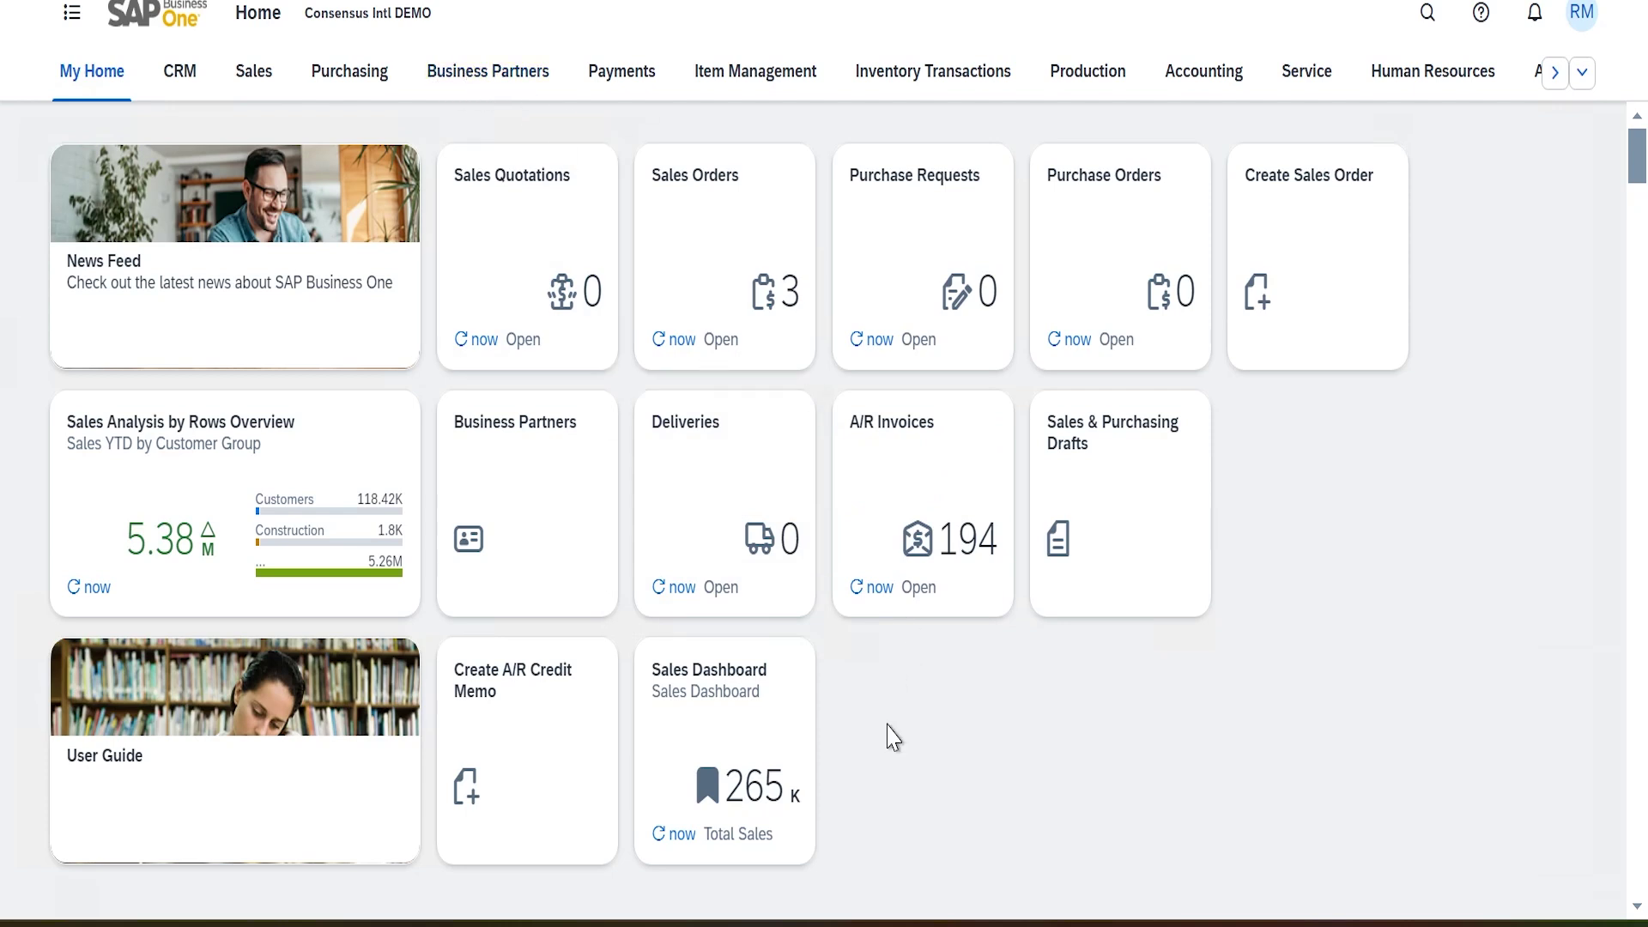
Show the sales orders in the Sales Order Dashboard view, then return to the Sales home page
click(256, 86)
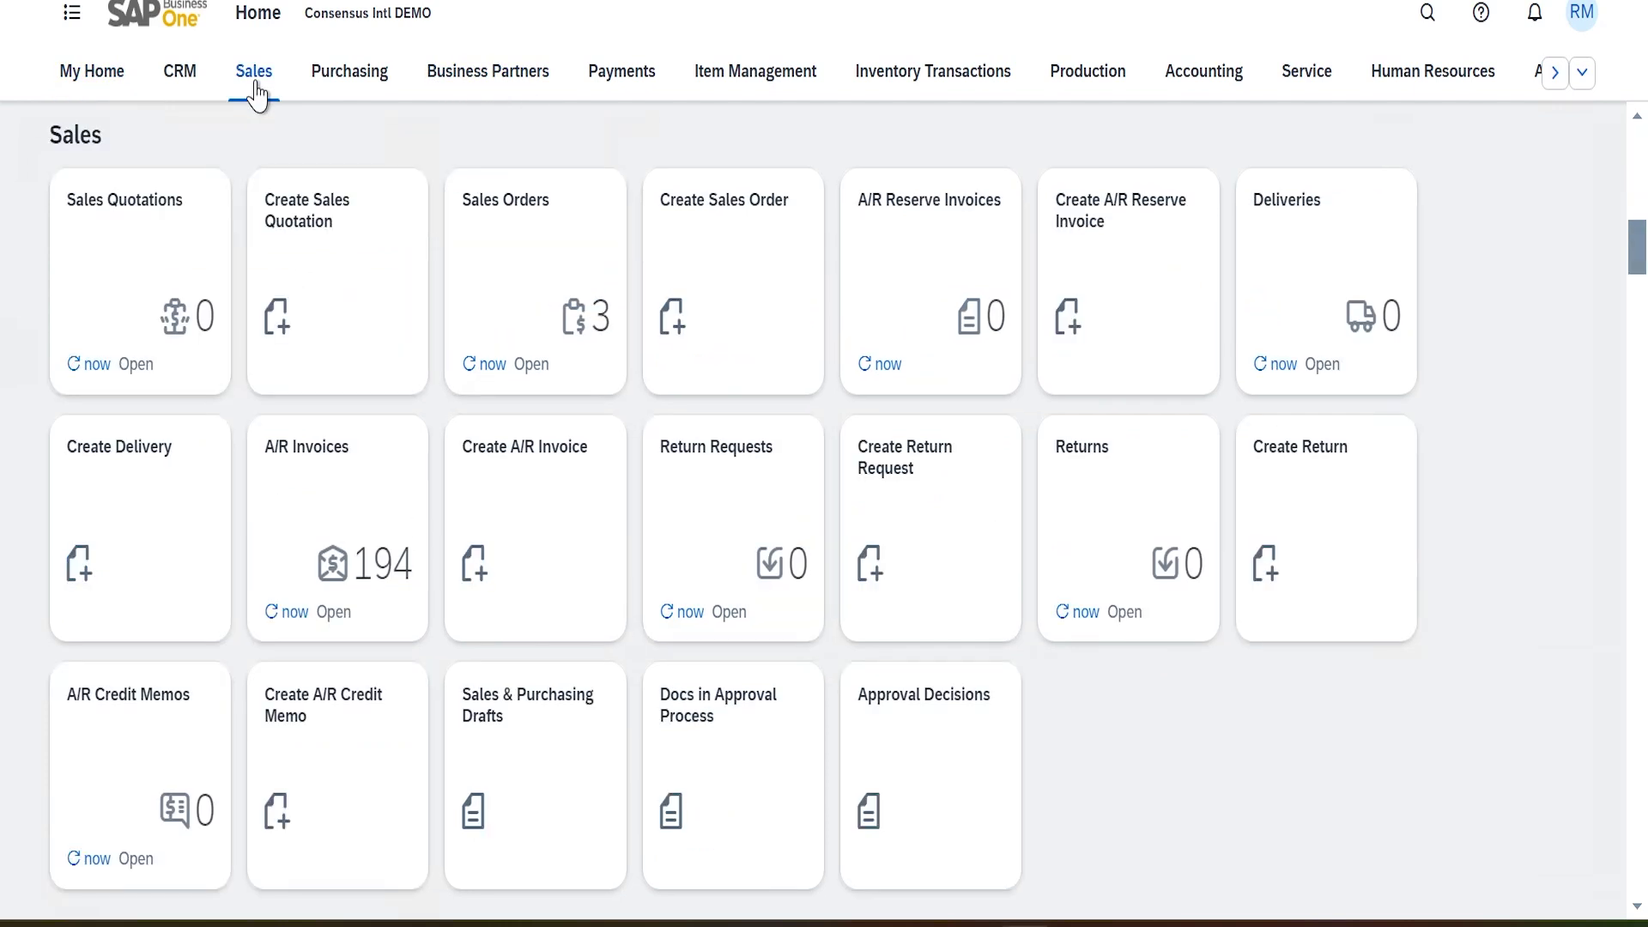
click(526, 277)
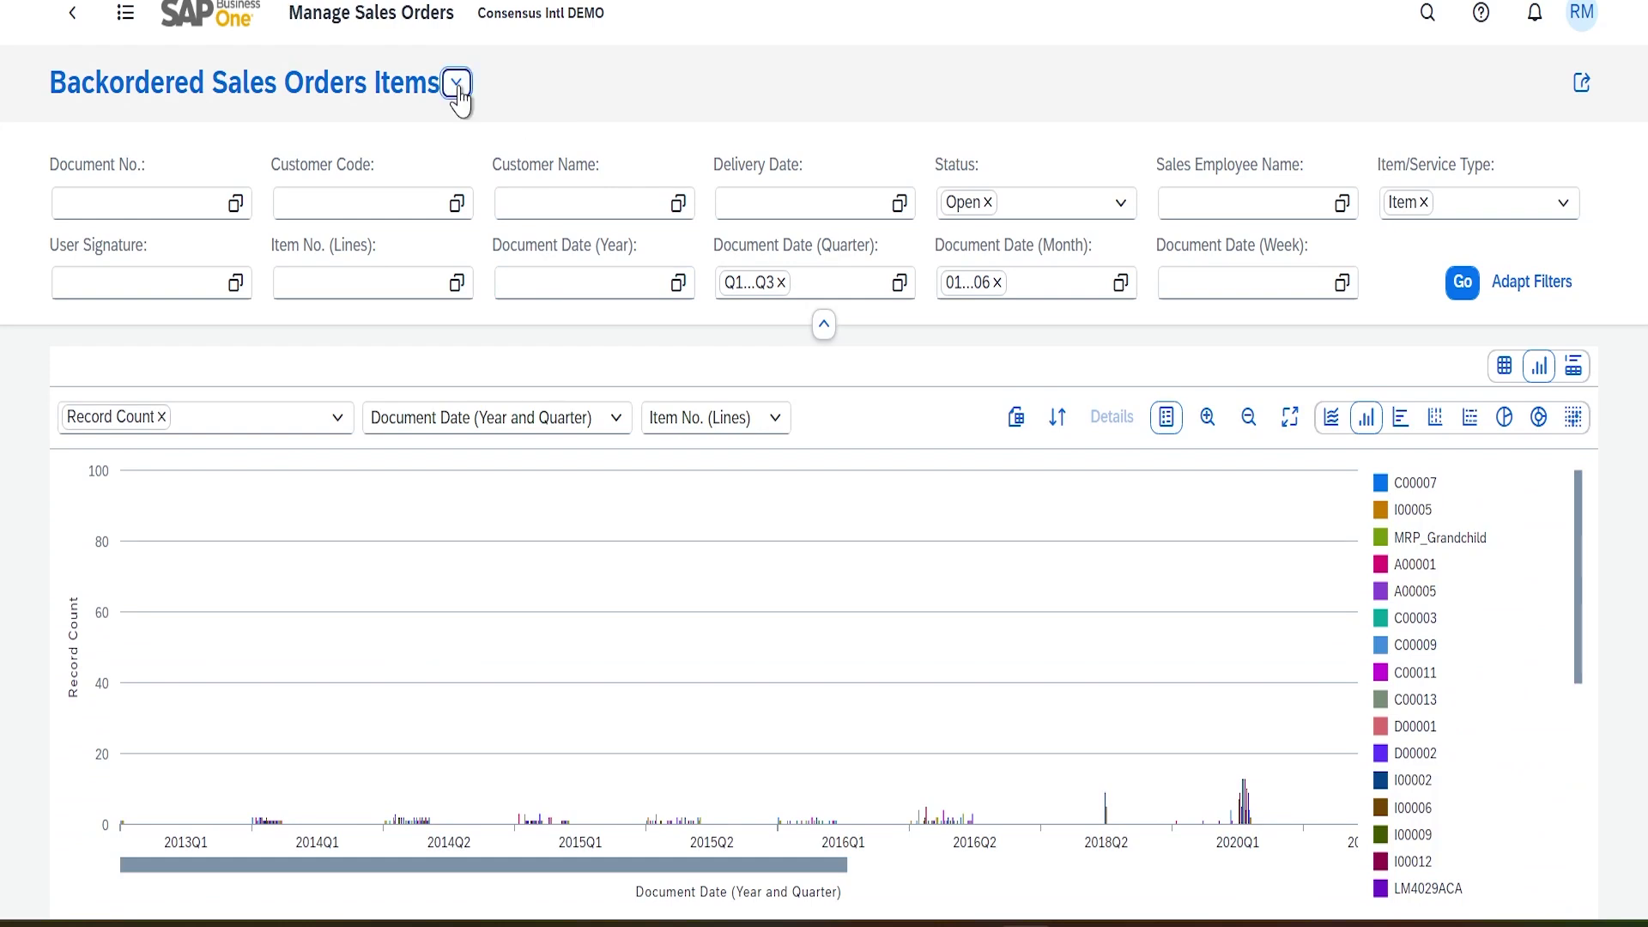
click(457, 86)
scroll(477, 403, down, 3)
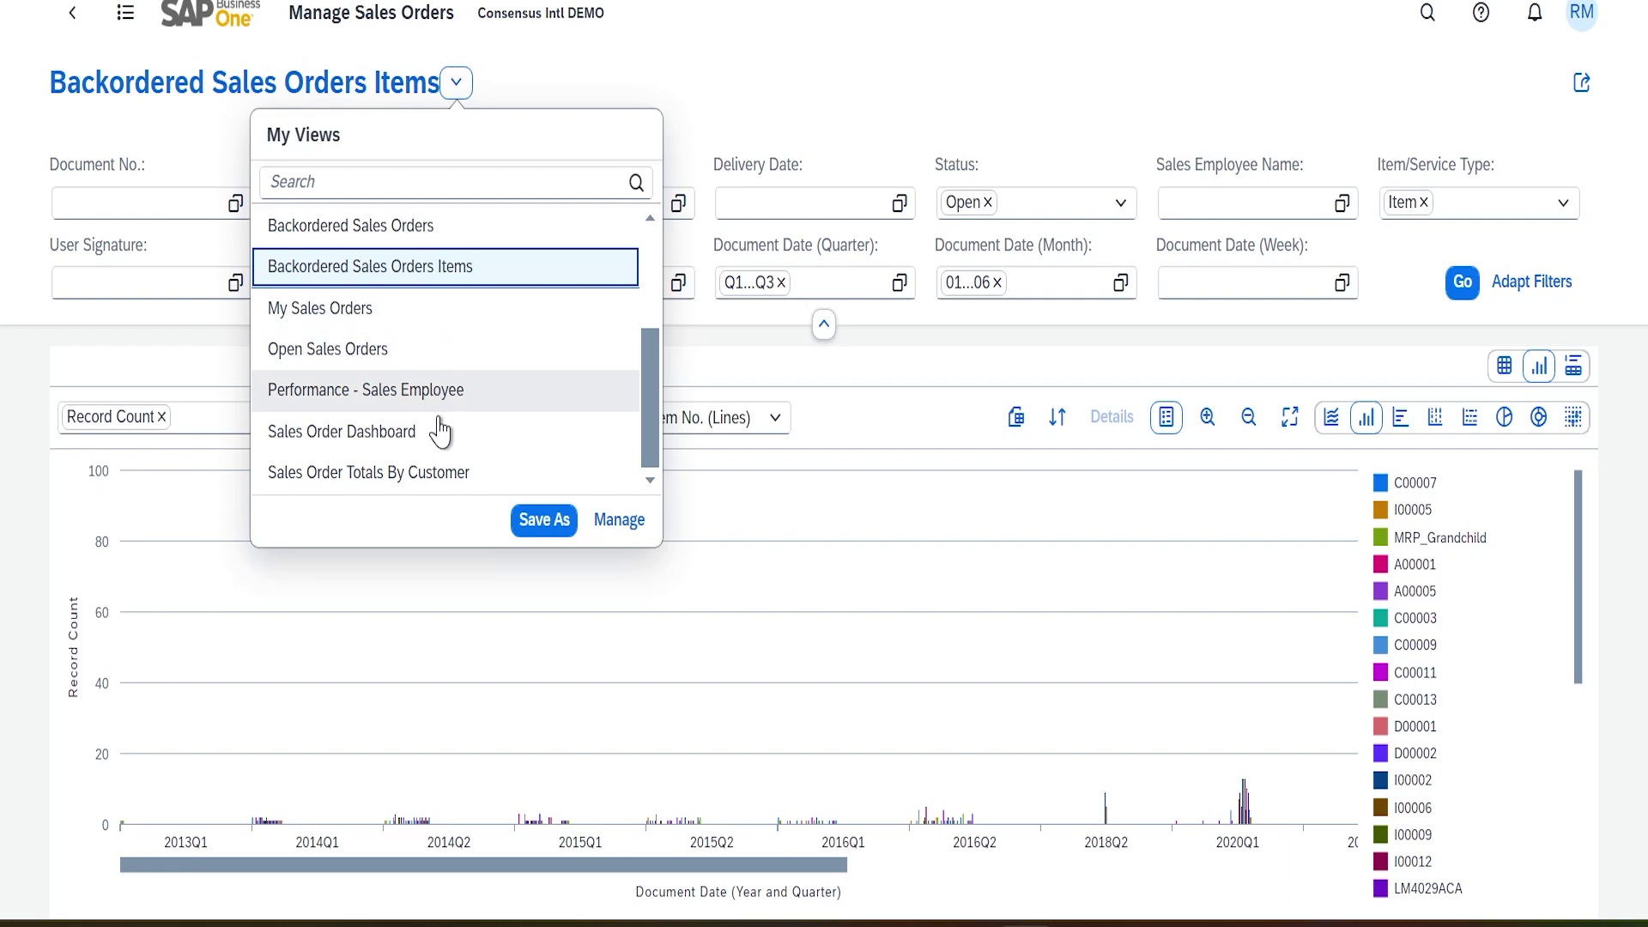
click(405, 447)
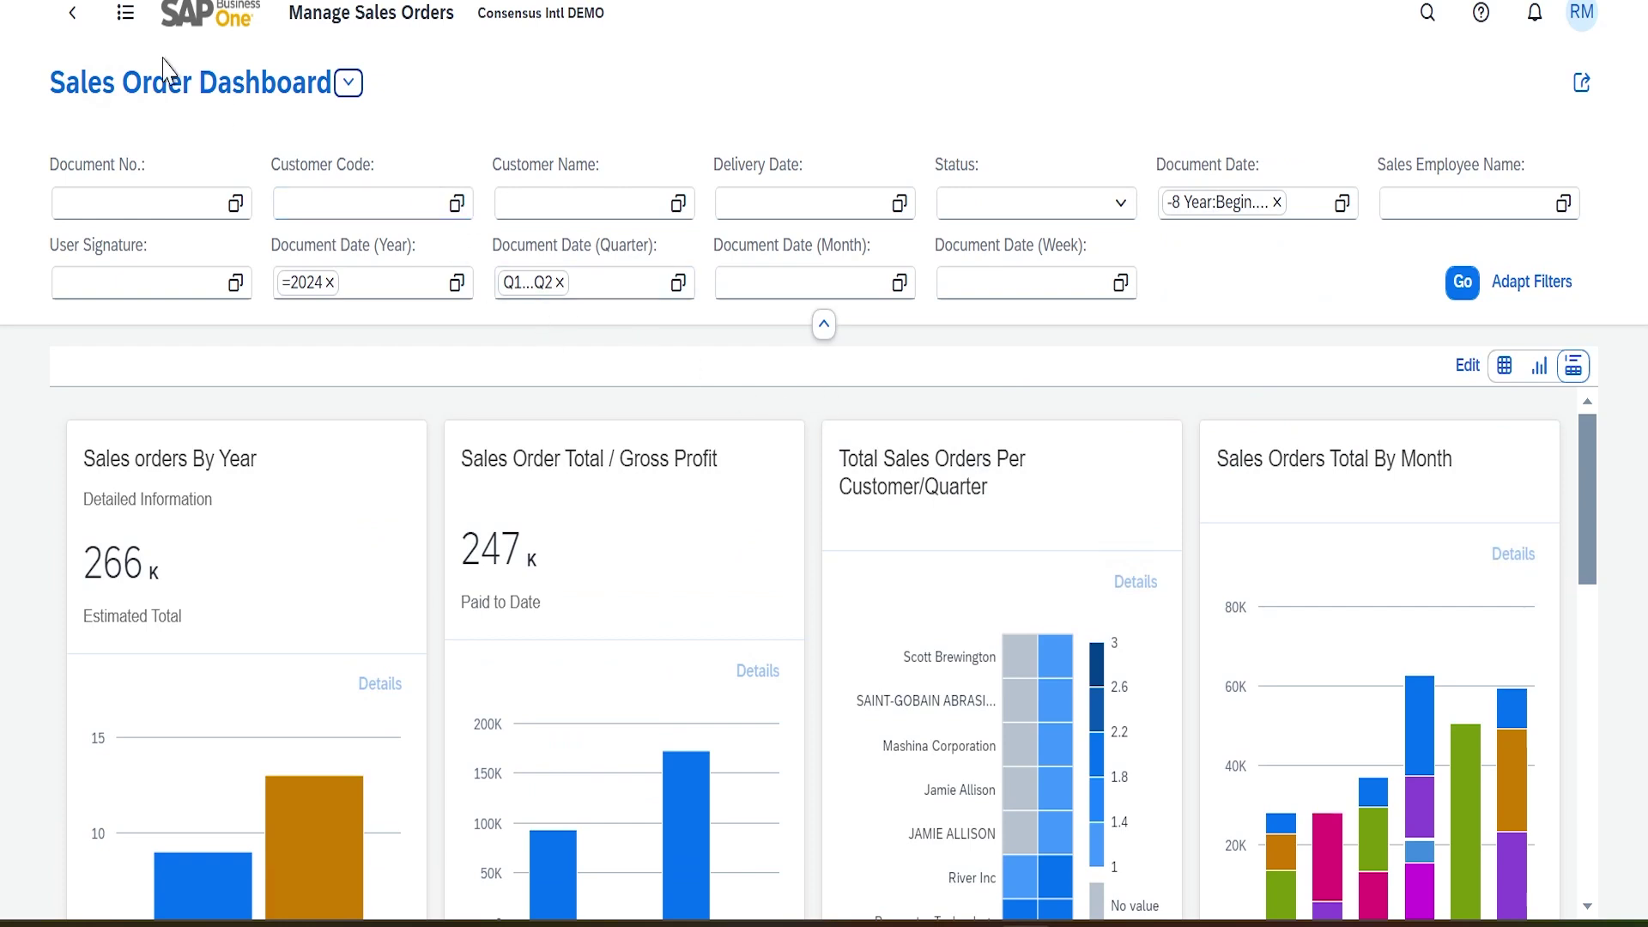
click(70, 19)
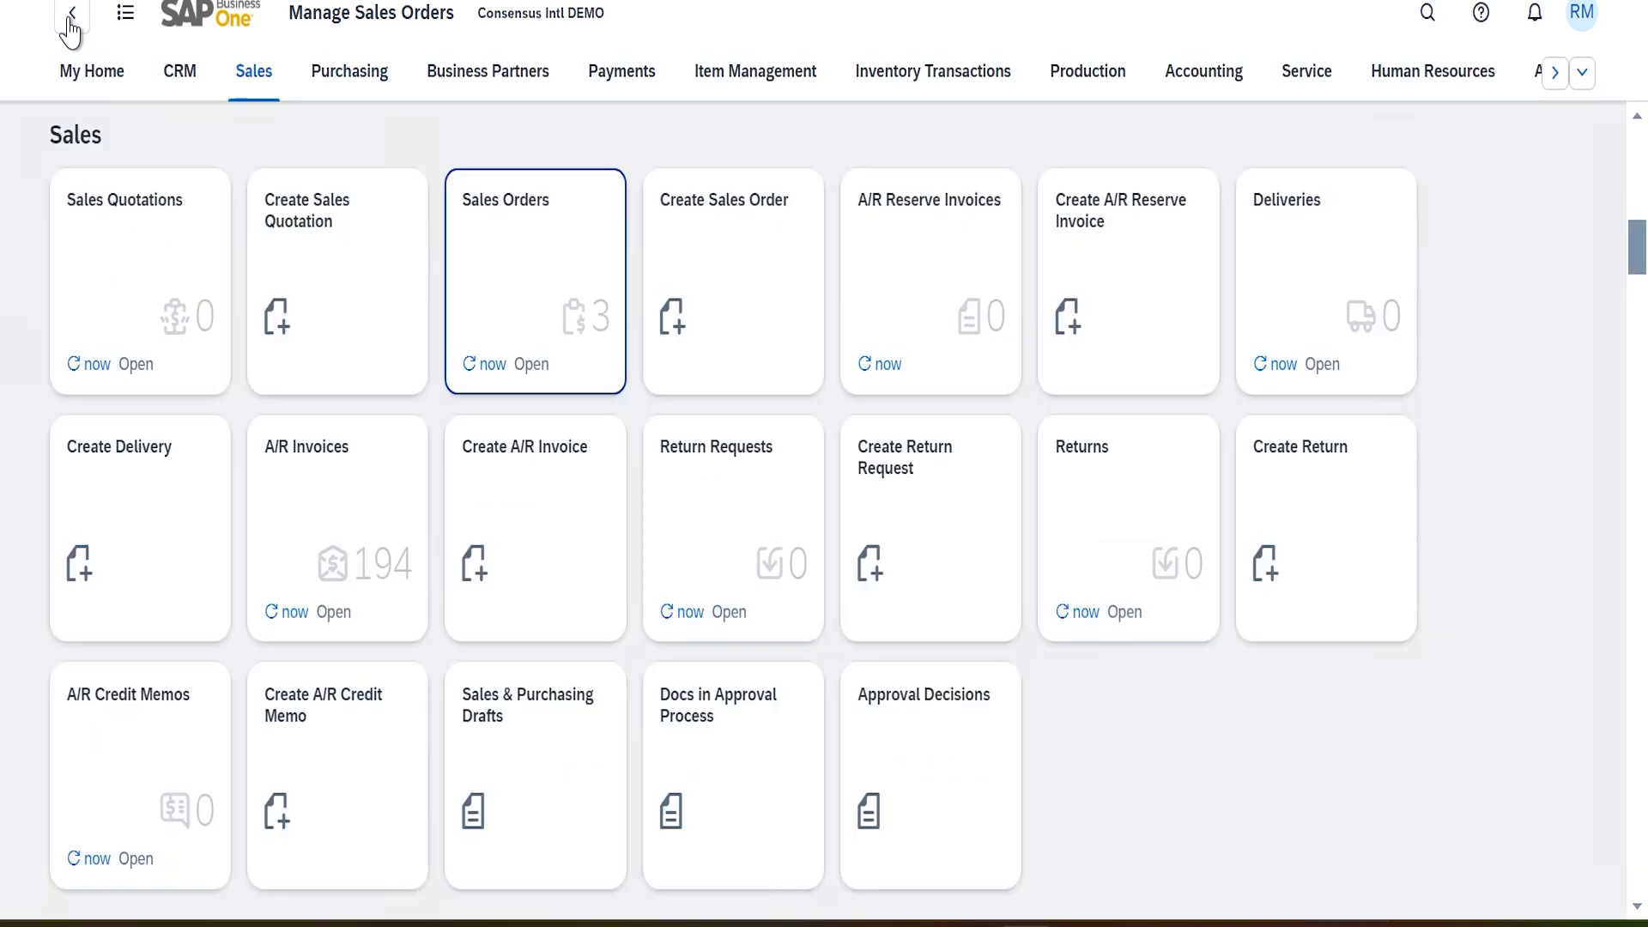
Open business partner C20000, Maxi-Teq, from the Business Partners list and show its Views list
click(482, 83)
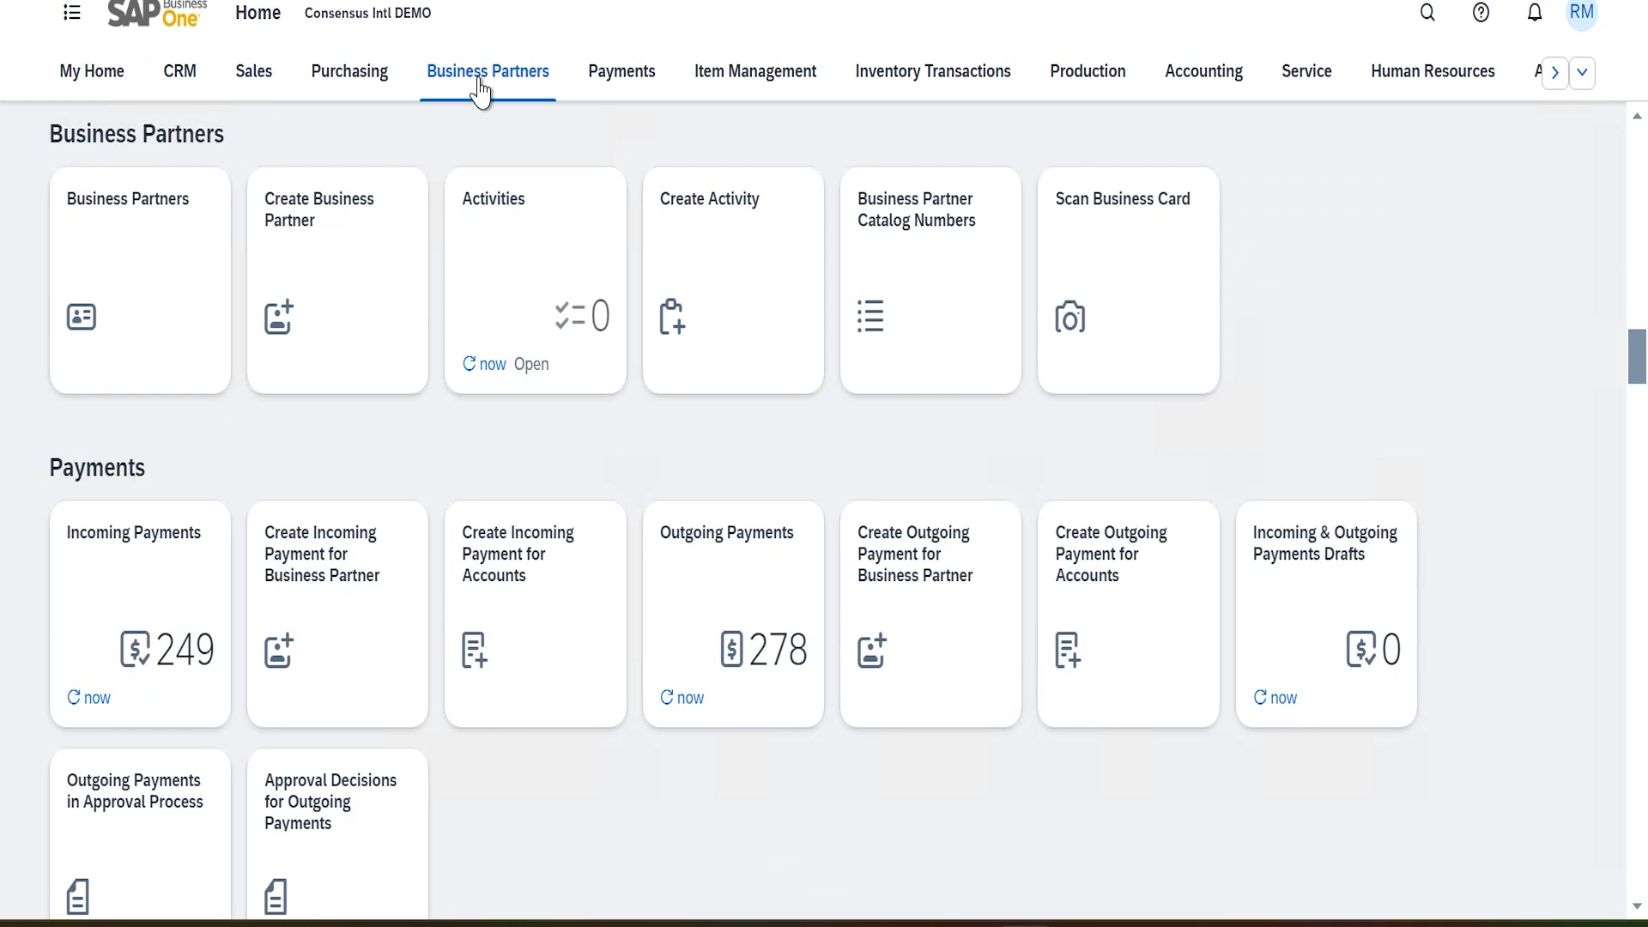
click(127, 297)
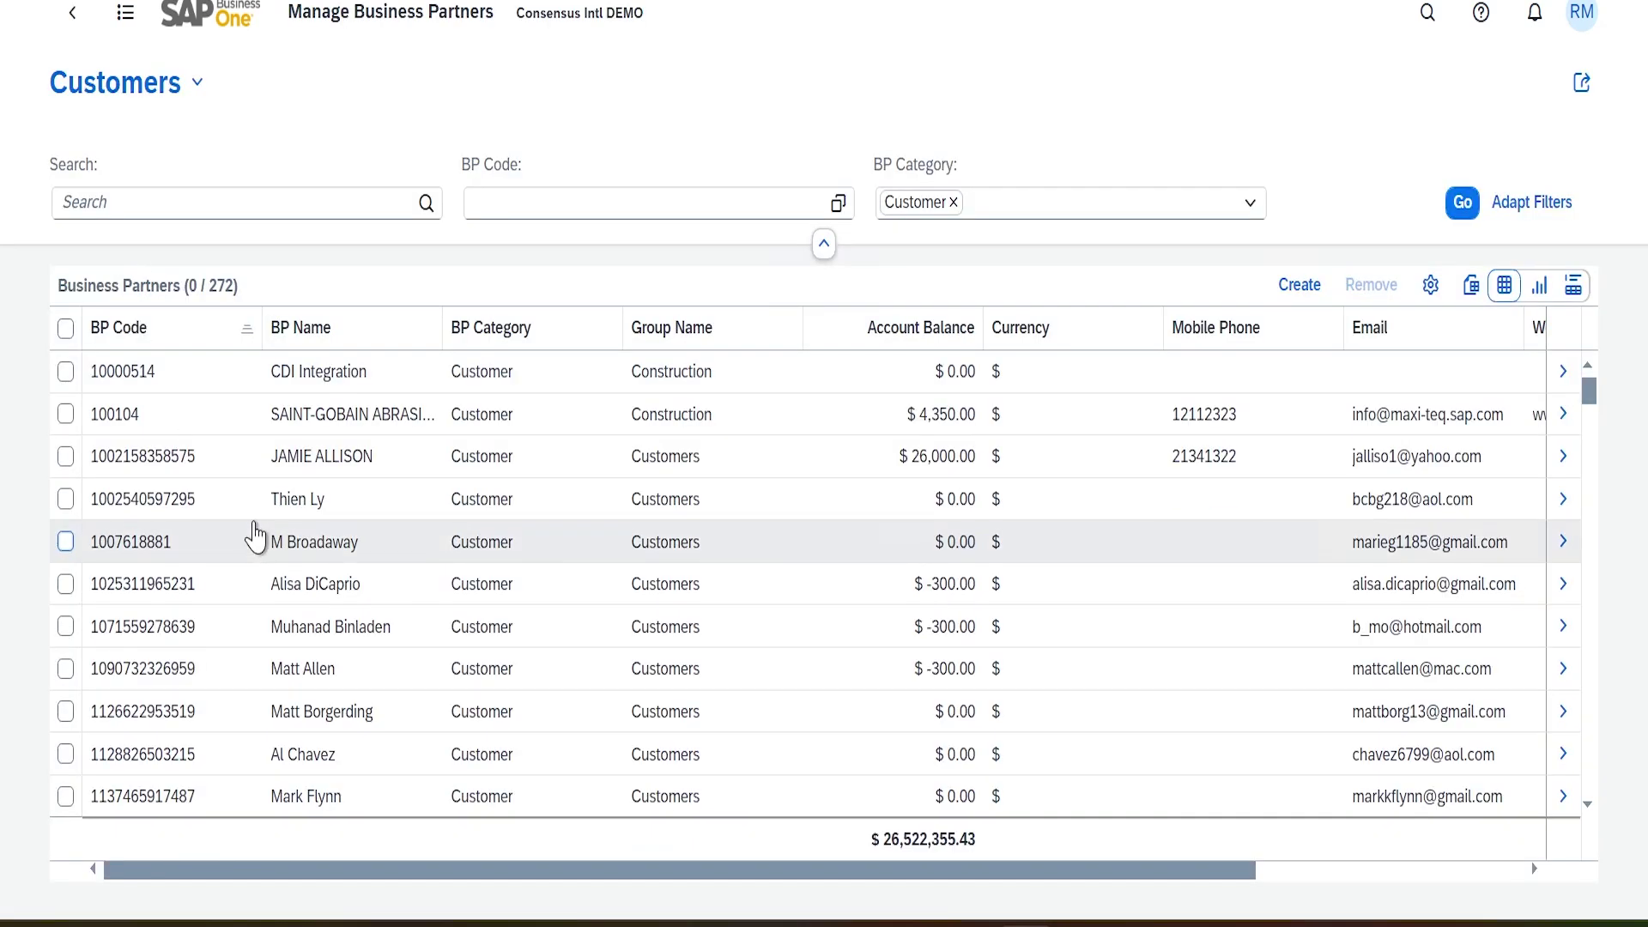
scroll(210, 584, down, 10)
scroll(210, 584, down, 15)
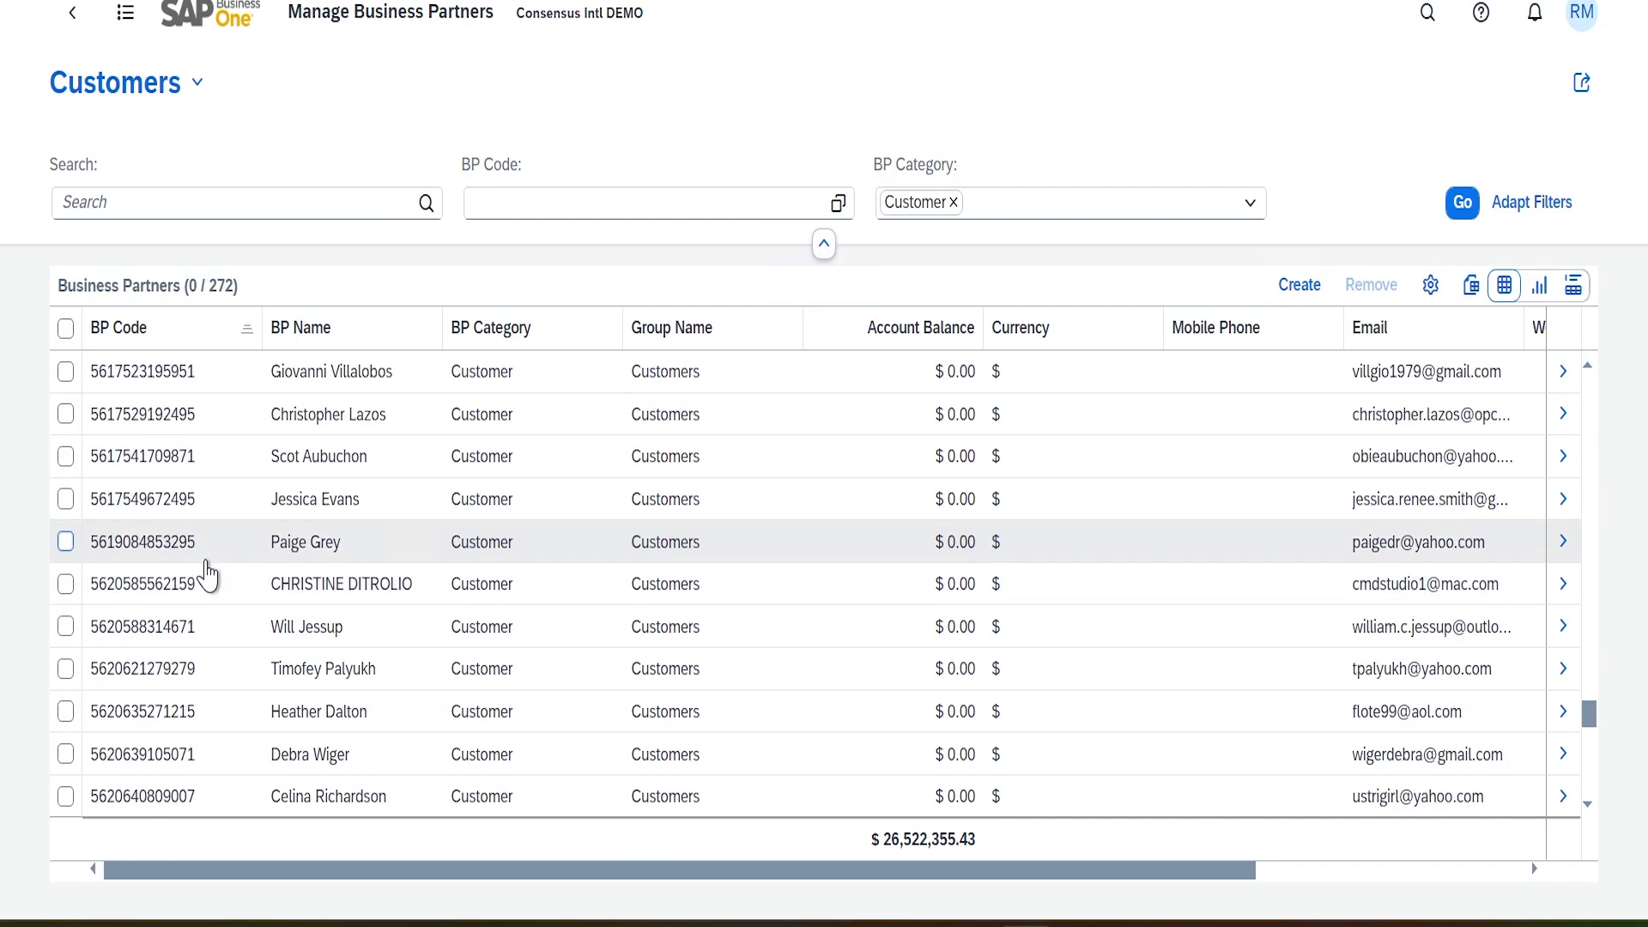
scroll(208, 574, down, 5)
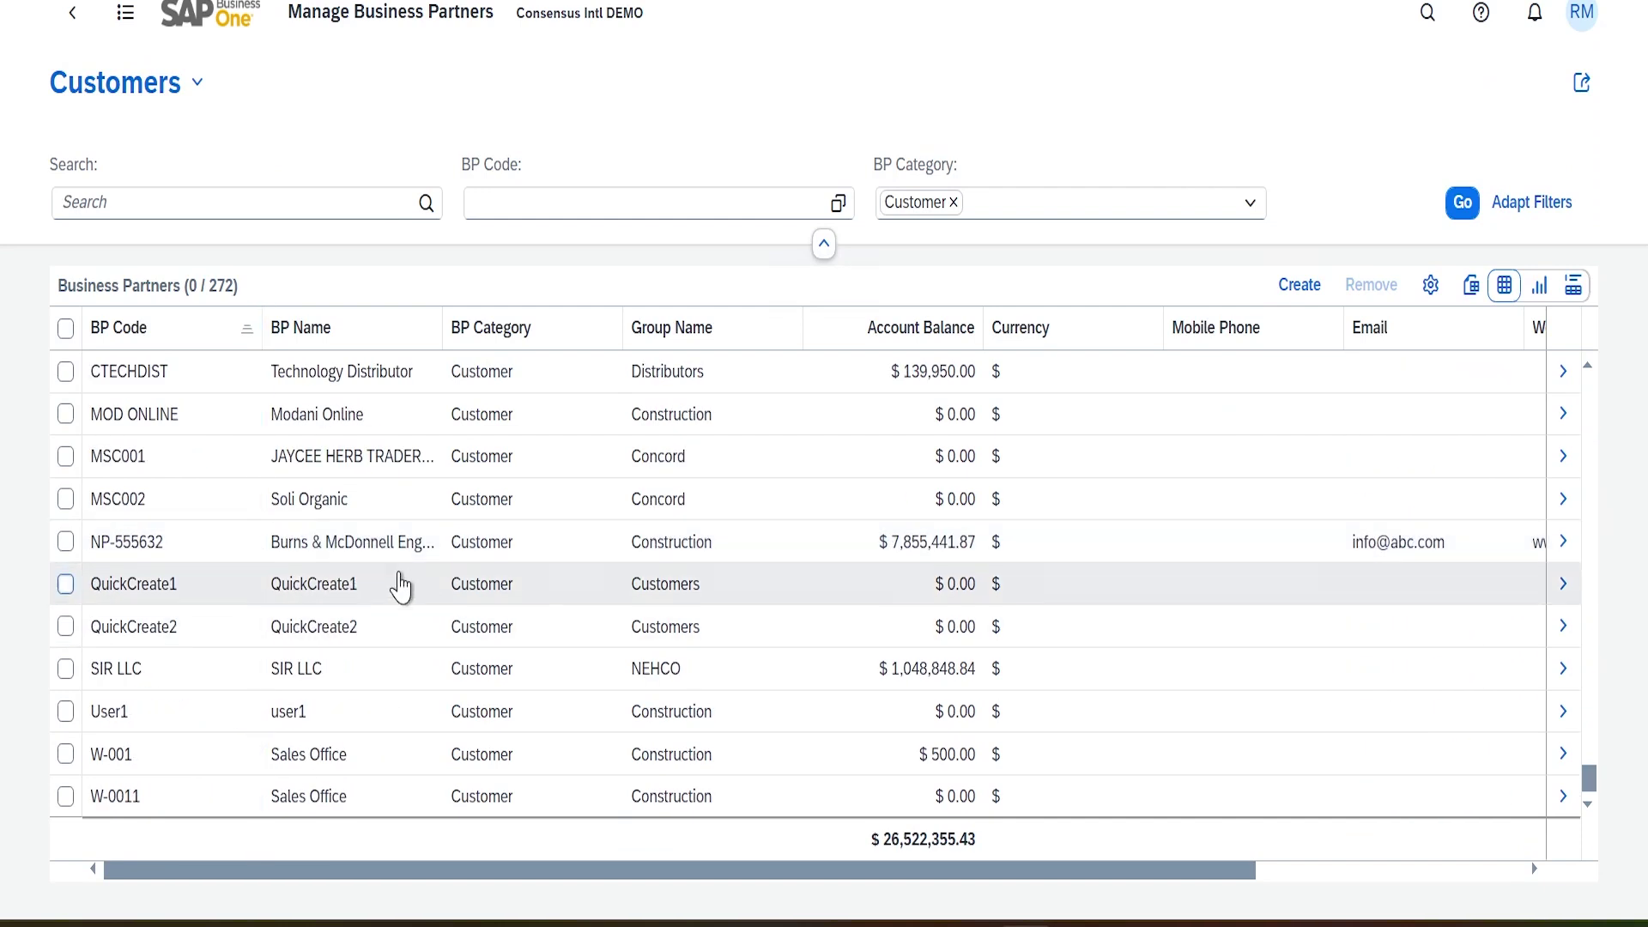
scroll(397, 583, up, 10)
scroll(390, 584, down, 5)
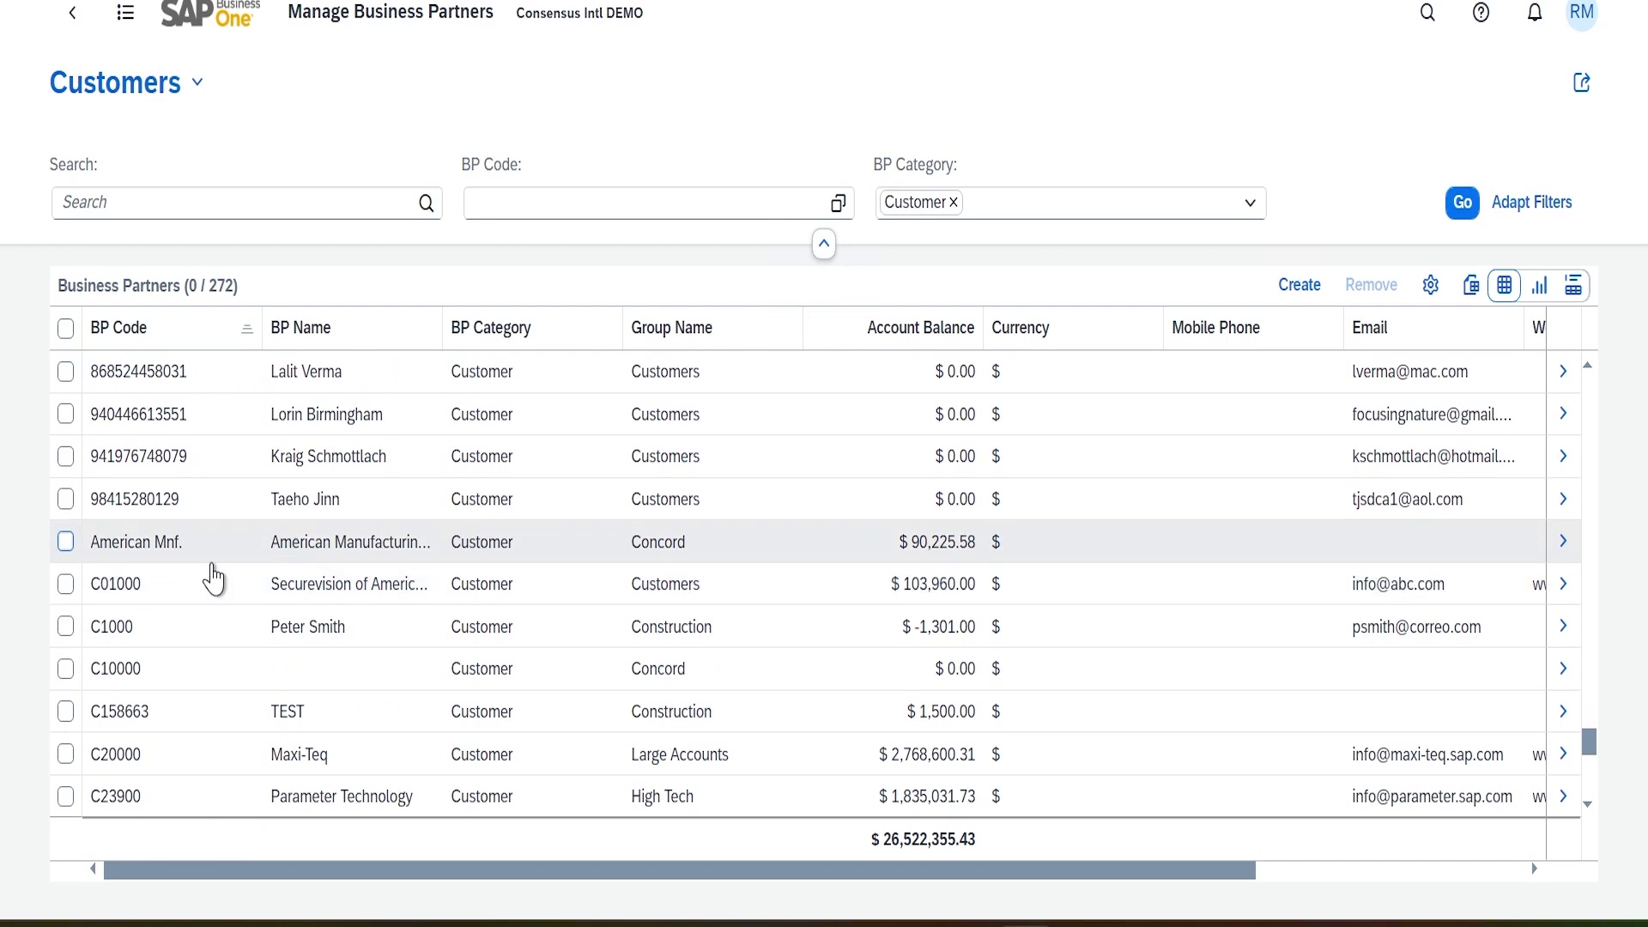
click(216, 767)
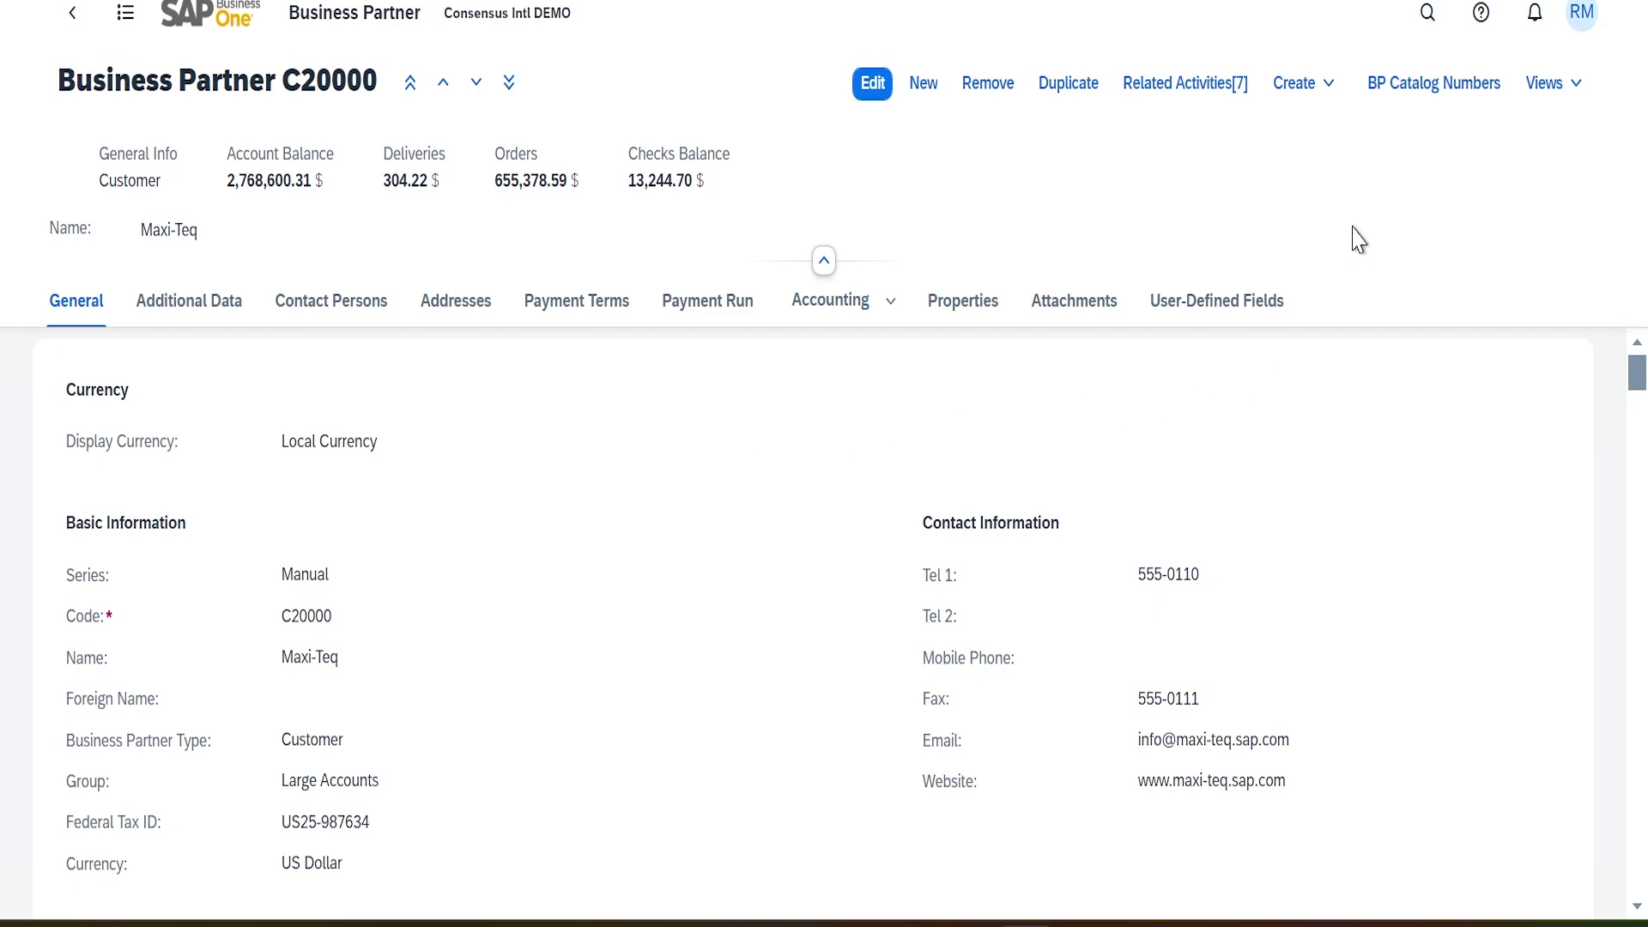
click(1578, 86)
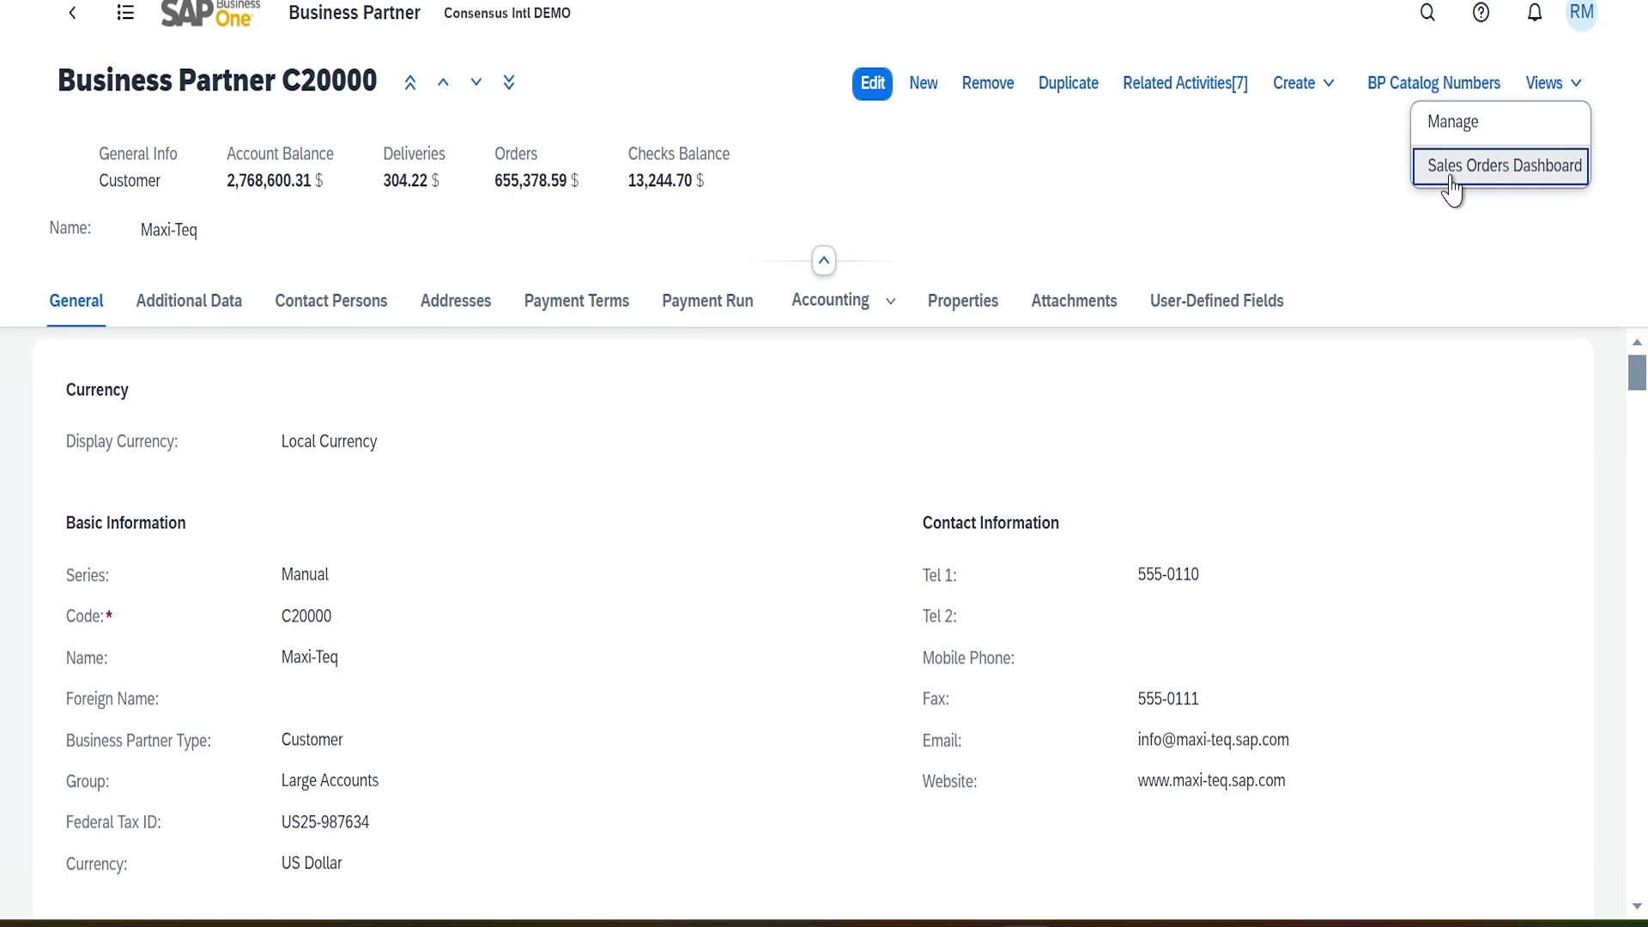
Review the C20000 Sales Orders Dashboard for 2024 Q1–Q2, then return to the partner record
click(1524, 178)
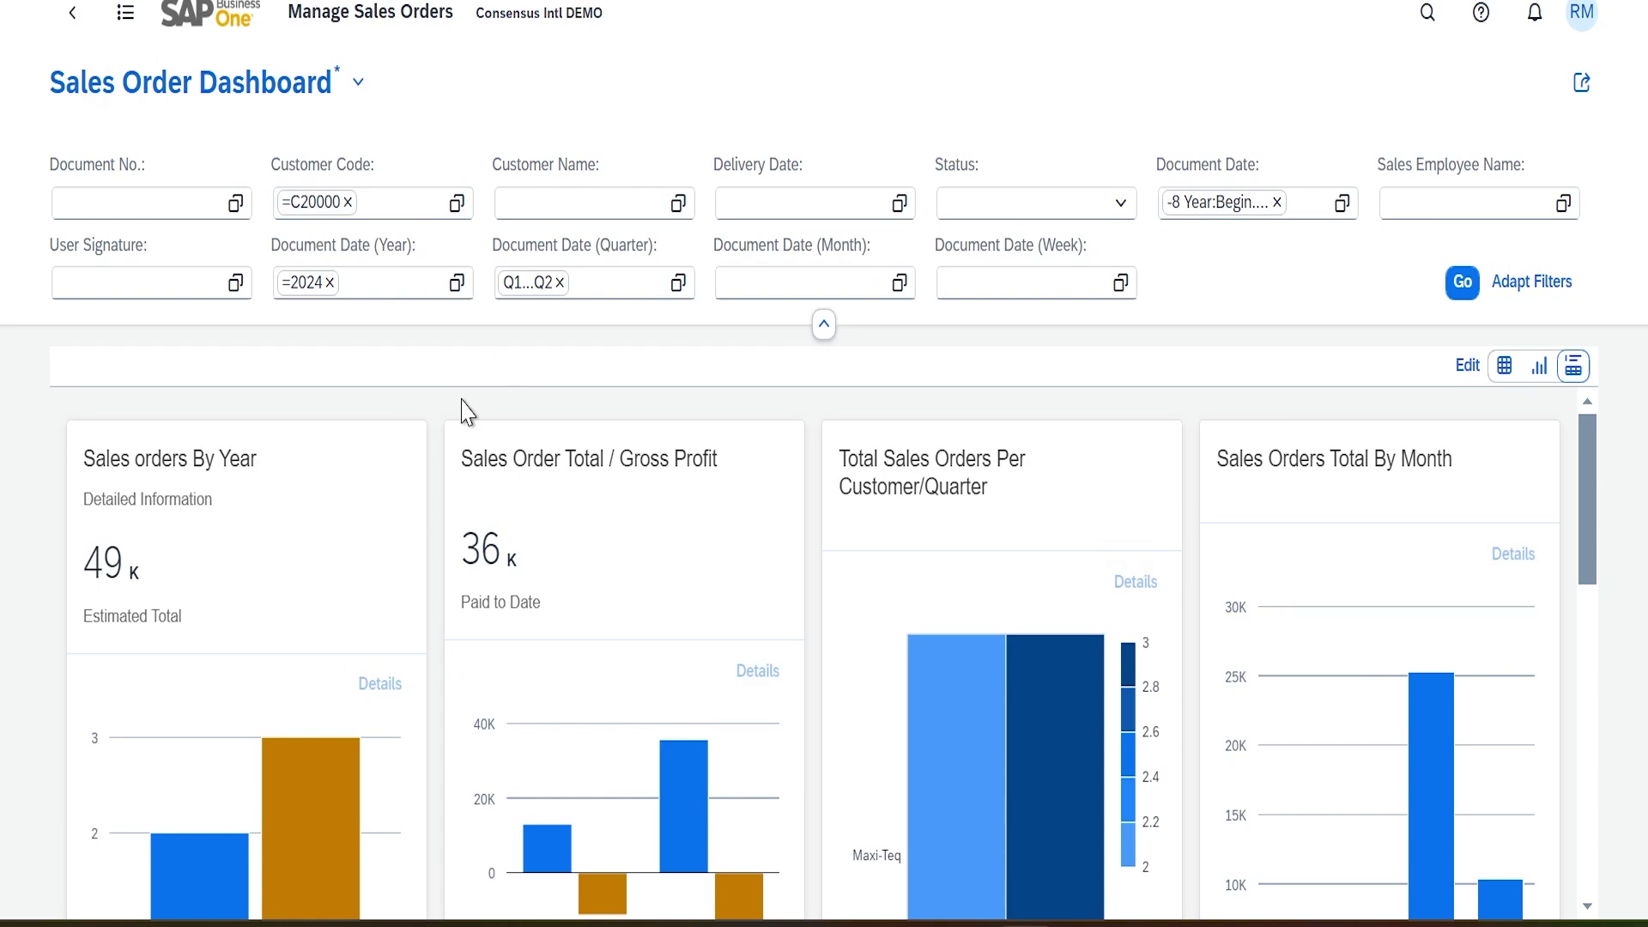
scroll(464, 412, down, 5)
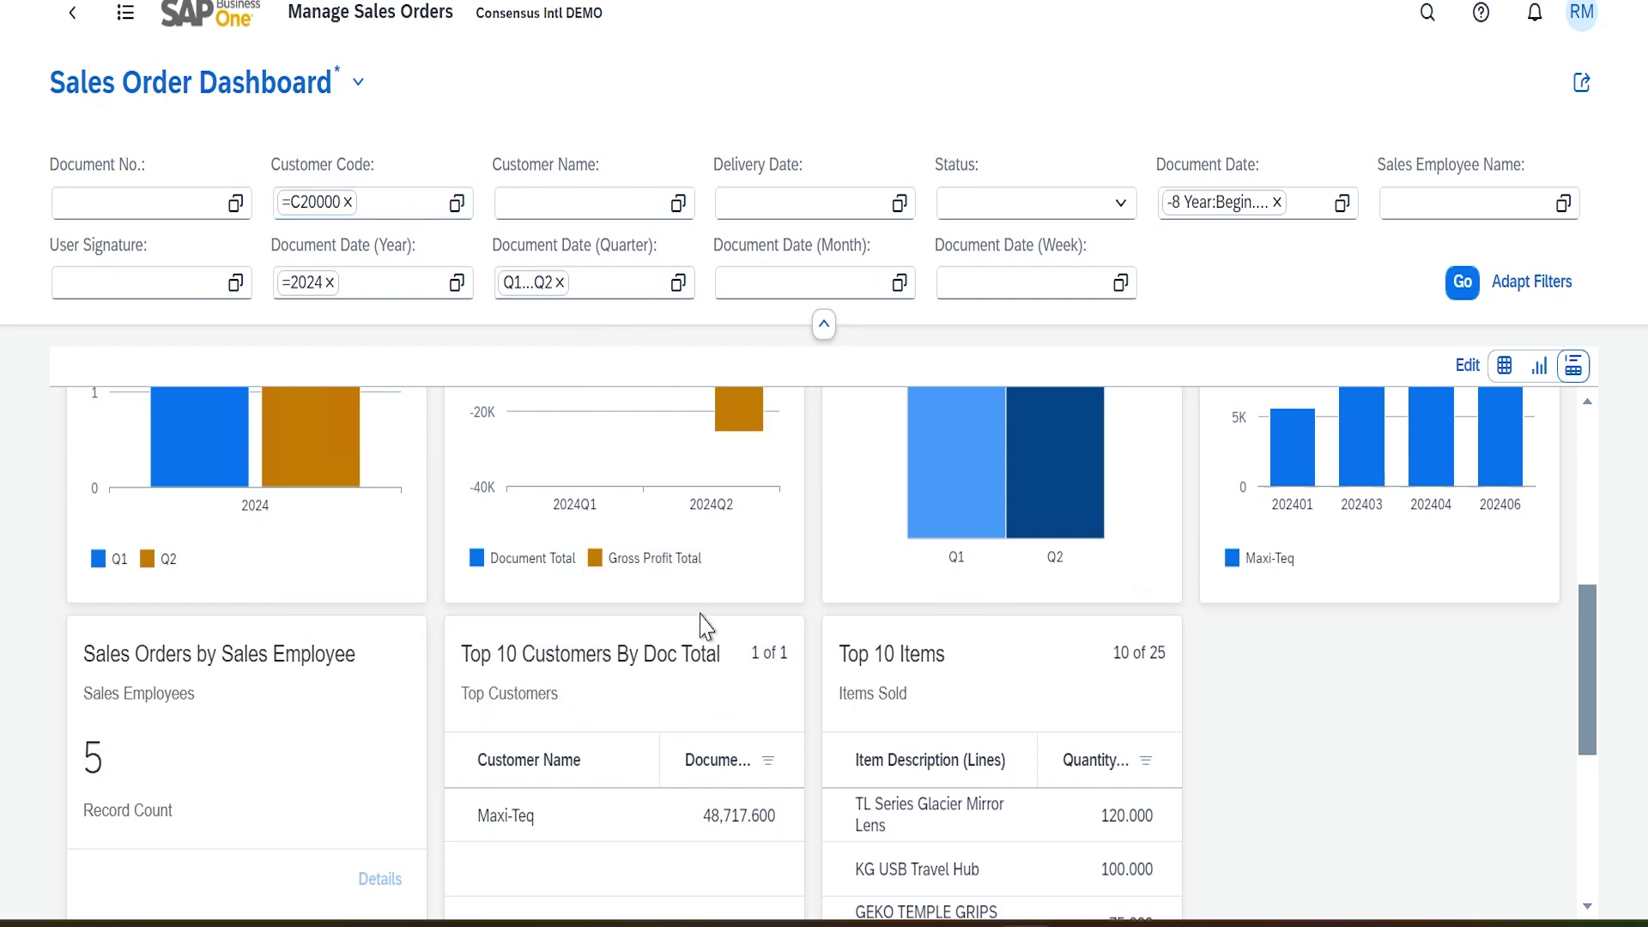
scroll(706, 627, down, 4)
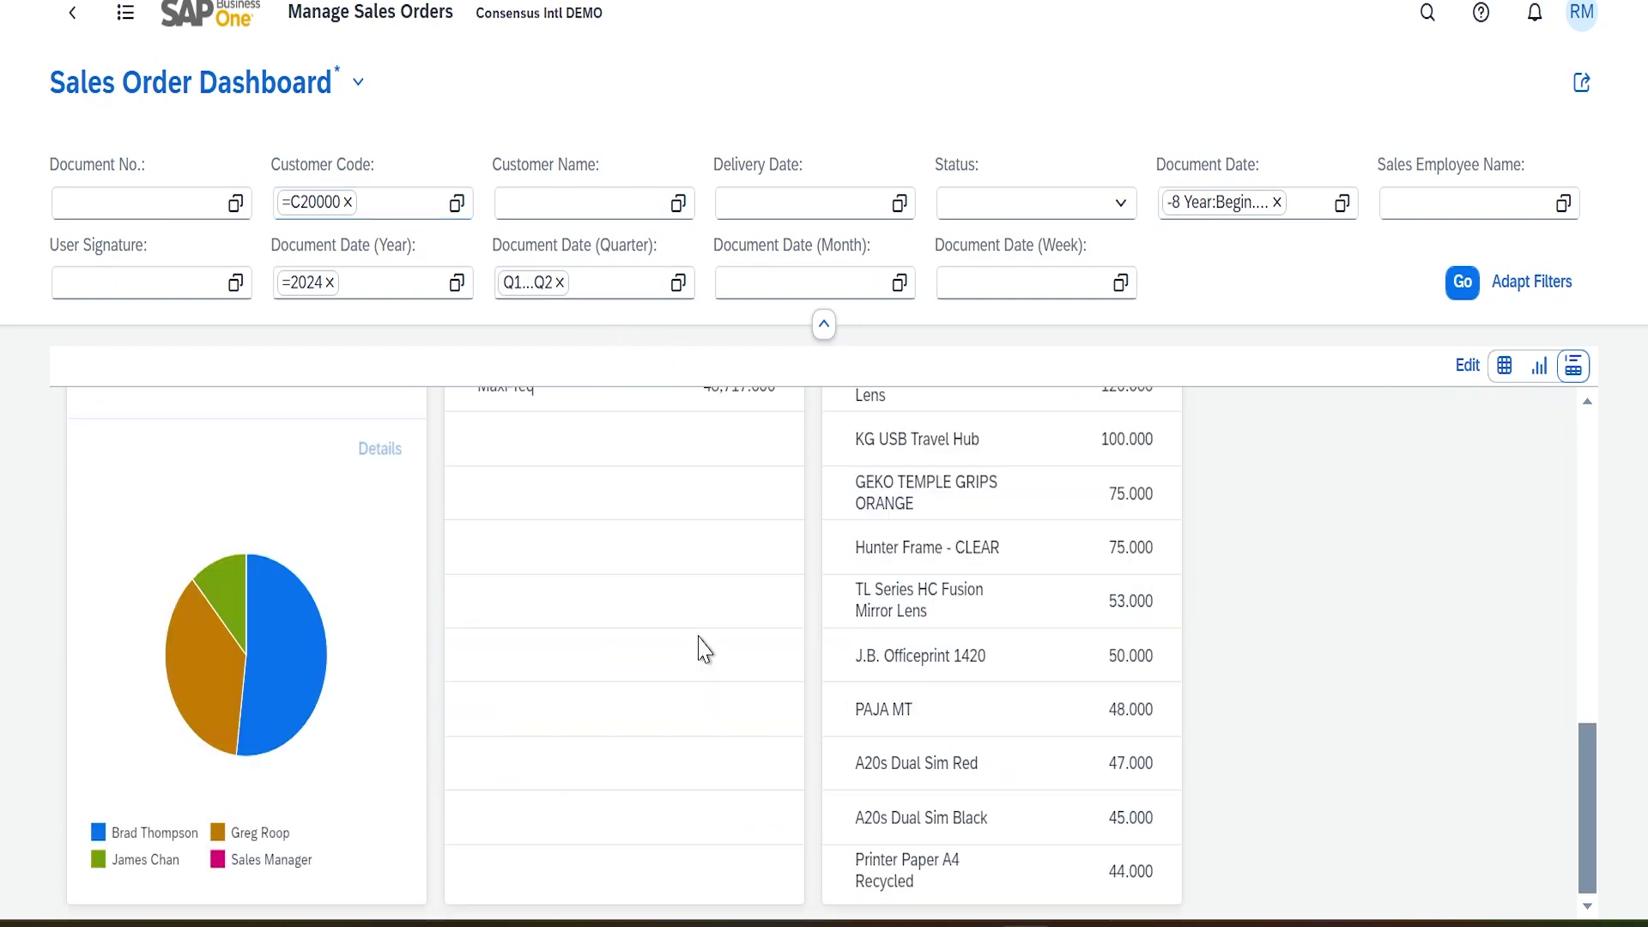
scroll(913, 651, up, 5)
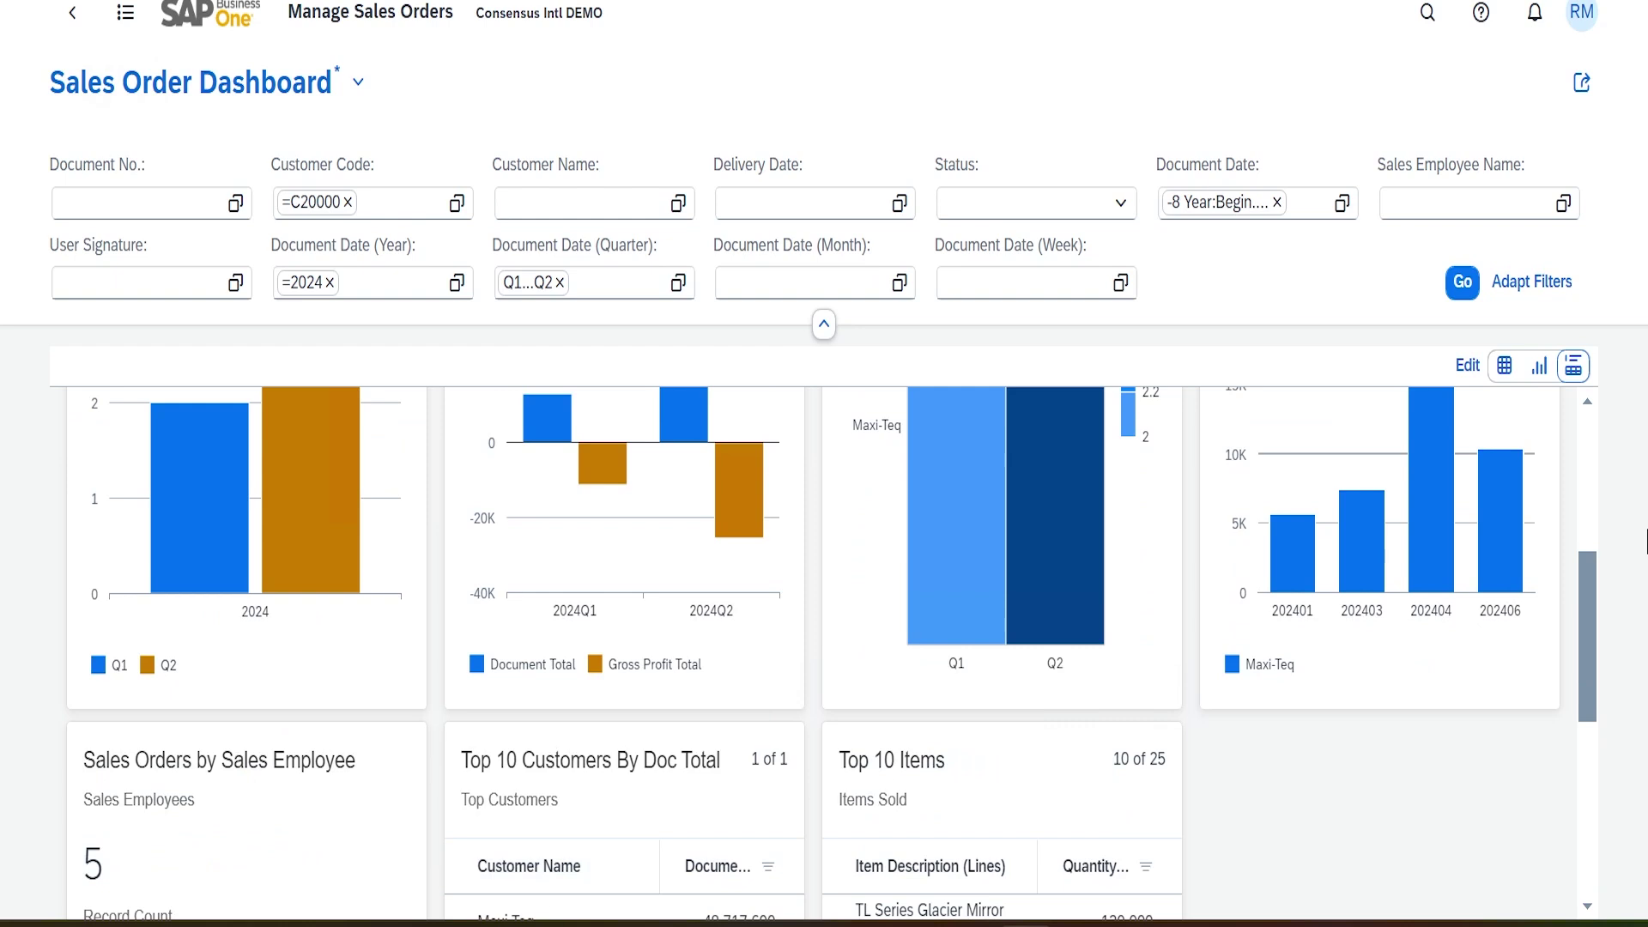
scroll(1588, 618, down, 1)
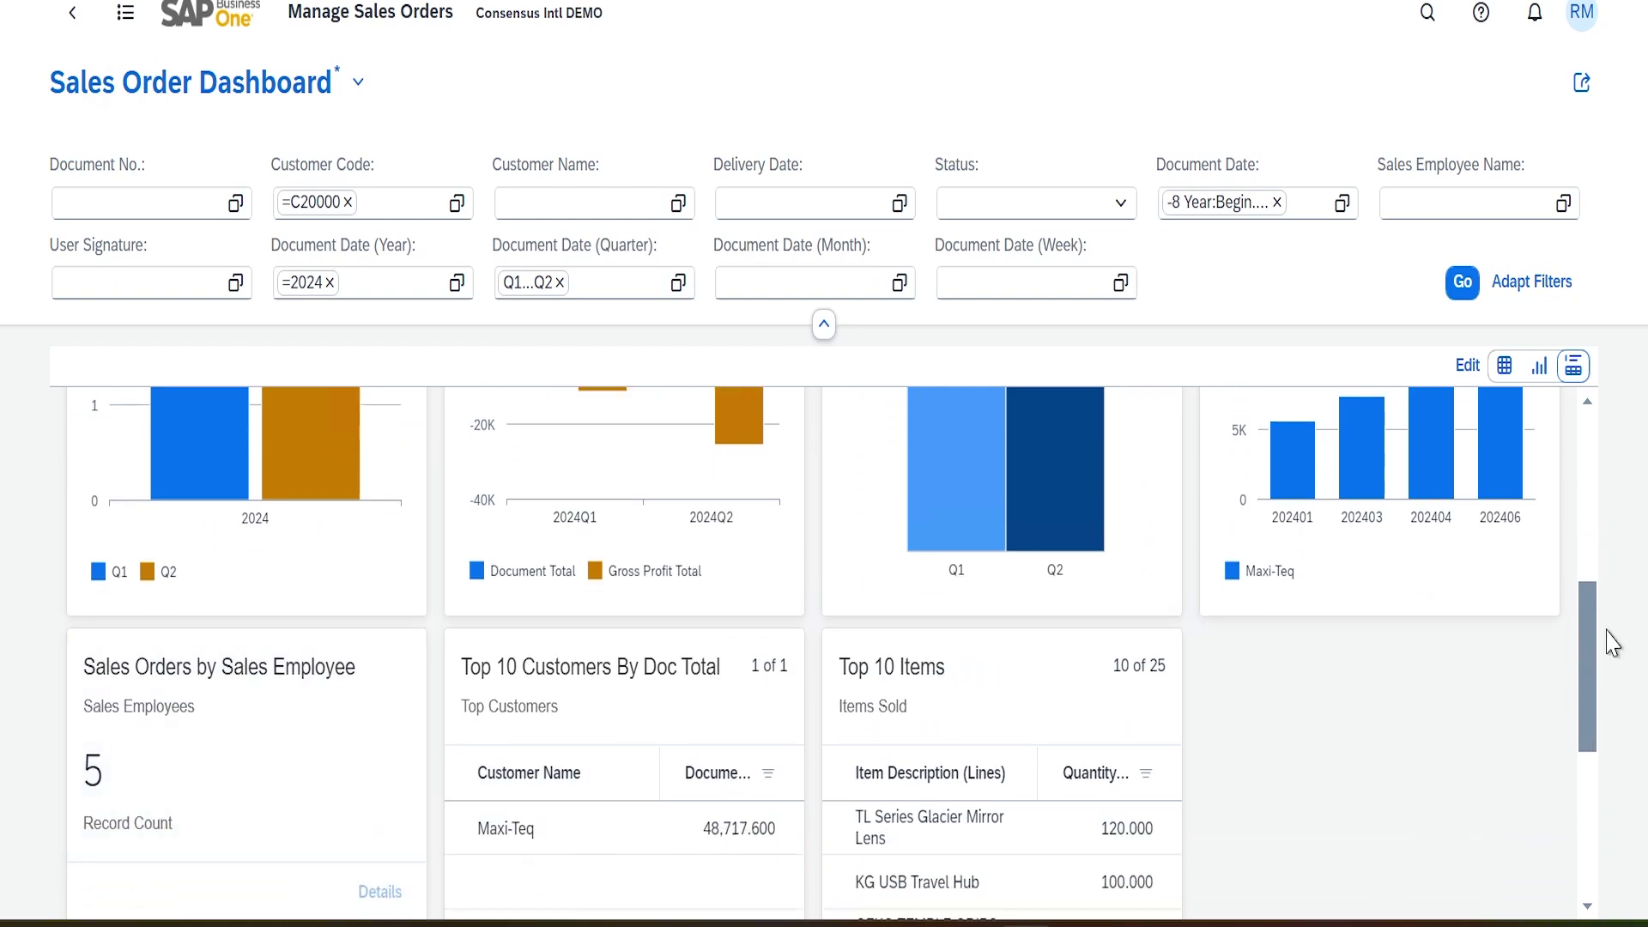
drag(1589, 681, 1590, 611)
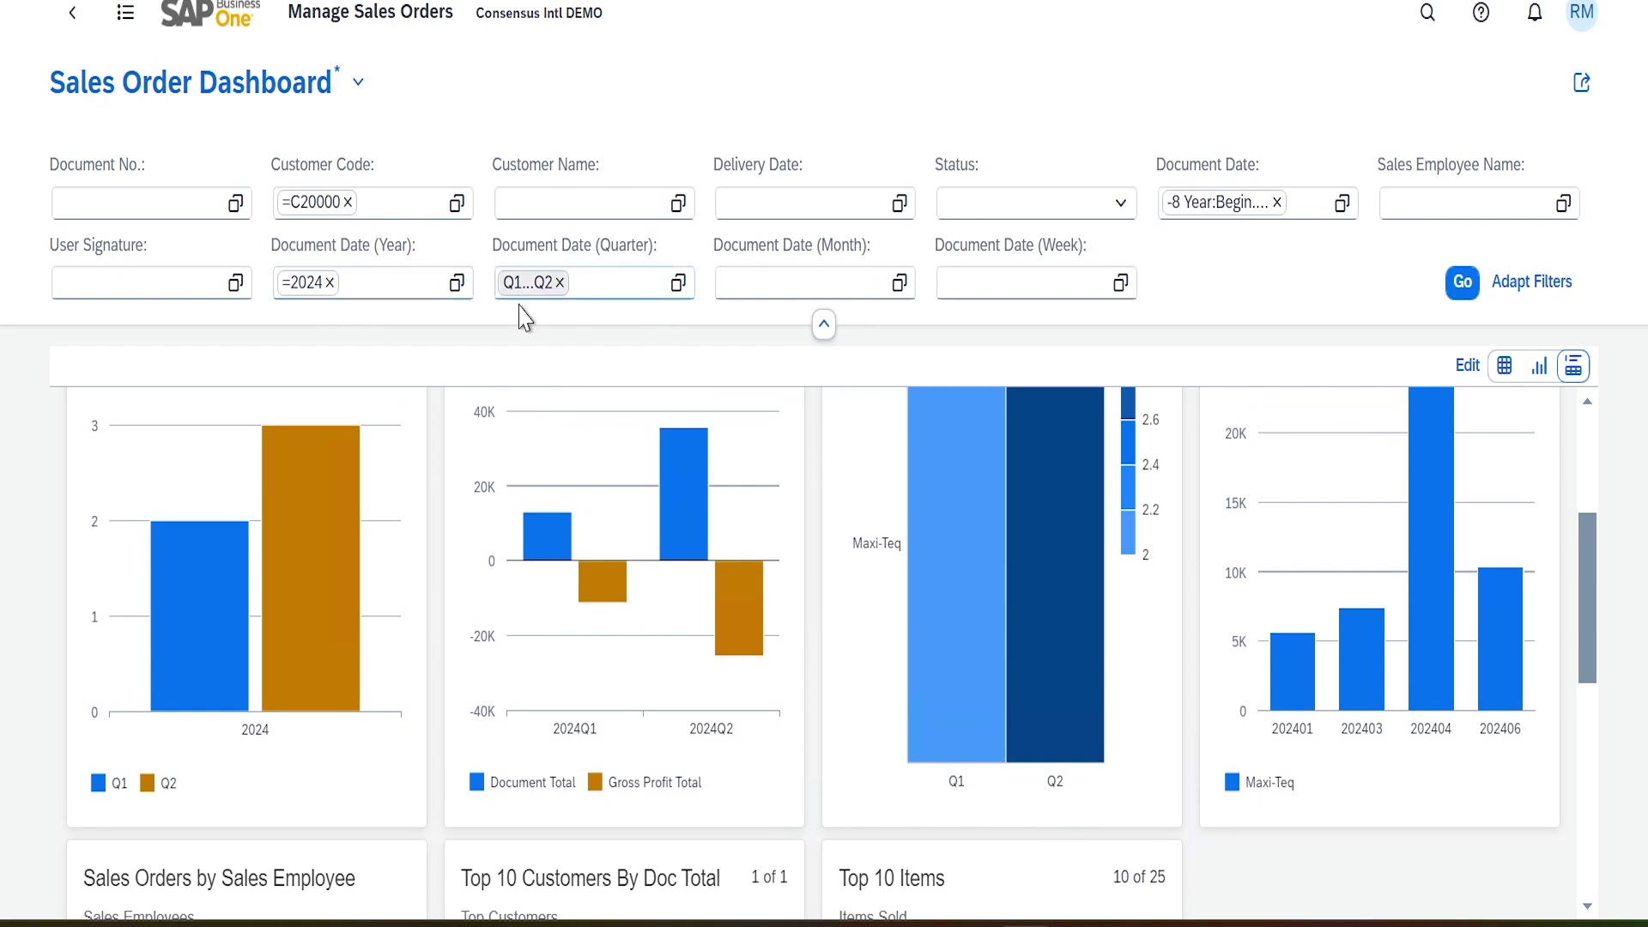
drag(1589, 659, 1590, 562)
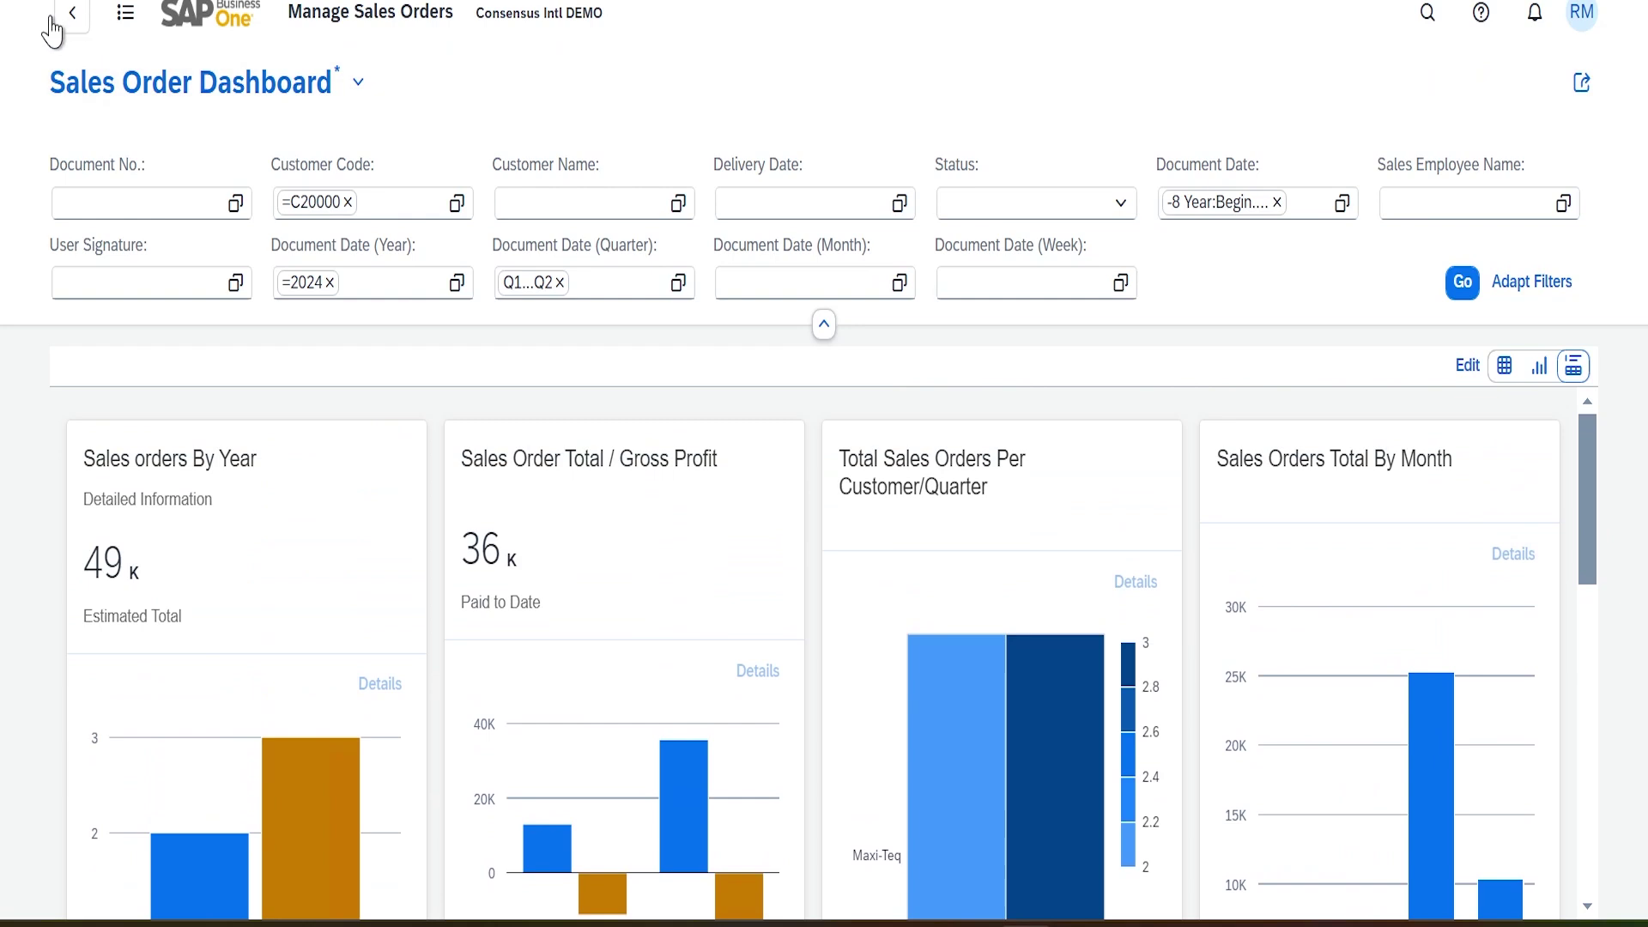
click(53, 17)
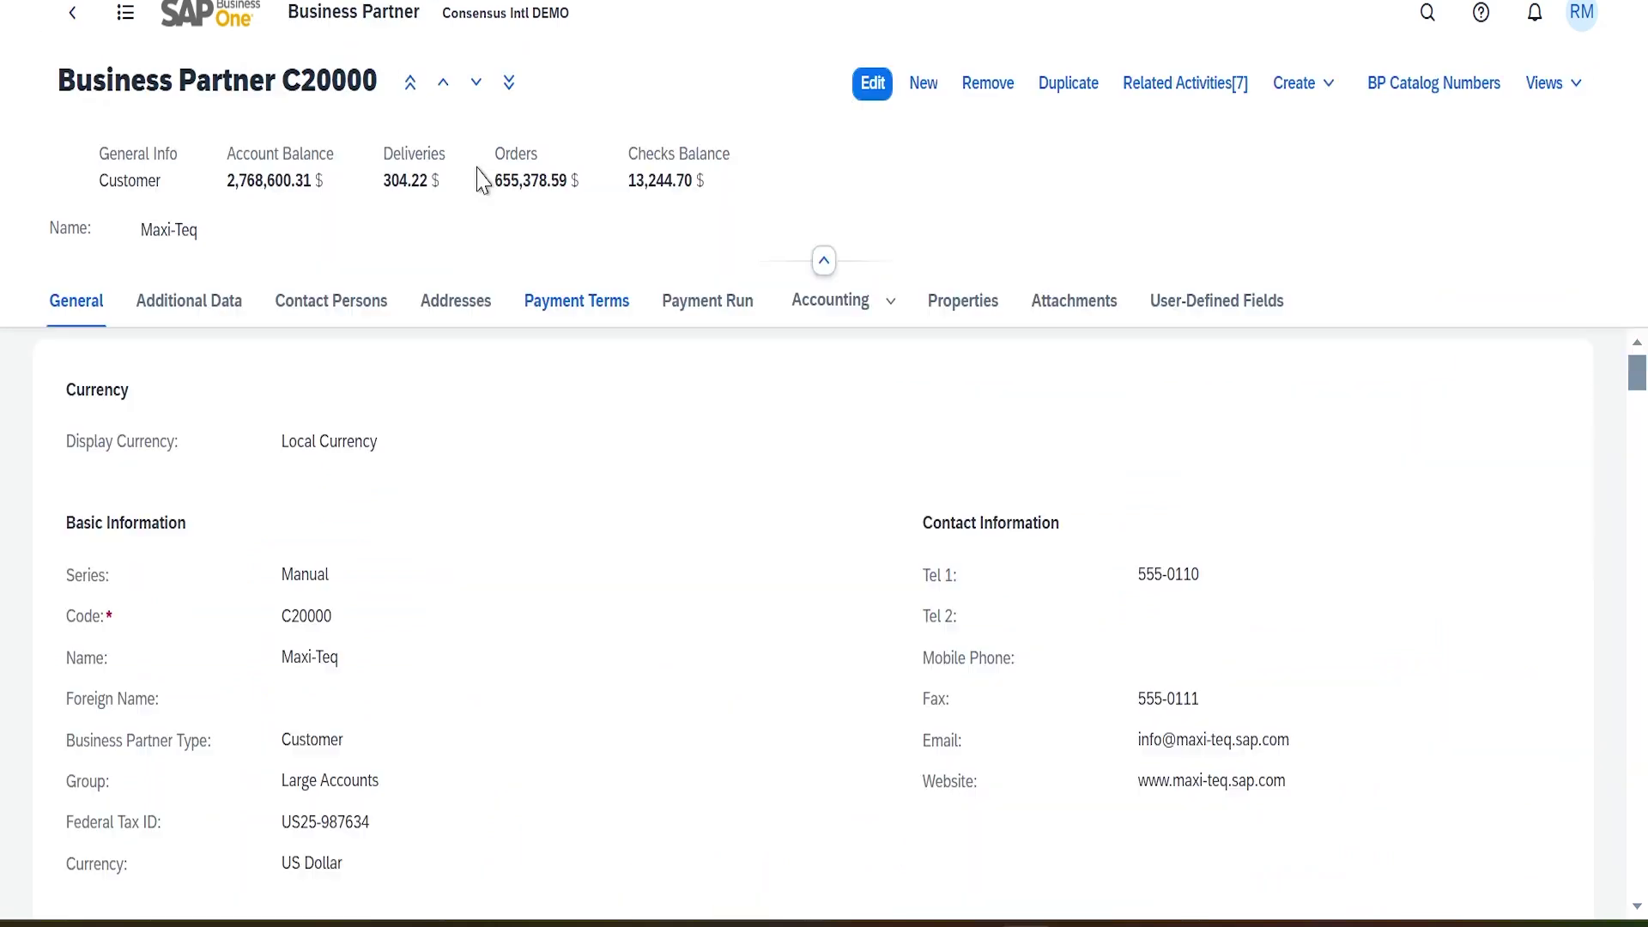
Go to next partner C23900, Parameter Technology, and review its Sales Orders Dashboard
click(470, 86)
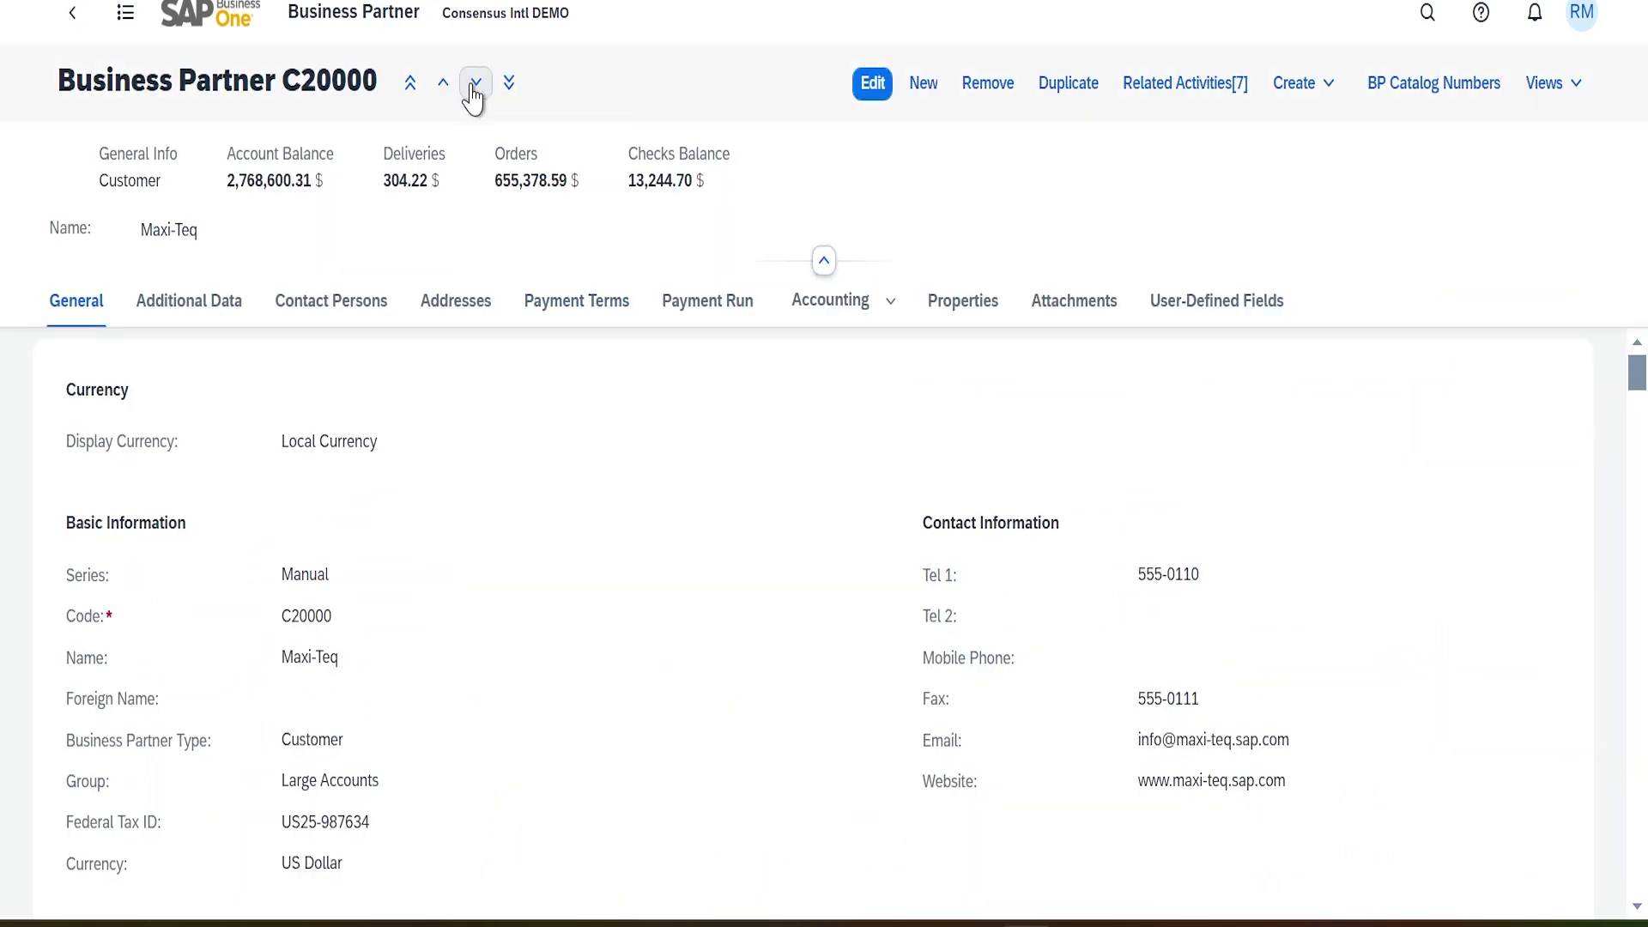
click(473, 93)
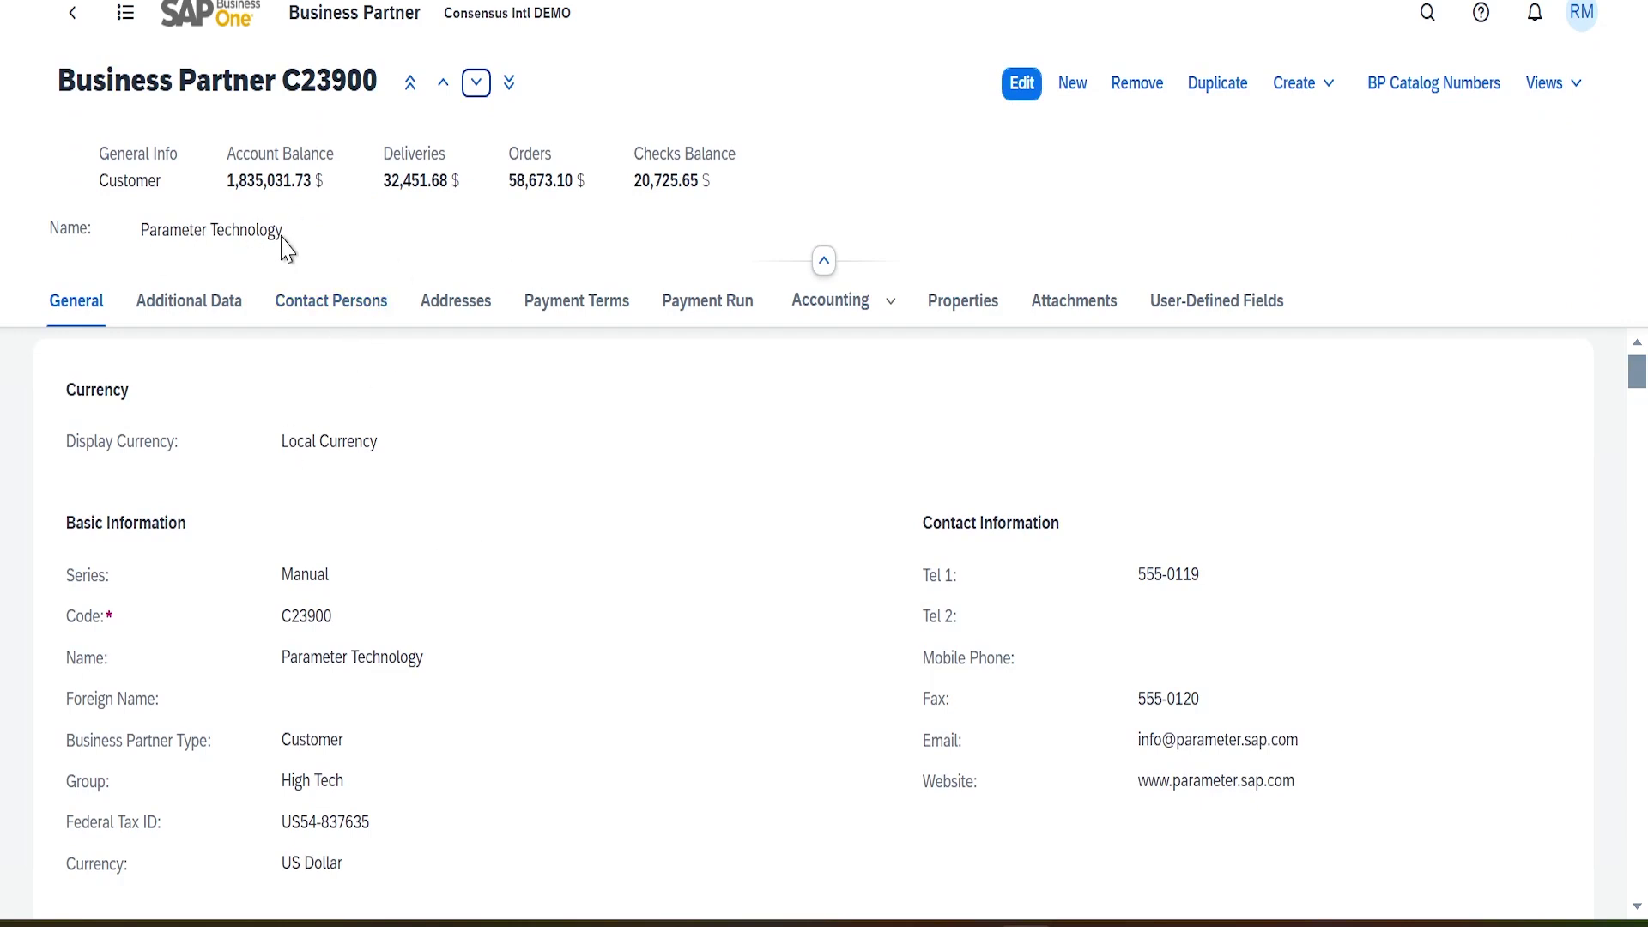
click(1556, 85)
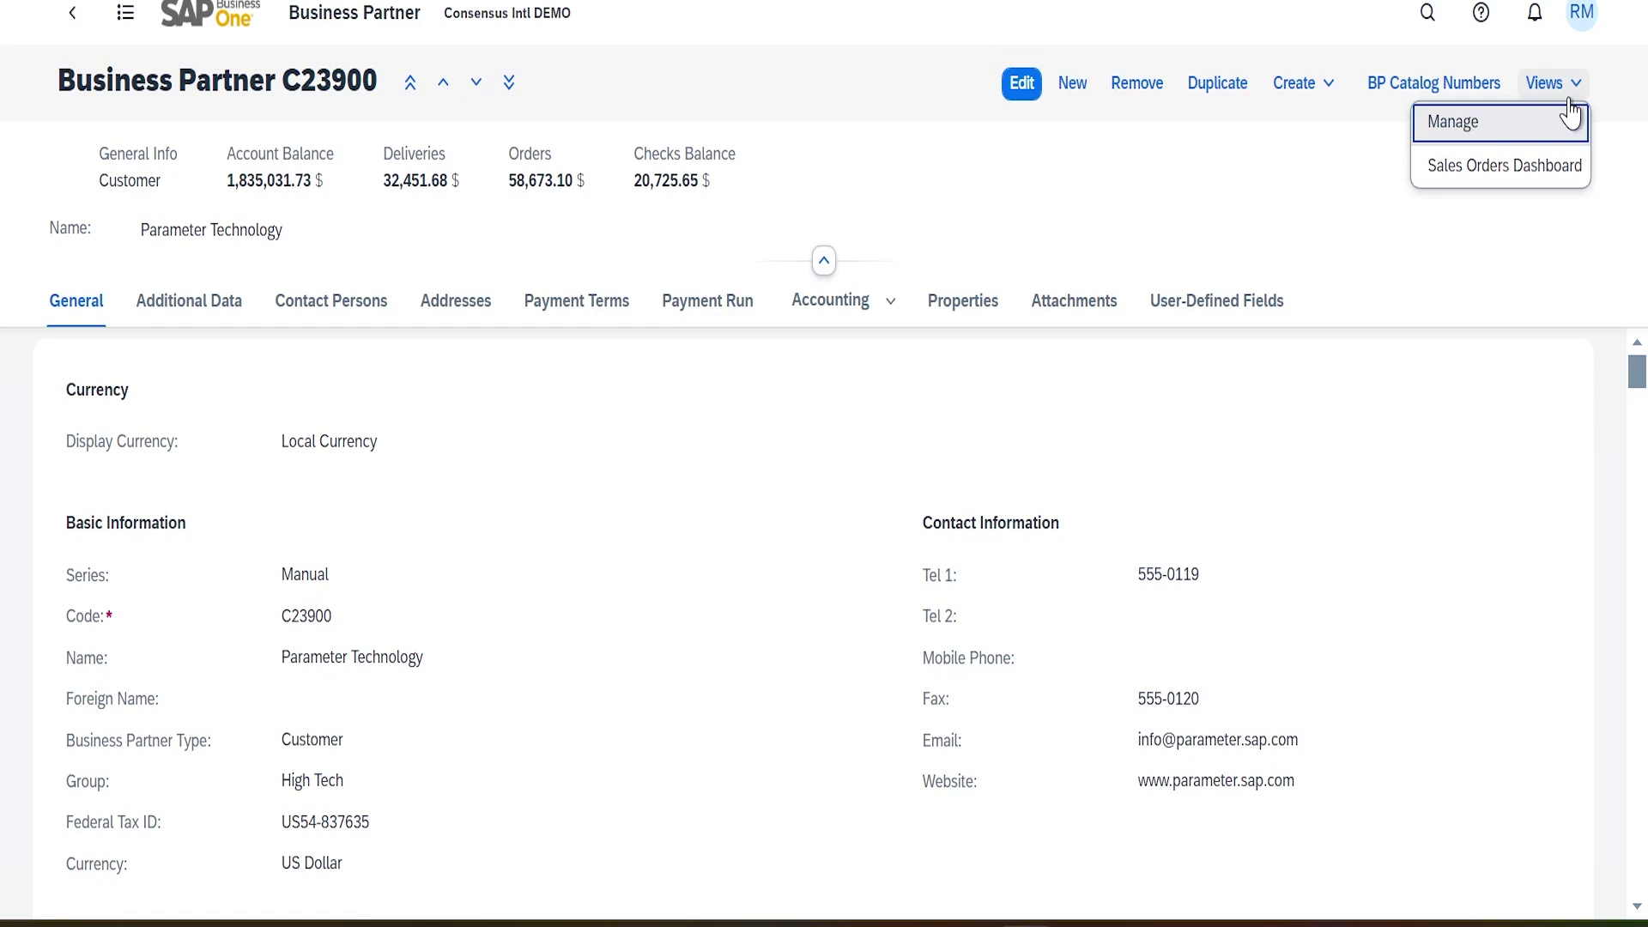
click(1492, 176)
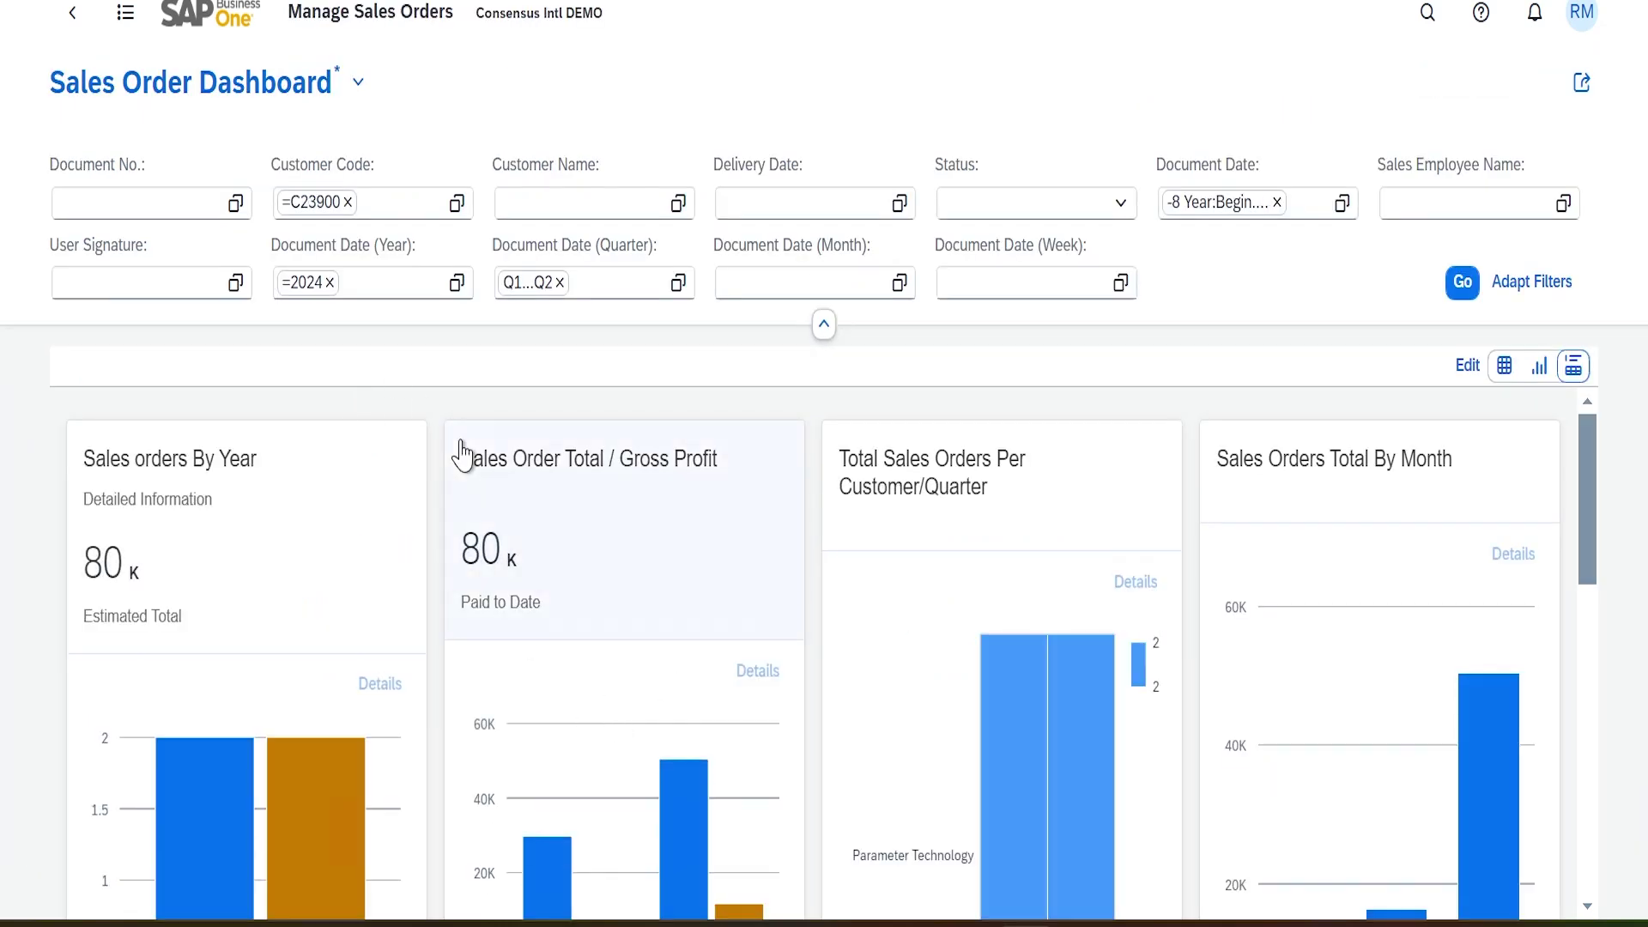
scroll(436, 429, down, 10)
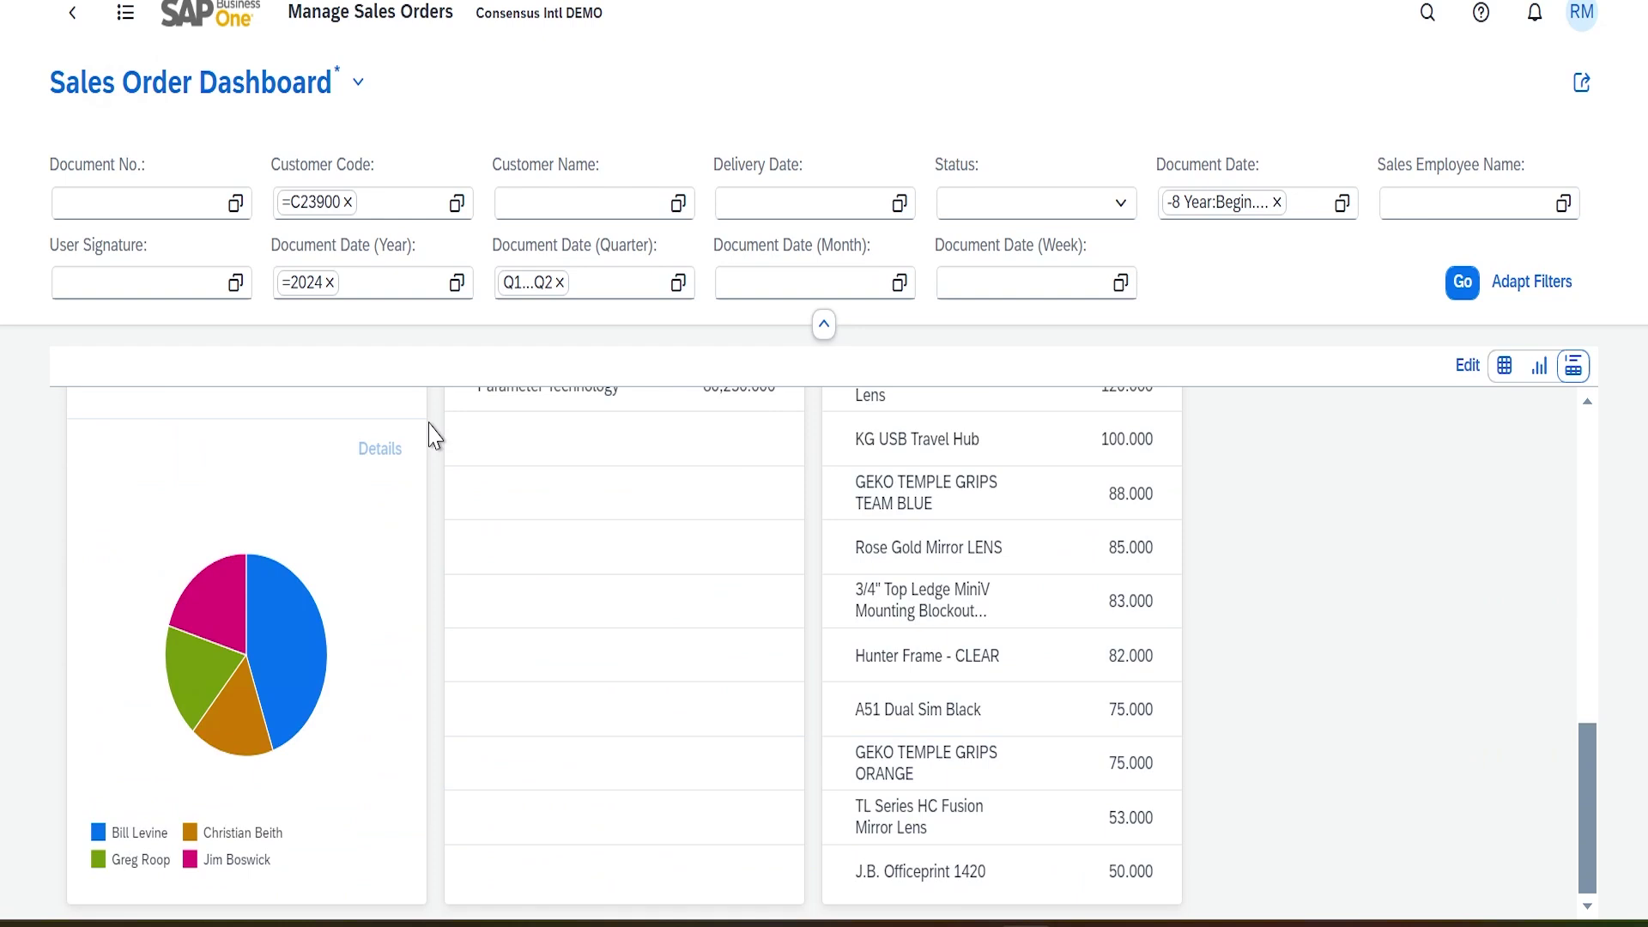
scroll(433, 435, up, 10)
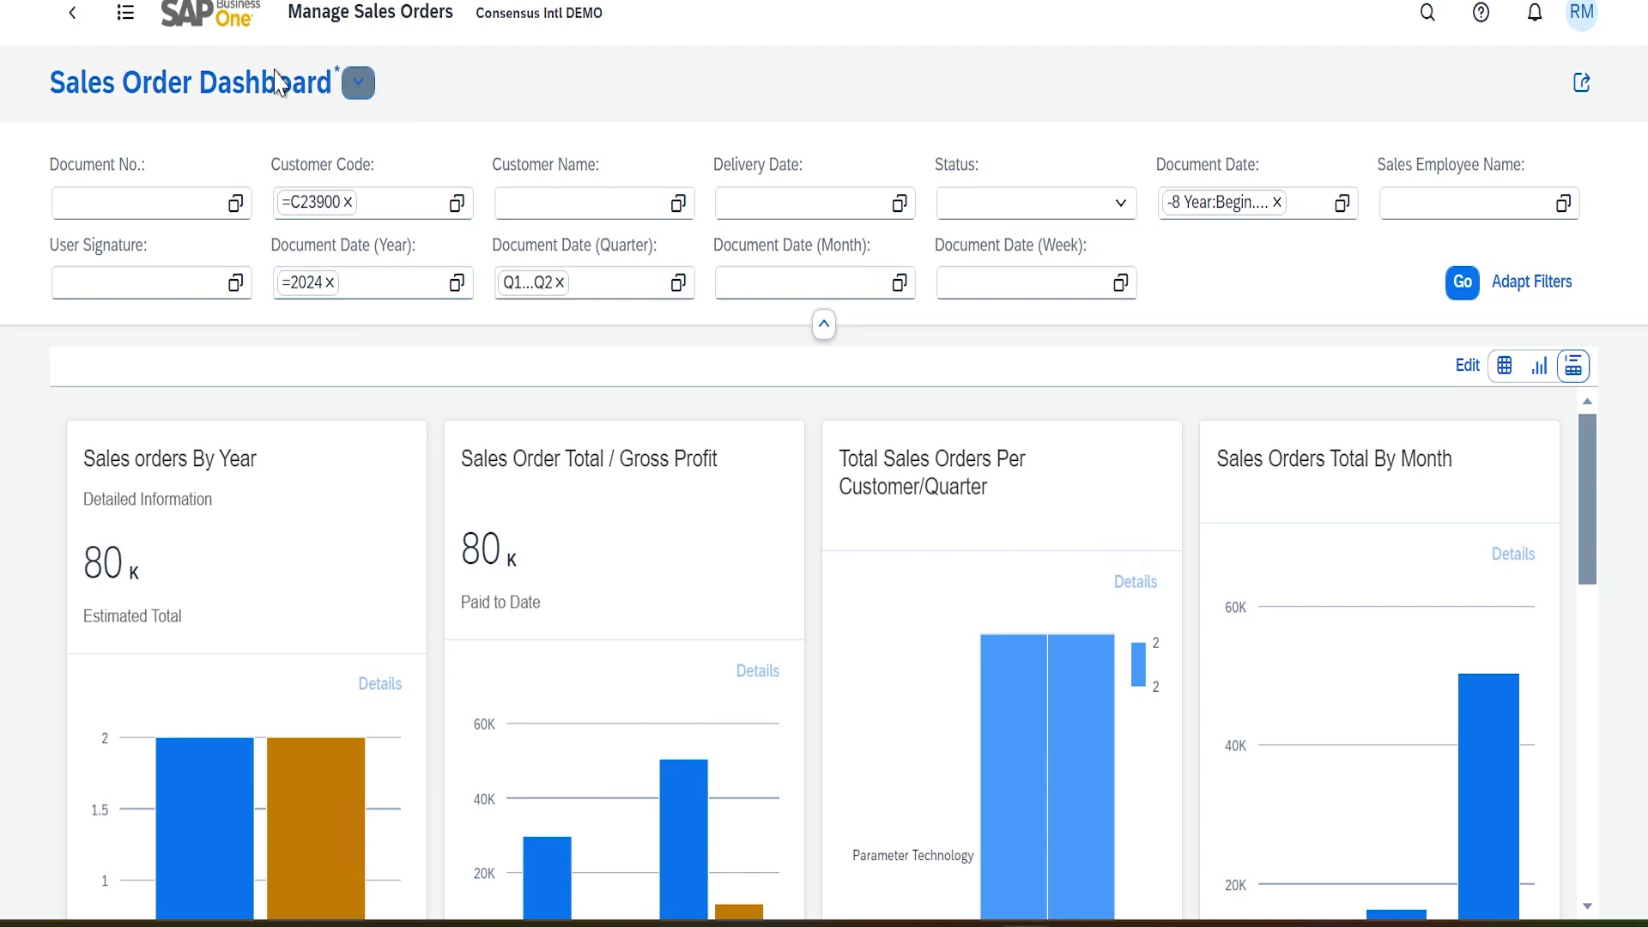
Return to partner C20000 and open Linked List Views, showing the Customer Code-to-BP Code dashboard link
click(72, 12)
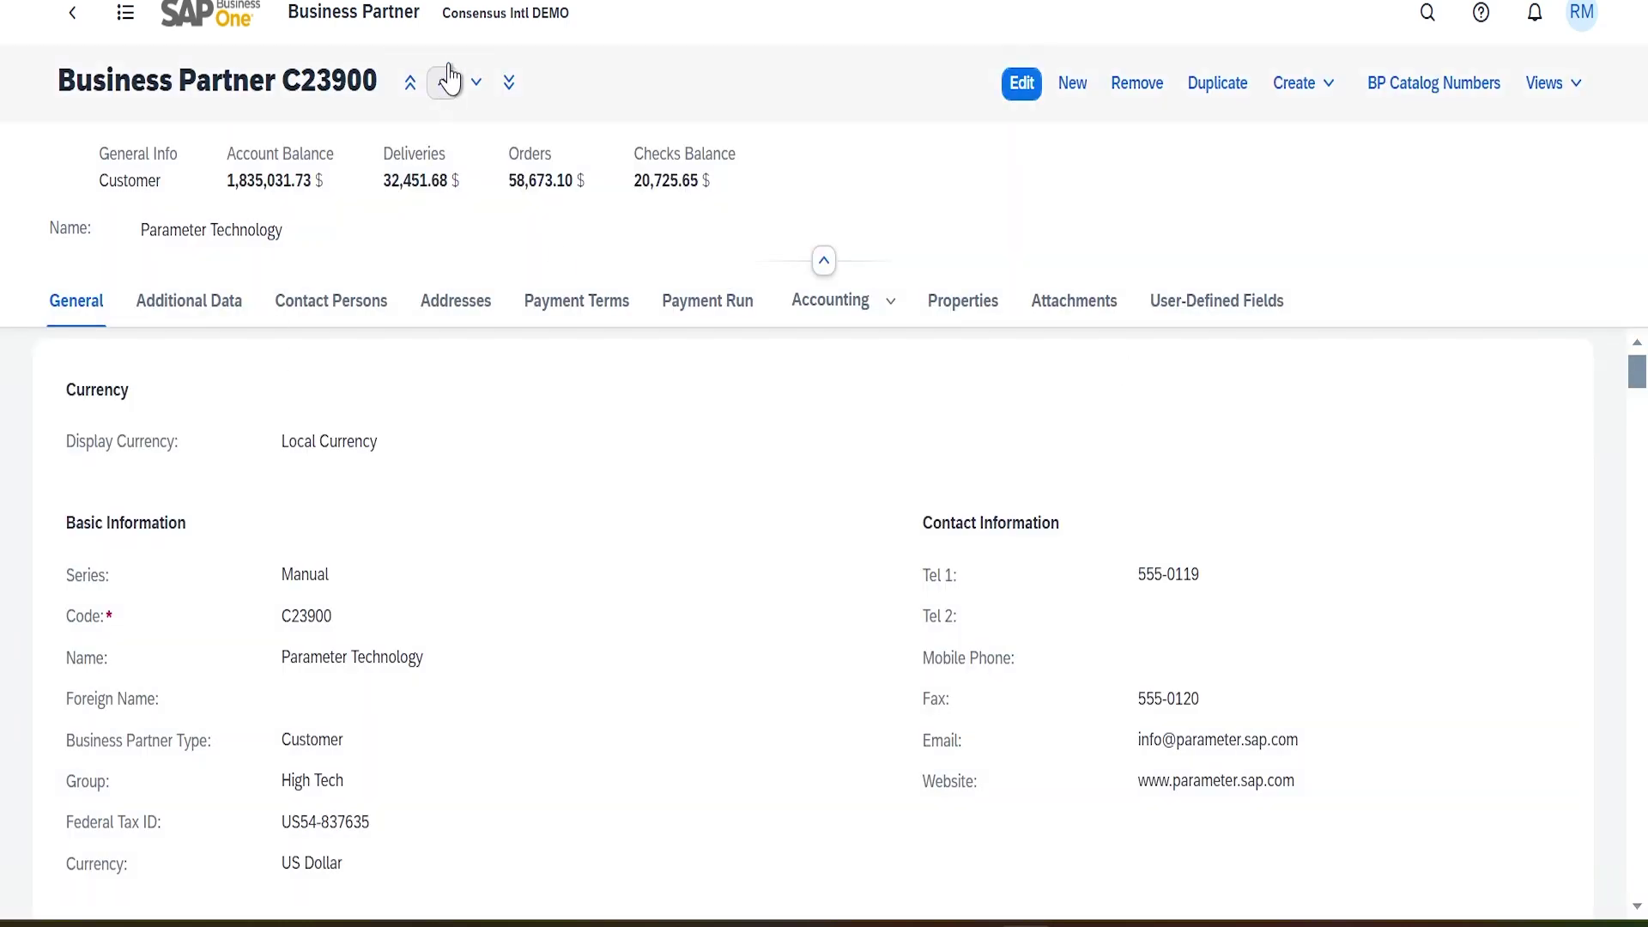
click(443, 83)
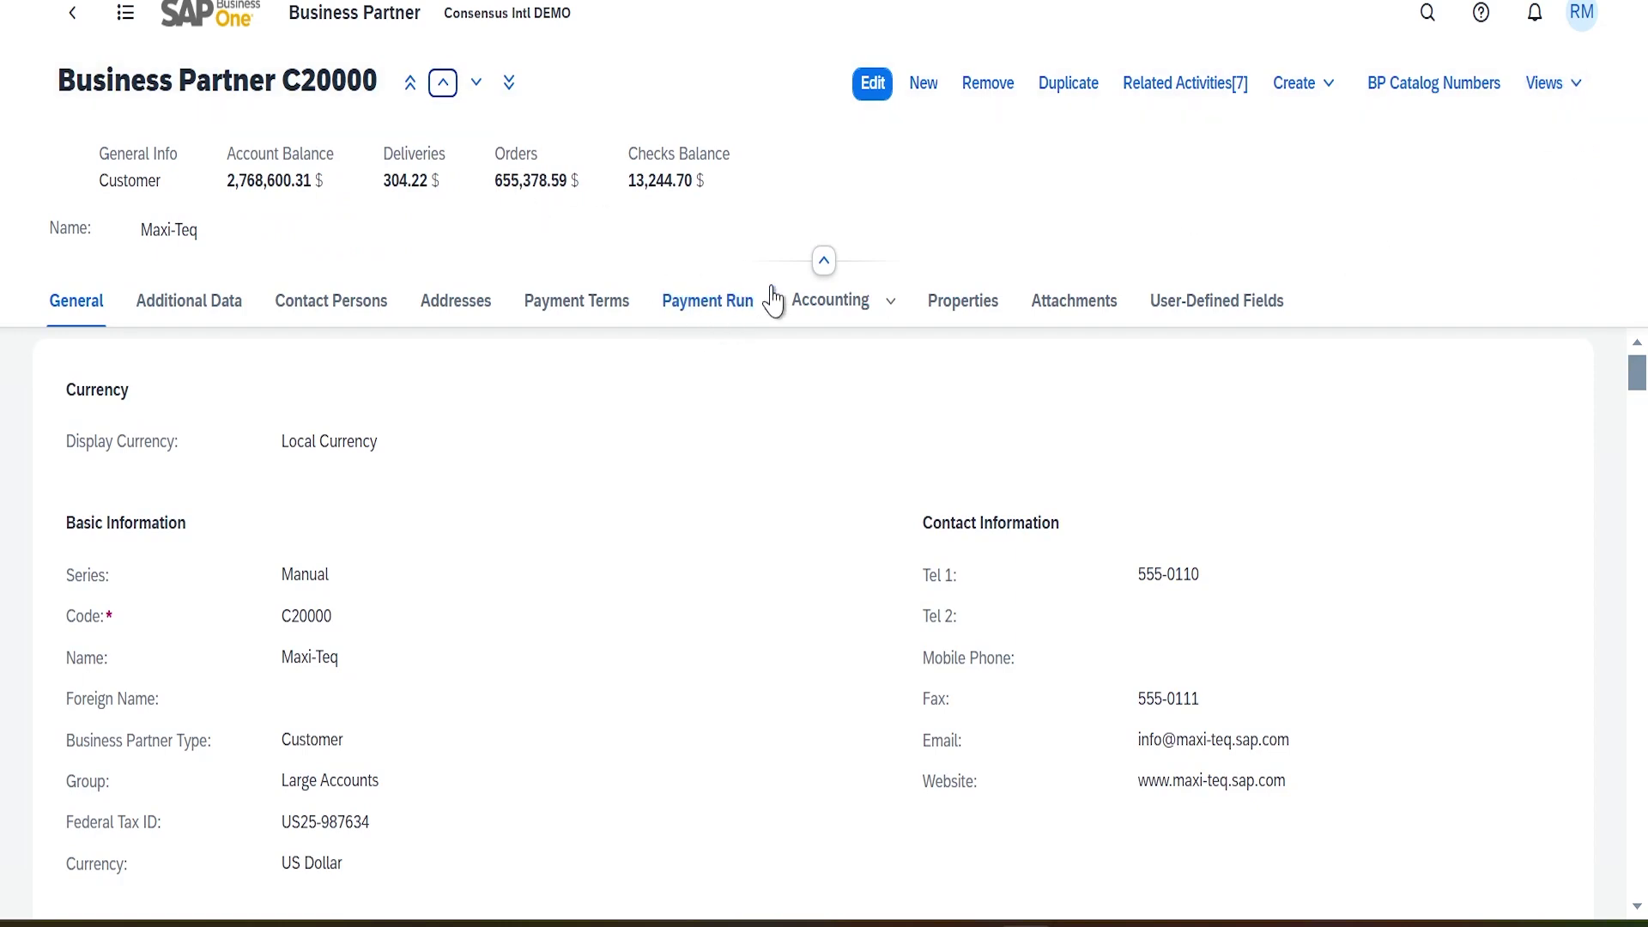
click(1582, 102)
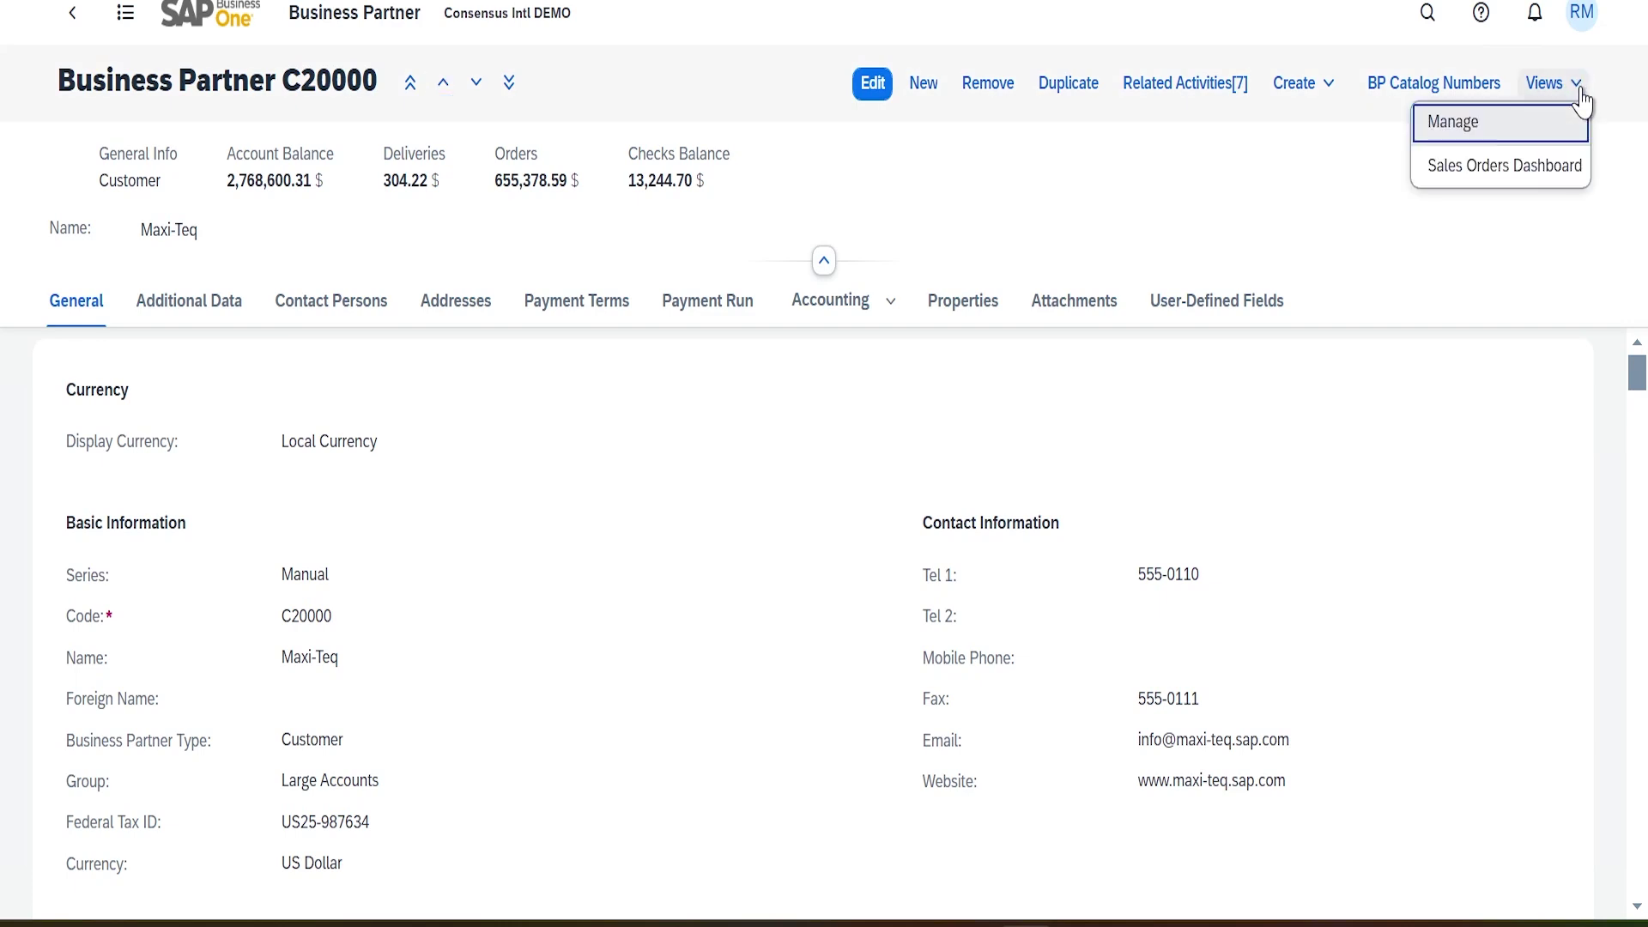
click(1456, 133)
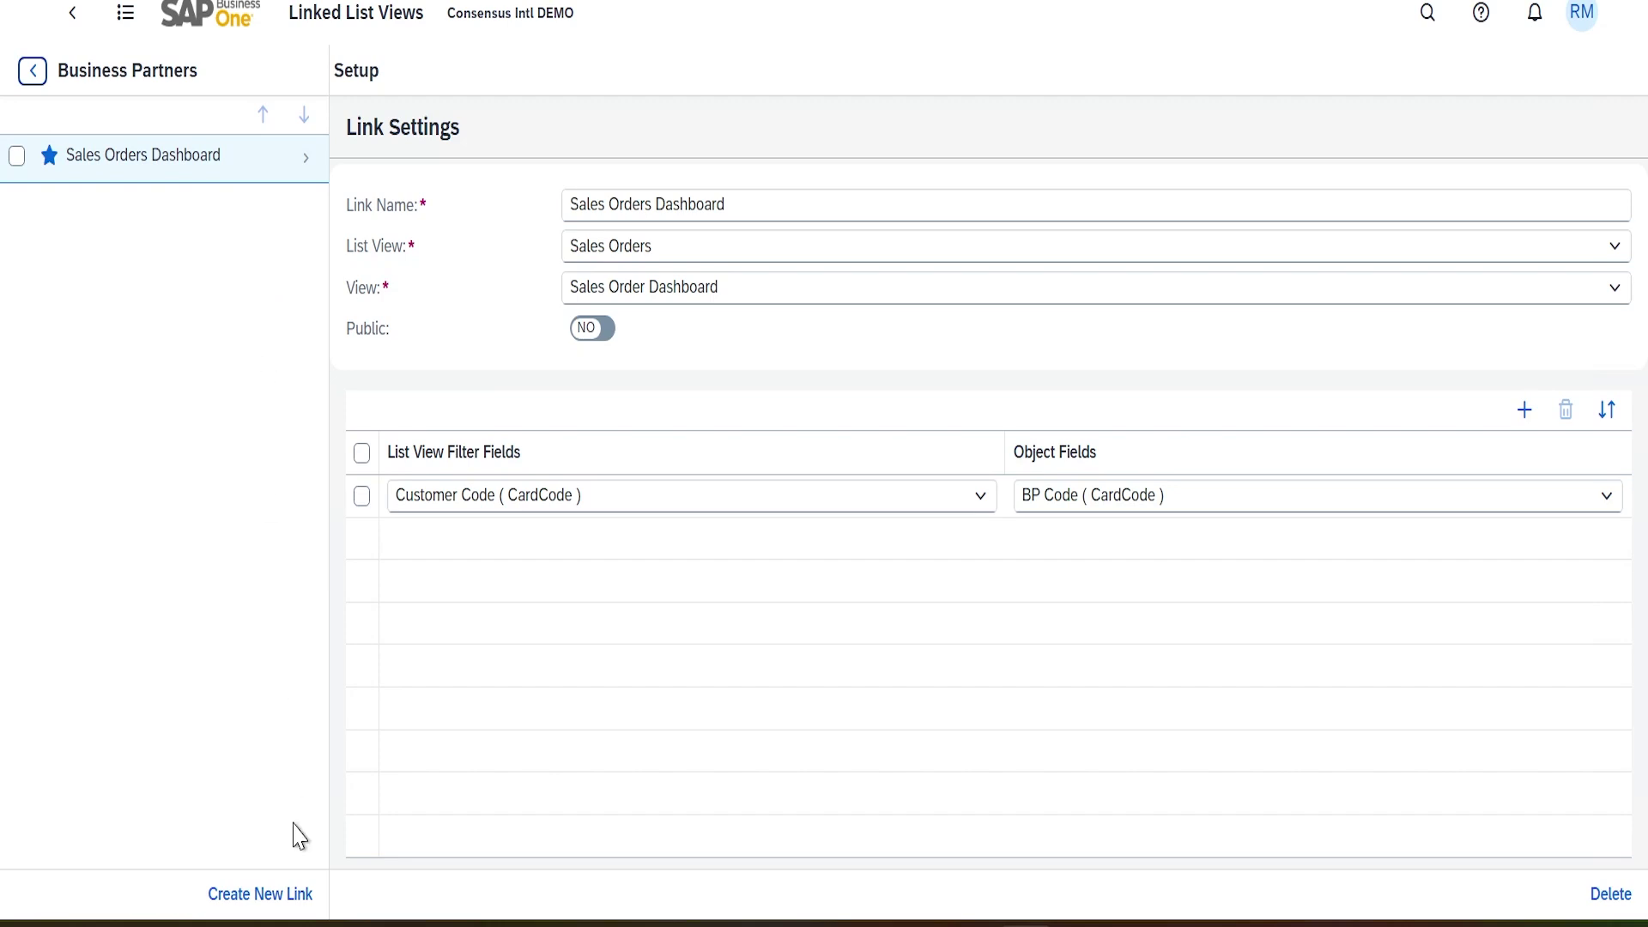
Create a new Business Partners link named BackOrder SO's
click(278, 912)
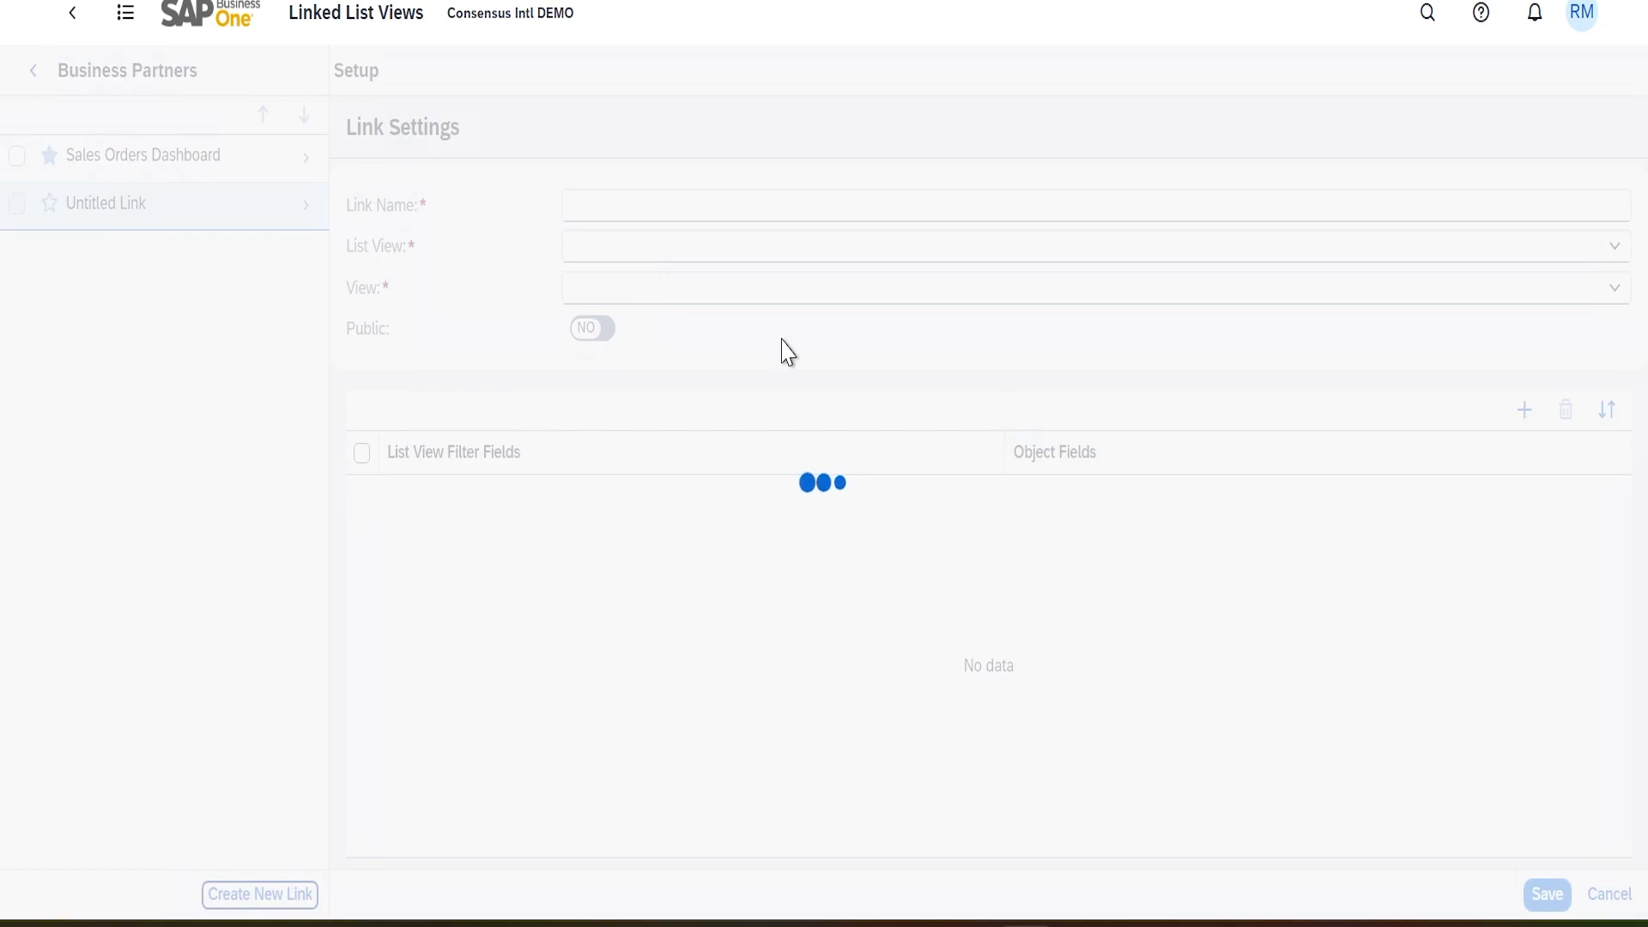
click(716, 207)
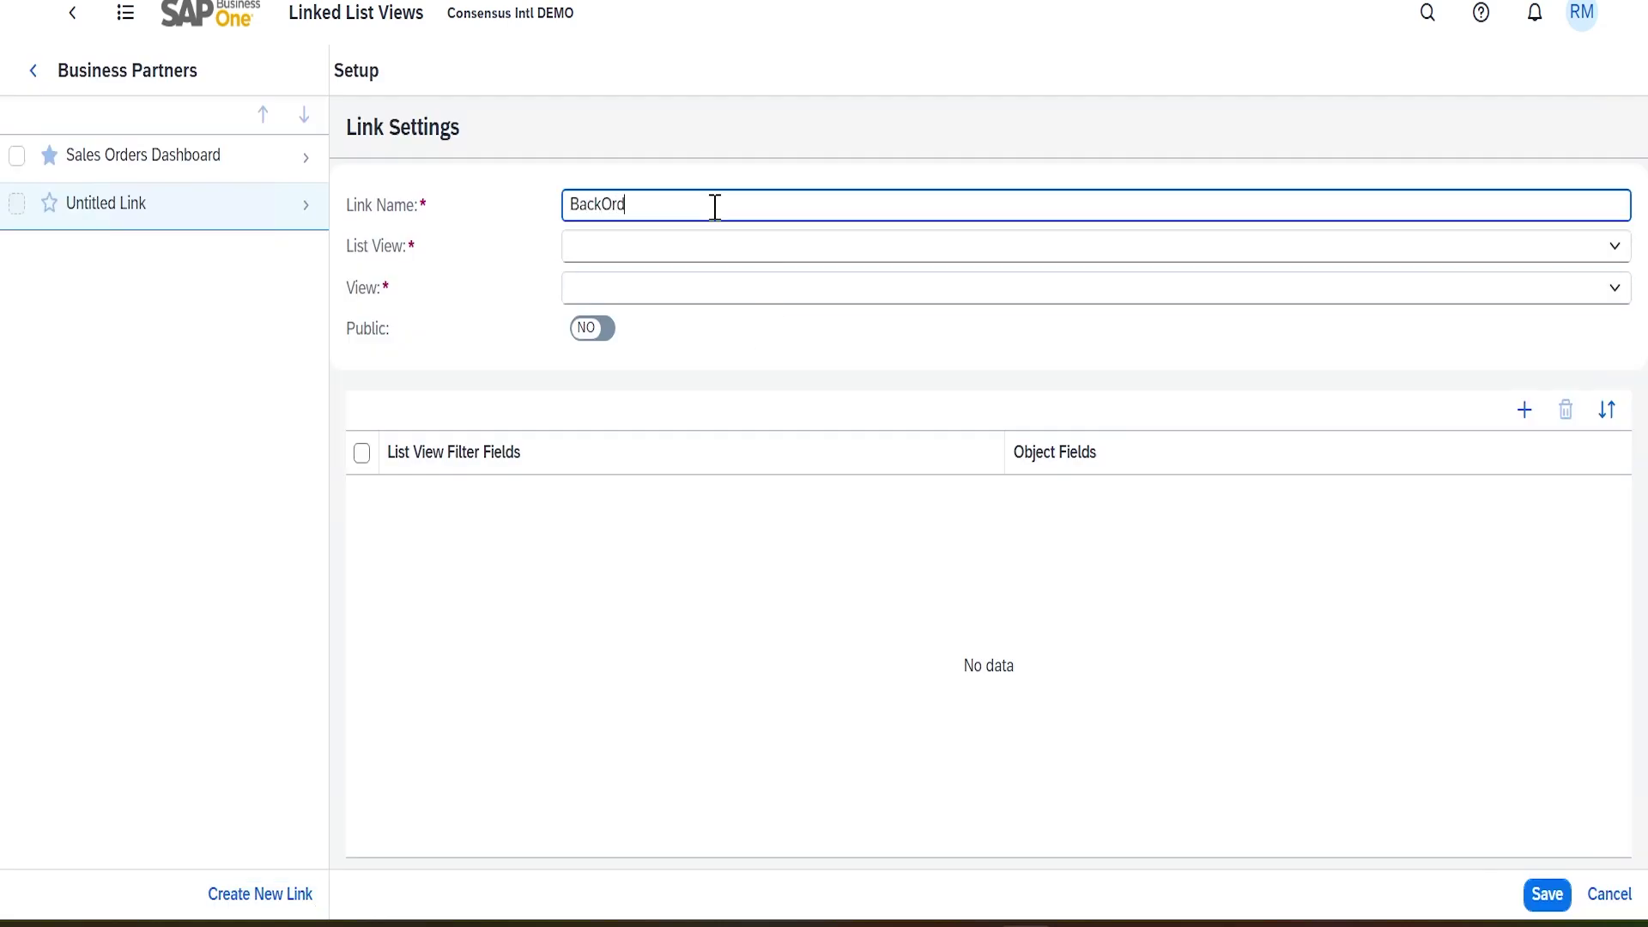
text(BackOrder Sales O)
key(BackSpace)
key(BackSpace)
key(BackSpace)
key(BackSpace)
key(BackSpace)
key(BackSpace)
text(O)
Set the link's list view to Sales Orders and its view to Backordered Sales Orders
click(674, 245)
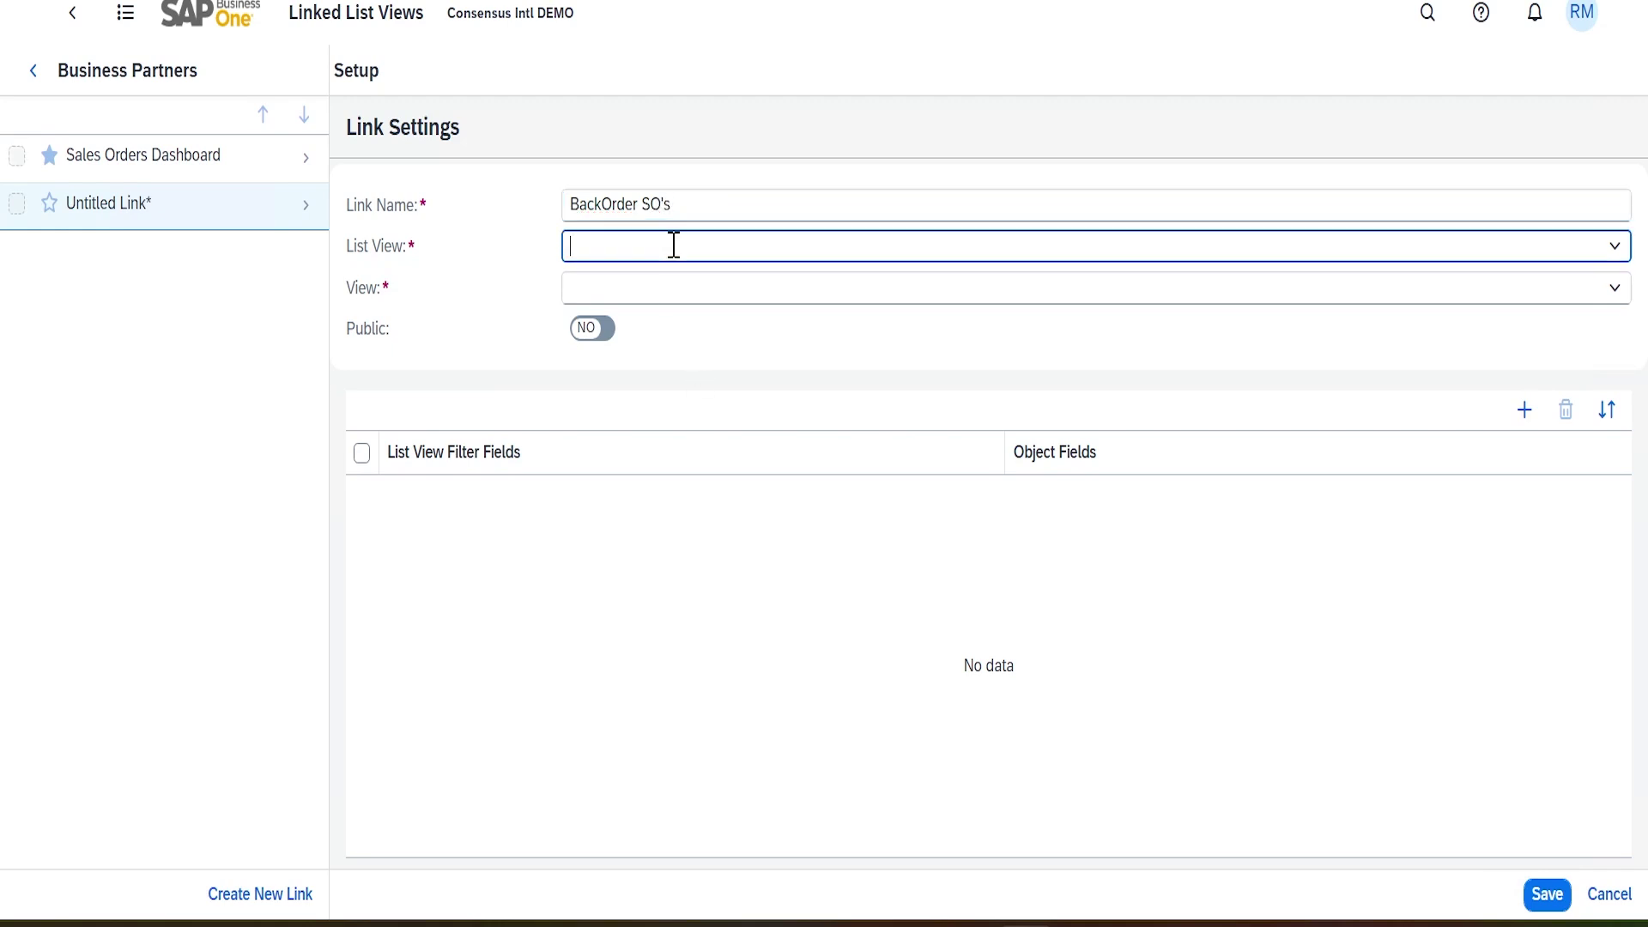
click(1615, 246)
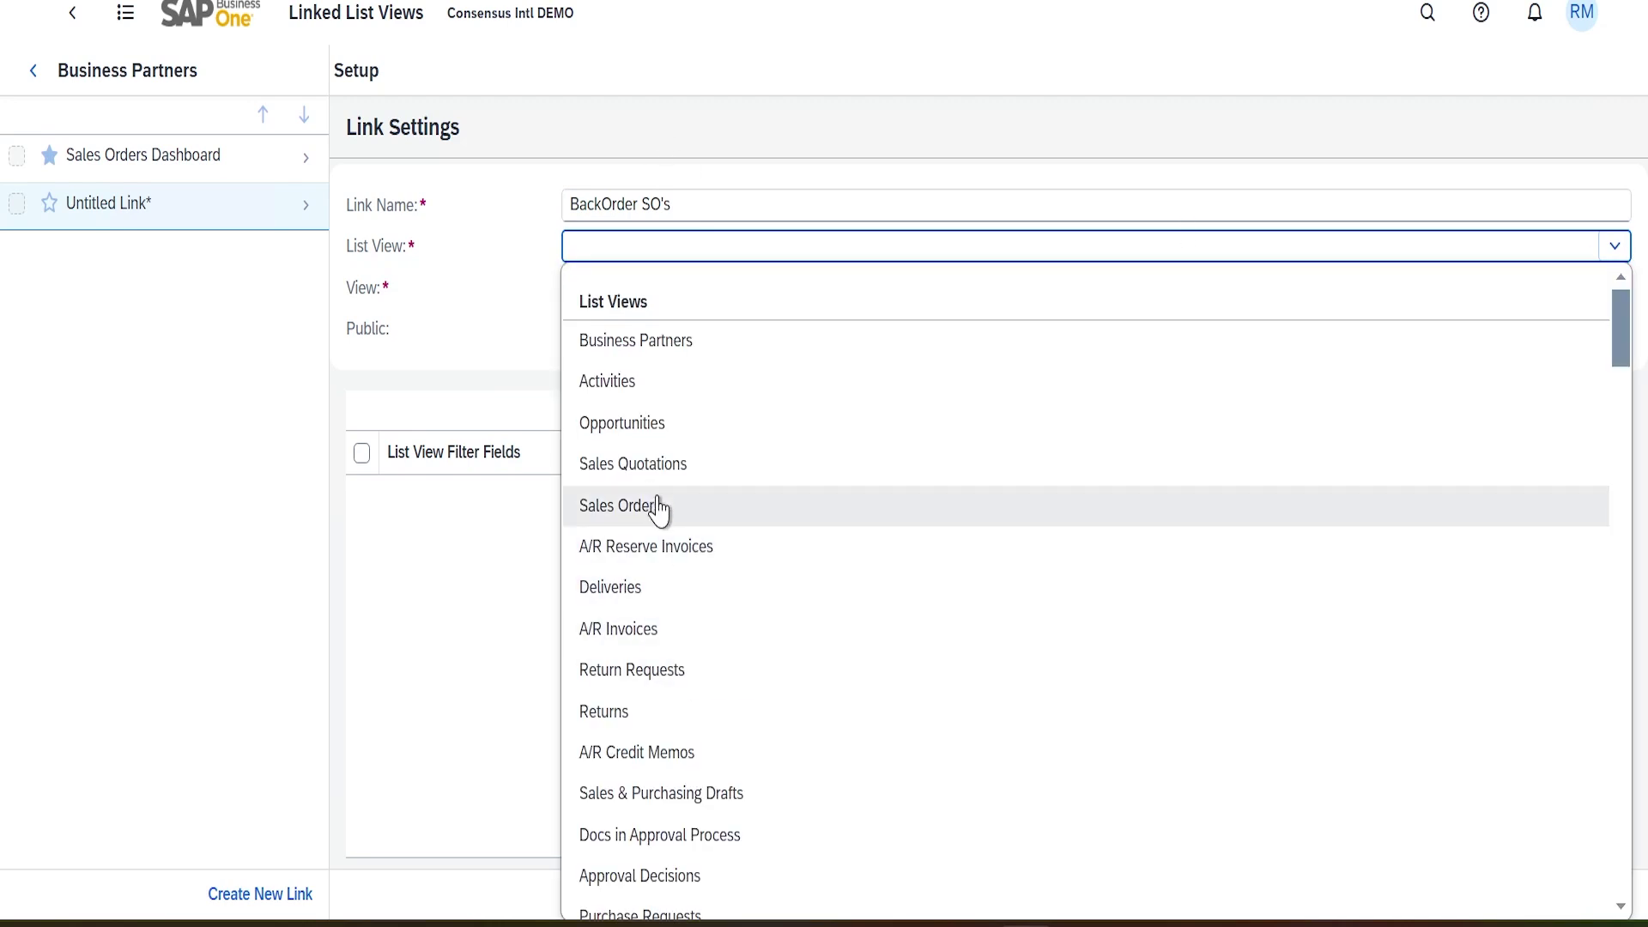
click(655, 507)
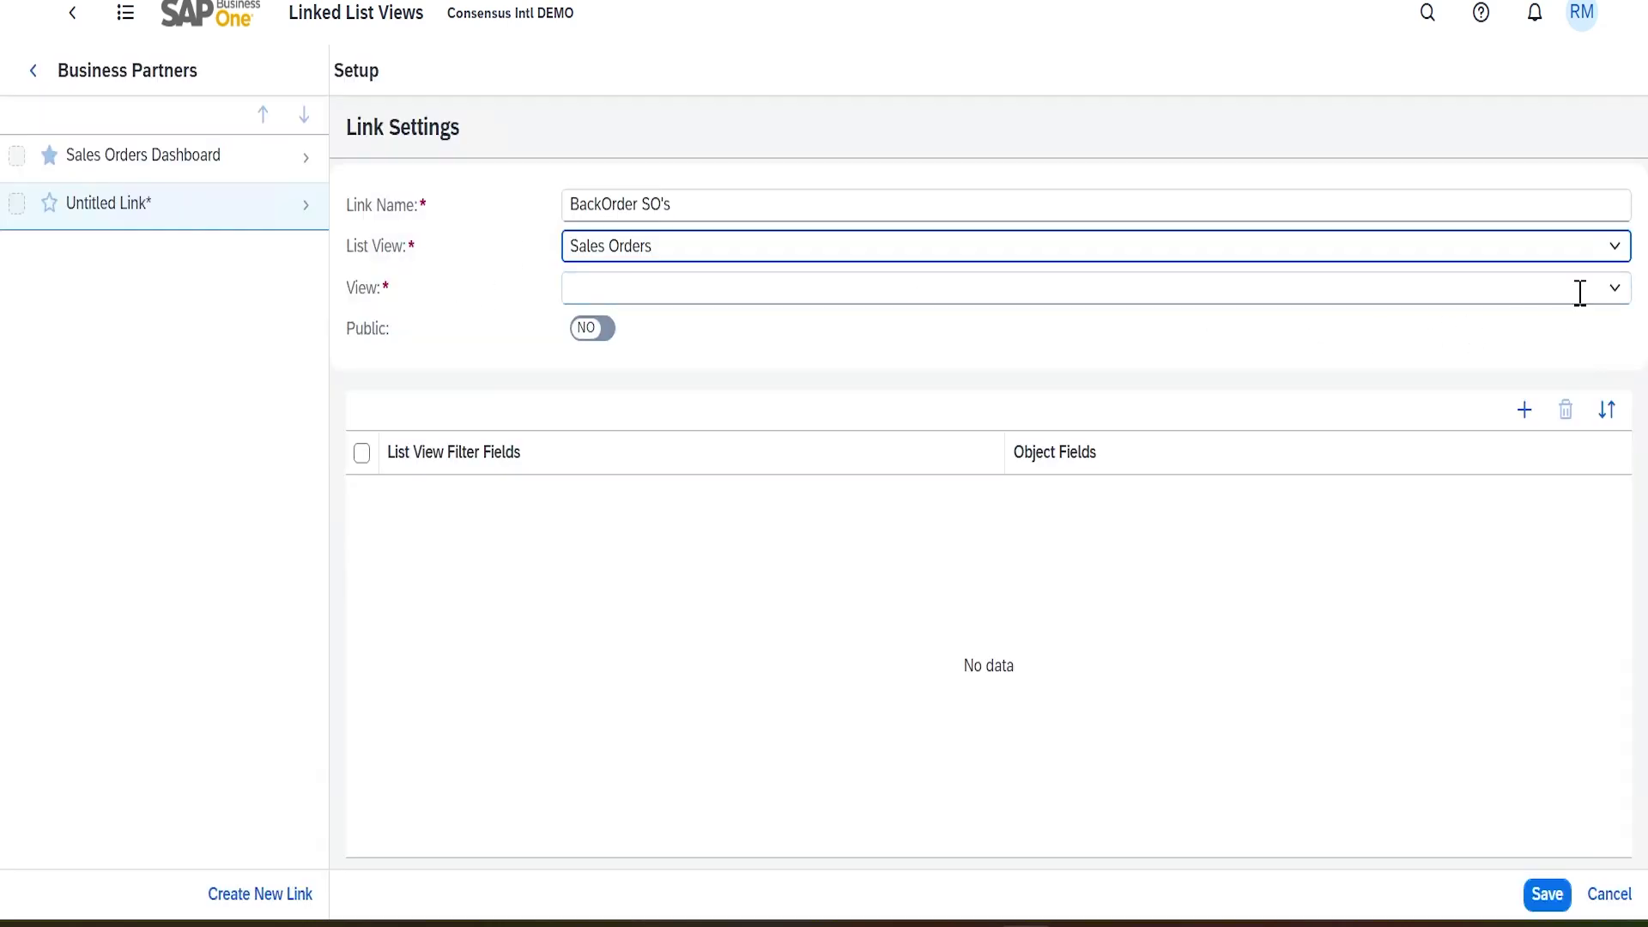
click(1615, 290)
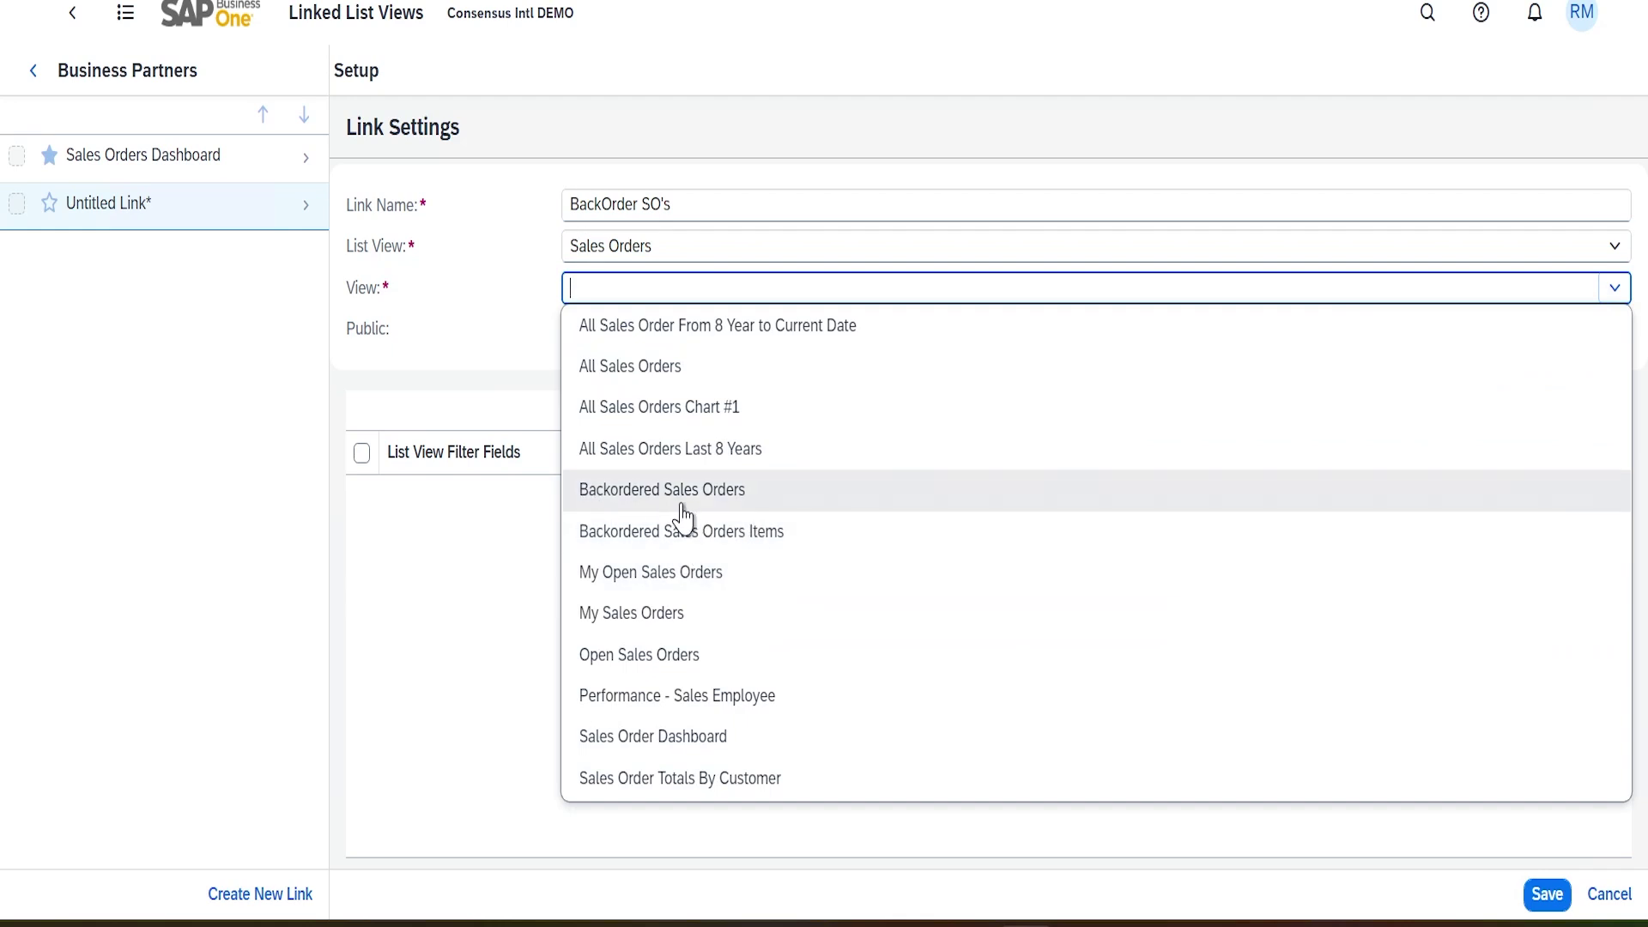
click(743, 495)
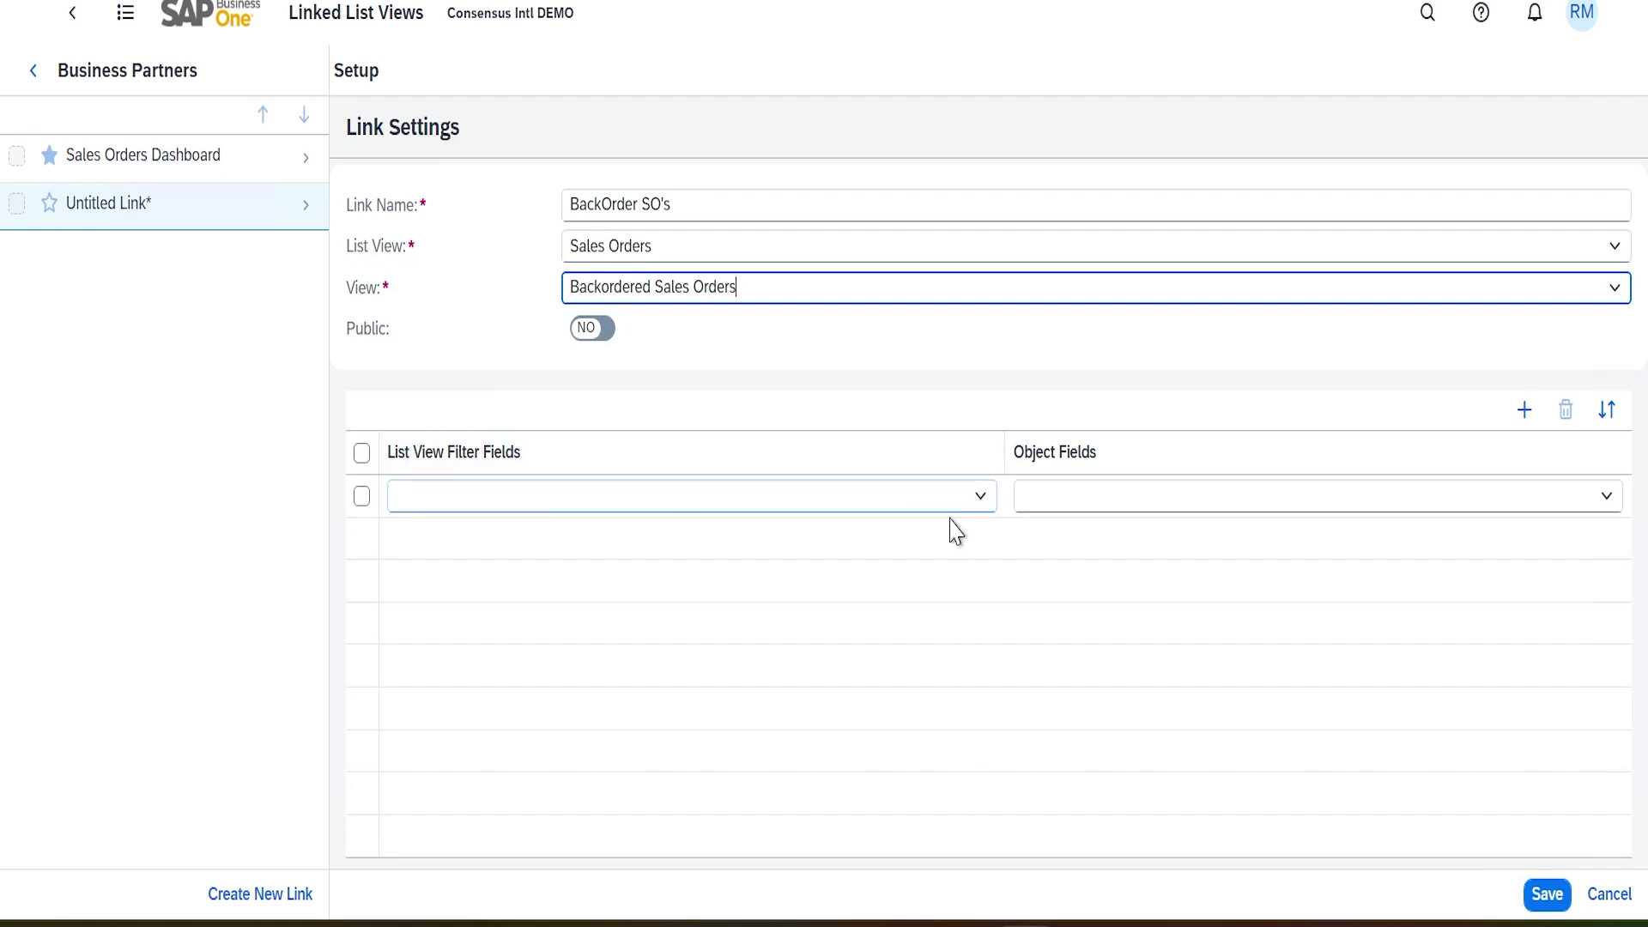
Map filter field Customer Code (CardCode) to object field BP Code (CardCode) and save the link
click(981, 508)
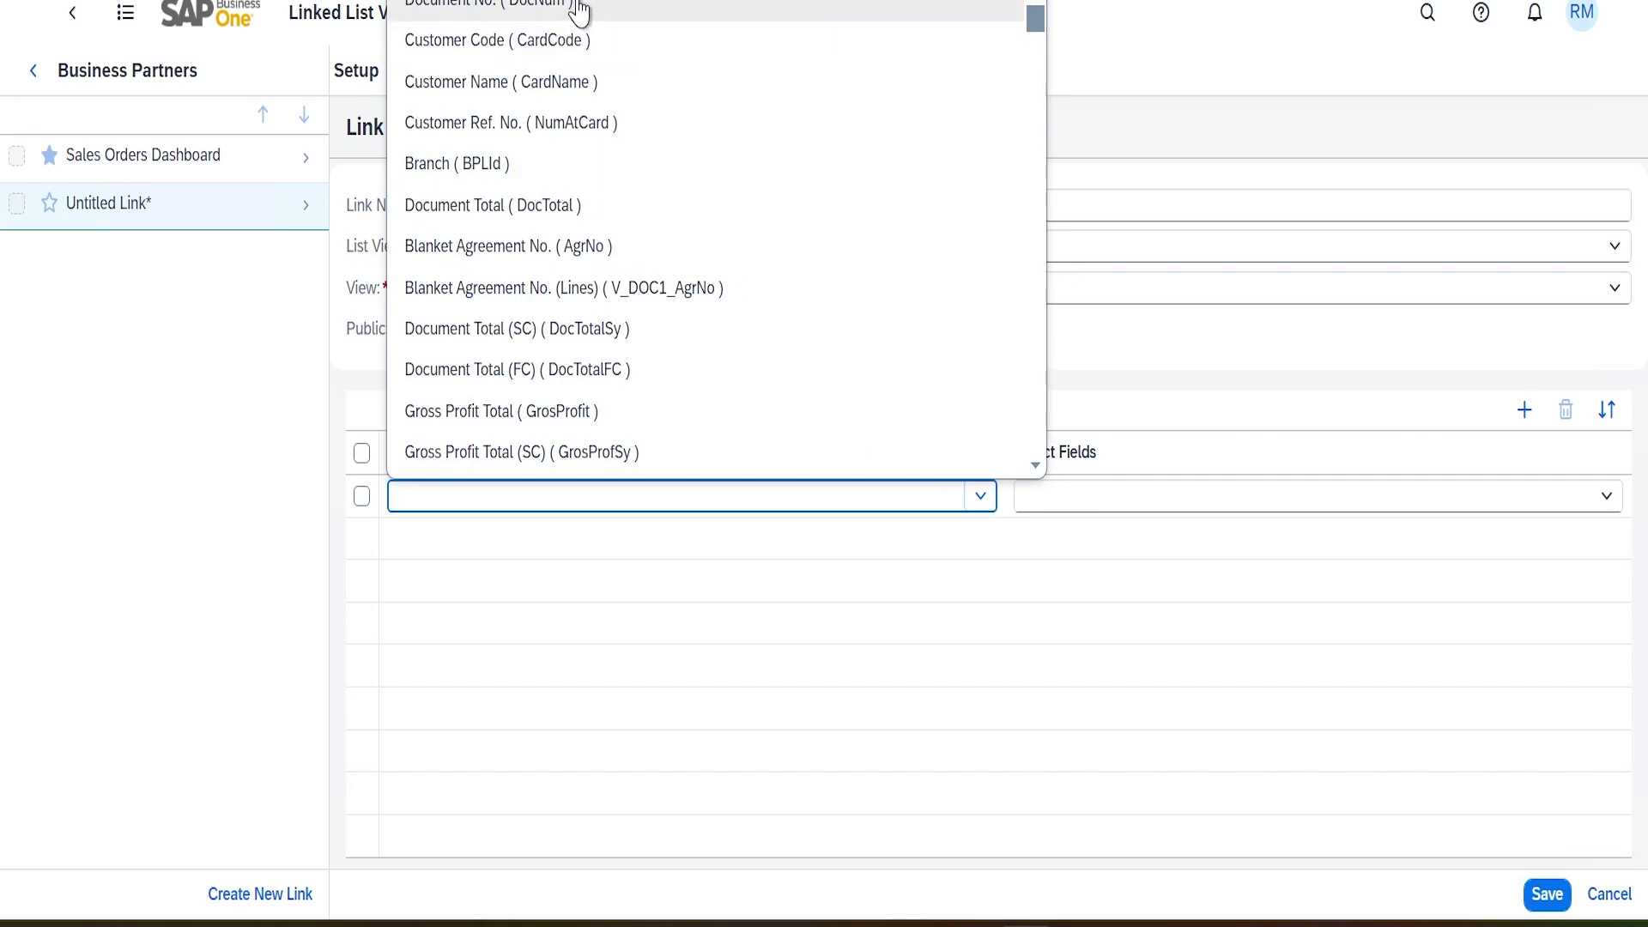
click(511, 55)
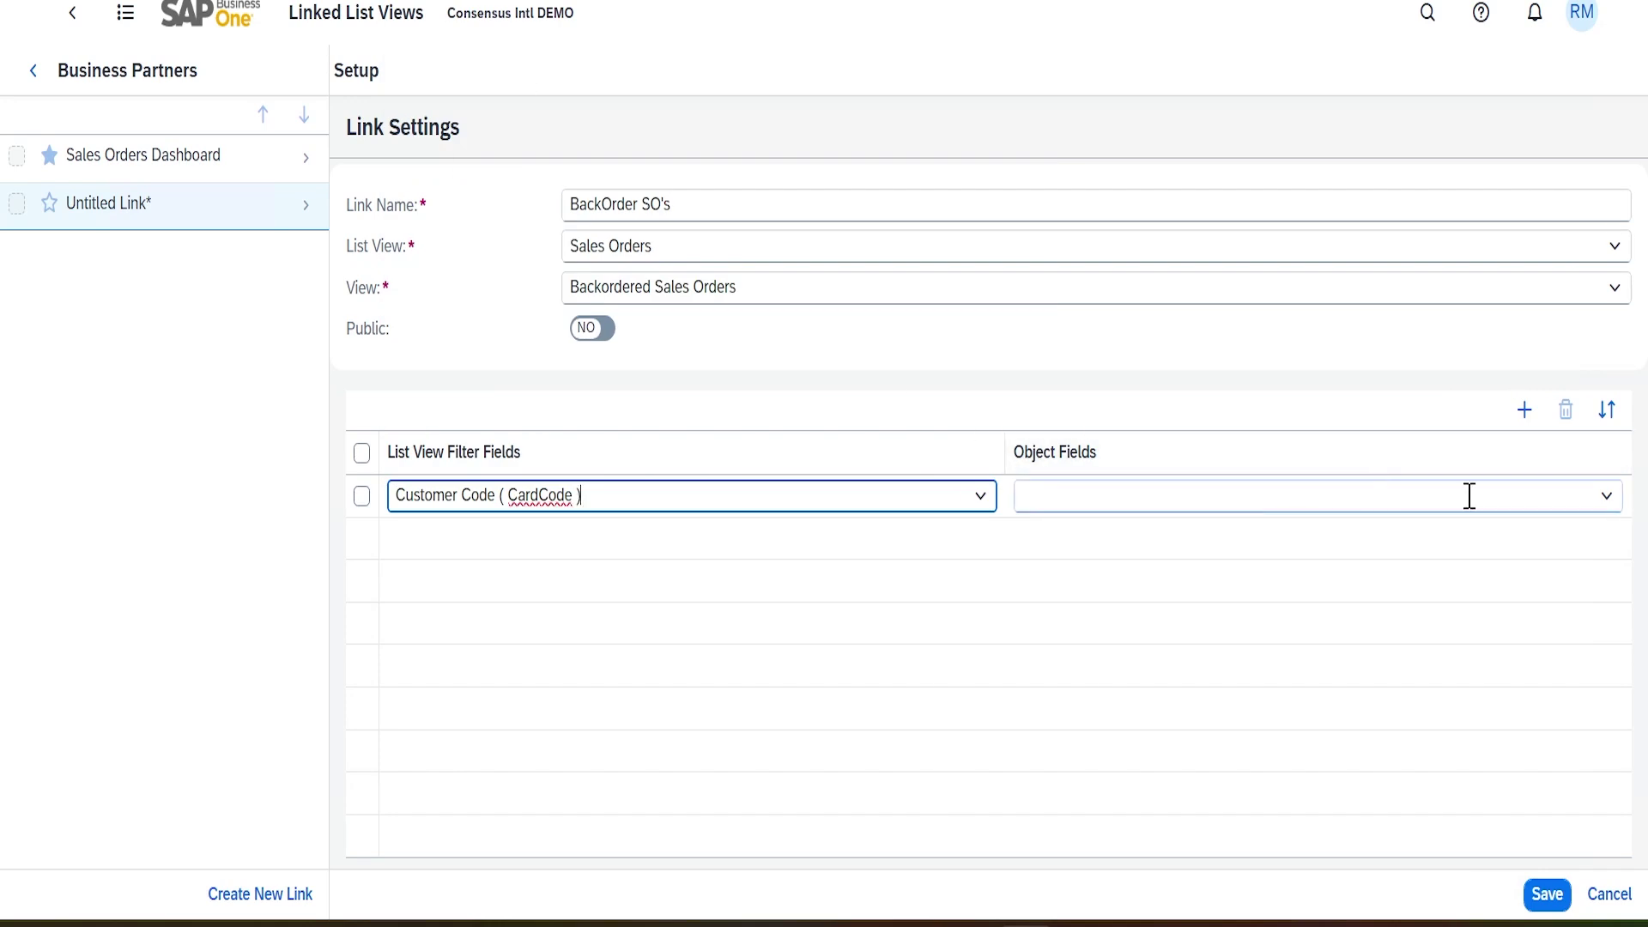
click(1604, 497)
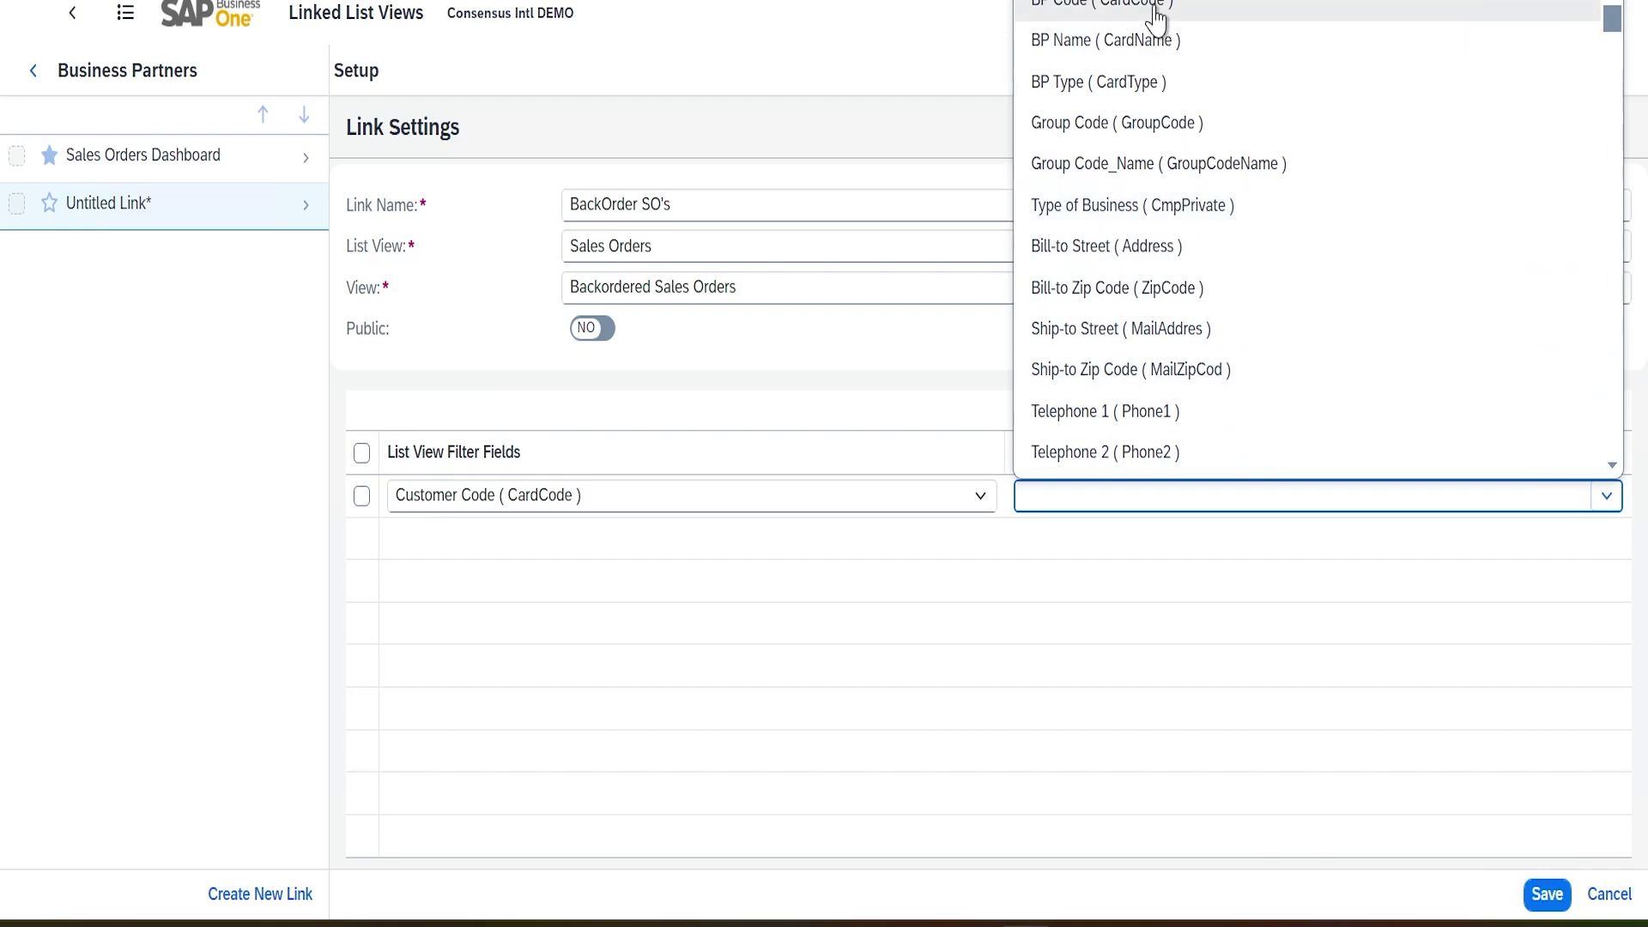
click(1121, 15)
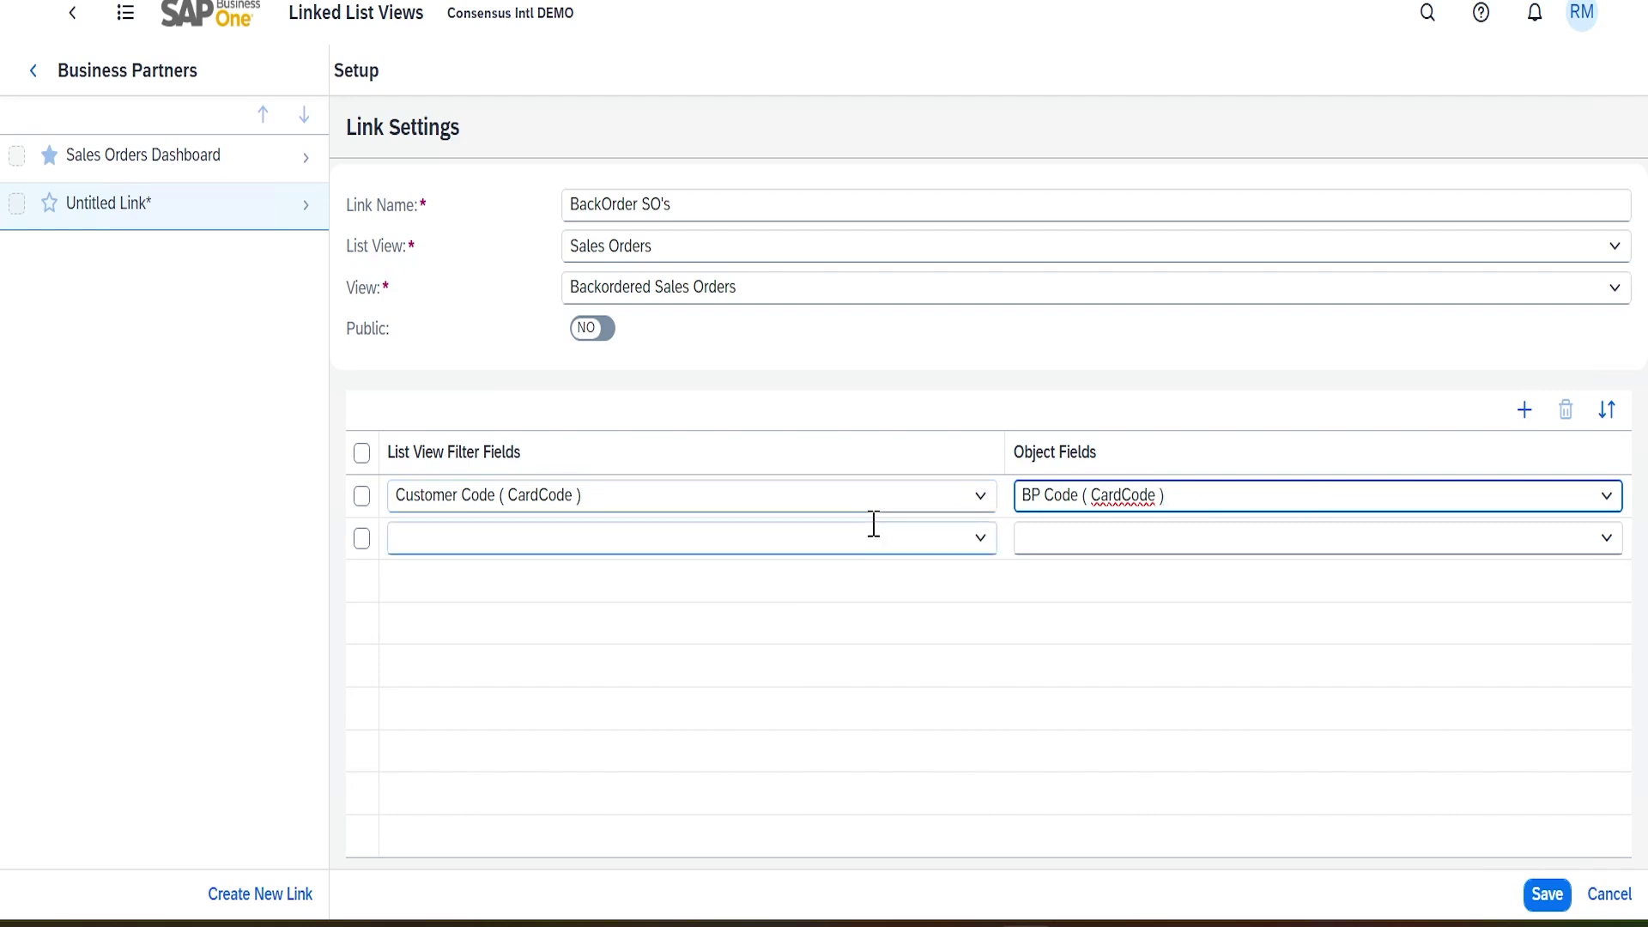
click(1547, 896)
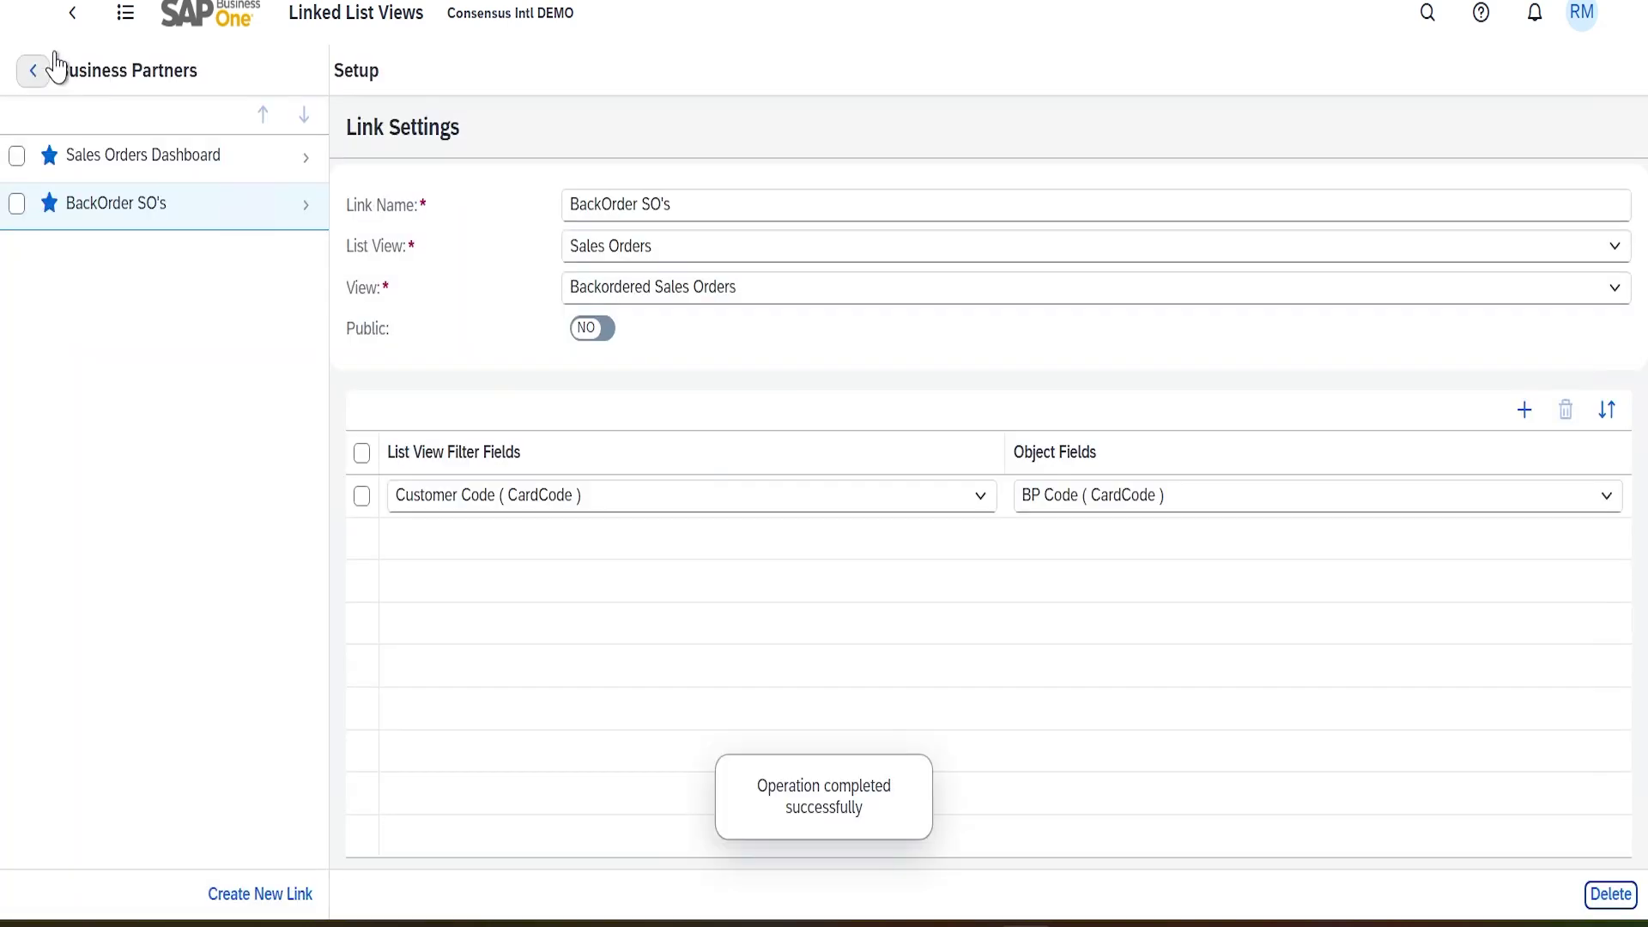
From partner C20000, open the BackOrder SO's view to see backordered sales orders, then go back
click(33, 75)
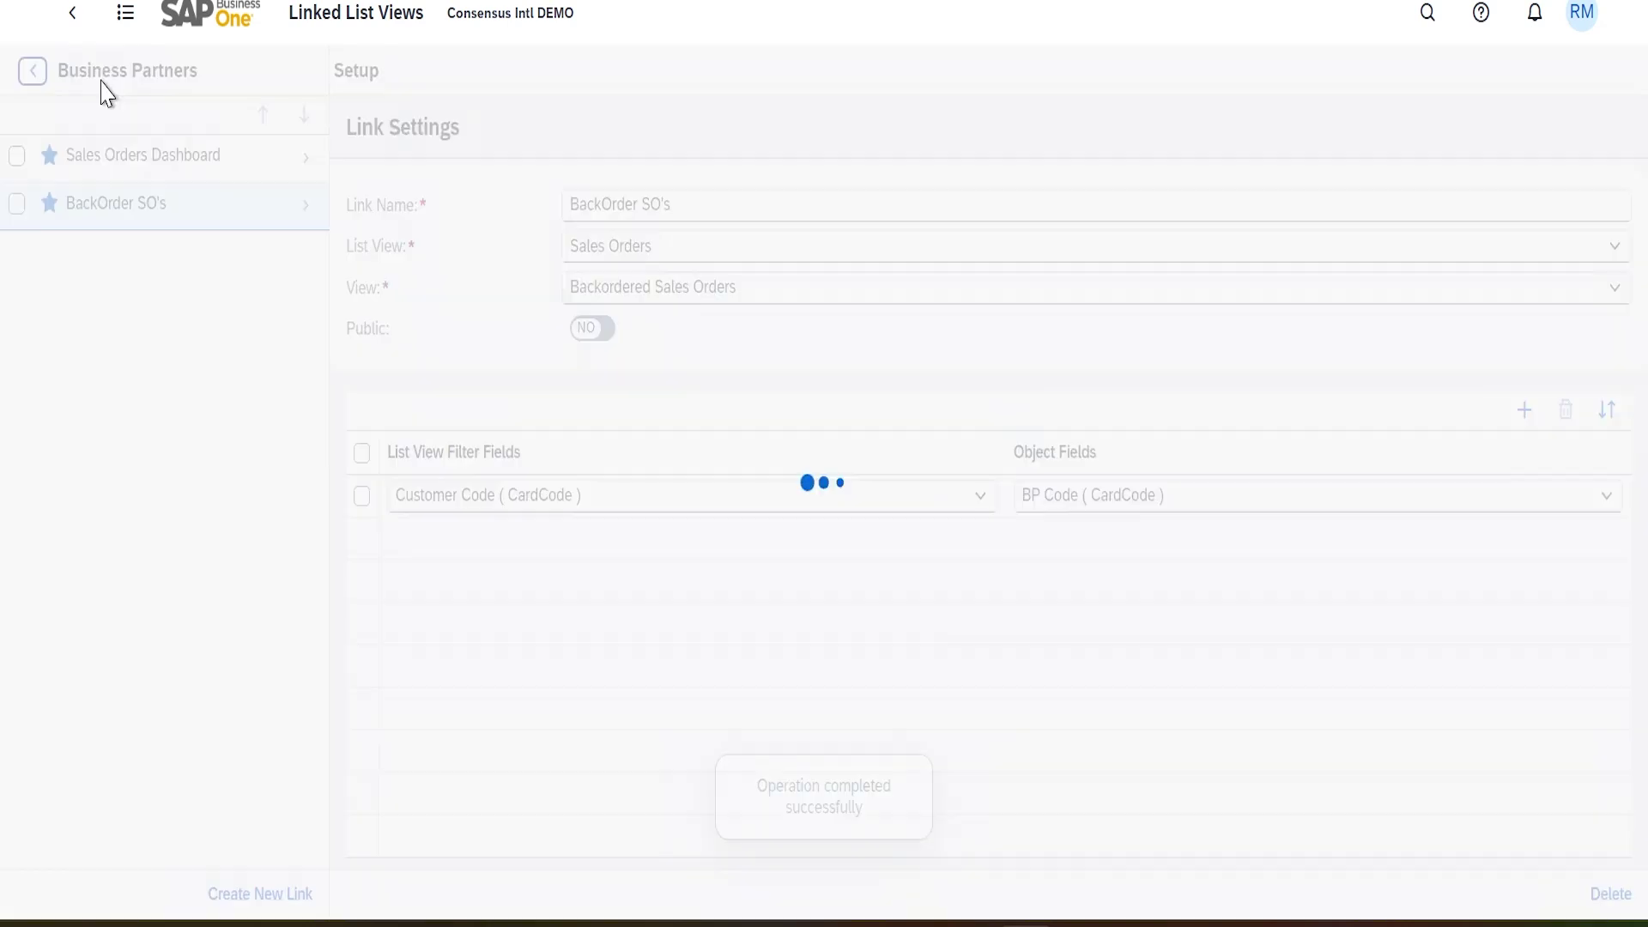
click(72, 14)
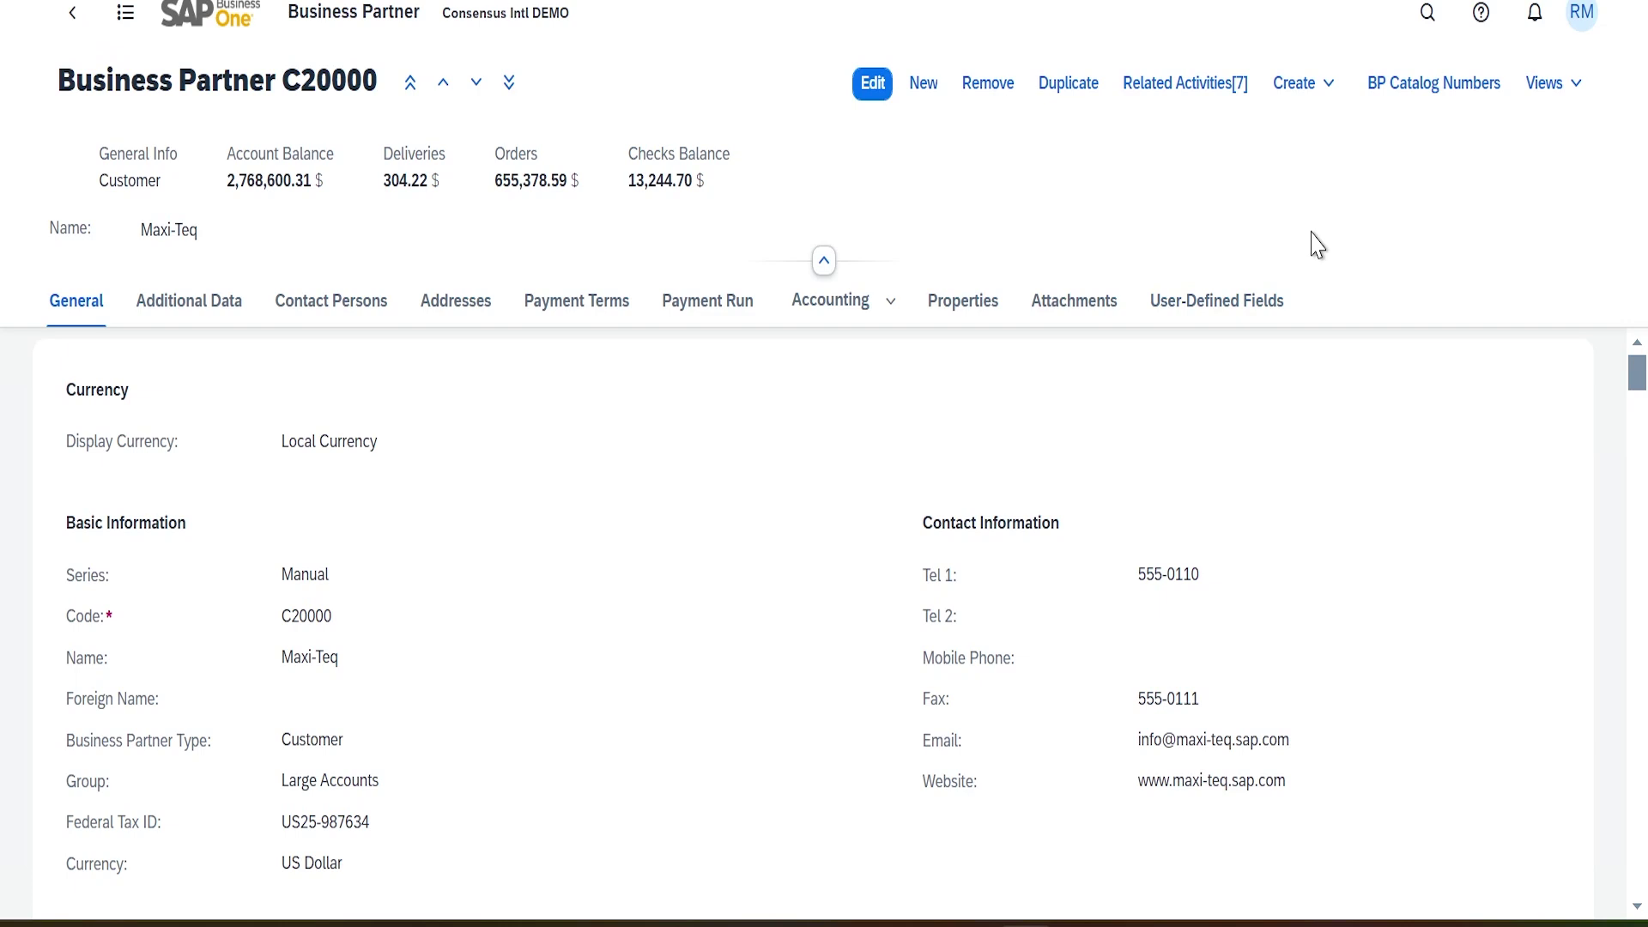
click(1580, 85)
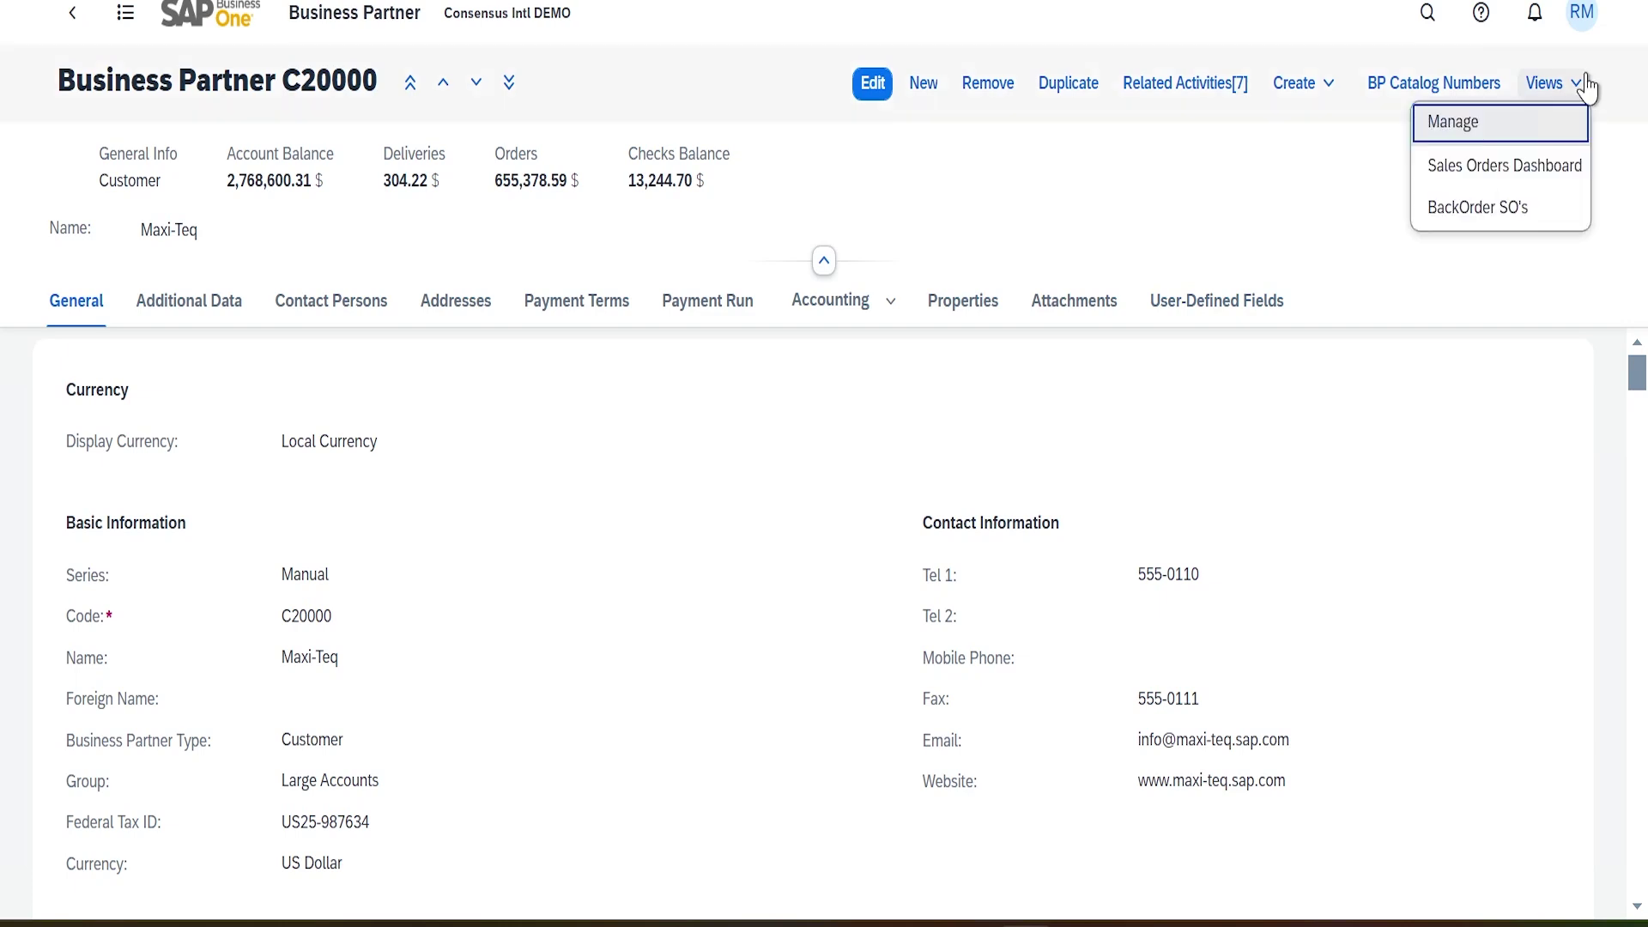
click(1503, 222)
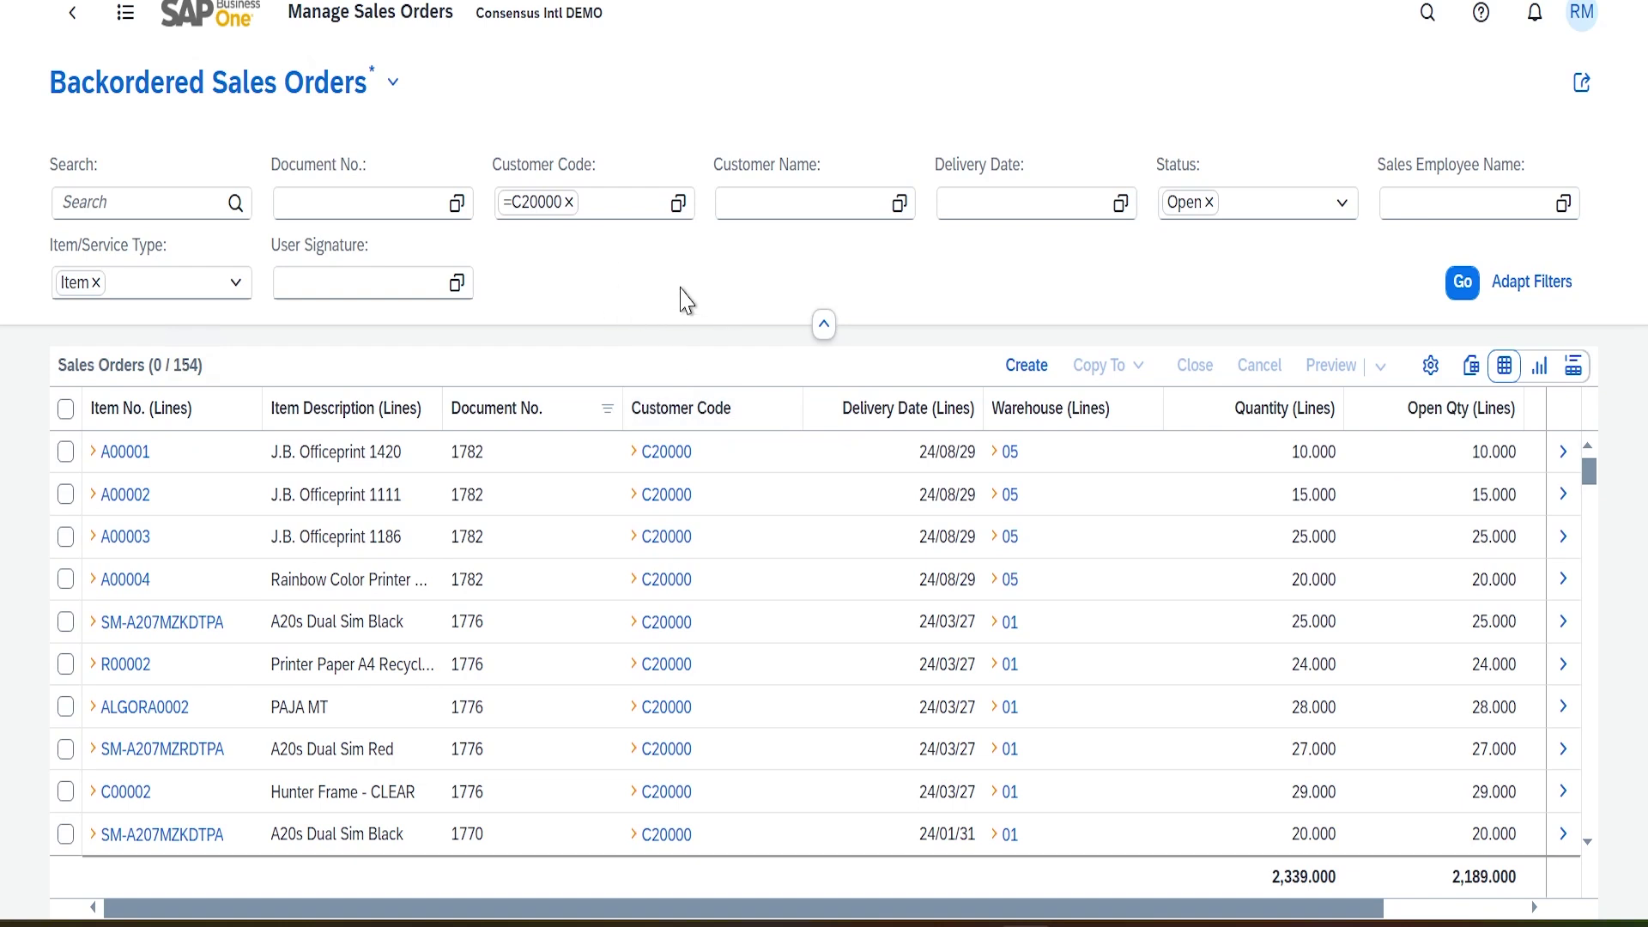
click(73, 12)
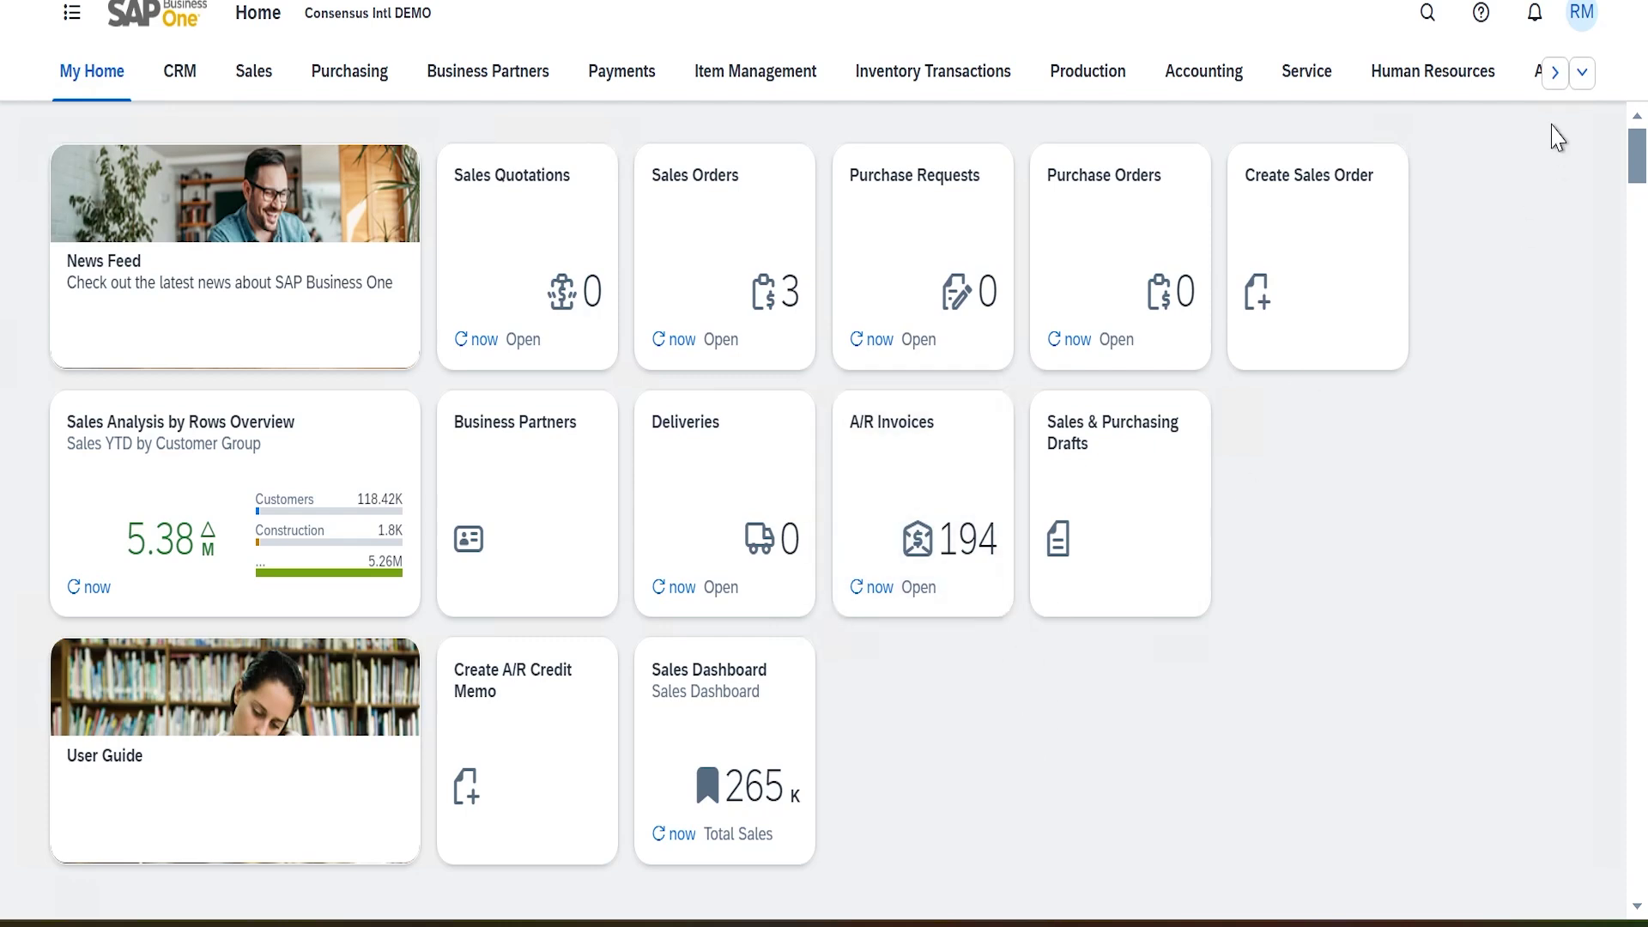
Open Linked List Views from the Analytics section and select the Items object, which has no links
click(1555, 74)
click(794, 83)
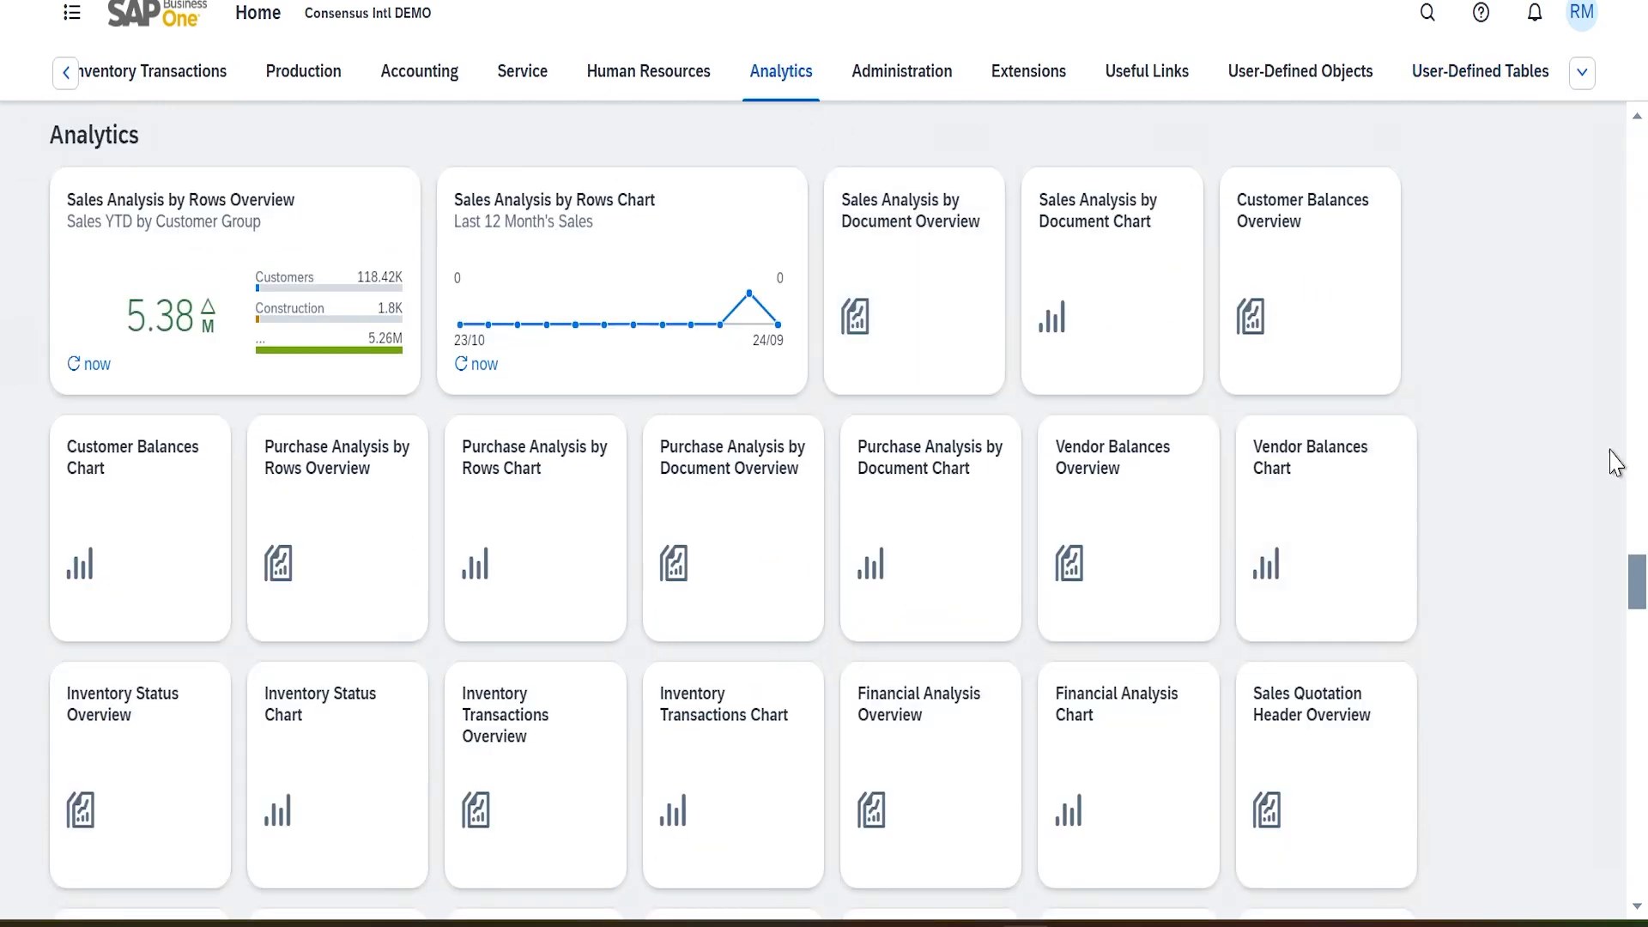
scroll(1510, 521, down, 5)
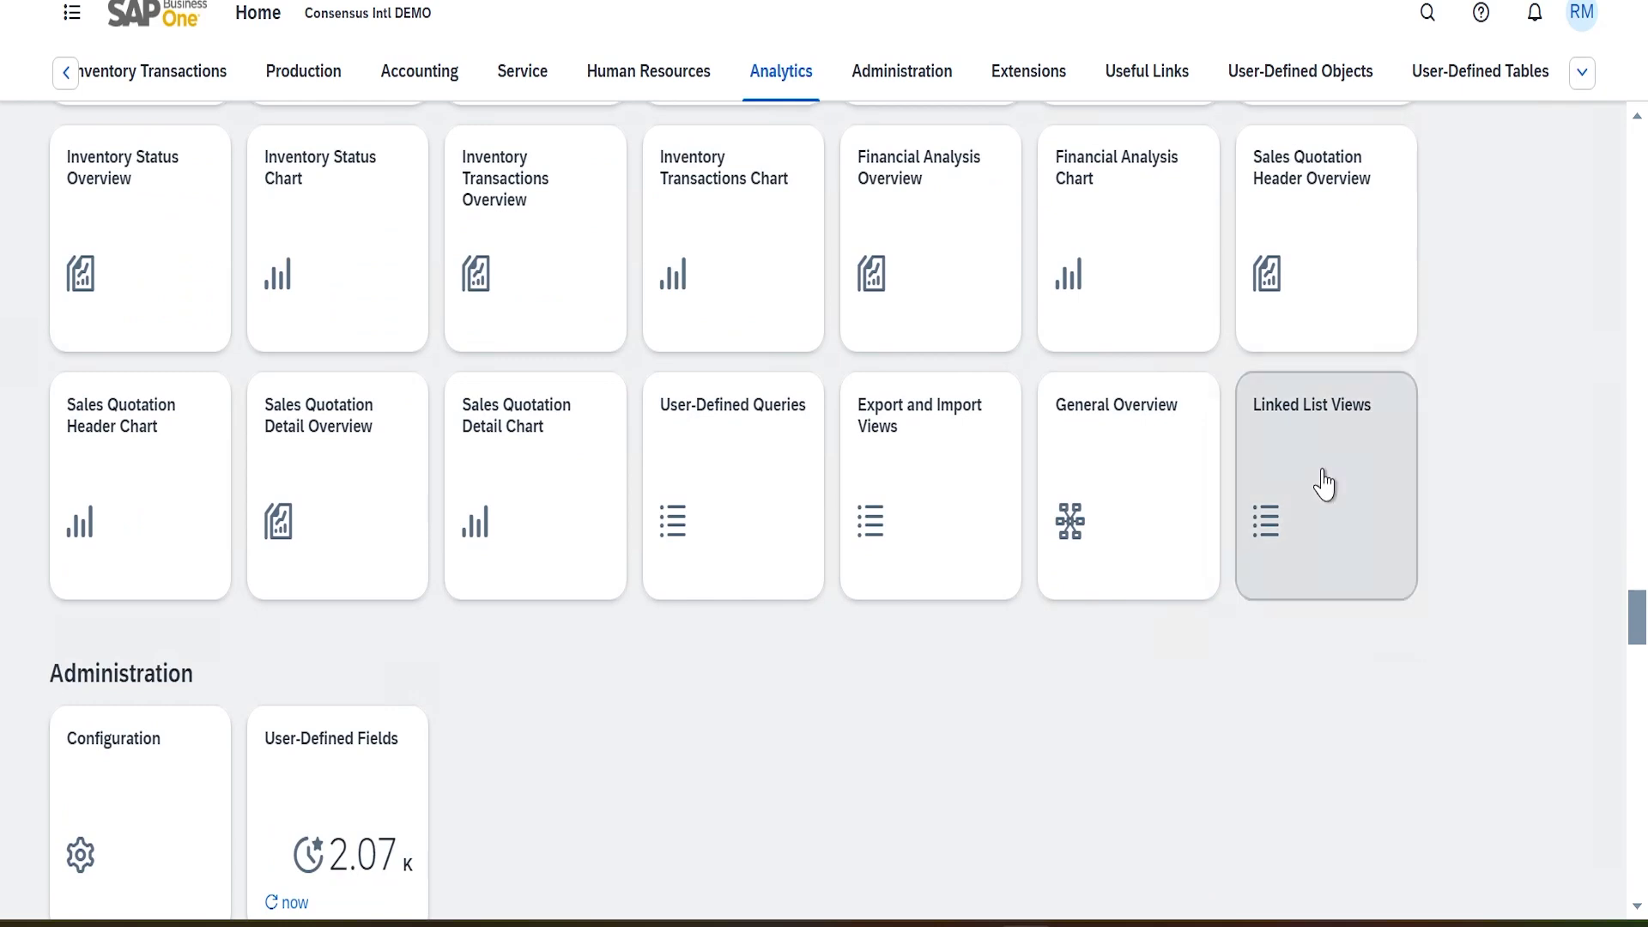
click(1322, 478)
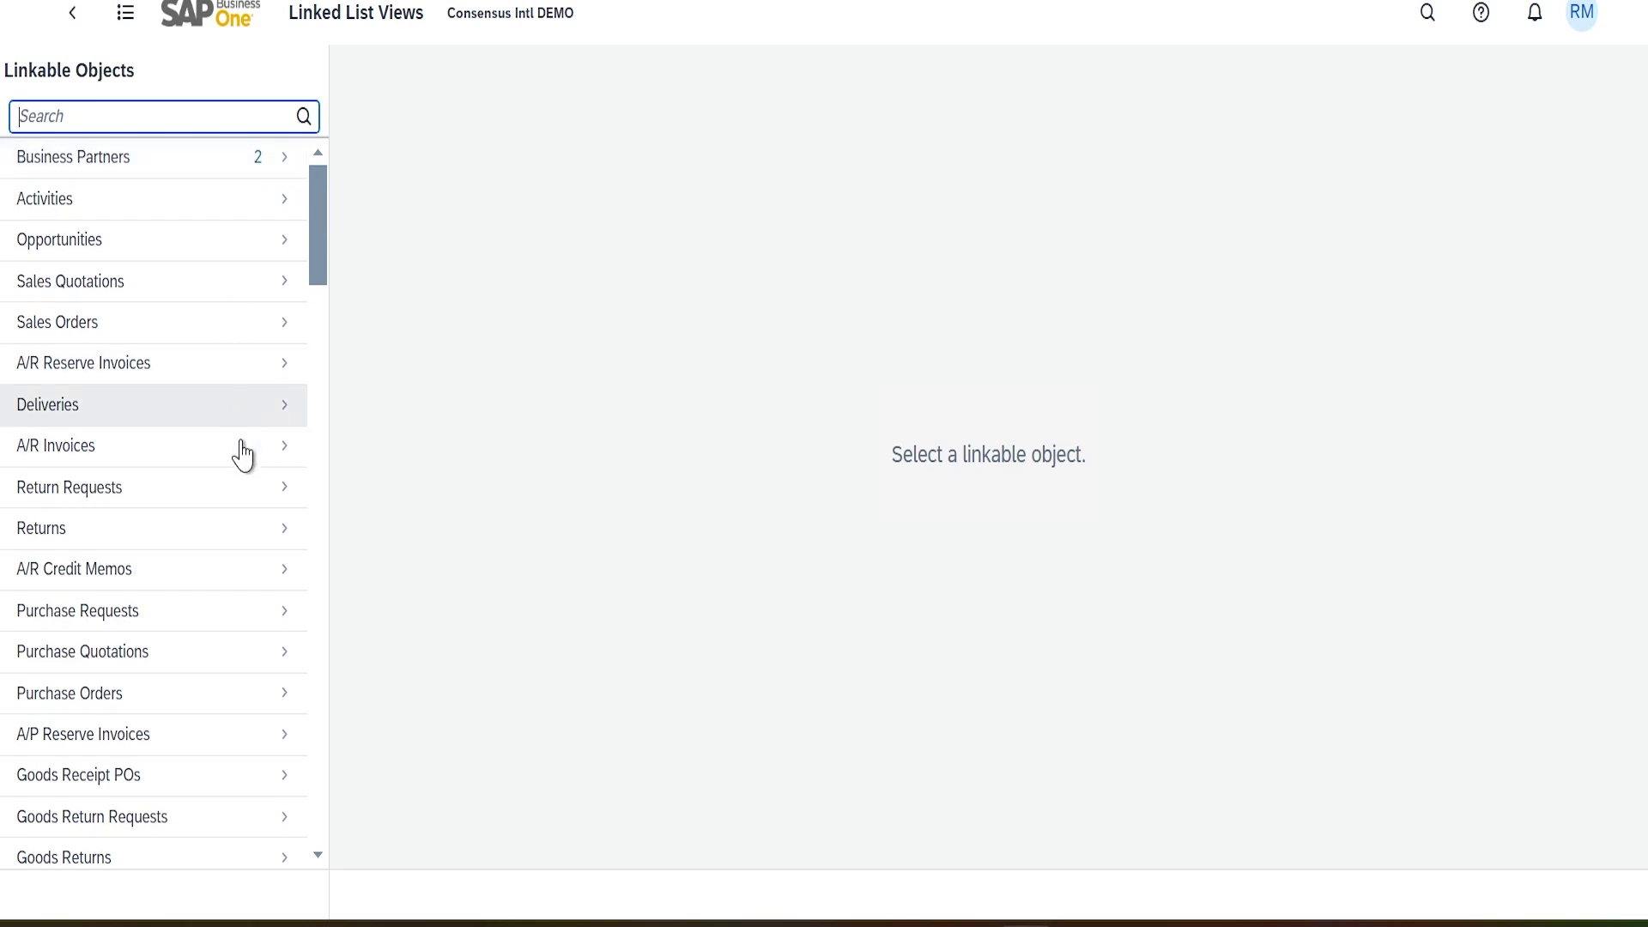
drag(327, 221, 320, 320)
click(53, 421)
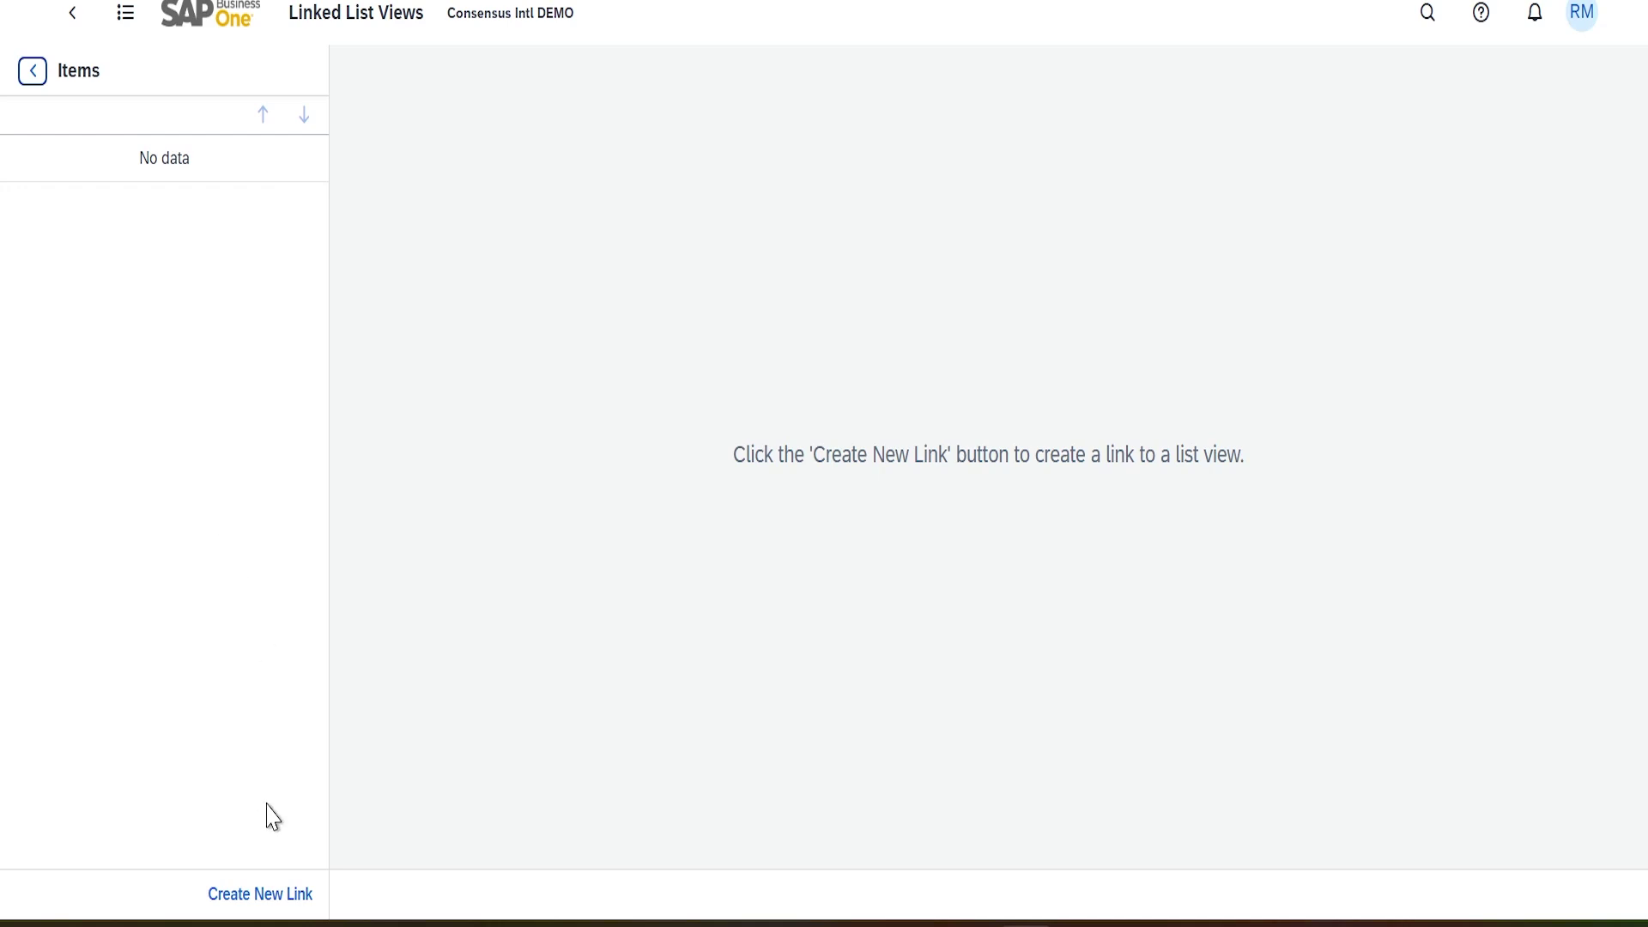
Create a new Items link and begin entering its name
click(260, 901)
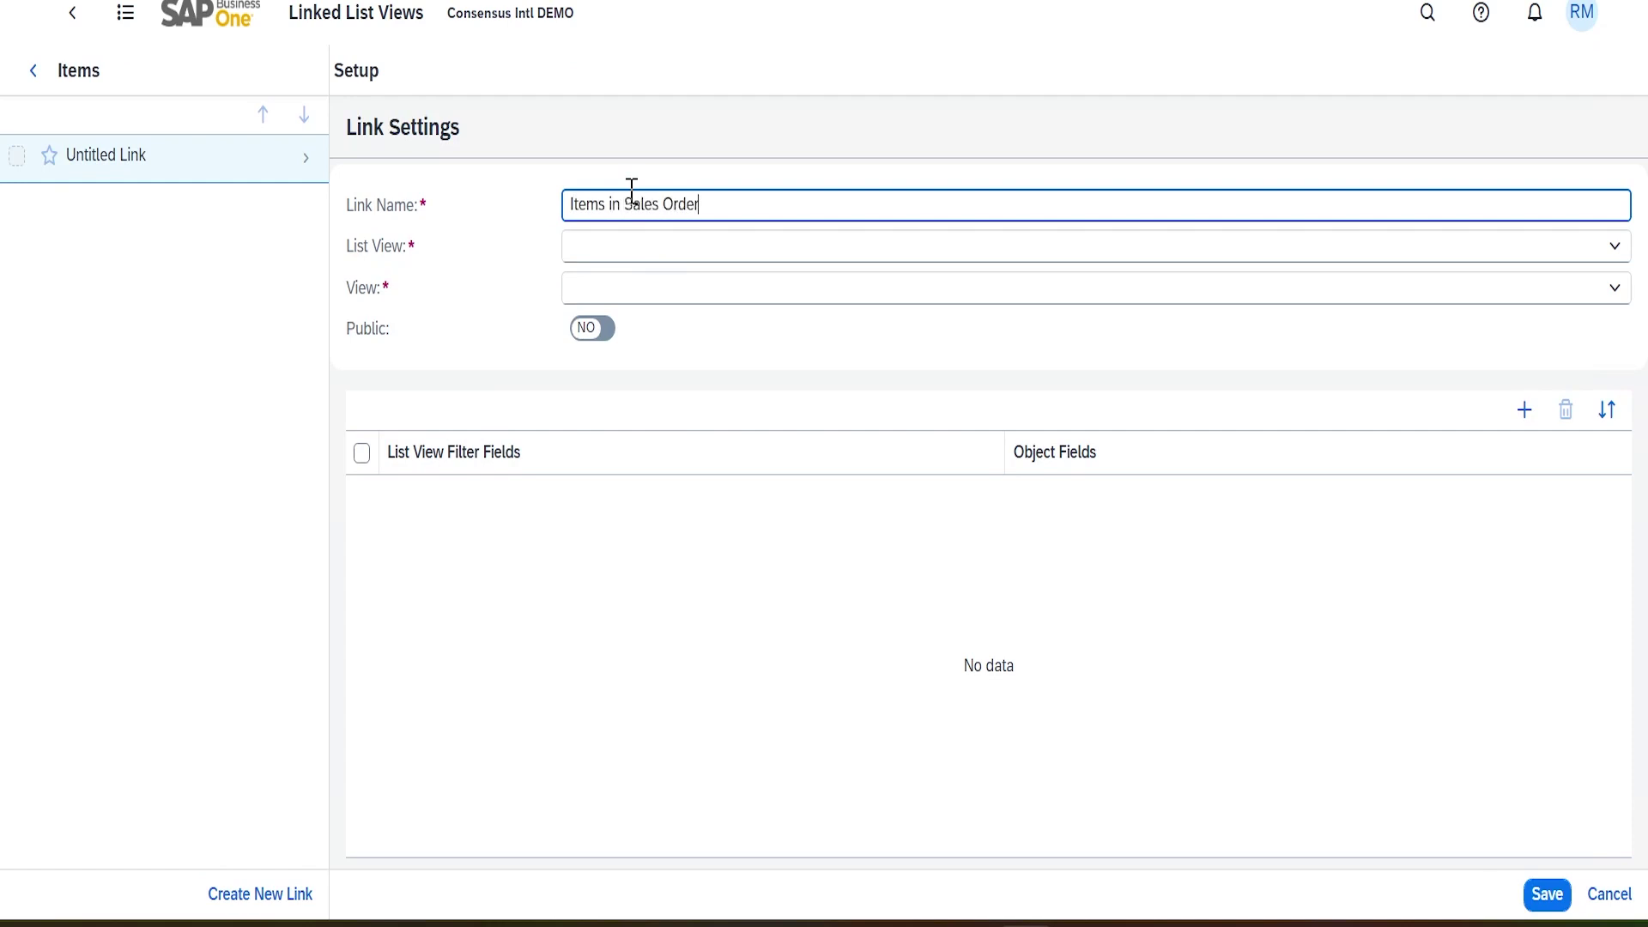
key(BackSpace)
key(BackSpace)
key(BackSpace)
key(BackSpace)
key(BackSpace)
key(BackSpace)
key(BackSpace)
key(BackSpace)
key(BackSpace)
text(BackOrders)
Target the Sales Orders Backordered Sales Orders Items view and finalize the name Items BackOrdered
click(689, 244)
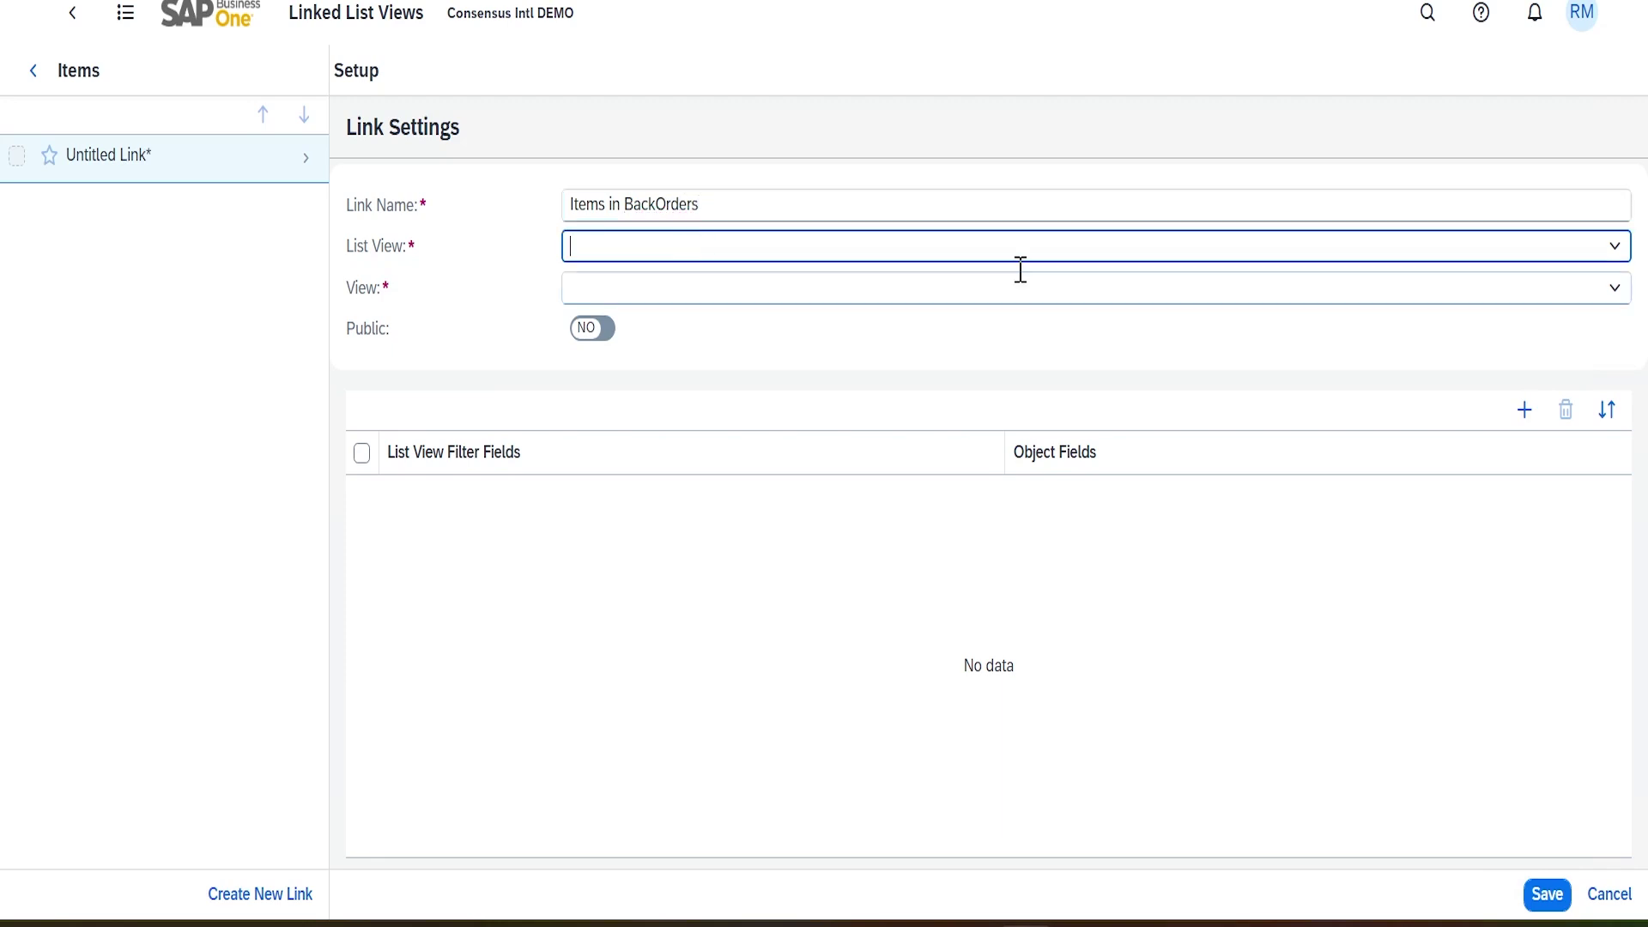
click(1614, 246)
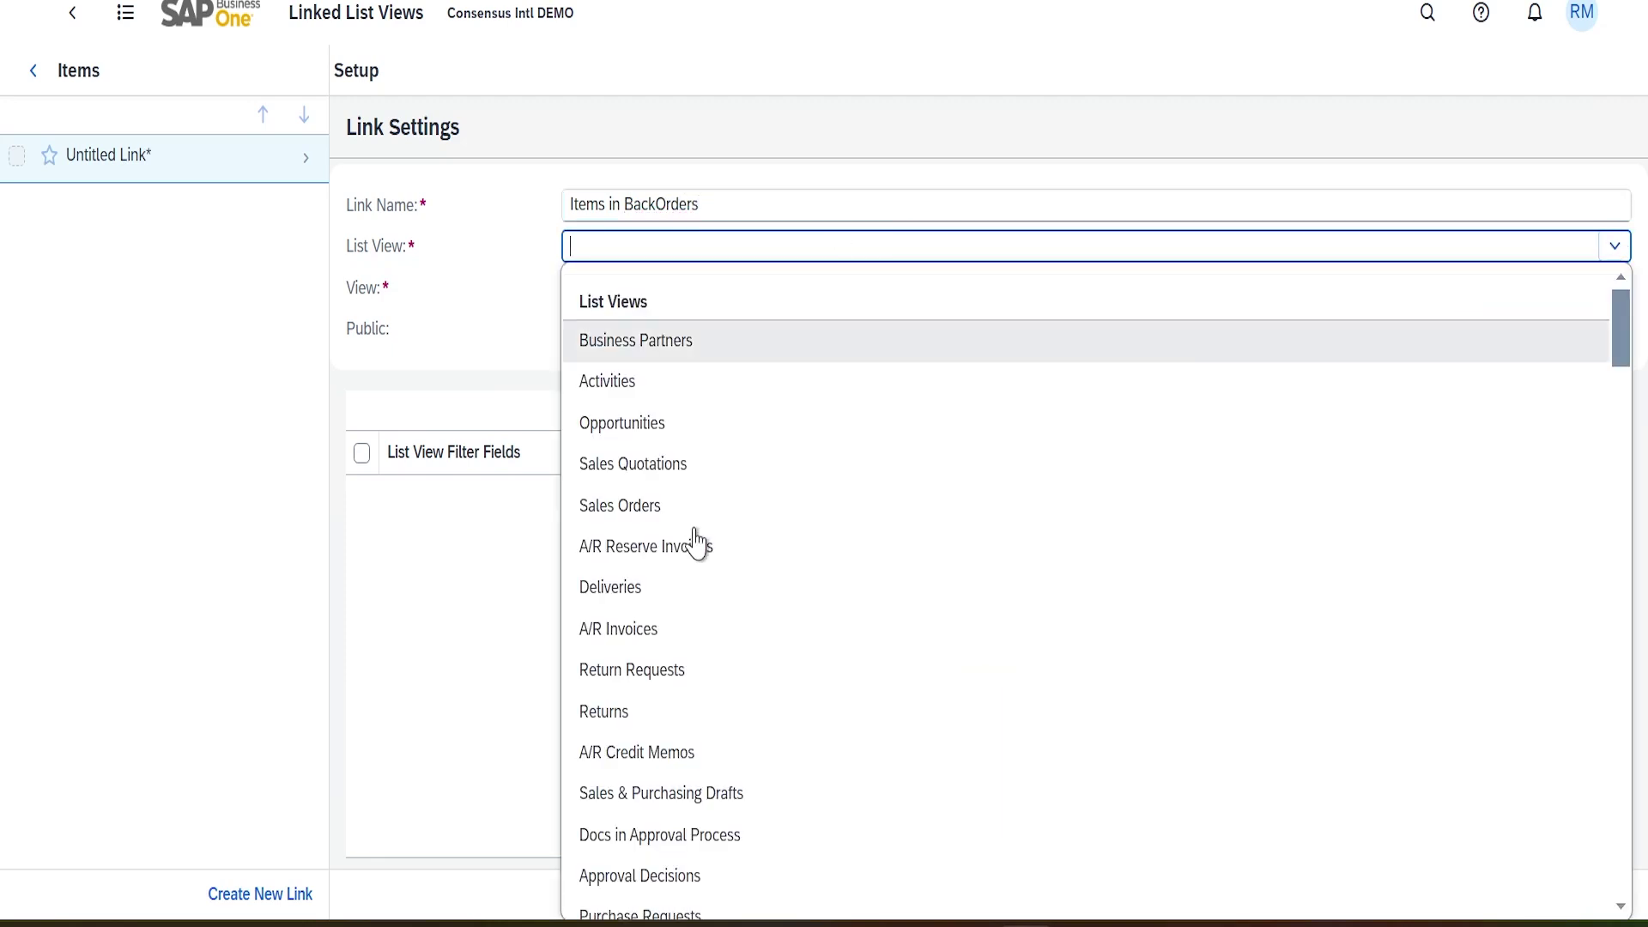
click(670, 508)
click(600, 290)
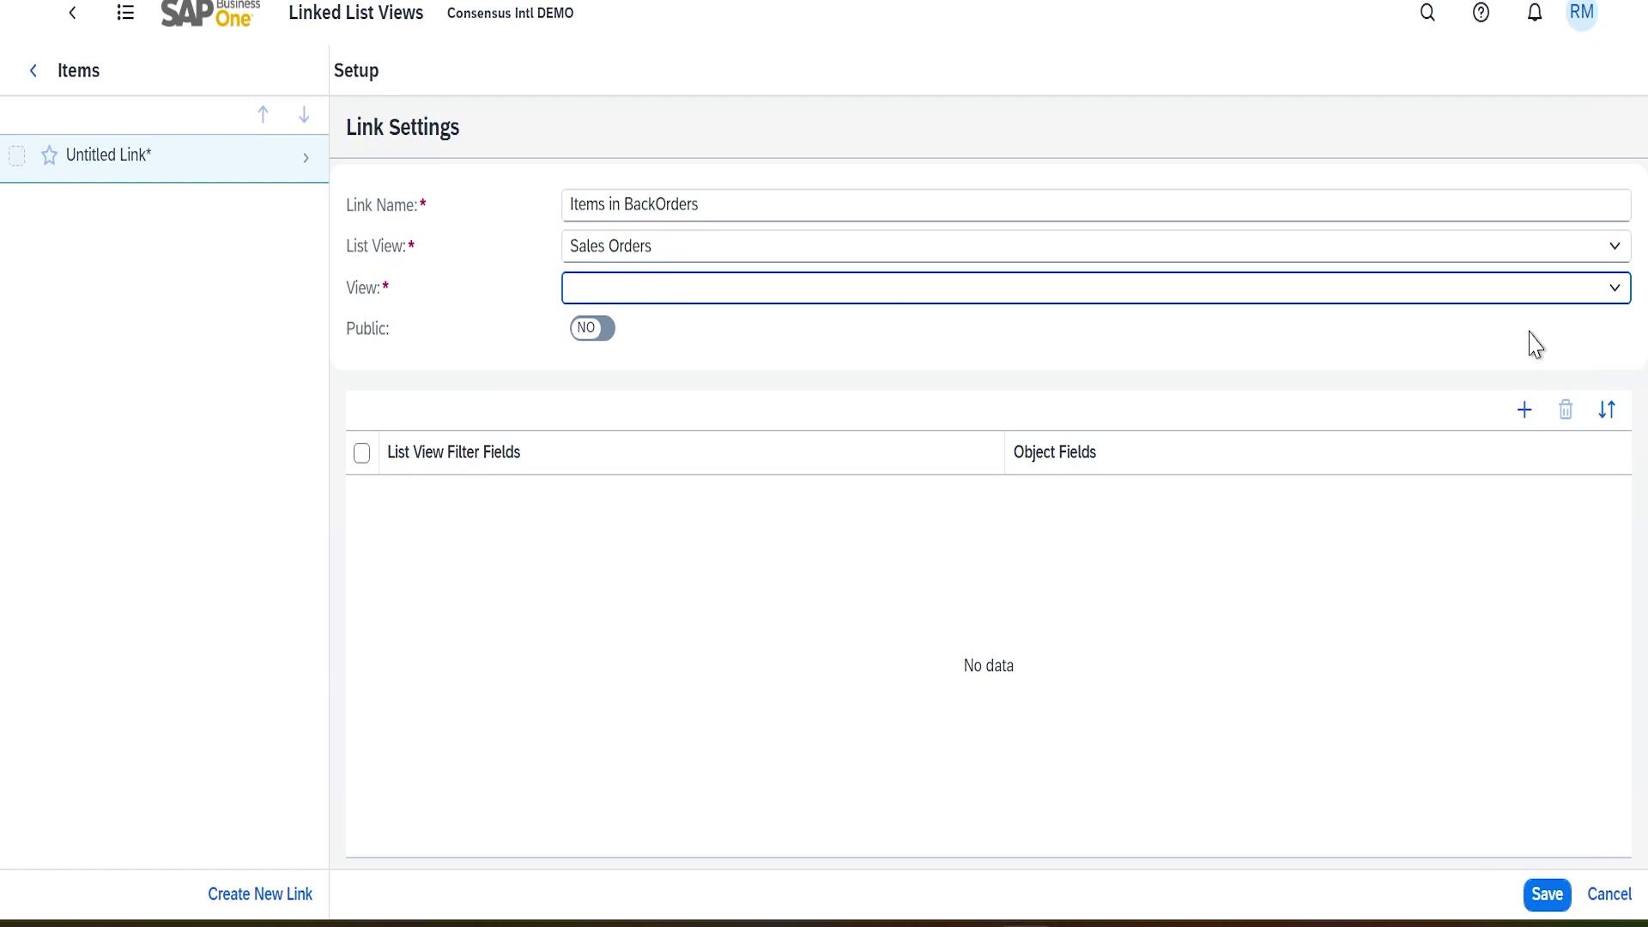
click(1614, 287)
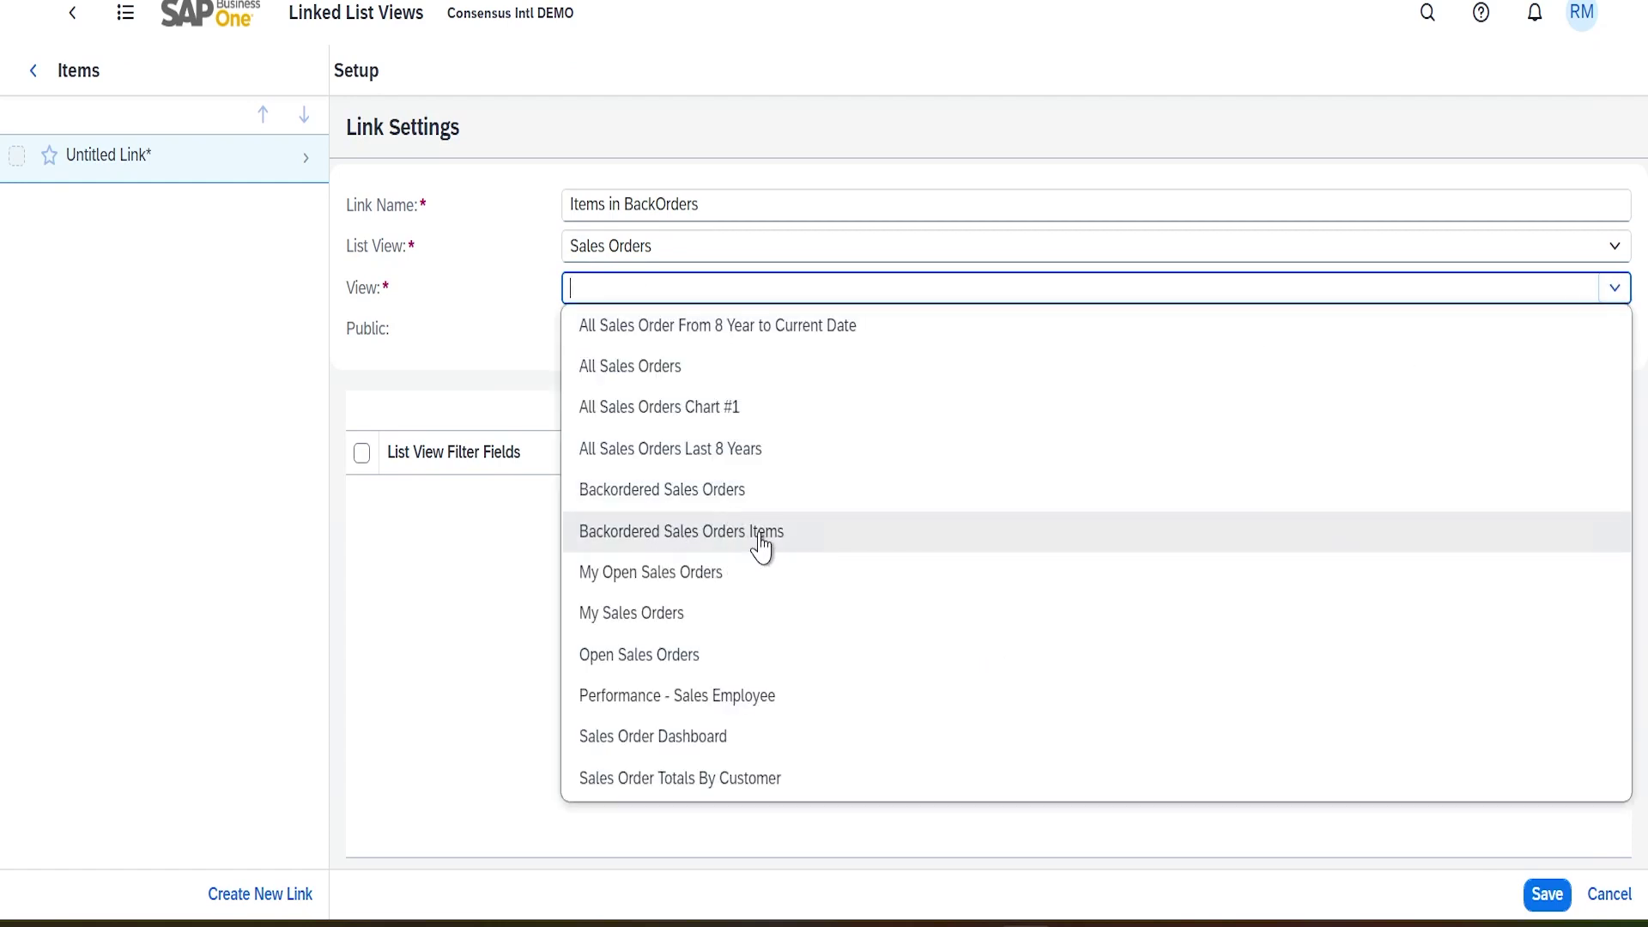
click(761, 541)
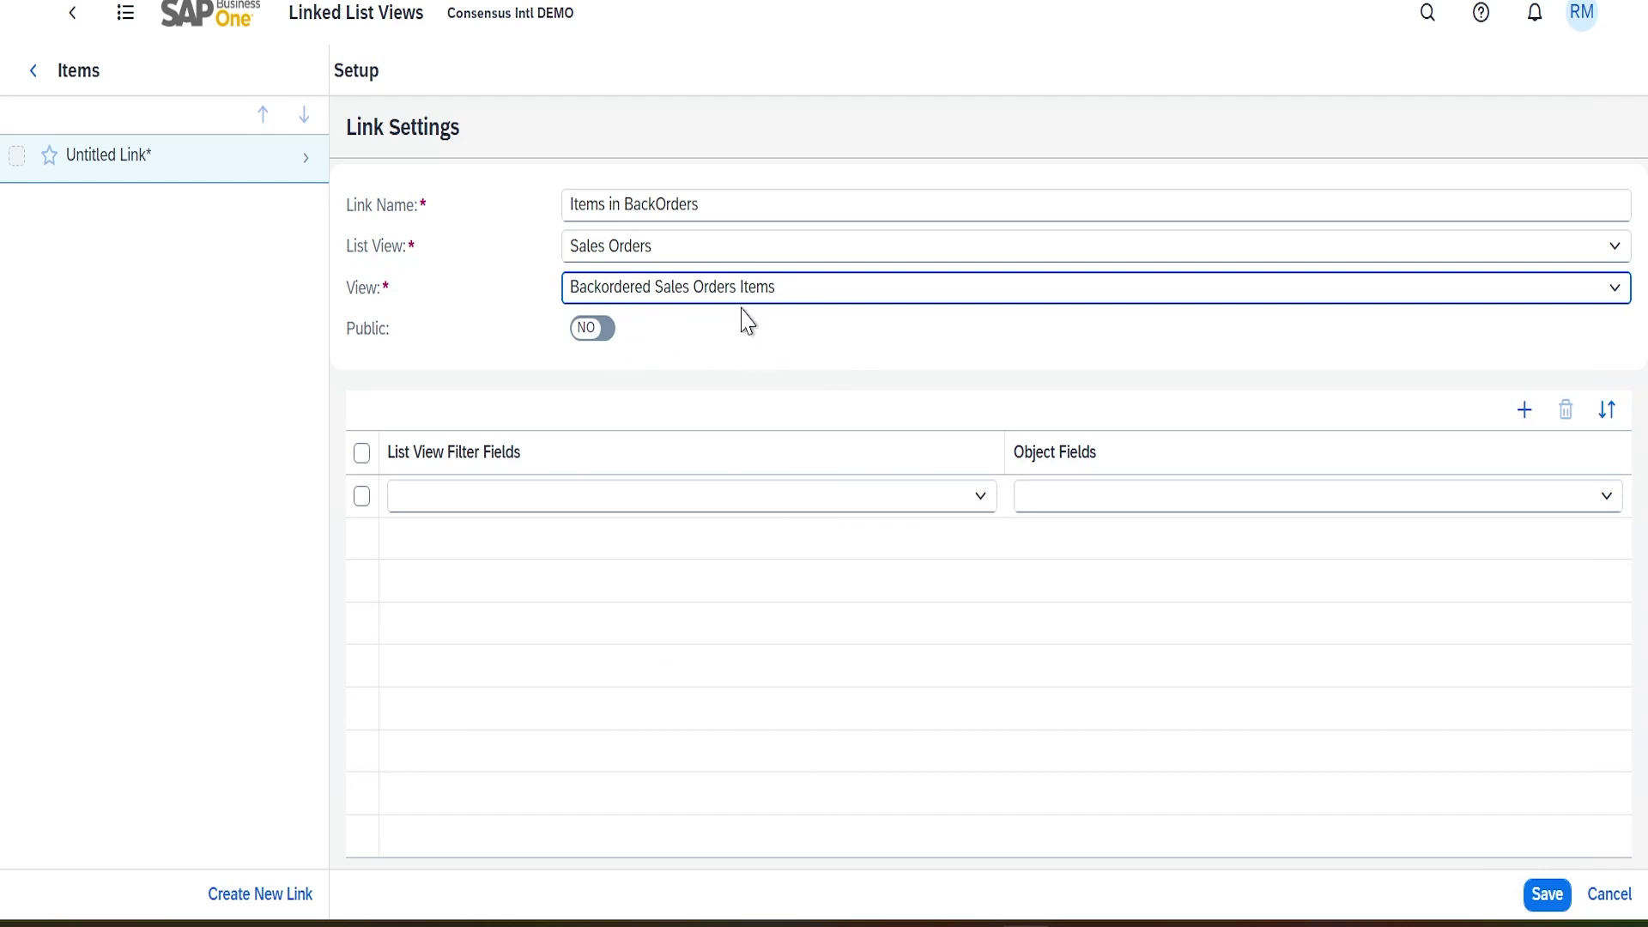
click(718, 215)
key(BackSpace)
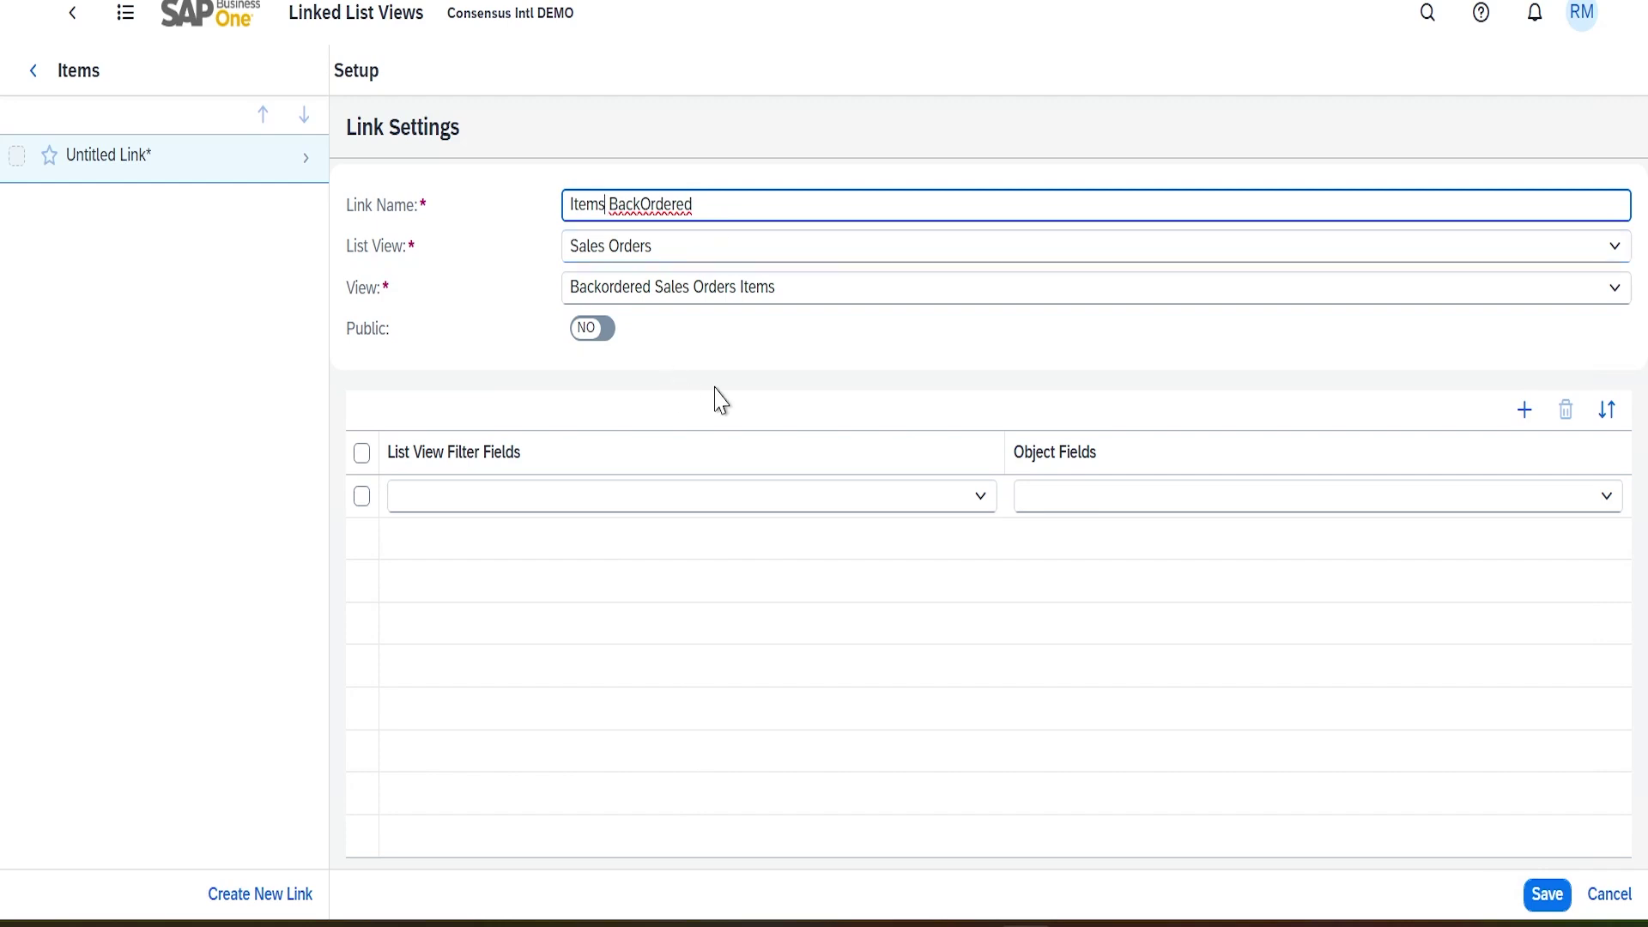
Map filter field Item No. (Lines) to object field Item No. (ItemCode) and save Items BackOrdered
click(982, 502)
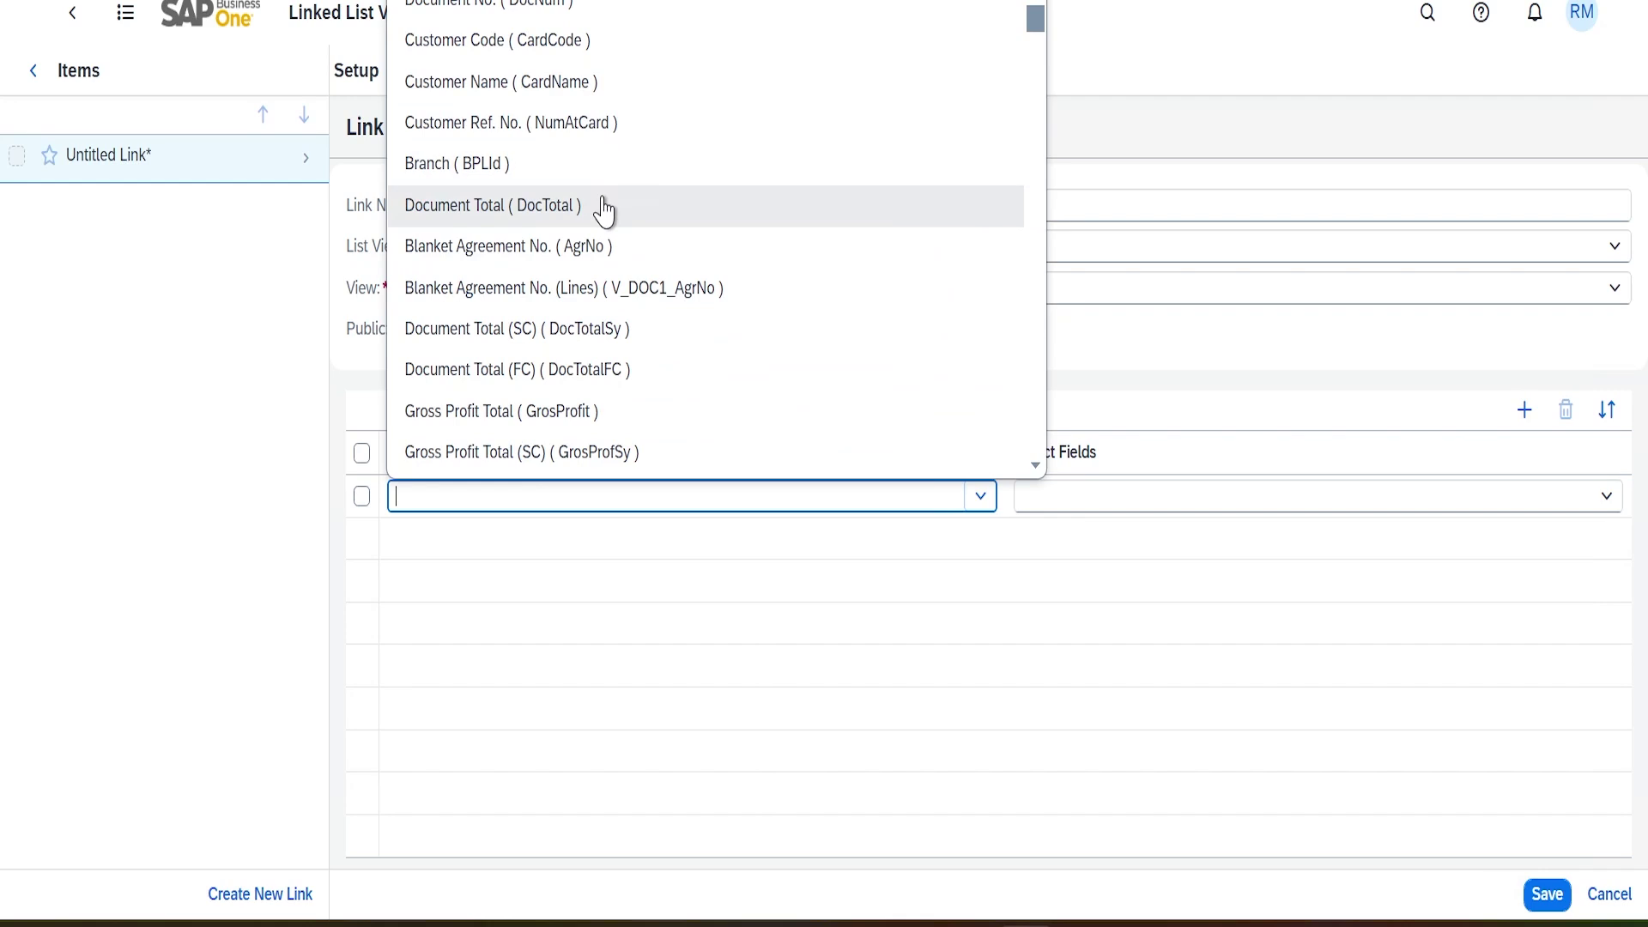
scroll(604, 207, down, 5)
scroll(657, 197, up, 3)
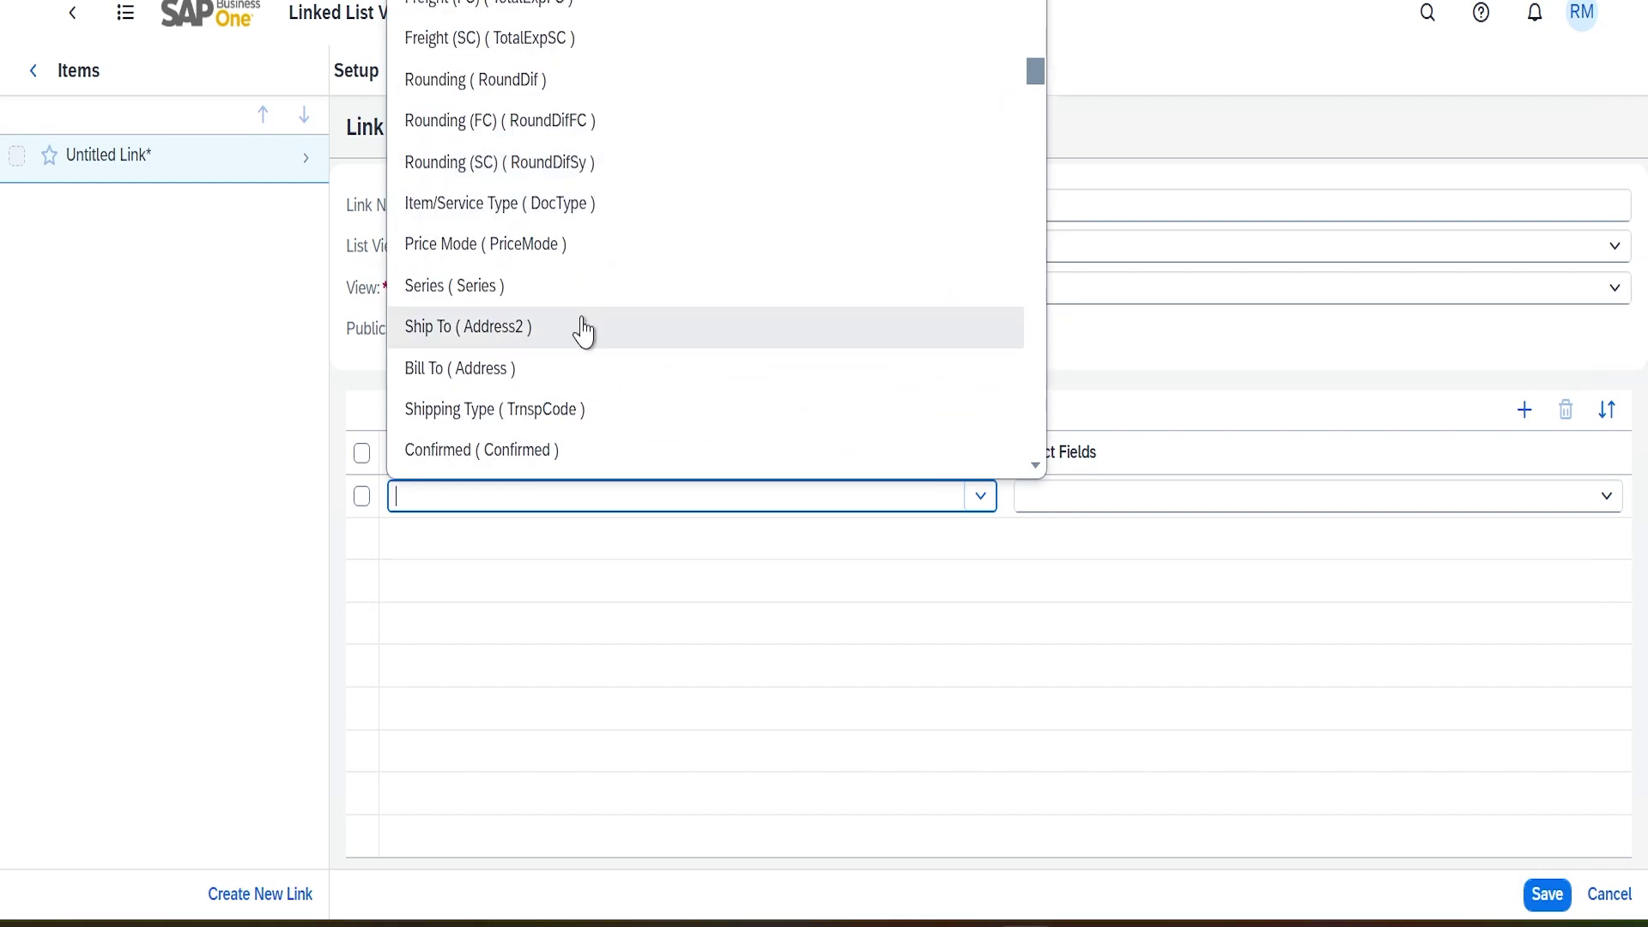
text(Item/Service Type ( DocType)
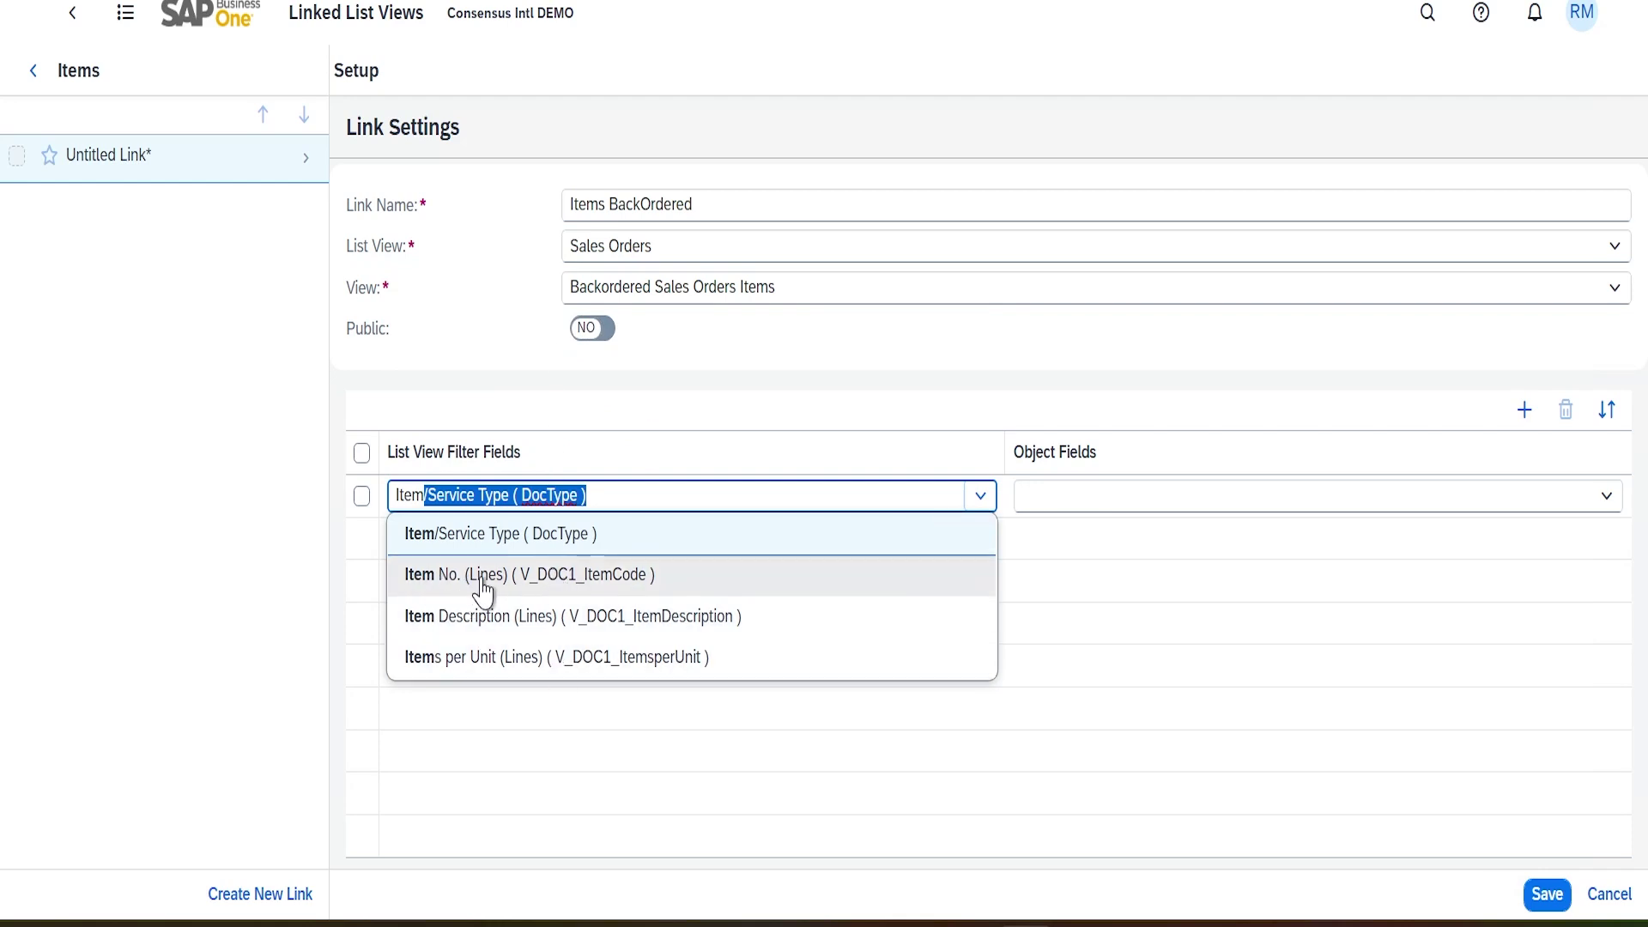
click(628, 591)
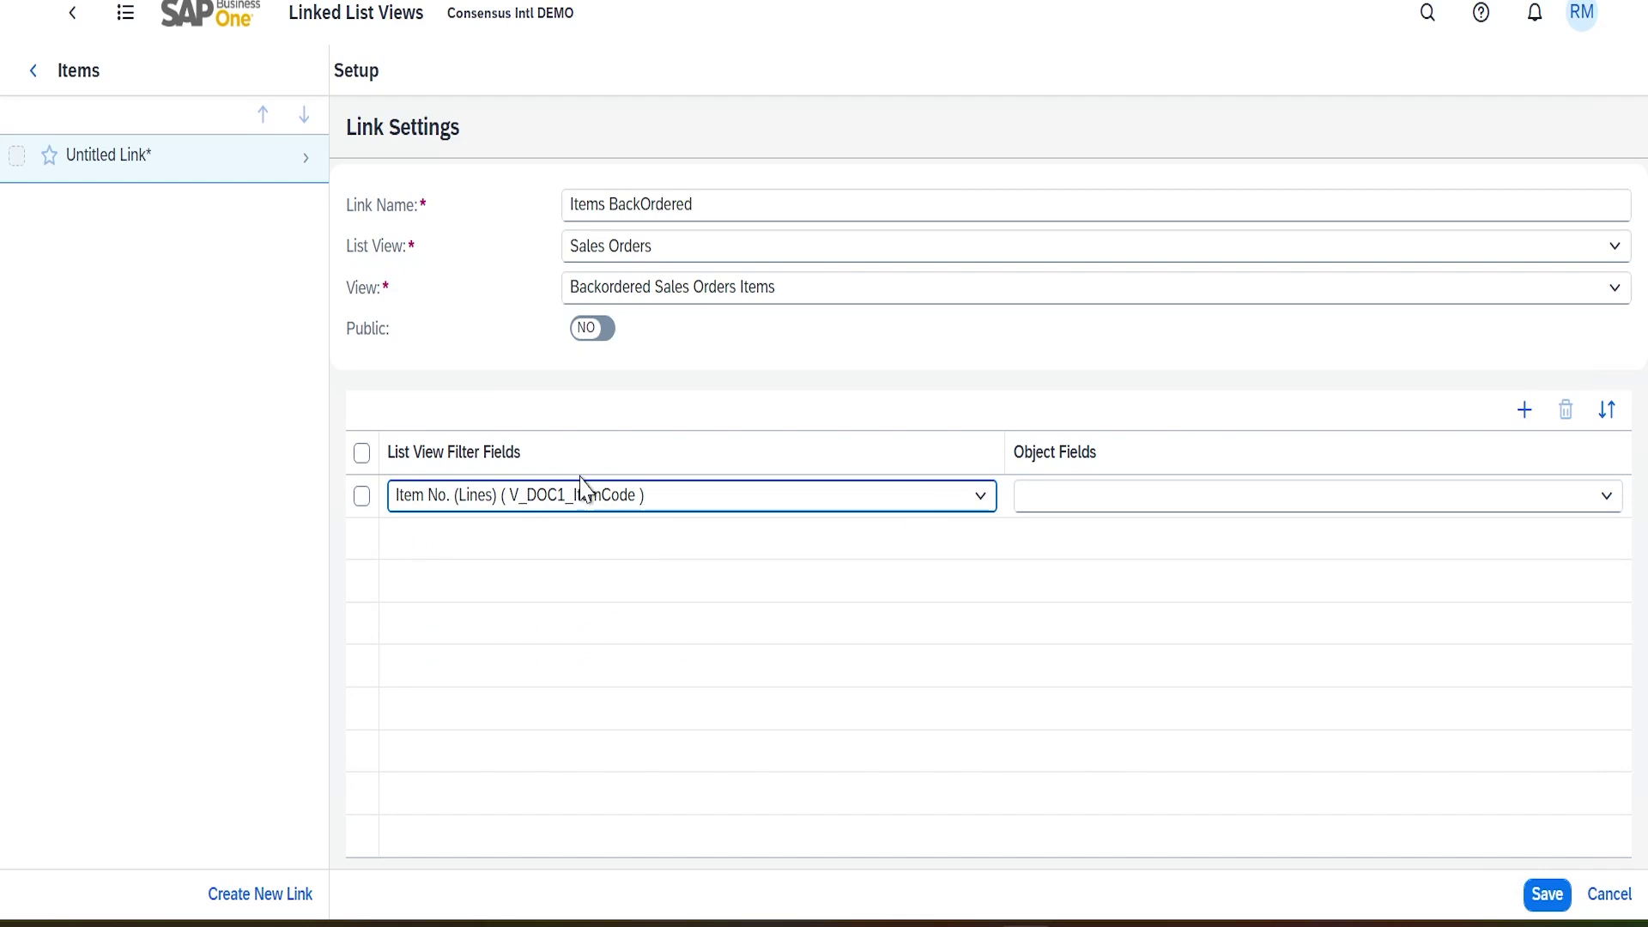
click(1609, 500)
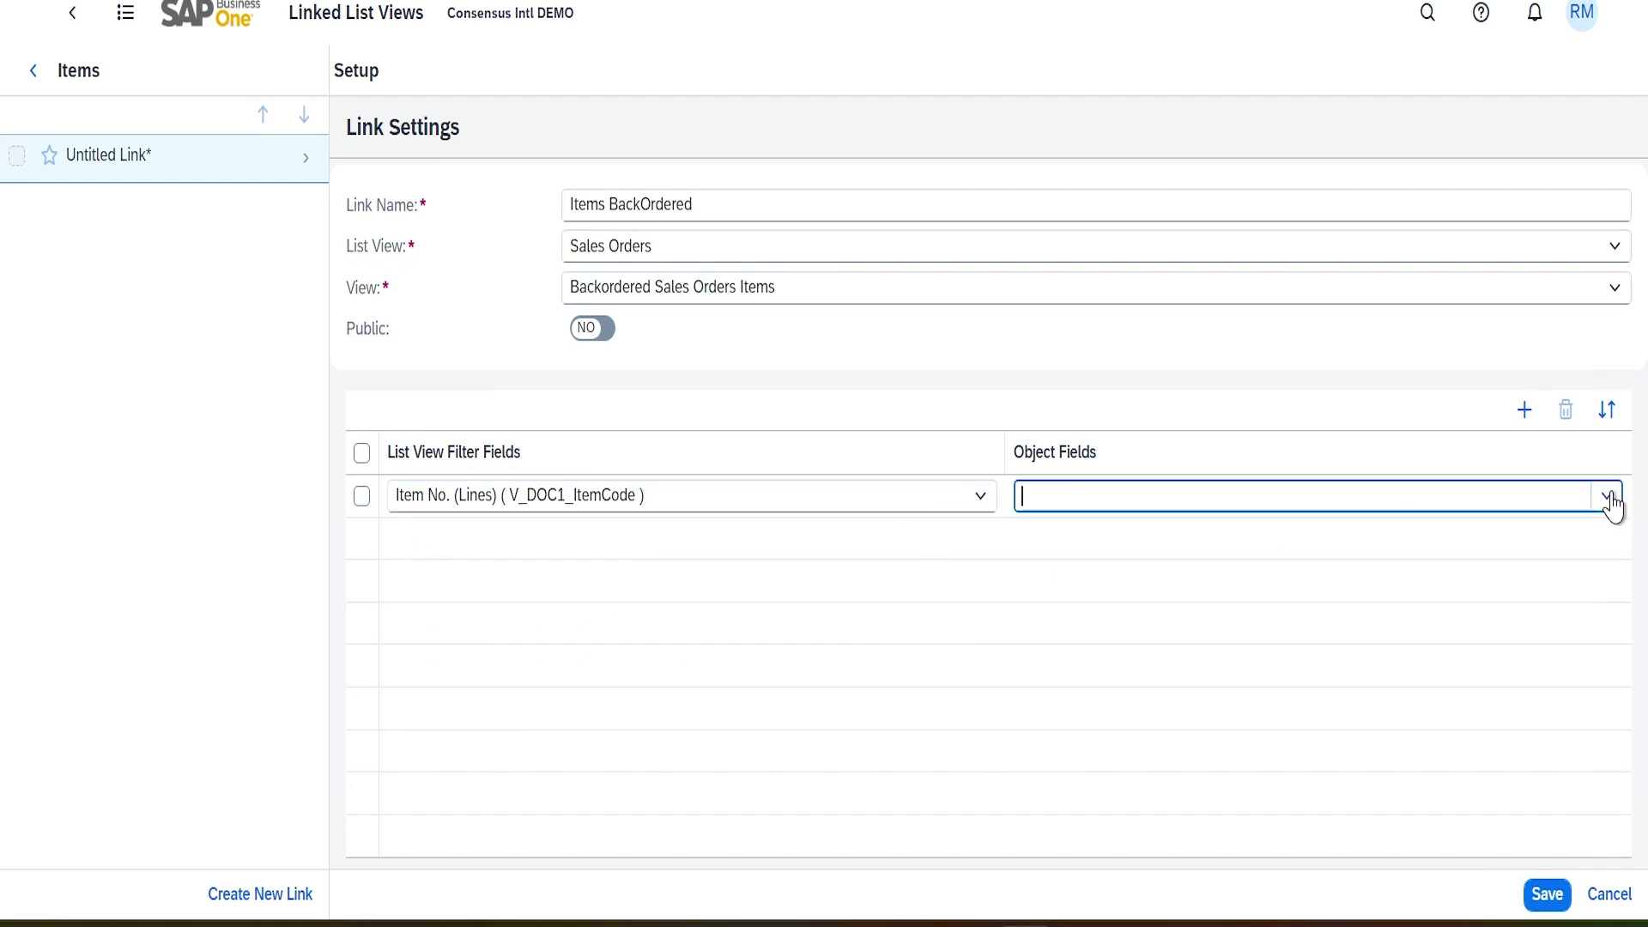
click(1609, 499)
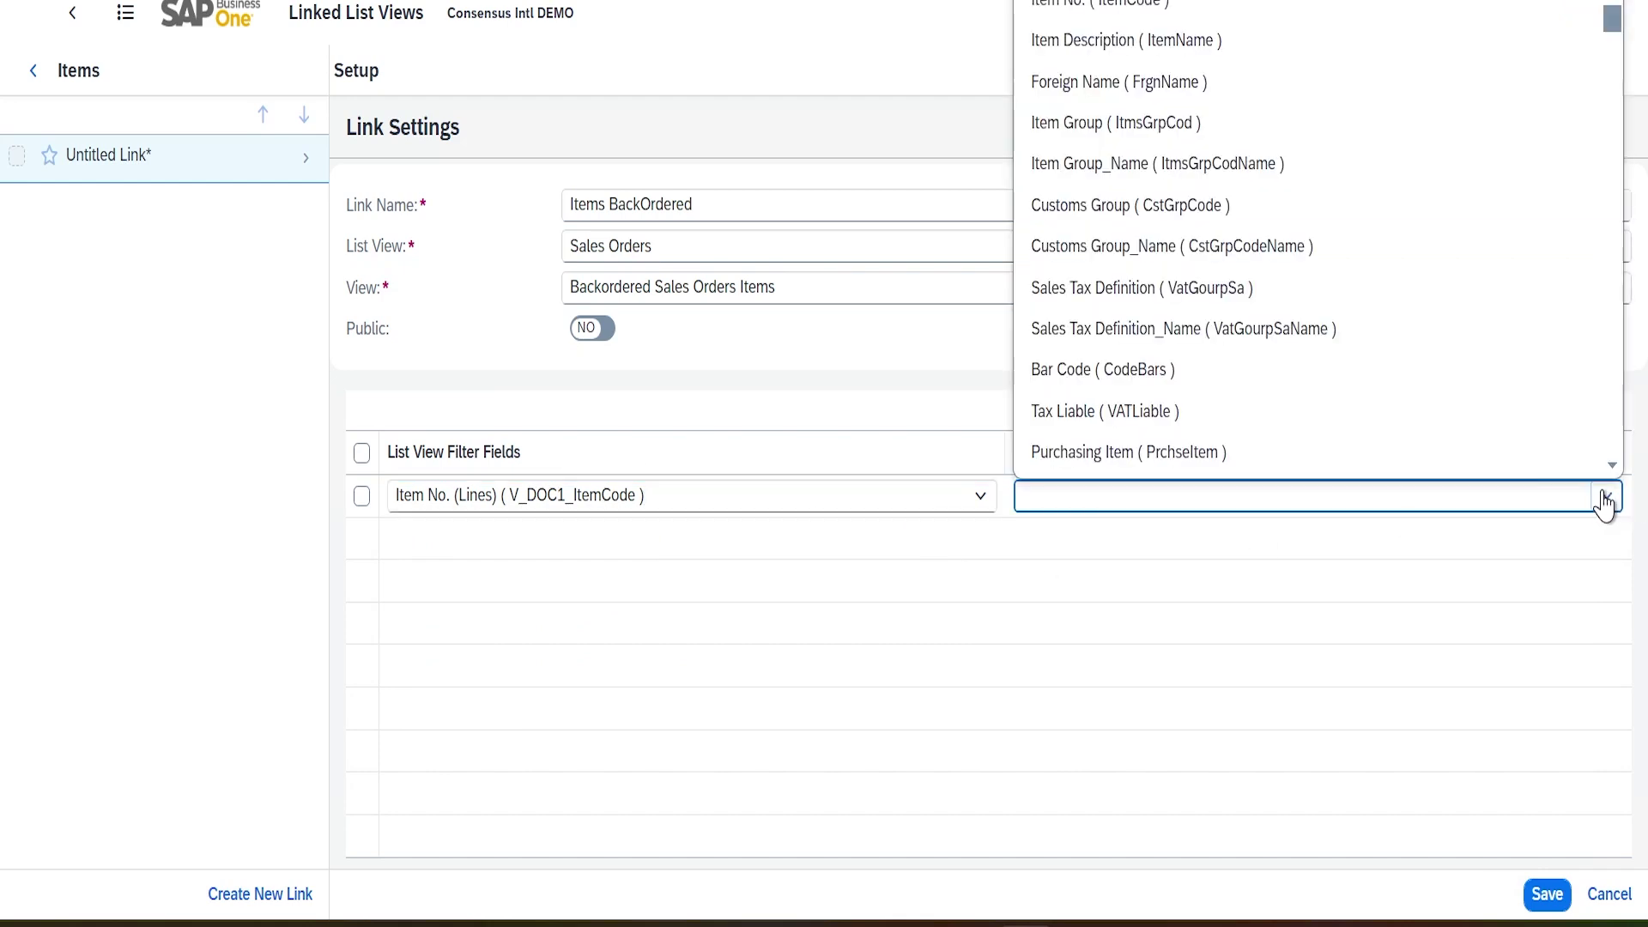
click(1110, 12)
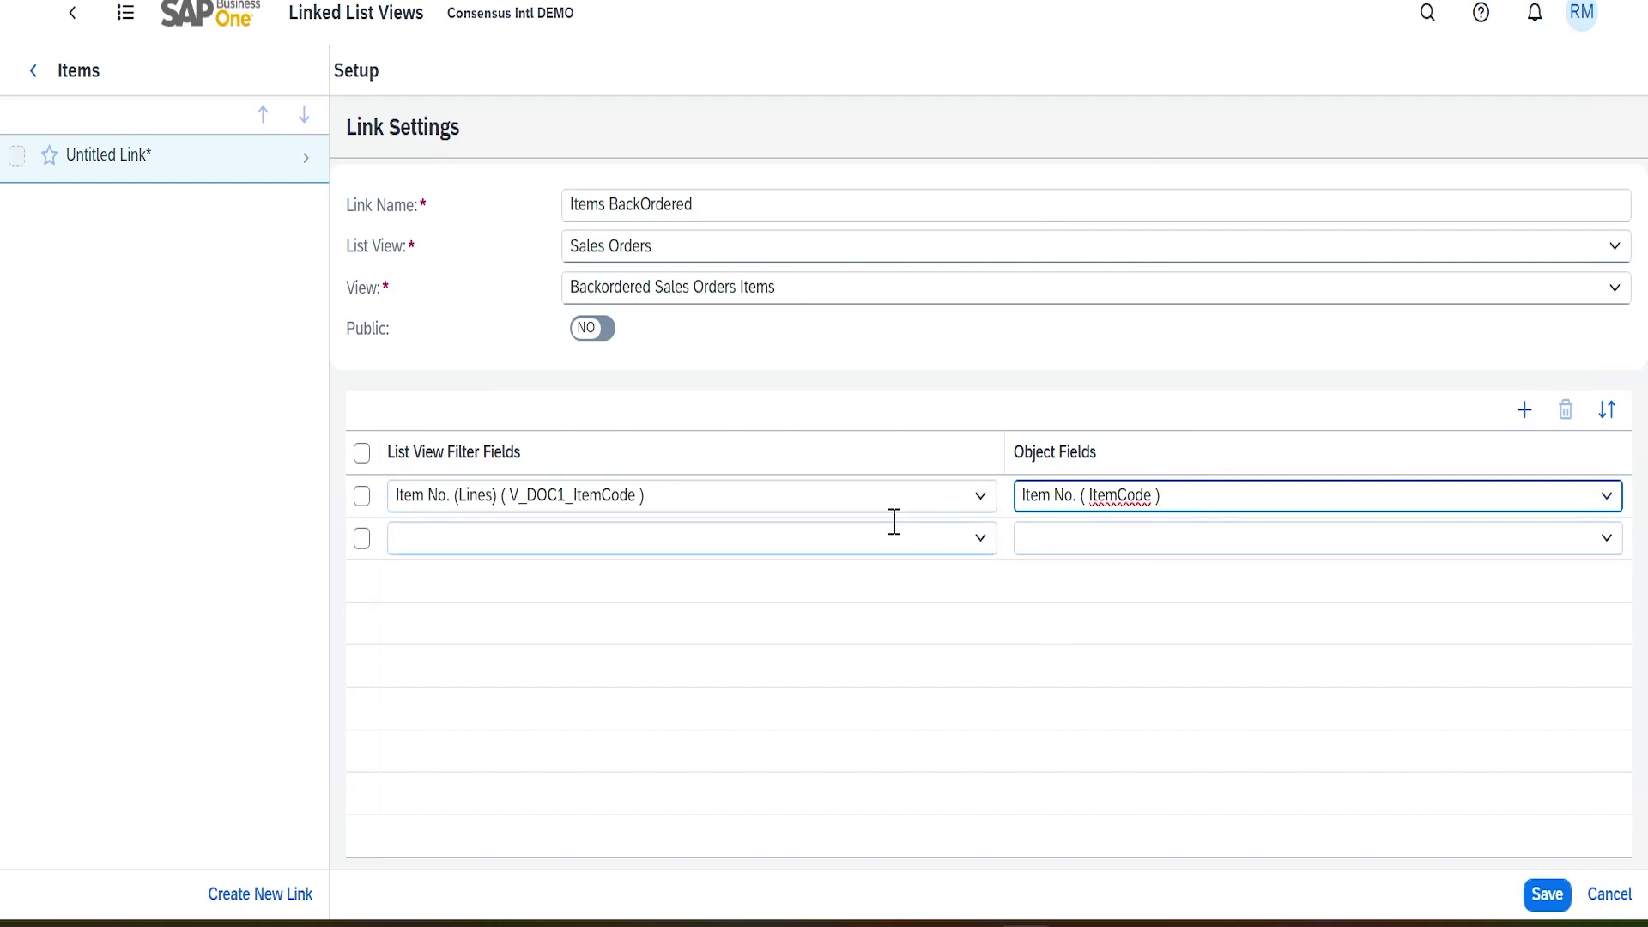
click(1550, 896)
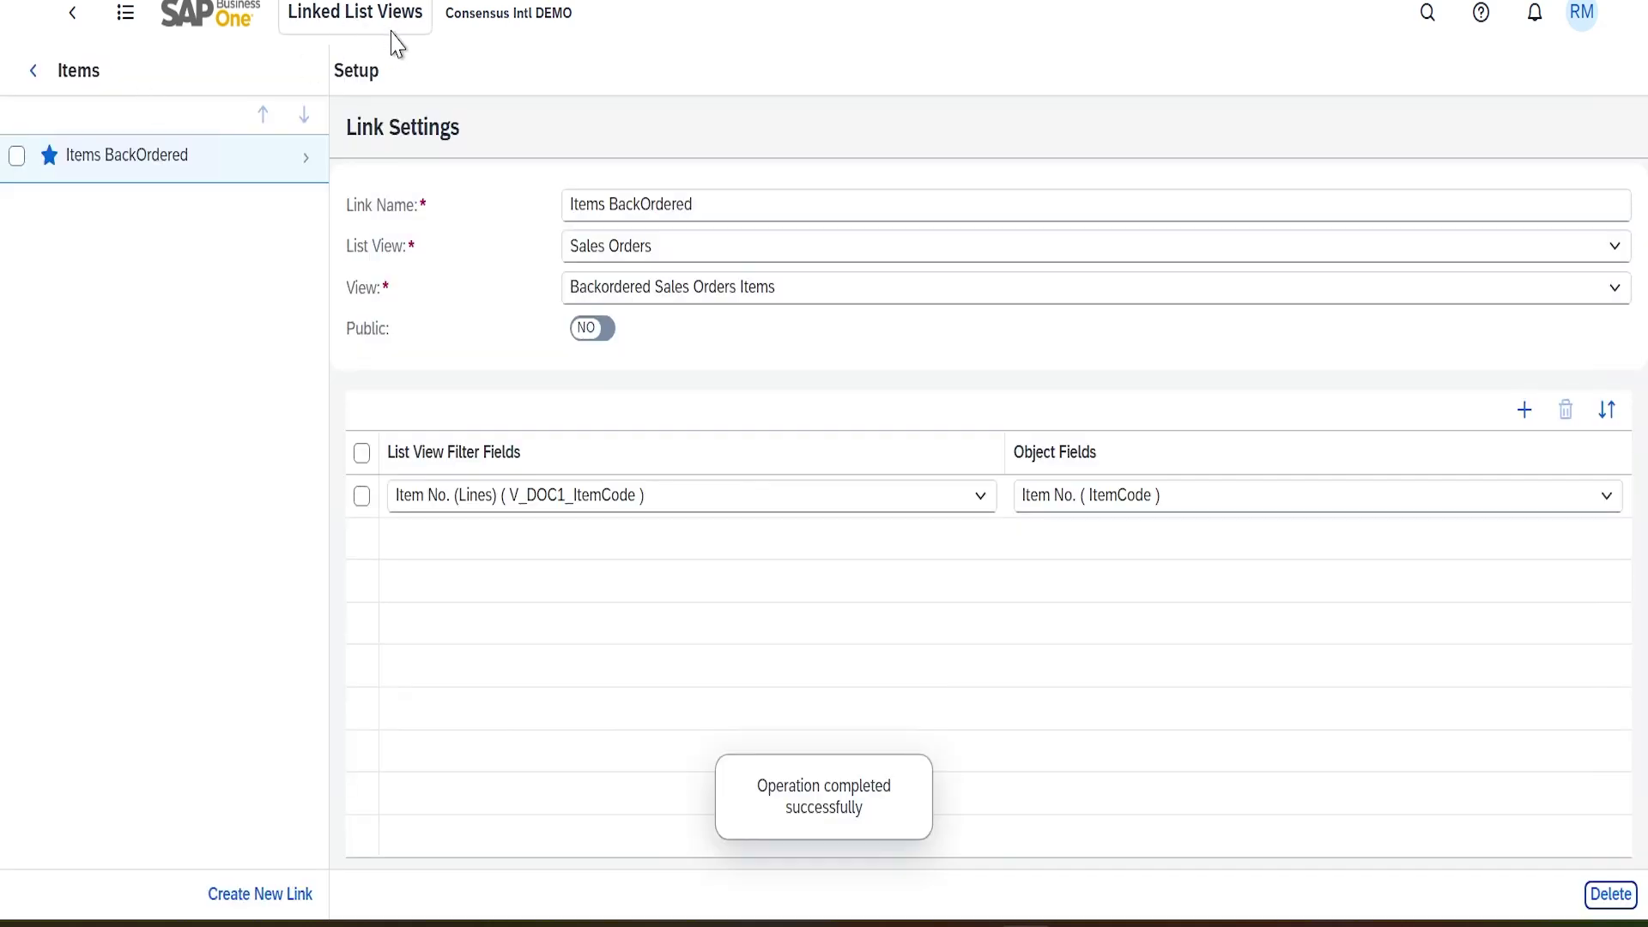
Go Home and open the Items list from the Item Management section
click(214, 17)
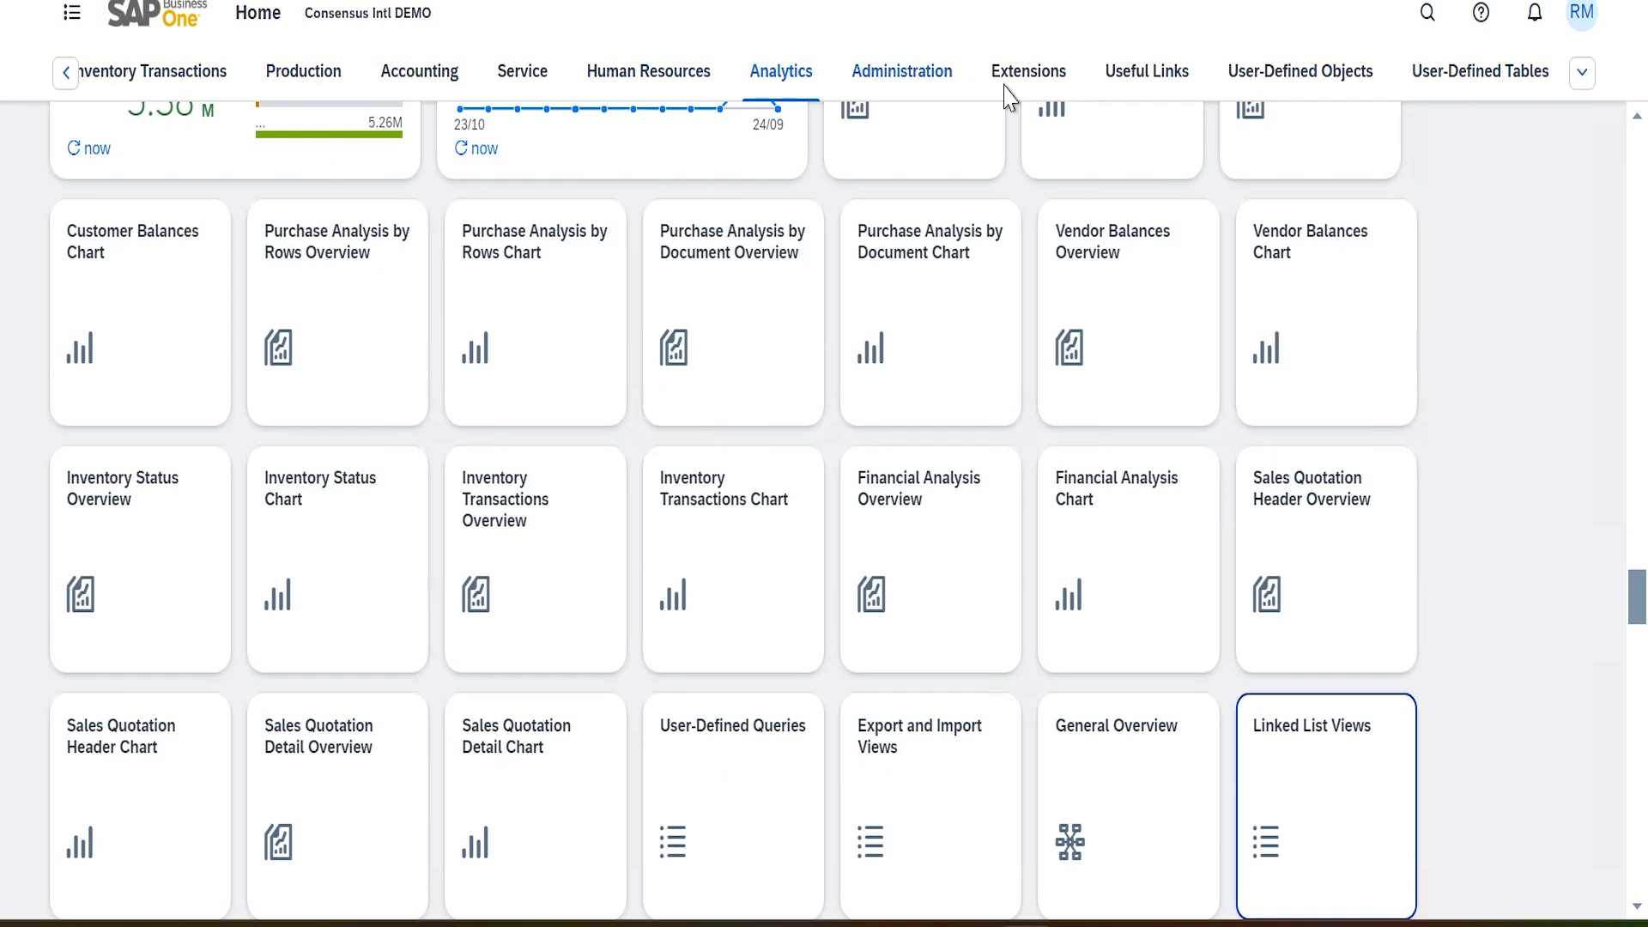
click(65, 72)
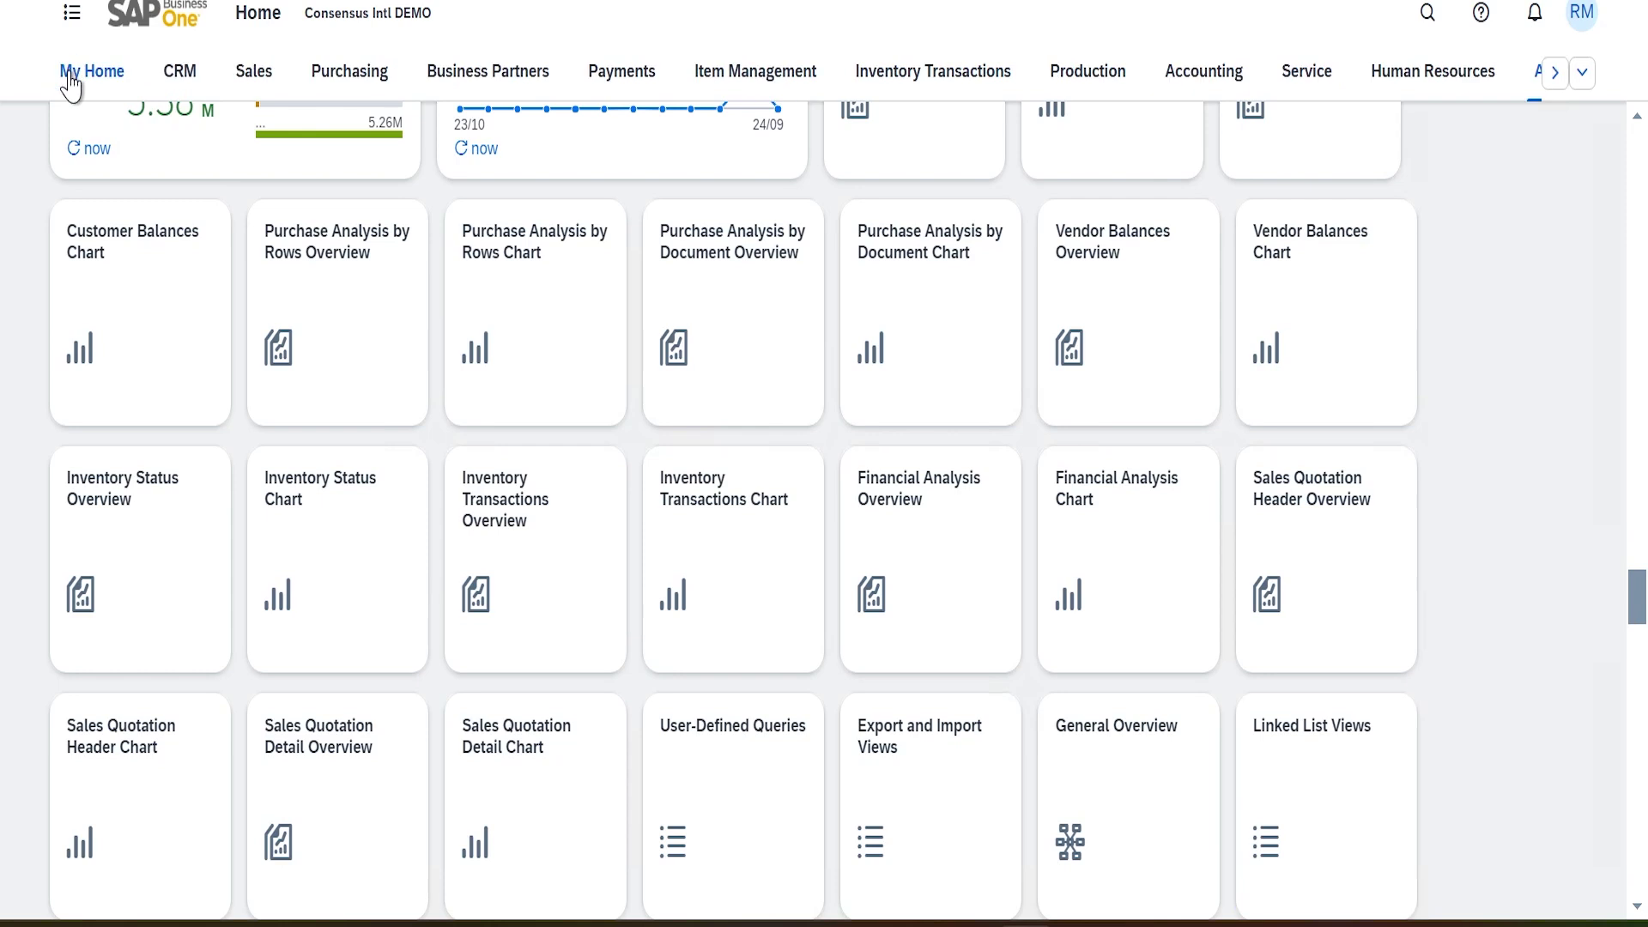
click(759, 83)
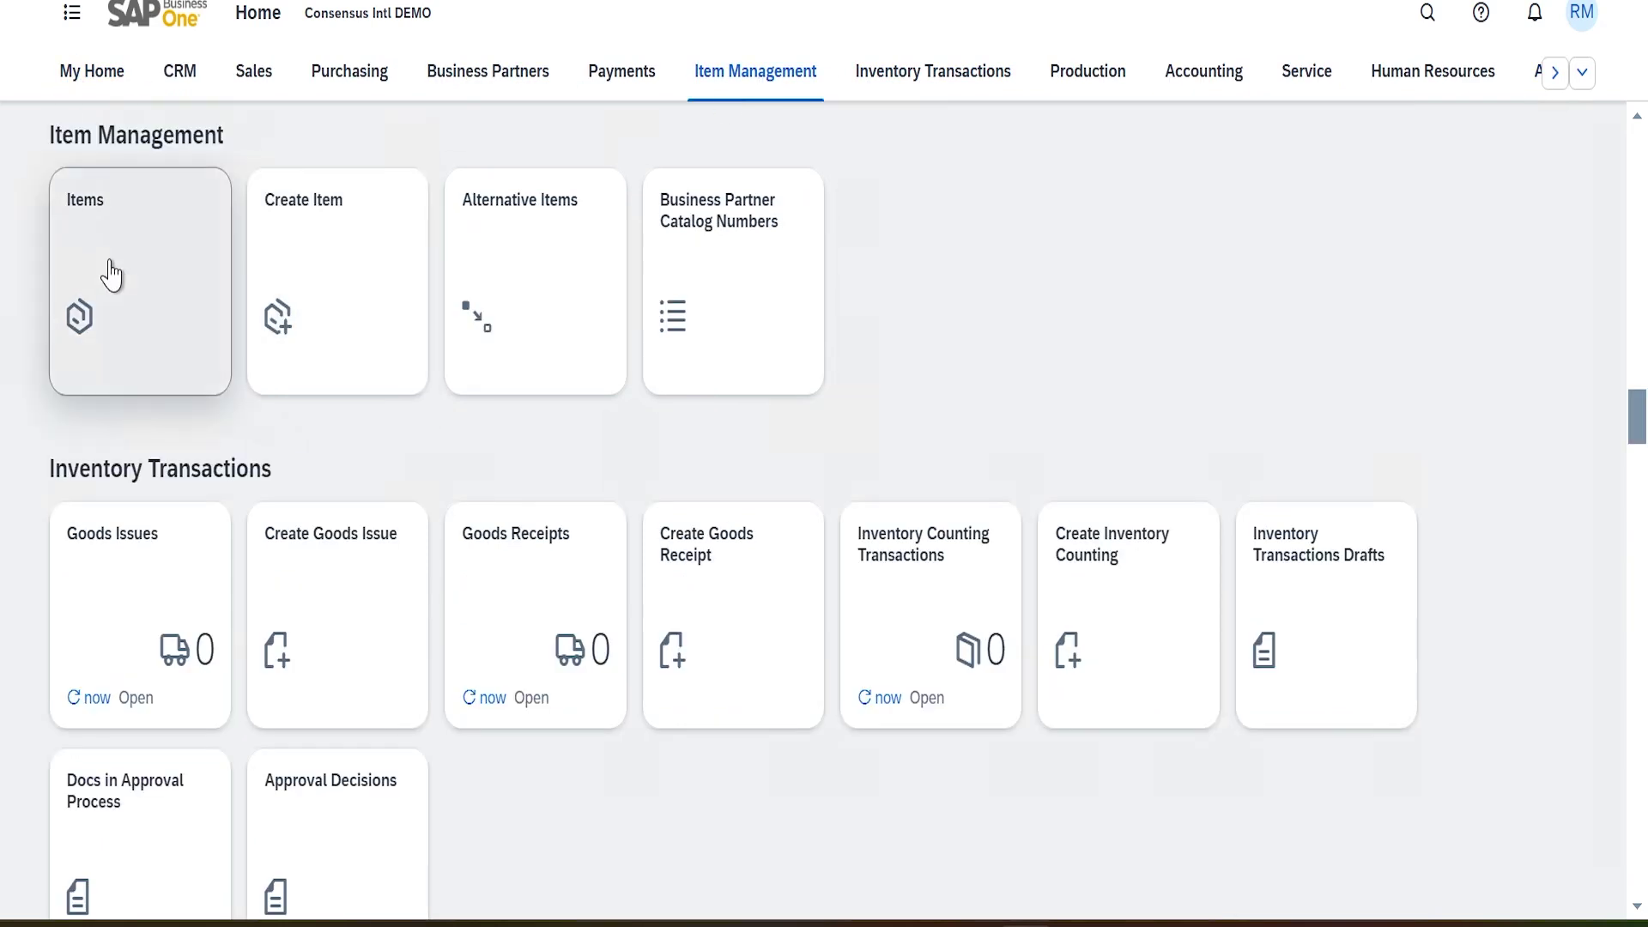
click(111, 271)
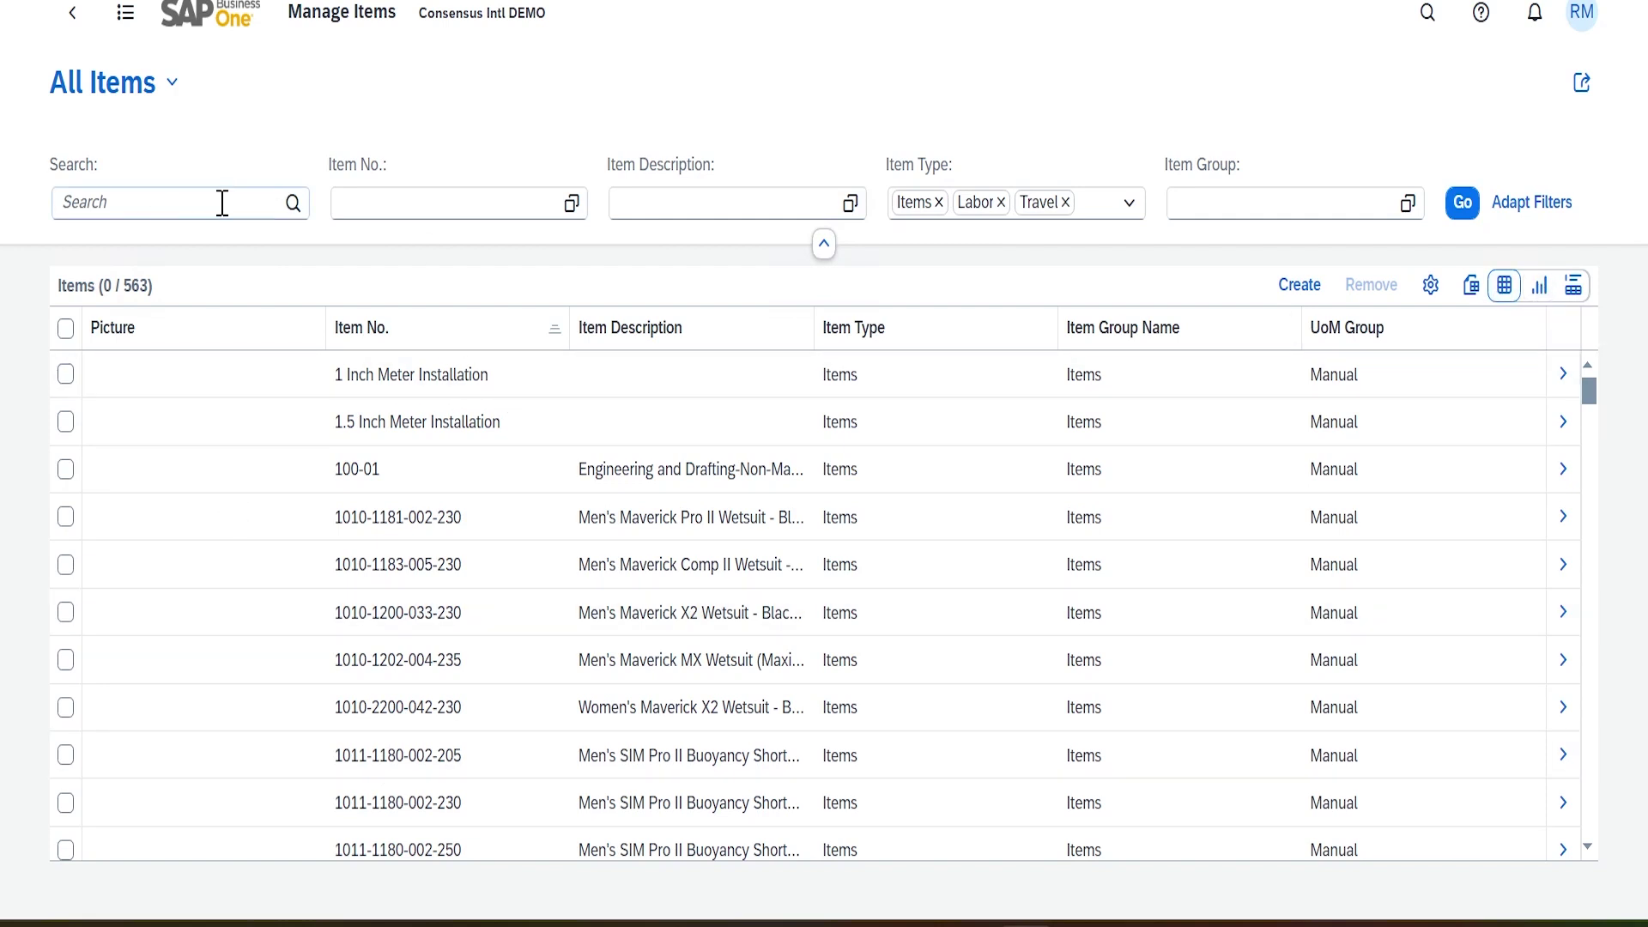
Filter Manage Items to Item No. A00001 and open that item's master data
click(398, 210)
text(A00001)
key(Tab)
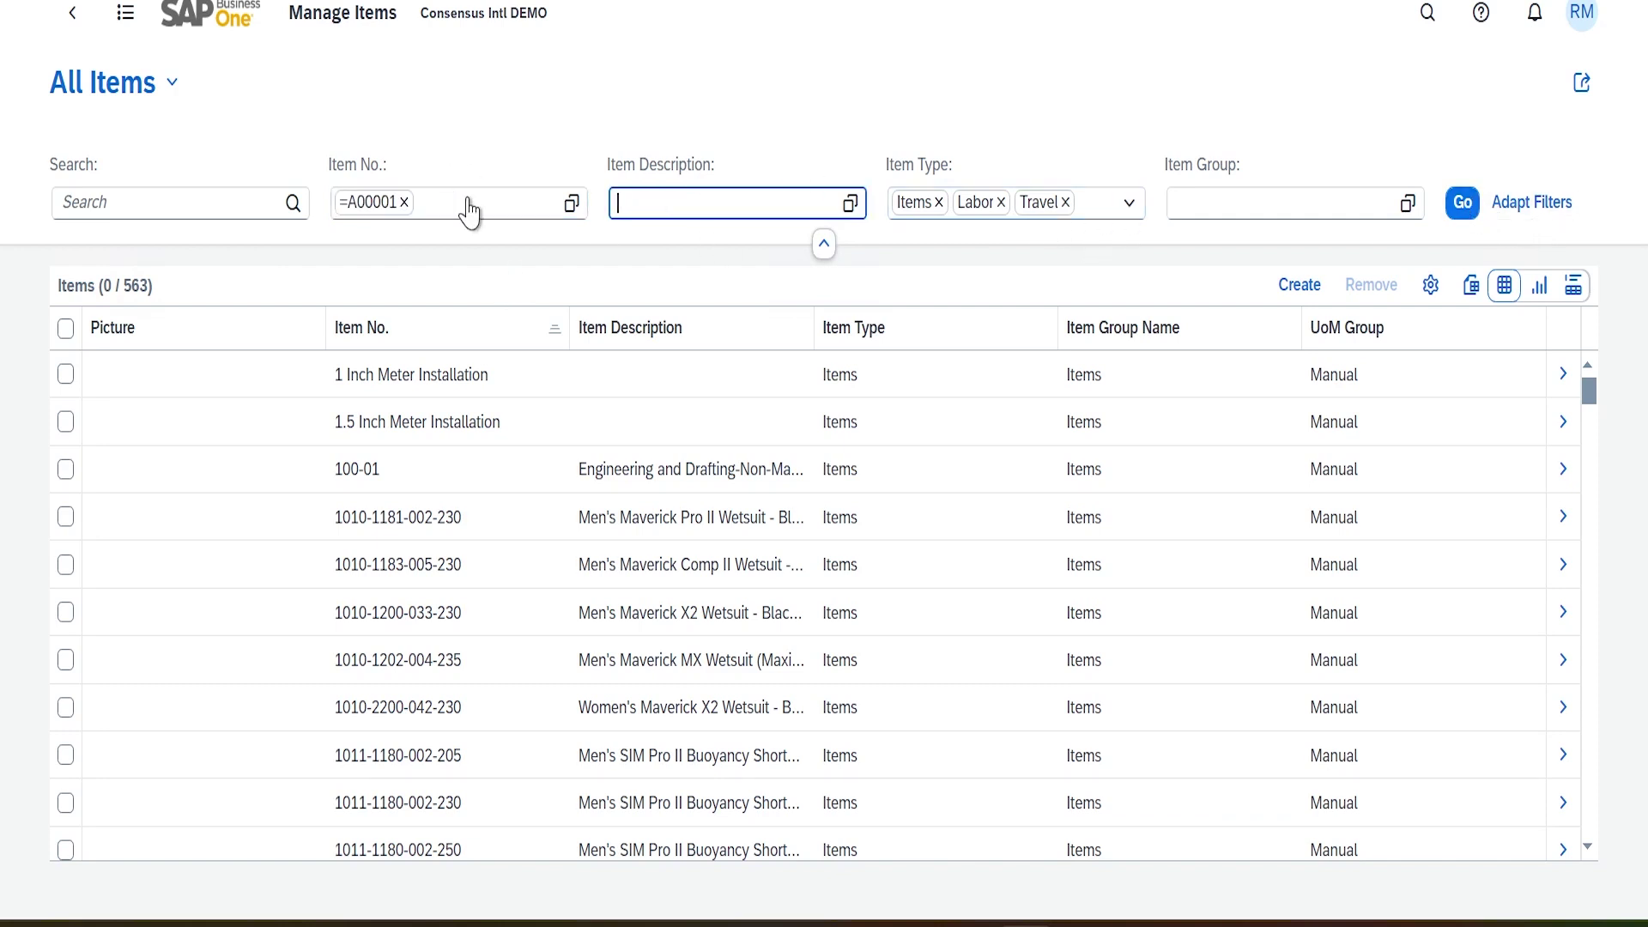
click(1464, 213)
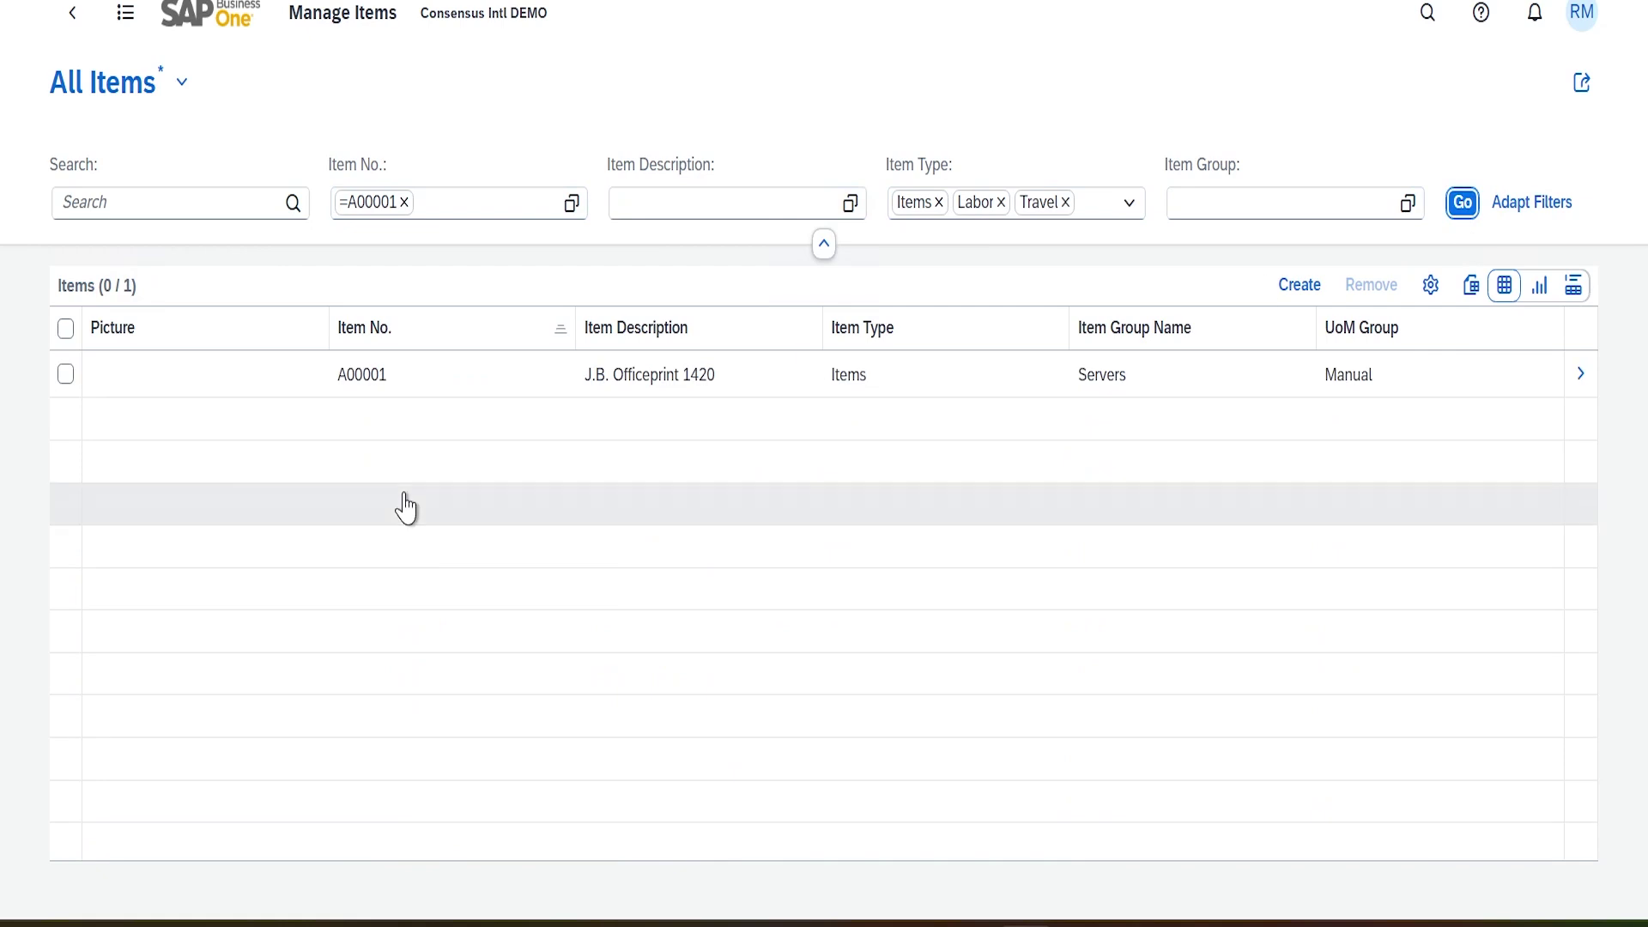
click(361, 378)
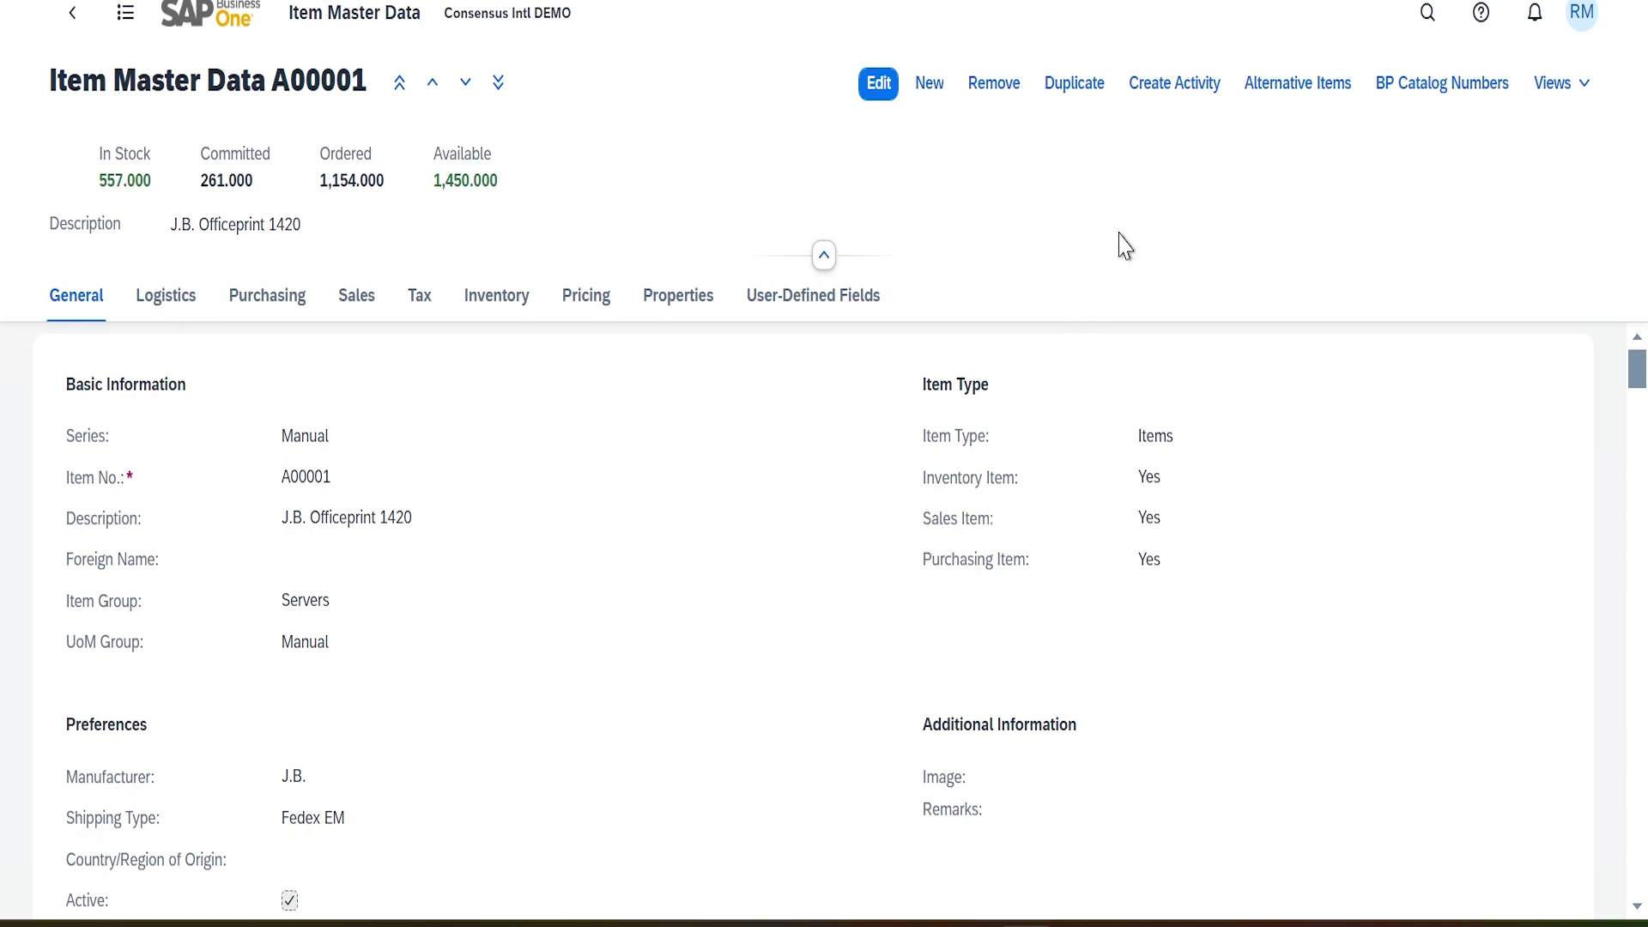
View item A00001's Items BackOrdered report as a table, then a chart, and return
click(1586, 89)
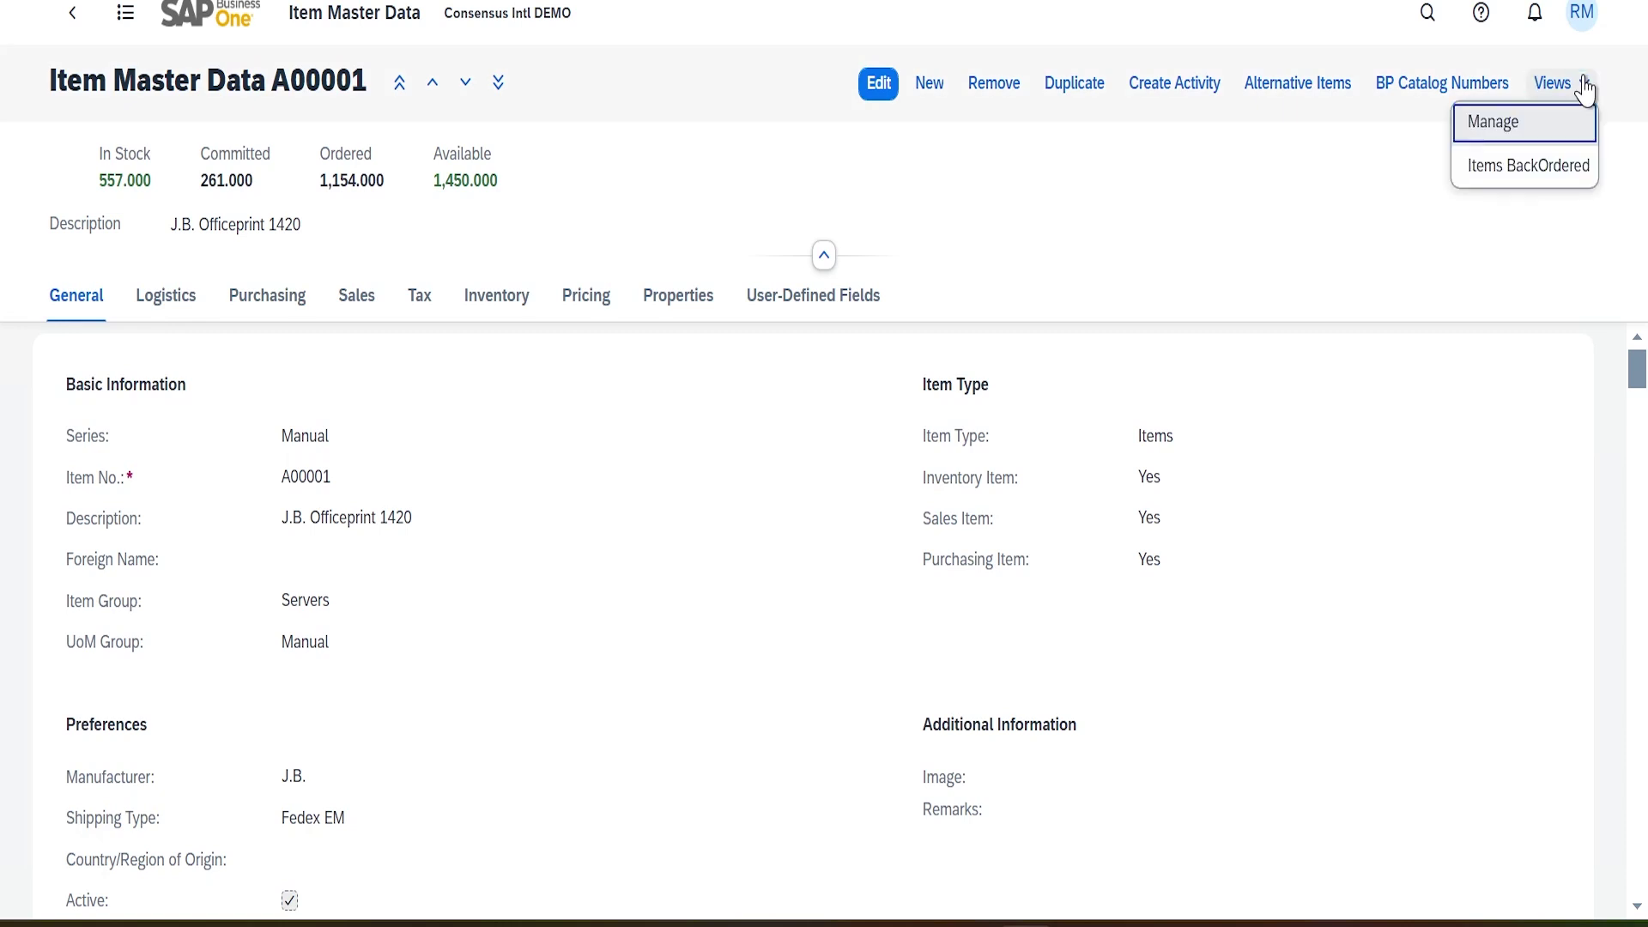
click(1519, 168)
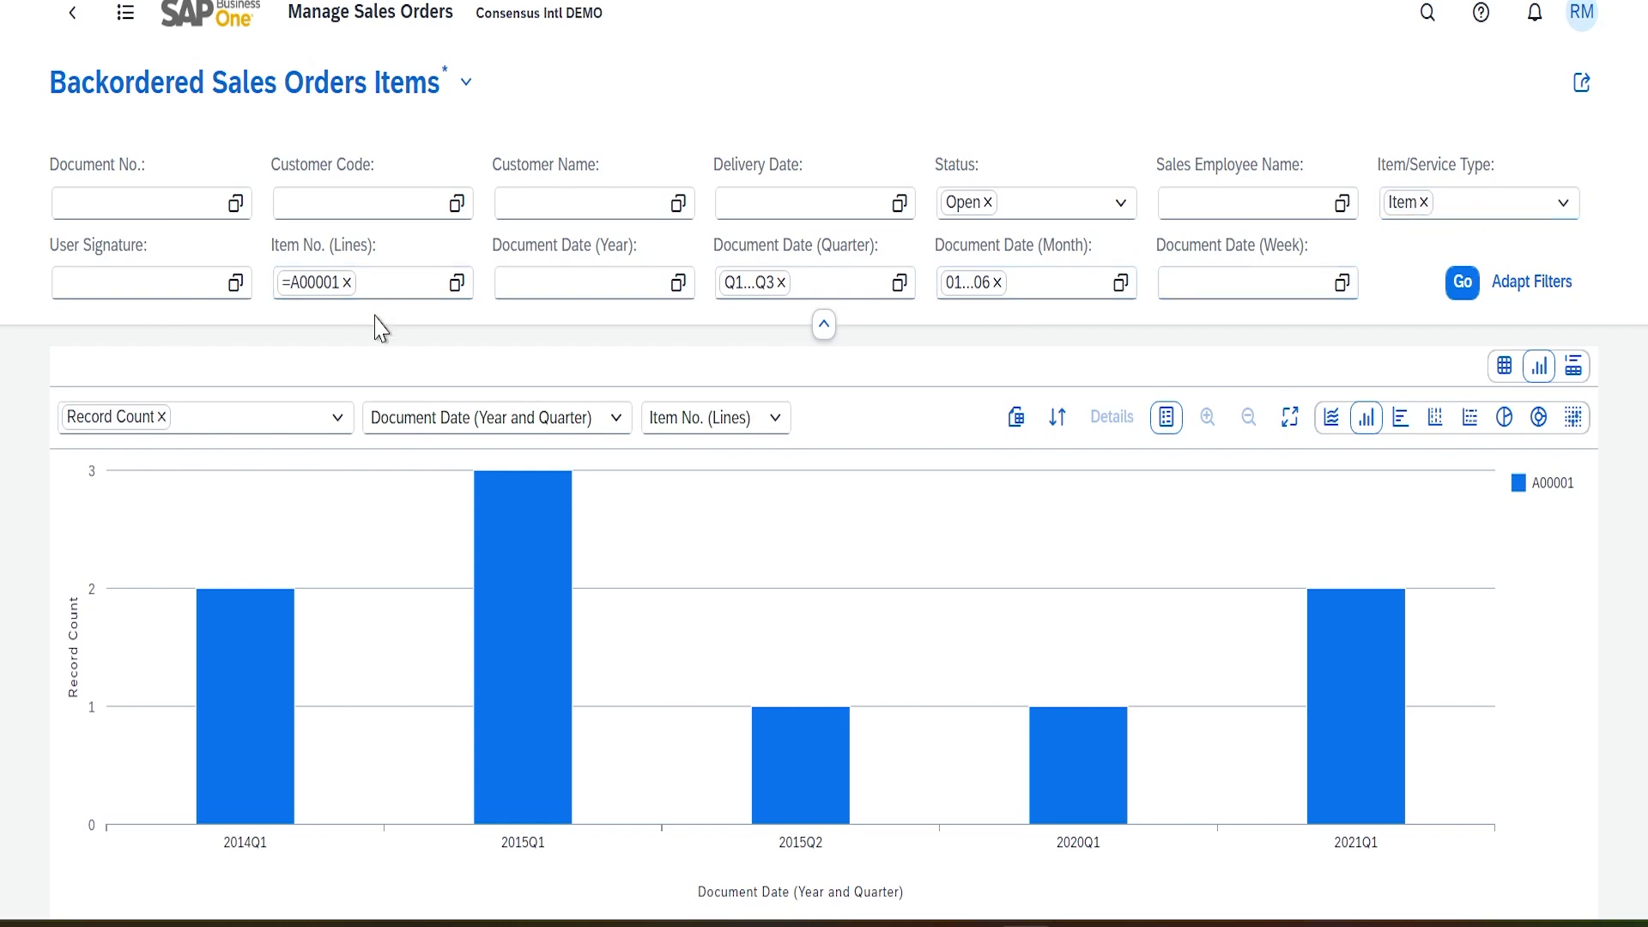
click(1506, 370)
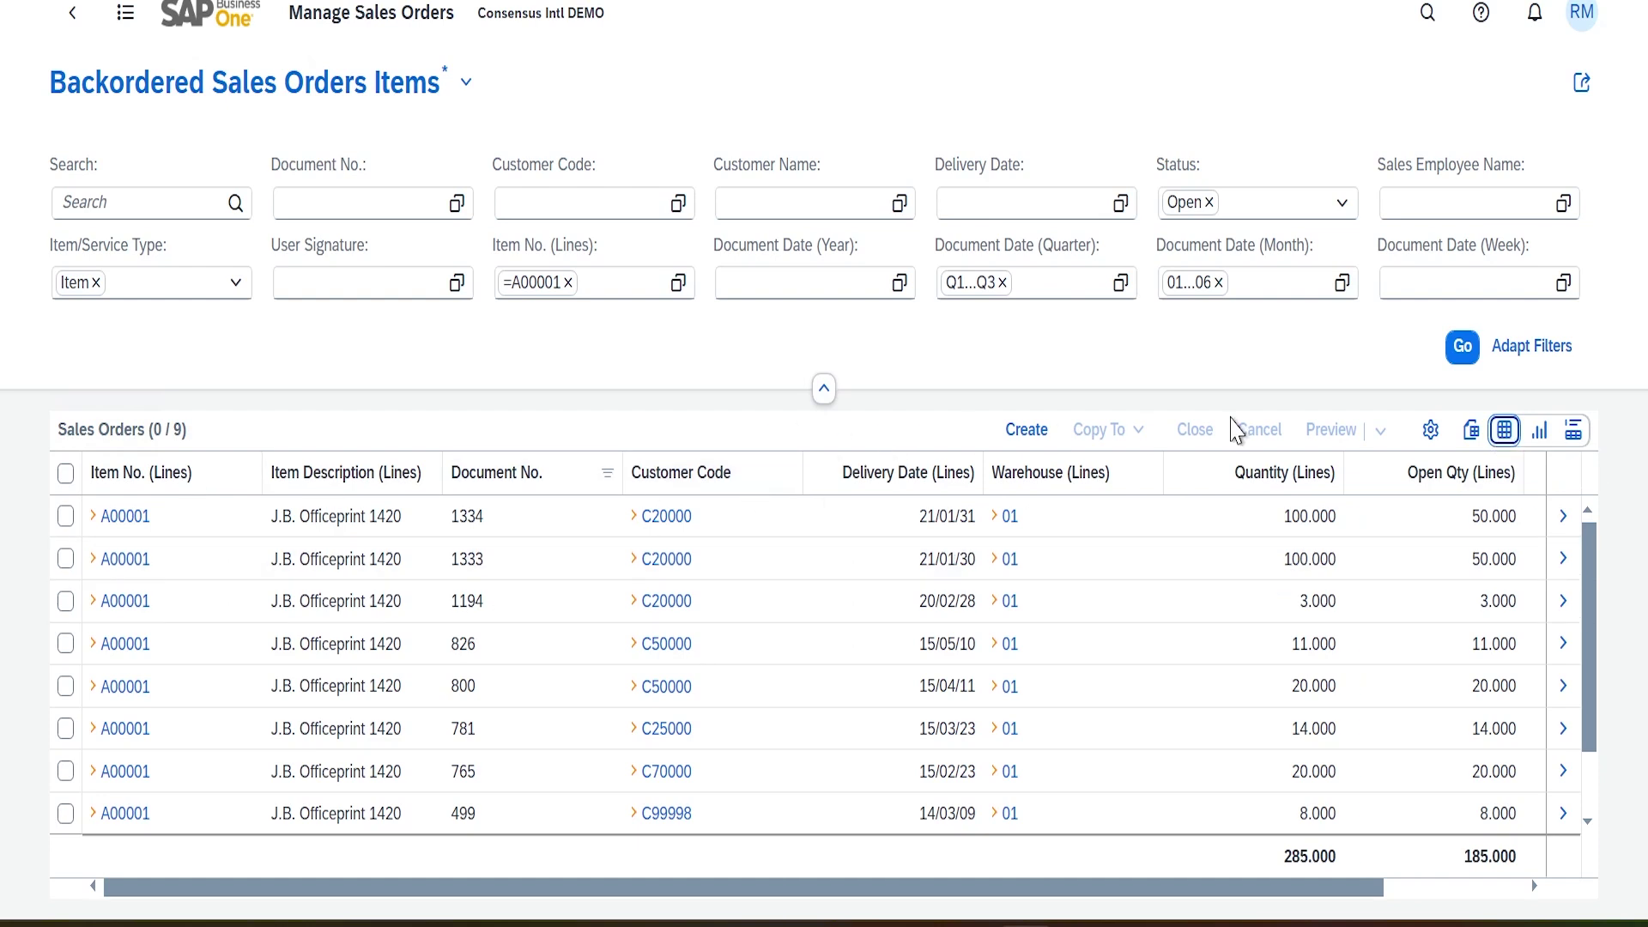
click(1541, 432)
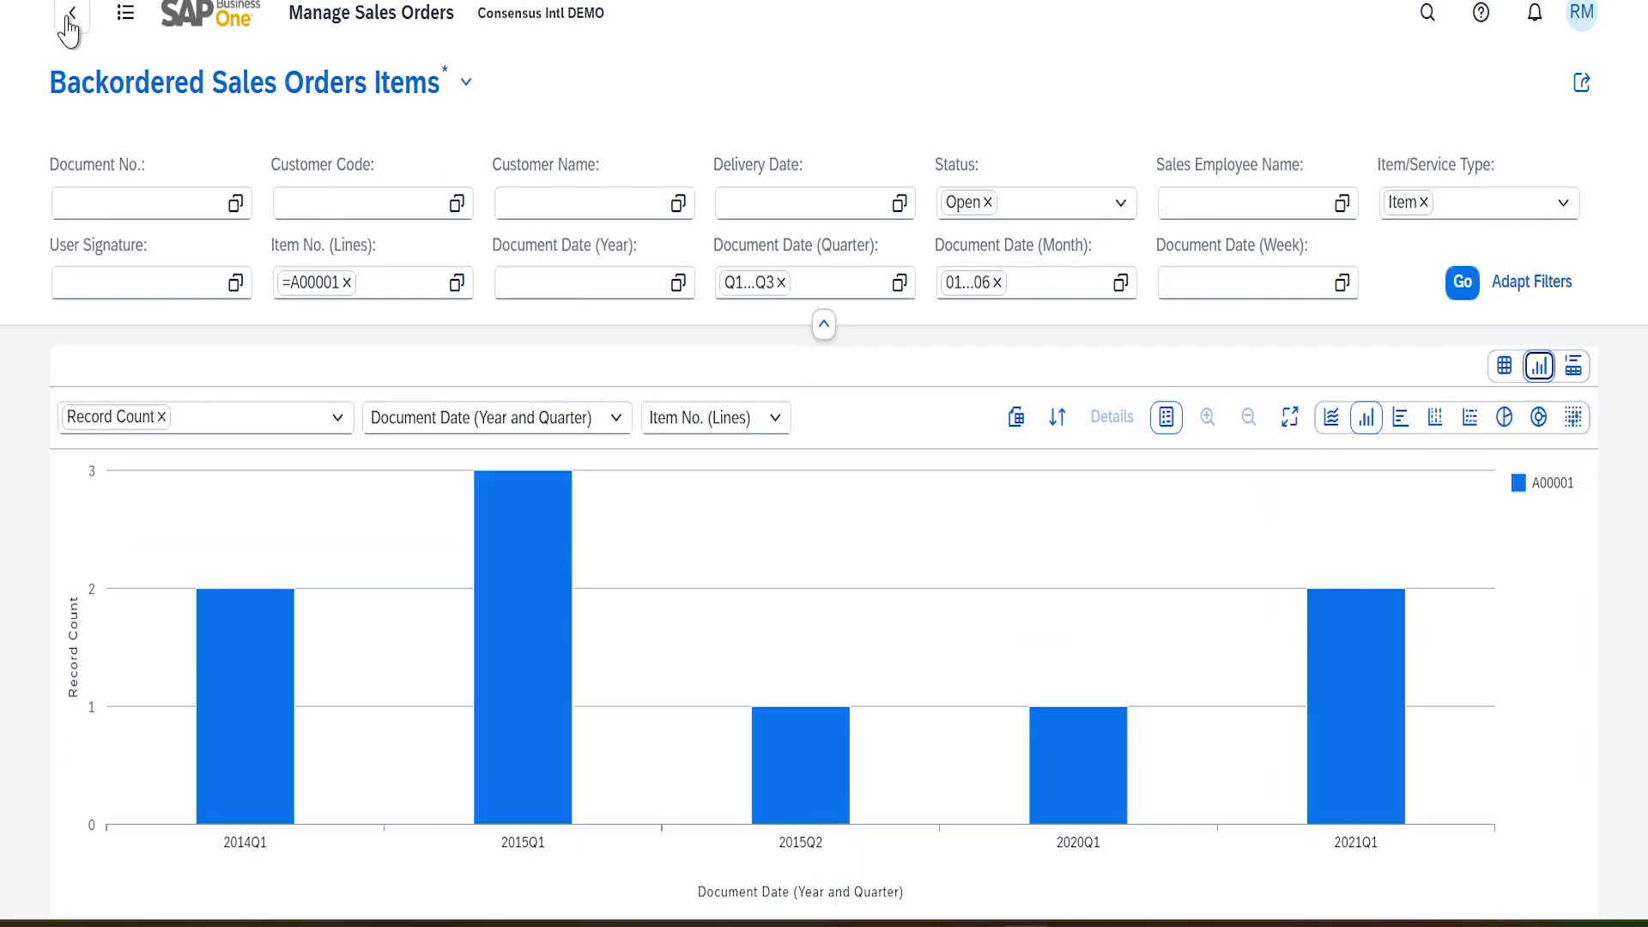
click(67, 19)
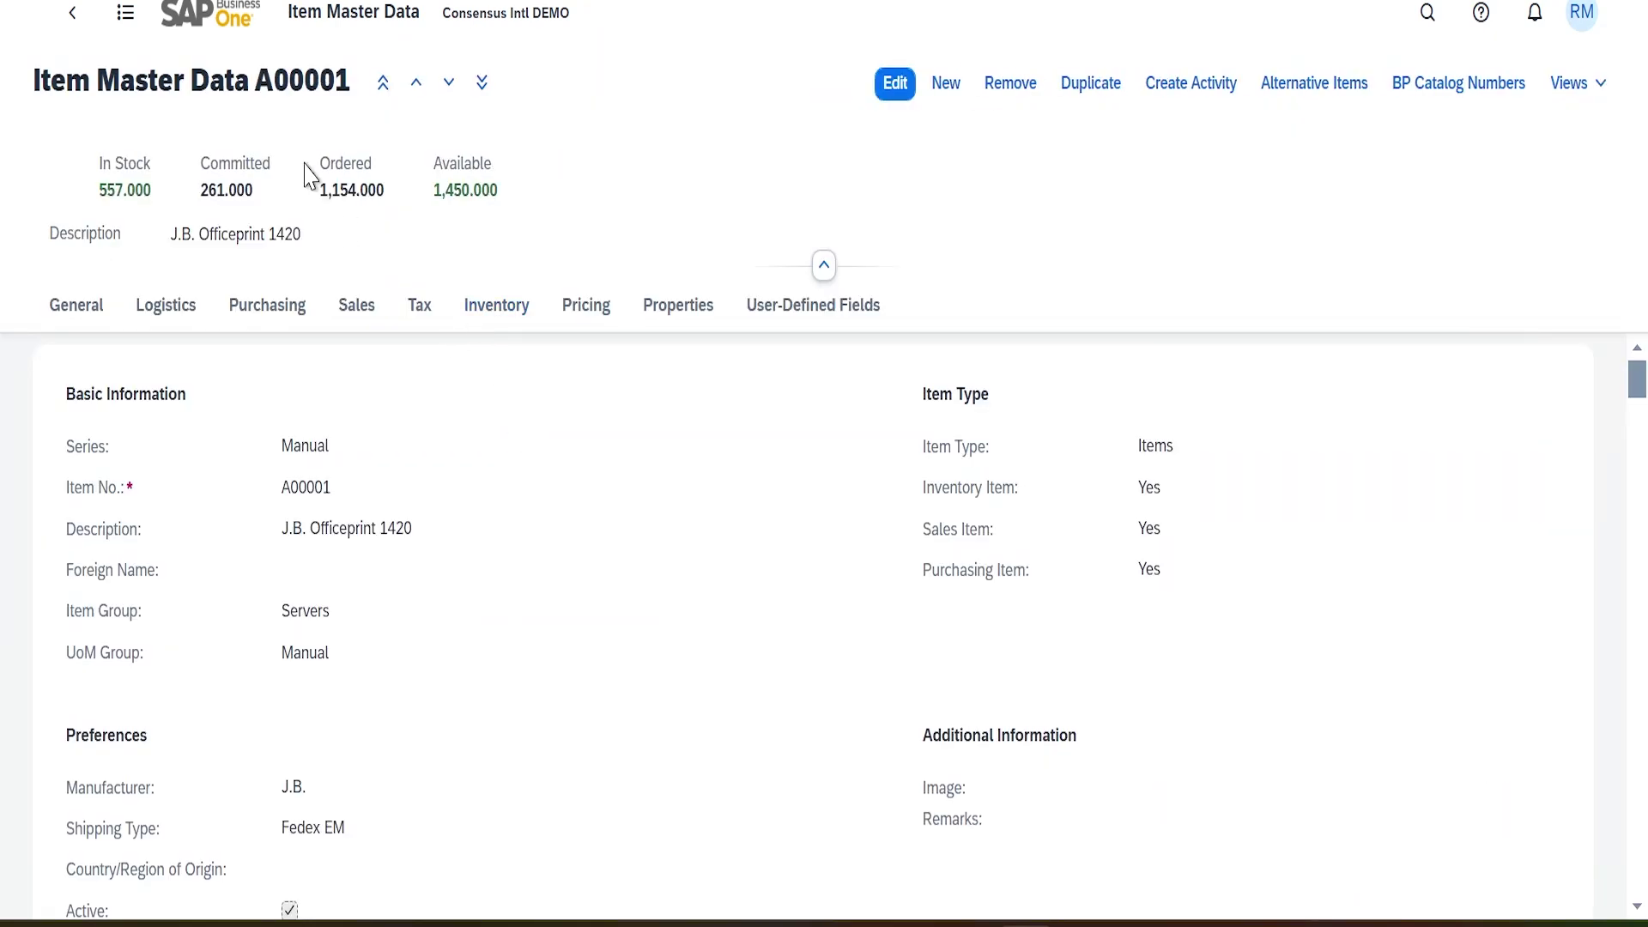
Step to the next item record and open its Items BackOrdered linked view
click(463, 82)
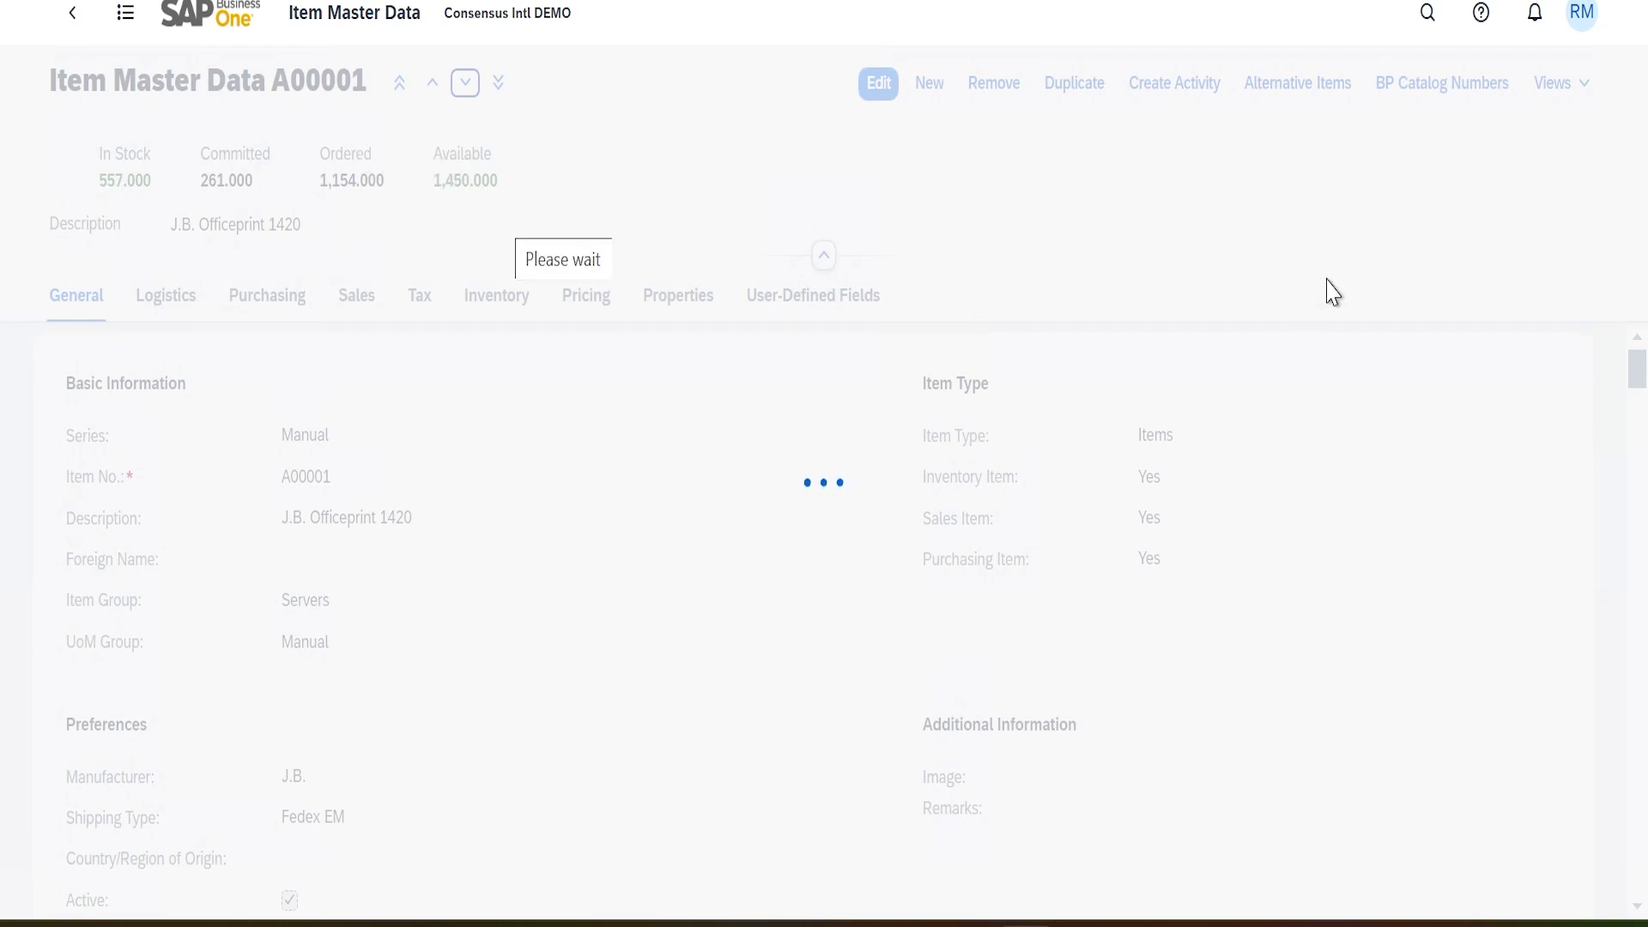
click(1579, 94)
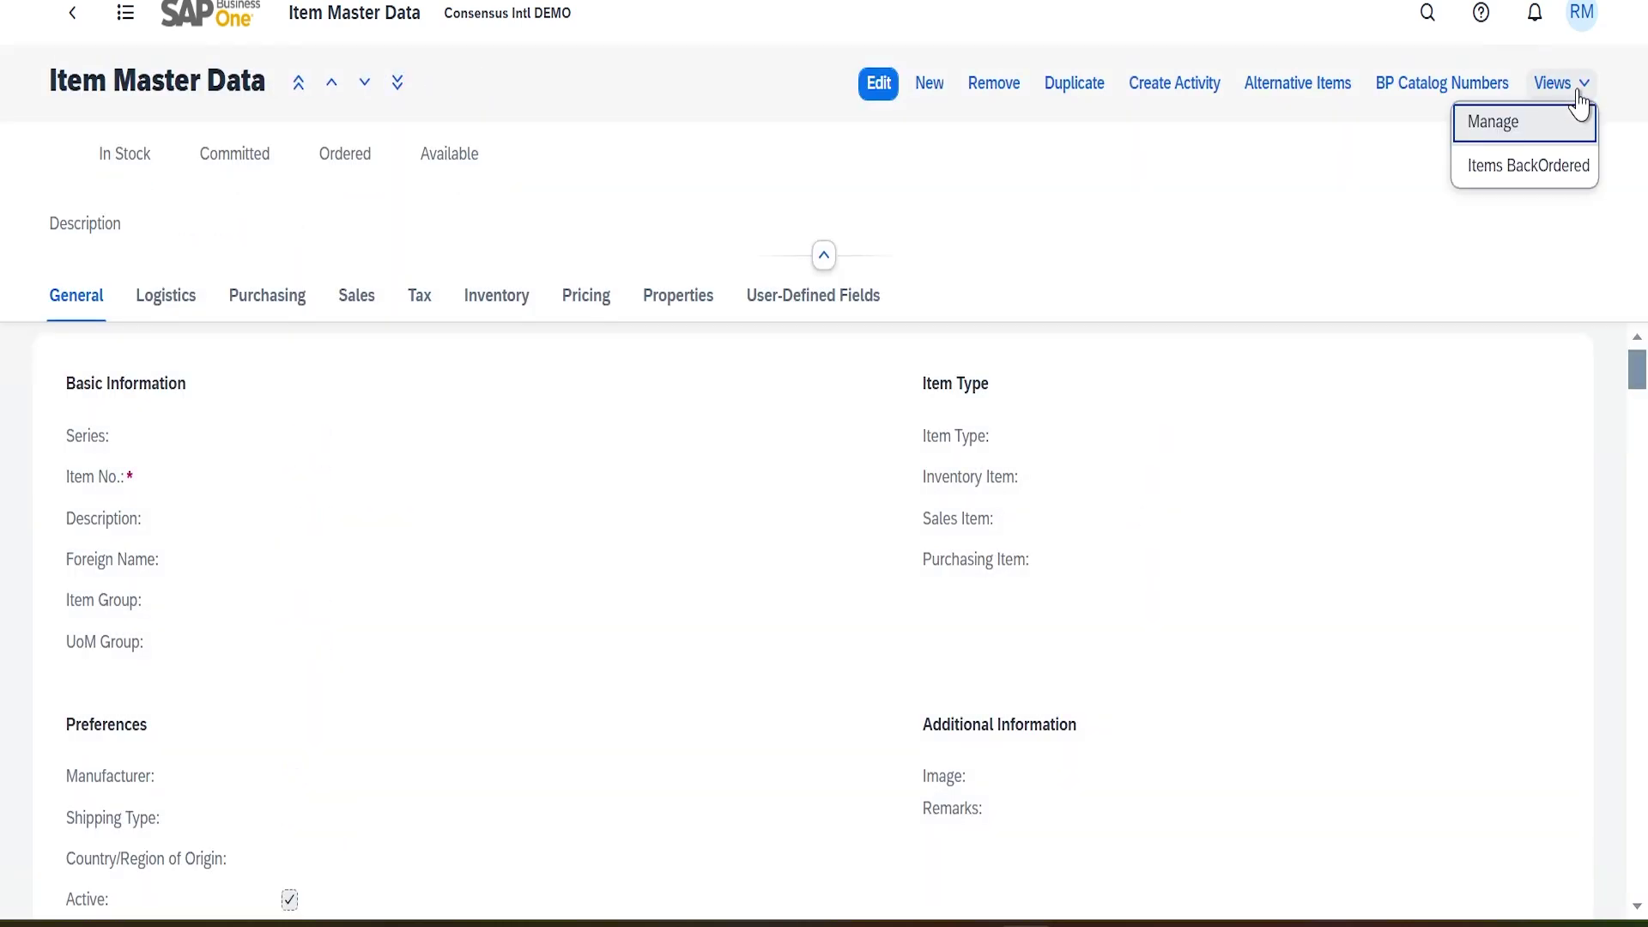
click(1528, 176)
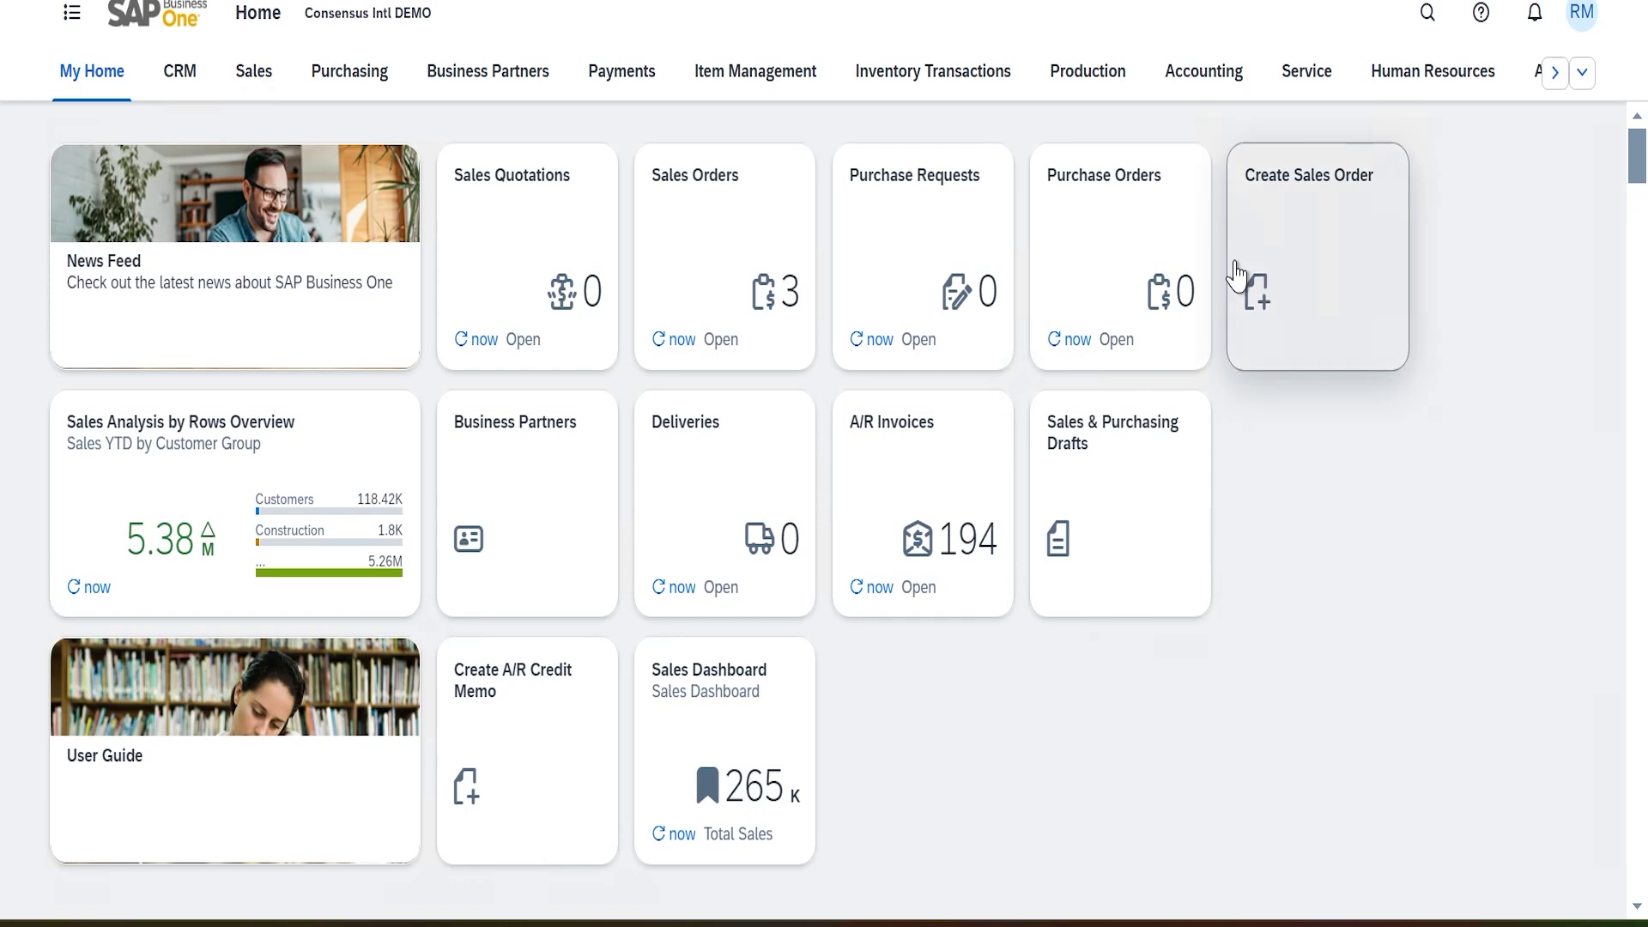
Open the General Overview dashboard from the Home page's Analytics section
click(1557, 76)
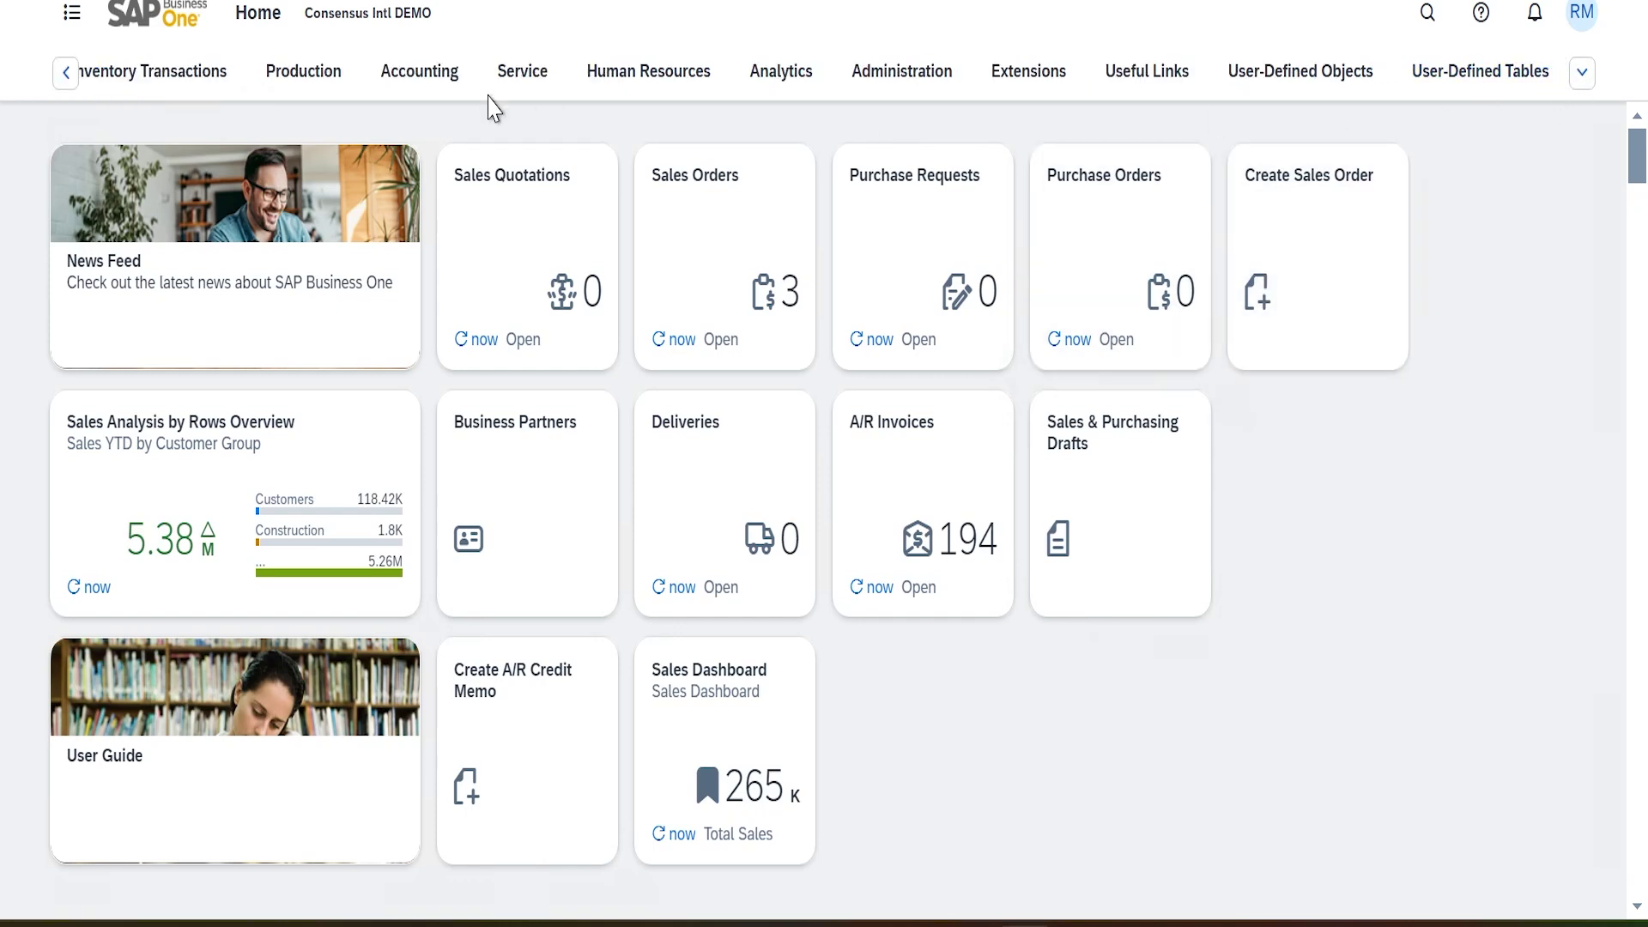
click(780, 76)
scroll(1206, 577, down, 5)
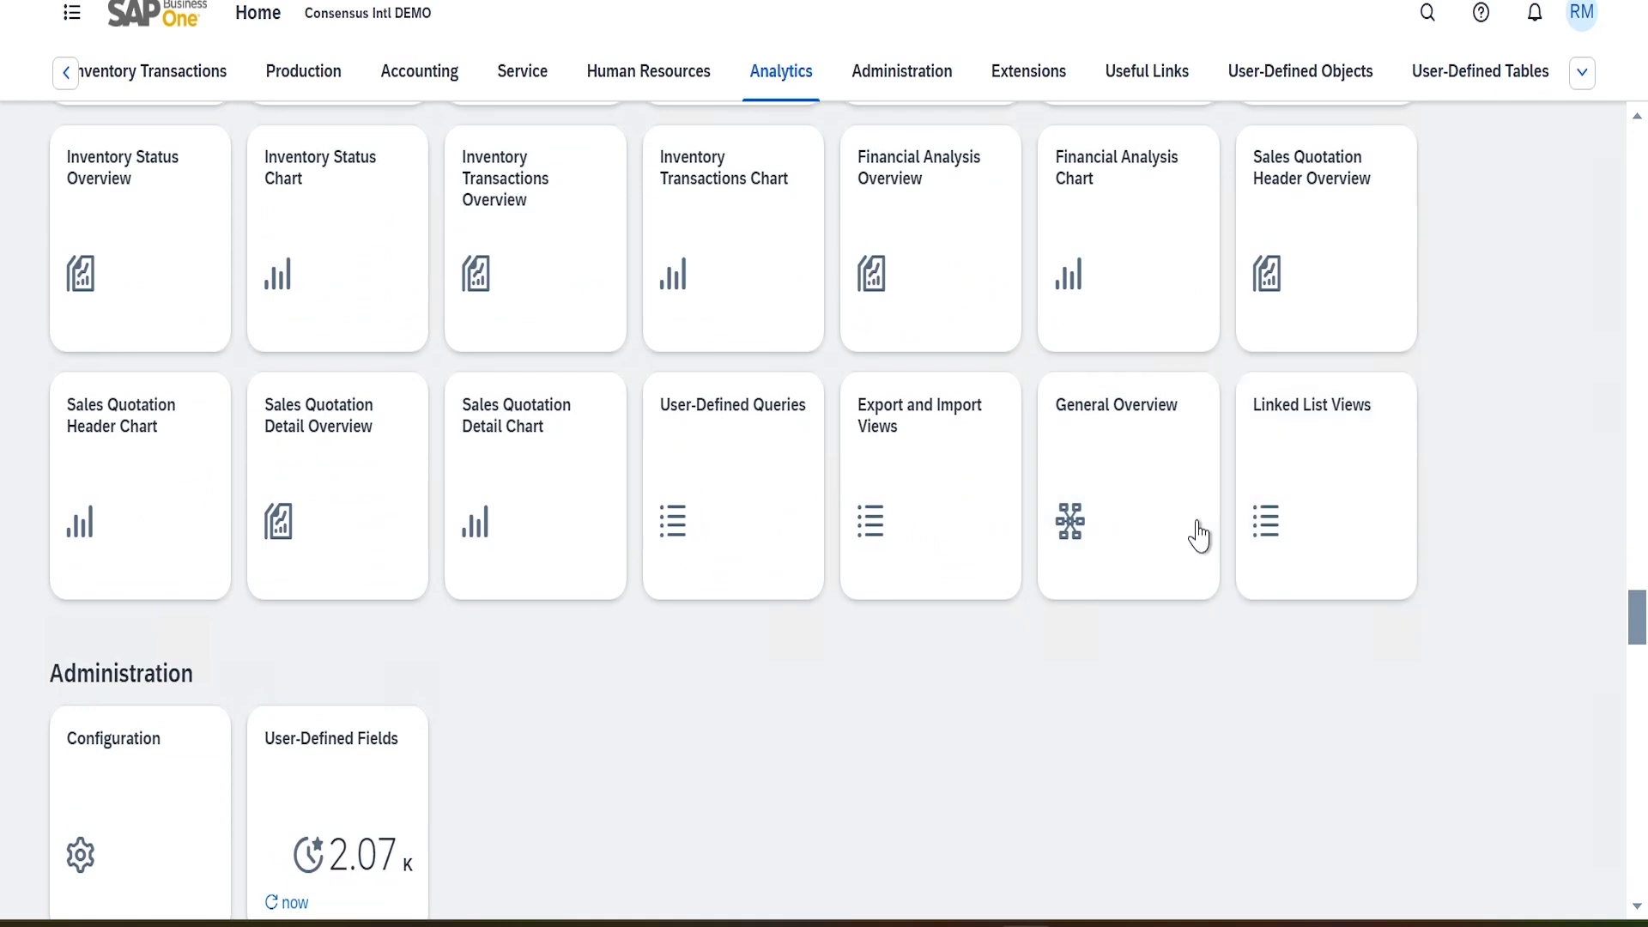
click(1159, 516)
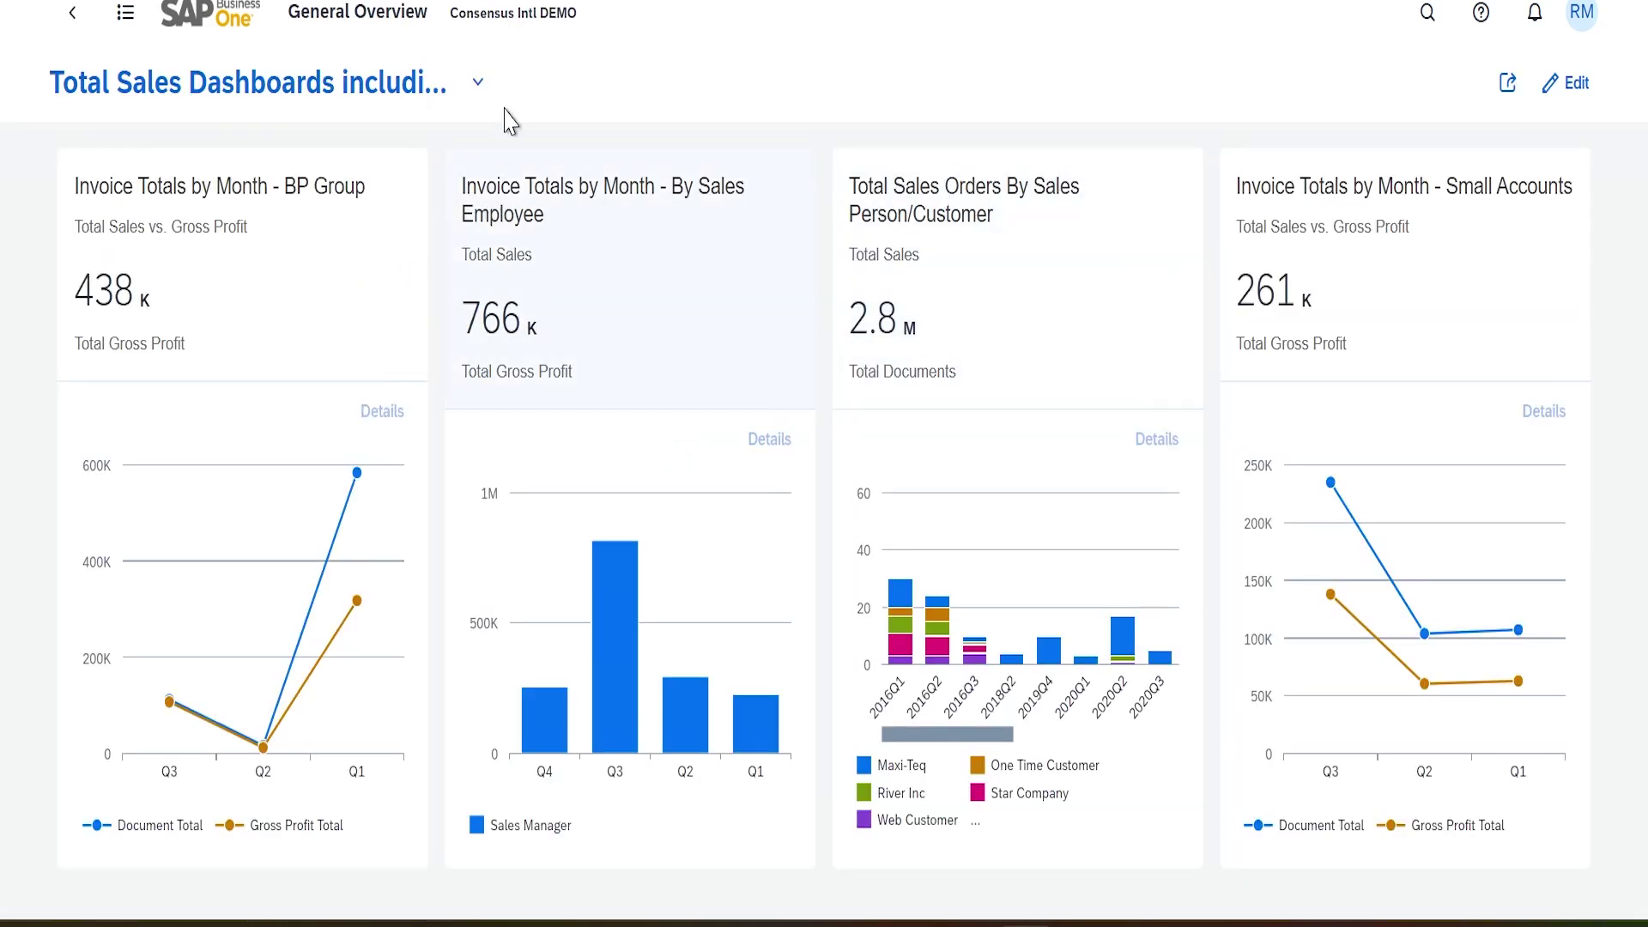
Check the General Overview's saved My Views list and close it unchanged
click(478, 82)
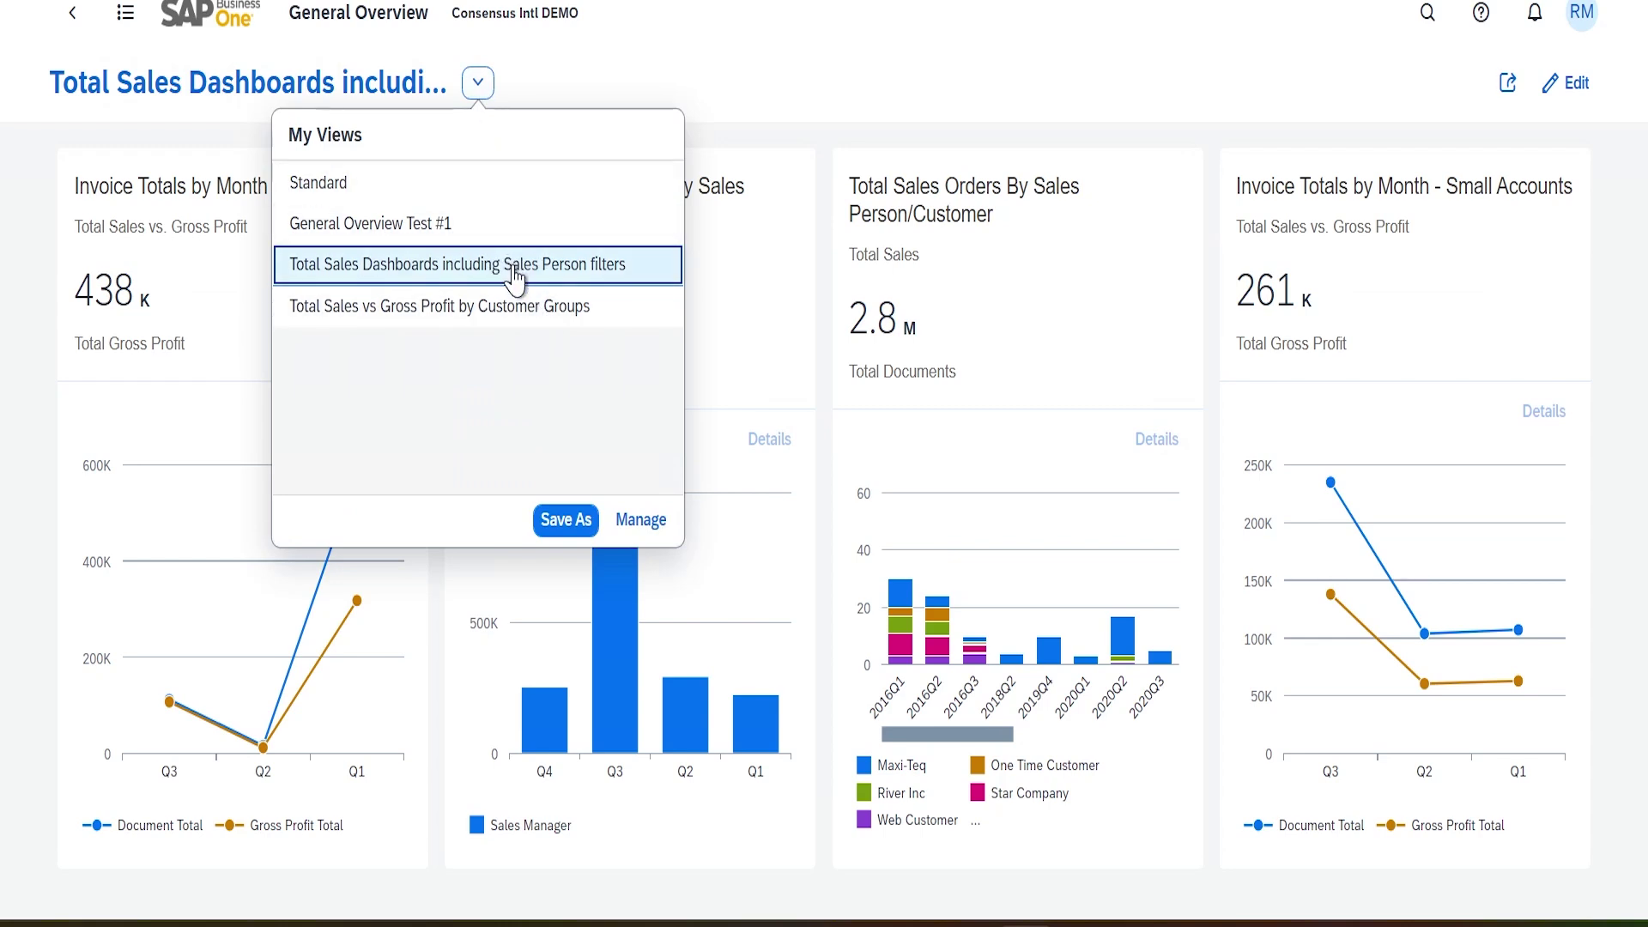
click(1200, 88)
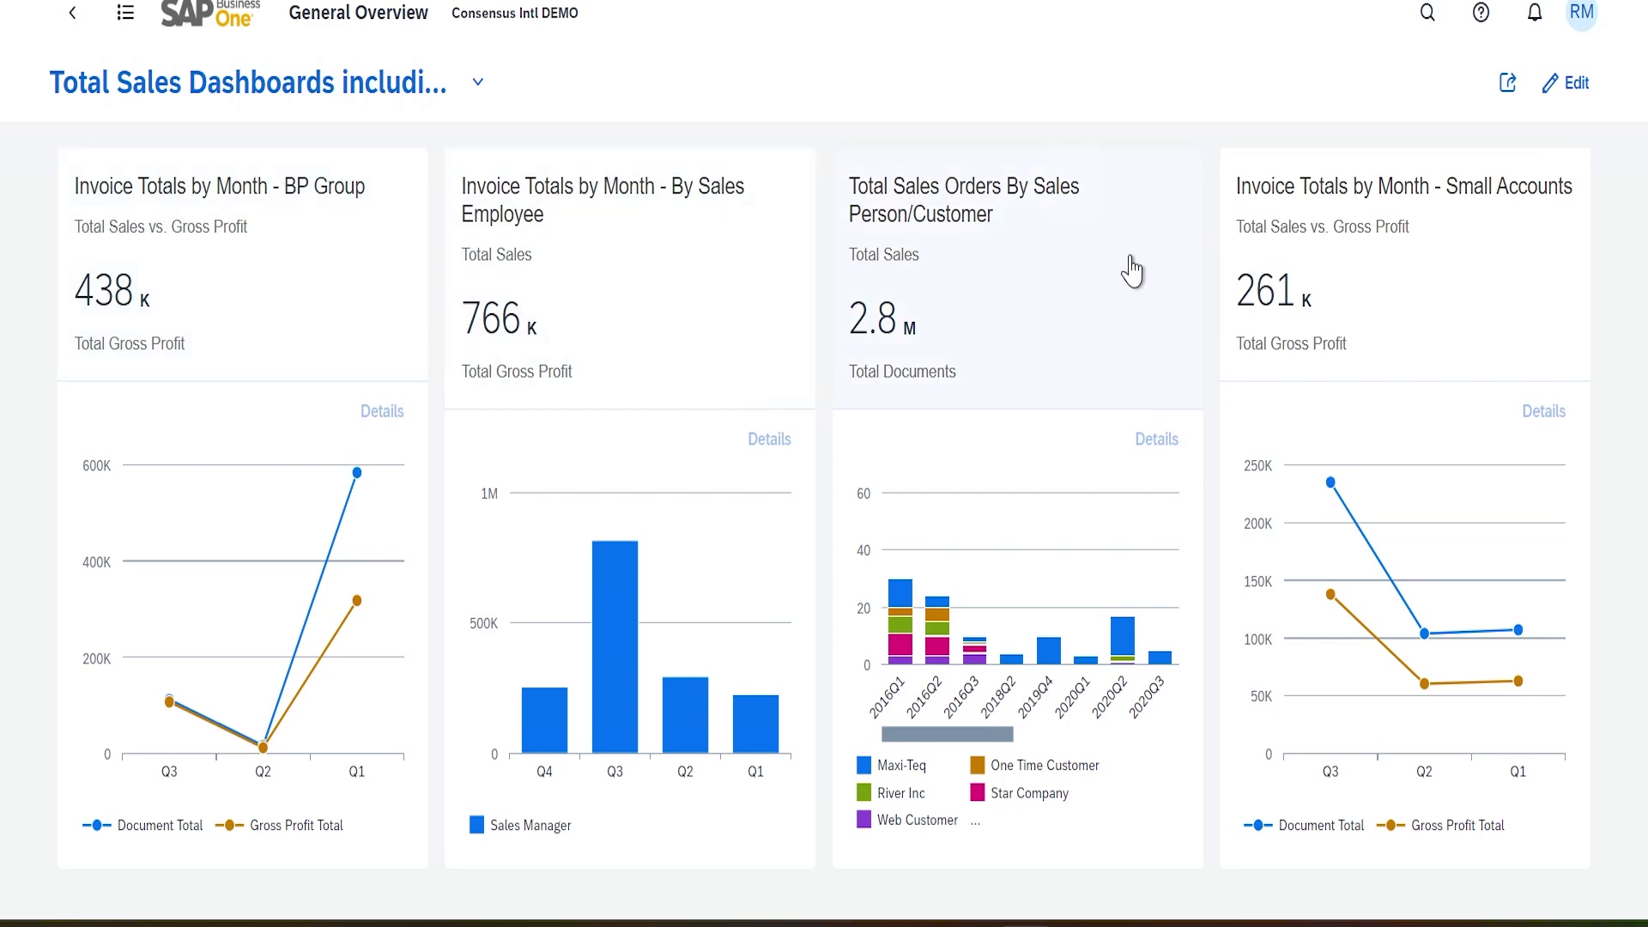
mouse_move(1362, 335)
click(1065, 239)
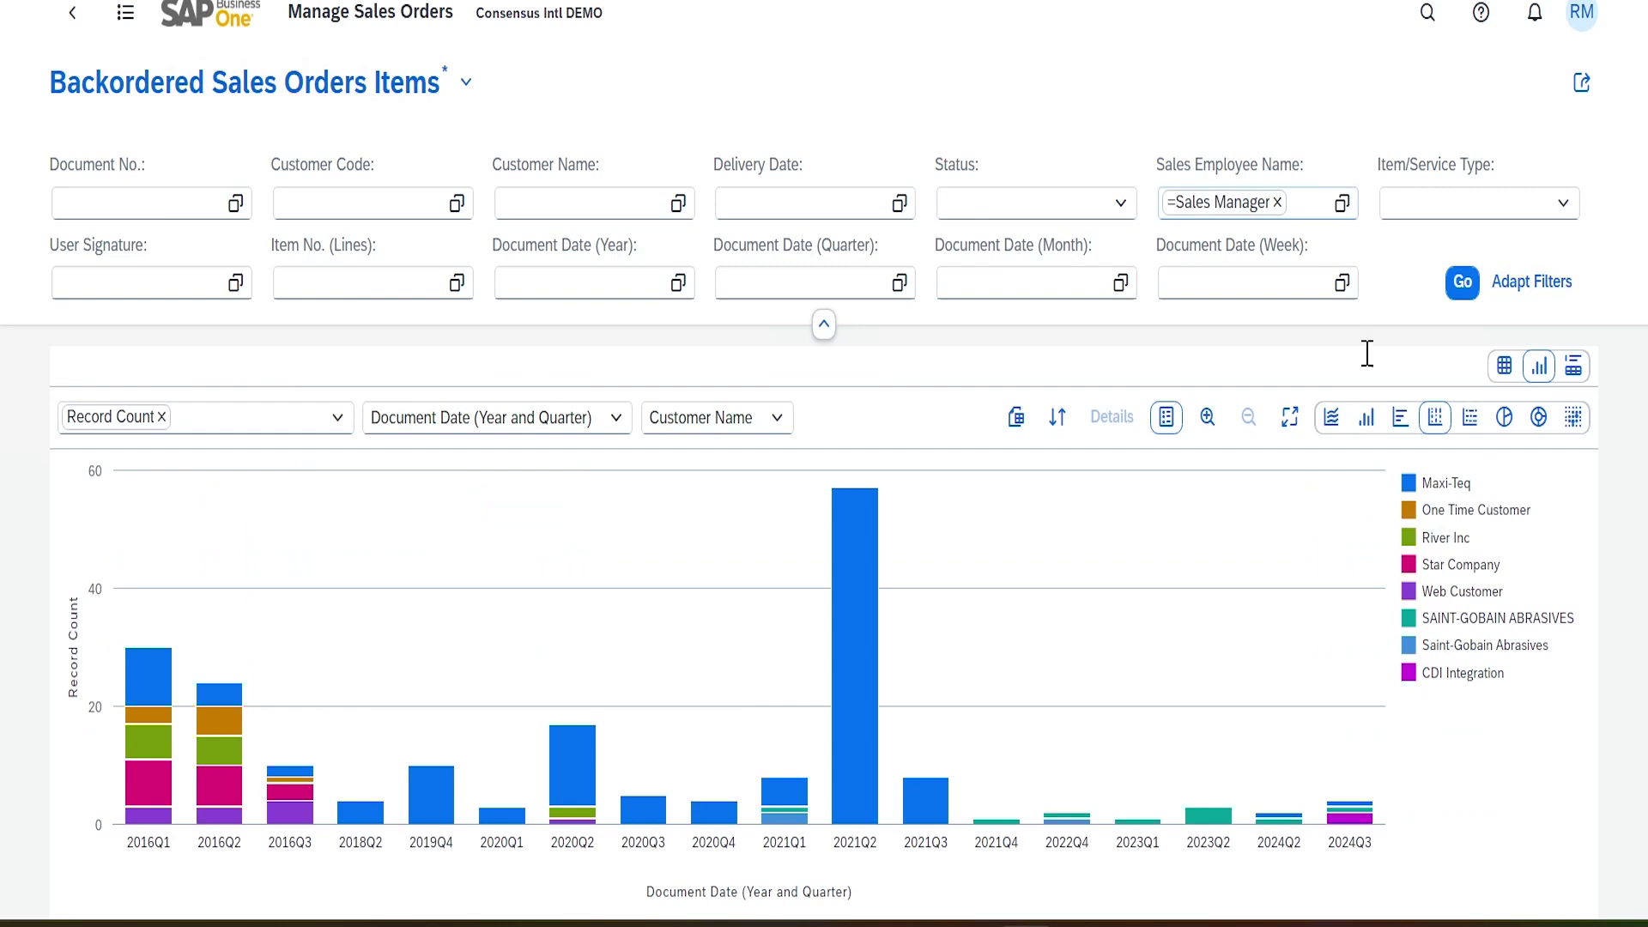
click(73, 12)
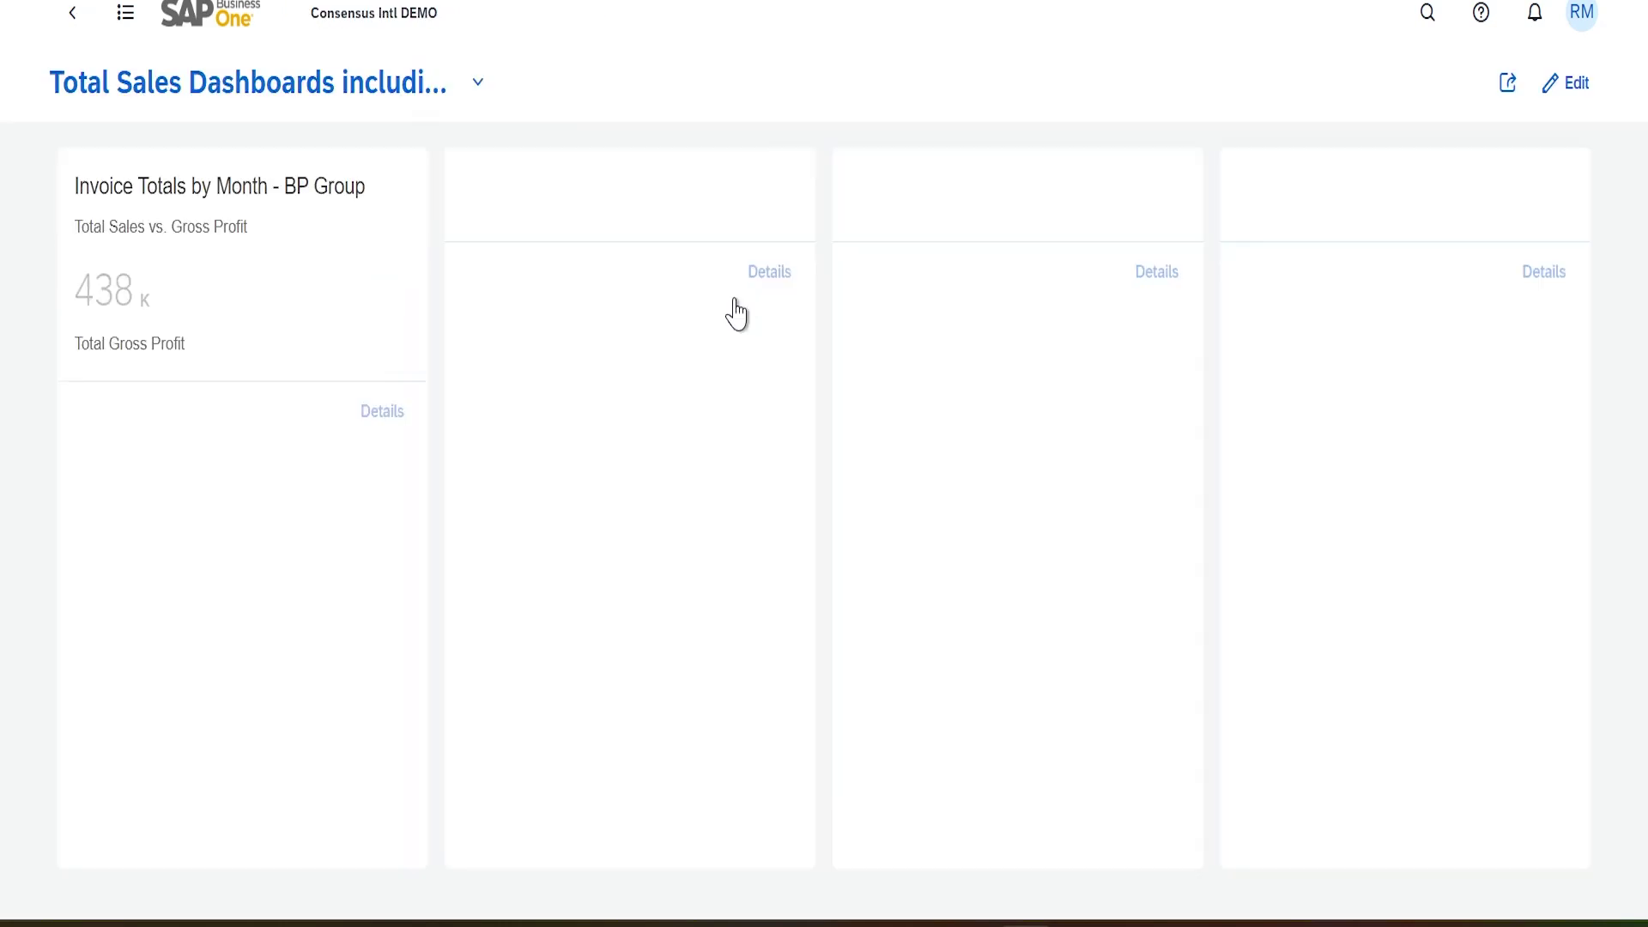
click(1567, 83)
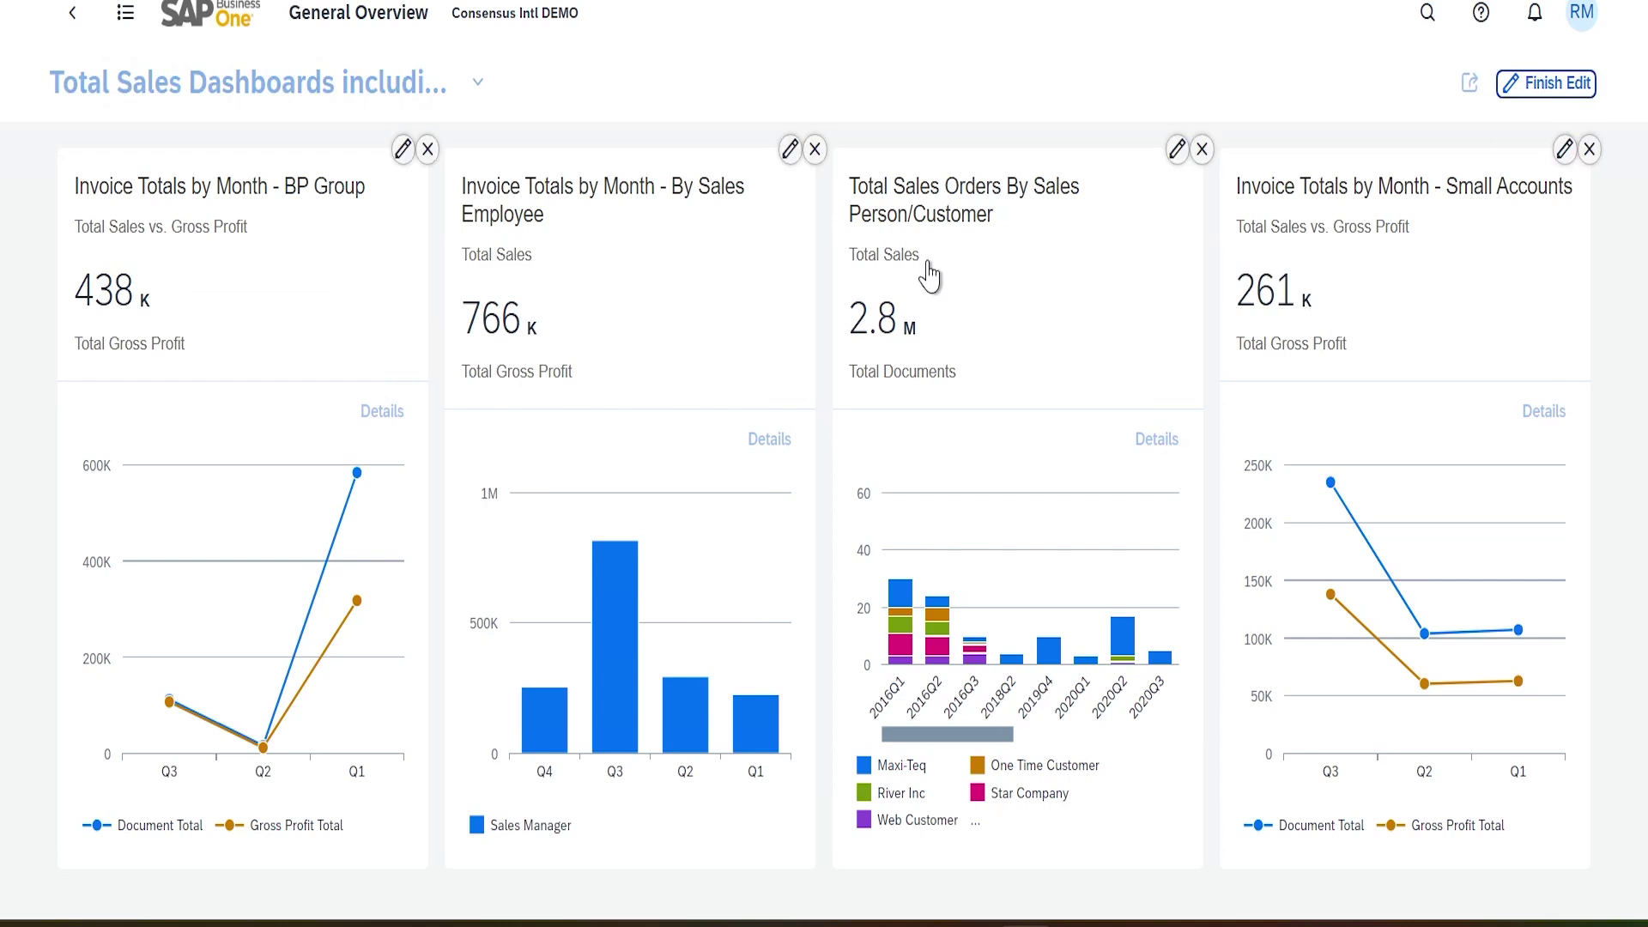
click(1163, 152)
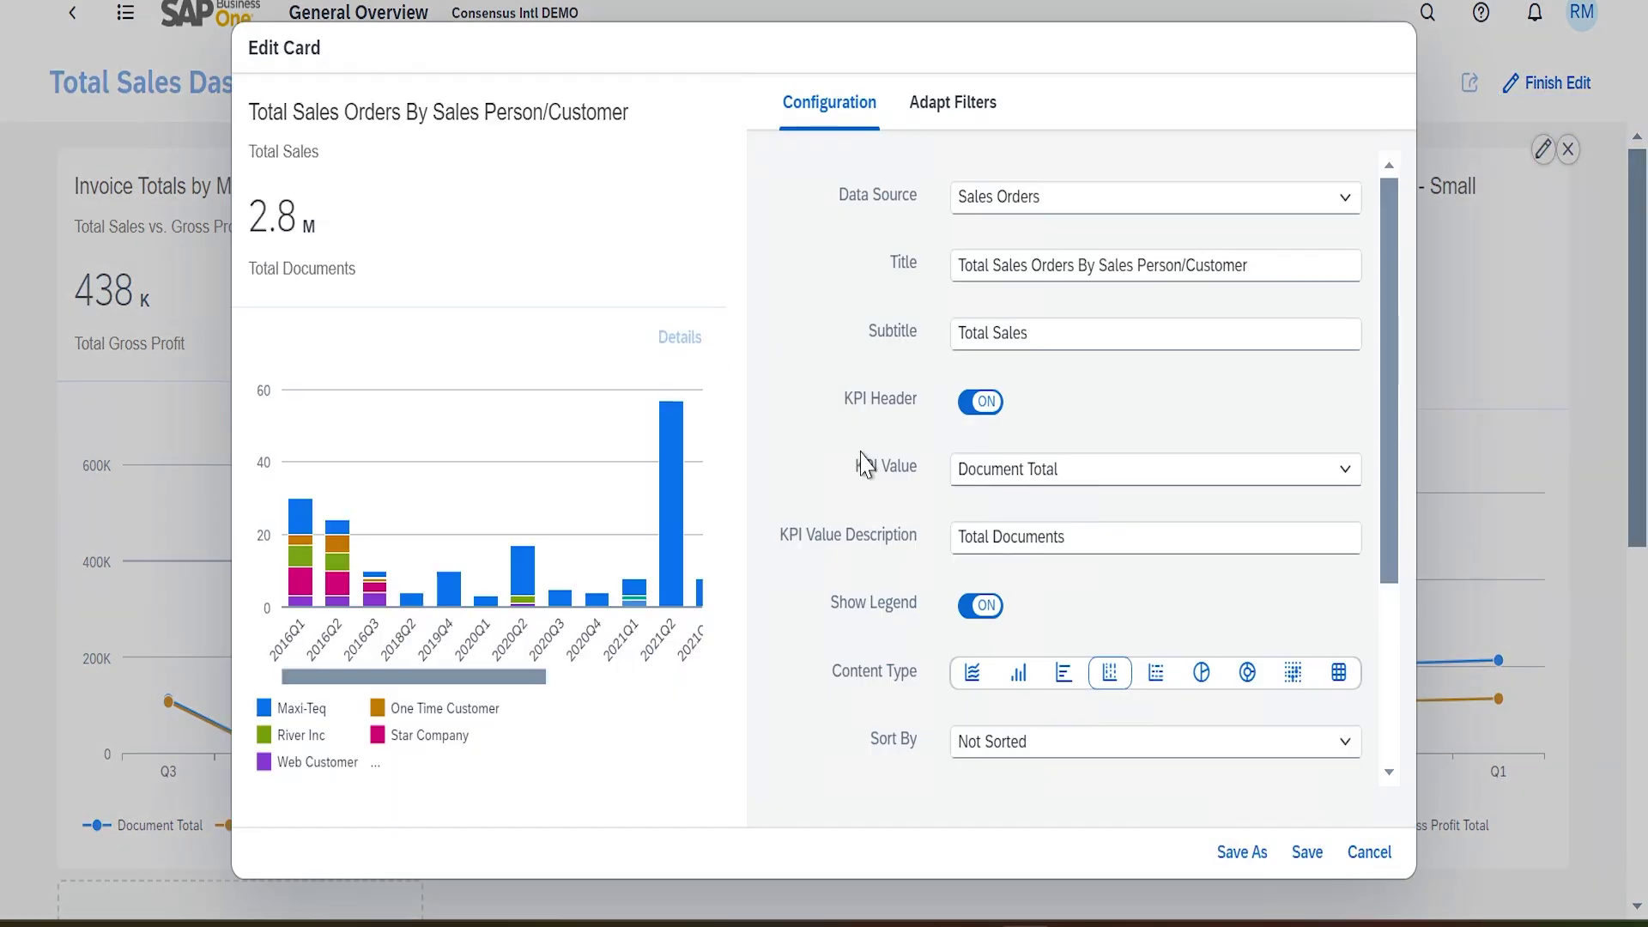
Review the card's Adapt Filters fields and save the Edit Card settings
click(973, 114)
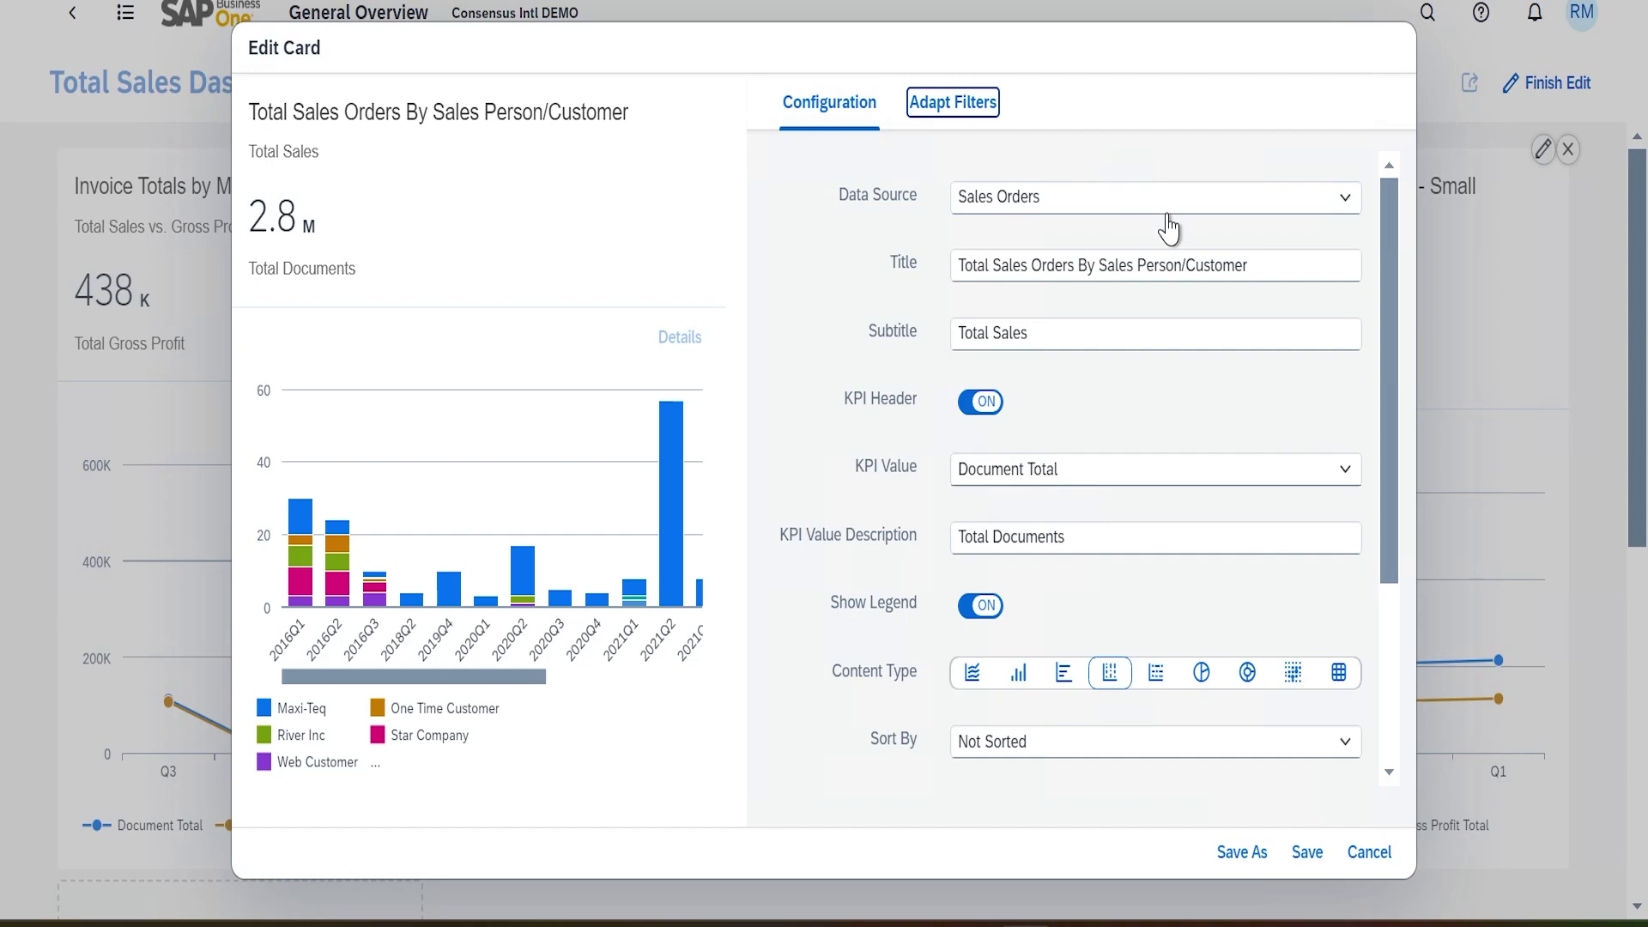
scroll(1080, 631, down, 20)
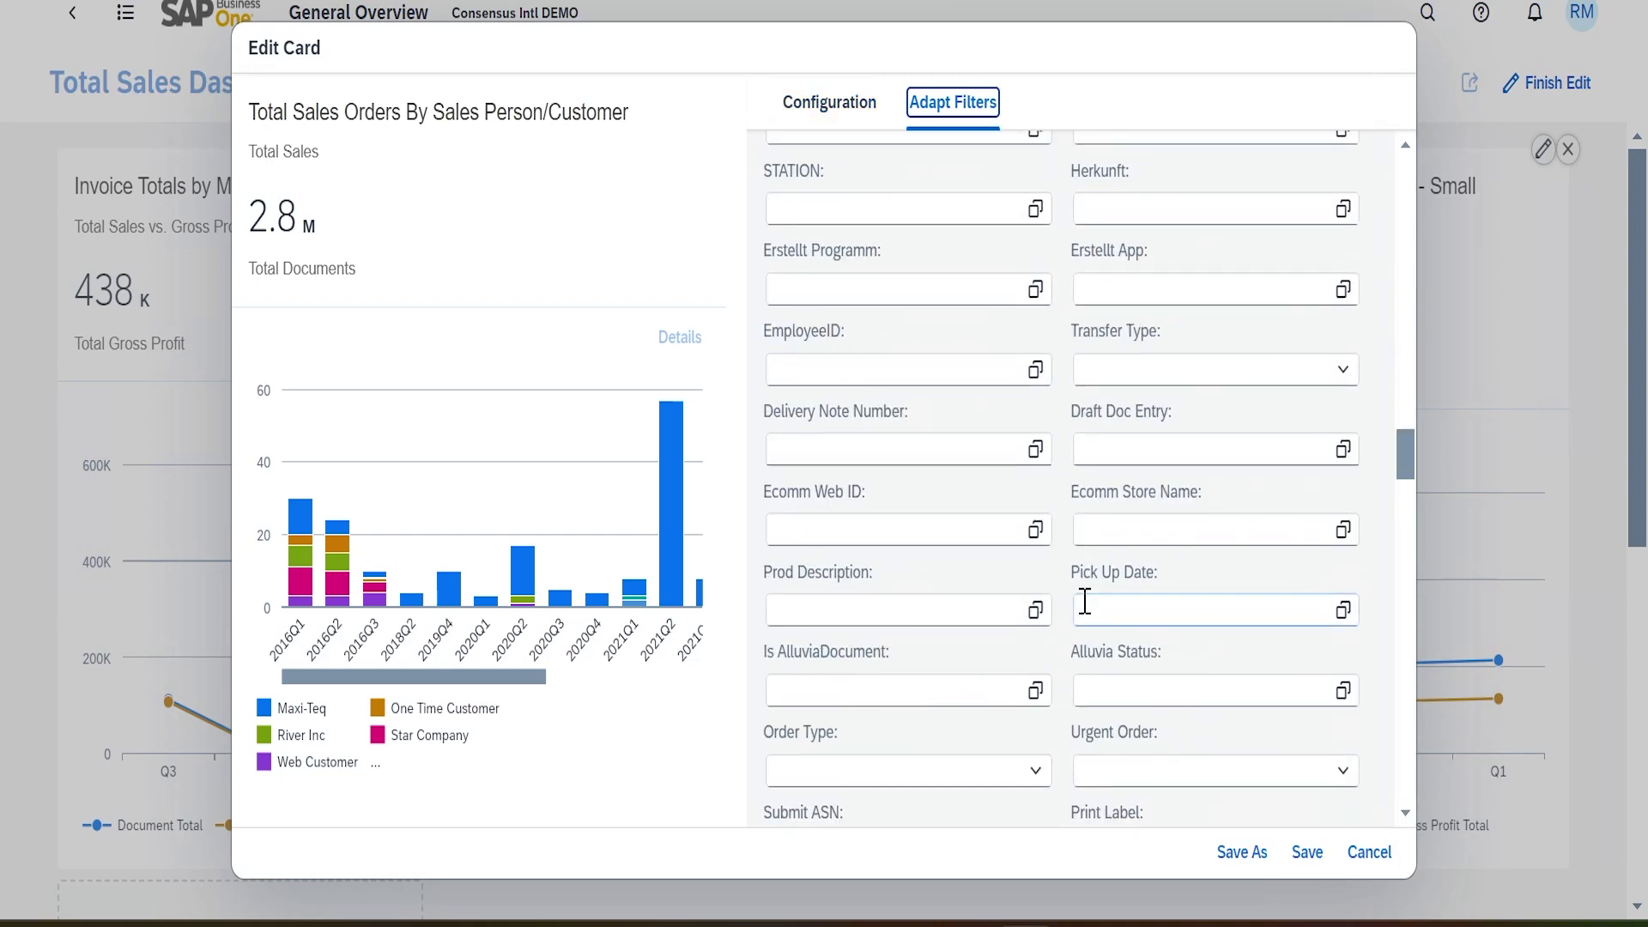
scroll(1089, 582, up, 20)
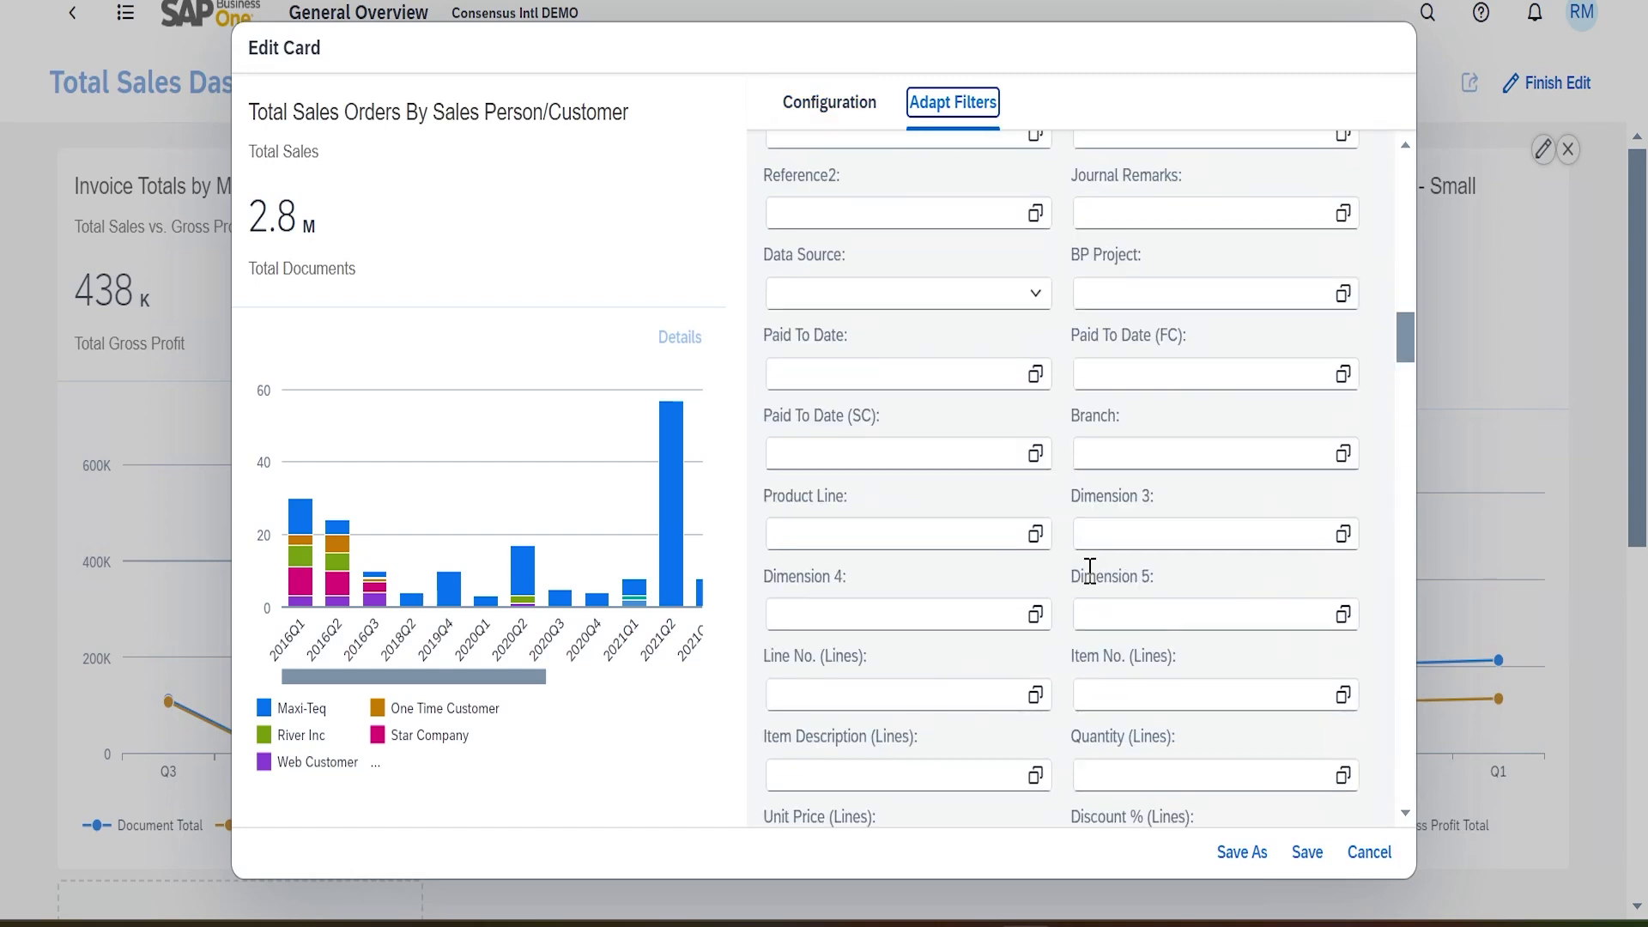
scroll(1110, 525, down, 20)
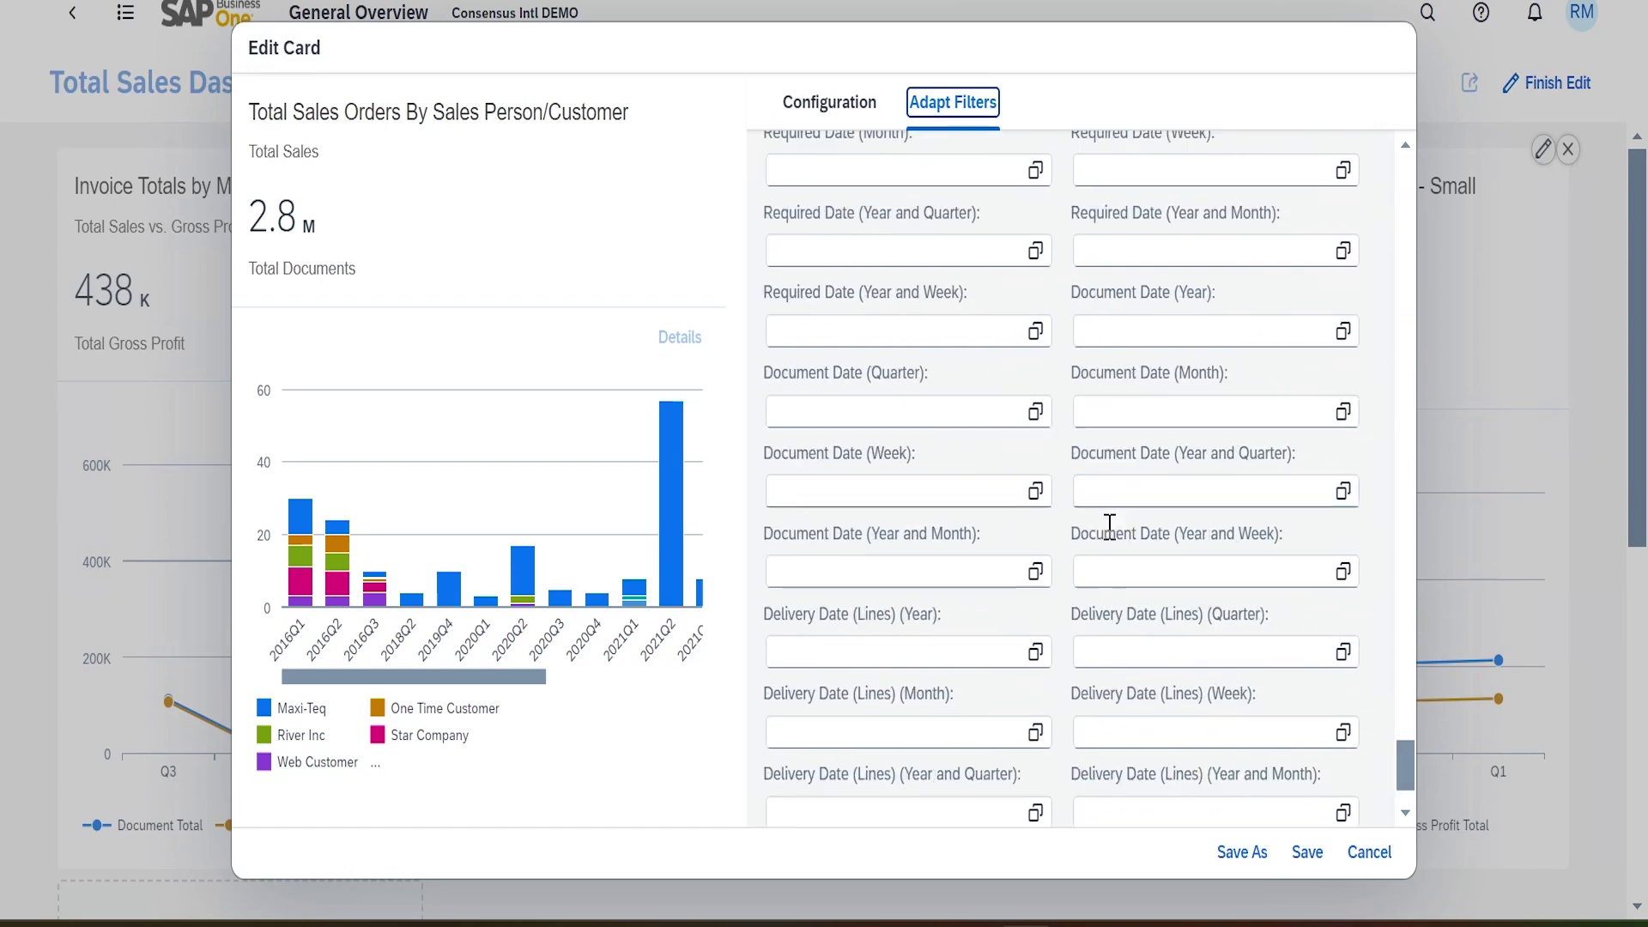
drag(1405, 773, 1307, 206)
scroll(1302, 249, up, 1)
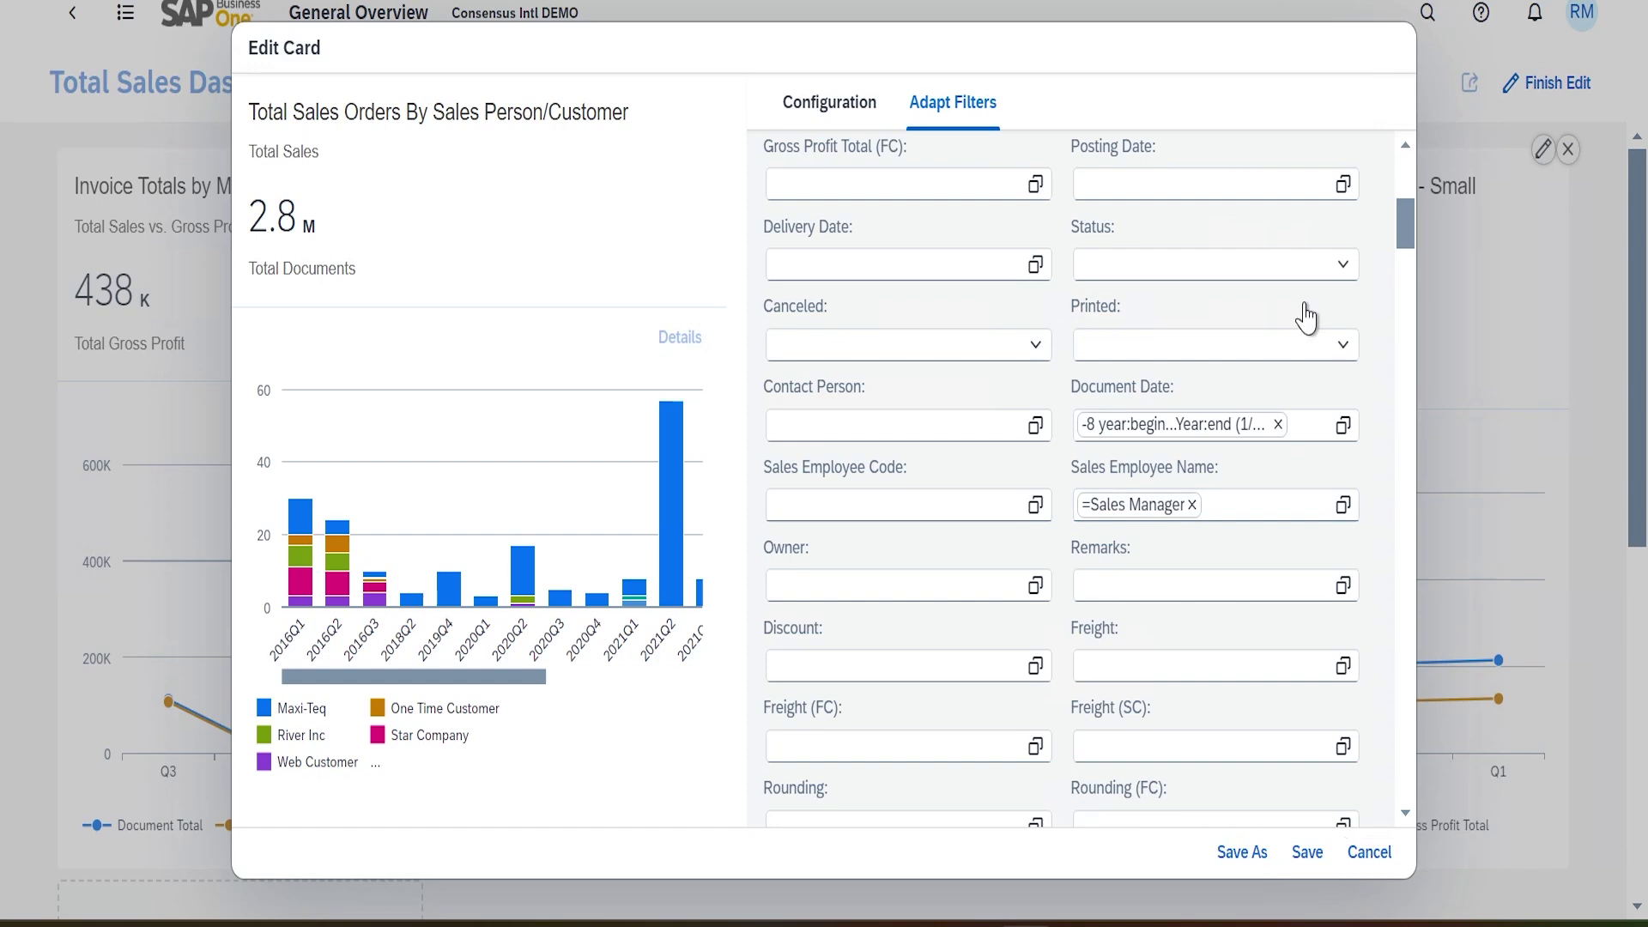
click(1307, 853)
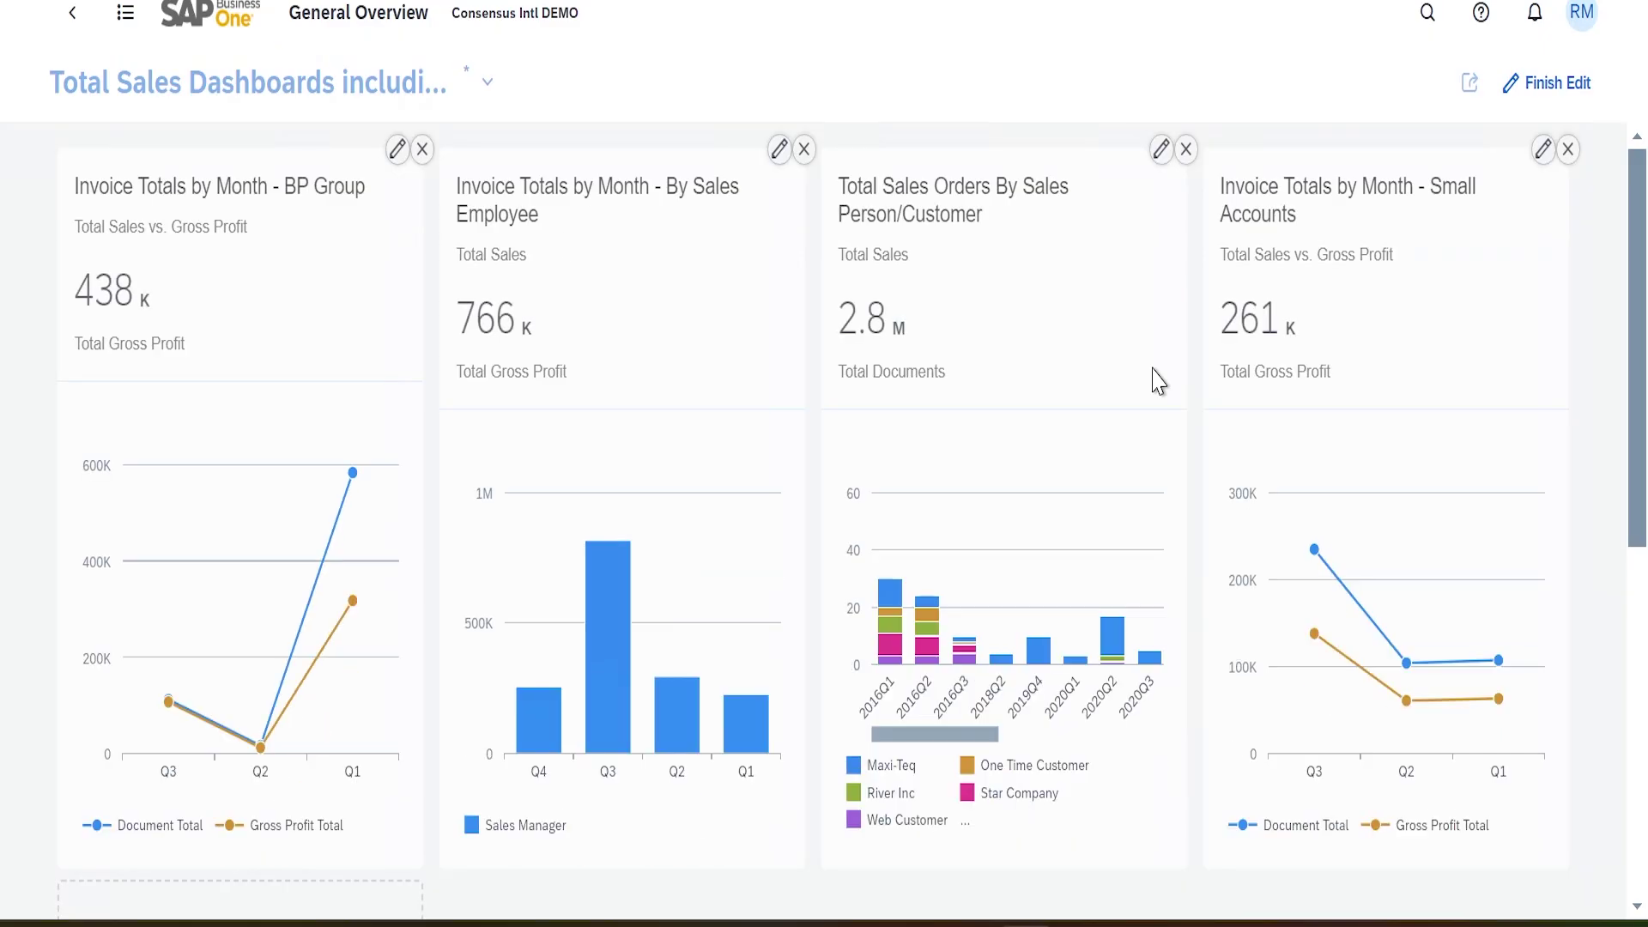
Finish dashboard editing, then open business partner Maxi-Teq (C20000) from the Business Partners list
click(1571, 85)
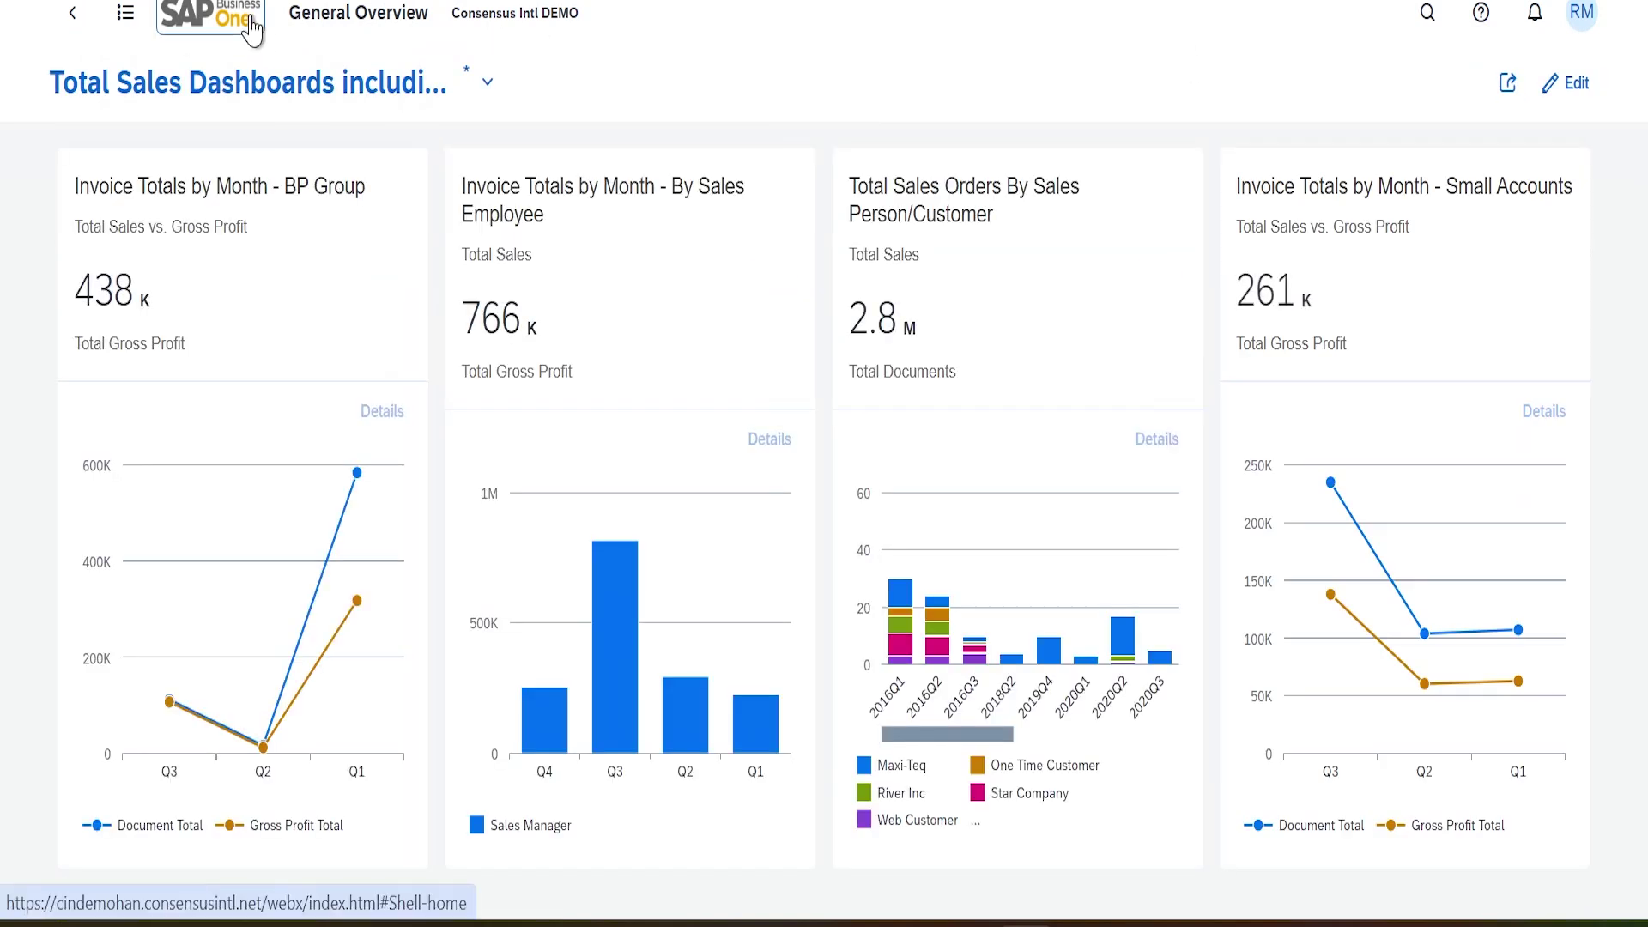
click(182, 24)
click(68, 82)
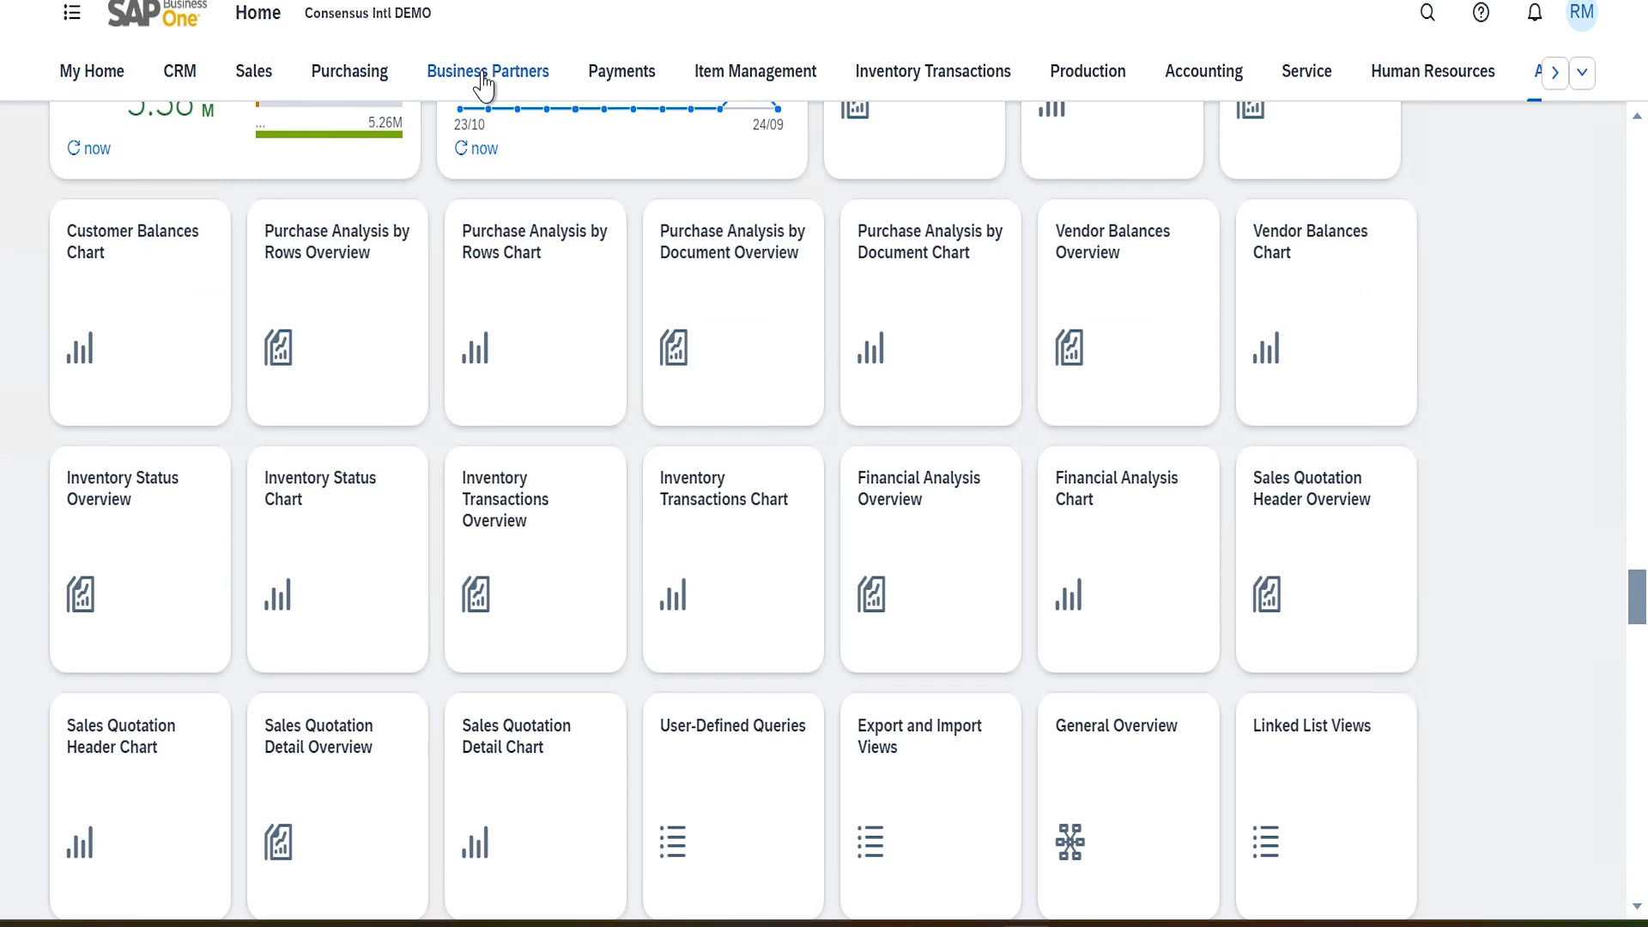
click(485, 81)
click(152, 256)
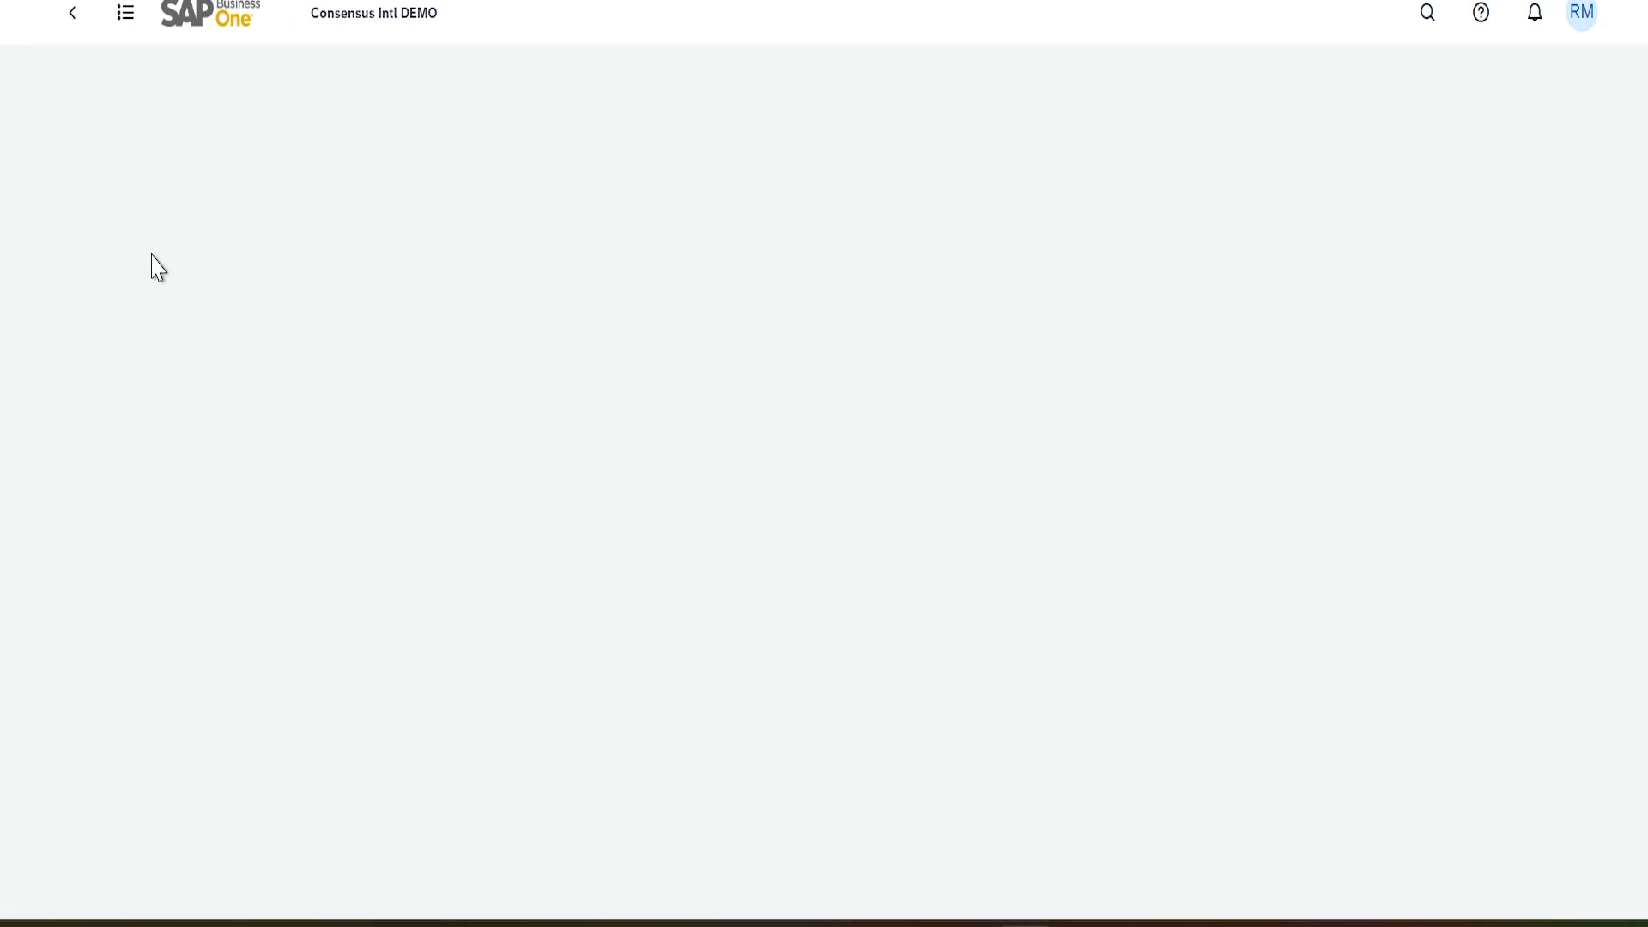
scroll(228, 544, down, 10)
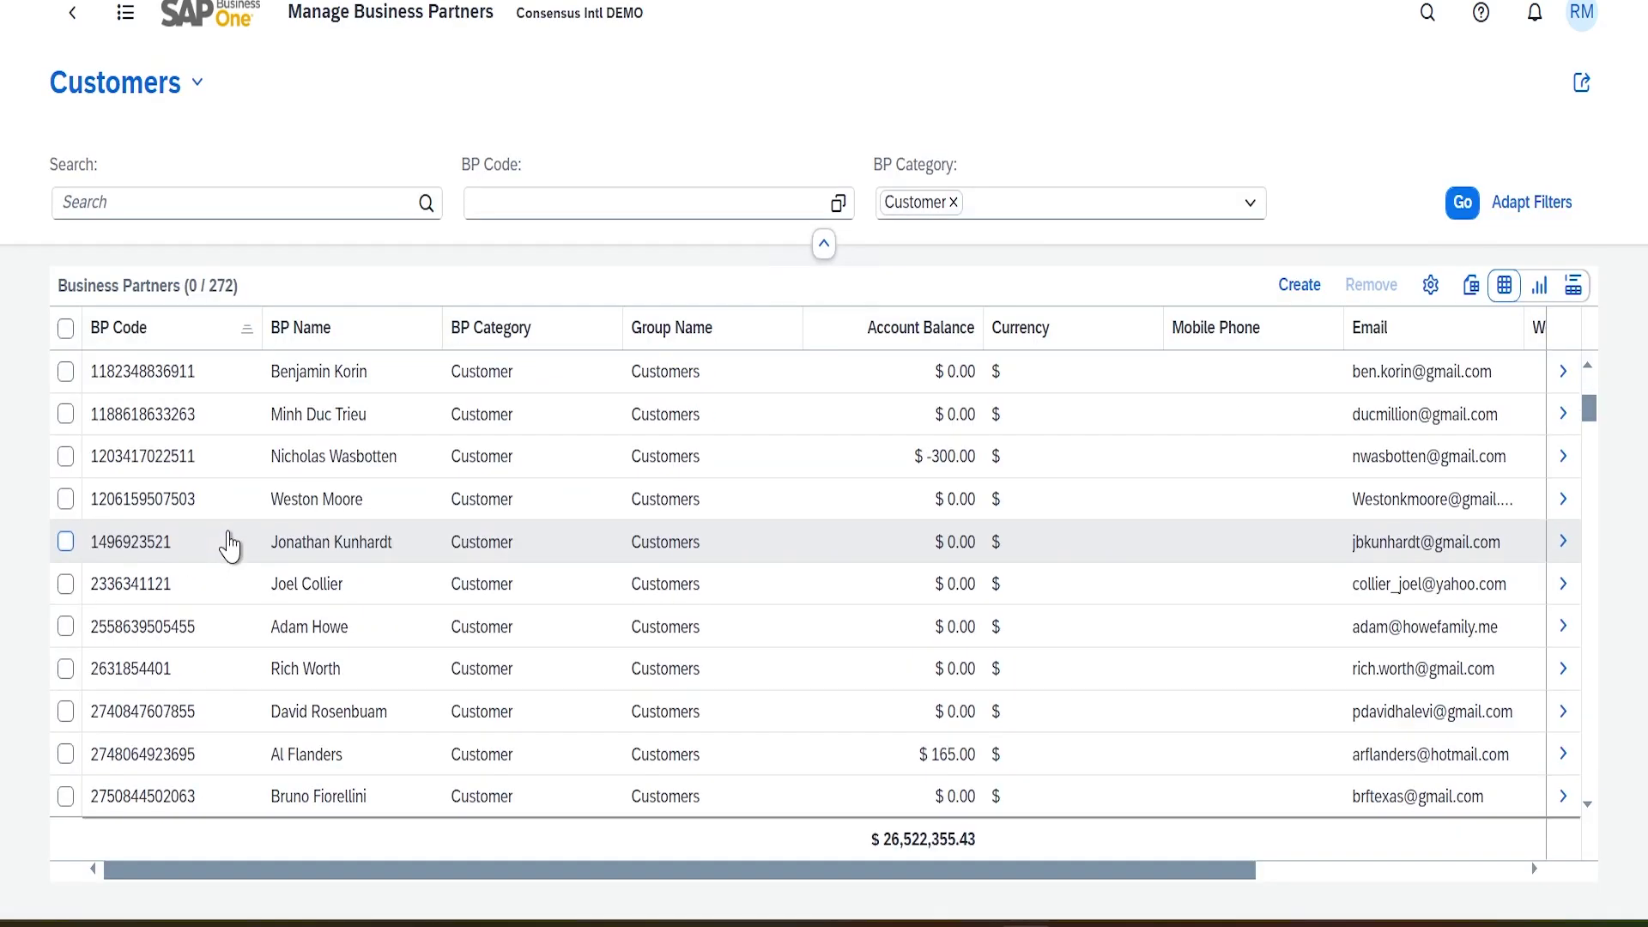
scroll(236, 530, down, 15)
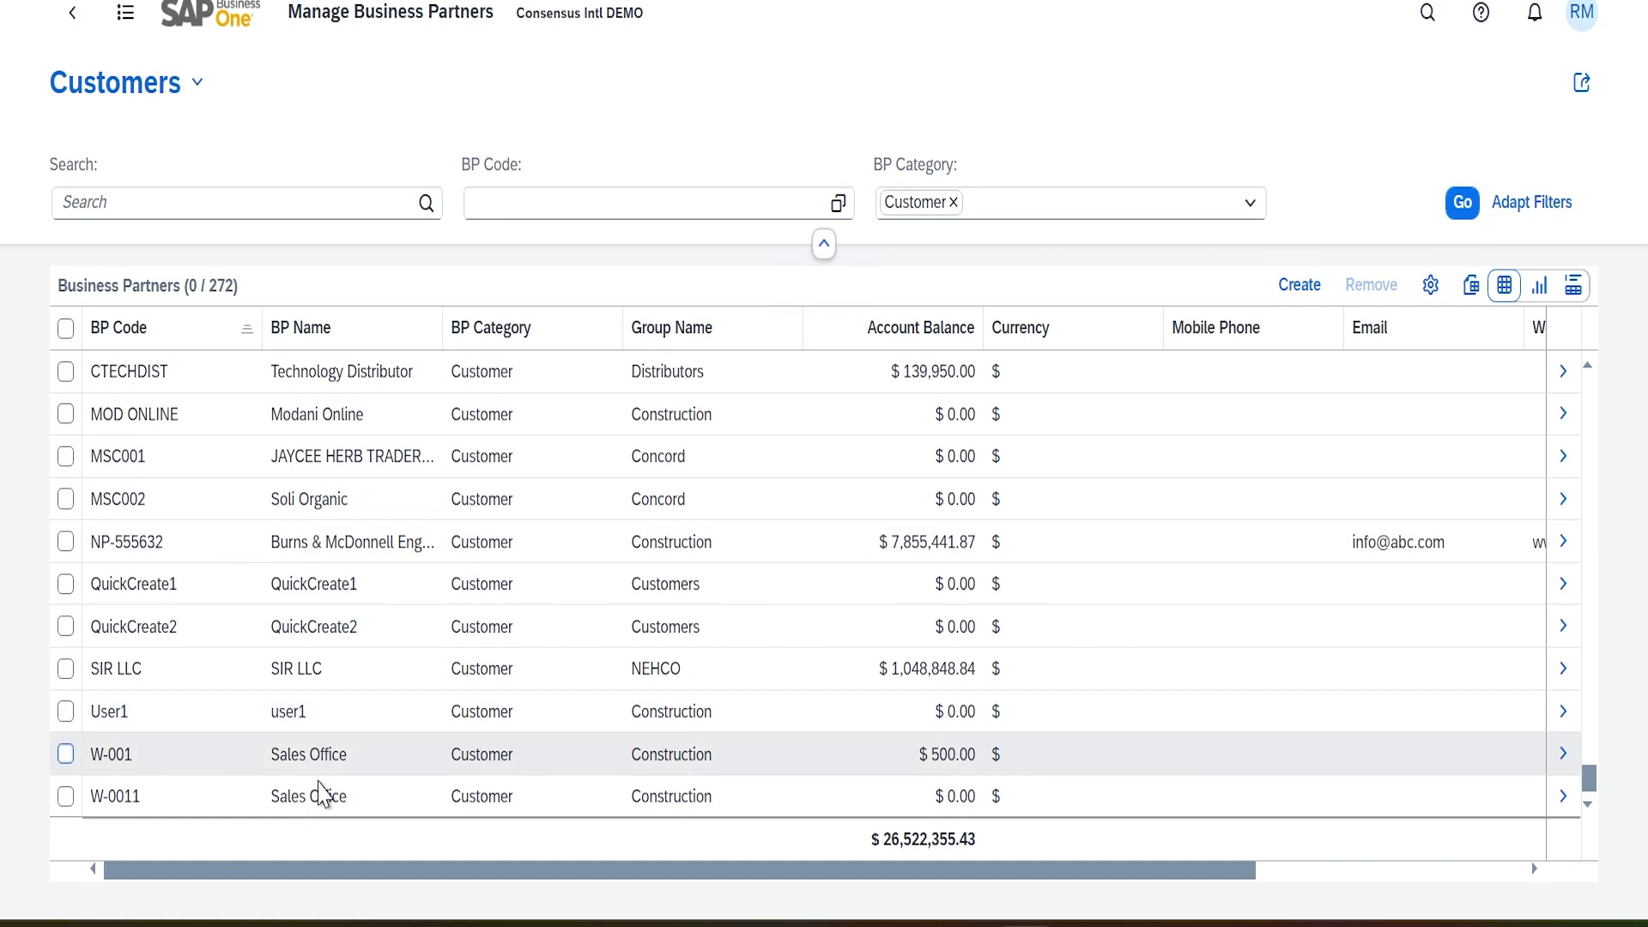
scroll(360, 661, up, 5)
click(306, 764)
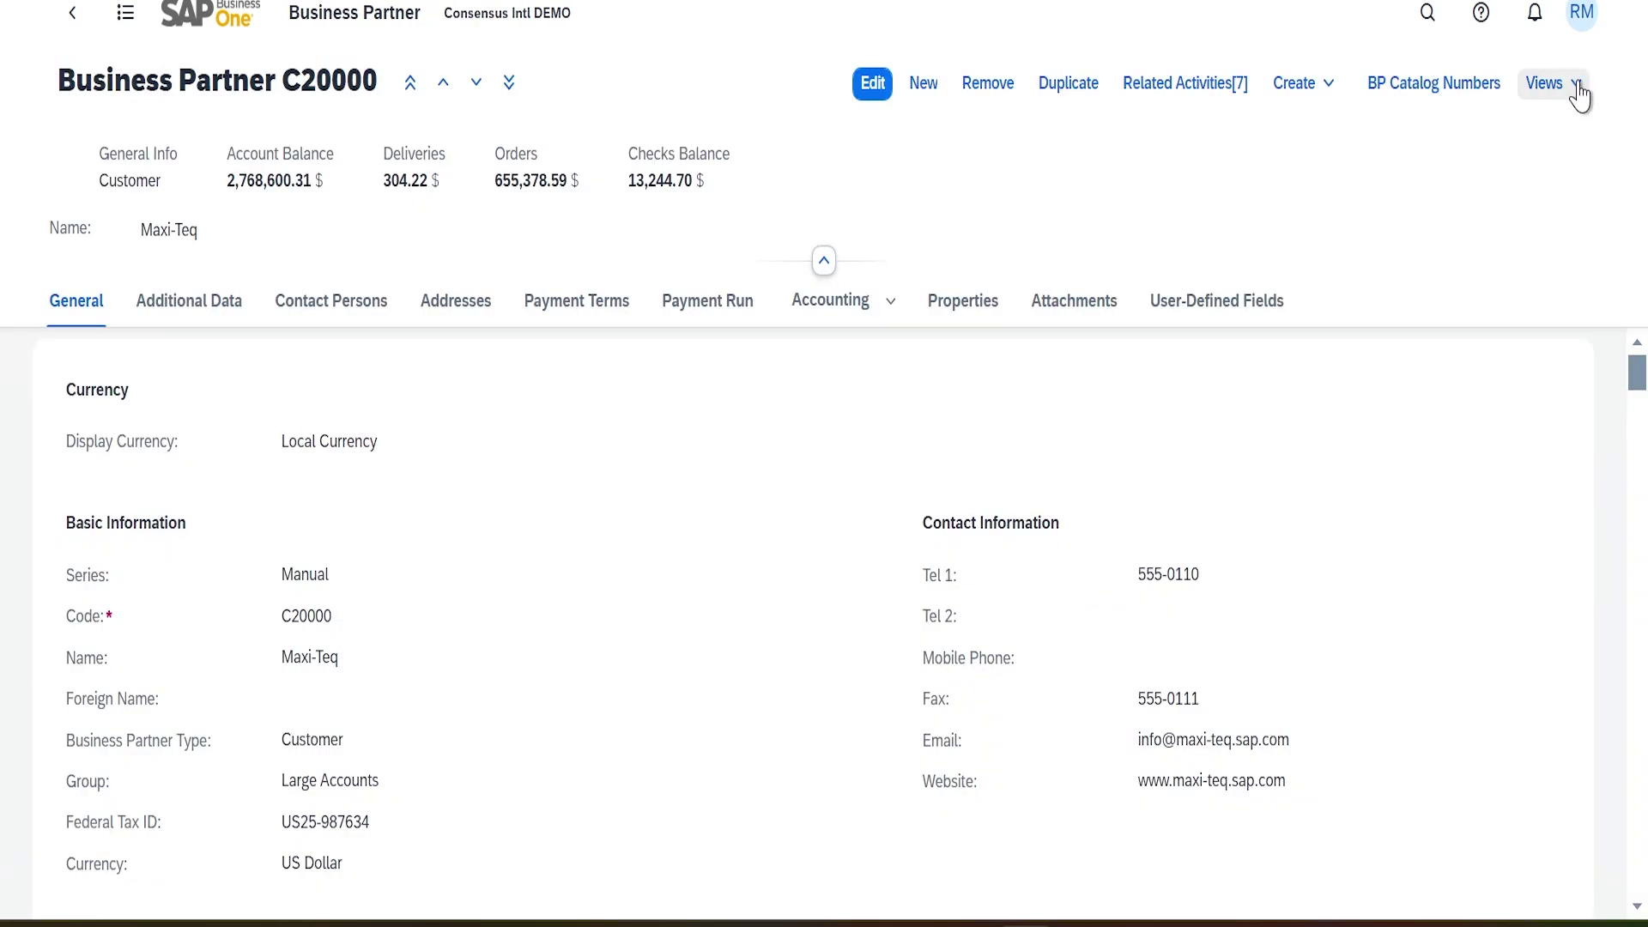
click(1571, 86)
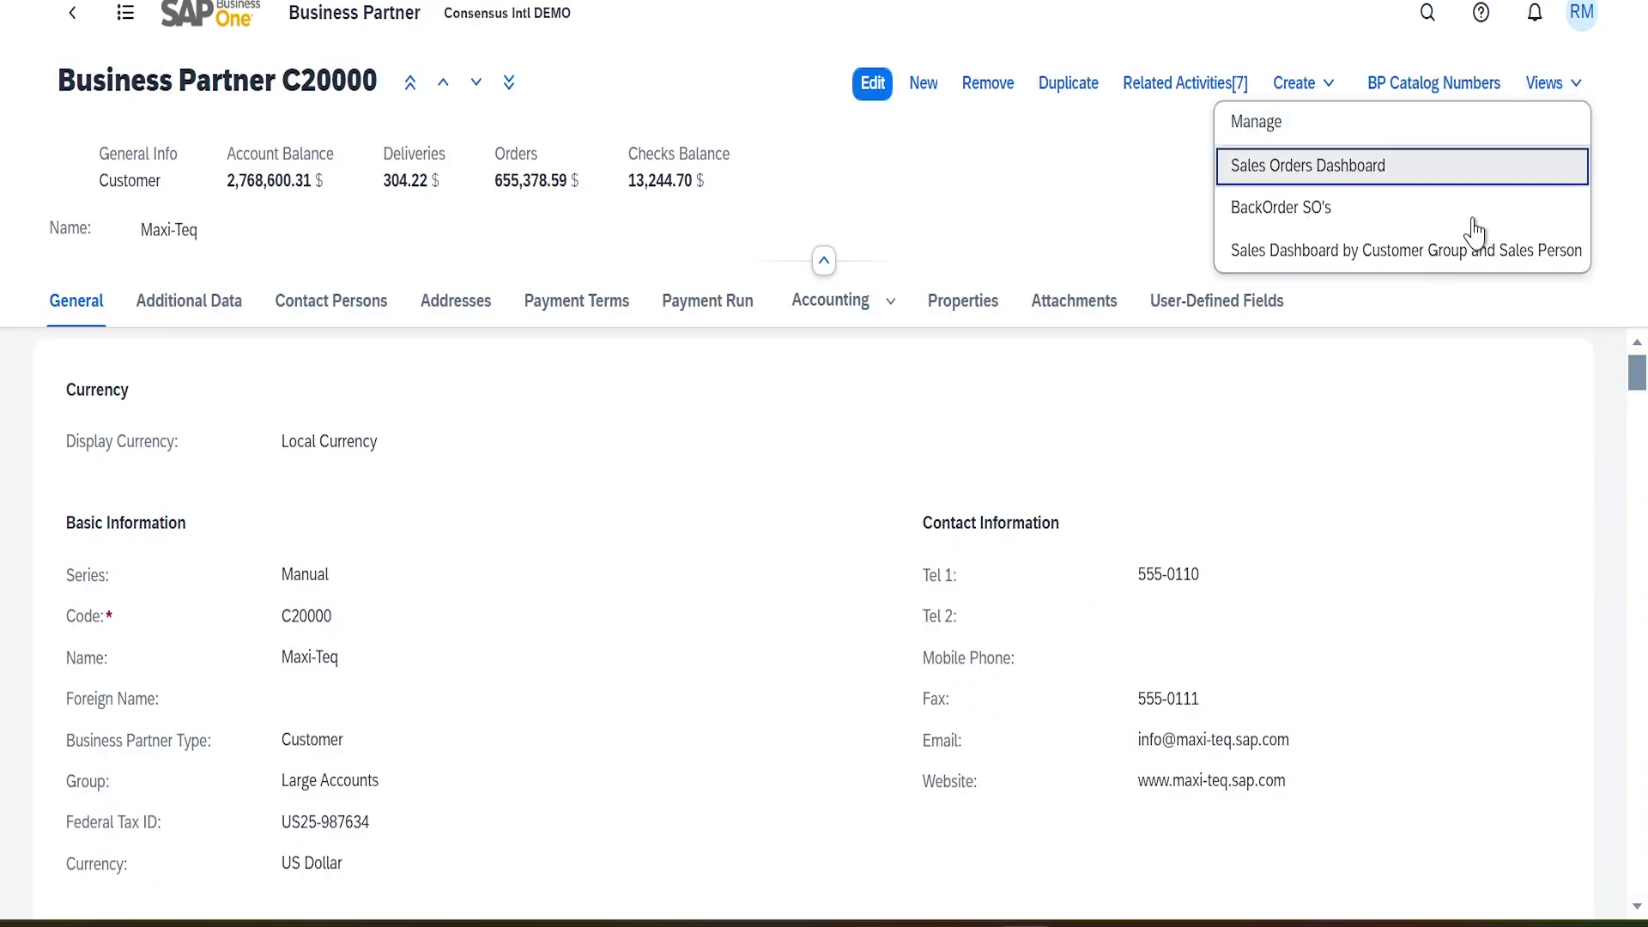
click(1299, 258)
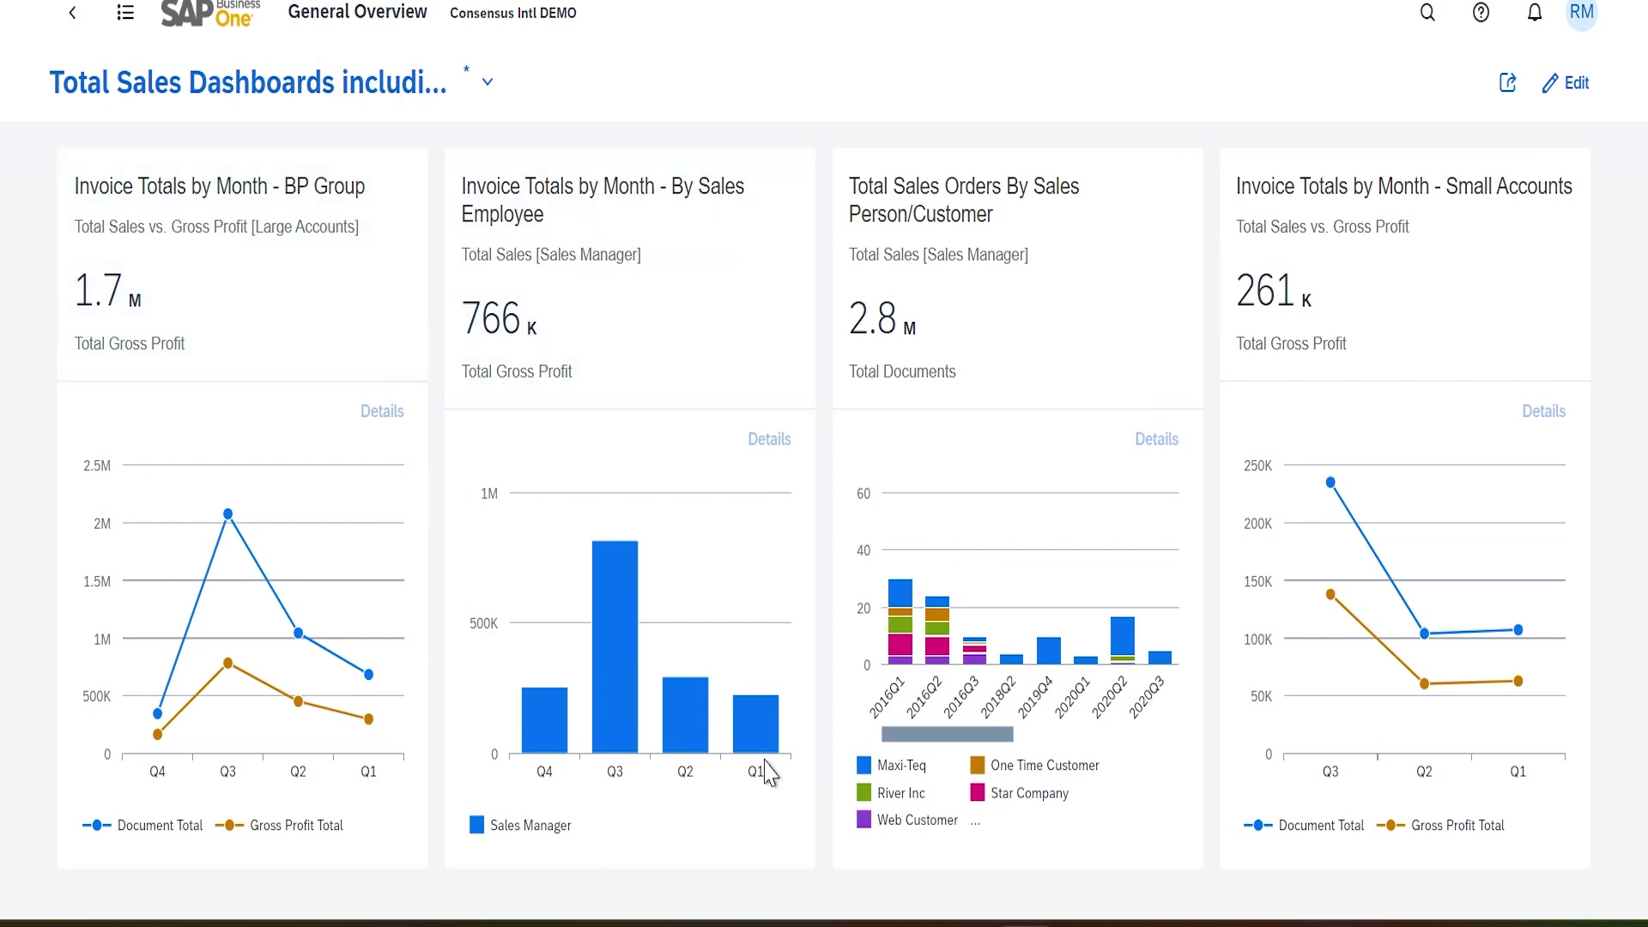
mouse_move(616, 663)
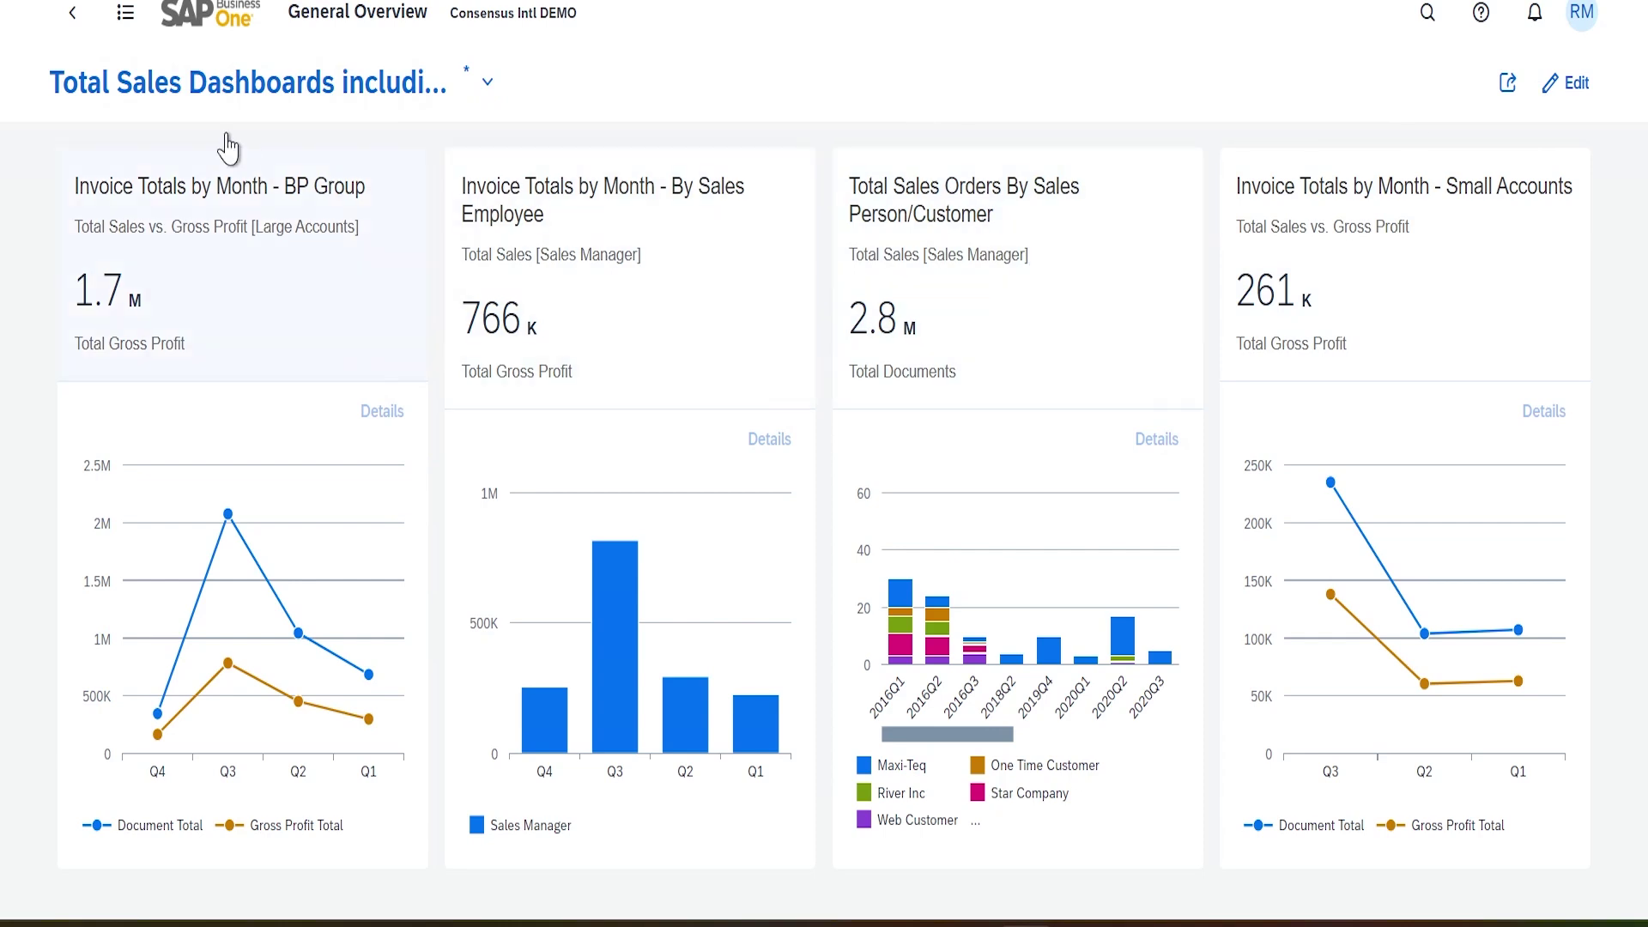
click(74, 13)
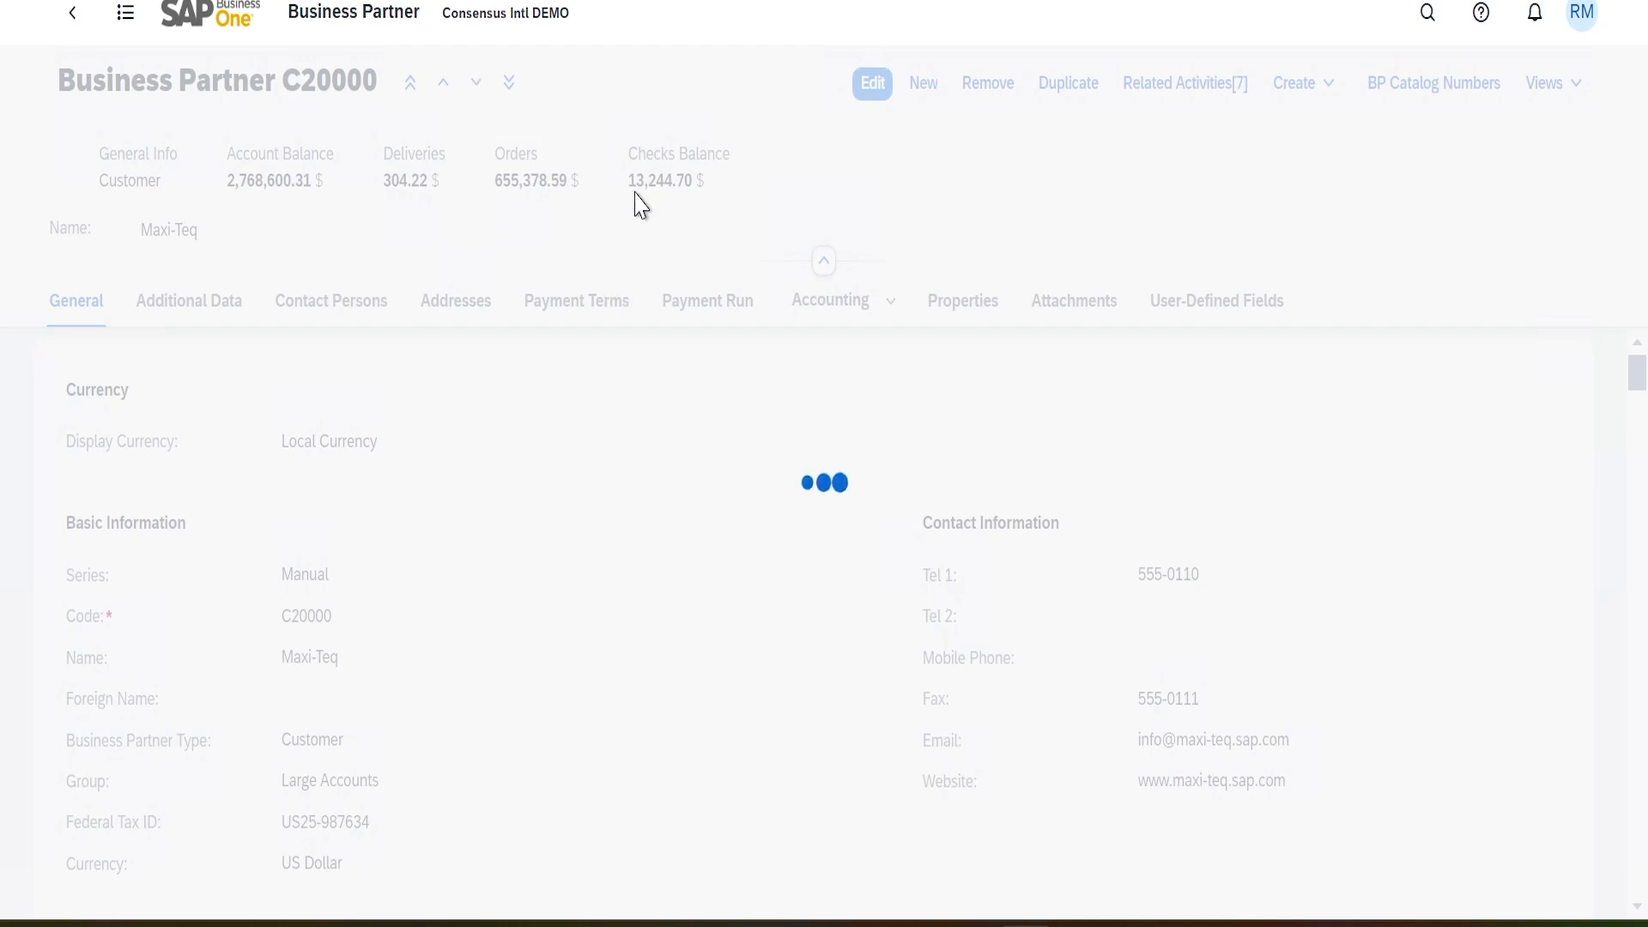
Move to Parameter Technology (C23900) and review its Sales Dashboard by Customer Group and Sales Person
click(477, 82)
click(1553, 84)
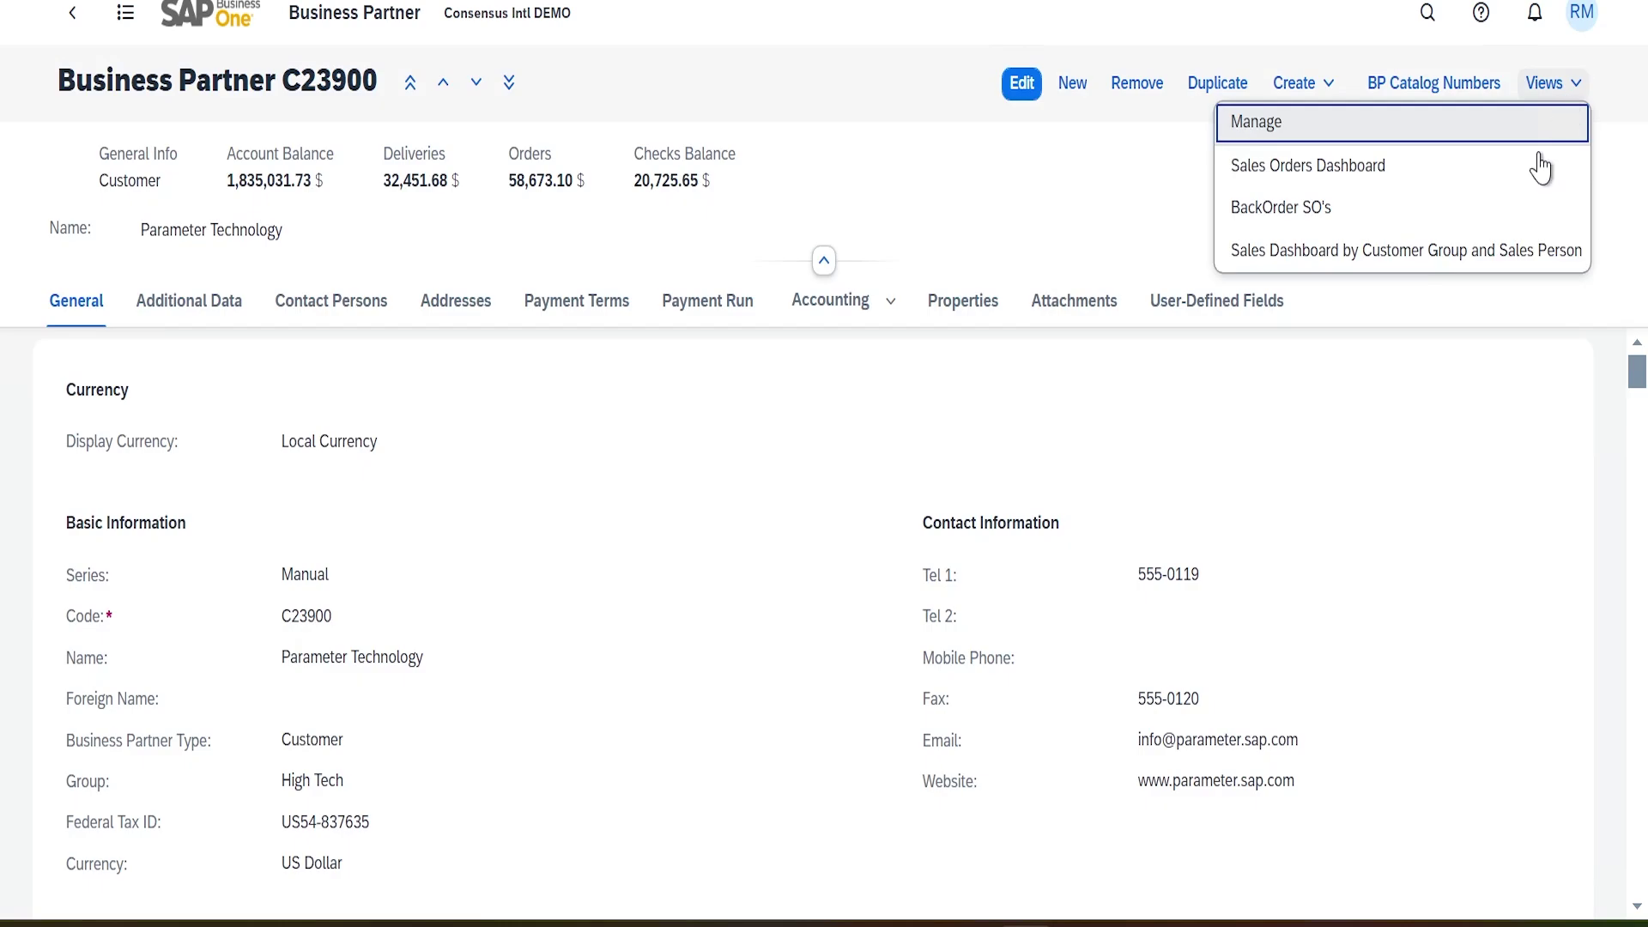
click(1501, 251)
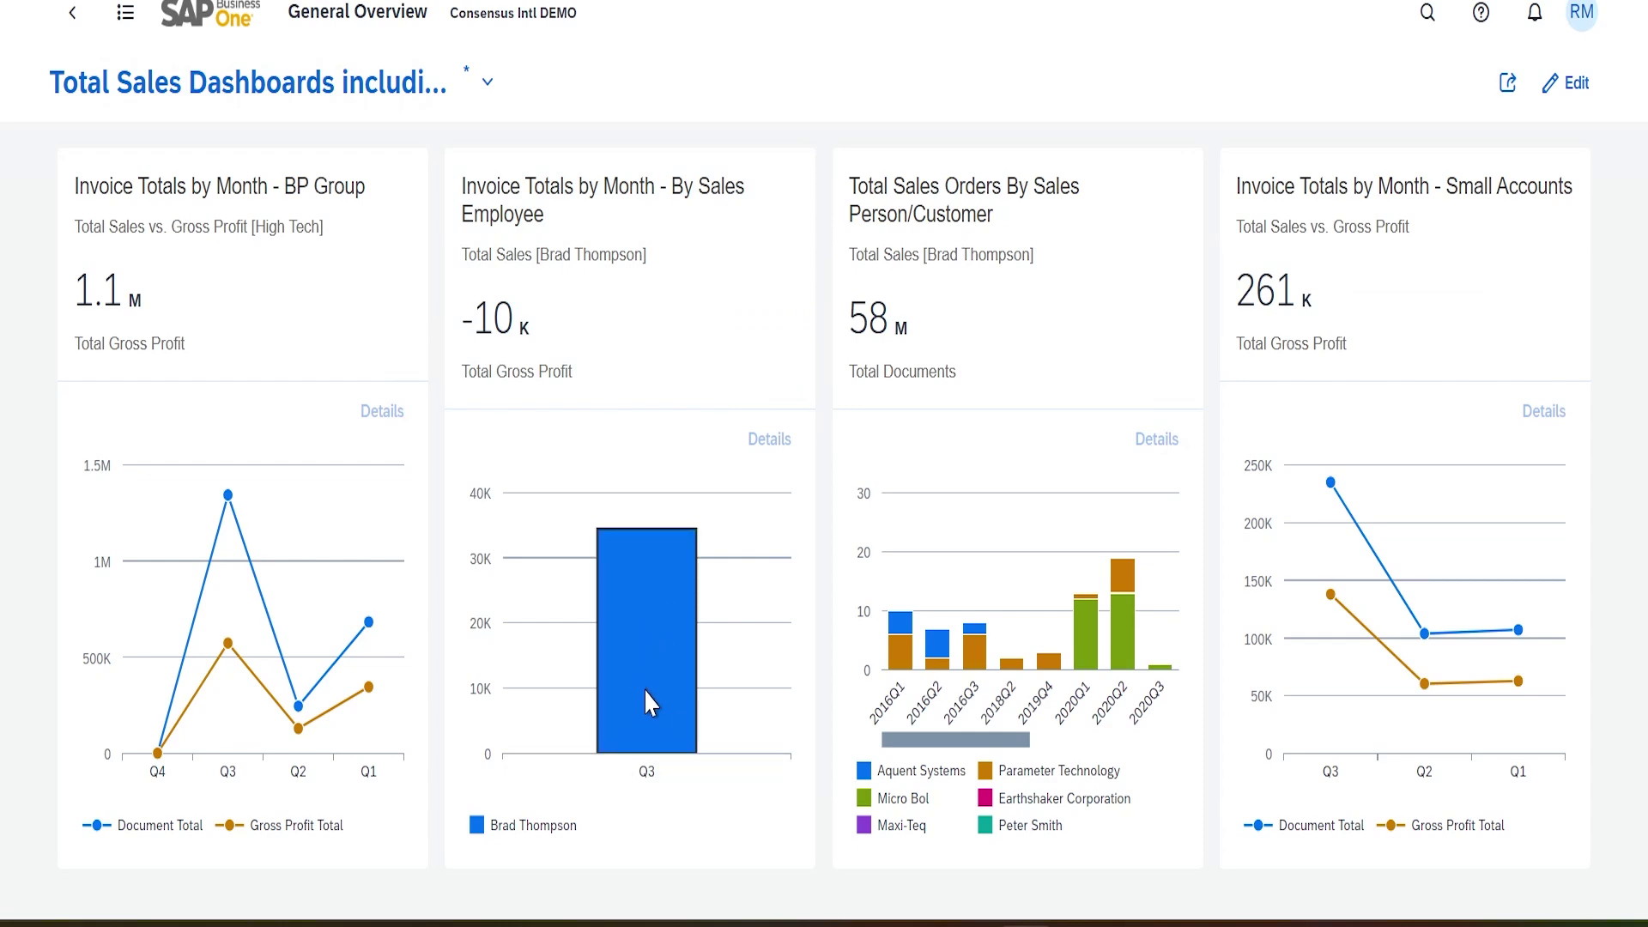
mouse_move(668, 636)
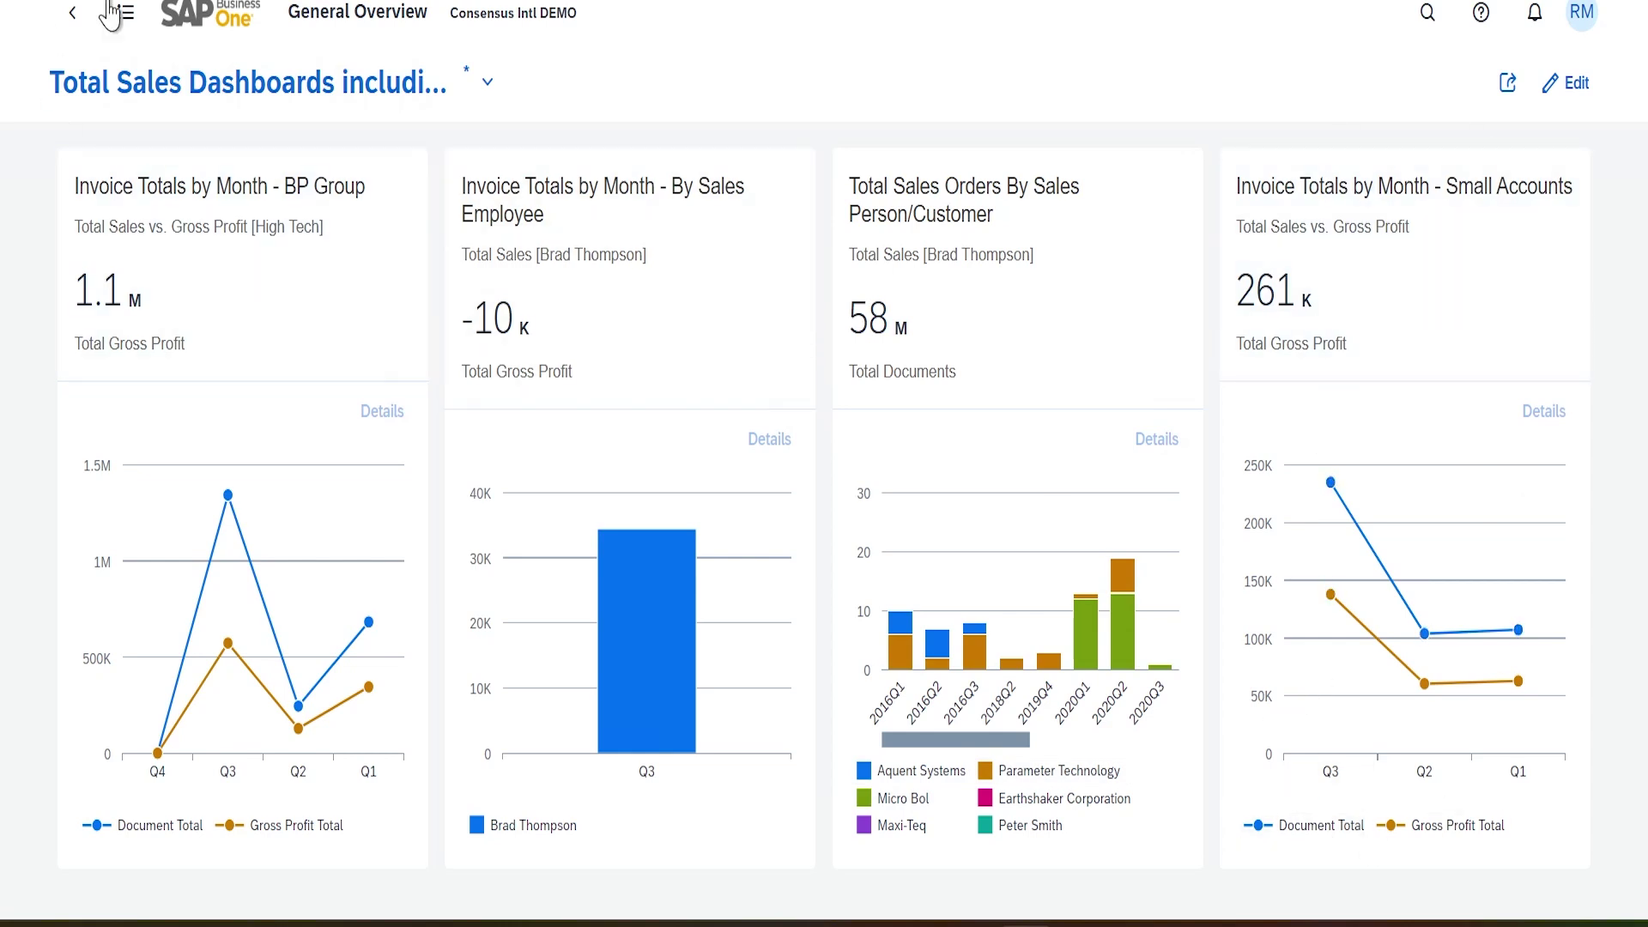
click(72, 14)
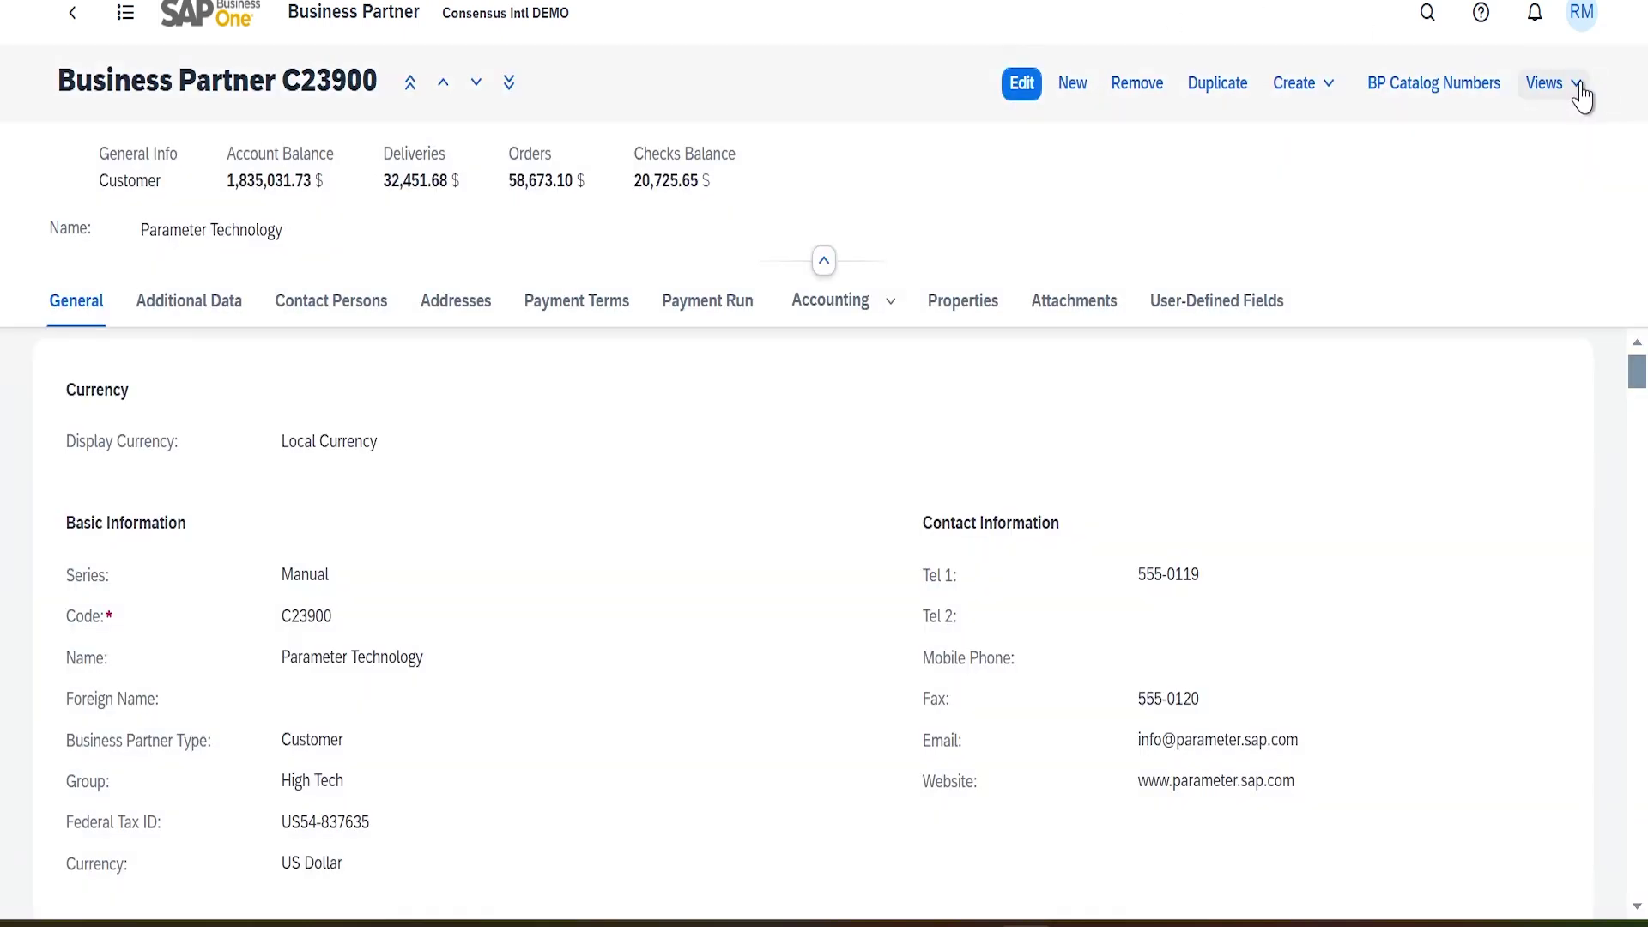
Open linked list view management and select the Sales Dashboard by Customer Group and Sales Person link
click(1566, 83)
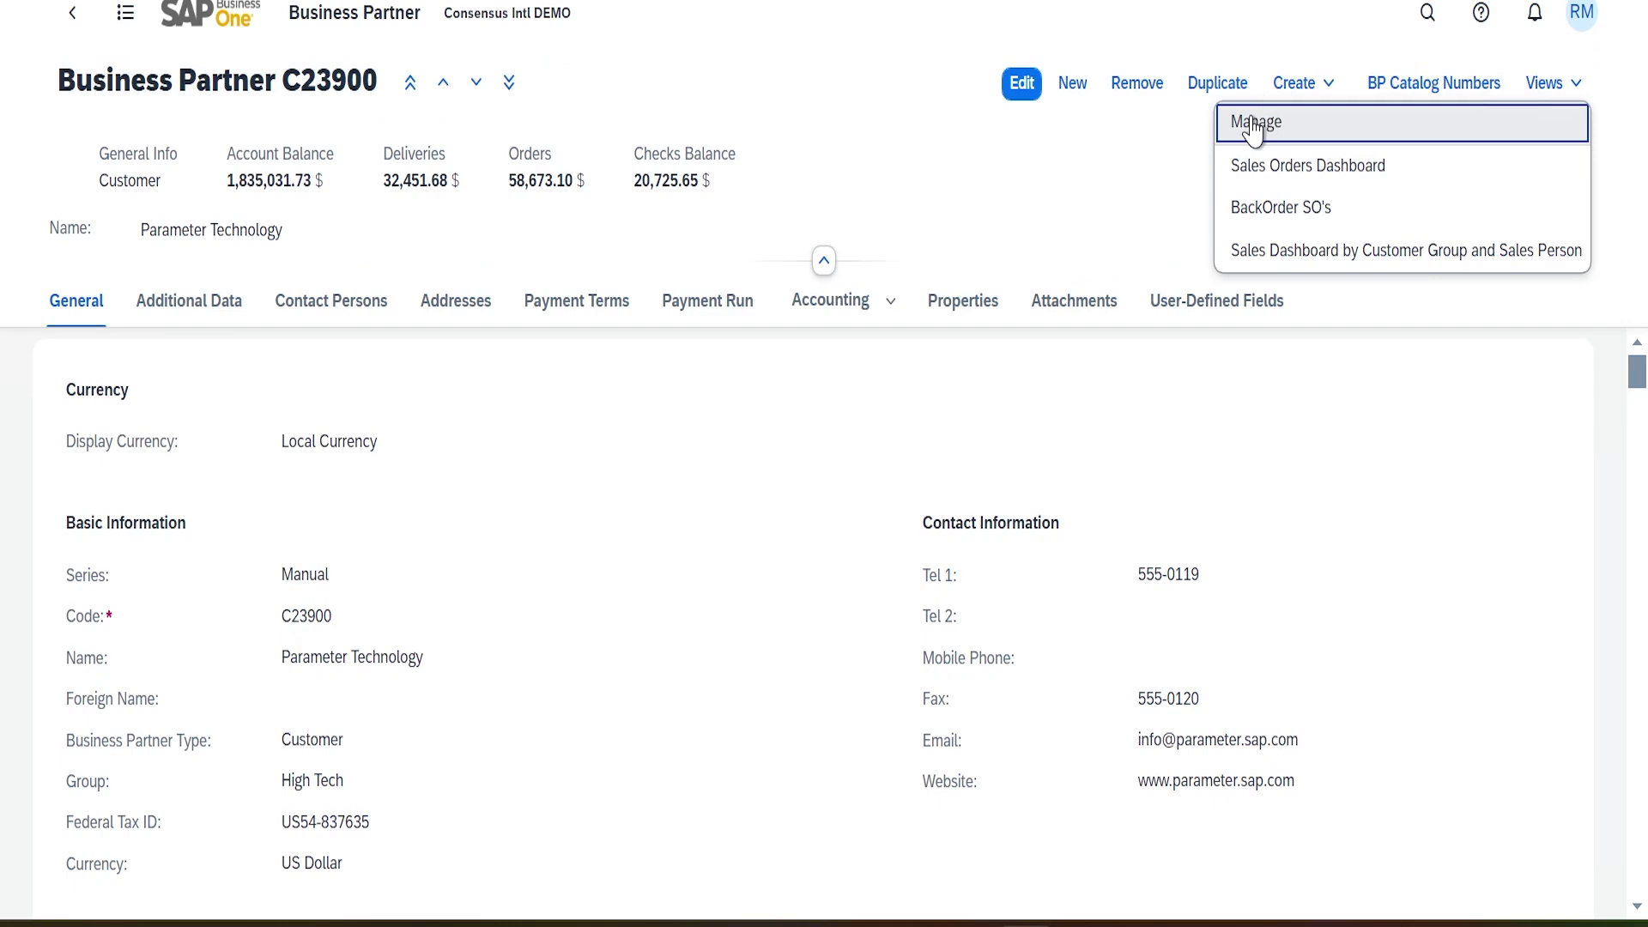
click(1253, 129)
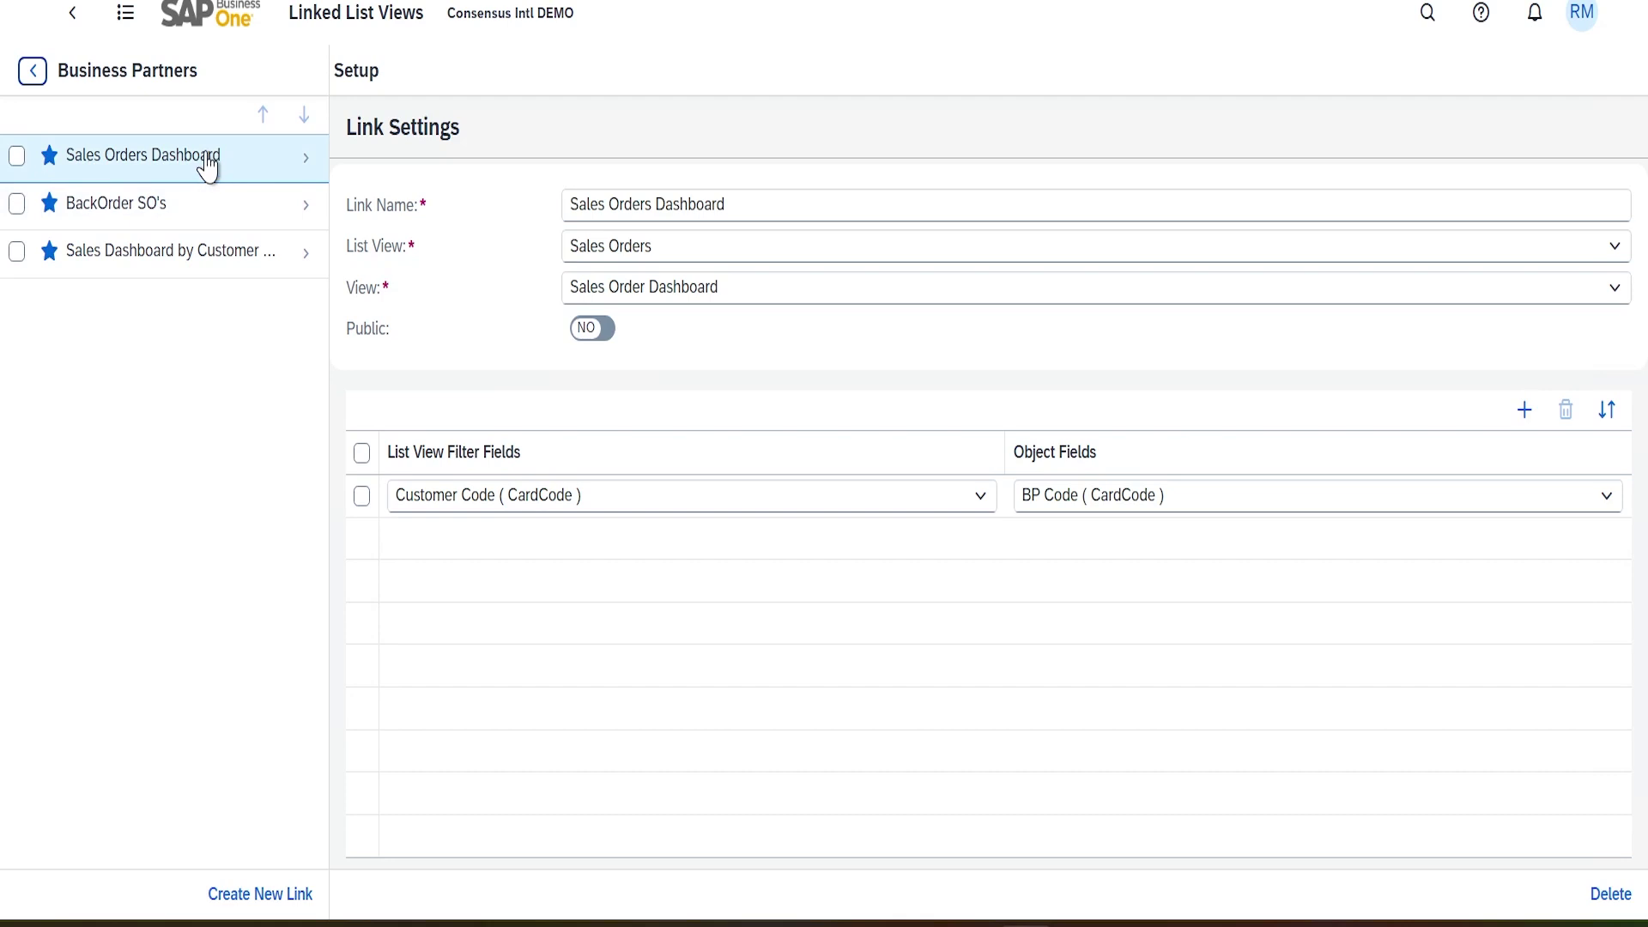
click(186, 266)
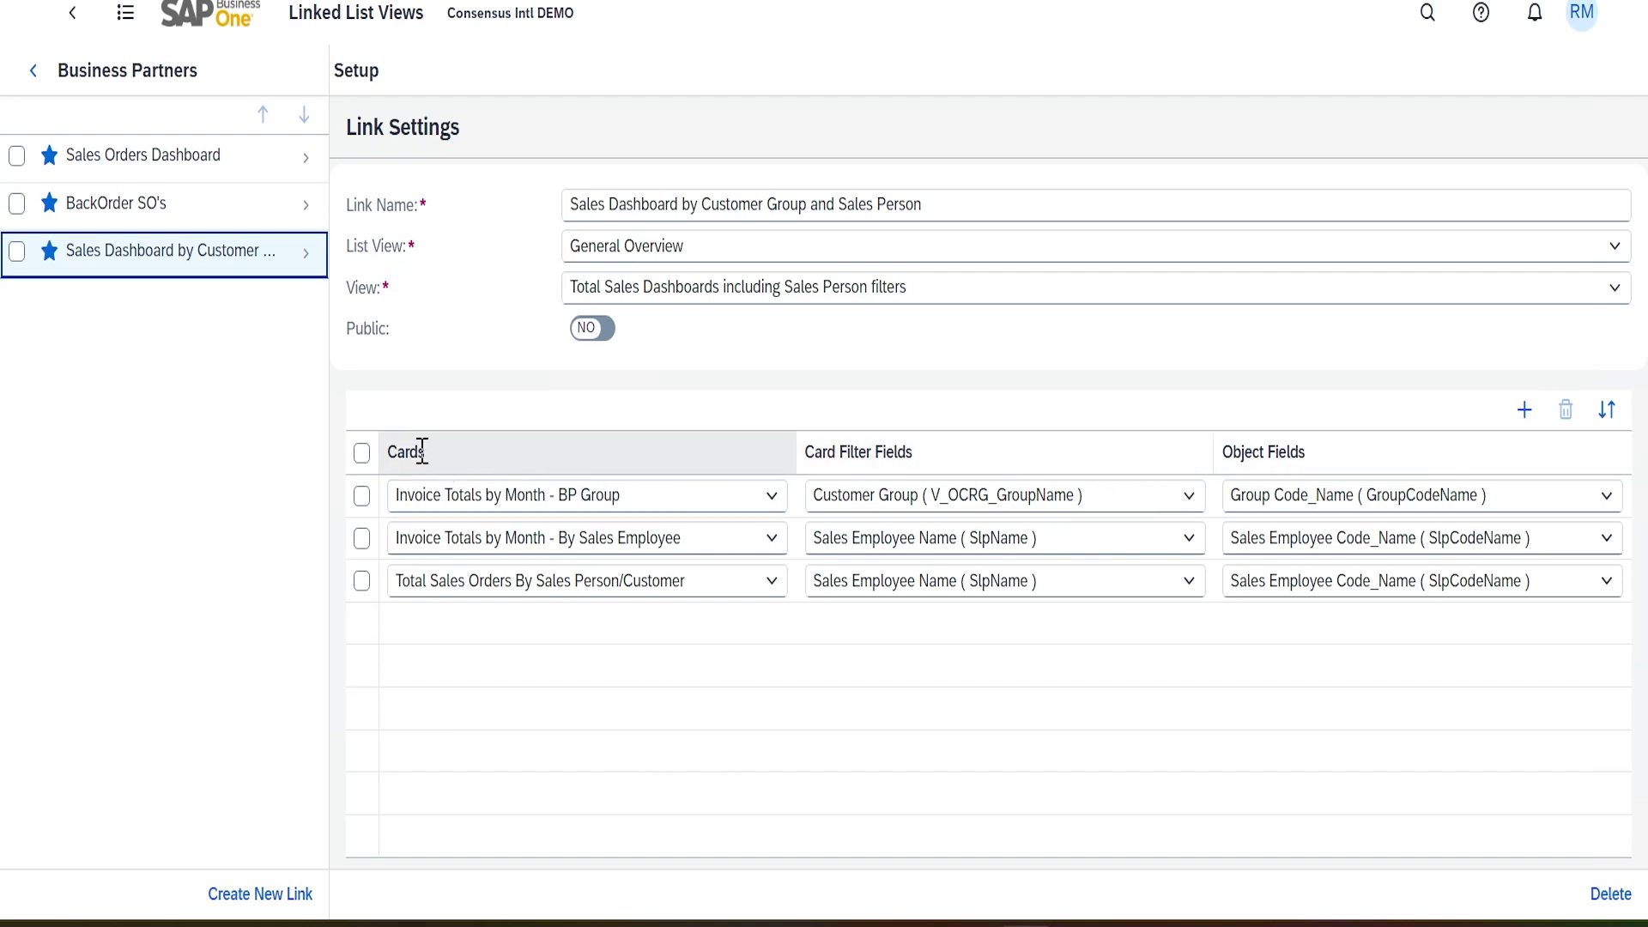
Look through the dashboard card list without linking any, then leave the Business Partners link settings
click(770, 496)
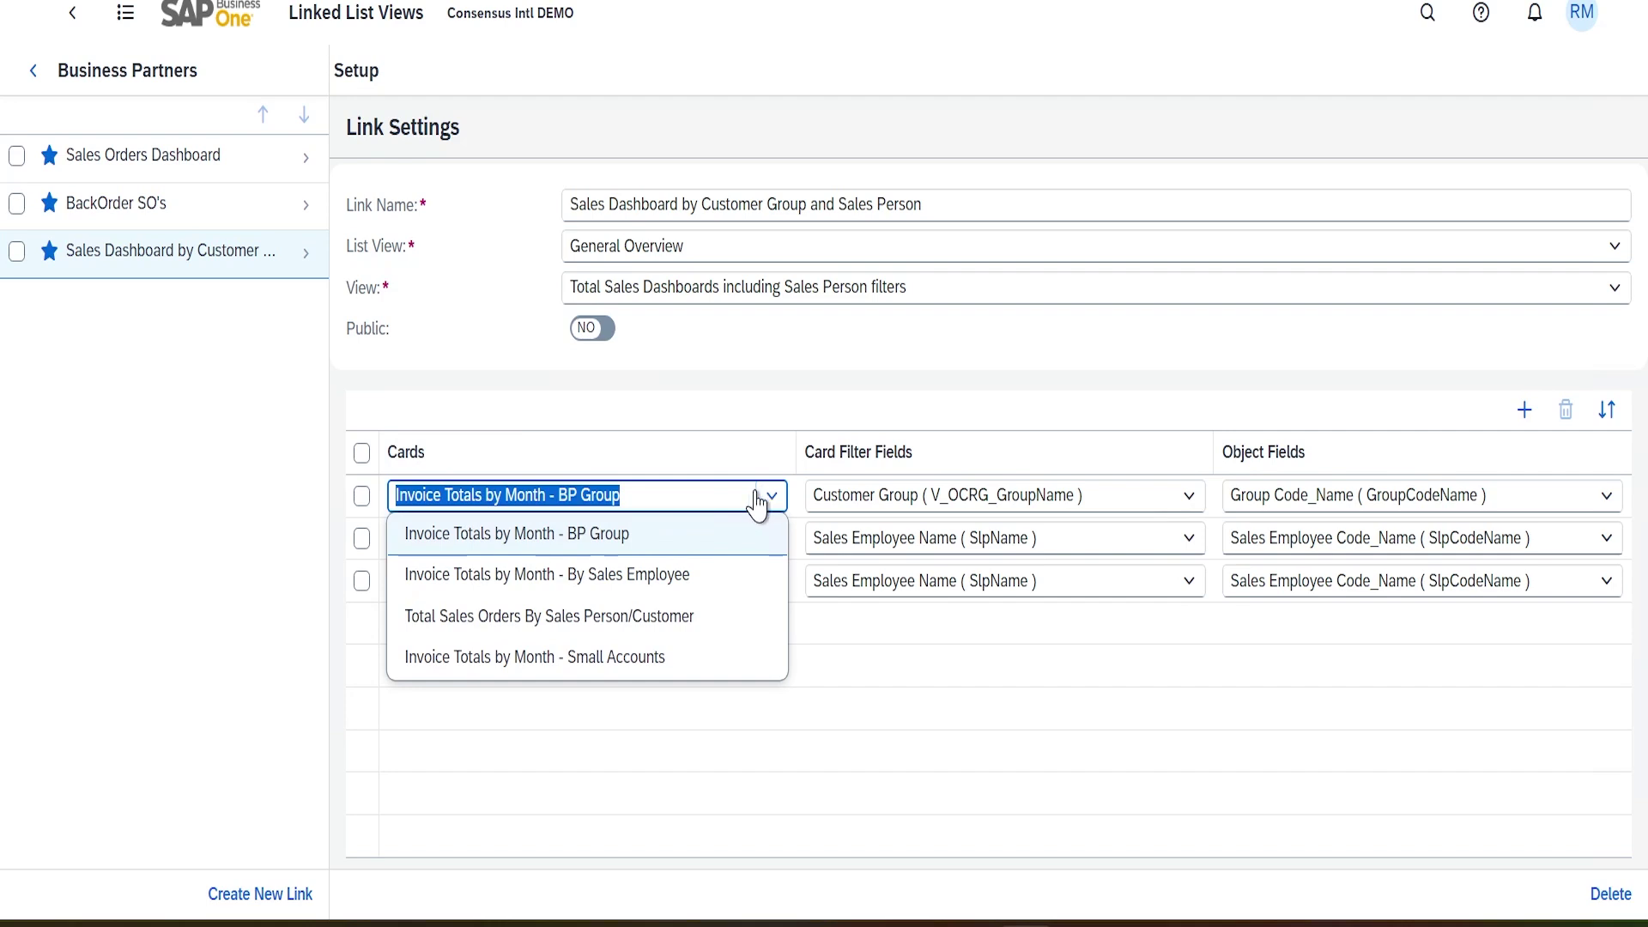
click(899, 403)
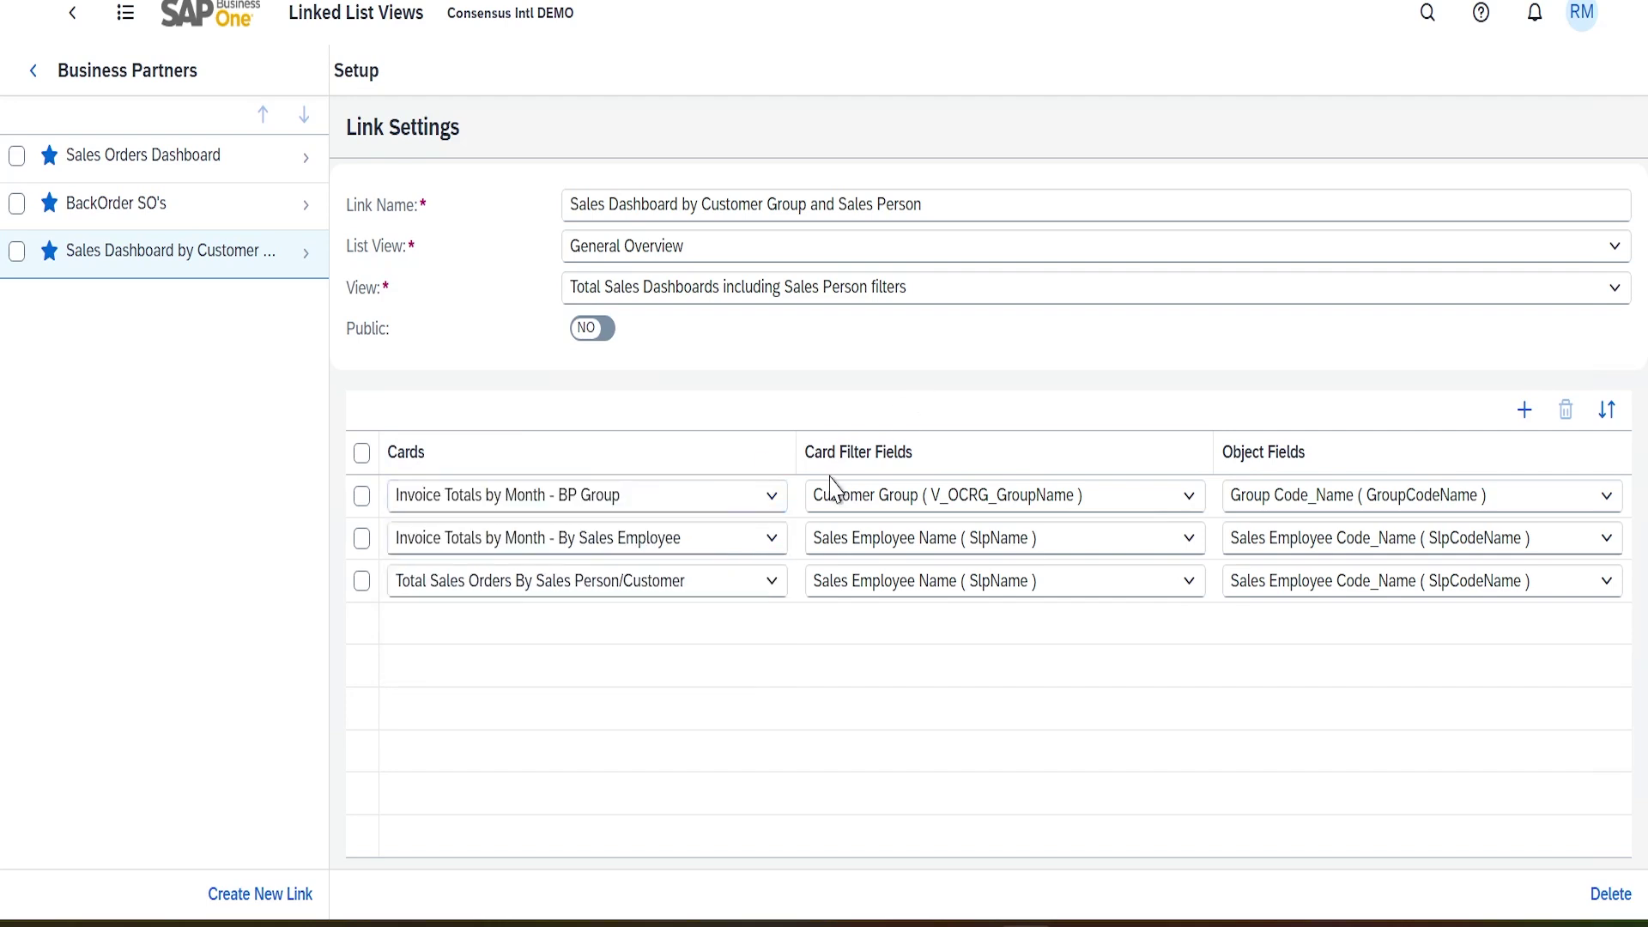
click(771, 497)
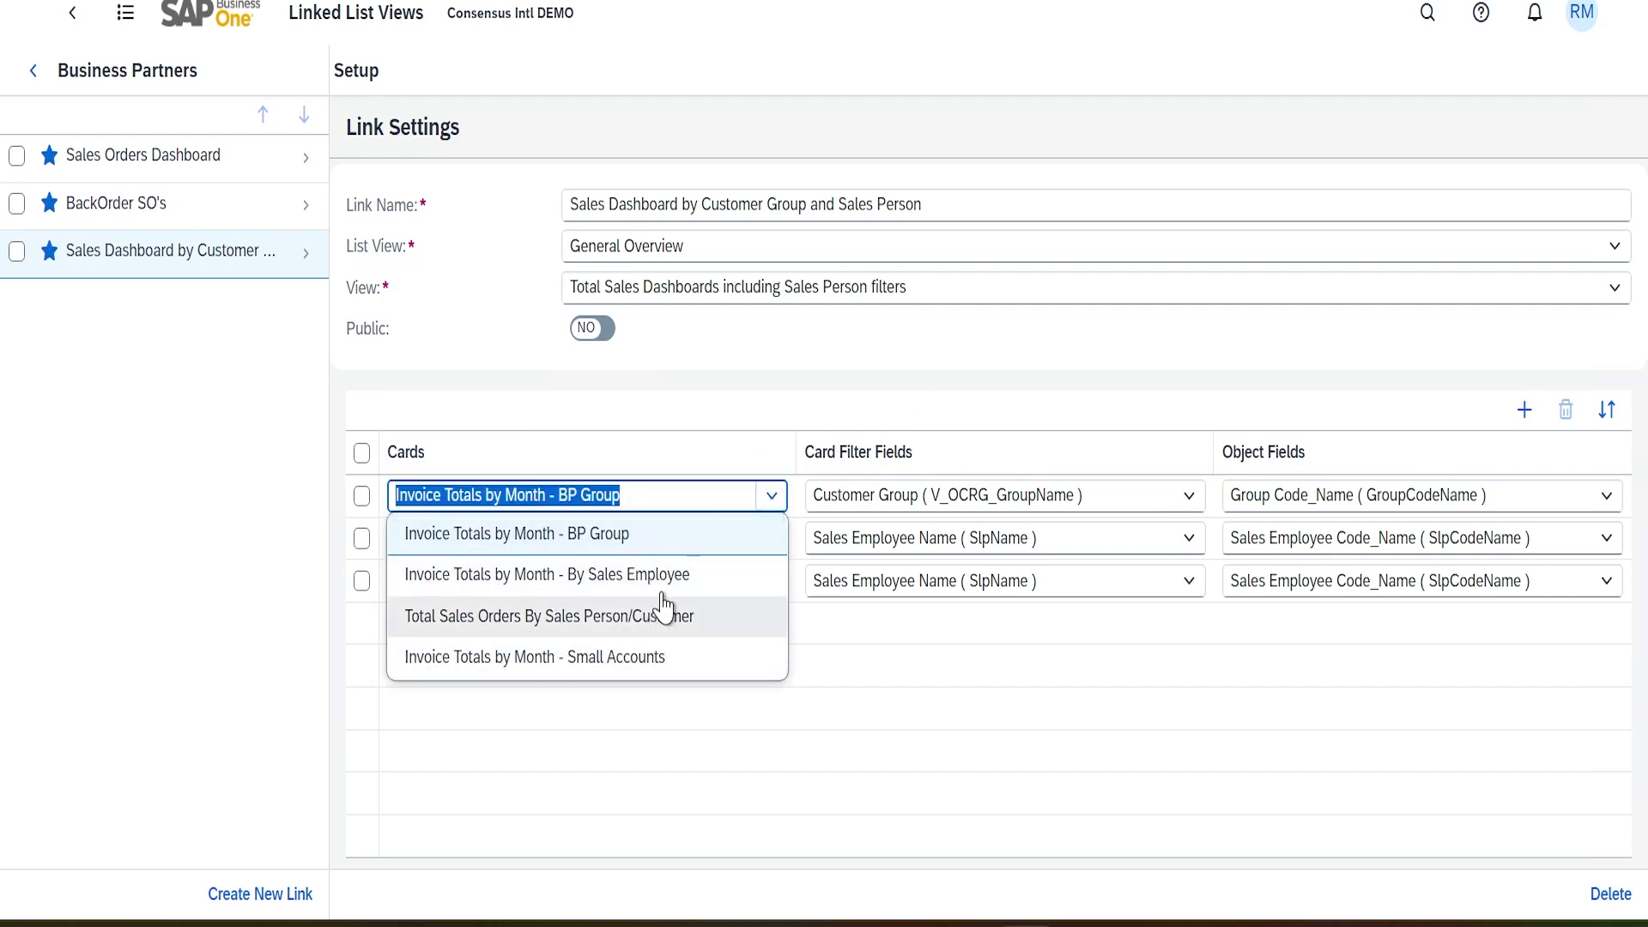
click(1113, 375)
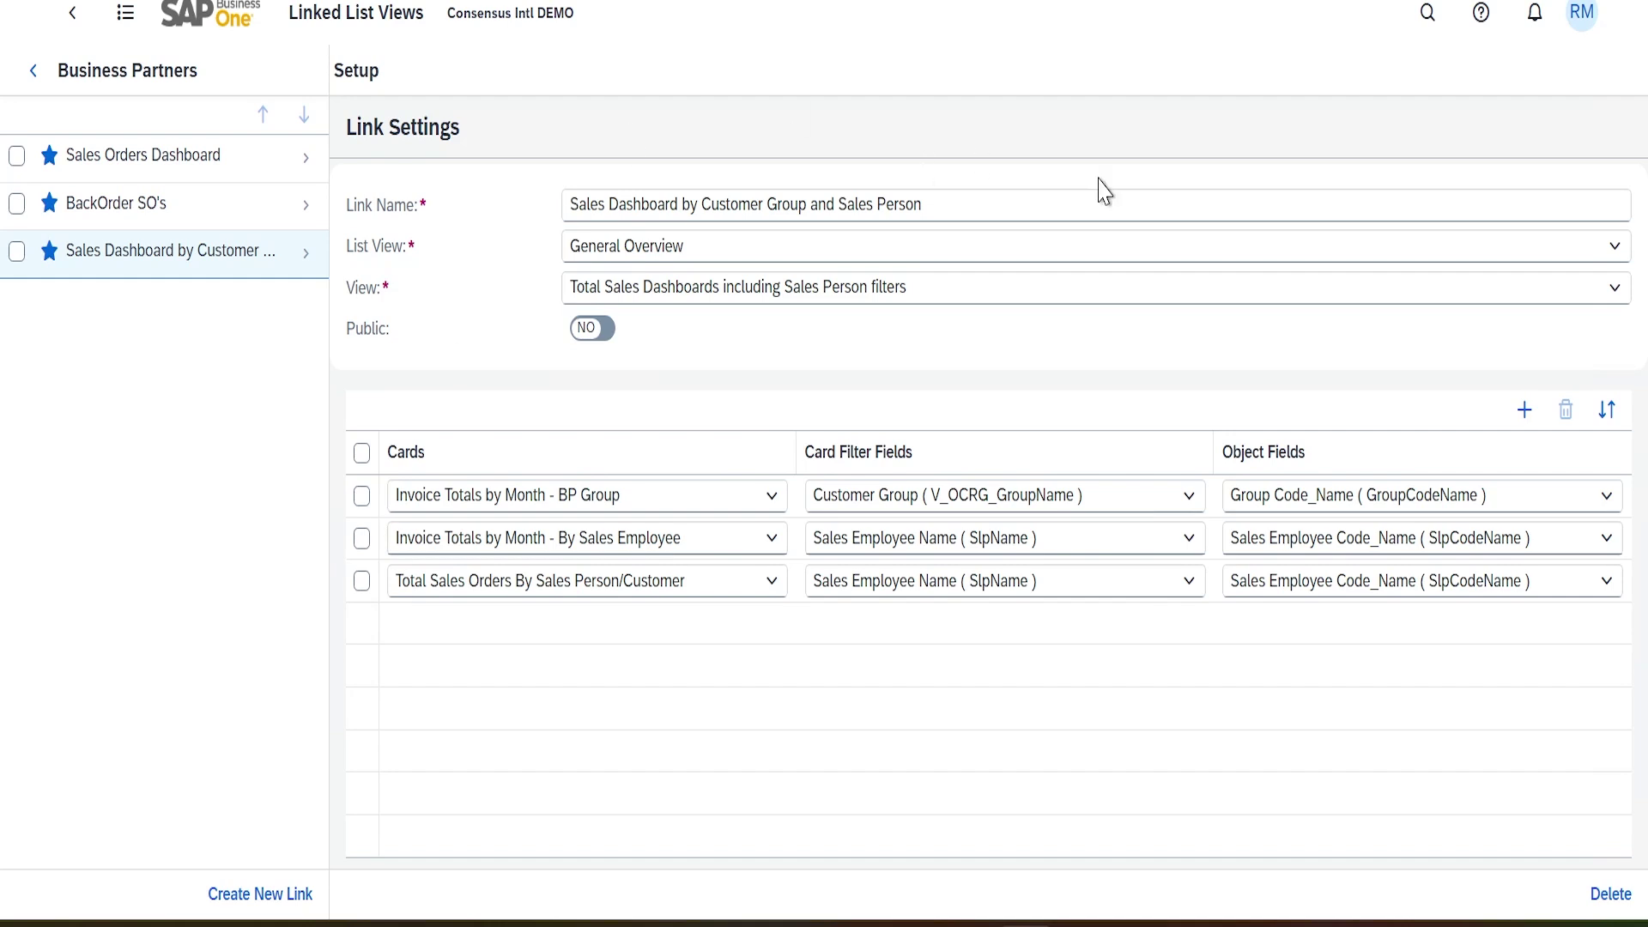
click(33, 71)
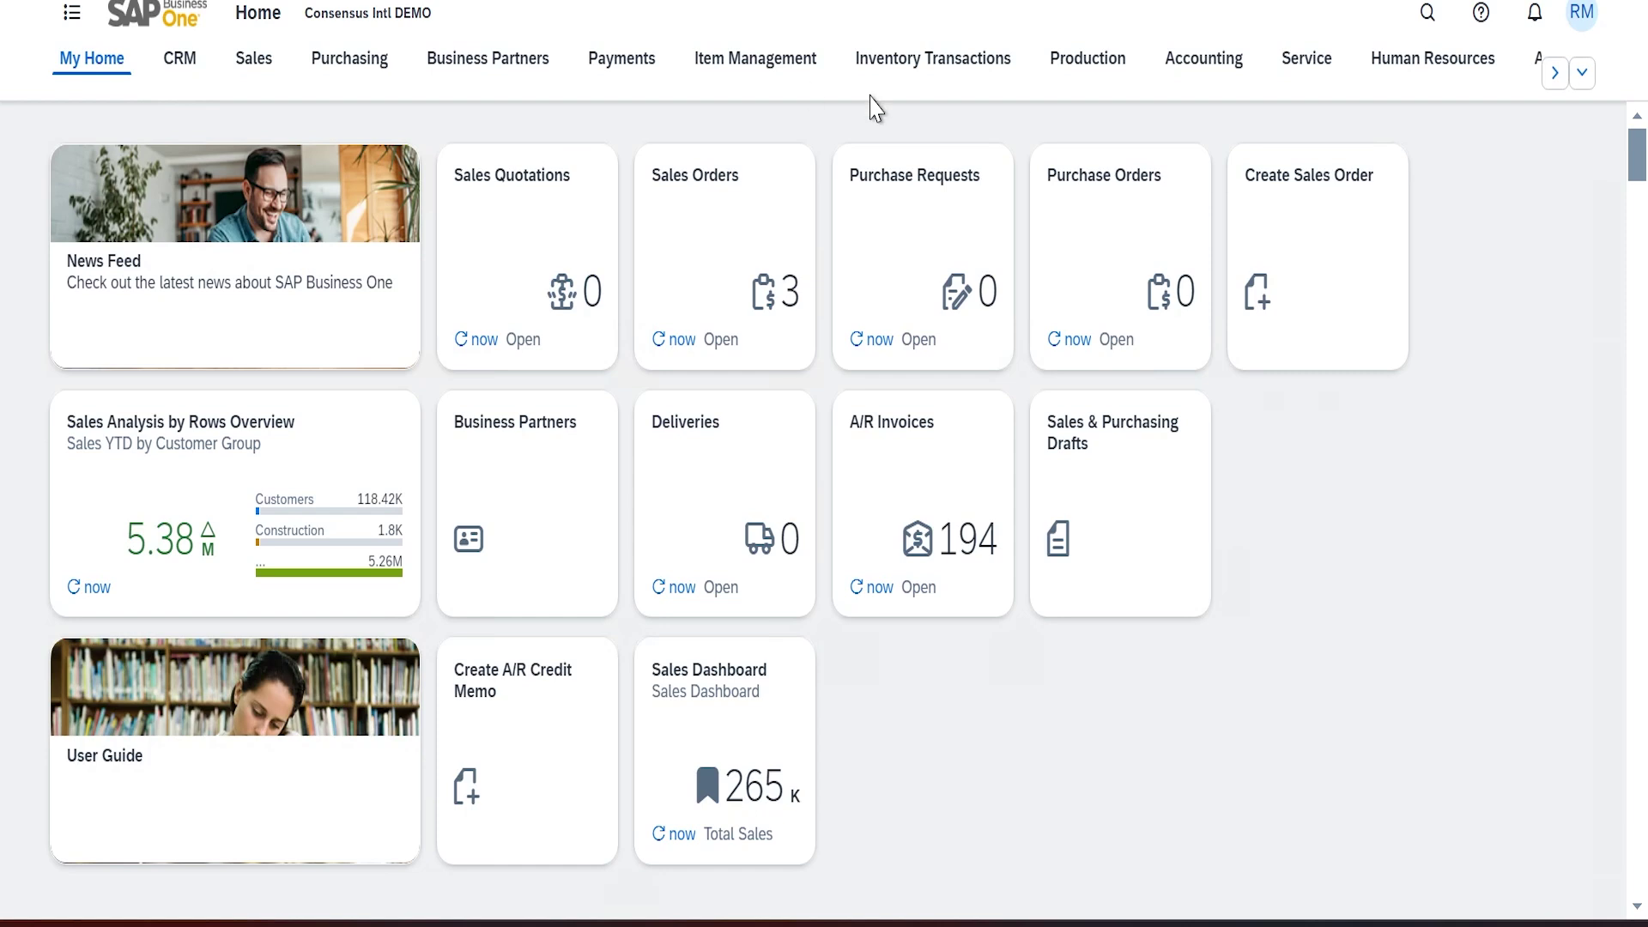
Go to the Analytics section of Home and open the User-Defined Queries tile
click(1555, 73)
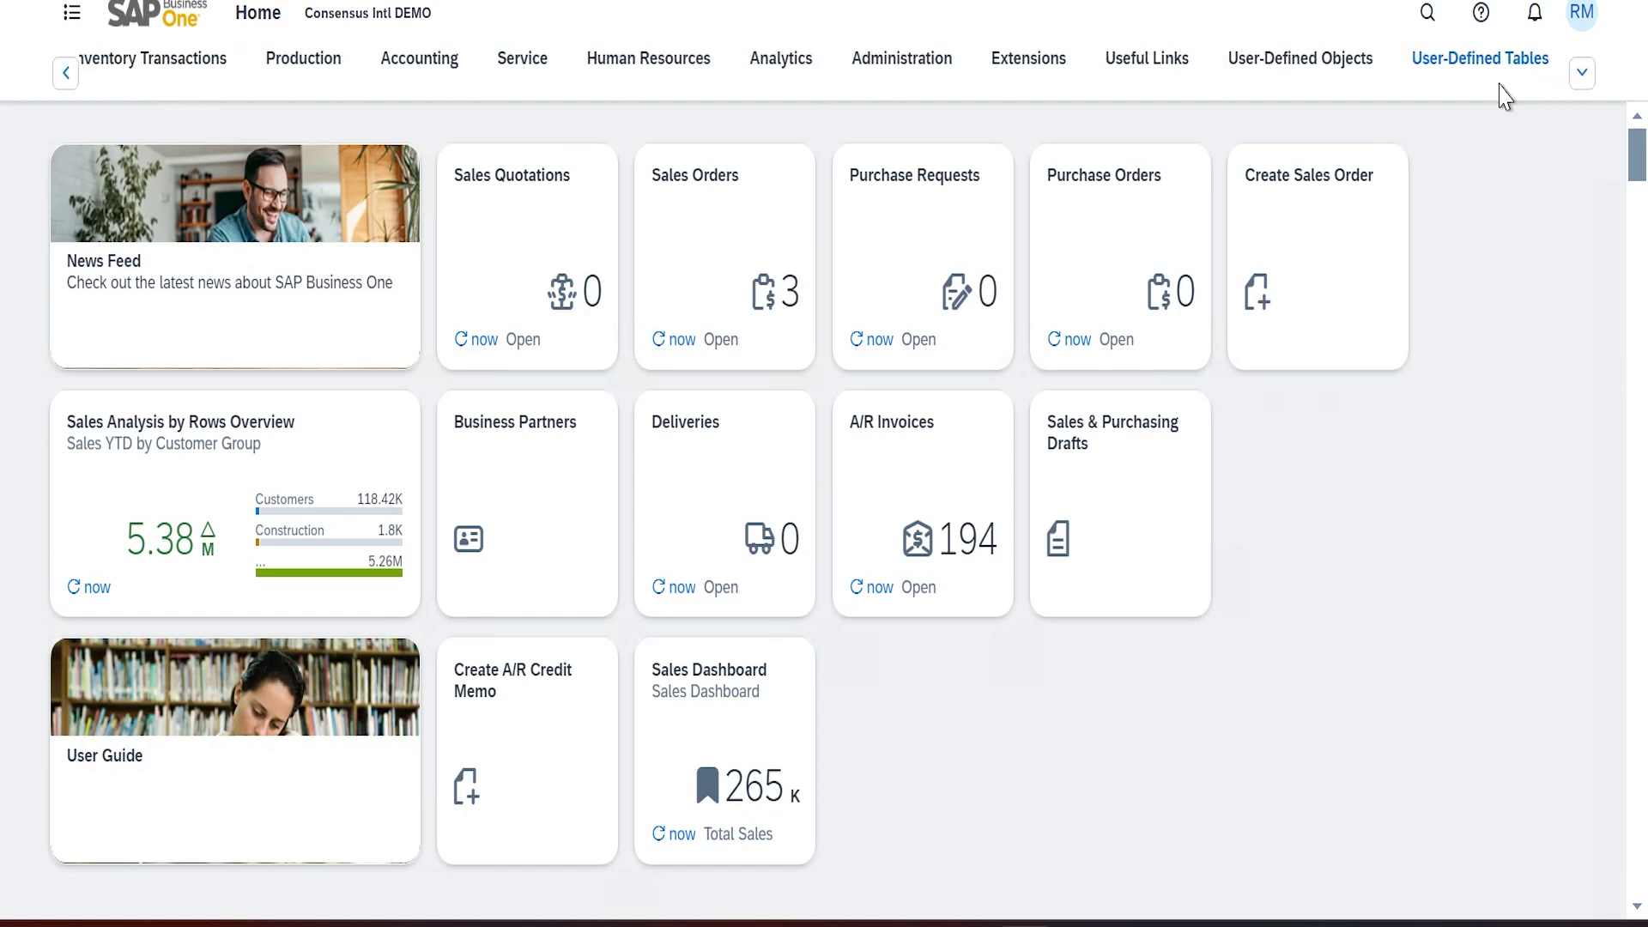
click(781, 76)
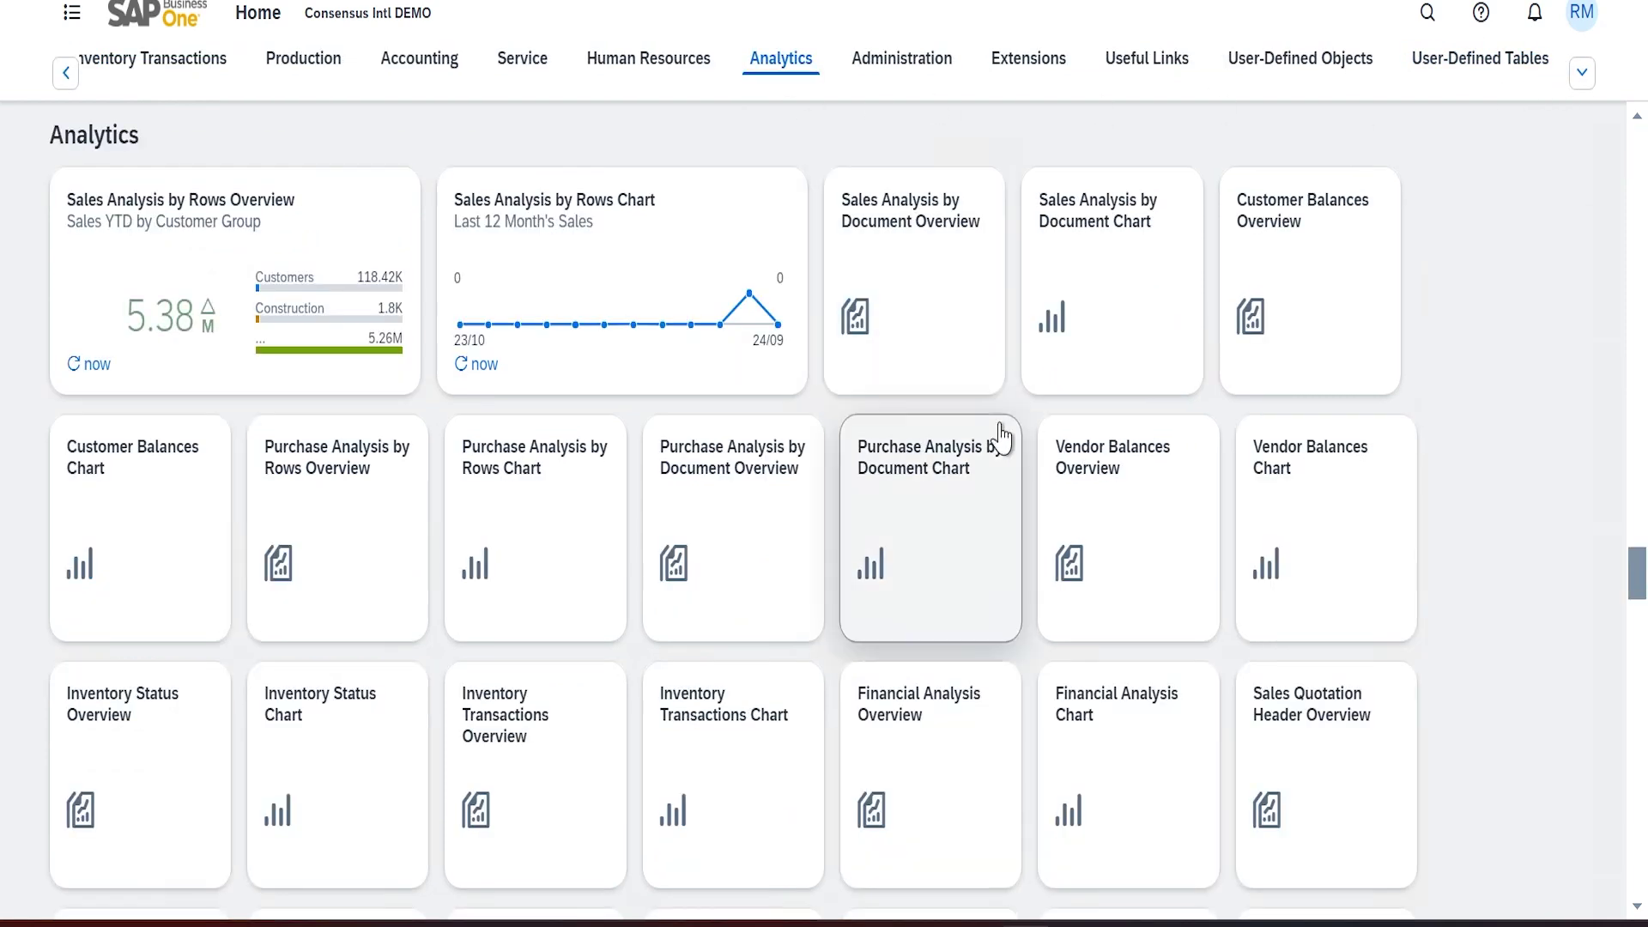
scroll(729, 507, down, 5)
click(726, 507)
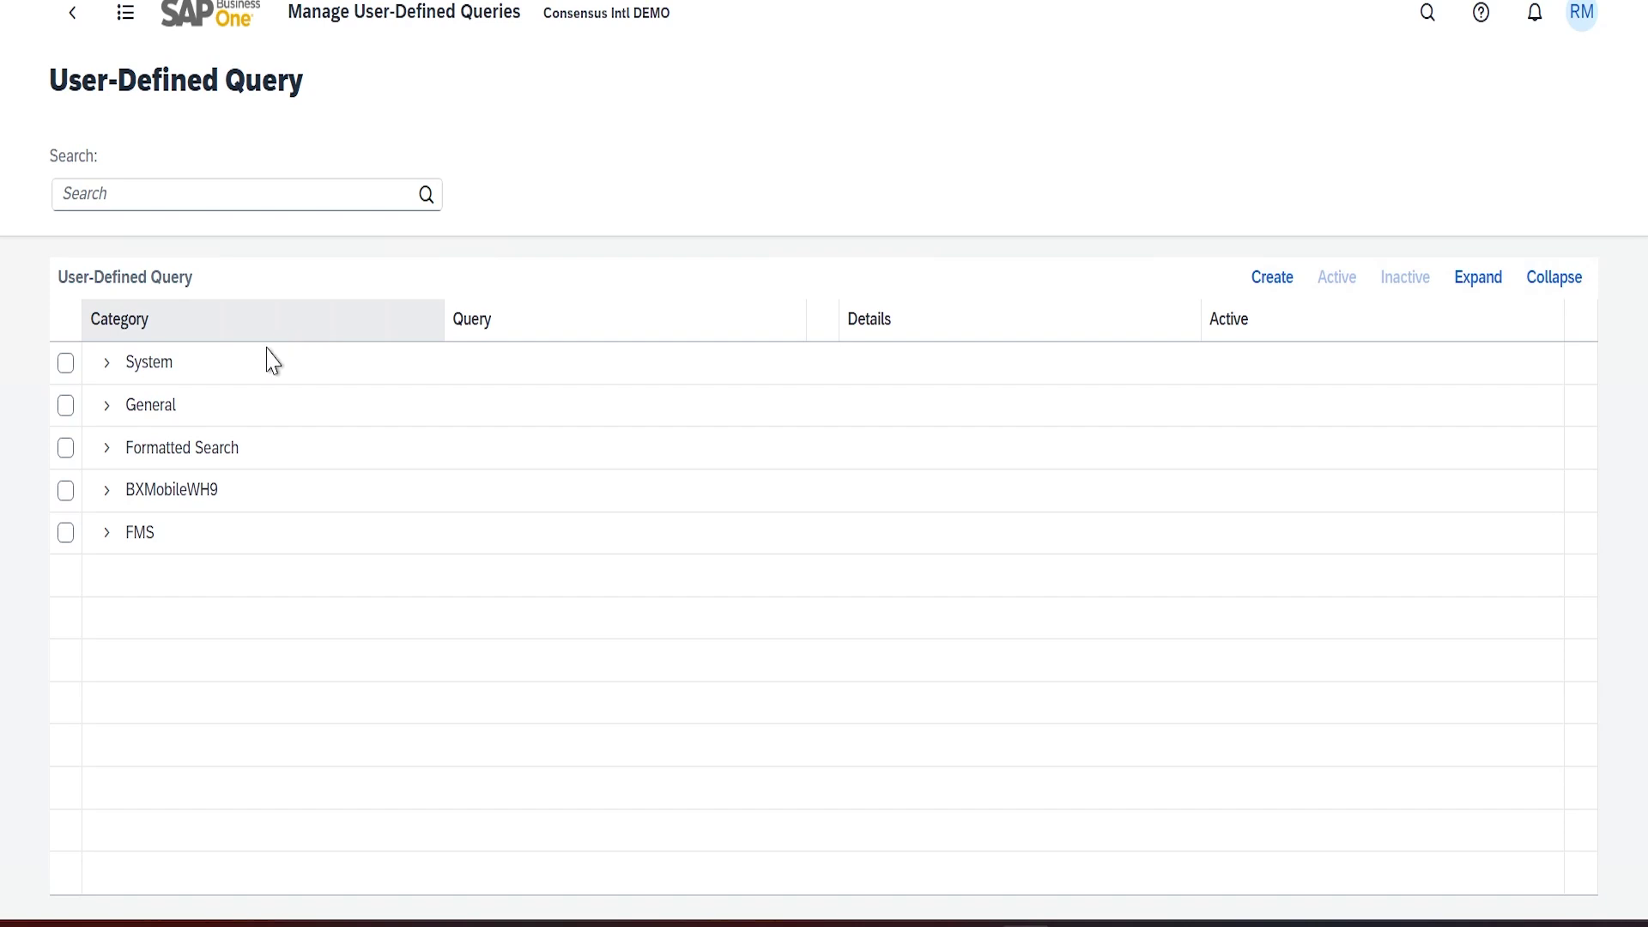
Expand the General query category and create a new user-defined query
click(107, 406)
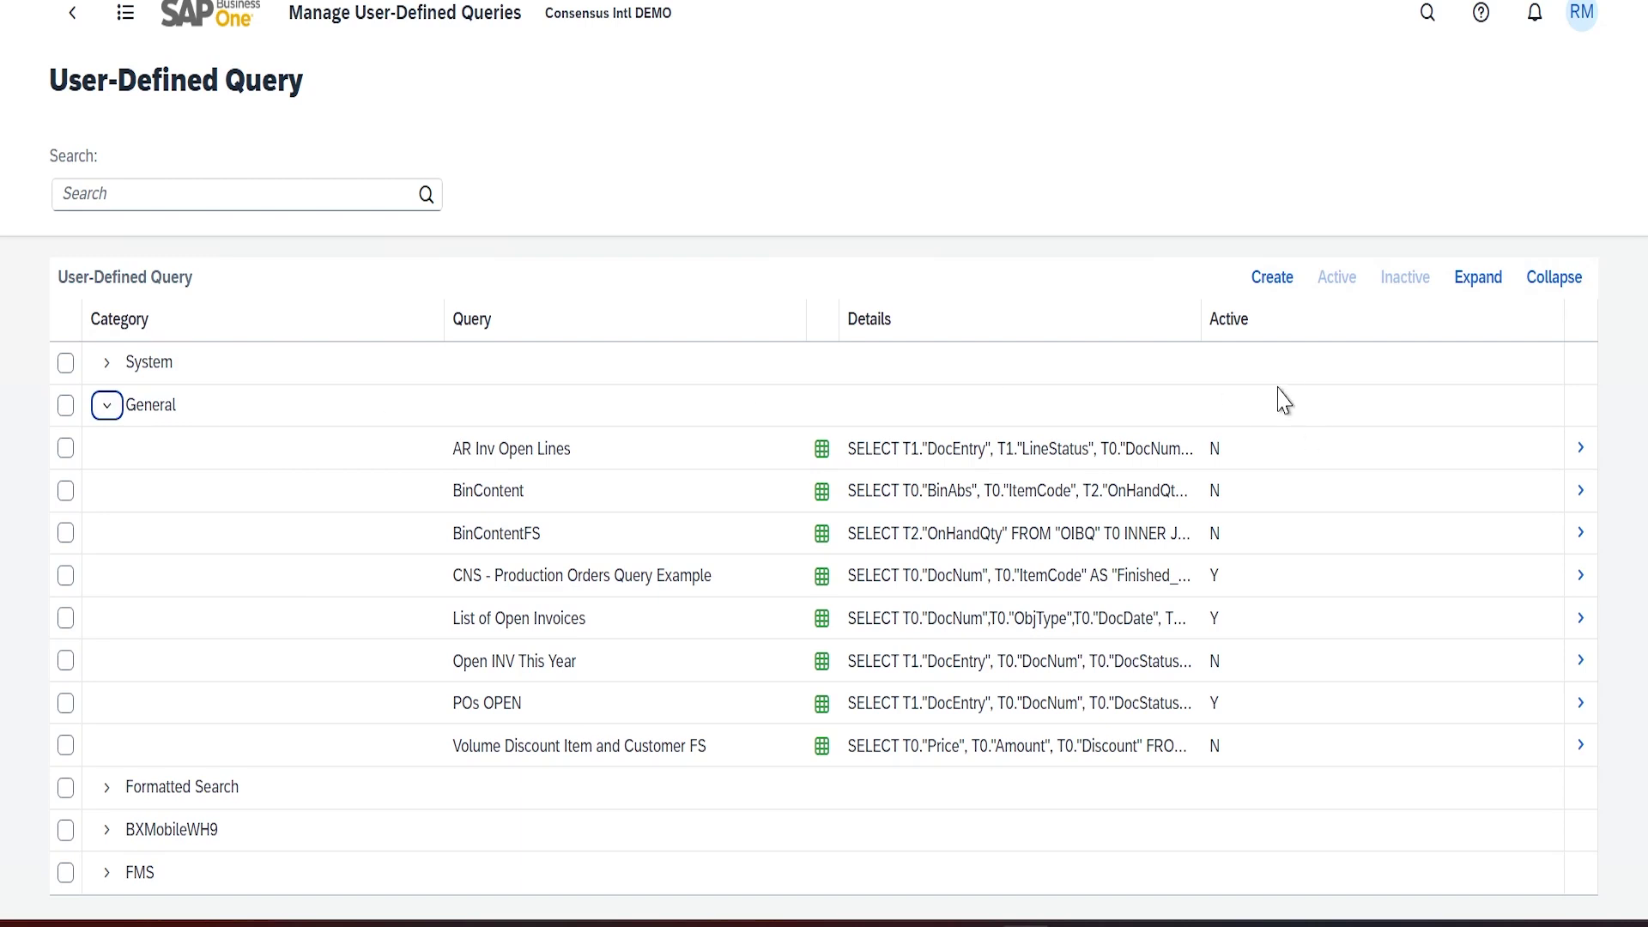
click(1274, 279)
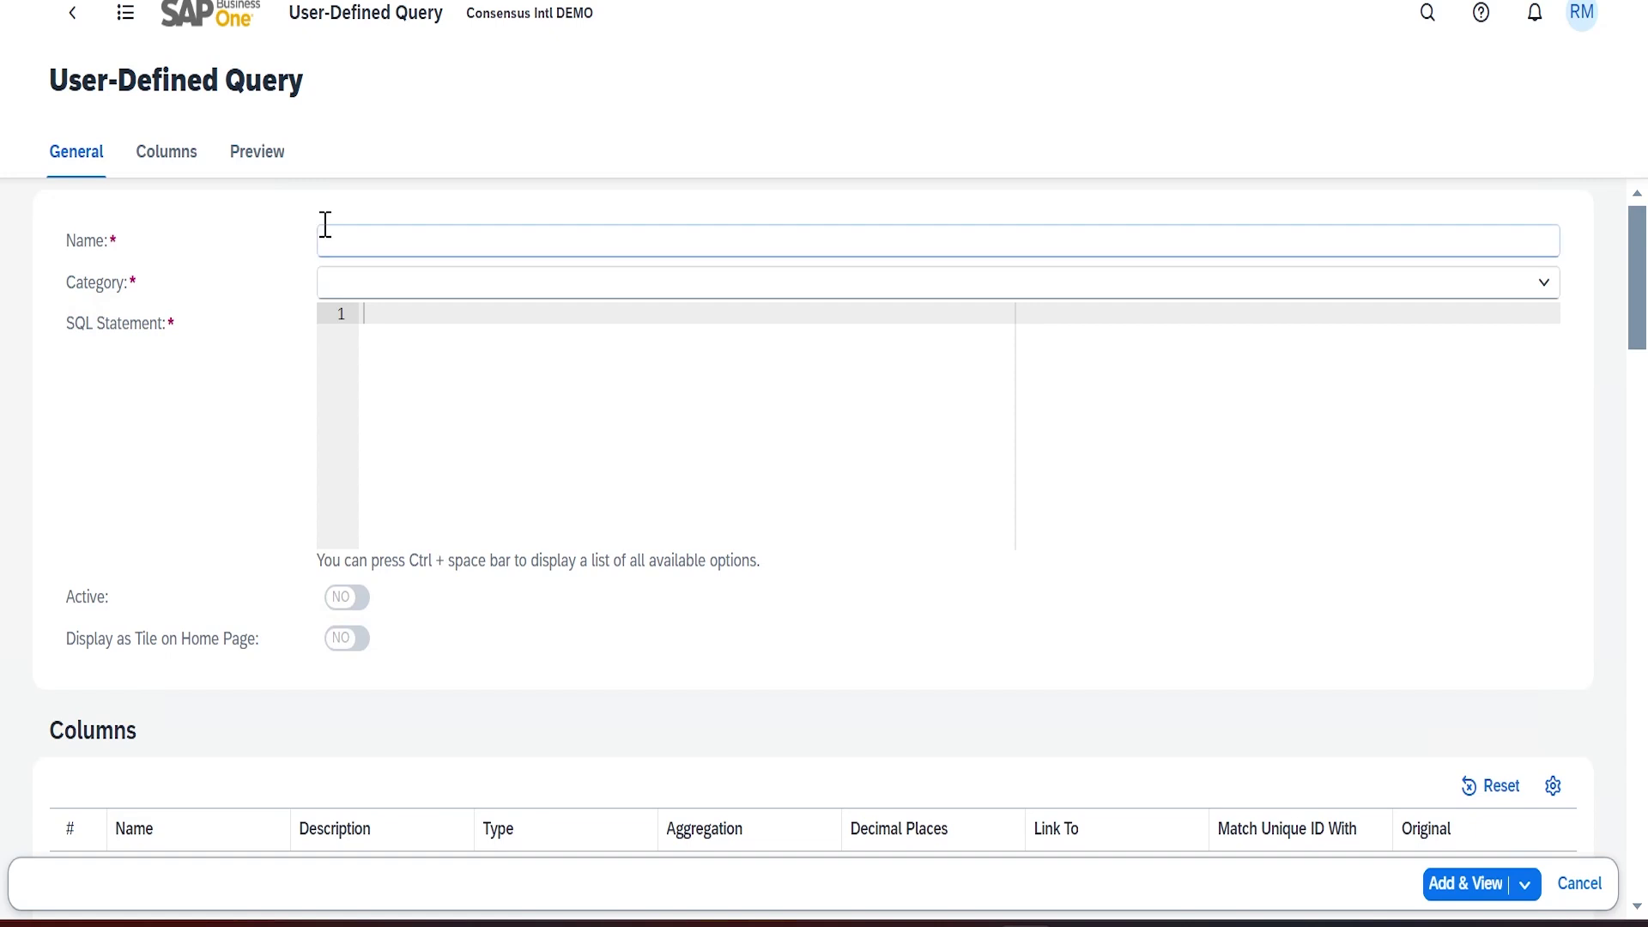
Enter 'List of Open AR Invoices' as the new query's name
click(376, 246)
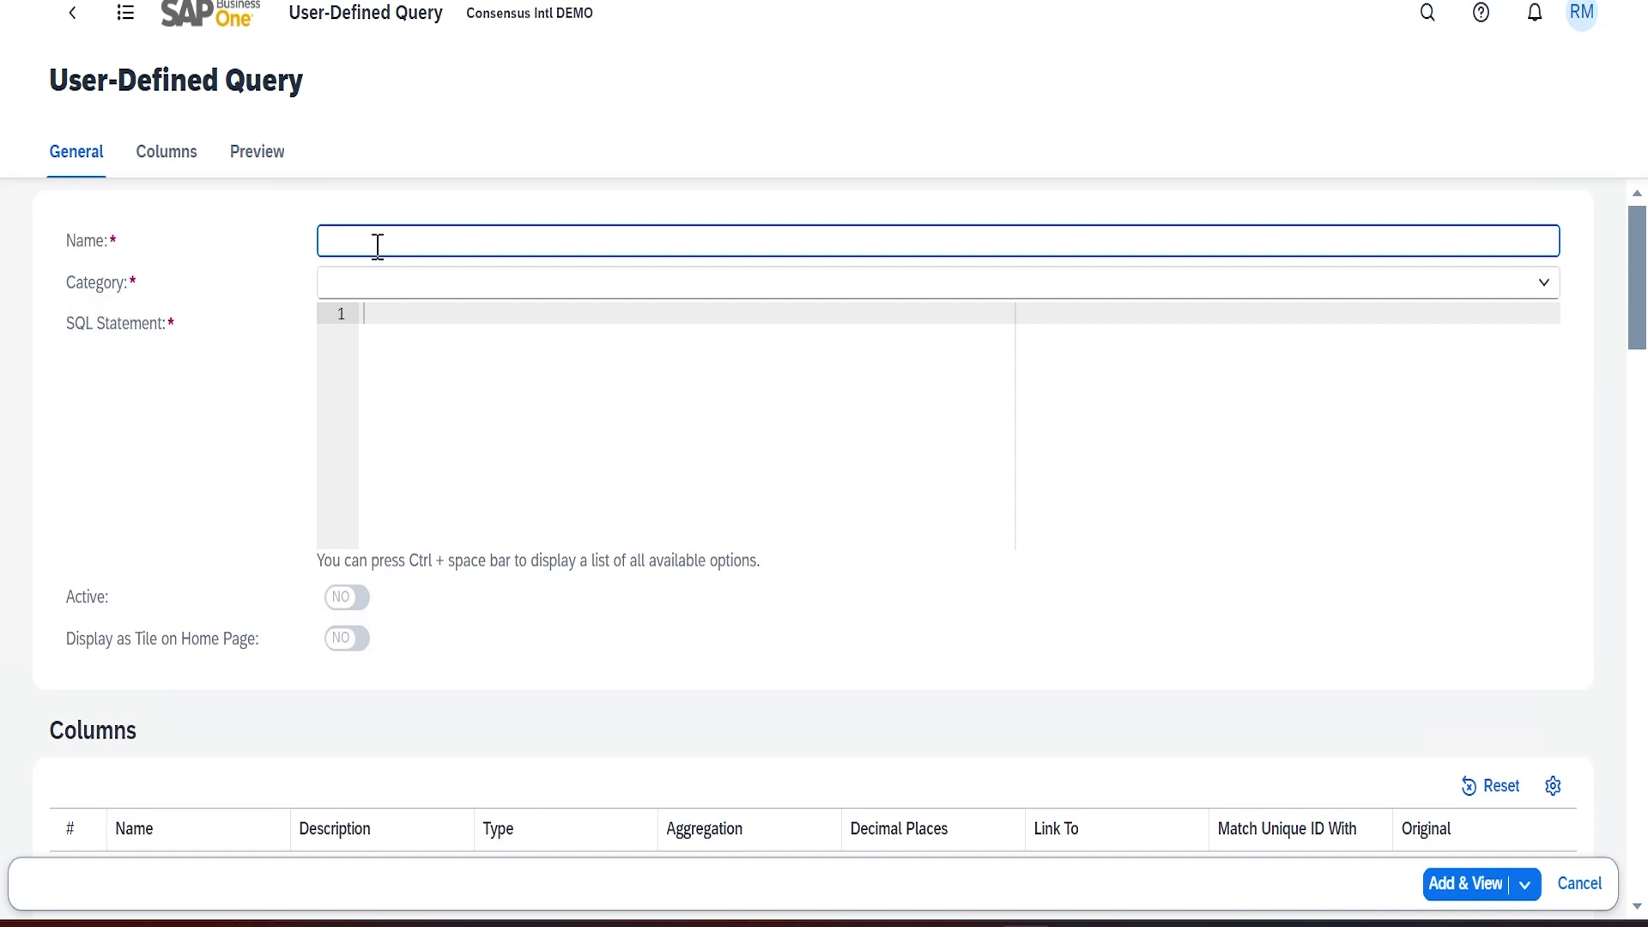
text(List of Open AR Invoices)
key(Tab)
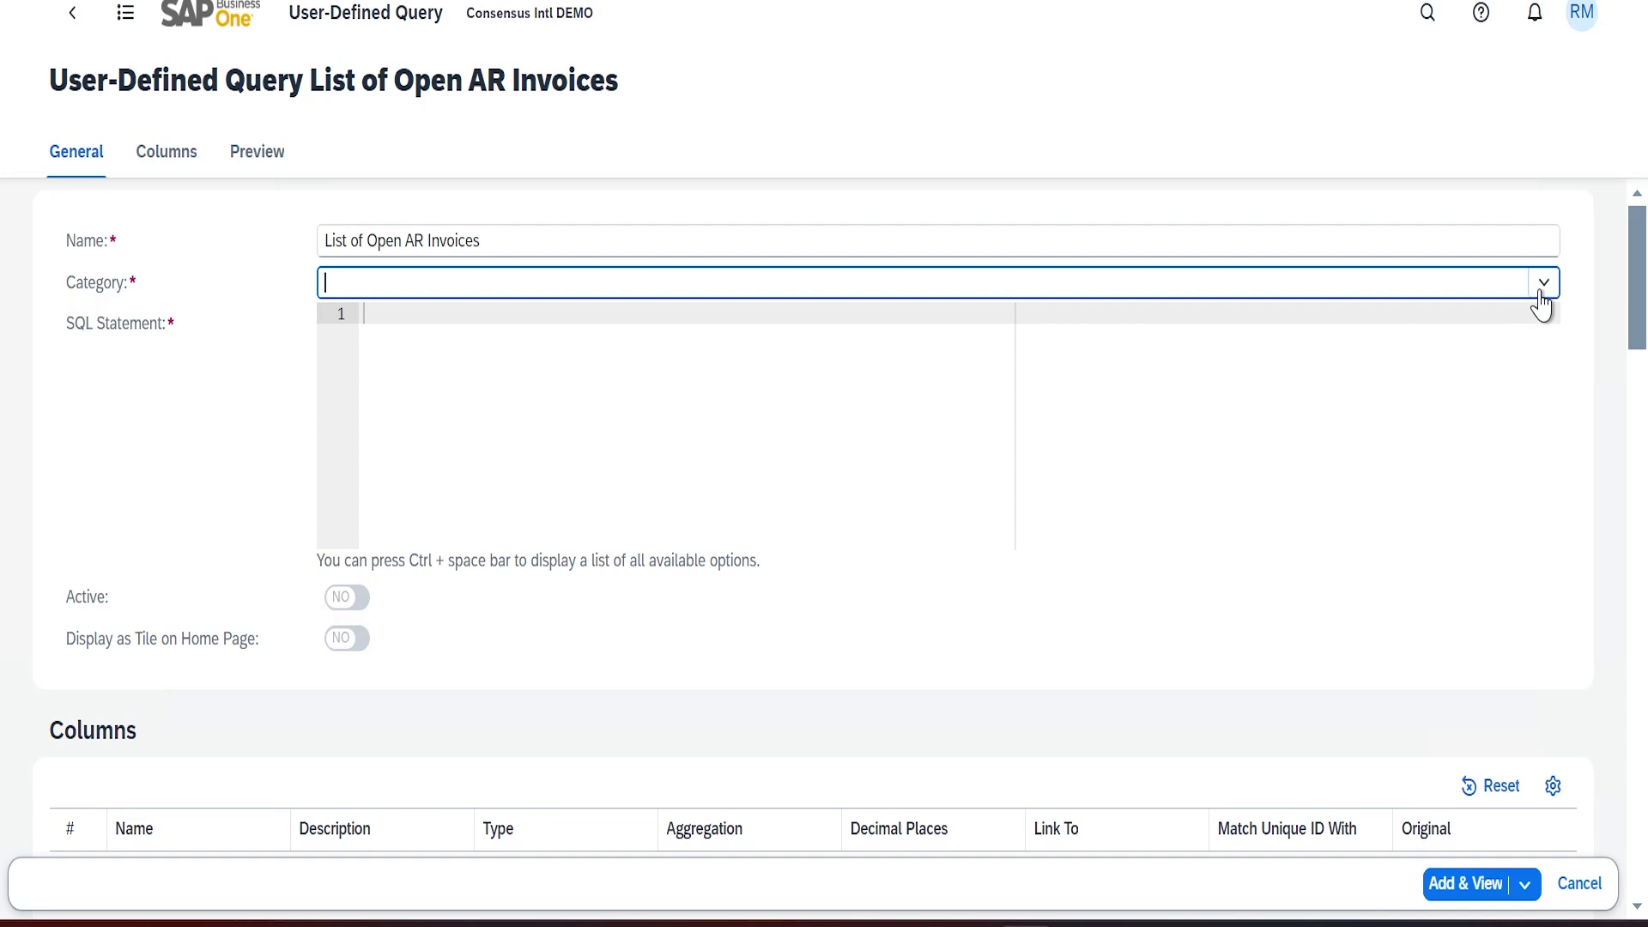
click(1543, 290)
Set the category to General and enter the base SQL SELECT * FROM OINV T0
click(452, 328)
click(542, 342)
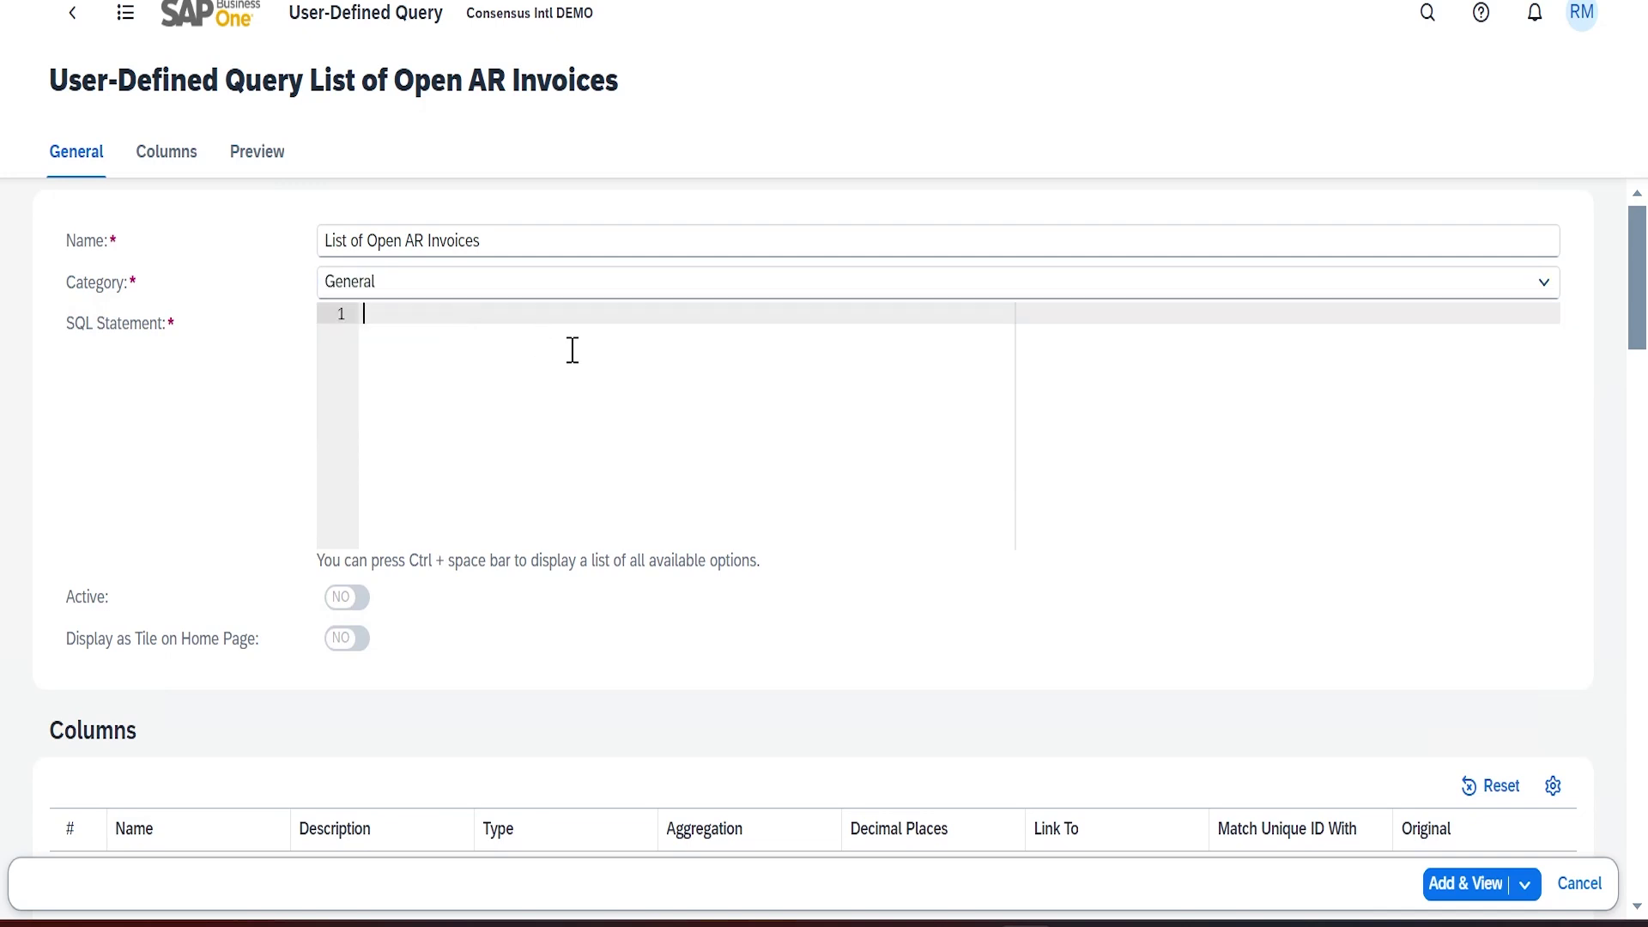
text(SELECT * FROM OINV T0)
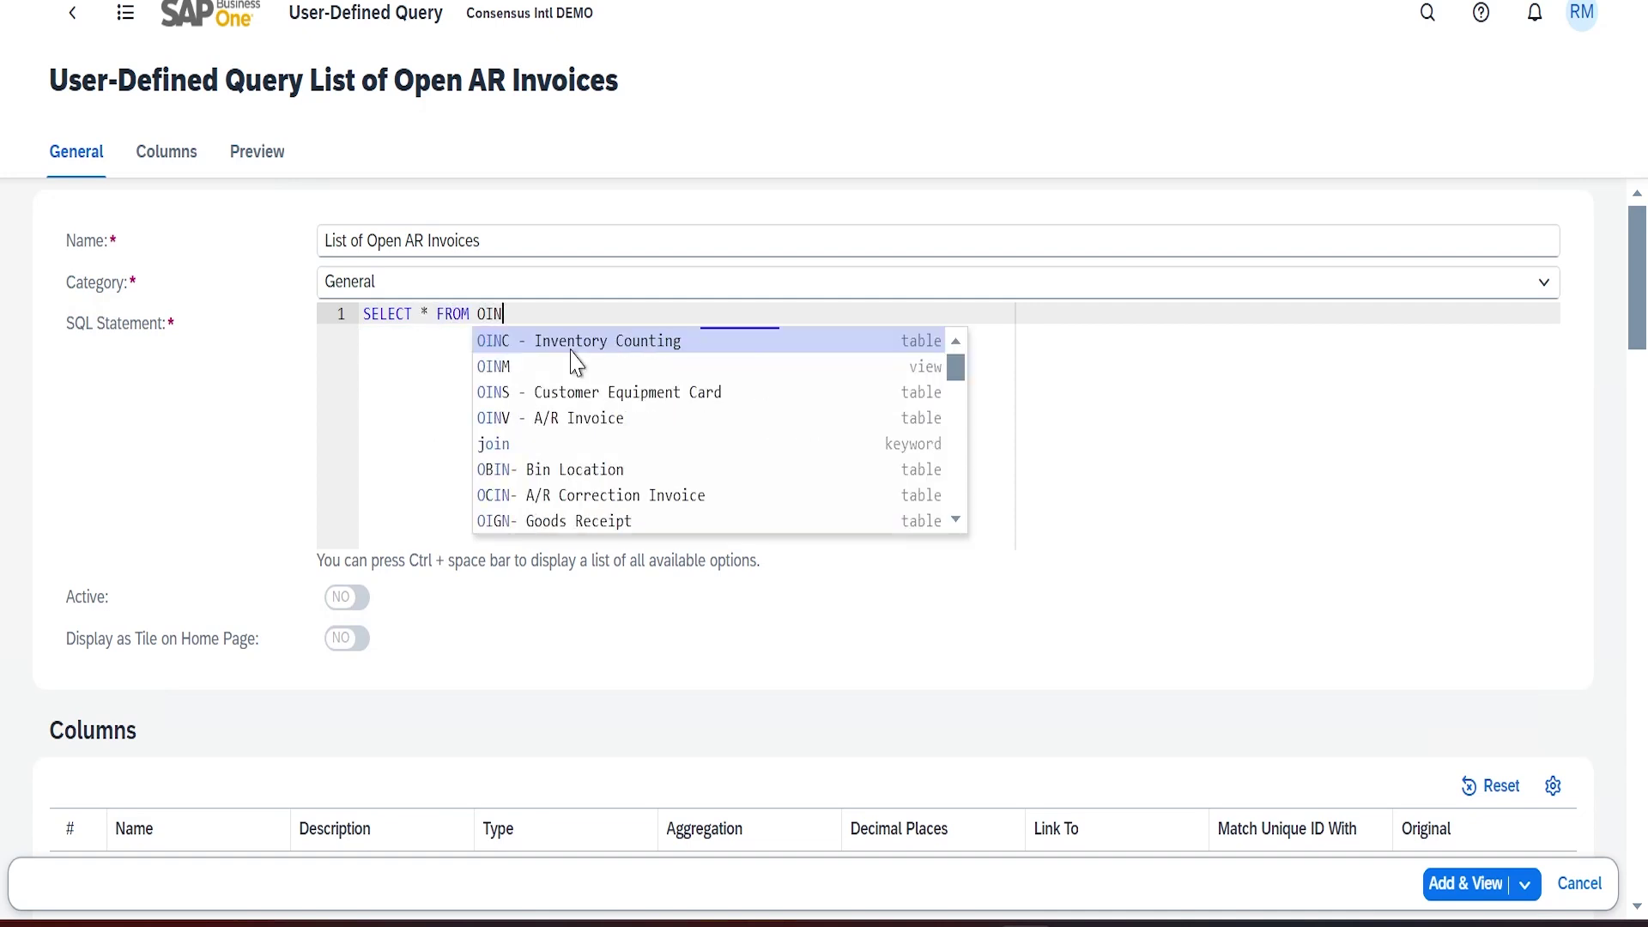
Replace the asterisk with T0."DocNum", T0."DocDate" and T0."ObjType" in the SELECT list
key(Left)
key(Left)
key(Left)
key(Left)
key(Left)
key(Left)
key(Left)
key(Left)
key(Left)
key(Left)
key(Left)
key(Left)
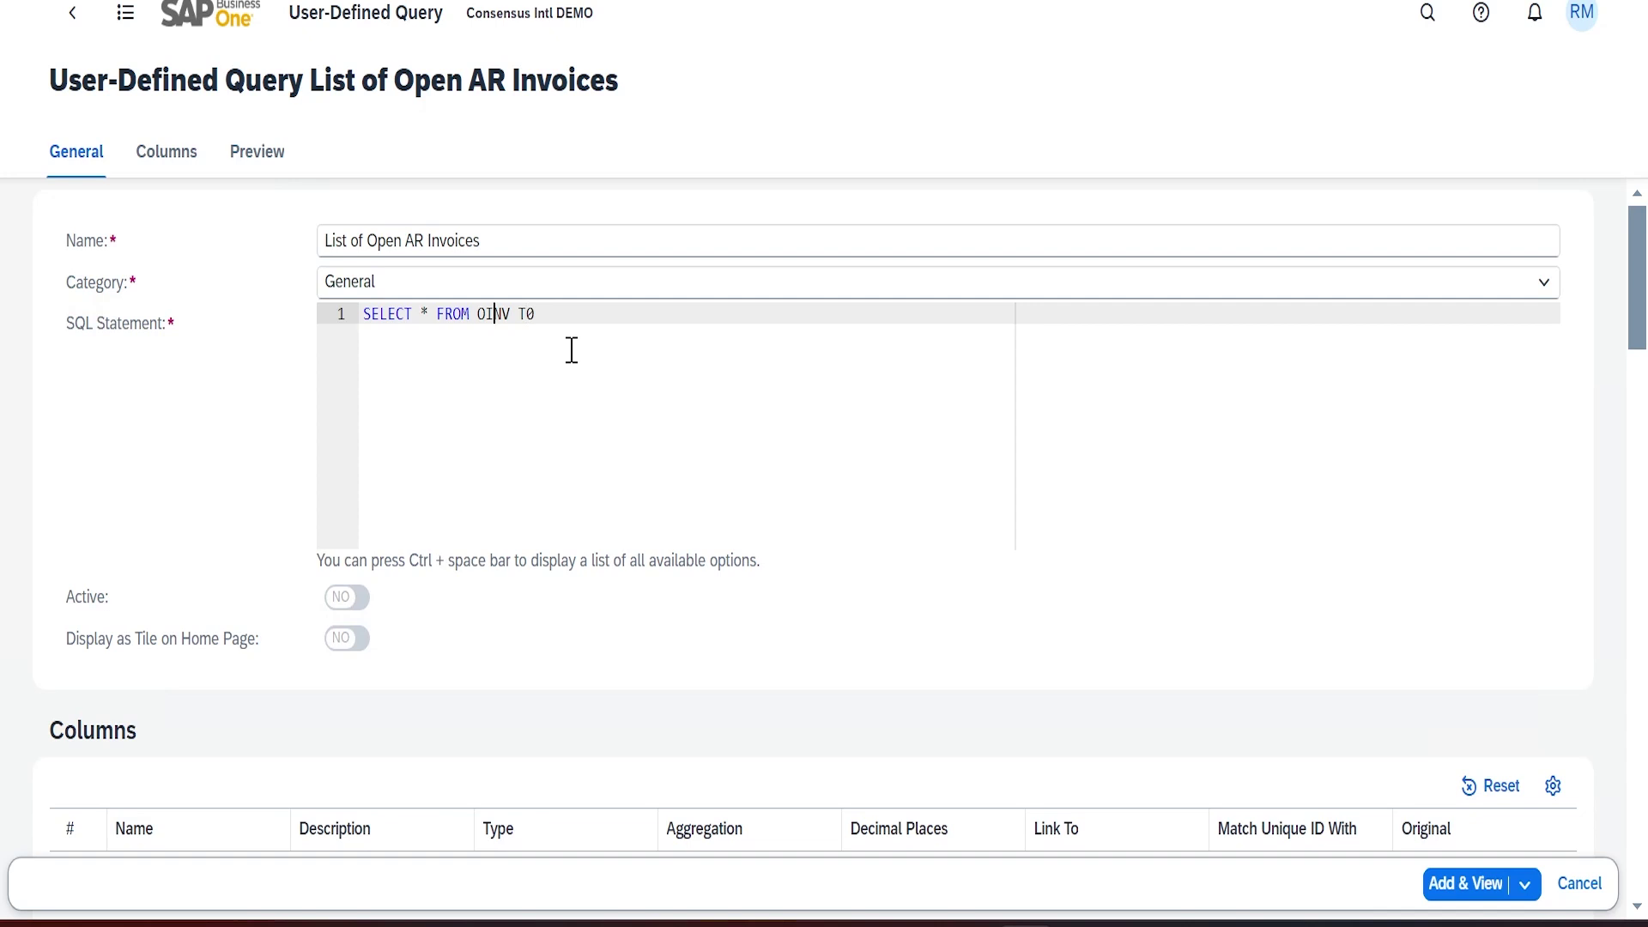
key(BackSpace)
text(T0")
key(BackSpace)
text(."DocNum)
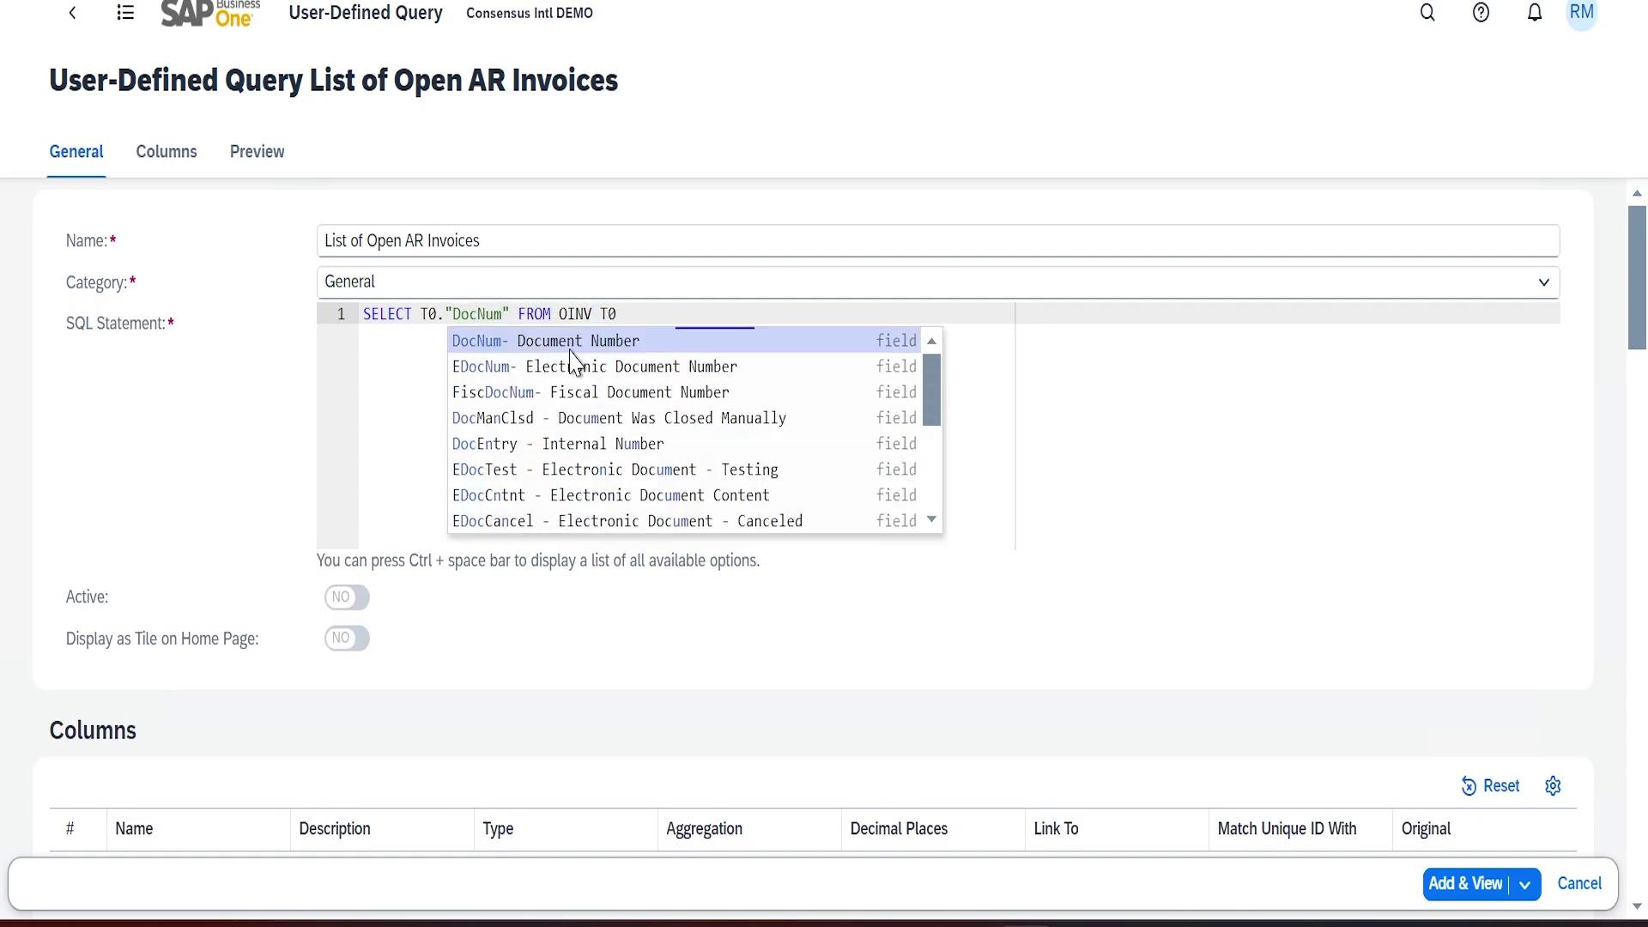
click(568, 346)
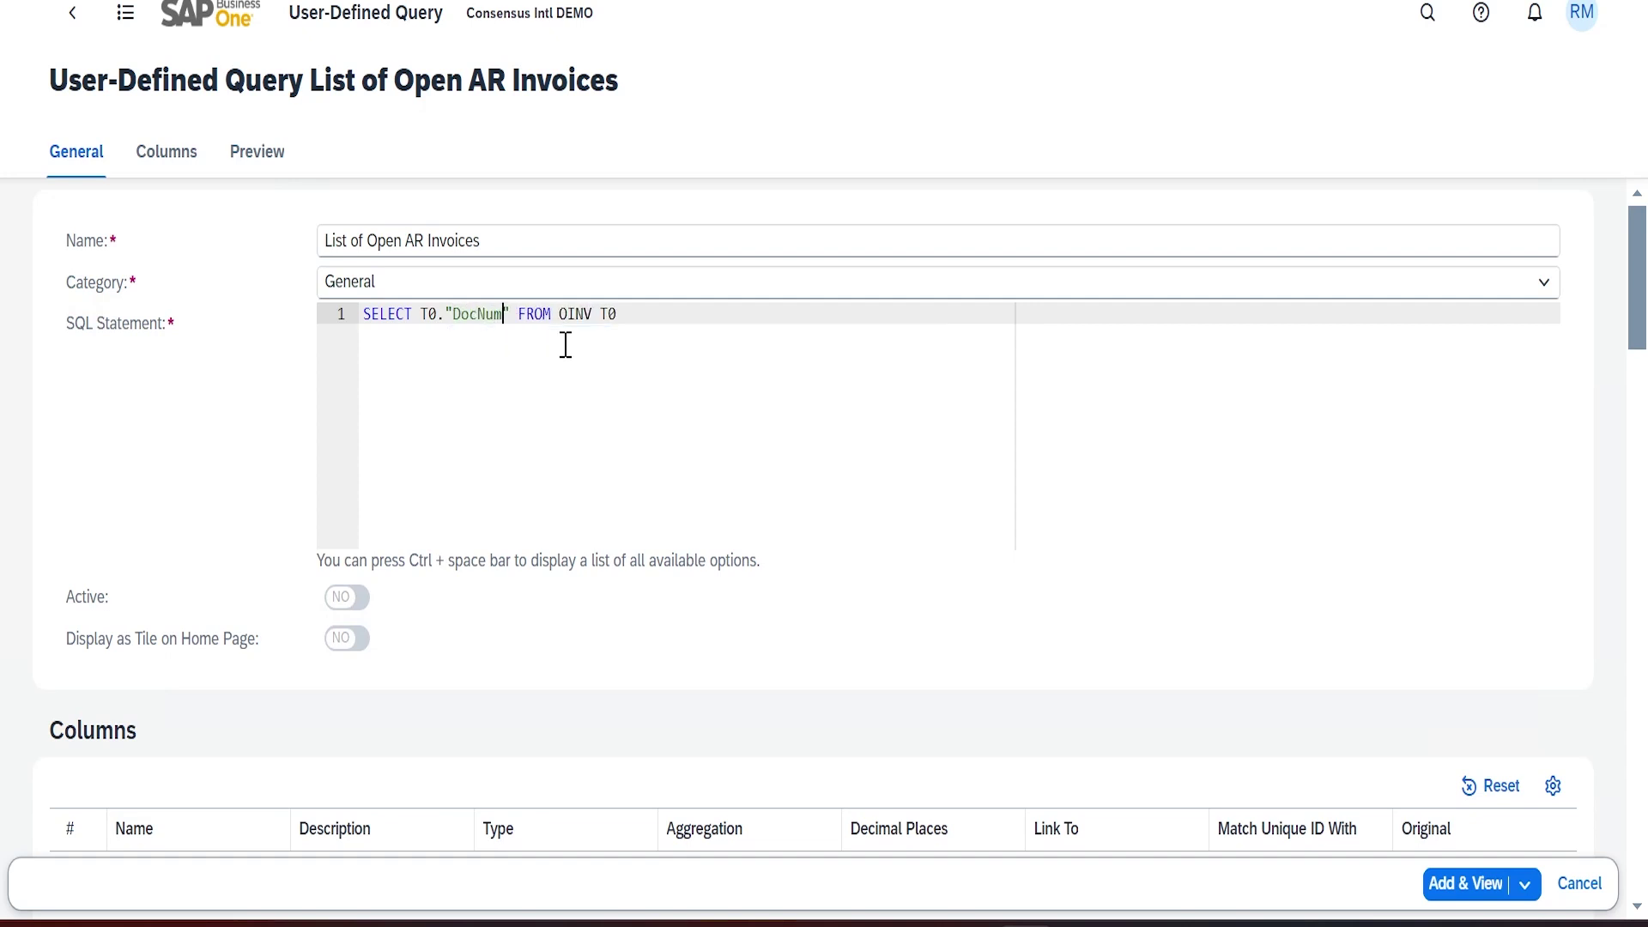
click(515, 320)
text(,T0")
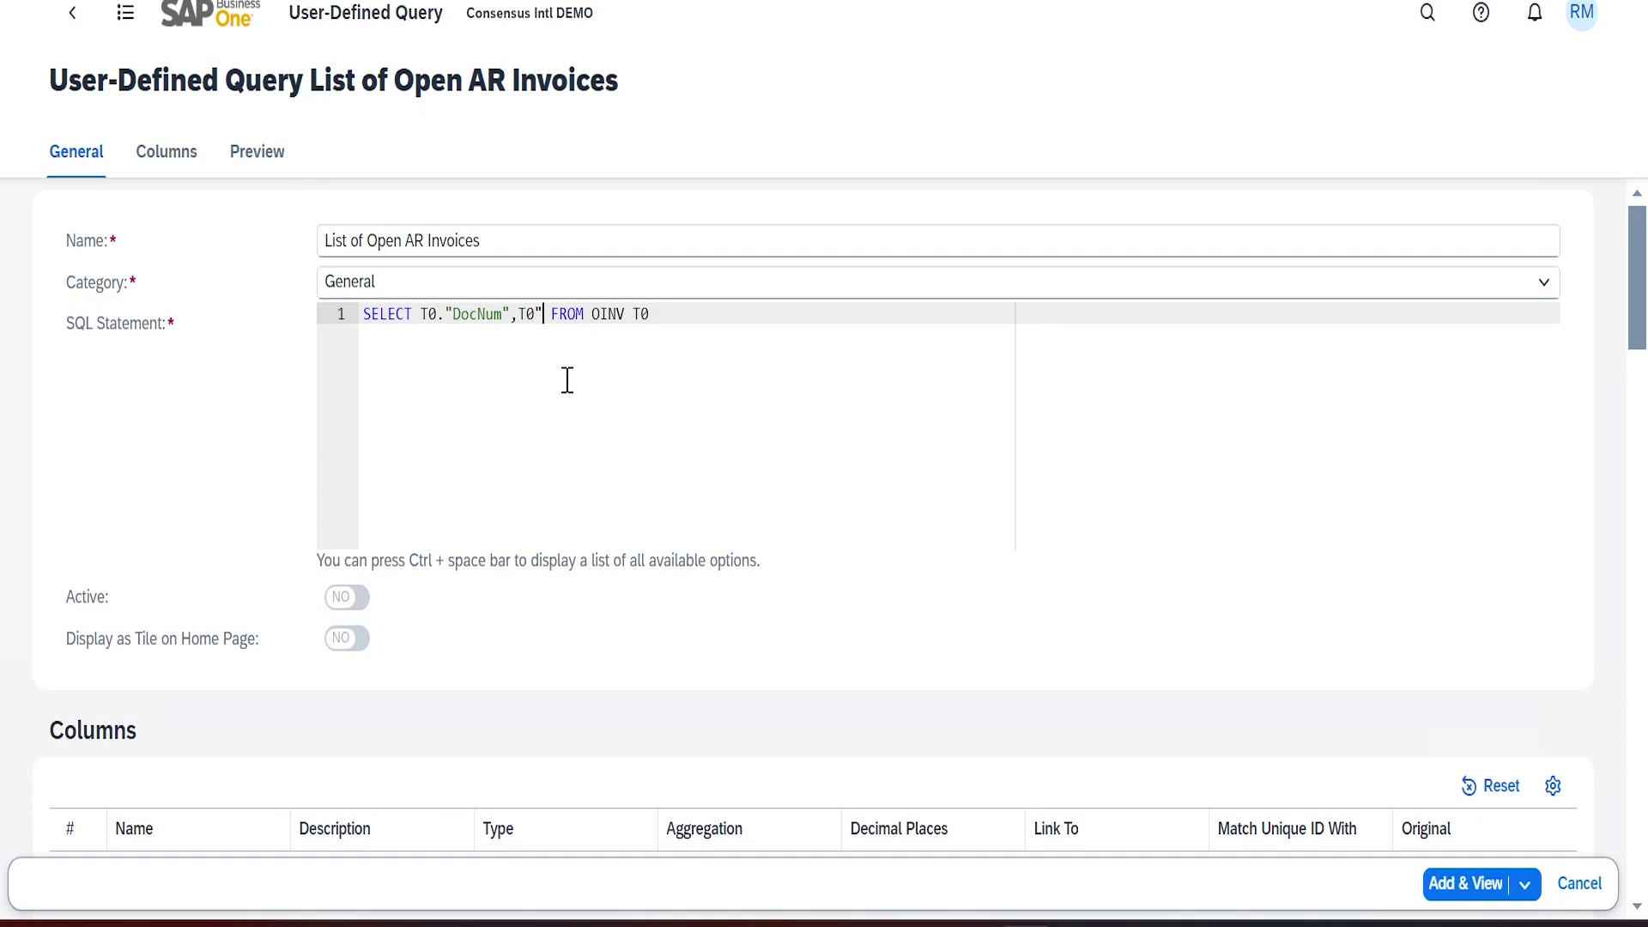
key(BackSpace)
text(."DocDate")
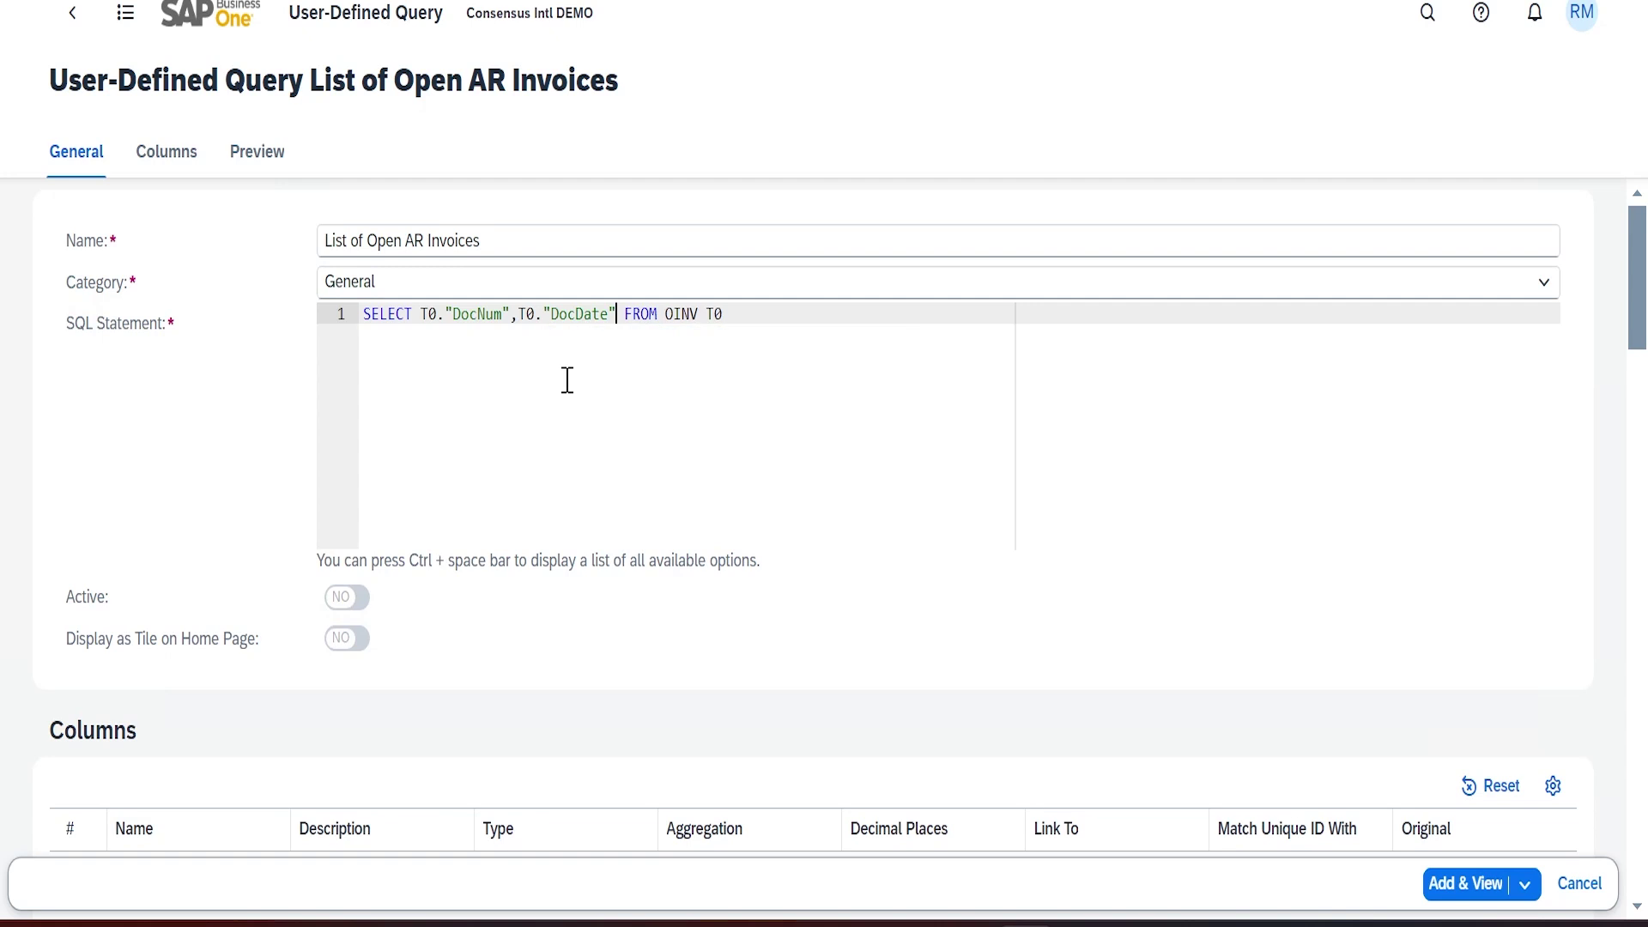
text(, T0)
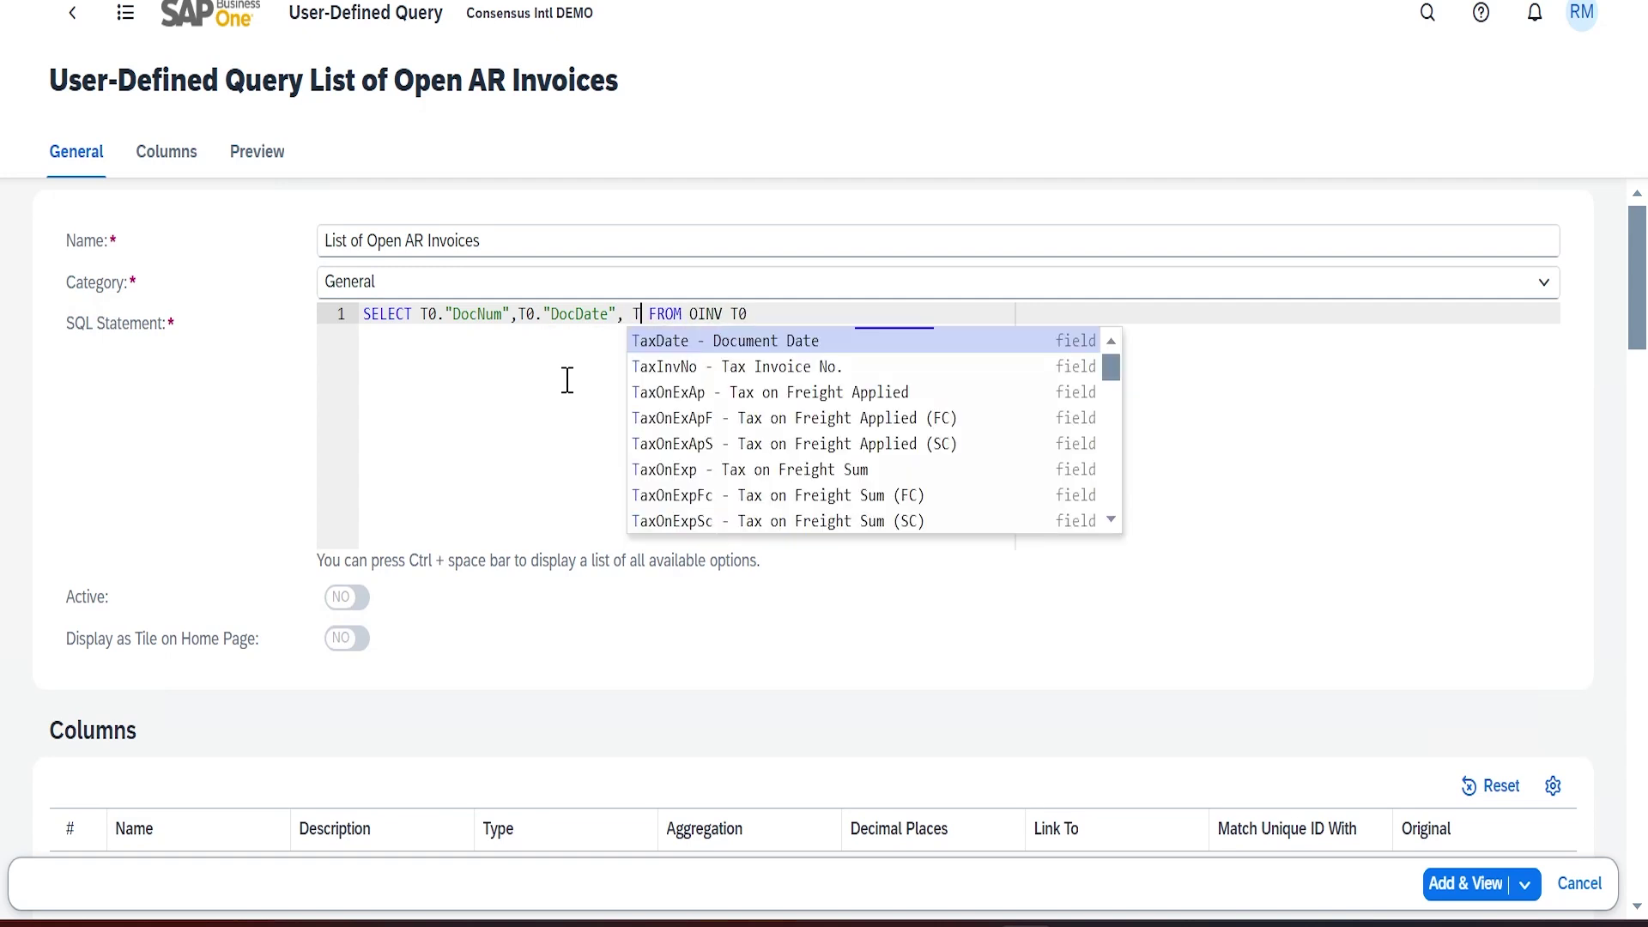
text(.")
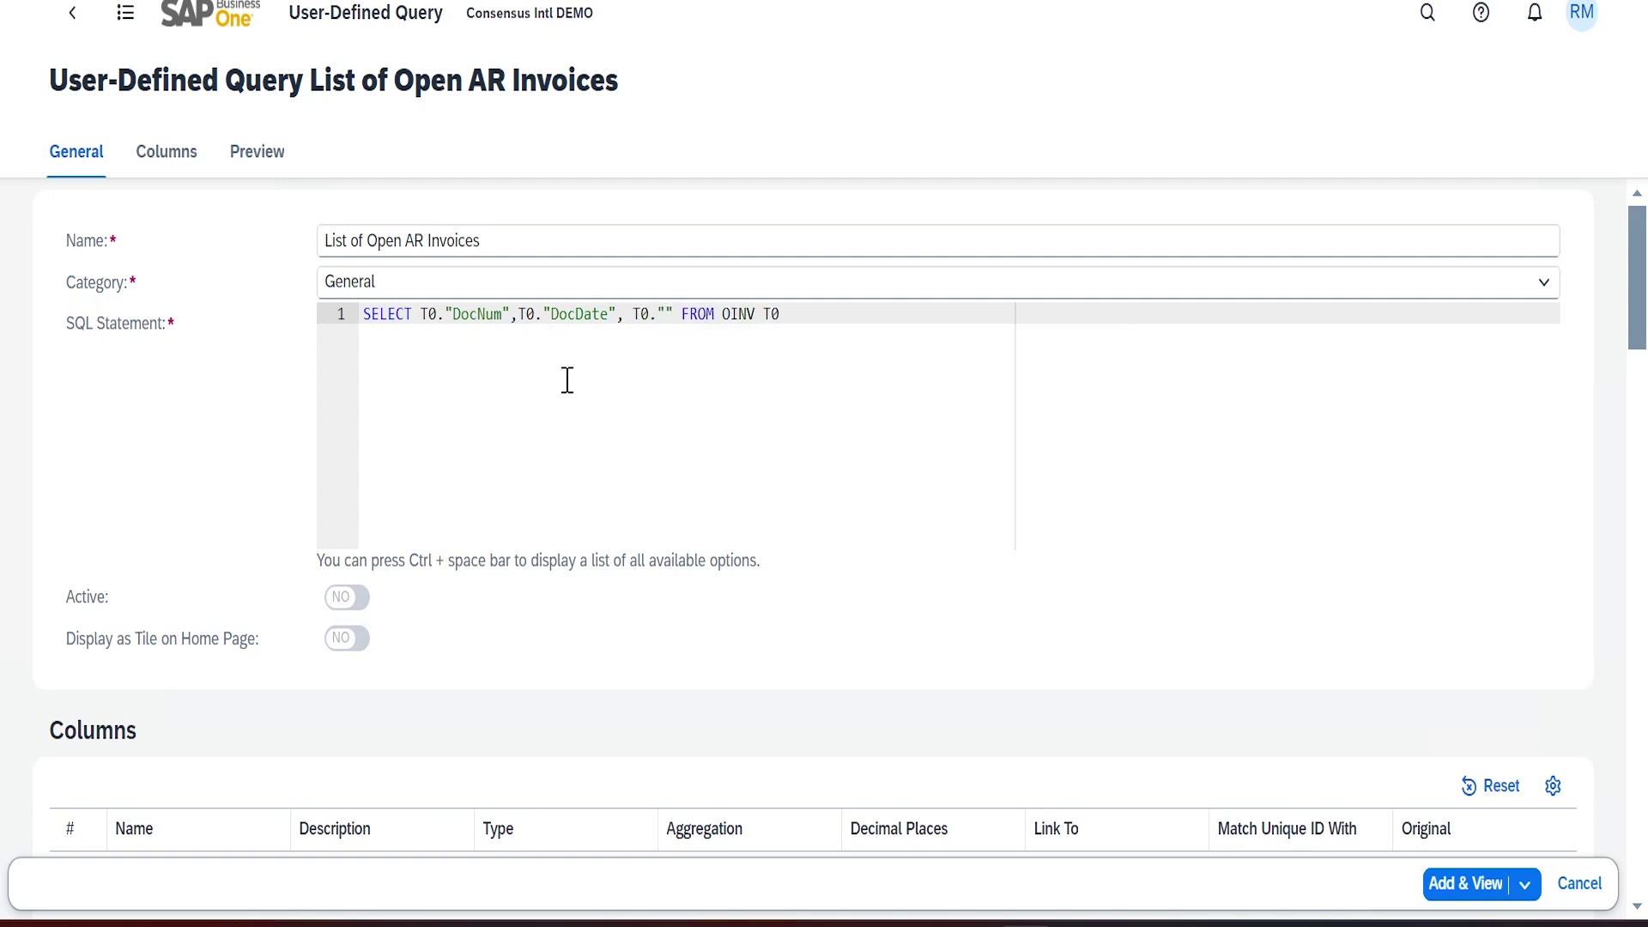
text(ObjType")
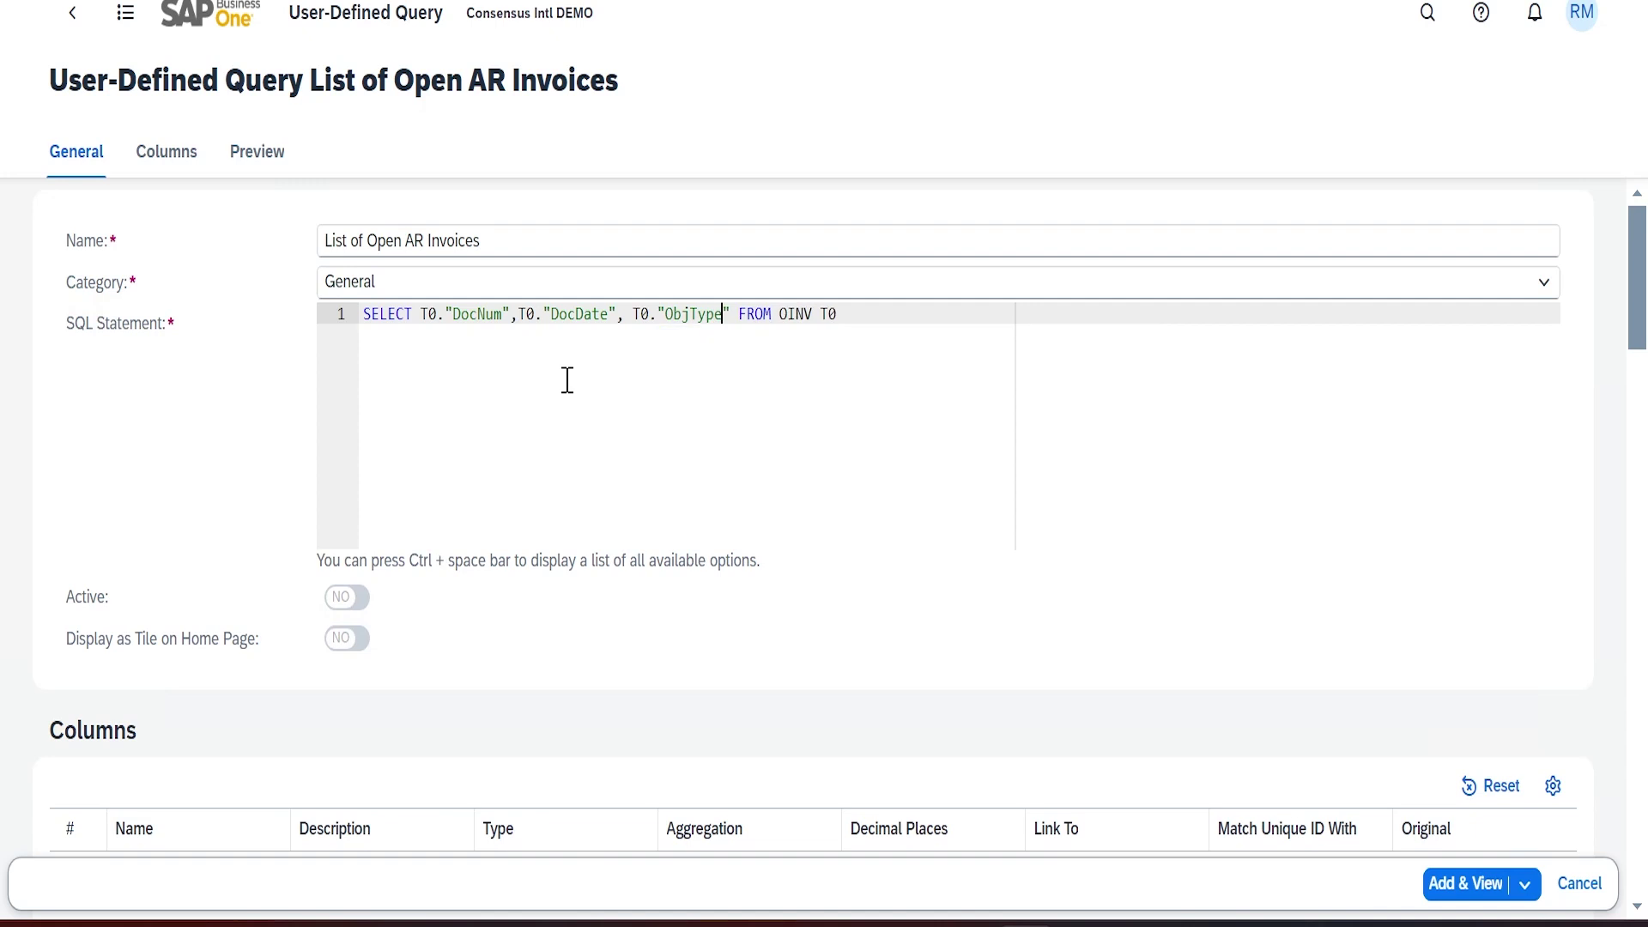
text(, T0."CardNa)
Add T0."CardCode", T0."CardName", T0."DocTotal" and VatSum to the SELECT list, picking VatSum from suggestions
key(BackSpace)
key(BackSpace)
text(Code)
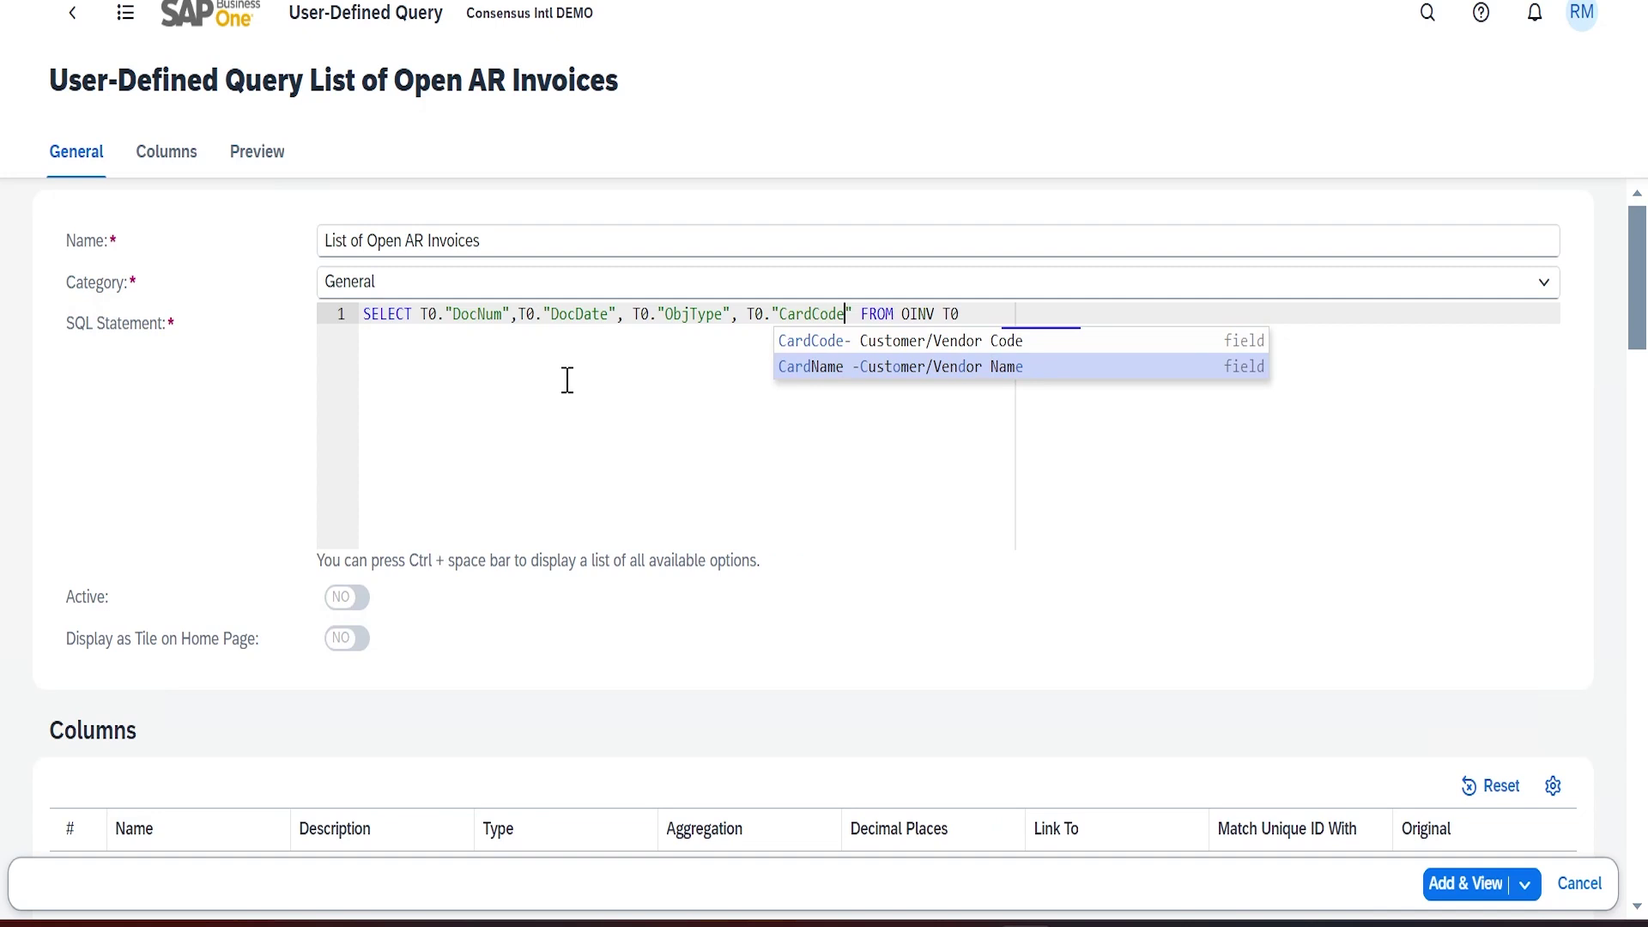
text(", T0)
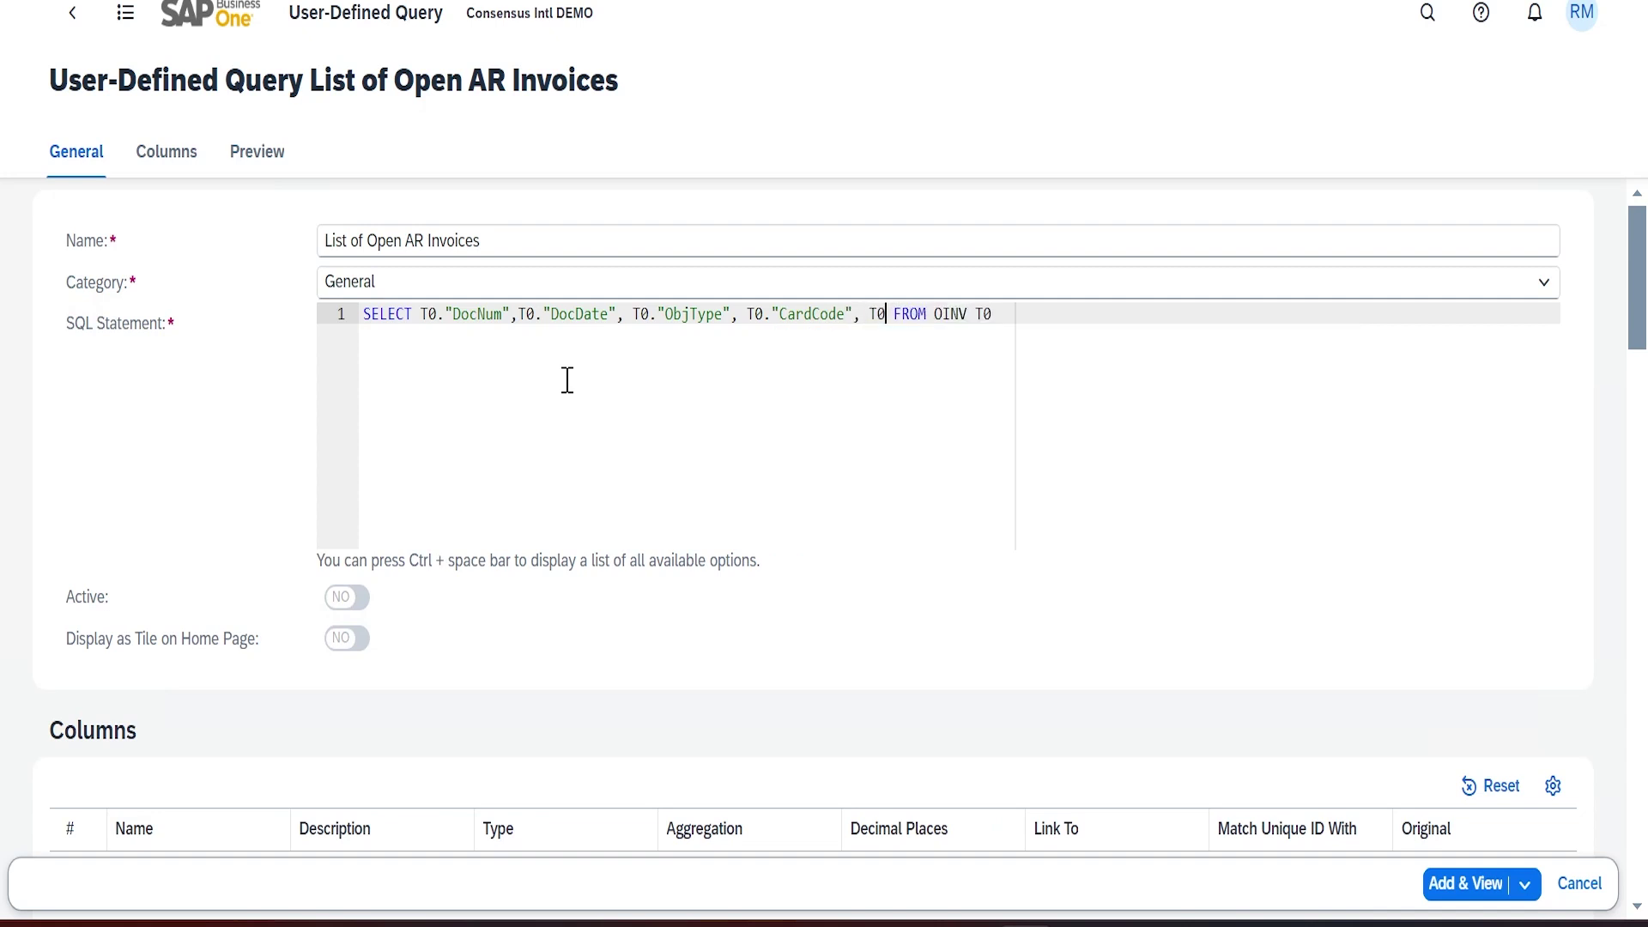
text(.")
text(CardName")
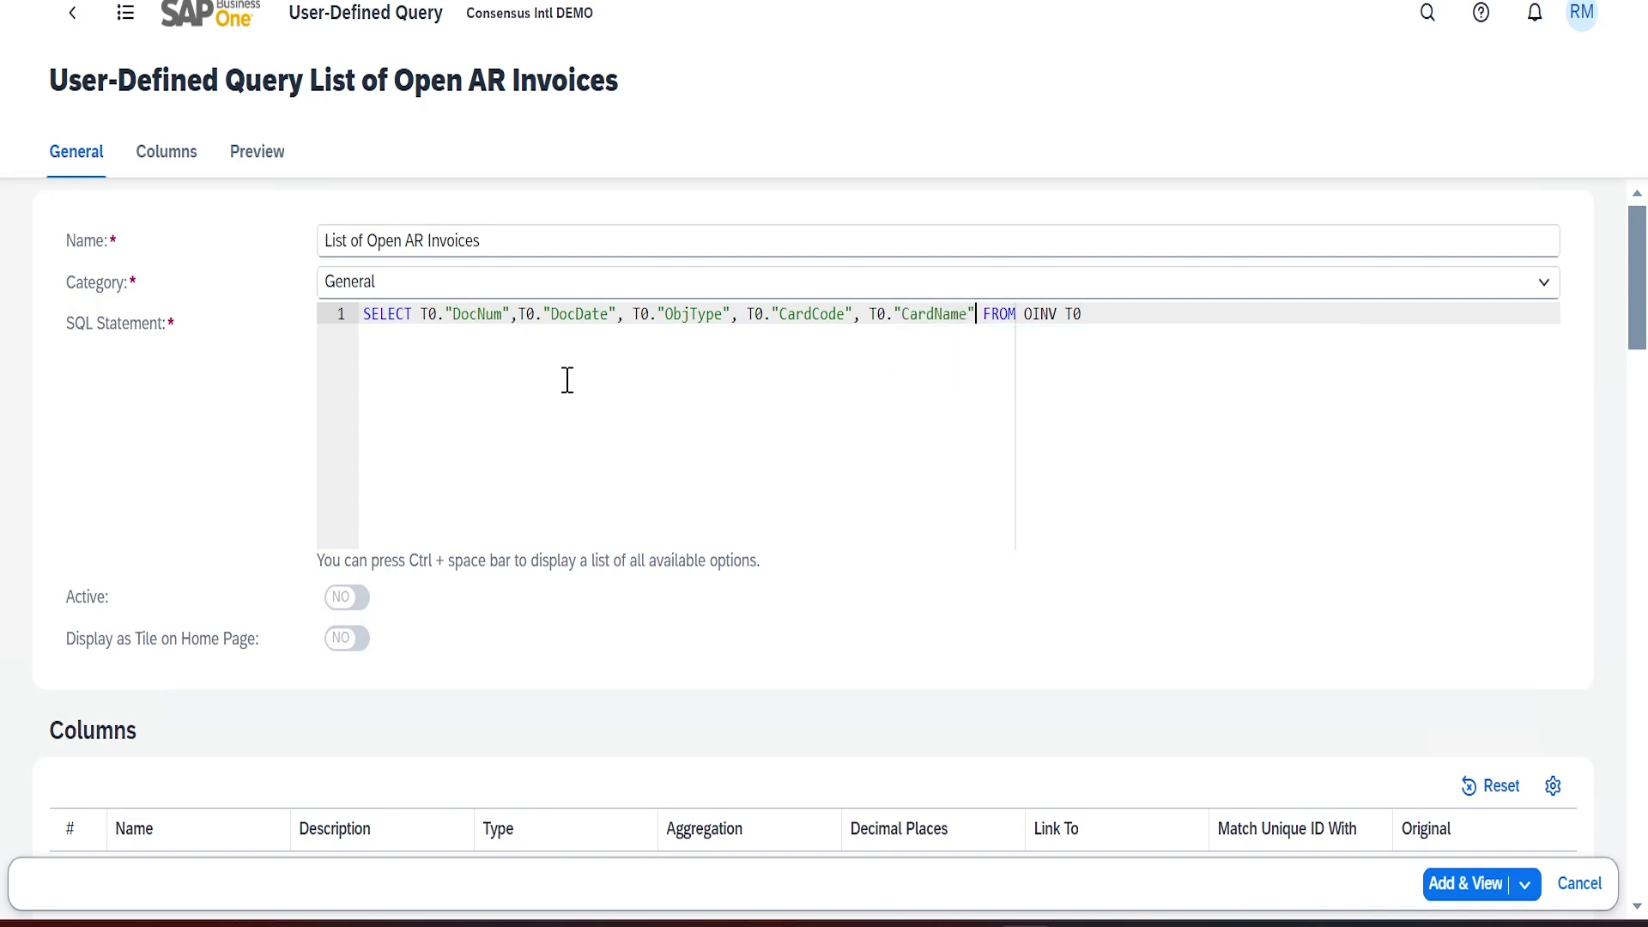
text(, T0.")
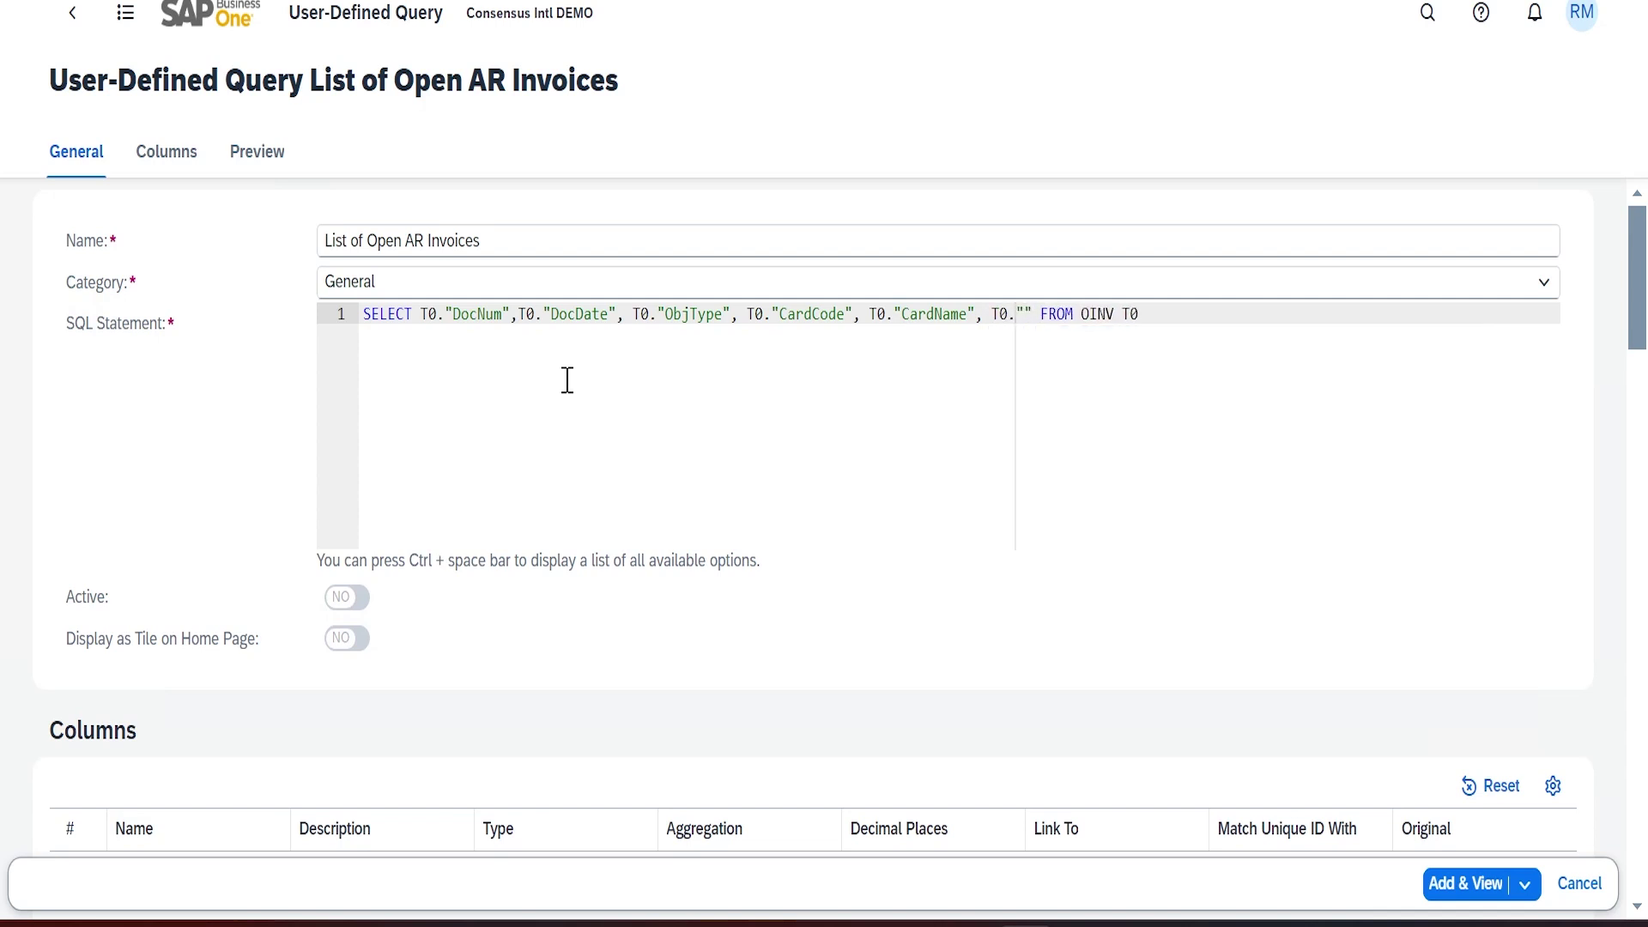
text(DocTotal)
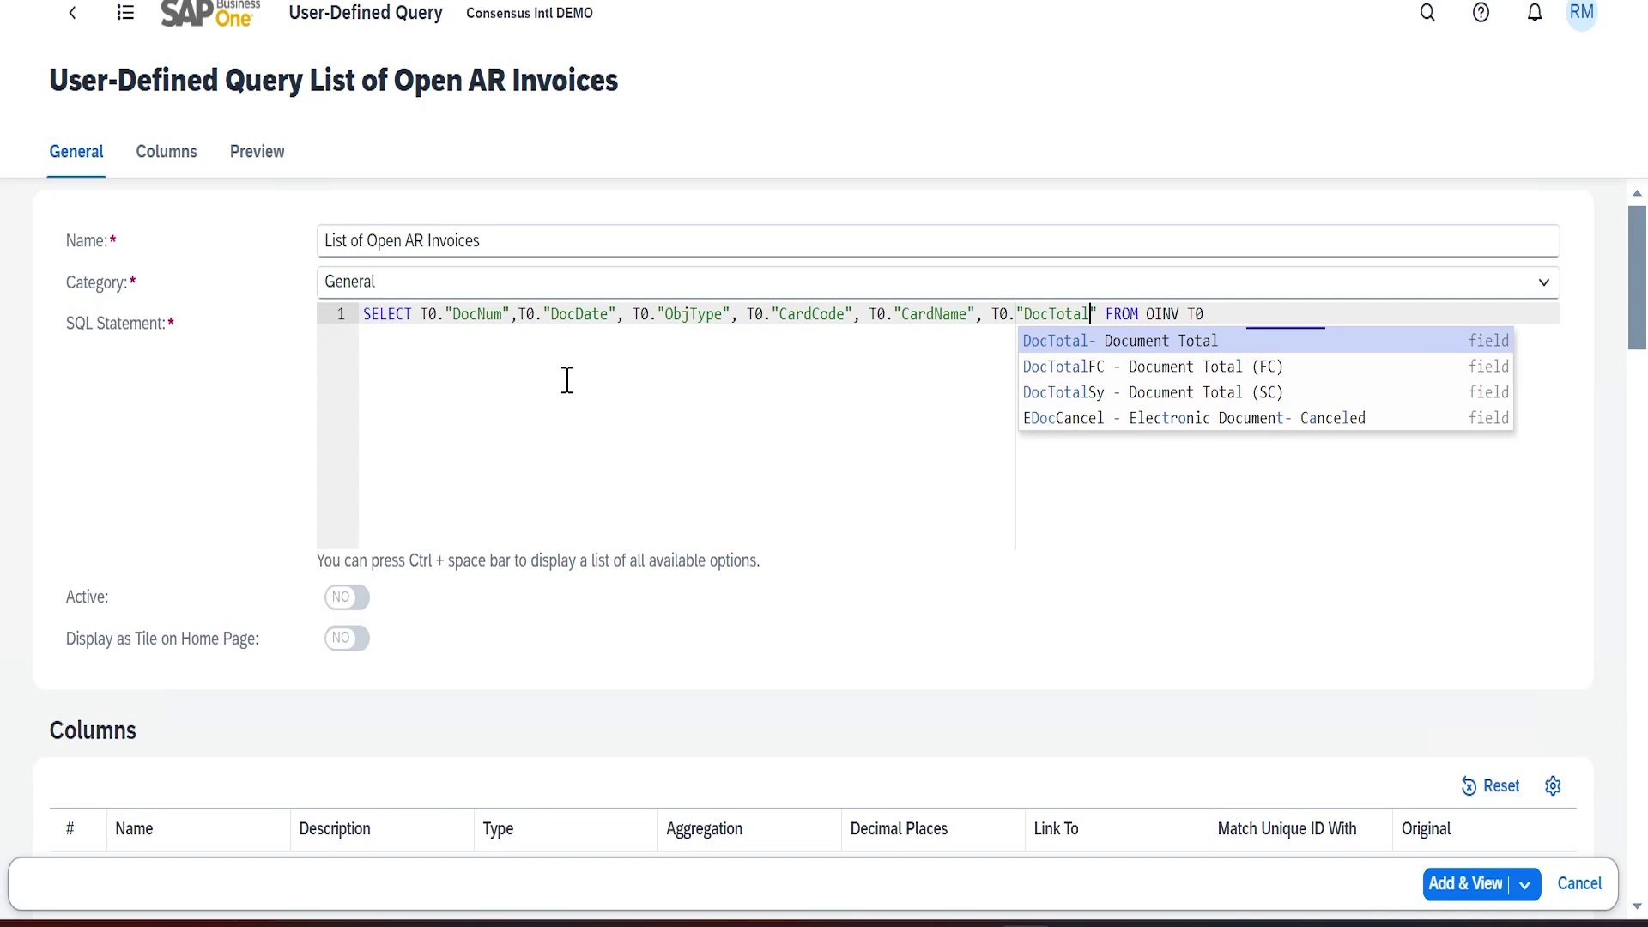
text(", T0.)
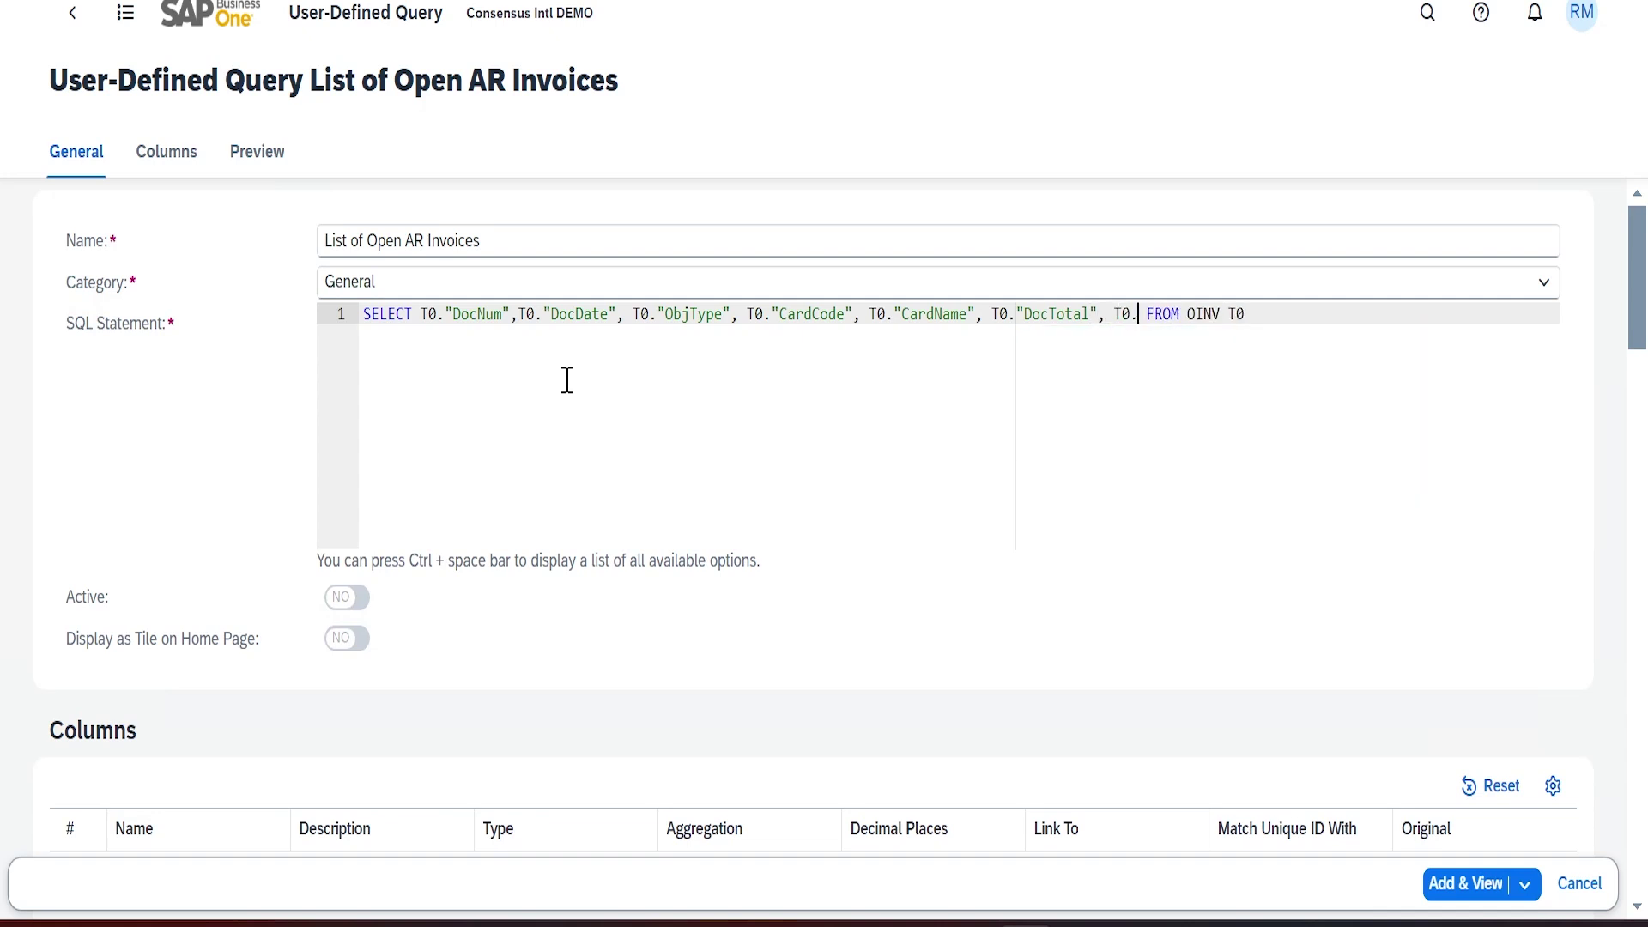
text("D)
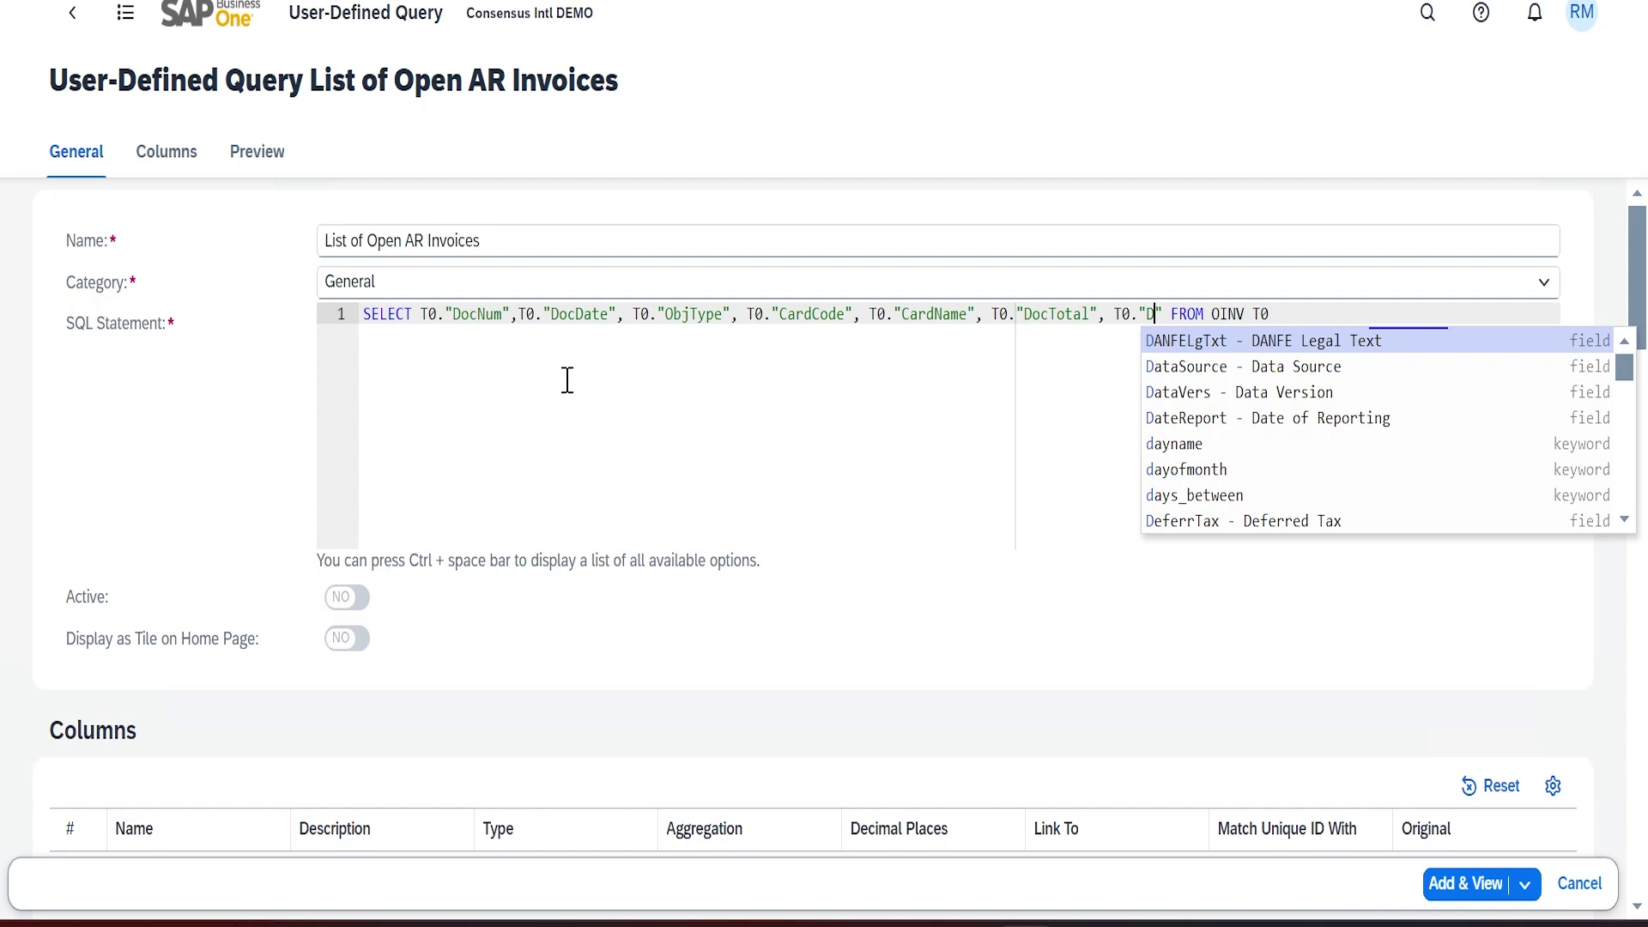
key(BackSpace)
text(Total)
key(Down)
key(Down)
key(Down)
key(Down)
key(Down)
key(Down)
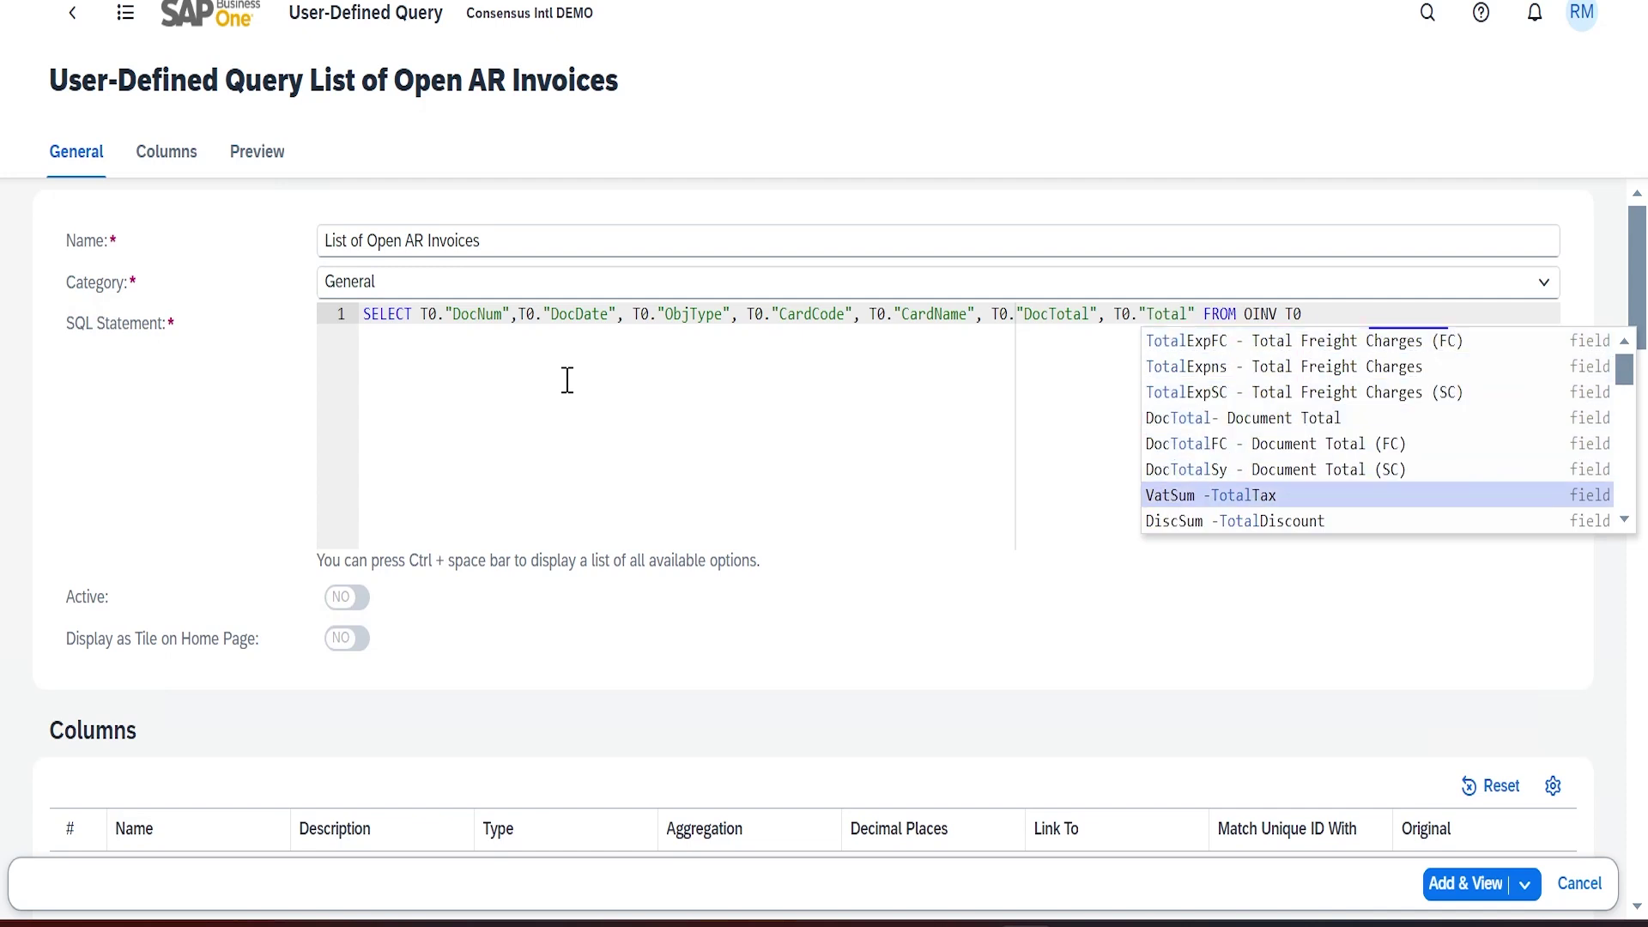
key(Return)
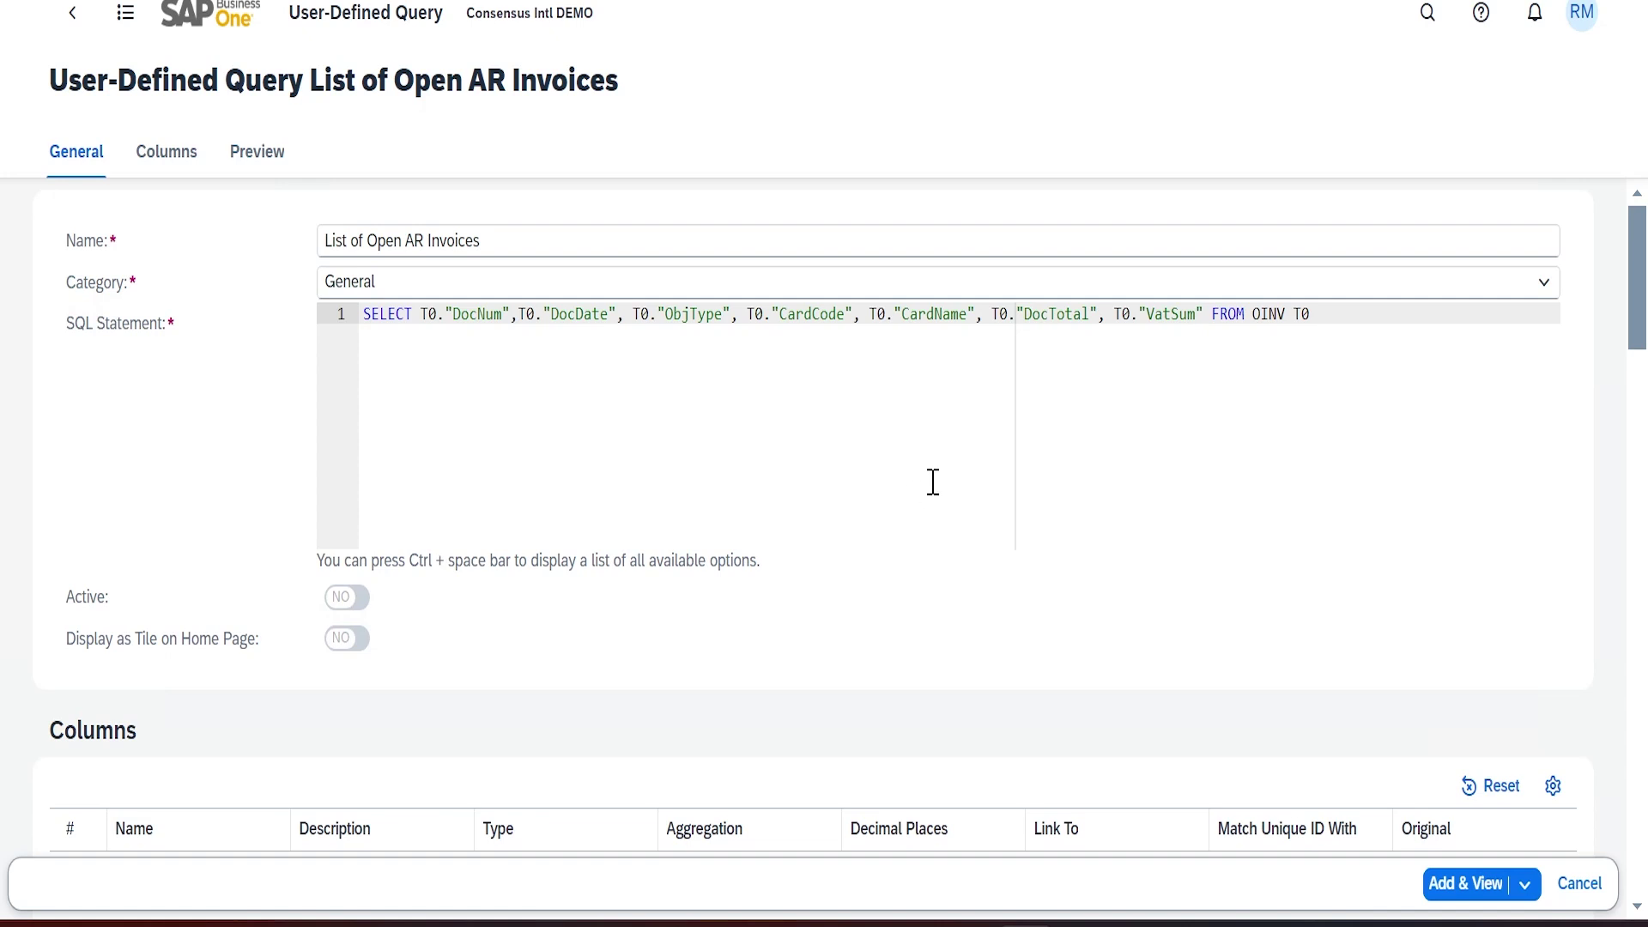
Run Preview Top 1000 Rows and scroll through the returned invoice rows
scroll(935, 463, down, 5)
scroll(930, 416, up, 5)
scroll(274, 567, down, 10)
click(77, 354)
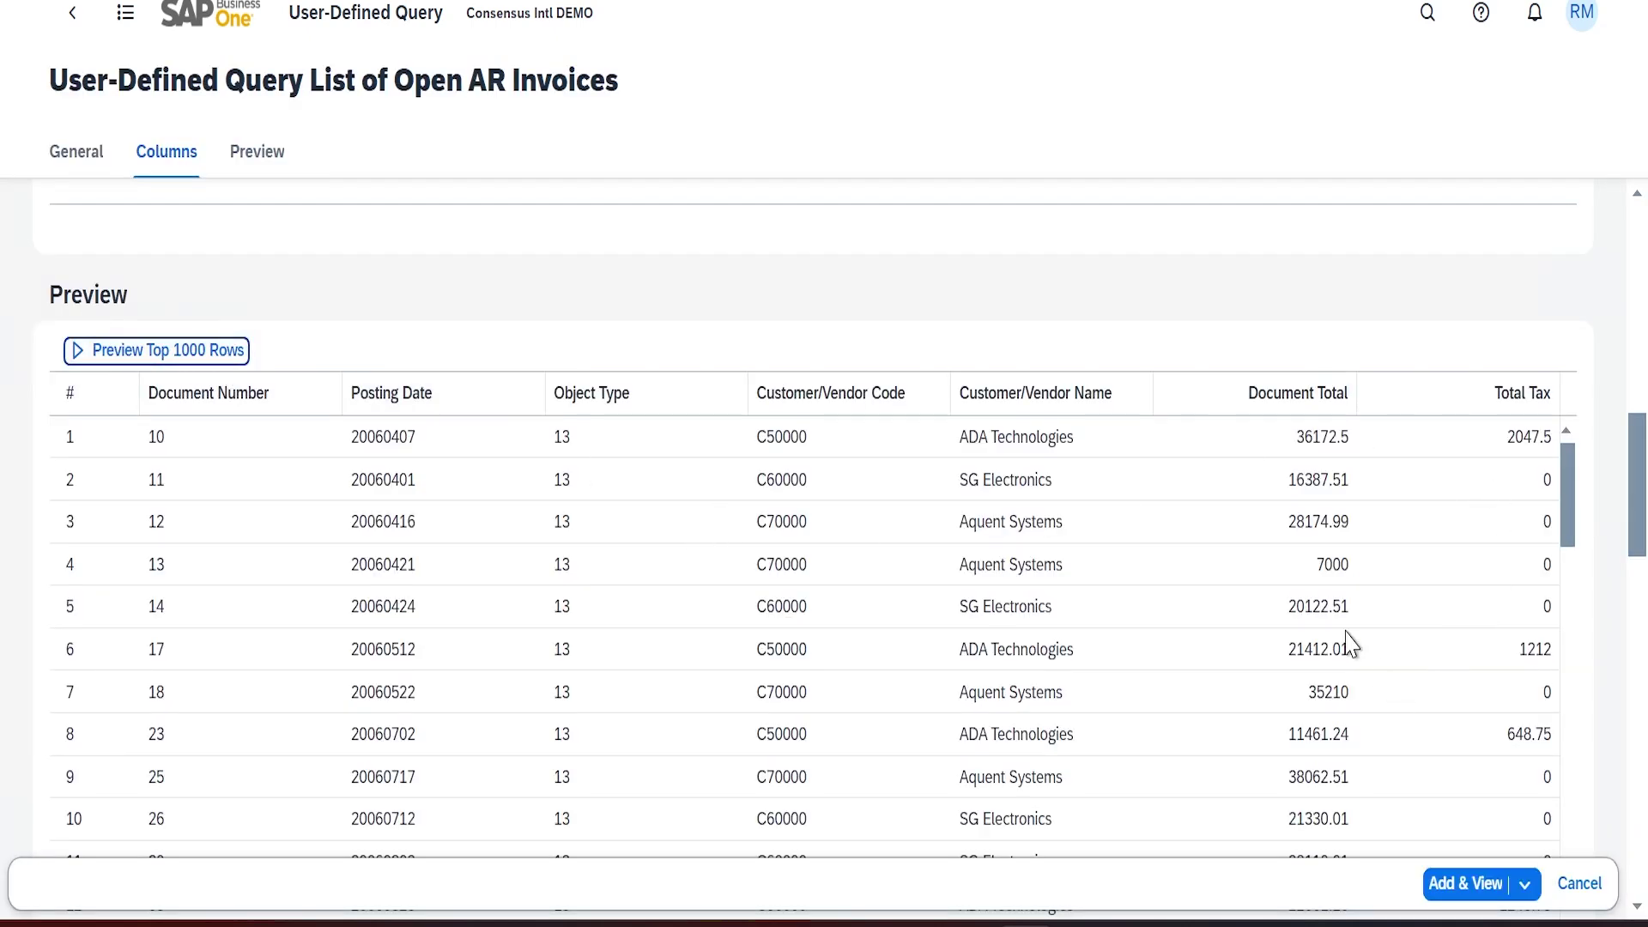
scroll(1350, 644, down, 20)
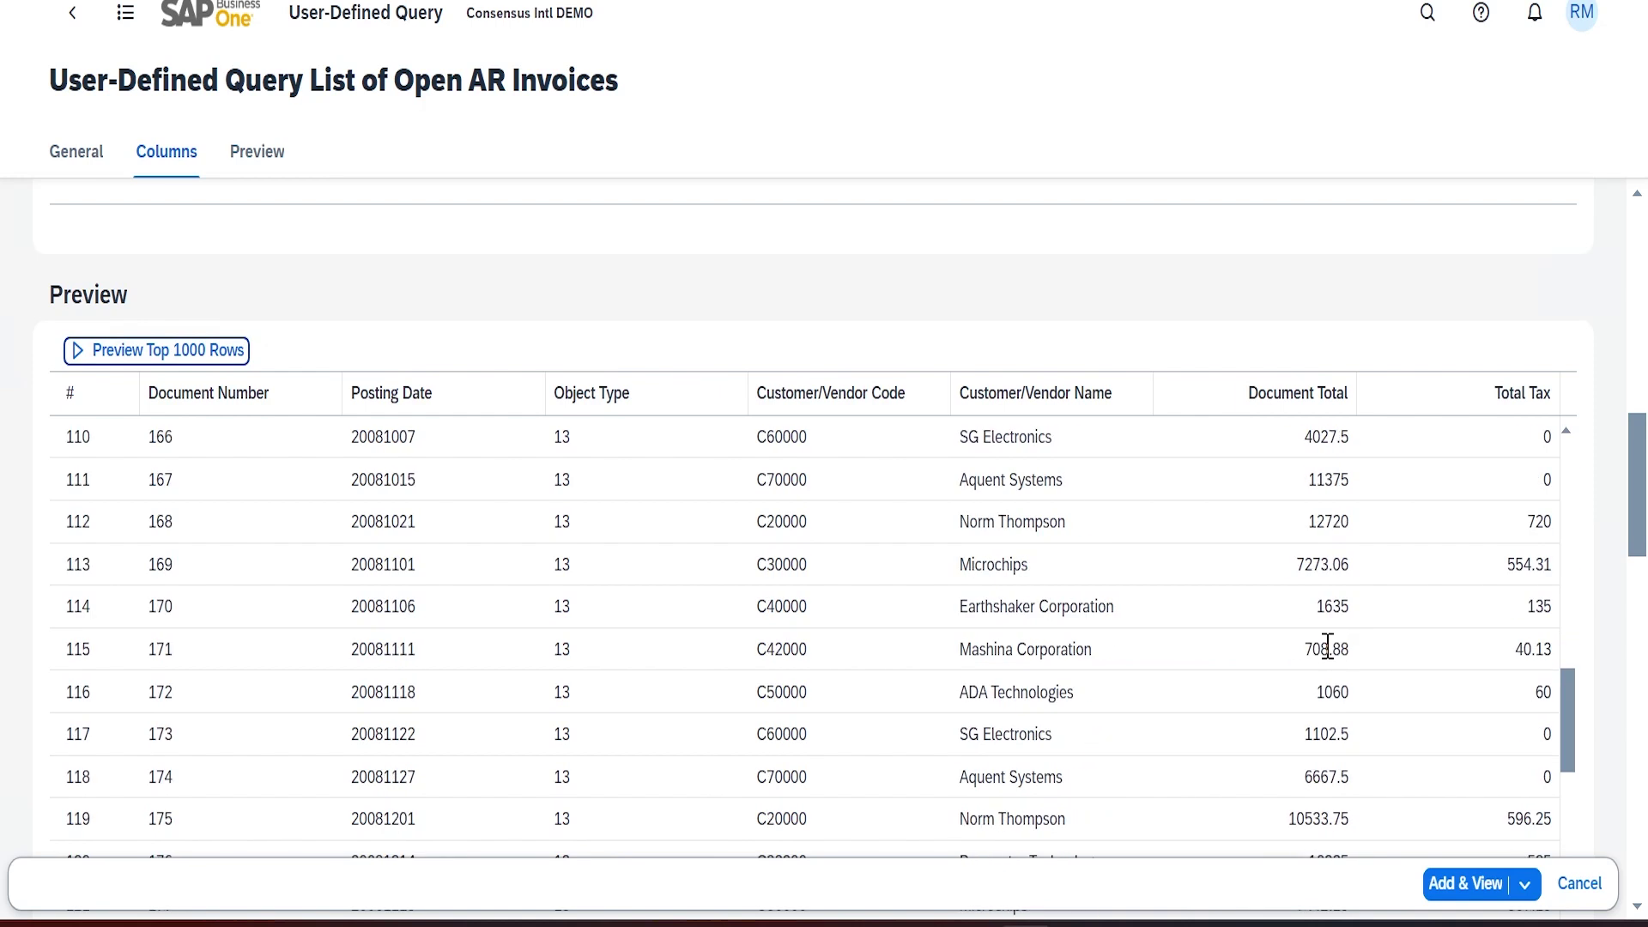
scroll(1326, 652, up, 20)
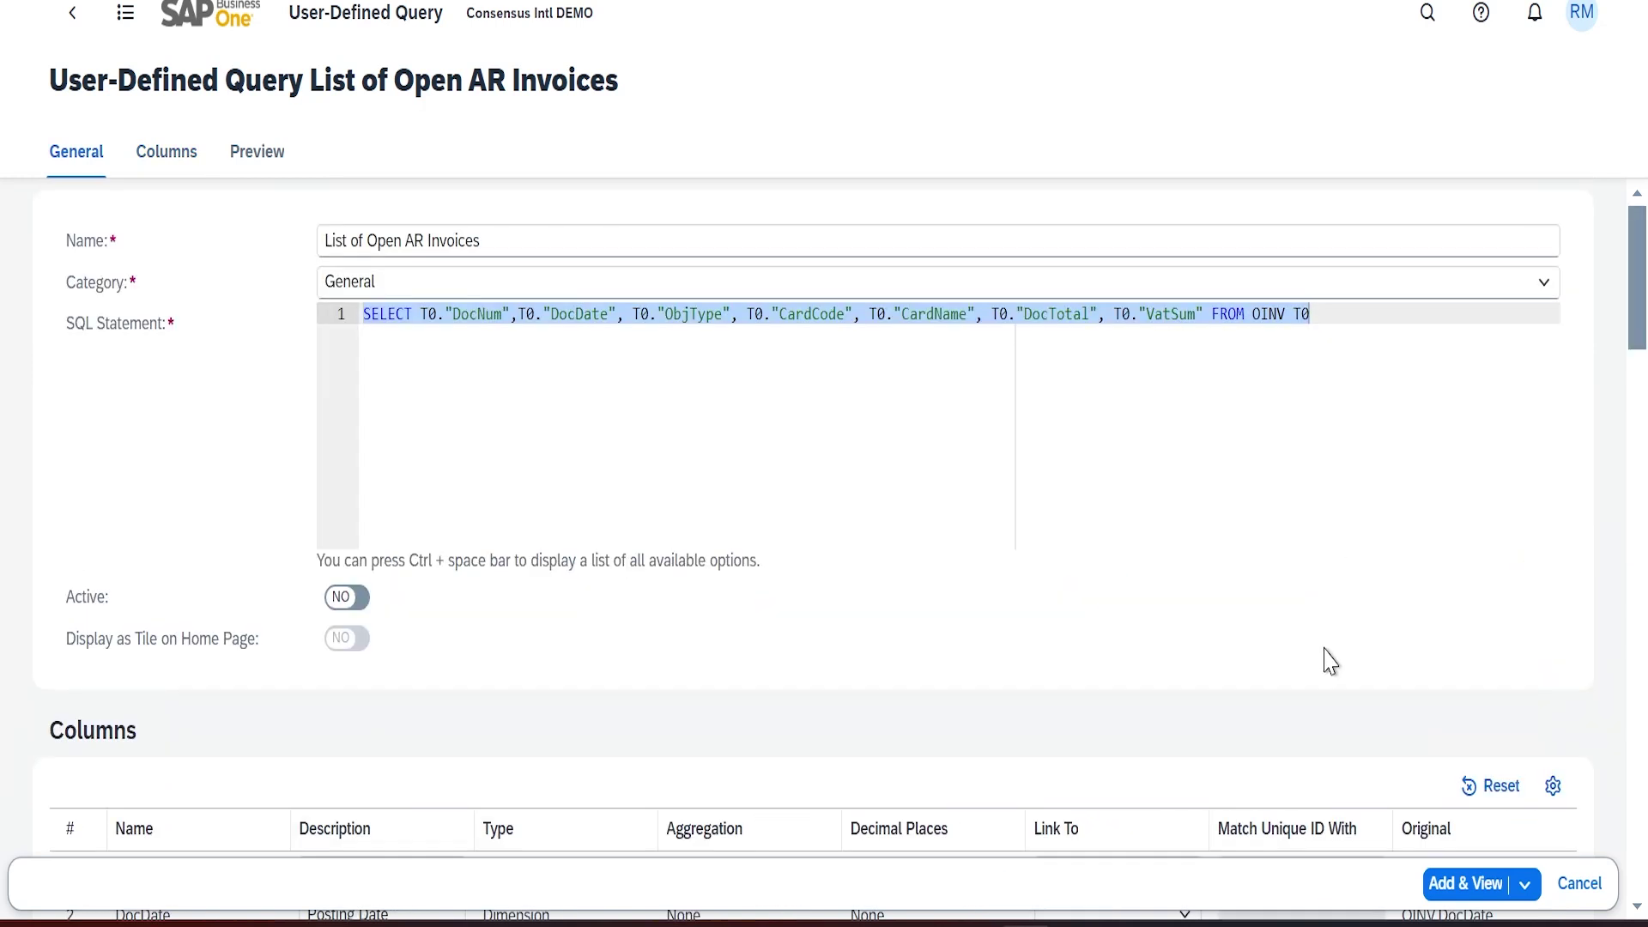
scroll(1188, 721, down, 5)
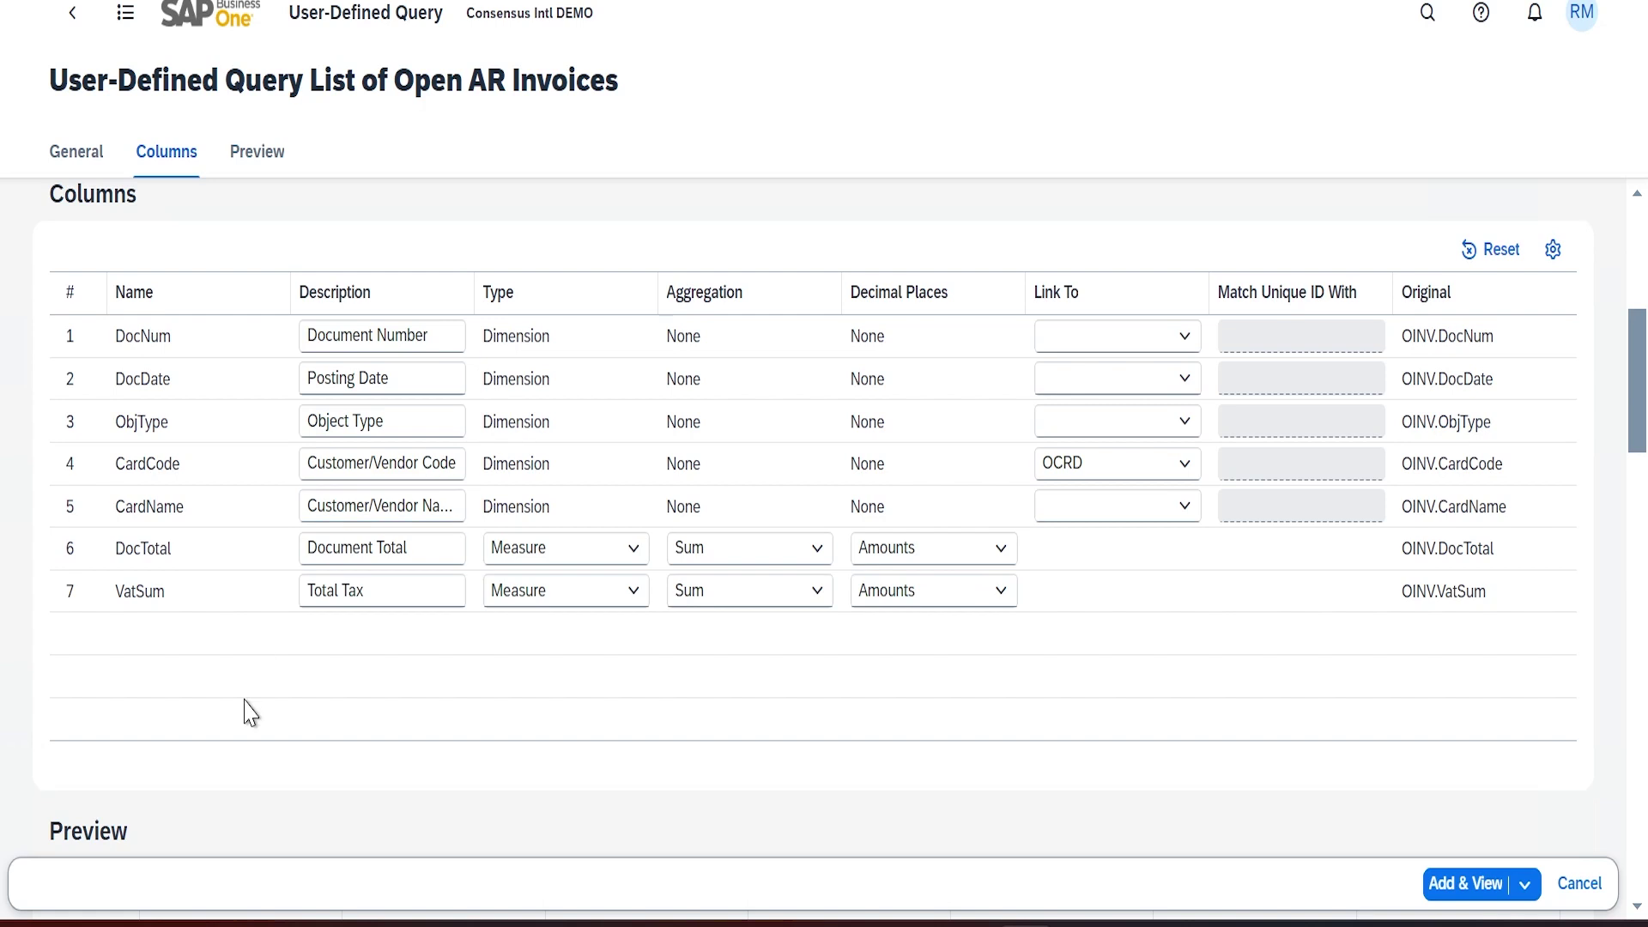
Change the Posting Date and Object Type descriptions to Document Date and Obj Type
scroll(257, 756, down, 5)
scroll(240, 618, up, 10)
scroll(274, 566, down, 5)
click(447, 330)
click(404, 375)
drag(405, 388, 223, 370)
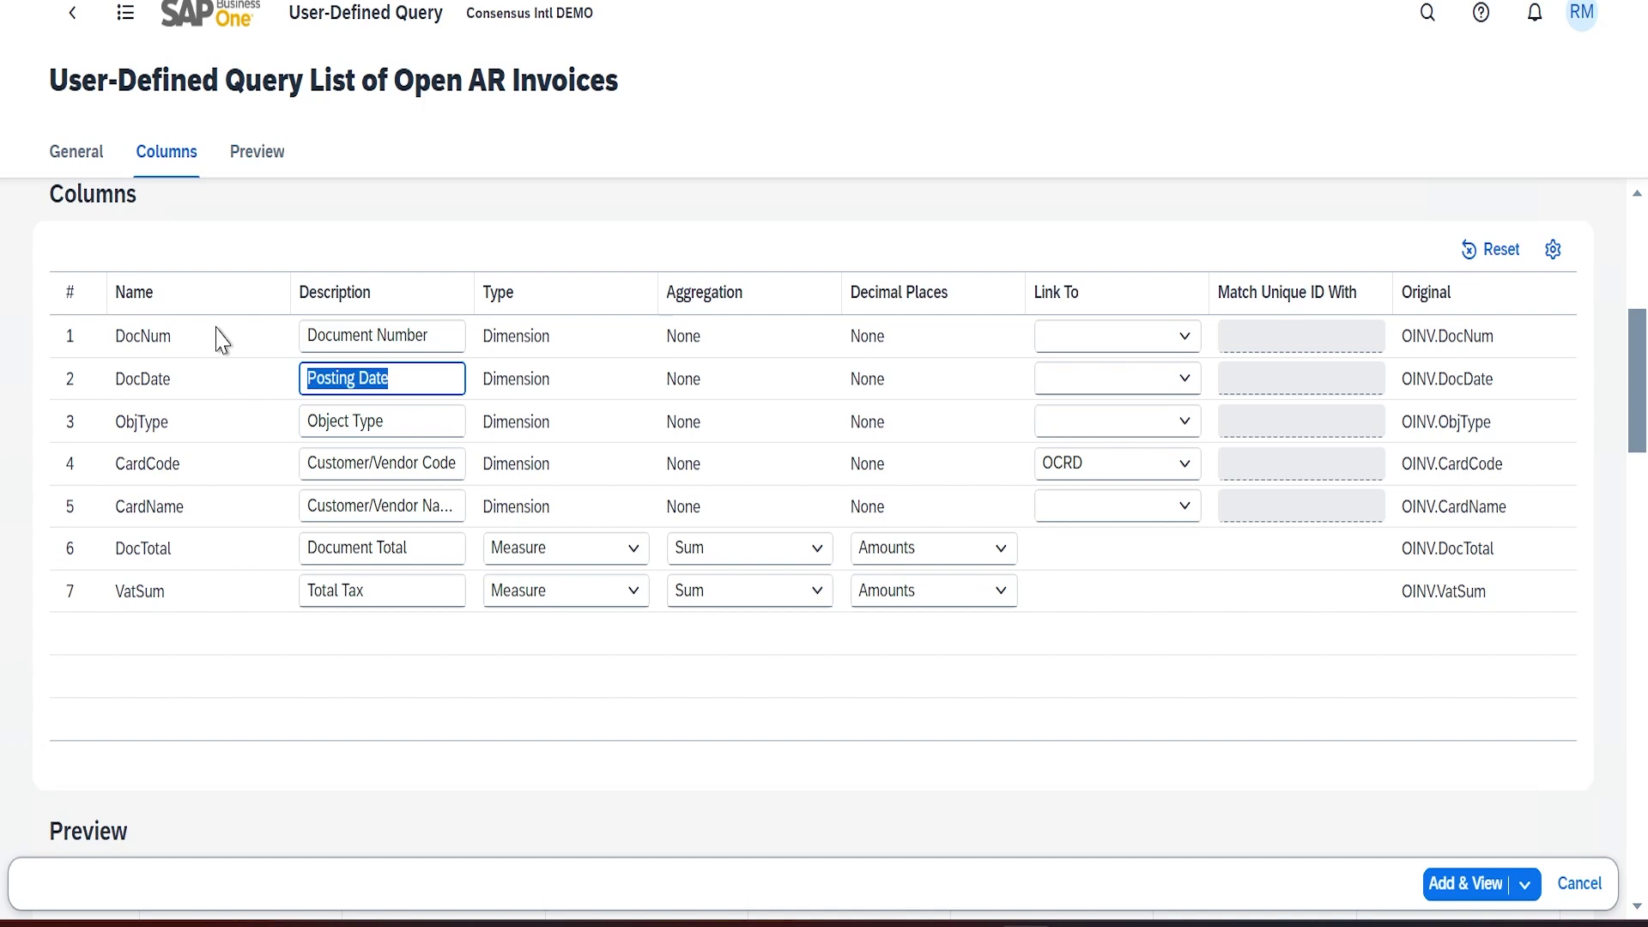
text(Document Date)
key(Tab)
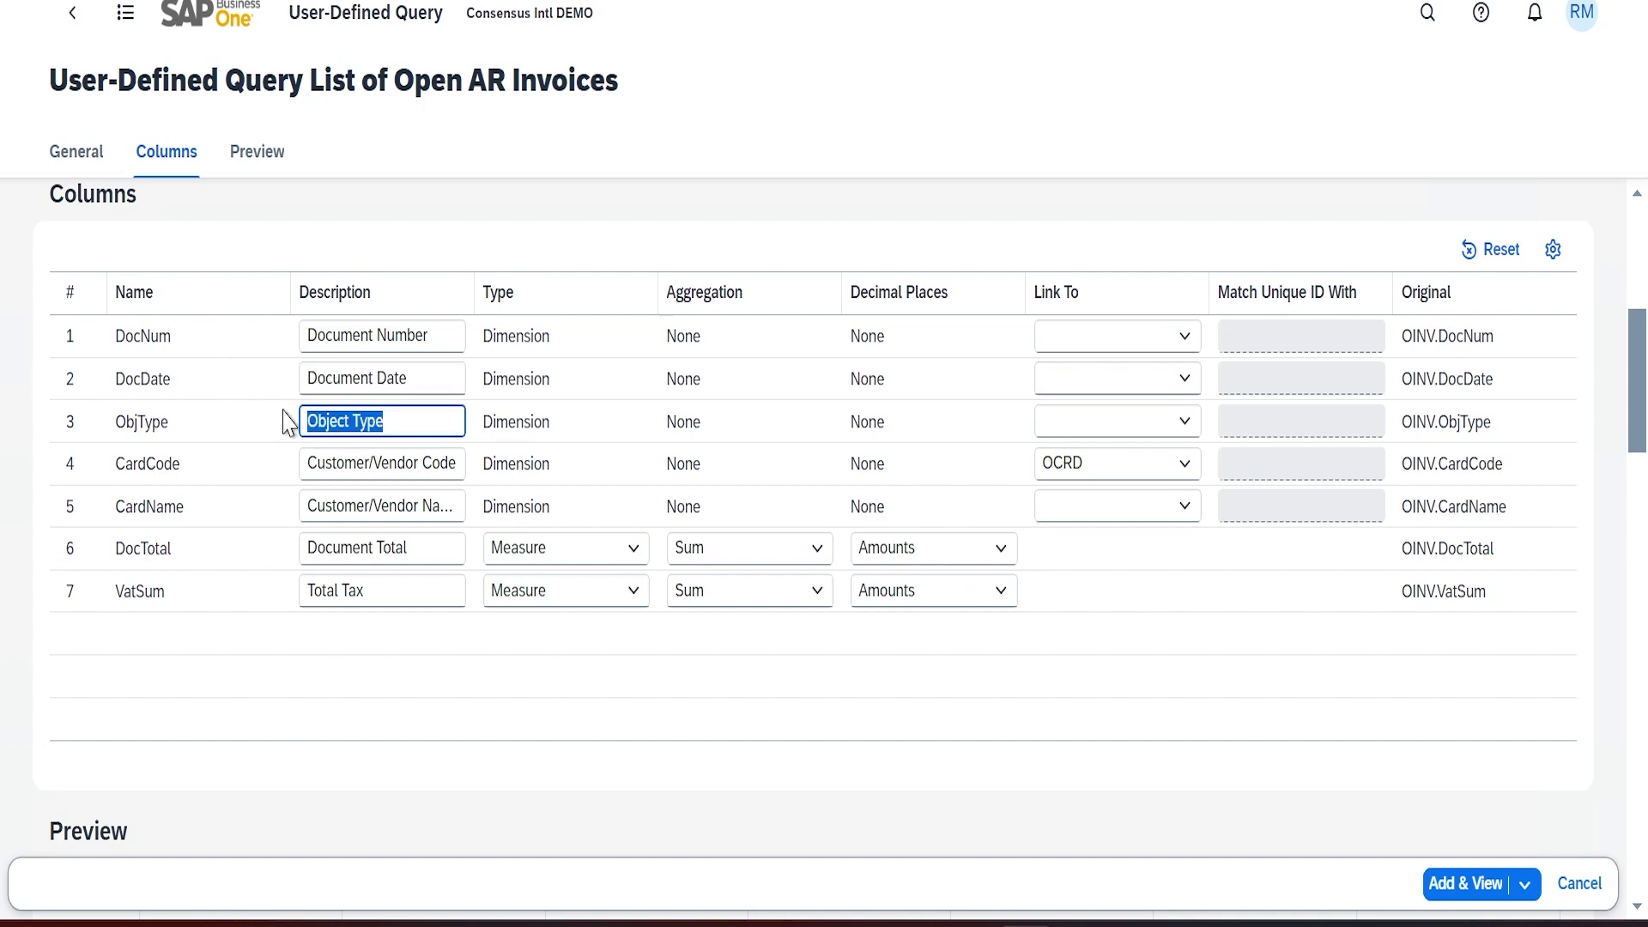
text(O)
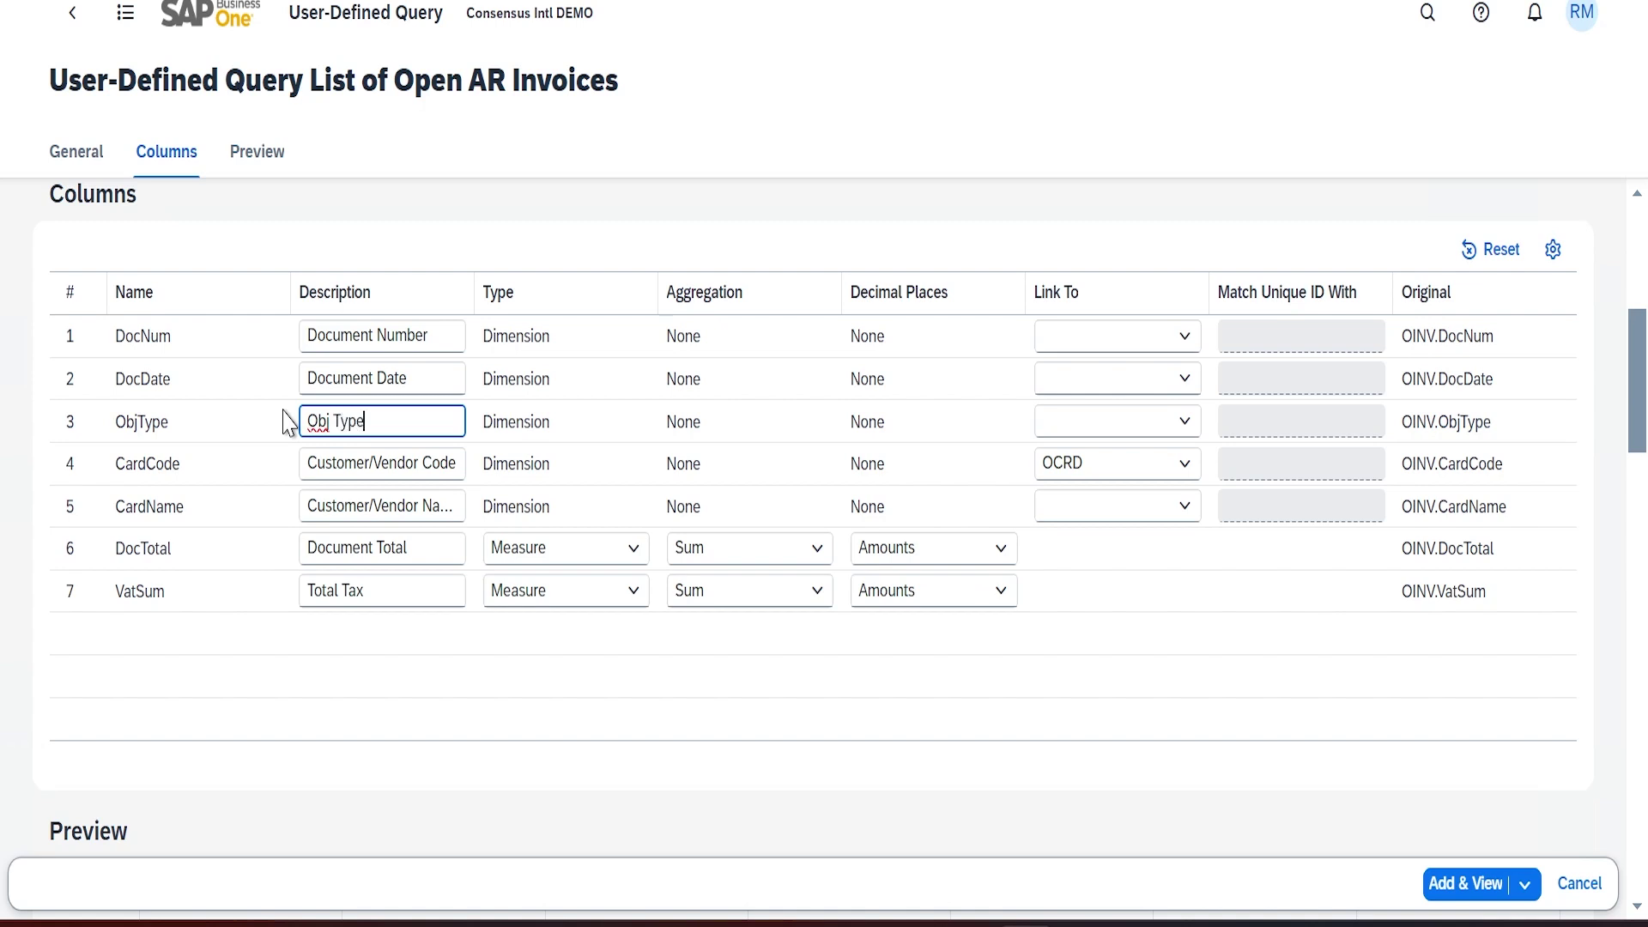
text(bj Type)
Remove 'Vendor' from the code and name descriptions so they read Customer Code and Customer Name
click(382, 464)
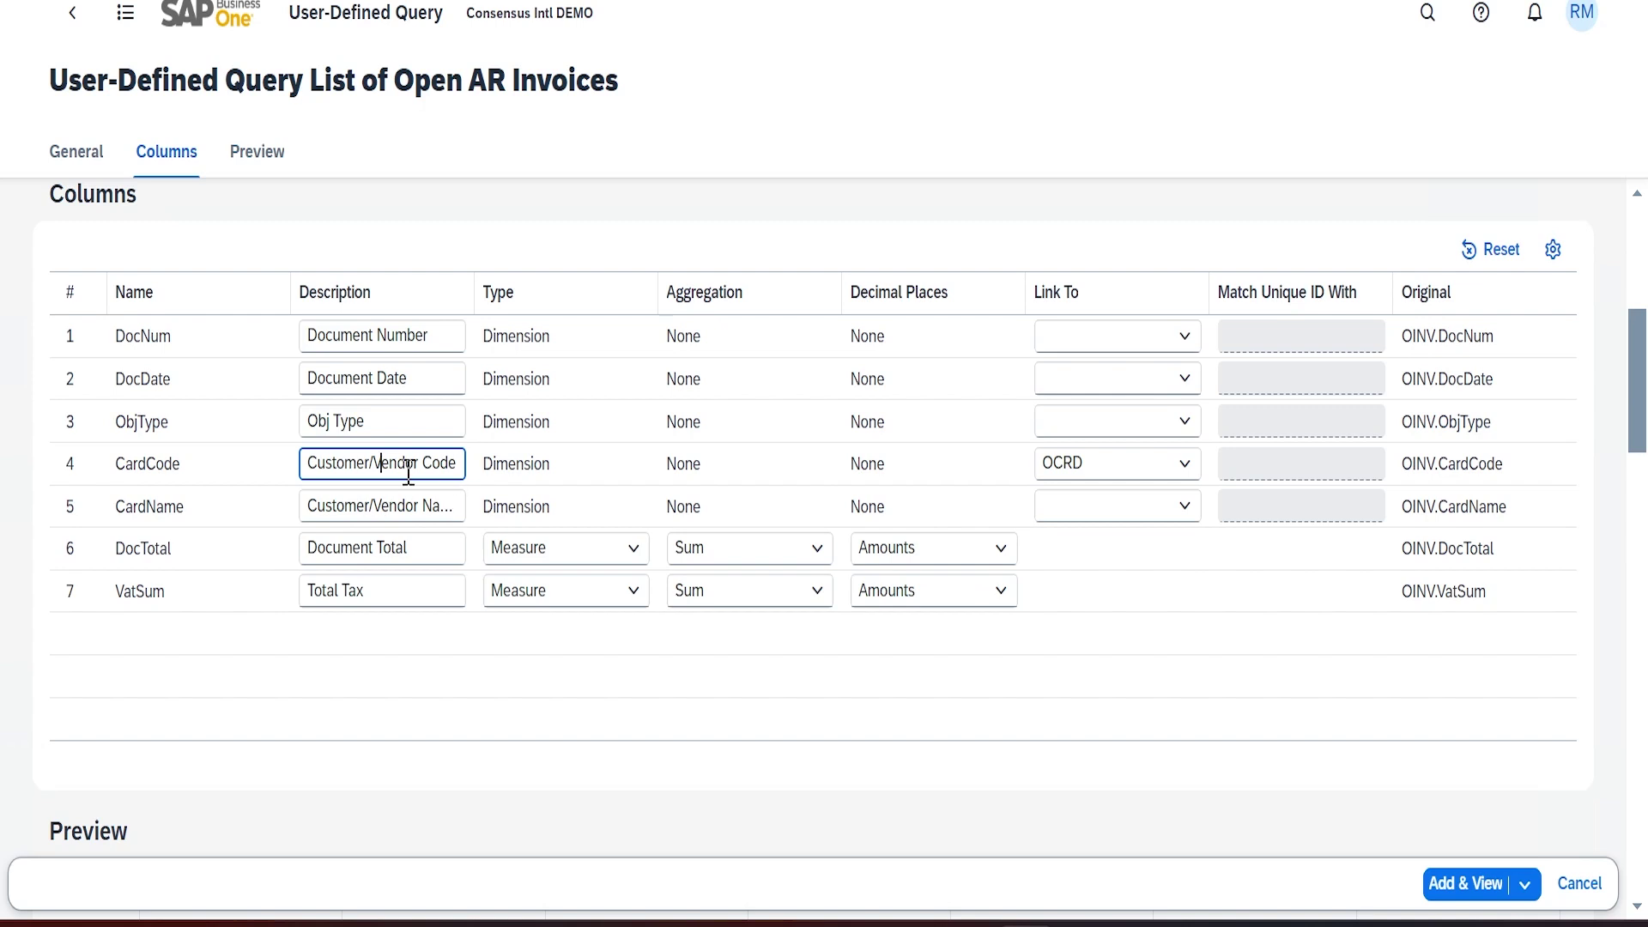
double_click(395, 464)
key(BackSpace)
key(BackSpace)
drag(371, 505, 420, 507)
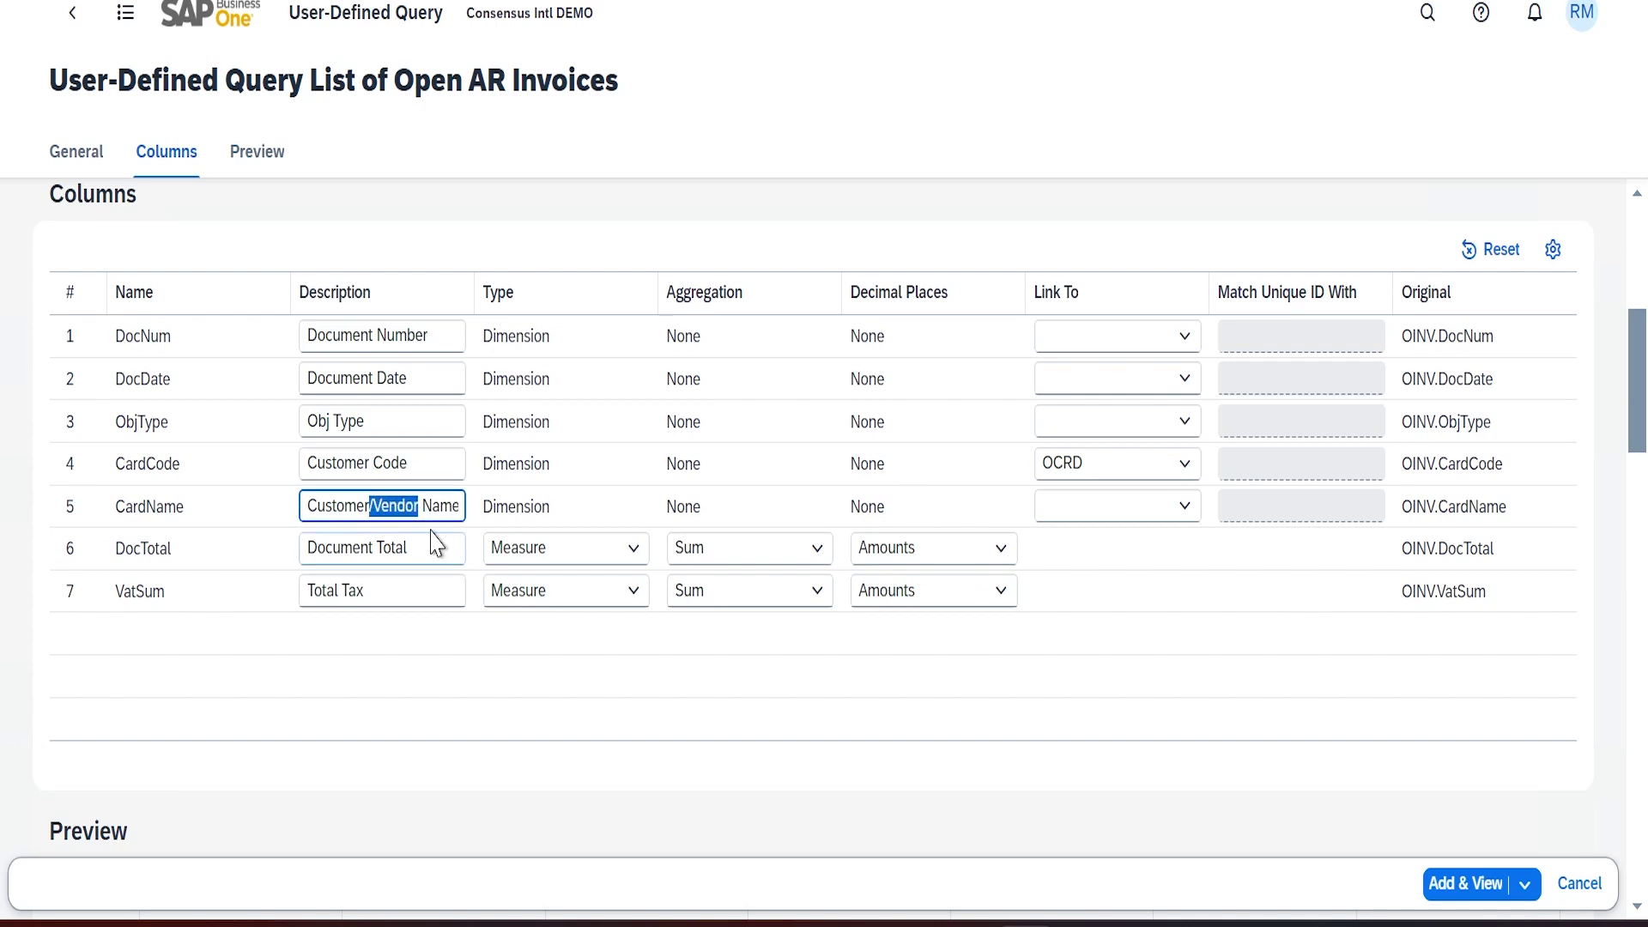
key(BackSpace)
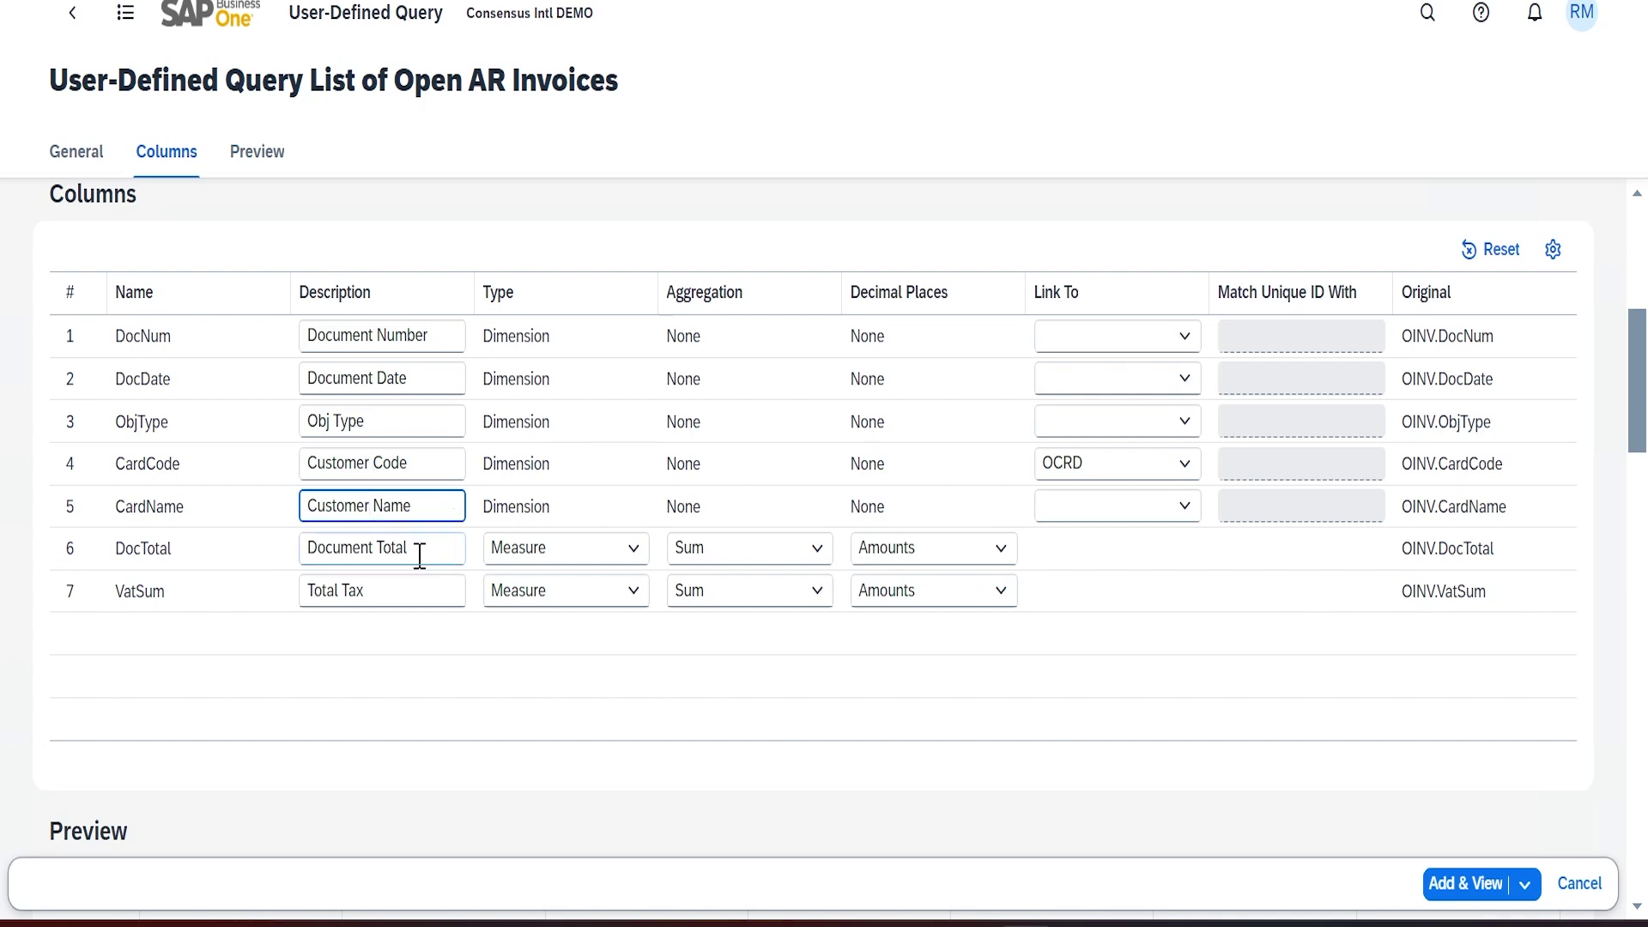
click(442, 556)
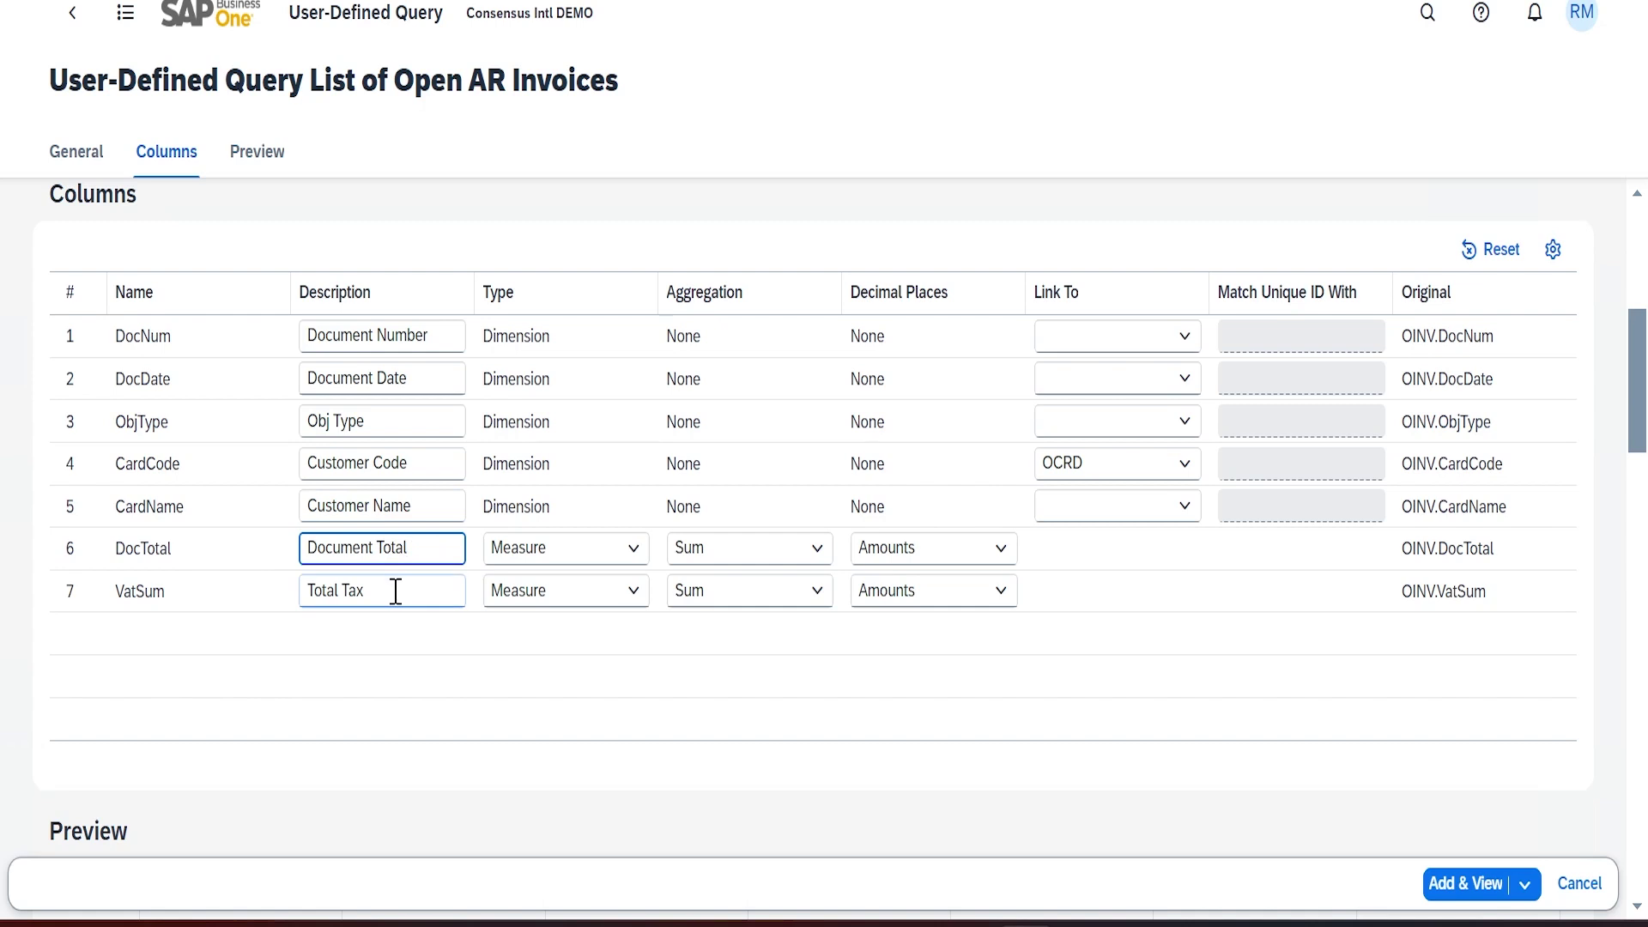
click(382, 595)
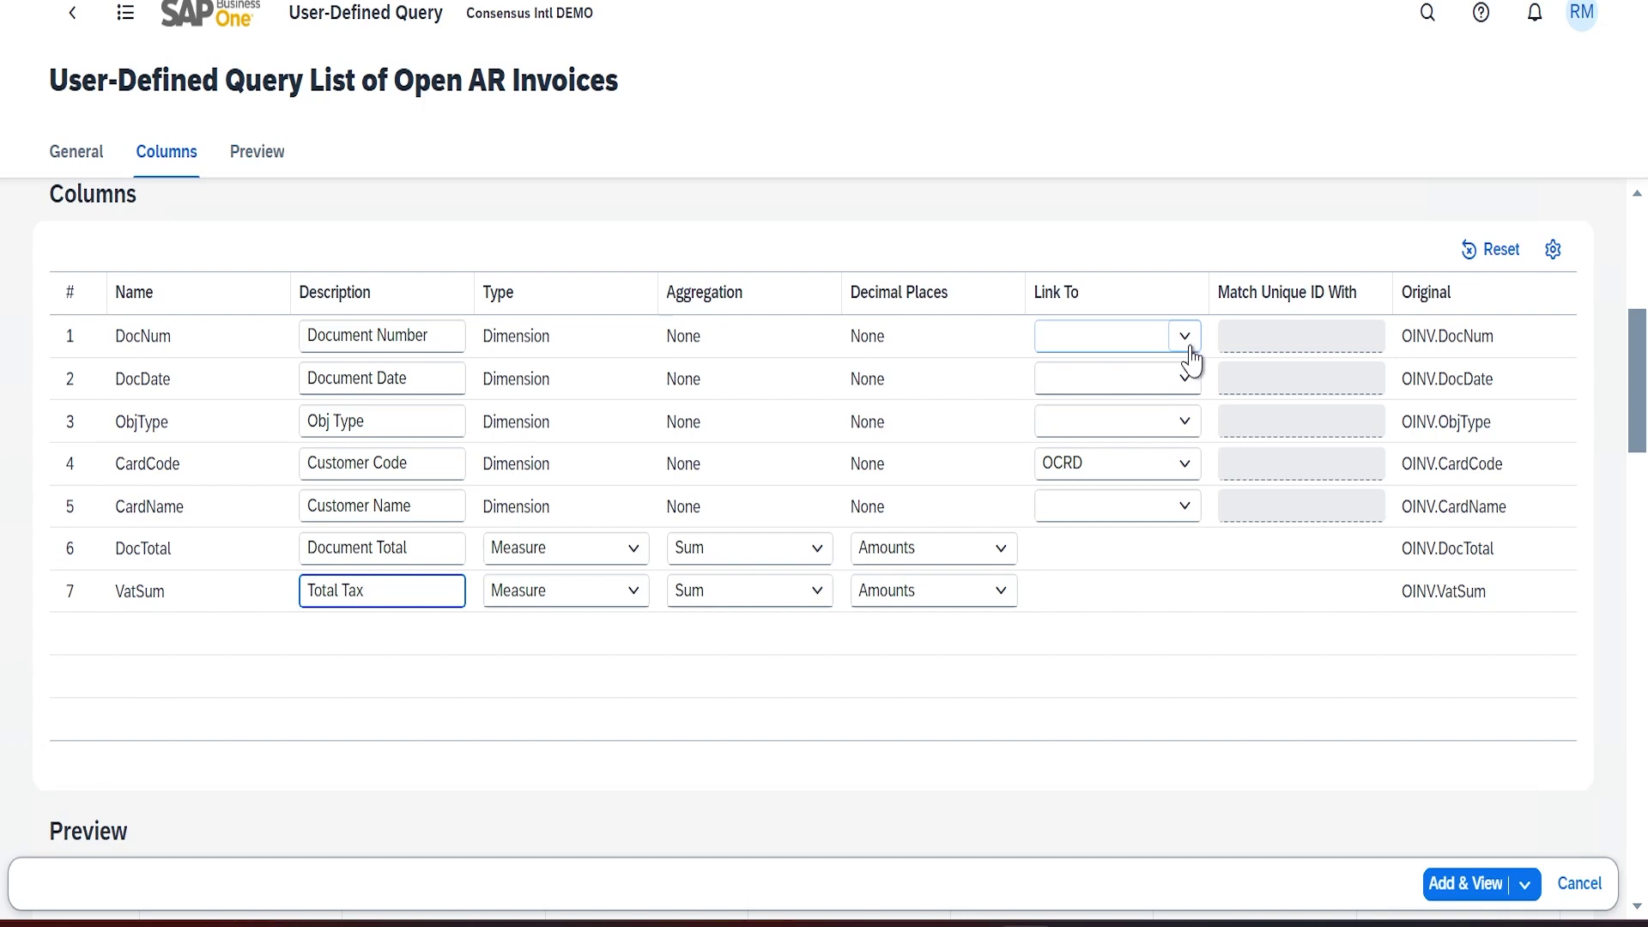
Link Document Number to 'ObjType - Object Type', matching its unique ID with 'DocNum - Document Number'
scroll(633, 379, up, 5)
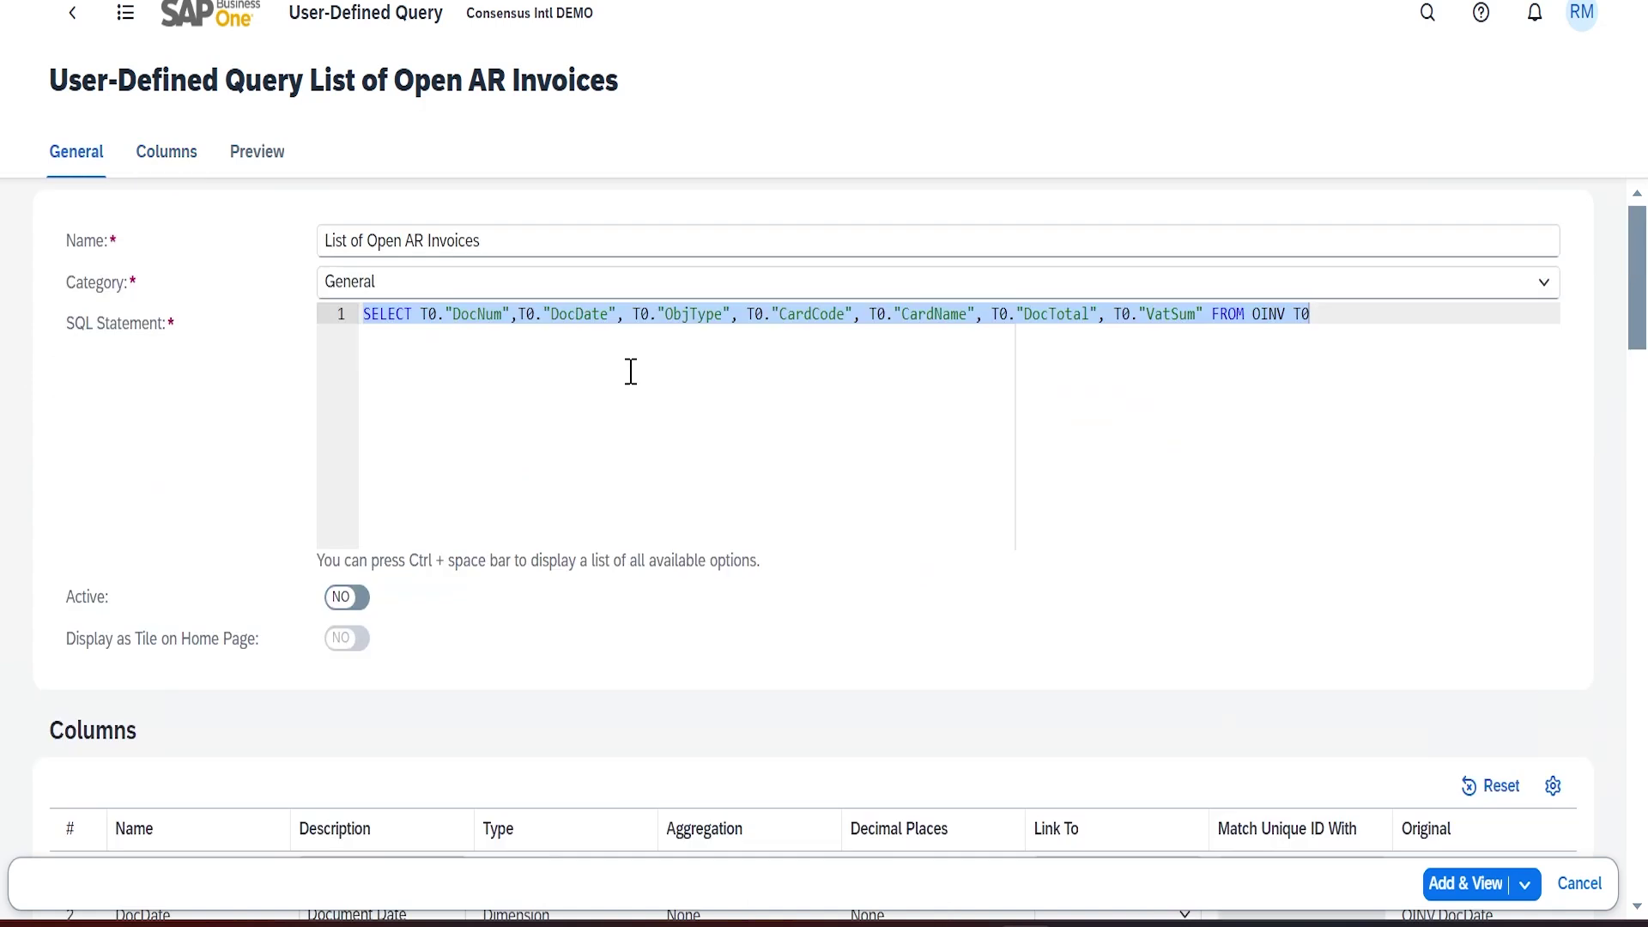
click(698, 315)
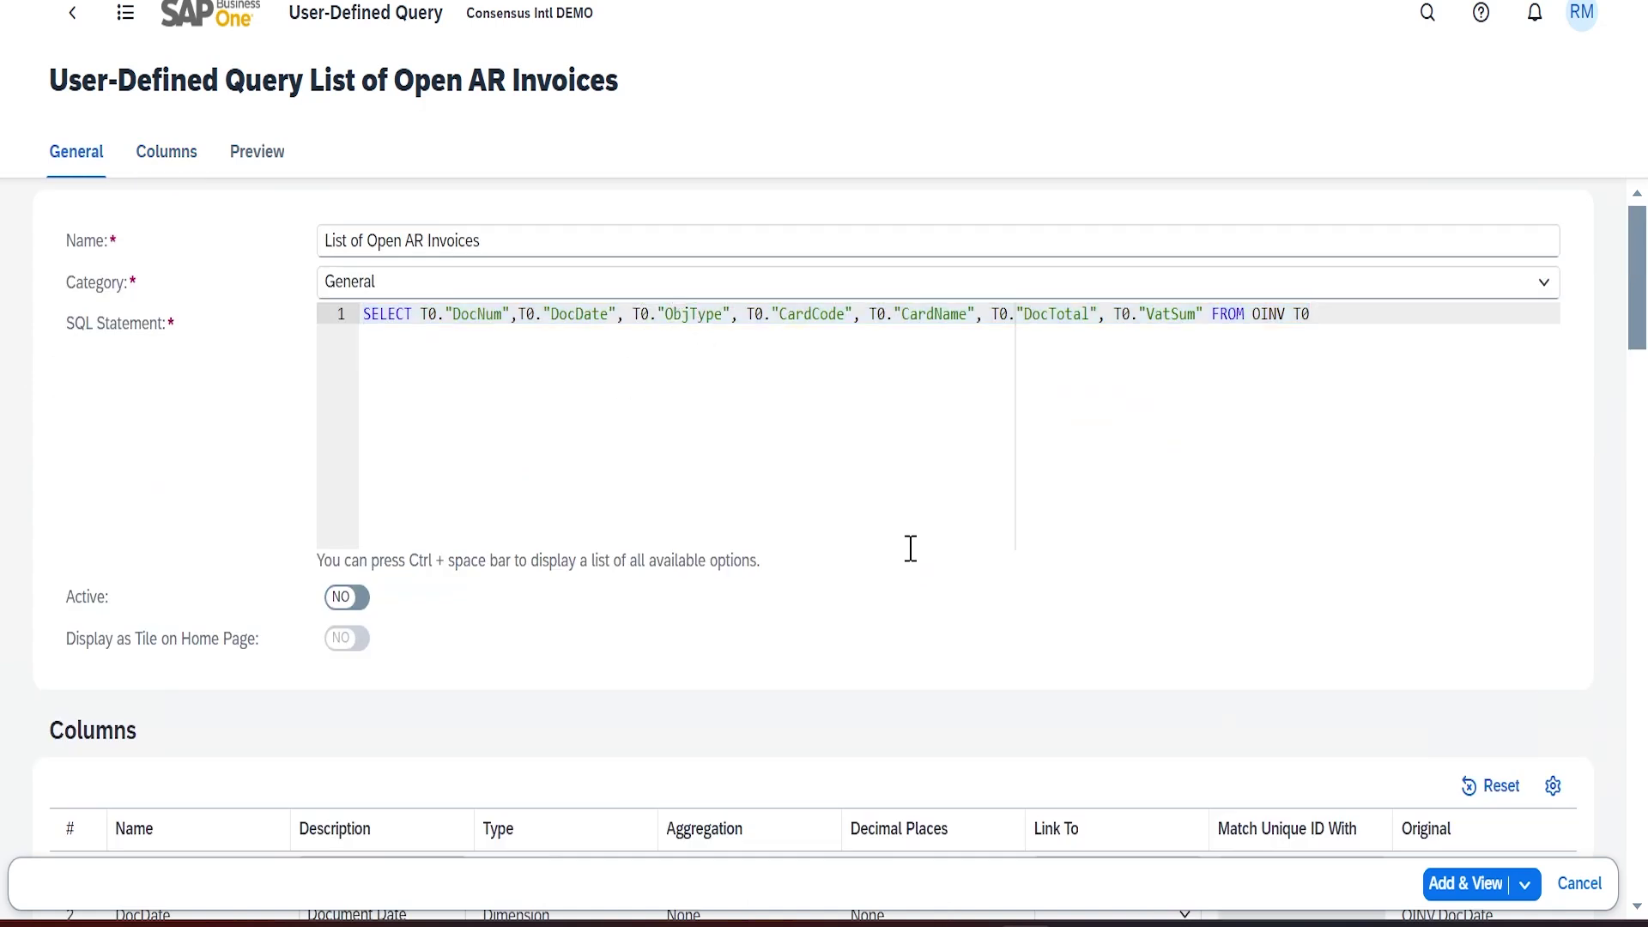
scroll(1026, 547, down, 15)
scroll(1084, 554, up, 10)
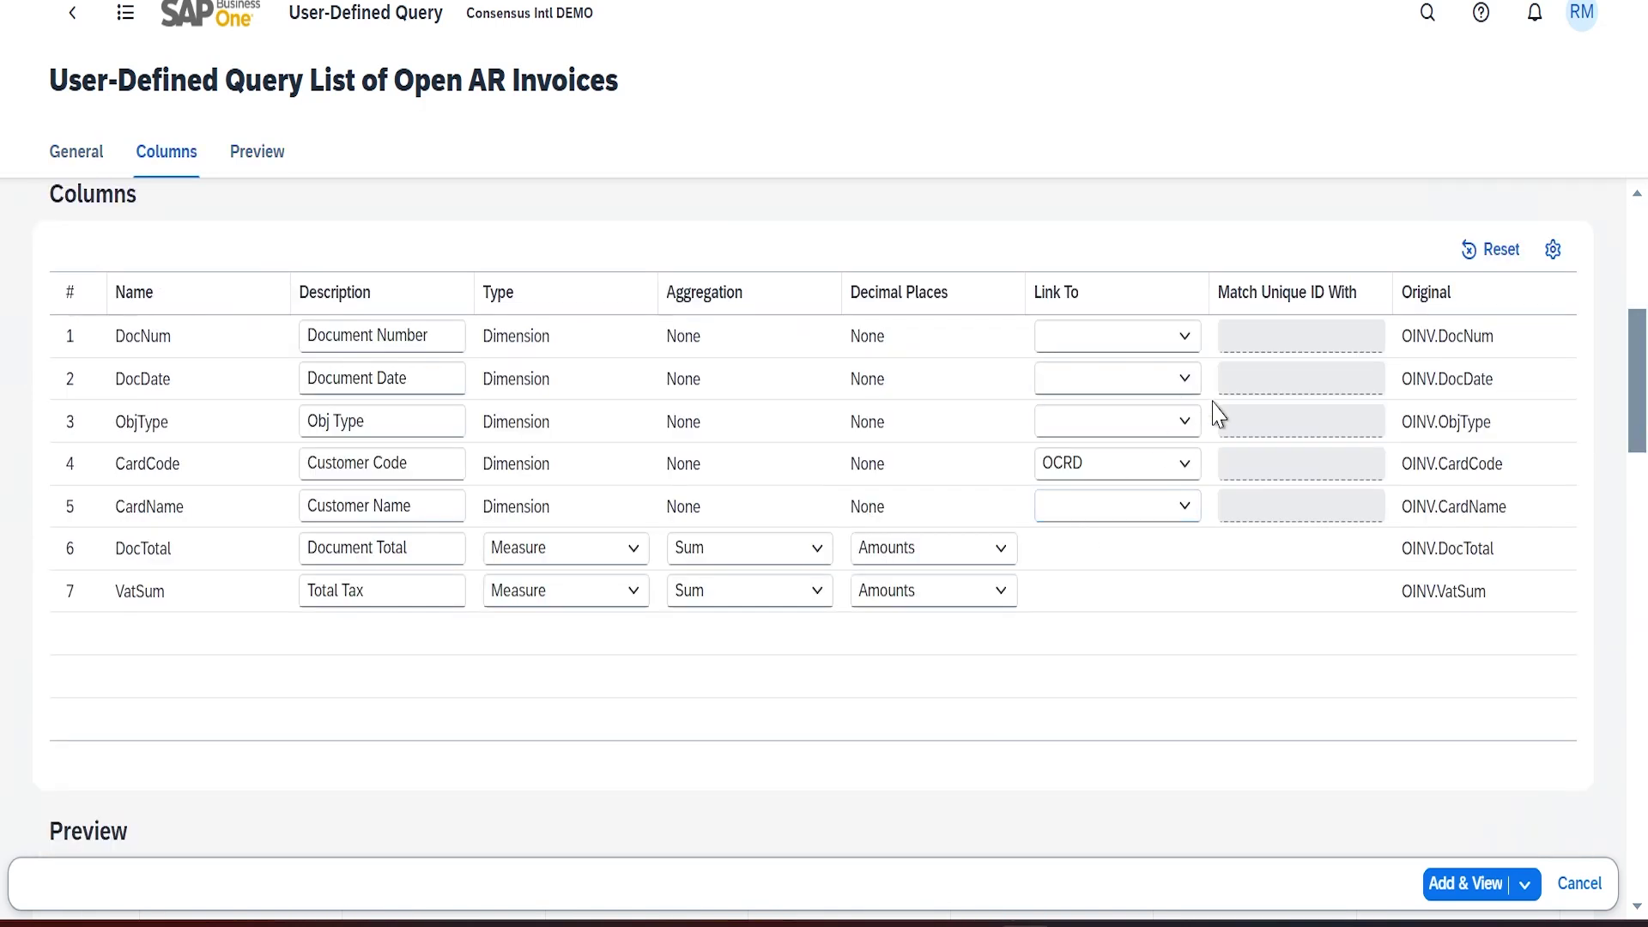
click(1187, 343)
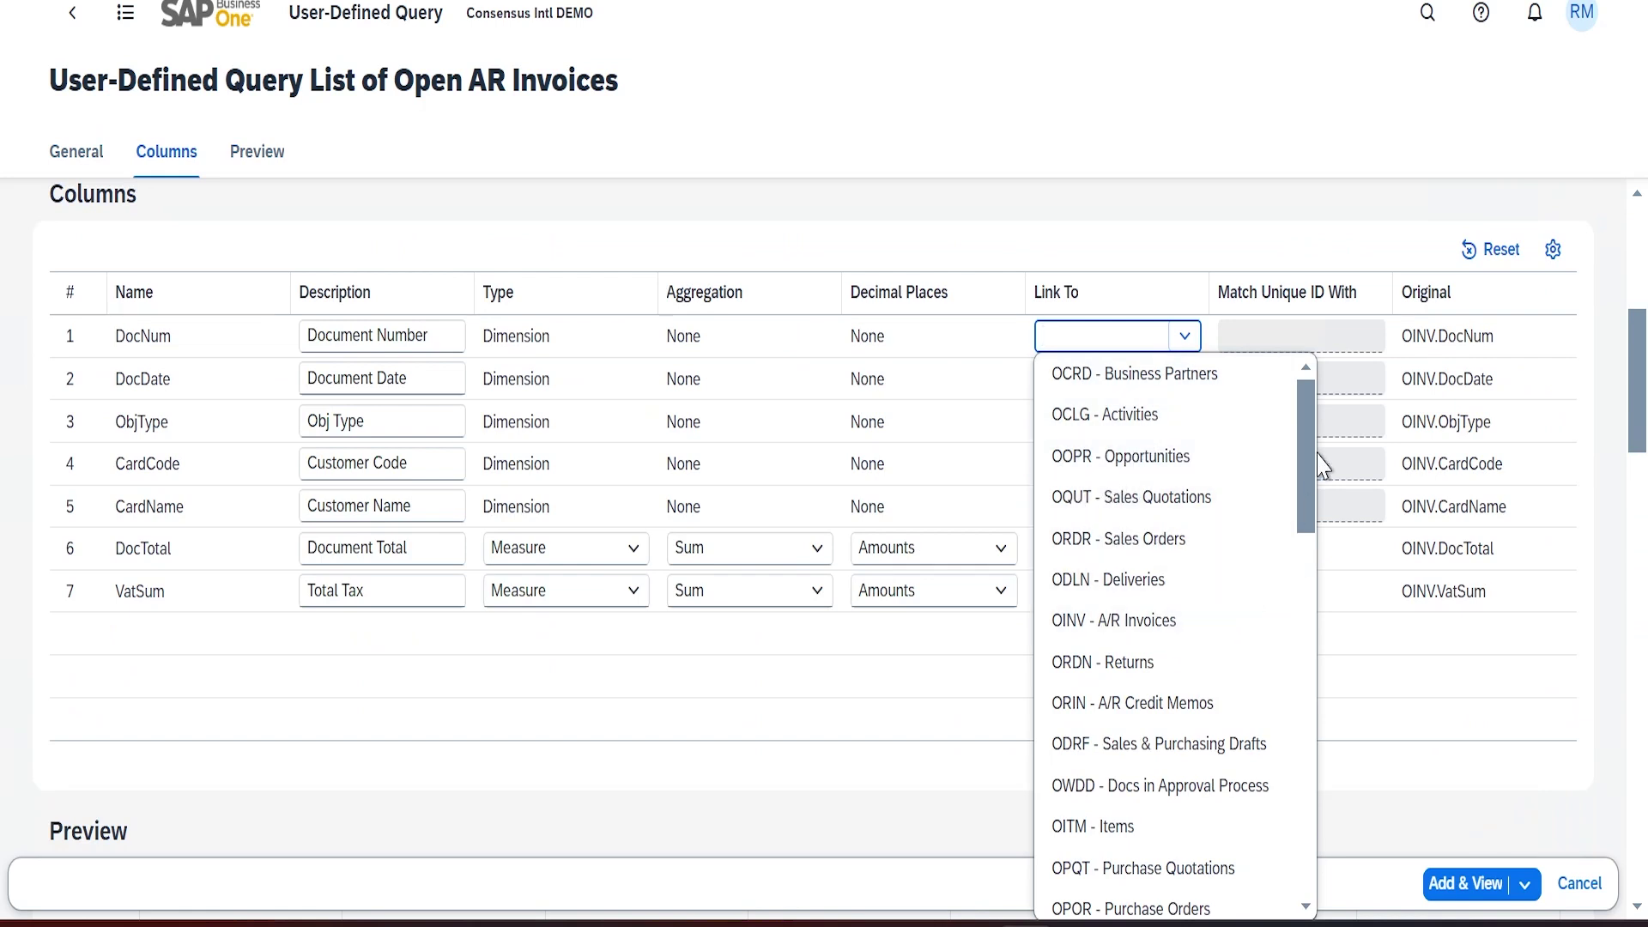
drag(1302, 464, 1315, 867)
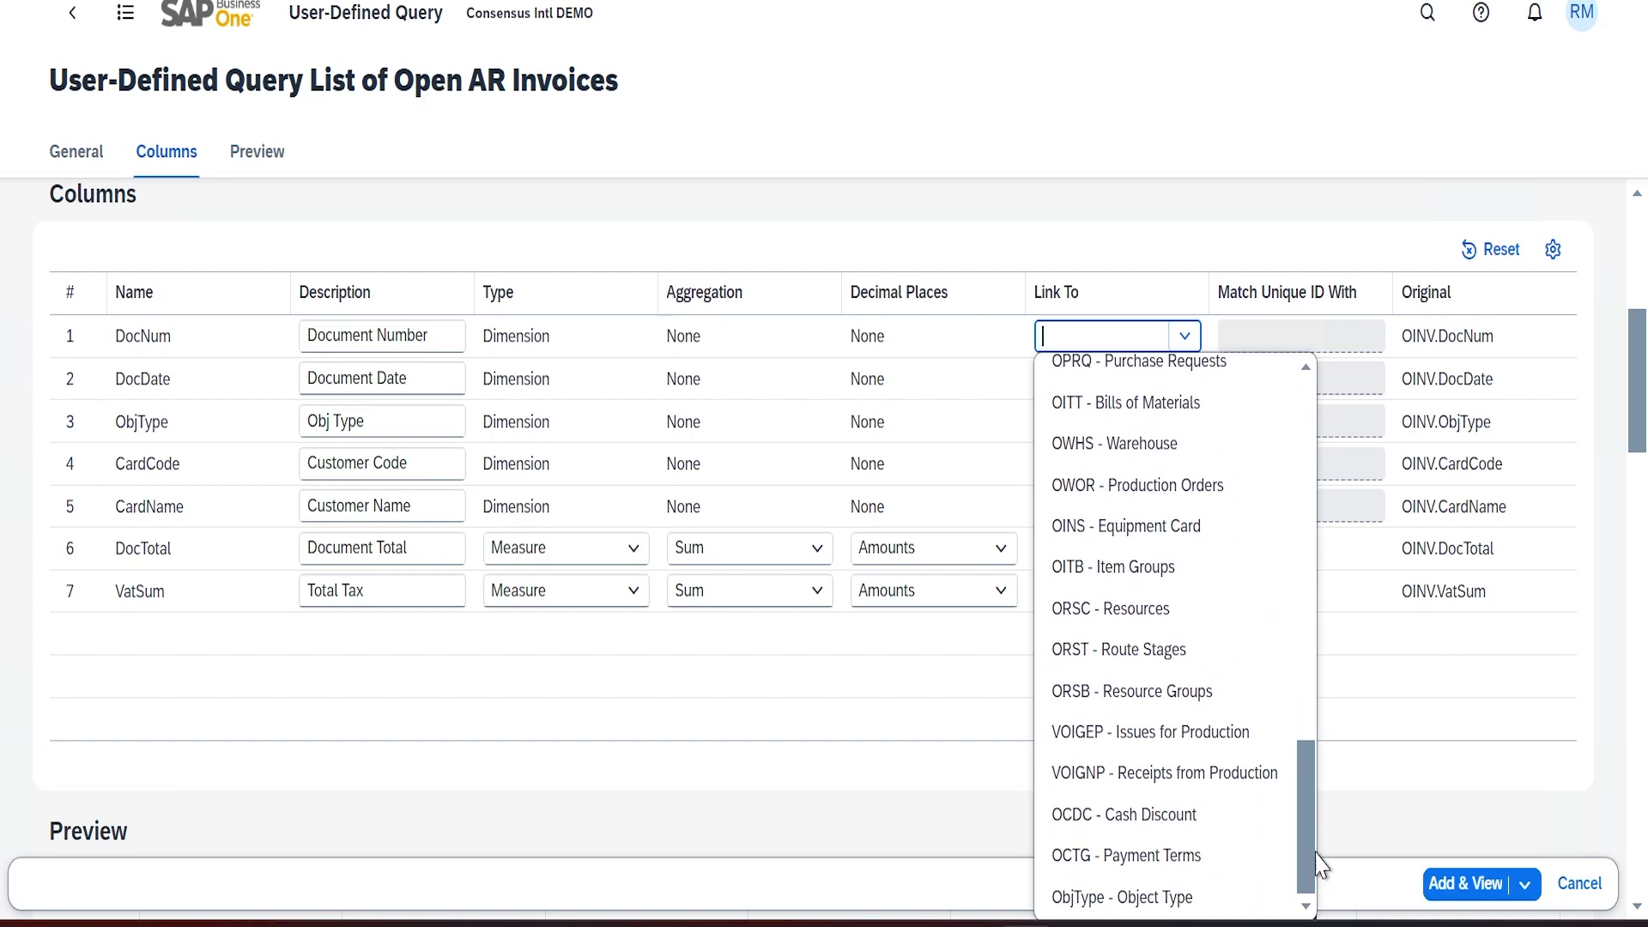
click(1133, 903)
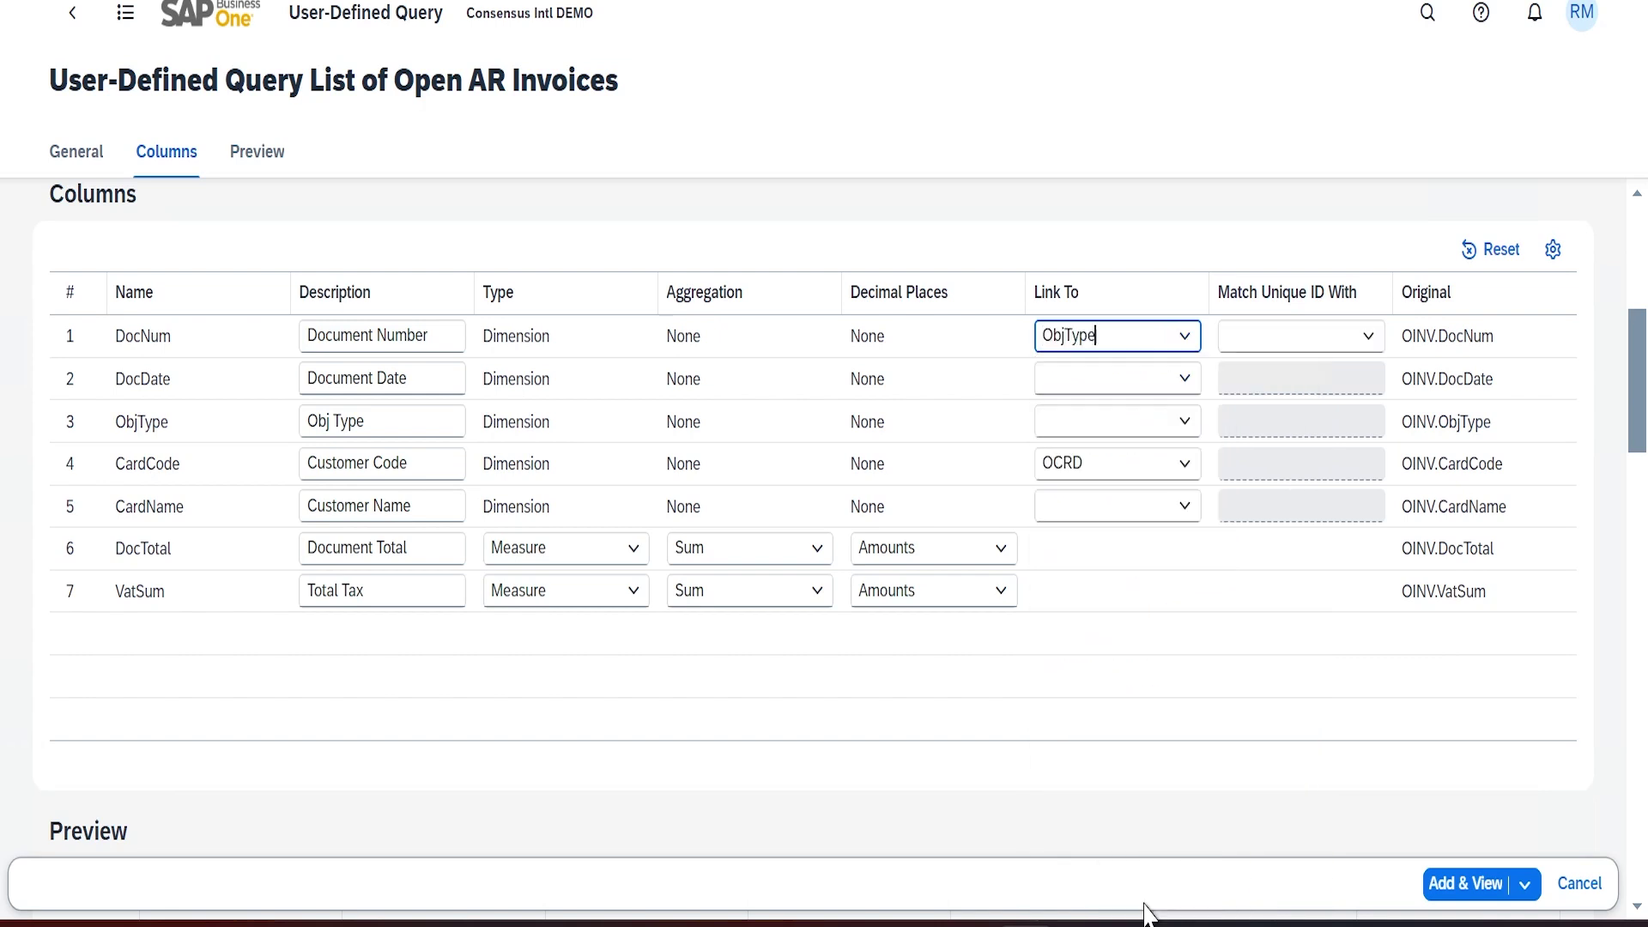
click(1370, 337)
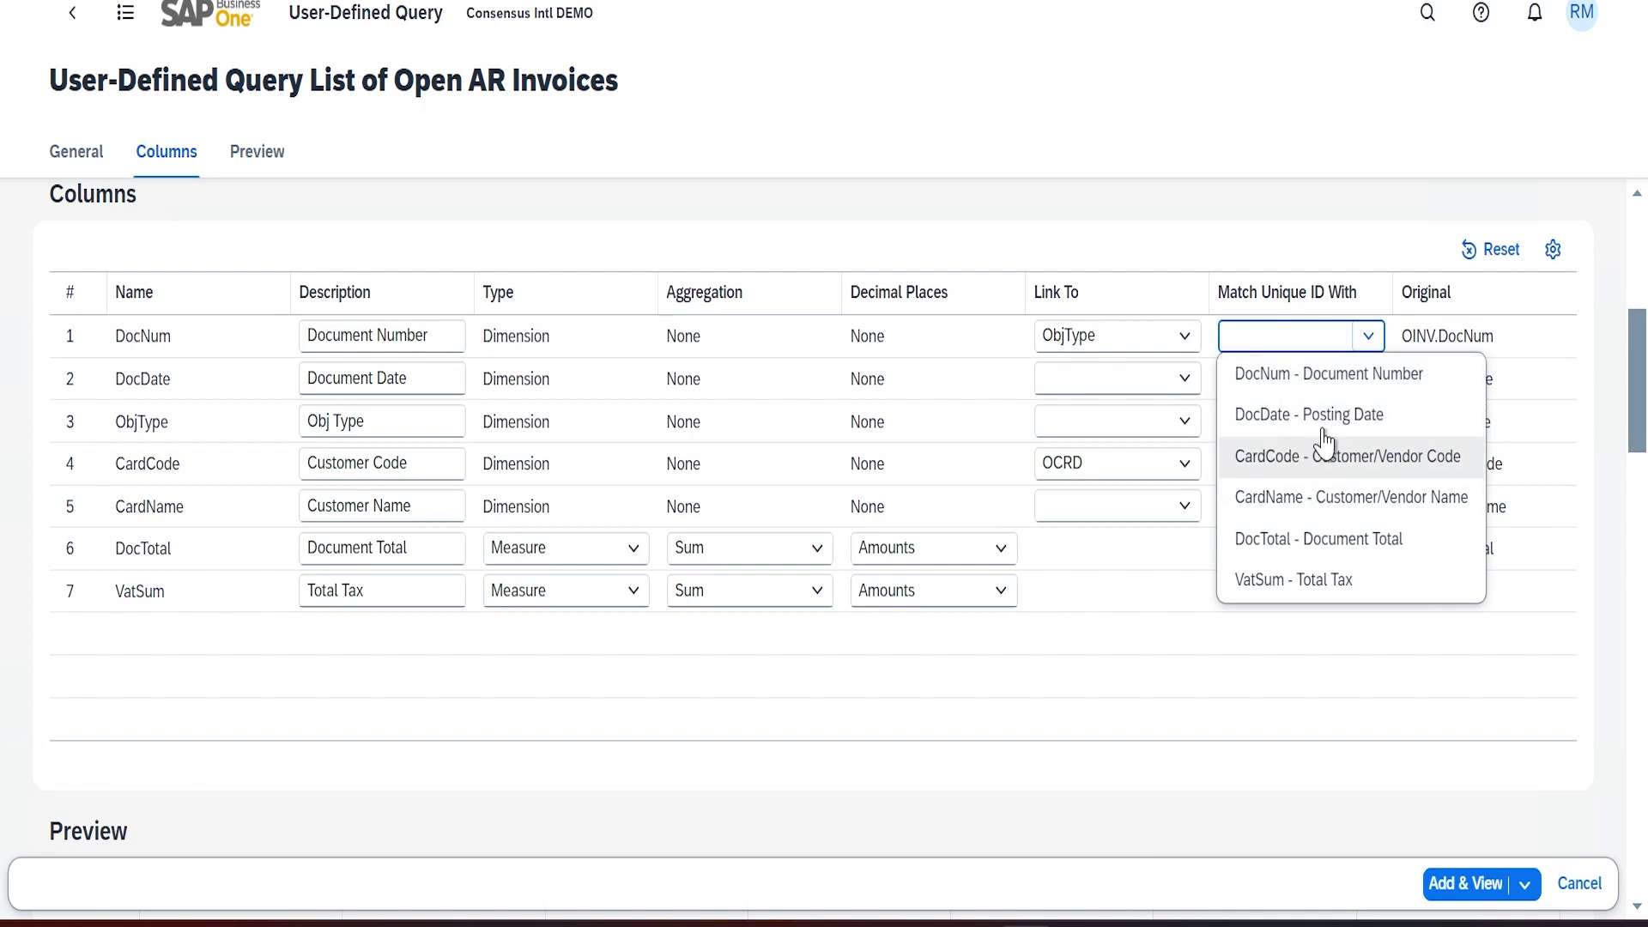
click(1329, 376)
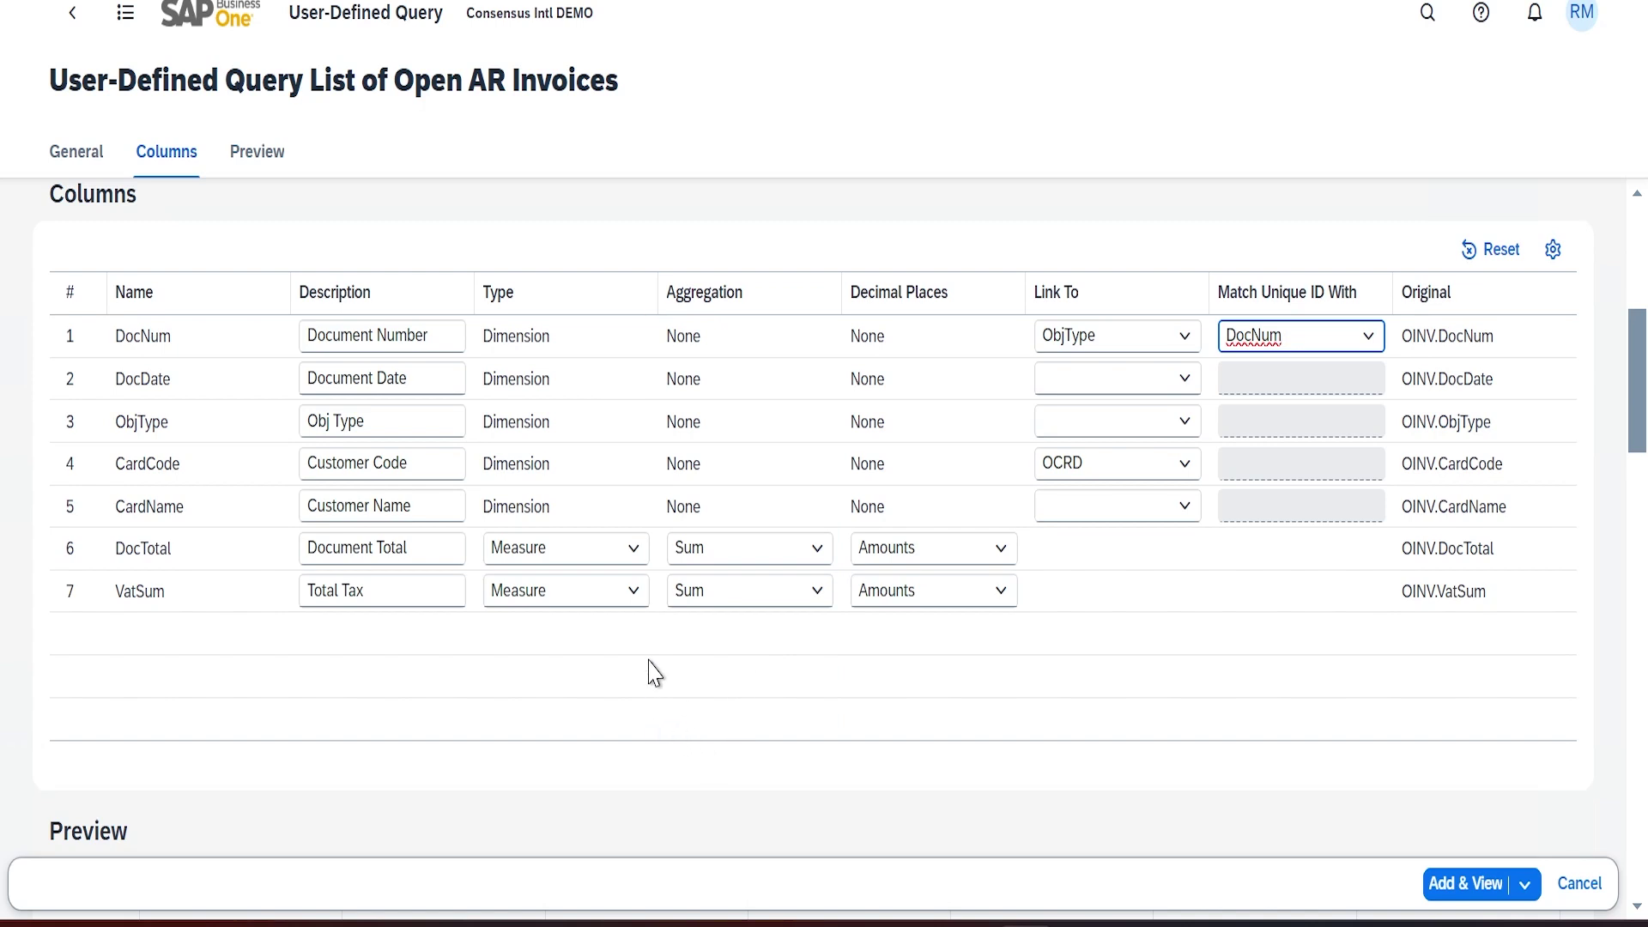
Review the Document Total type options, keeping it as a Measure
click(634, 550)
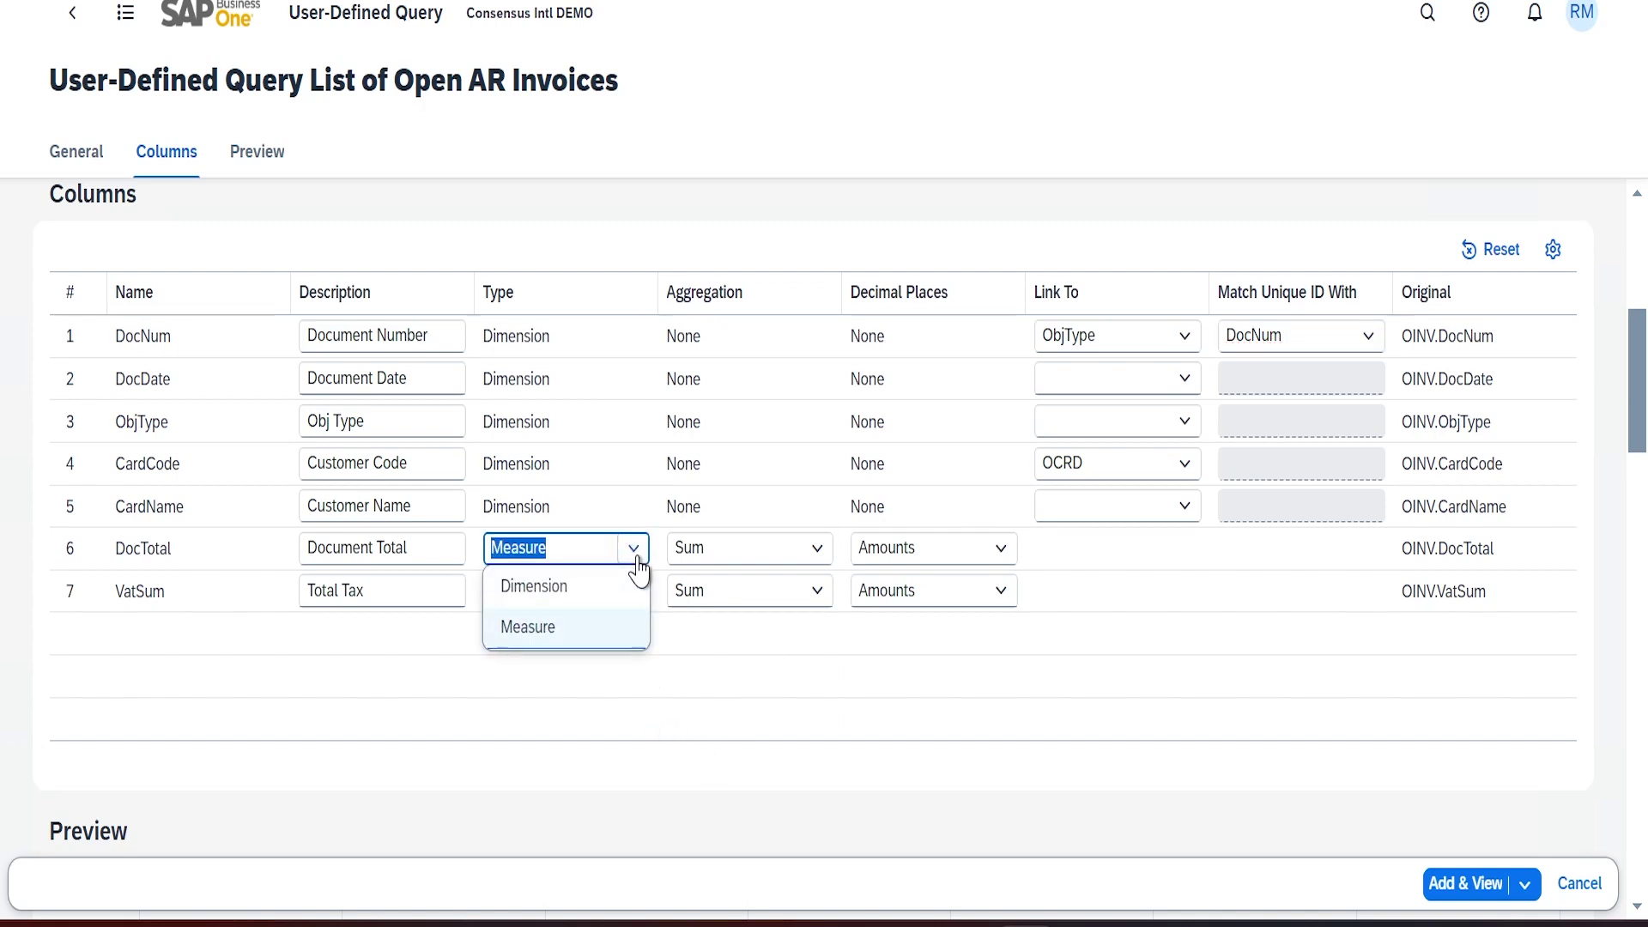
click(633, 507)
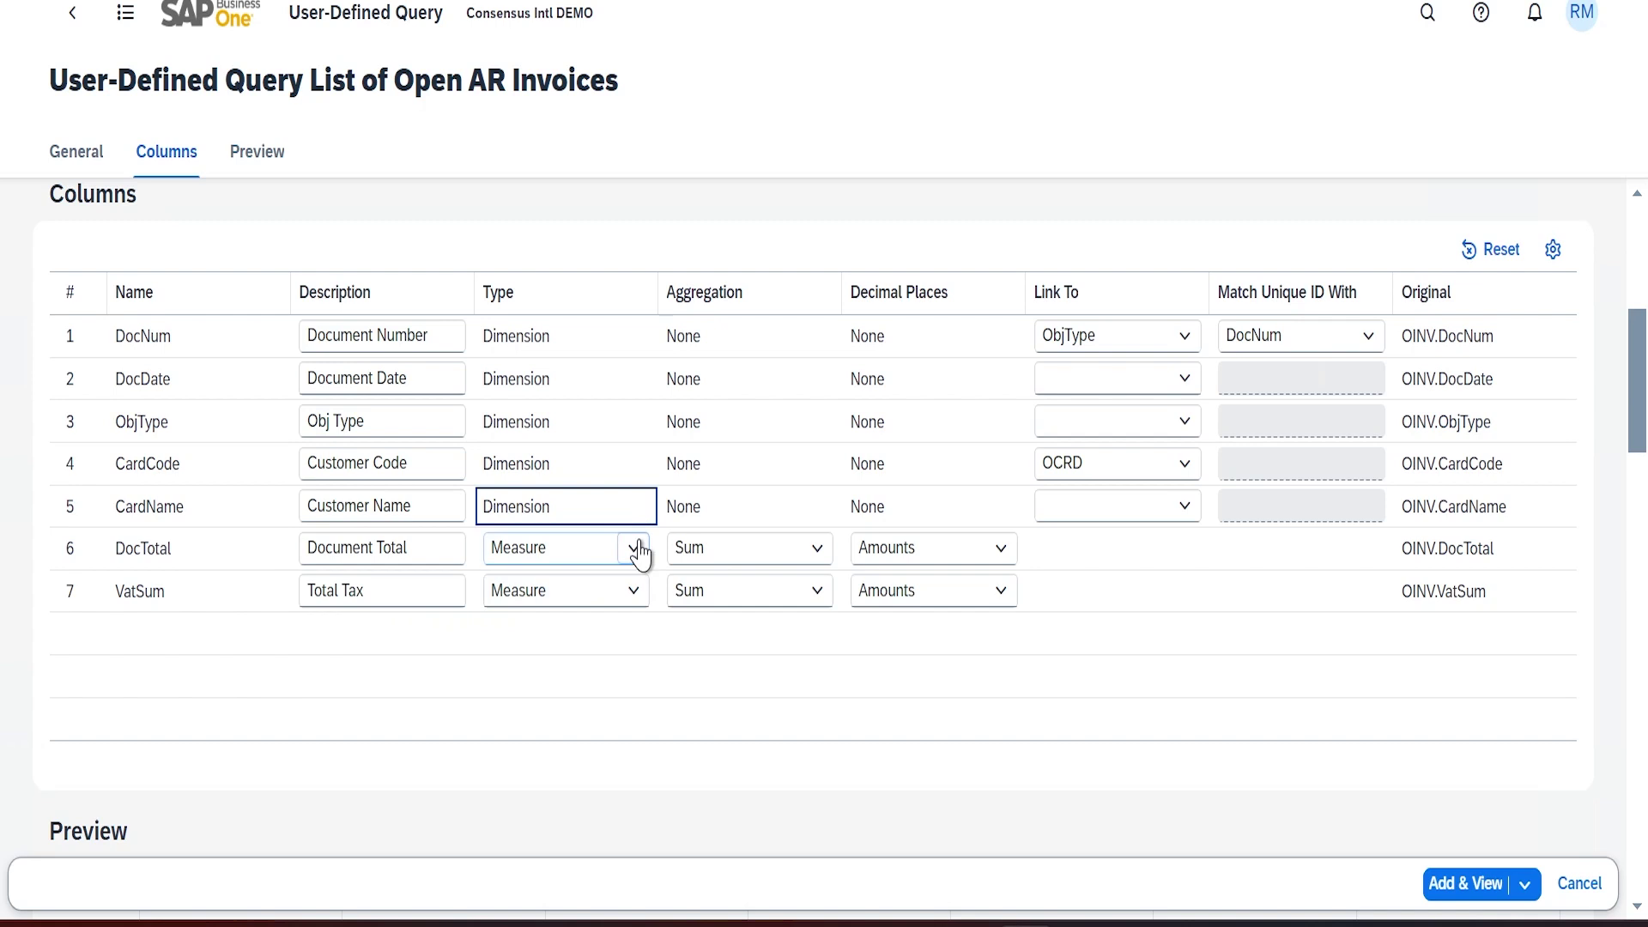
click(635, 554)
click(608, 618)
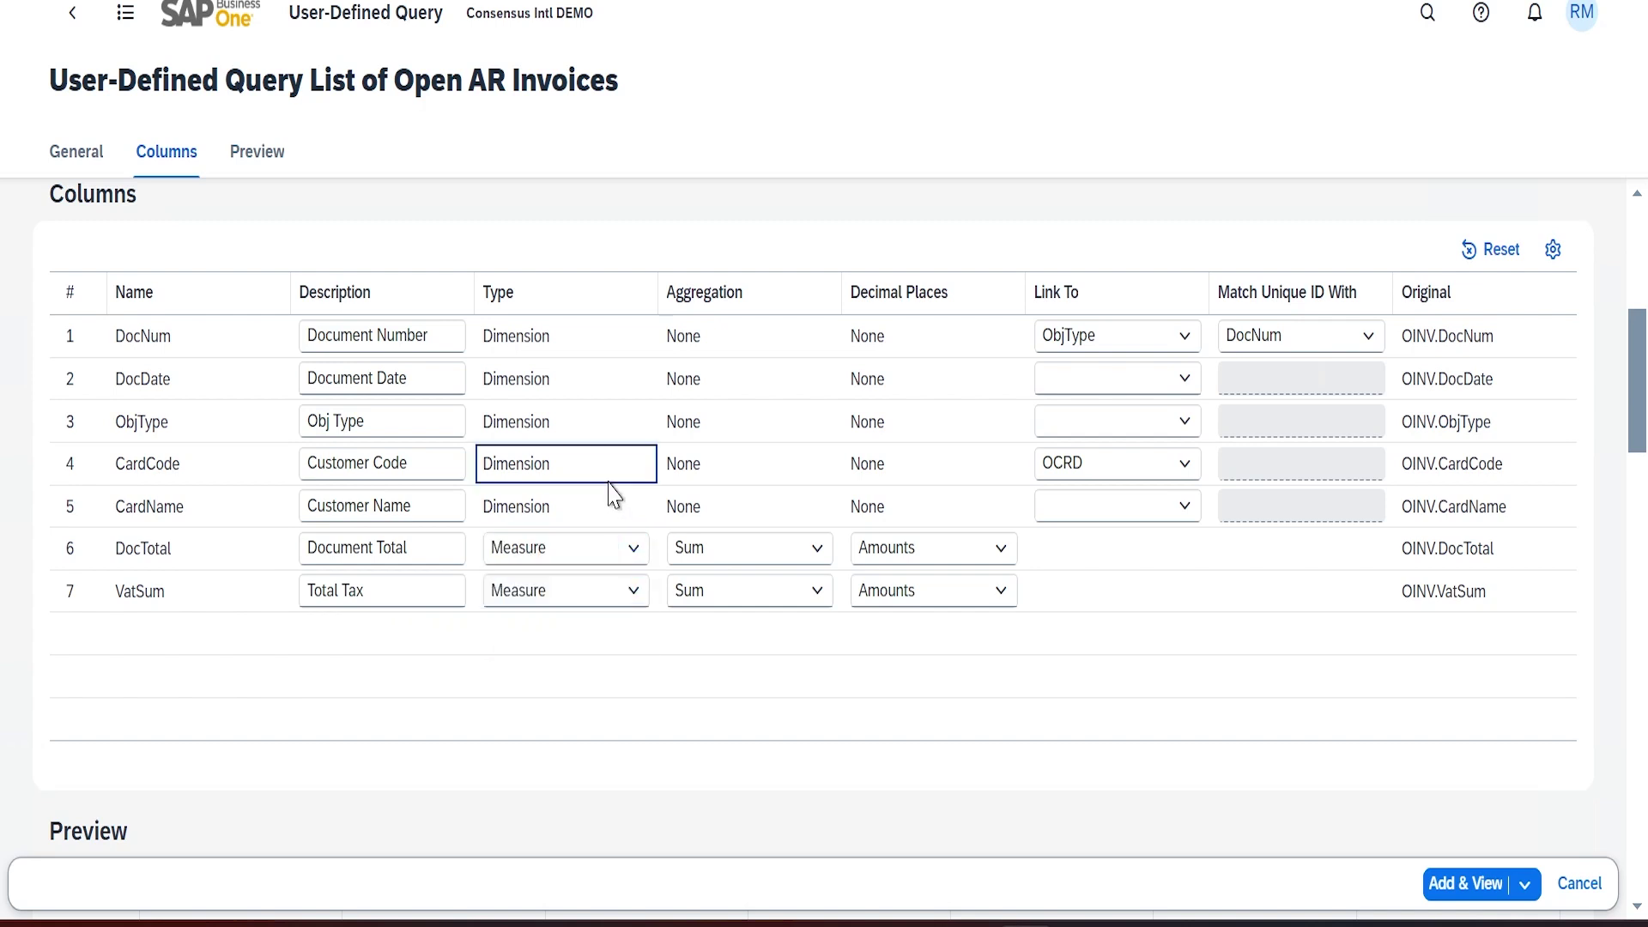
click(579, 386)
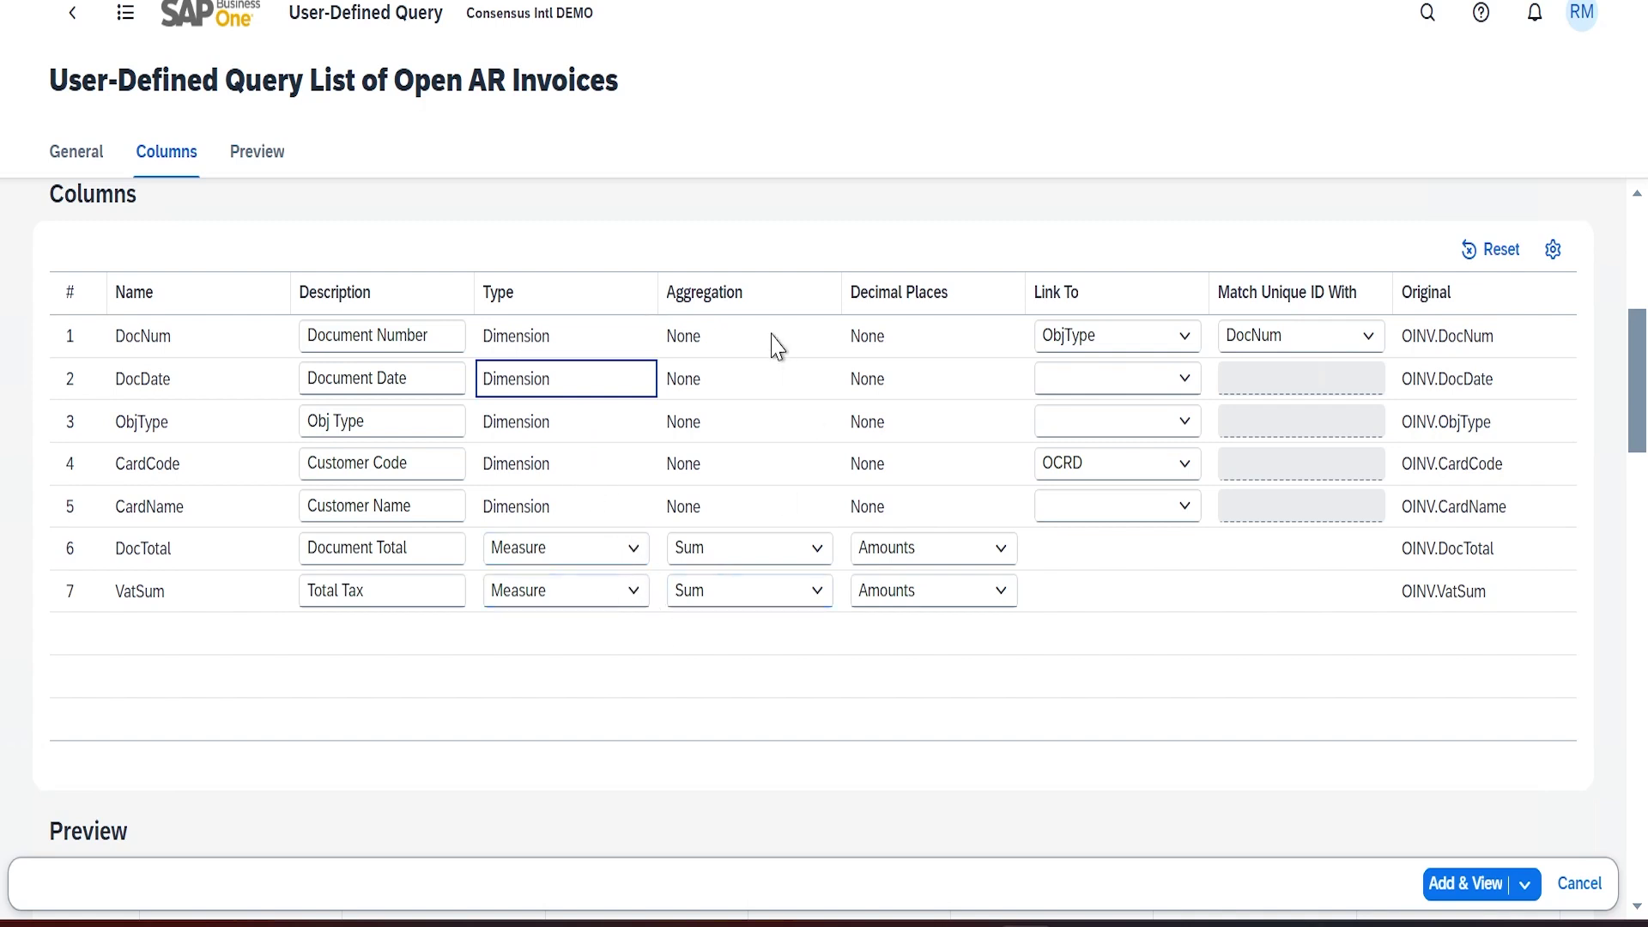
Set aggregation to None for the Document Total and Total Tax columns
click(815, 554)
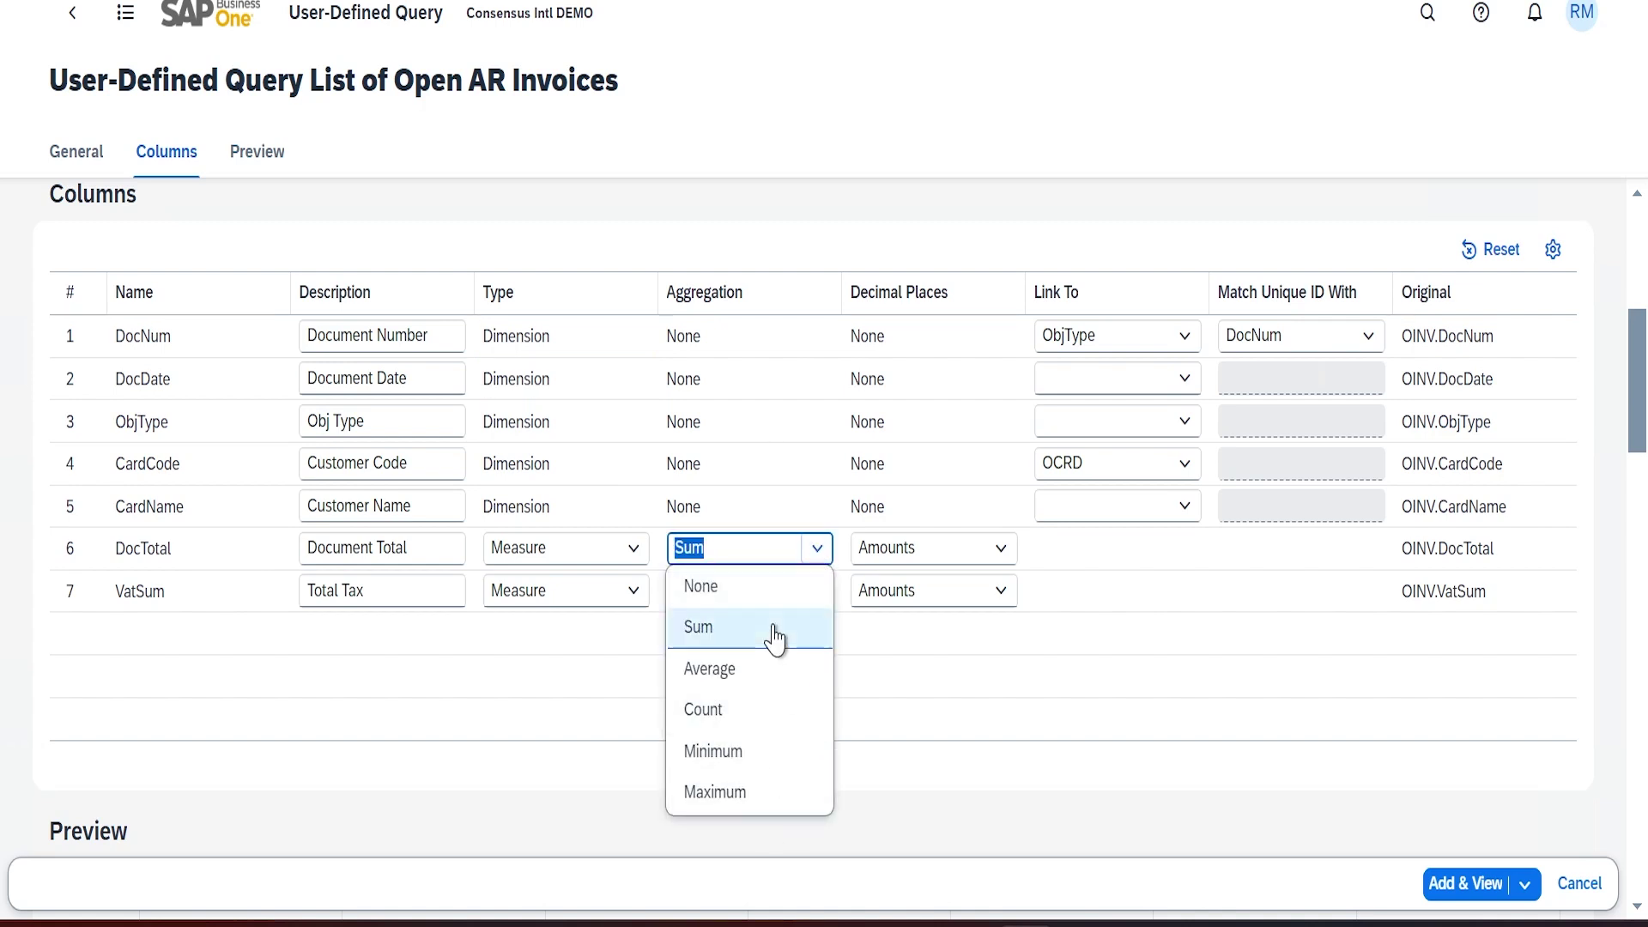
click(770, 587)
click(816, 592)
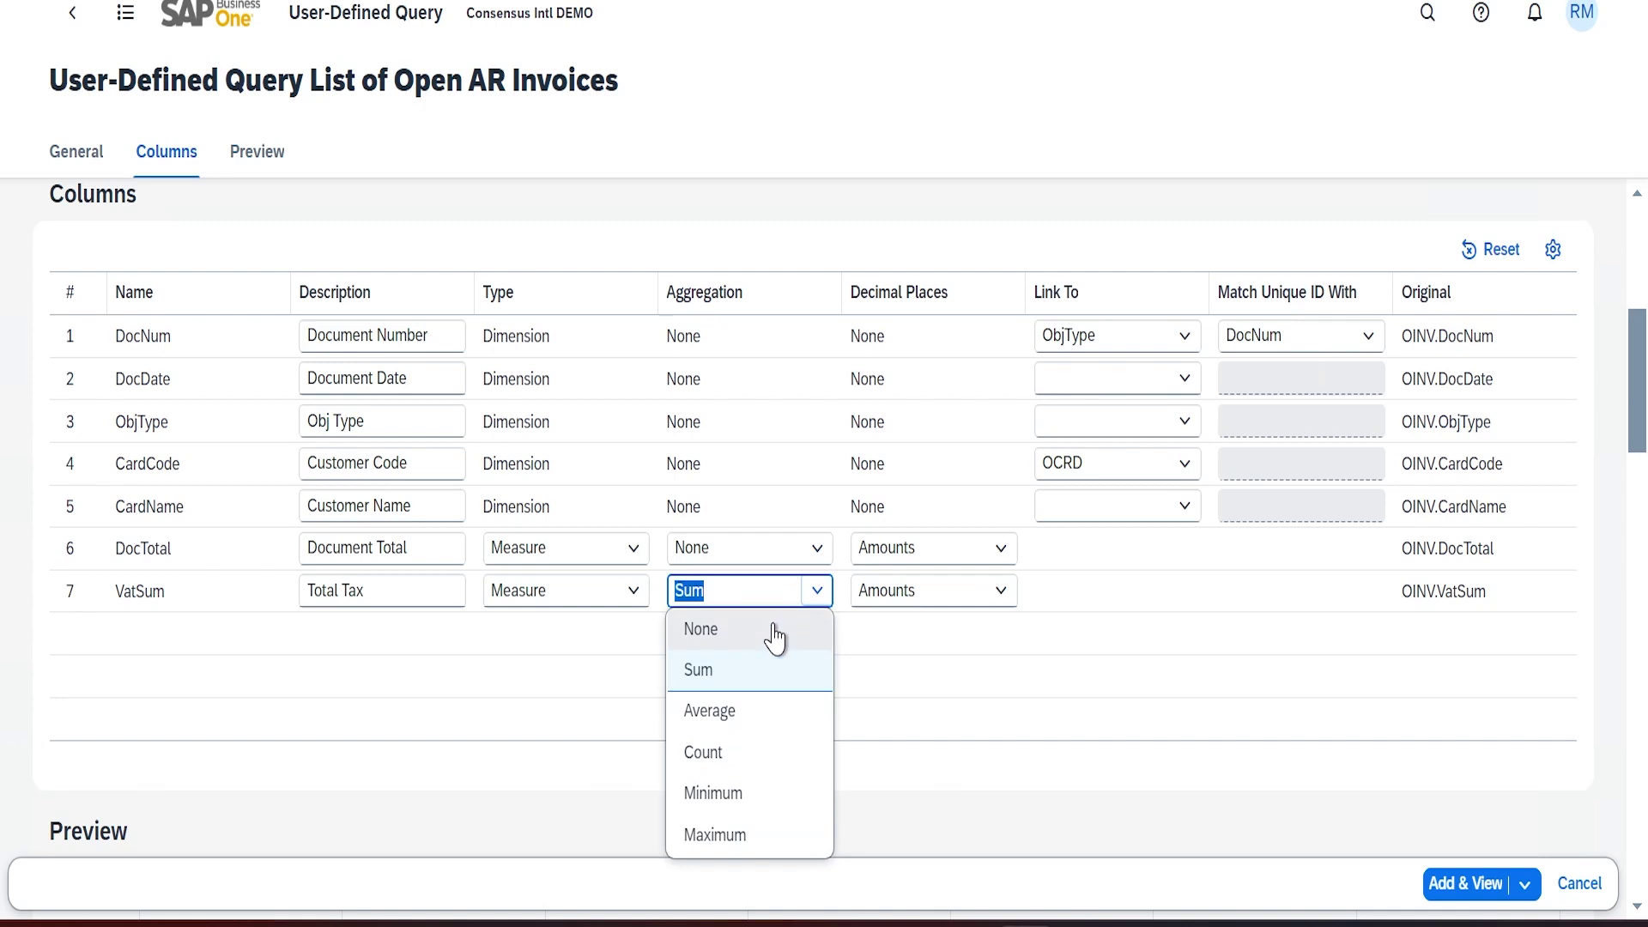
click(775, 637)
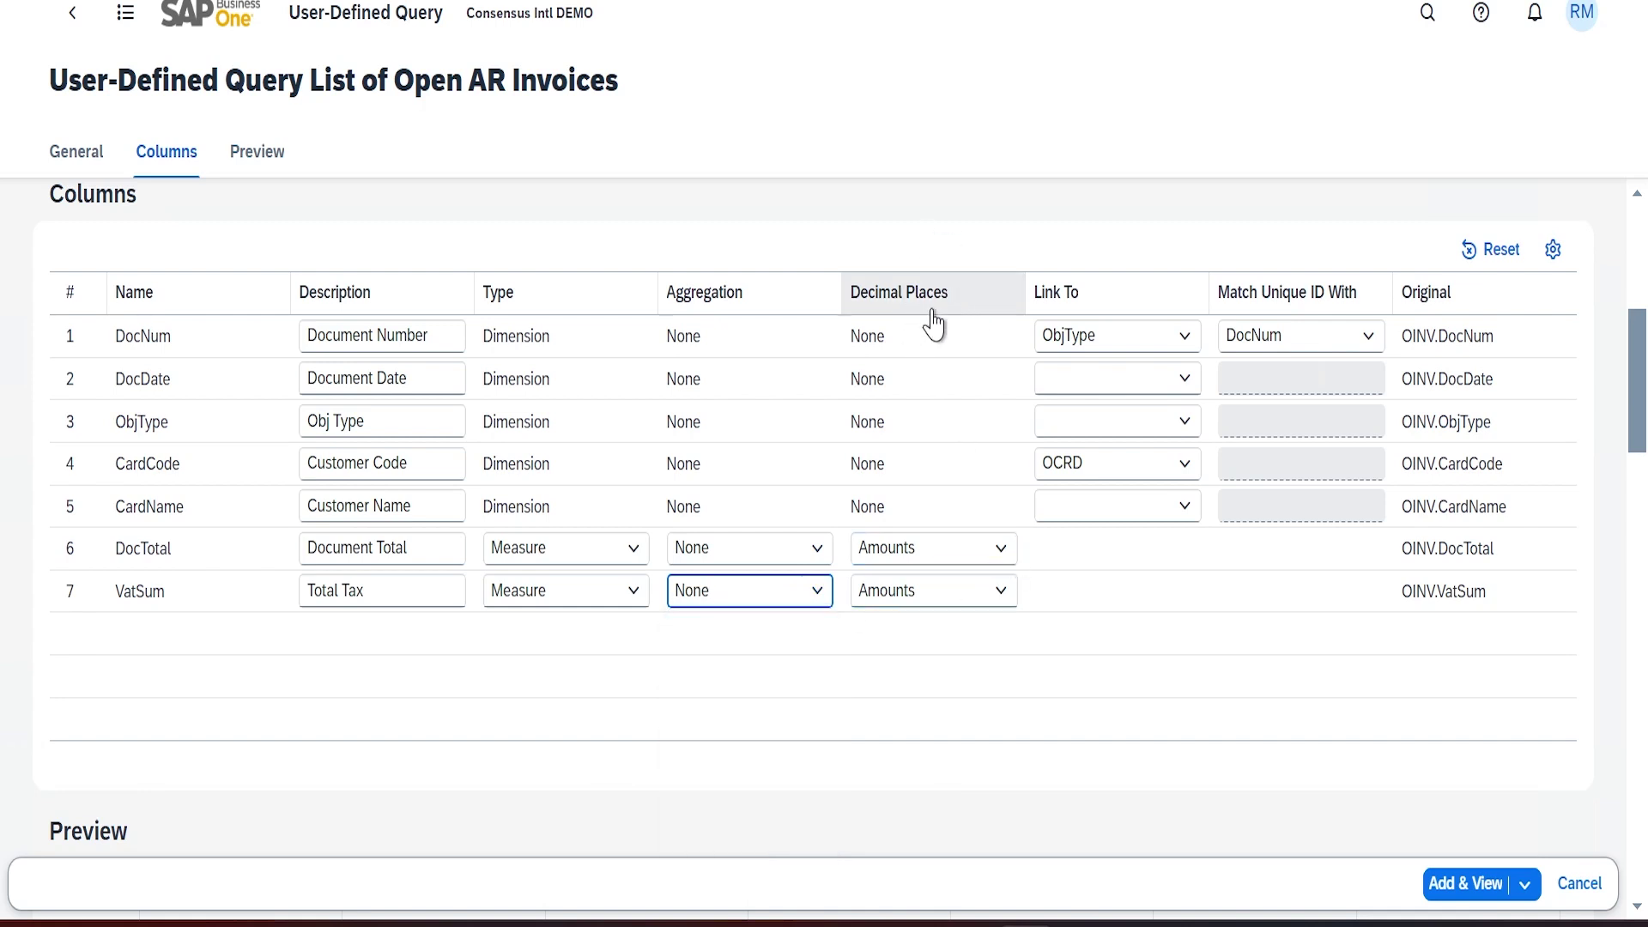
Keep decimal places as Amounts for both columns and save the query
click(996, 549)
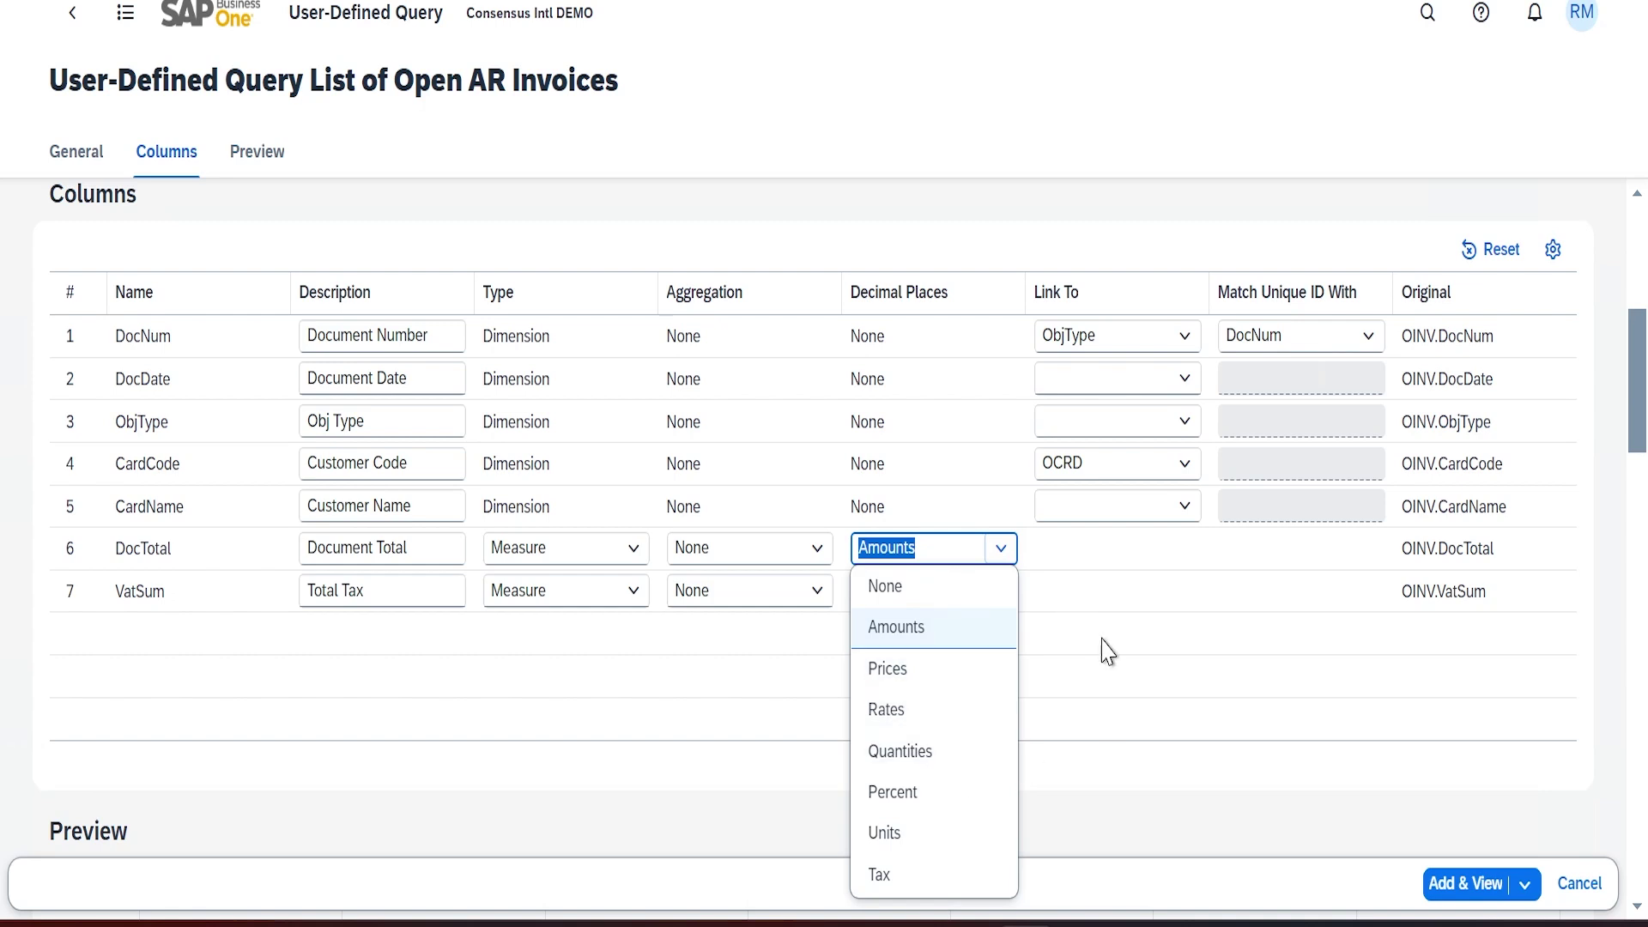
click(1105, 567)
click(983, 601)
click(1112, 580)
click(1178, 558)
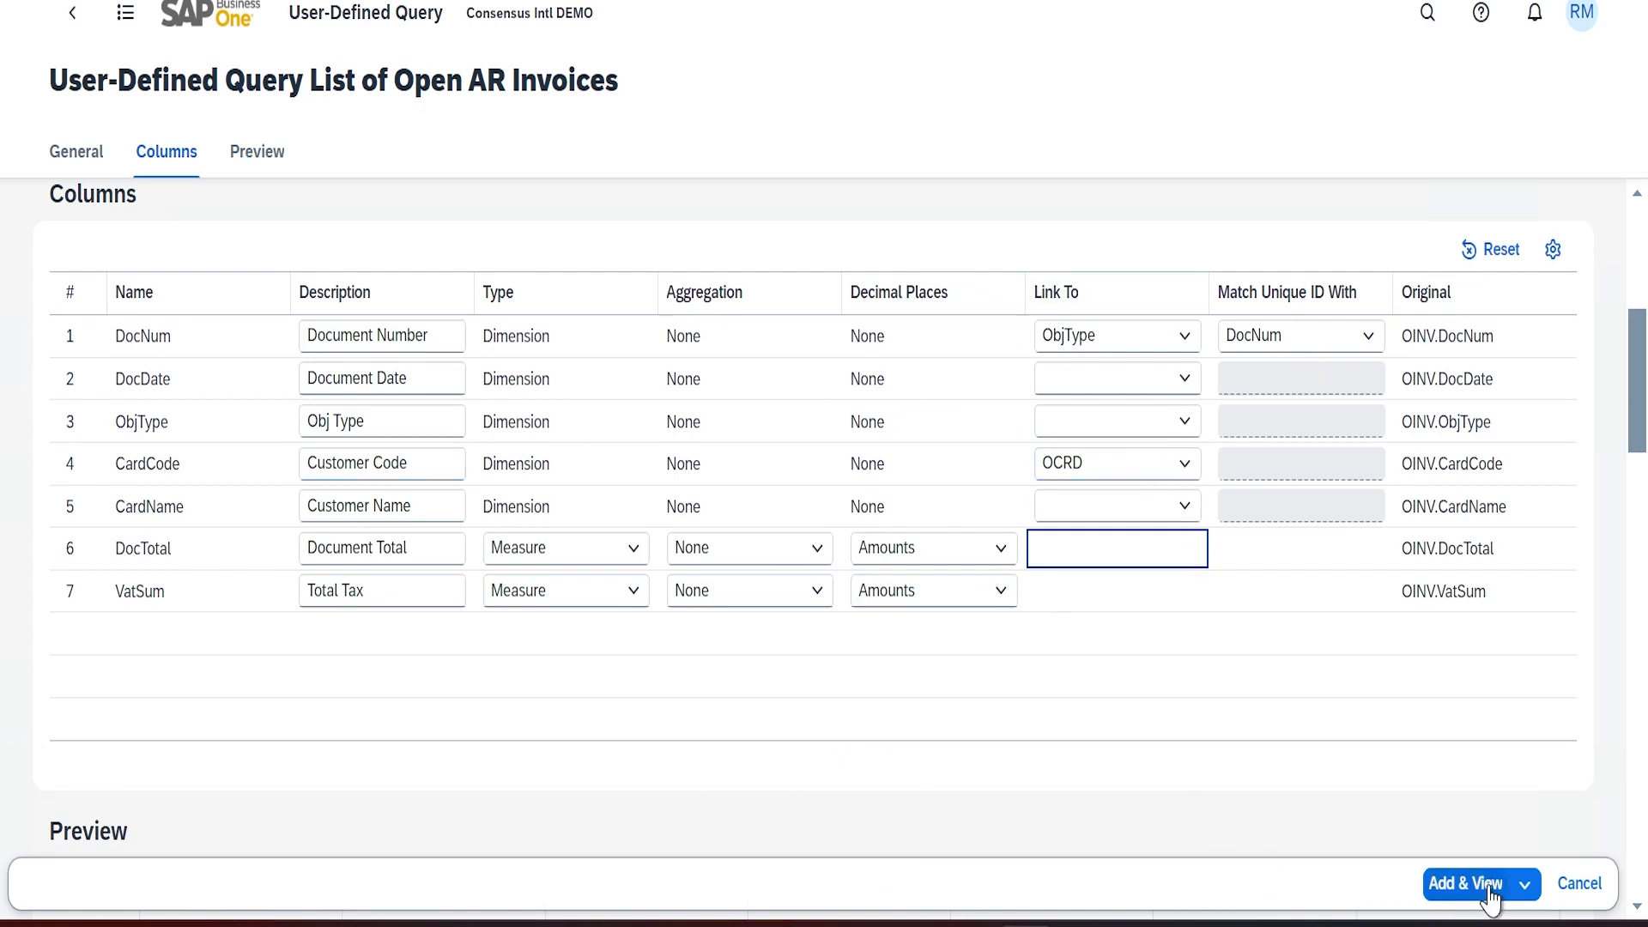
click(1446, 884)
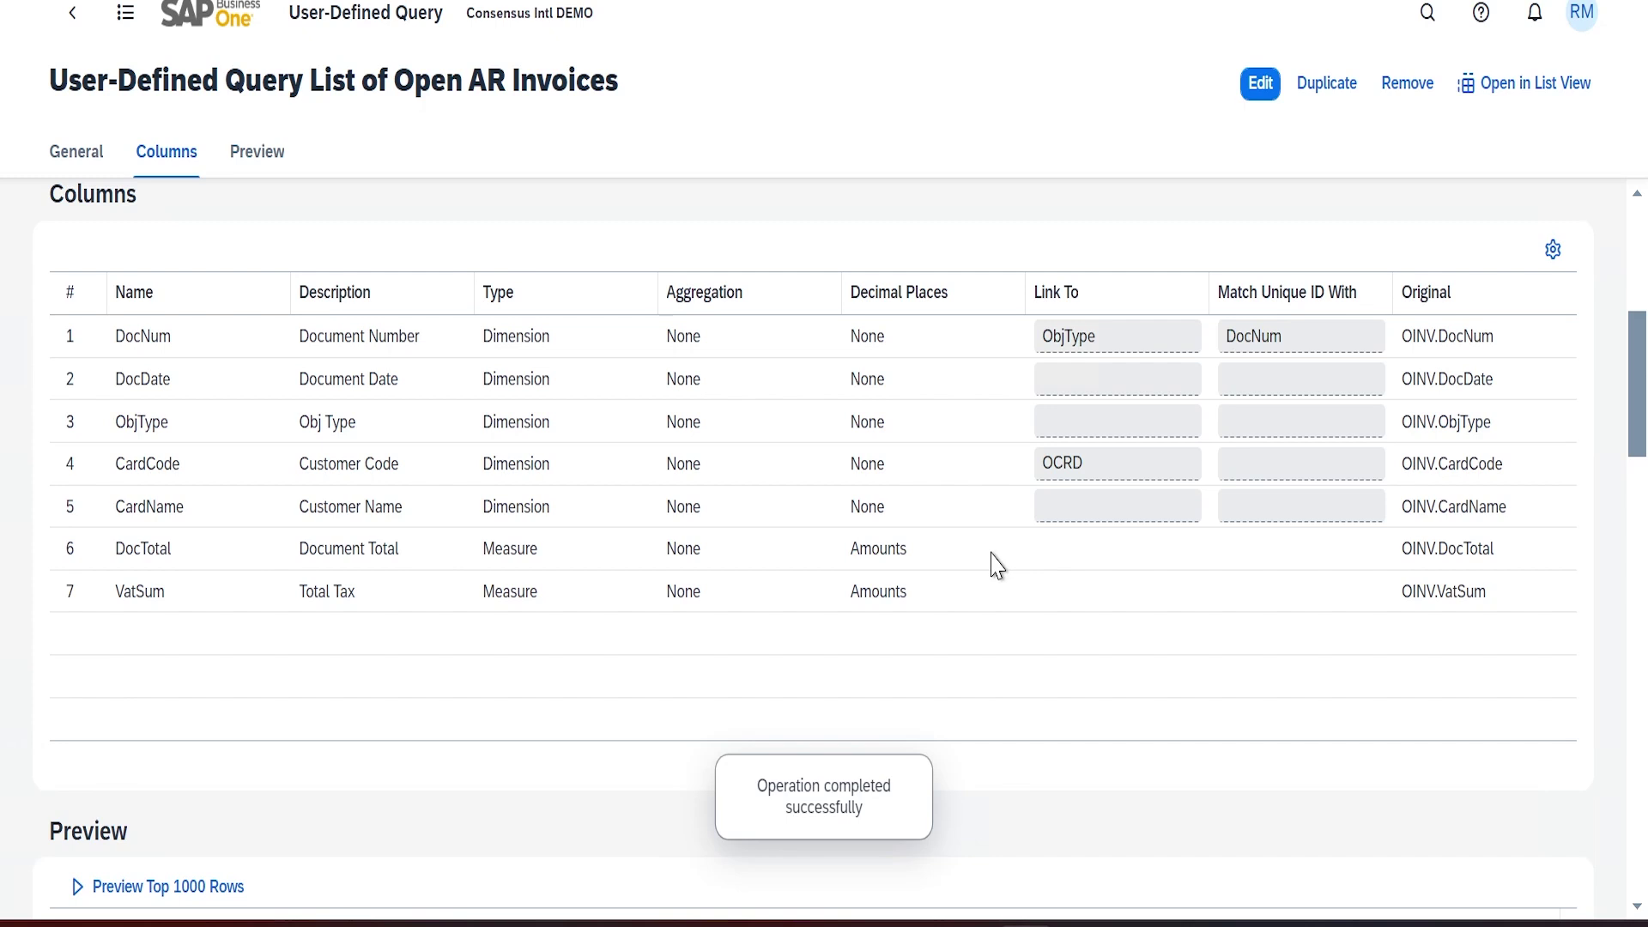
Set the List of Open AR Invoices query to Active, update it, and open its results in Analytics
scroll(992, 554, up, 6)
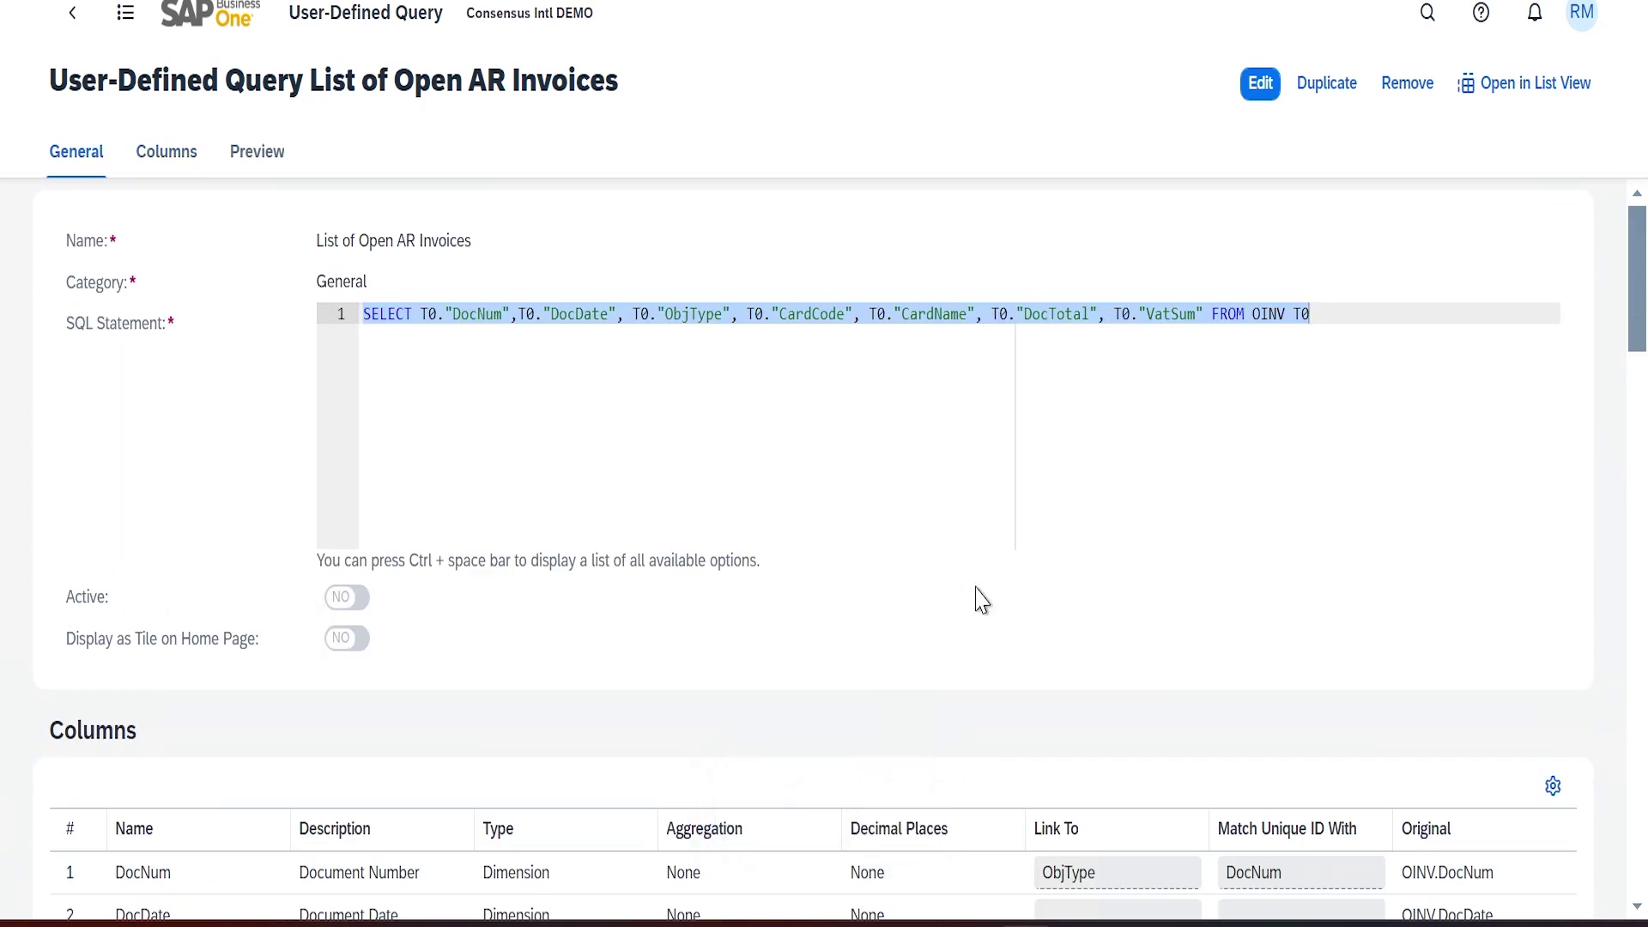
click(1260, 84)
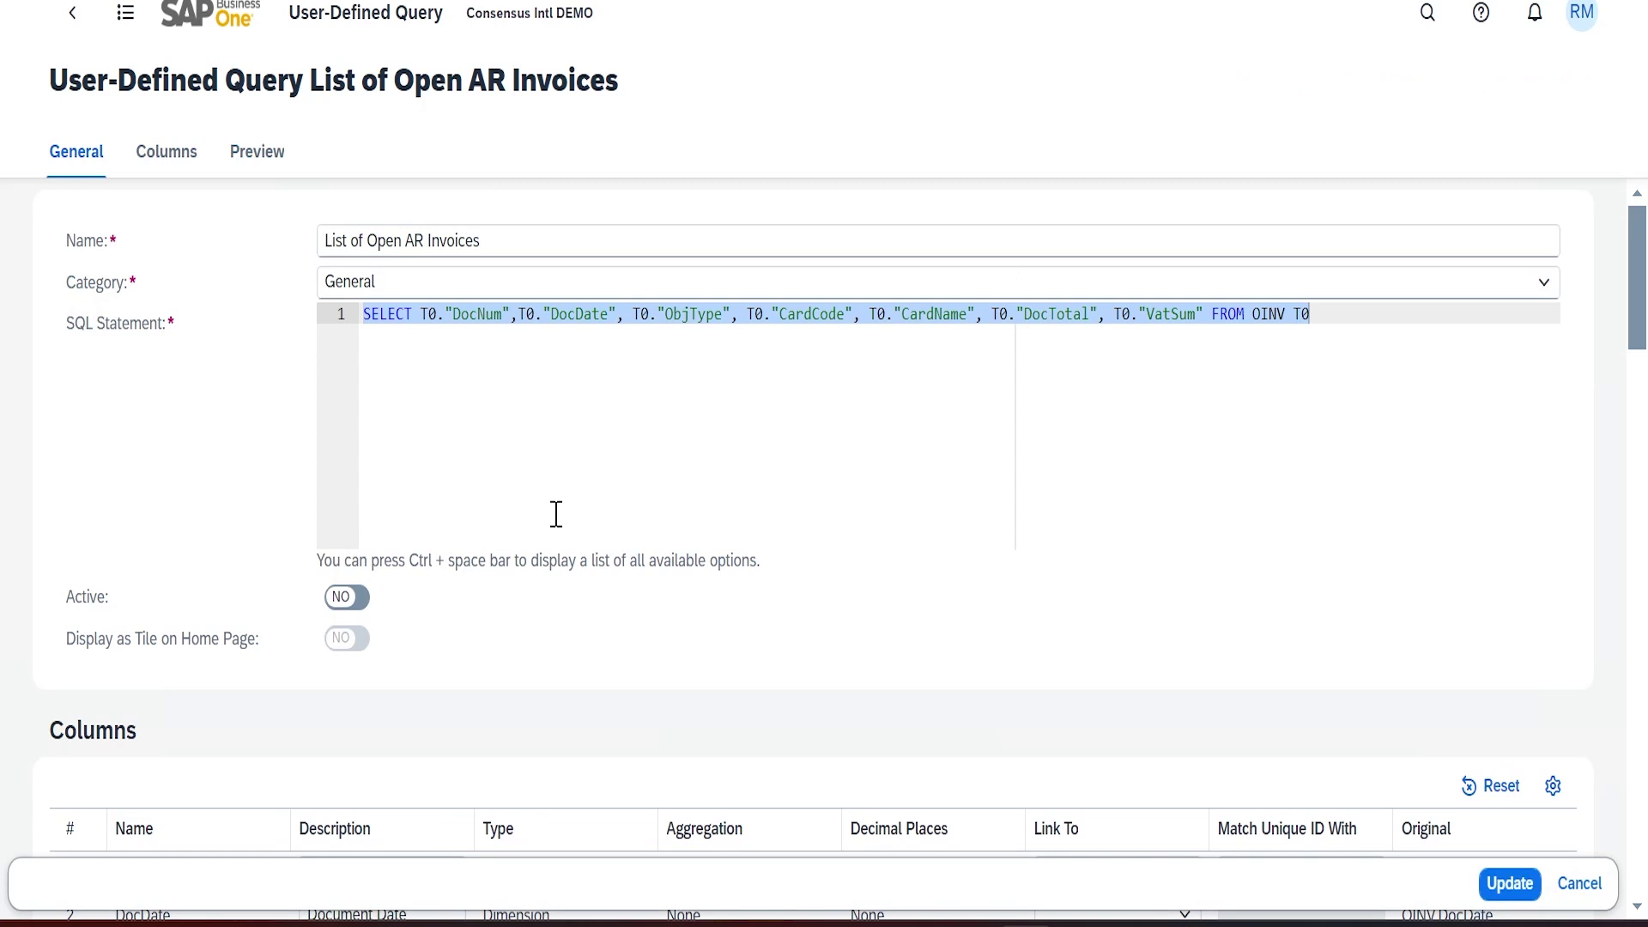
click(347, 596)
click(1498, 891)
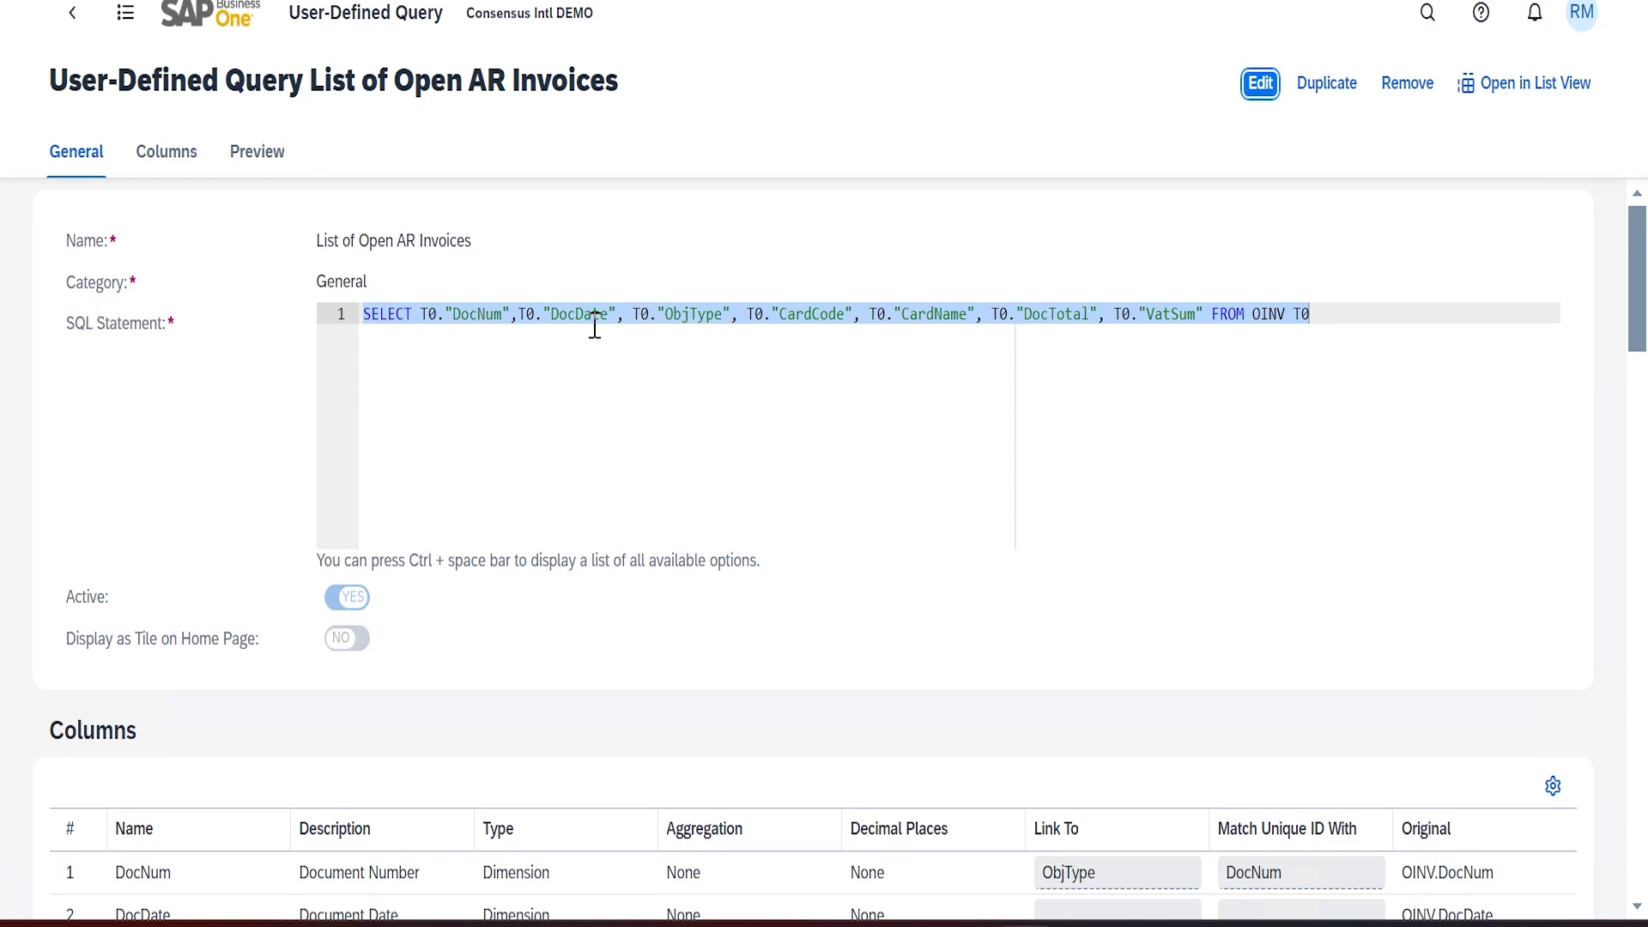
click(1510, 95)
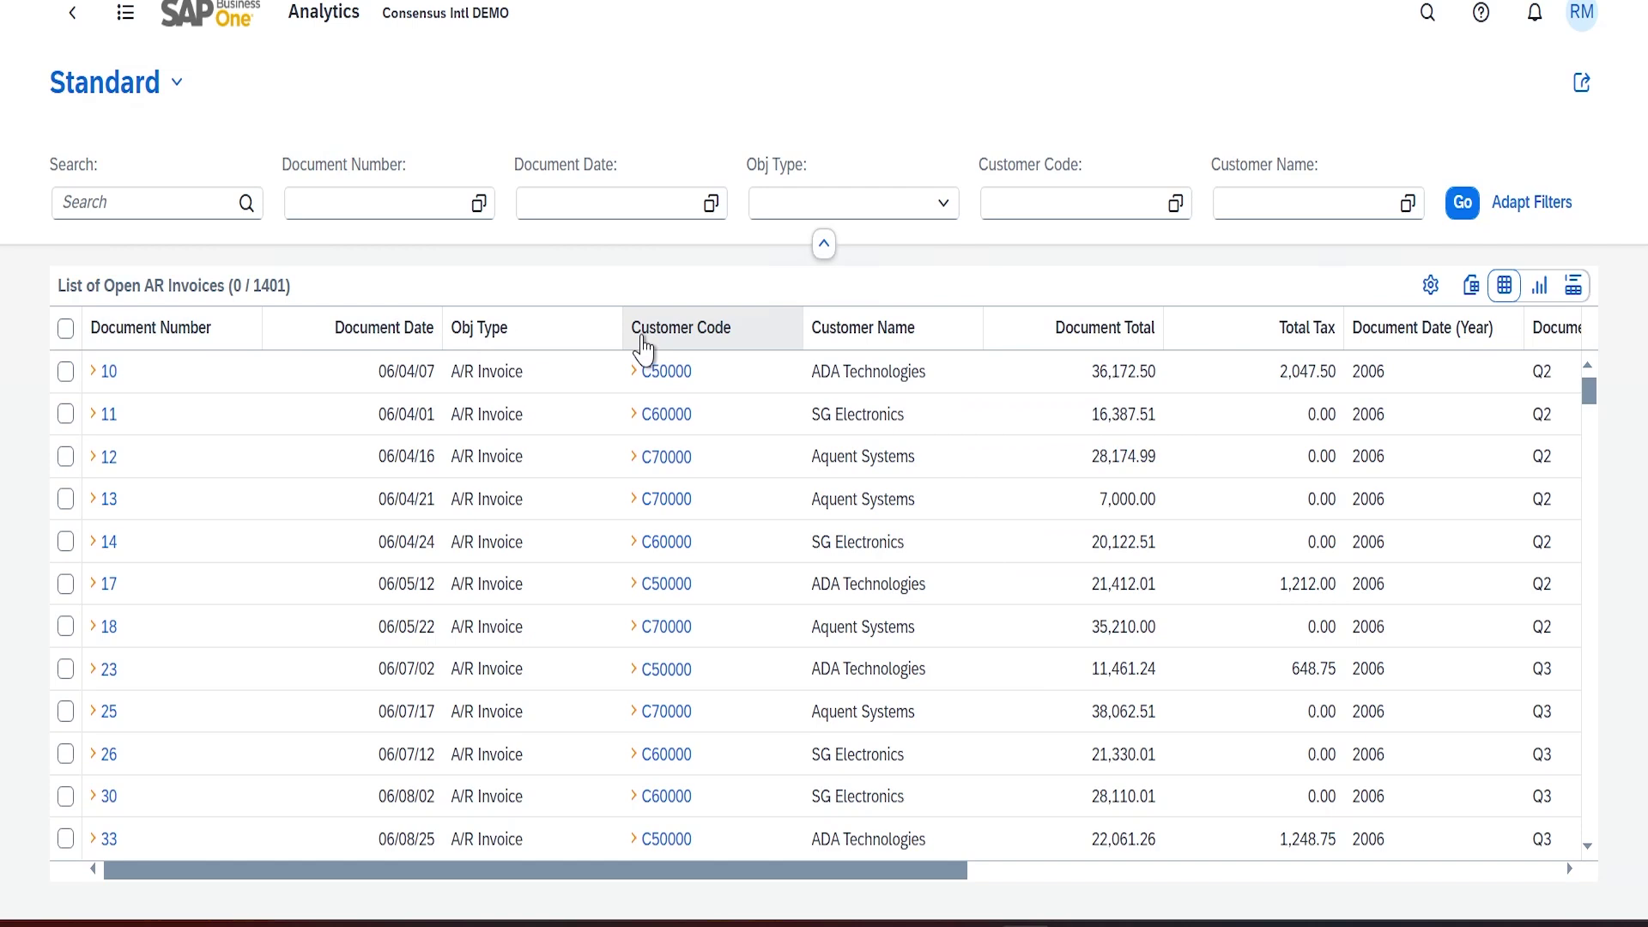
Apply the table's column view settings and preview the invoices as a chart before returning to the table
click(1432, 286)
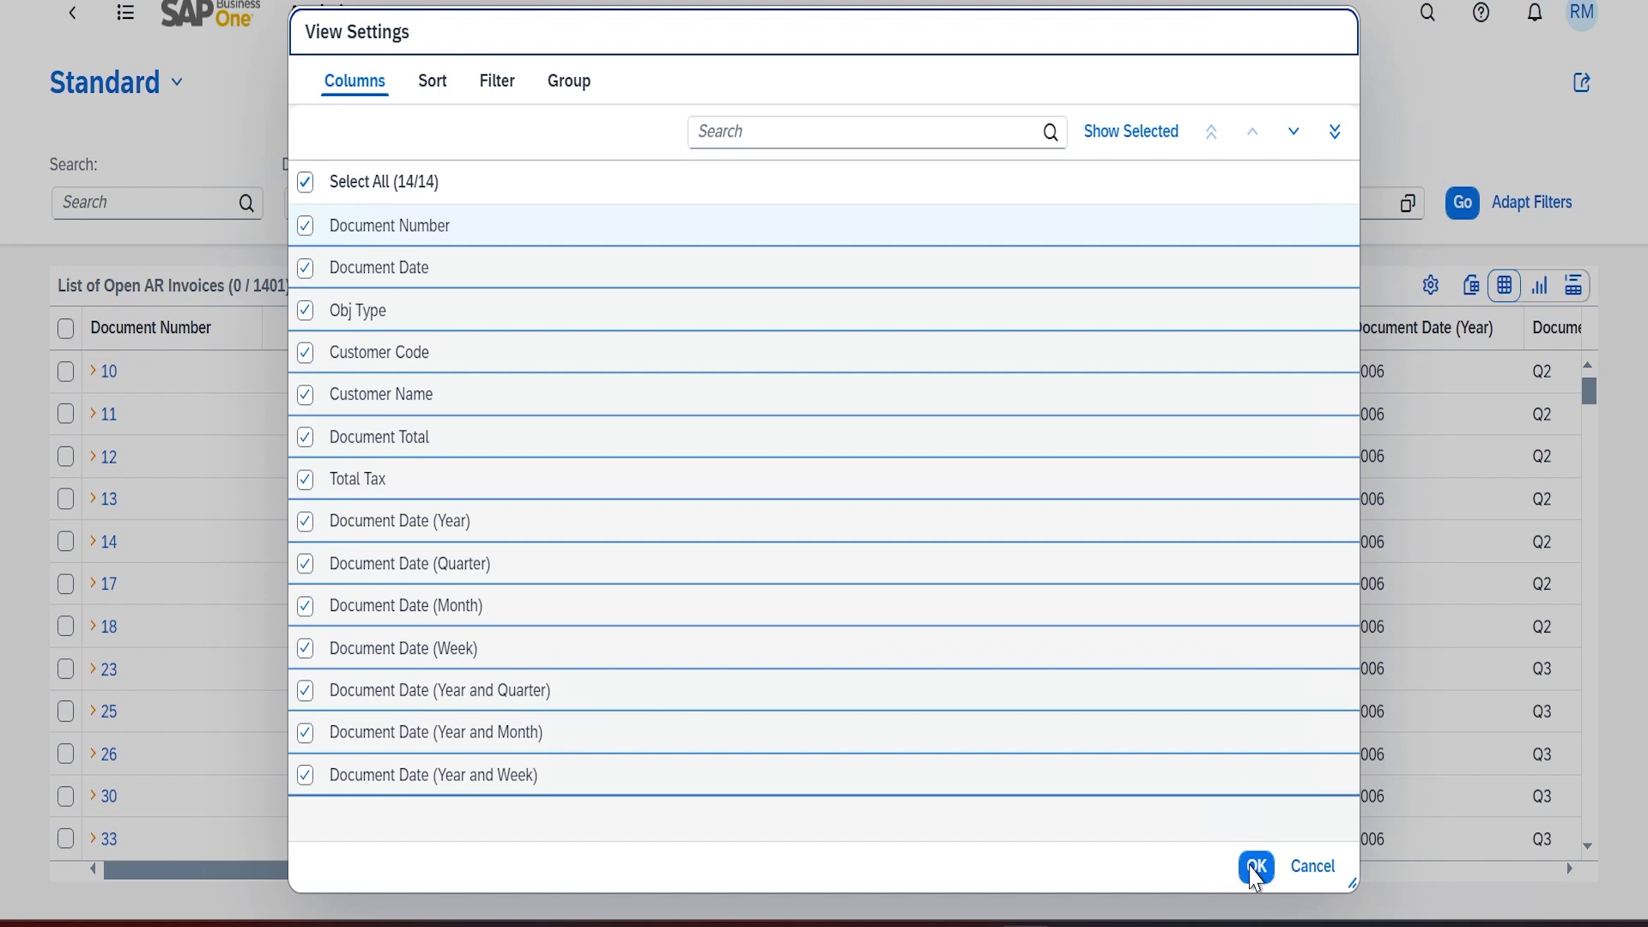
click(1262, 865)
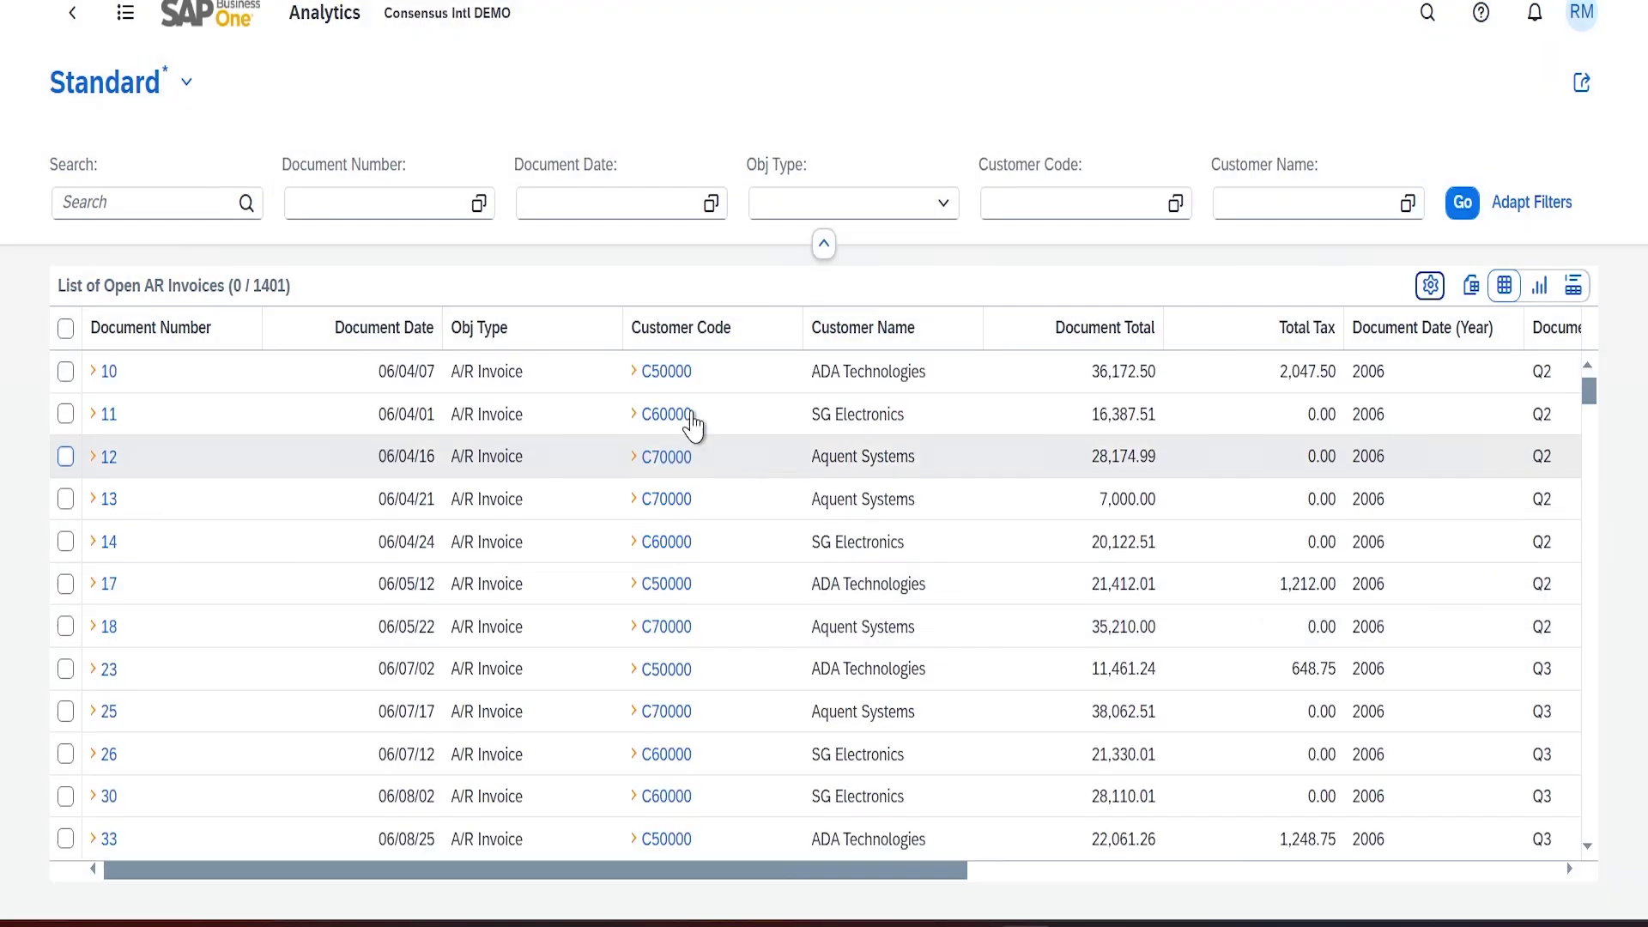
click(1540, 288)
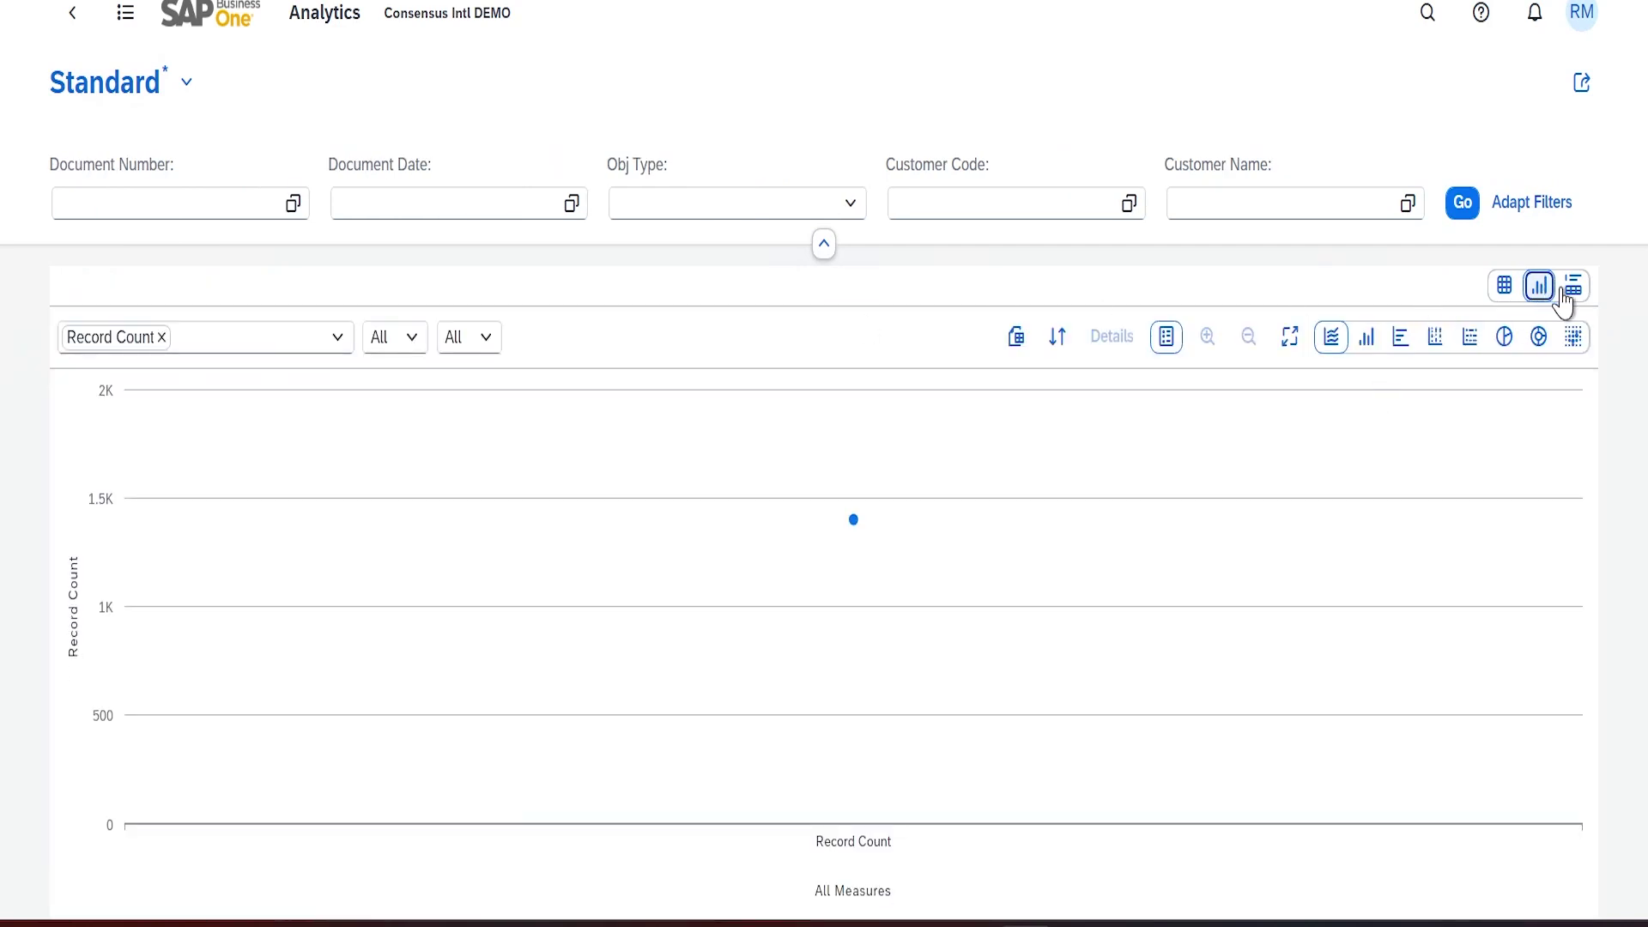
click(1504, 286)
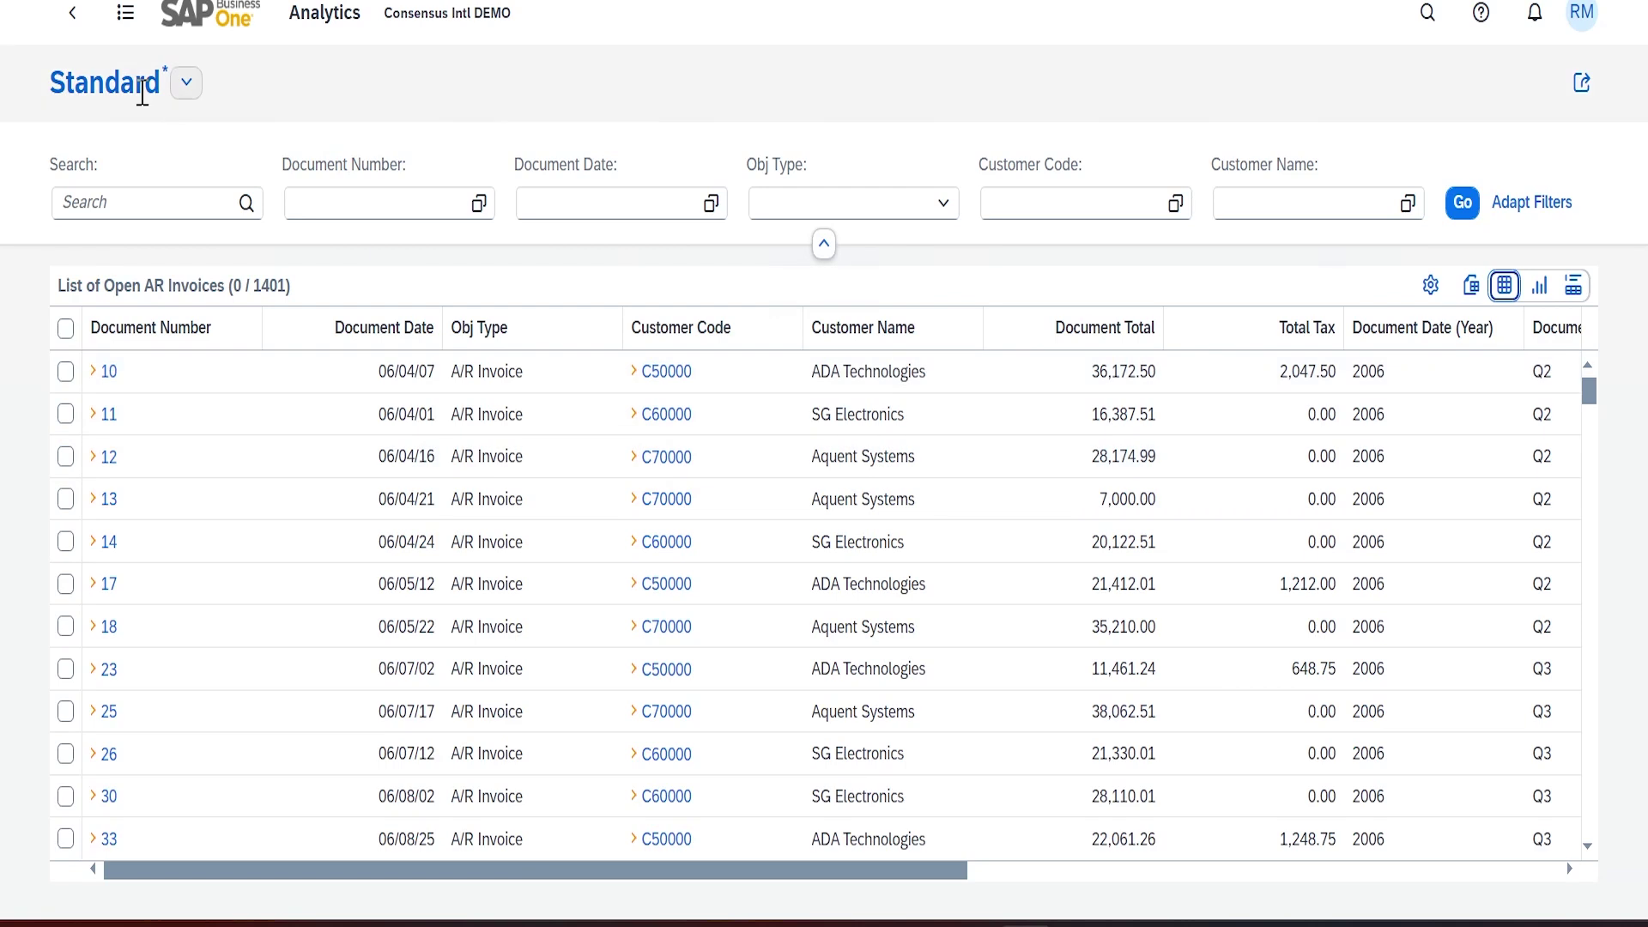
Check the saved views list, then bring up the Adapt Filters field choices
click(188, 83)
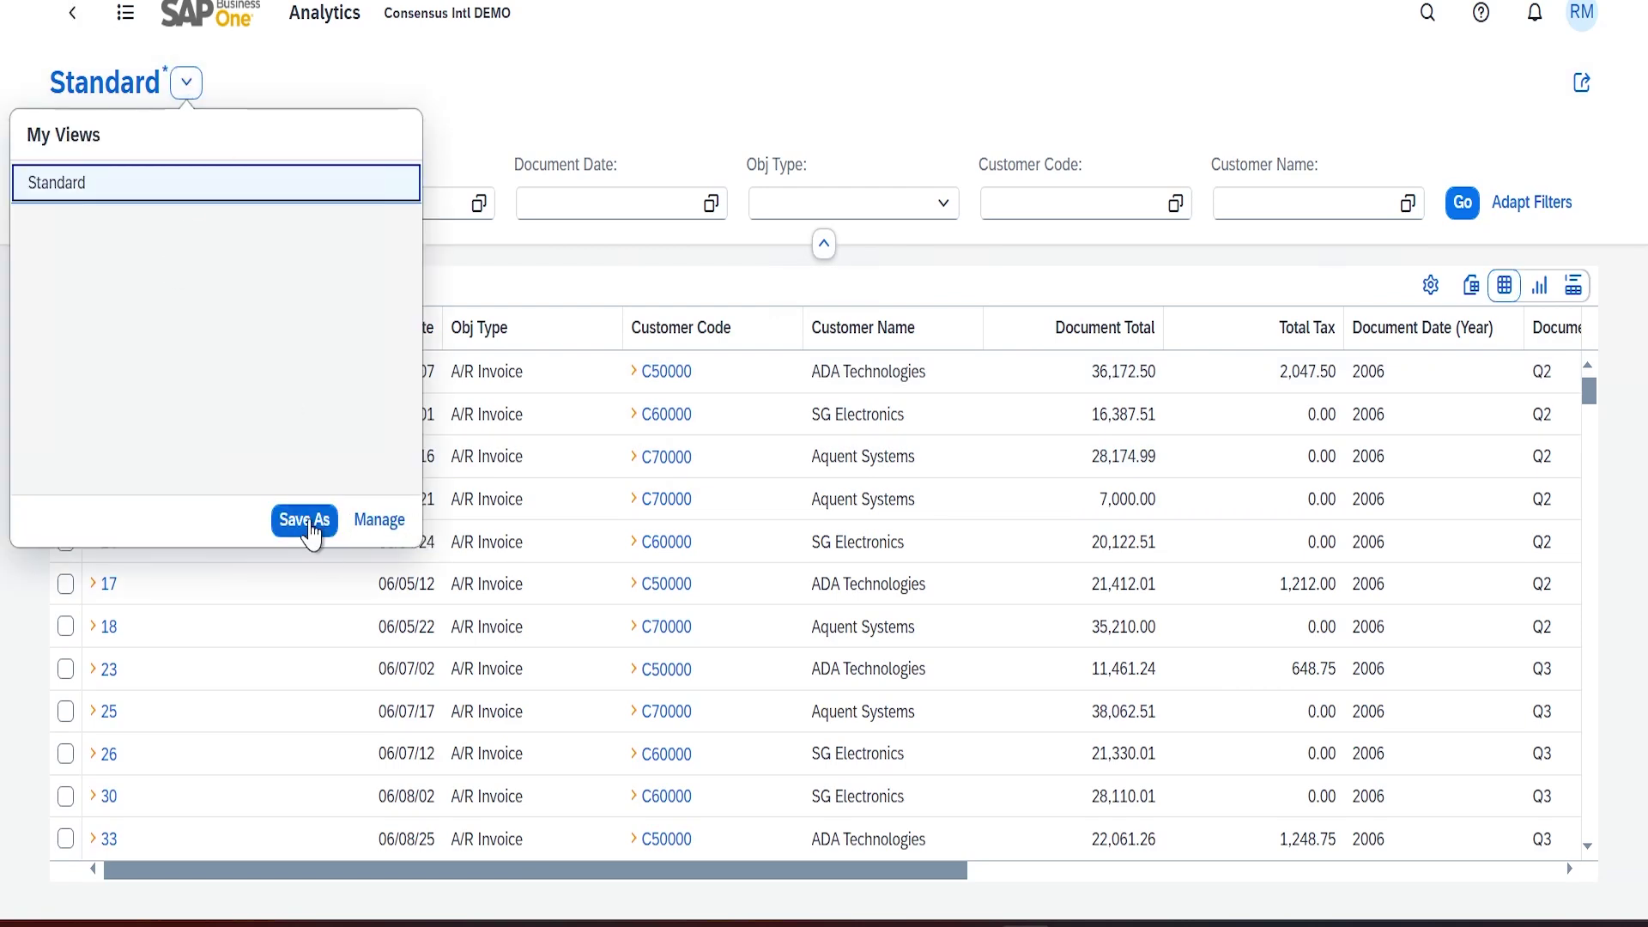
click(652, 99)
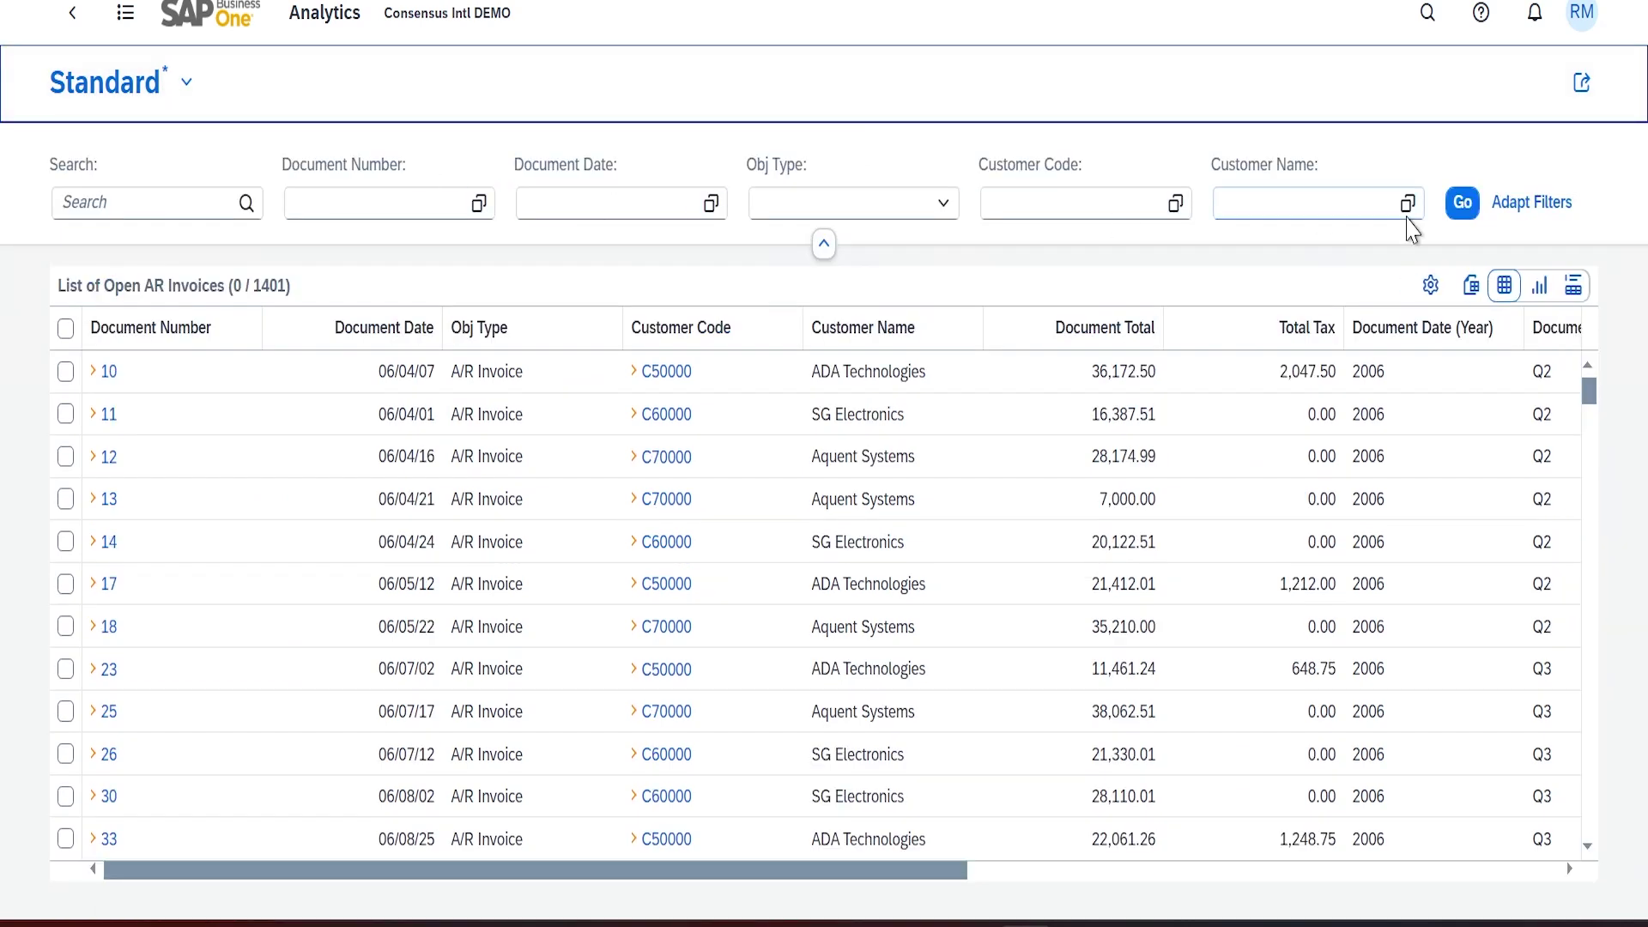
click(1537, 206)
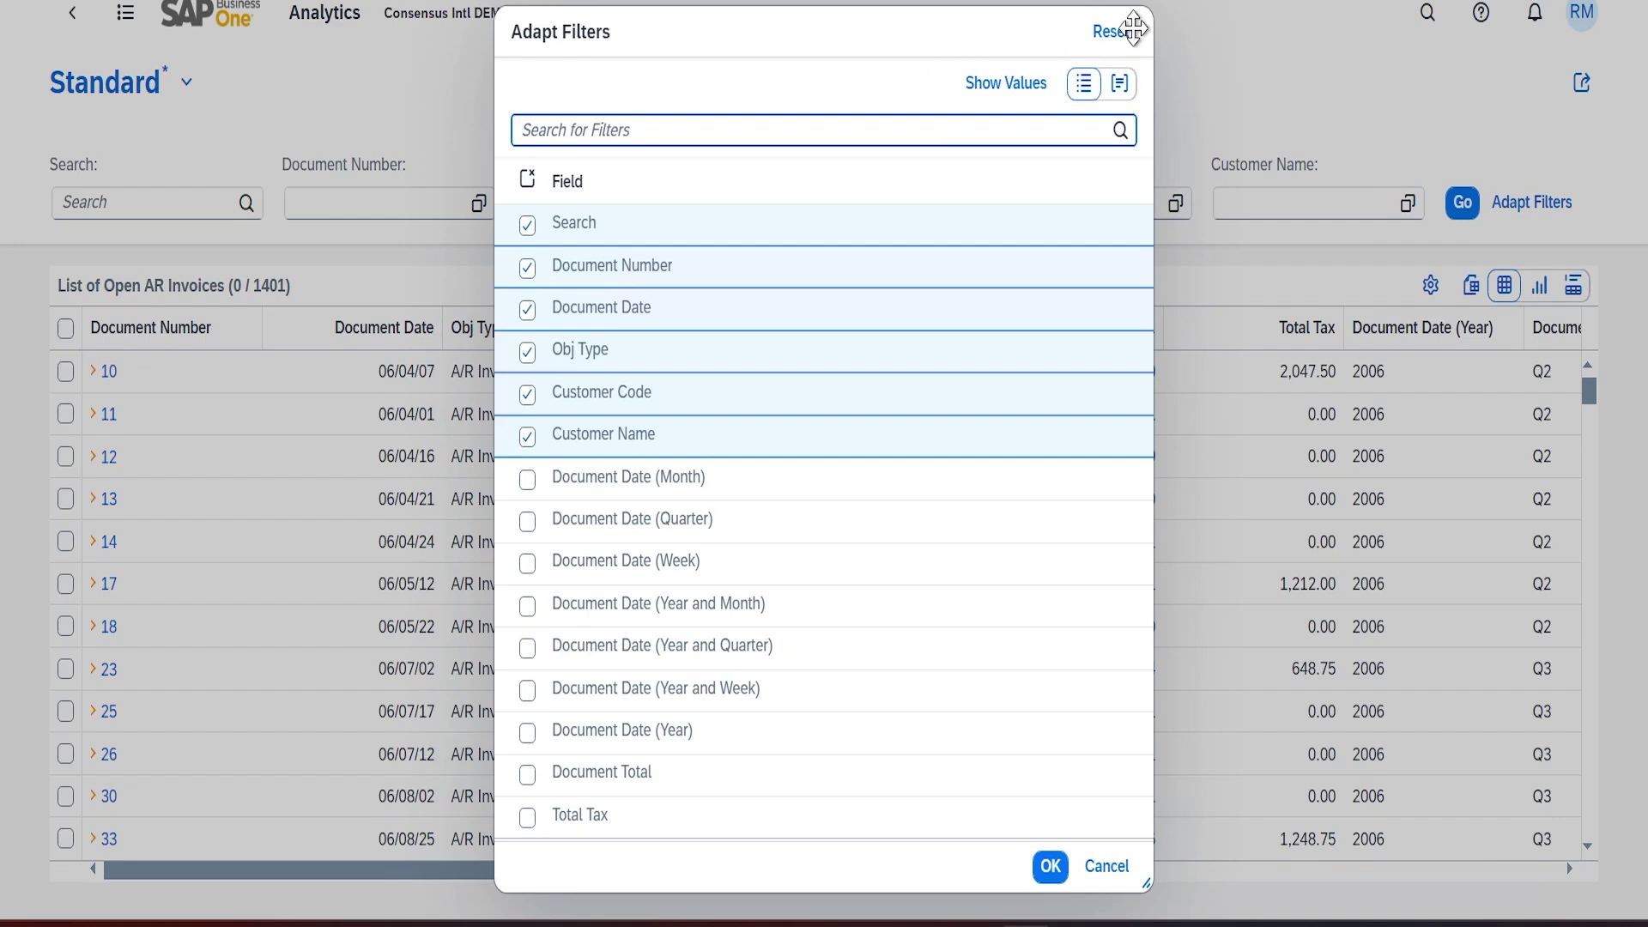
Cancel the Adapt Filters dialog without changing any filter fields
click(1116, 869)
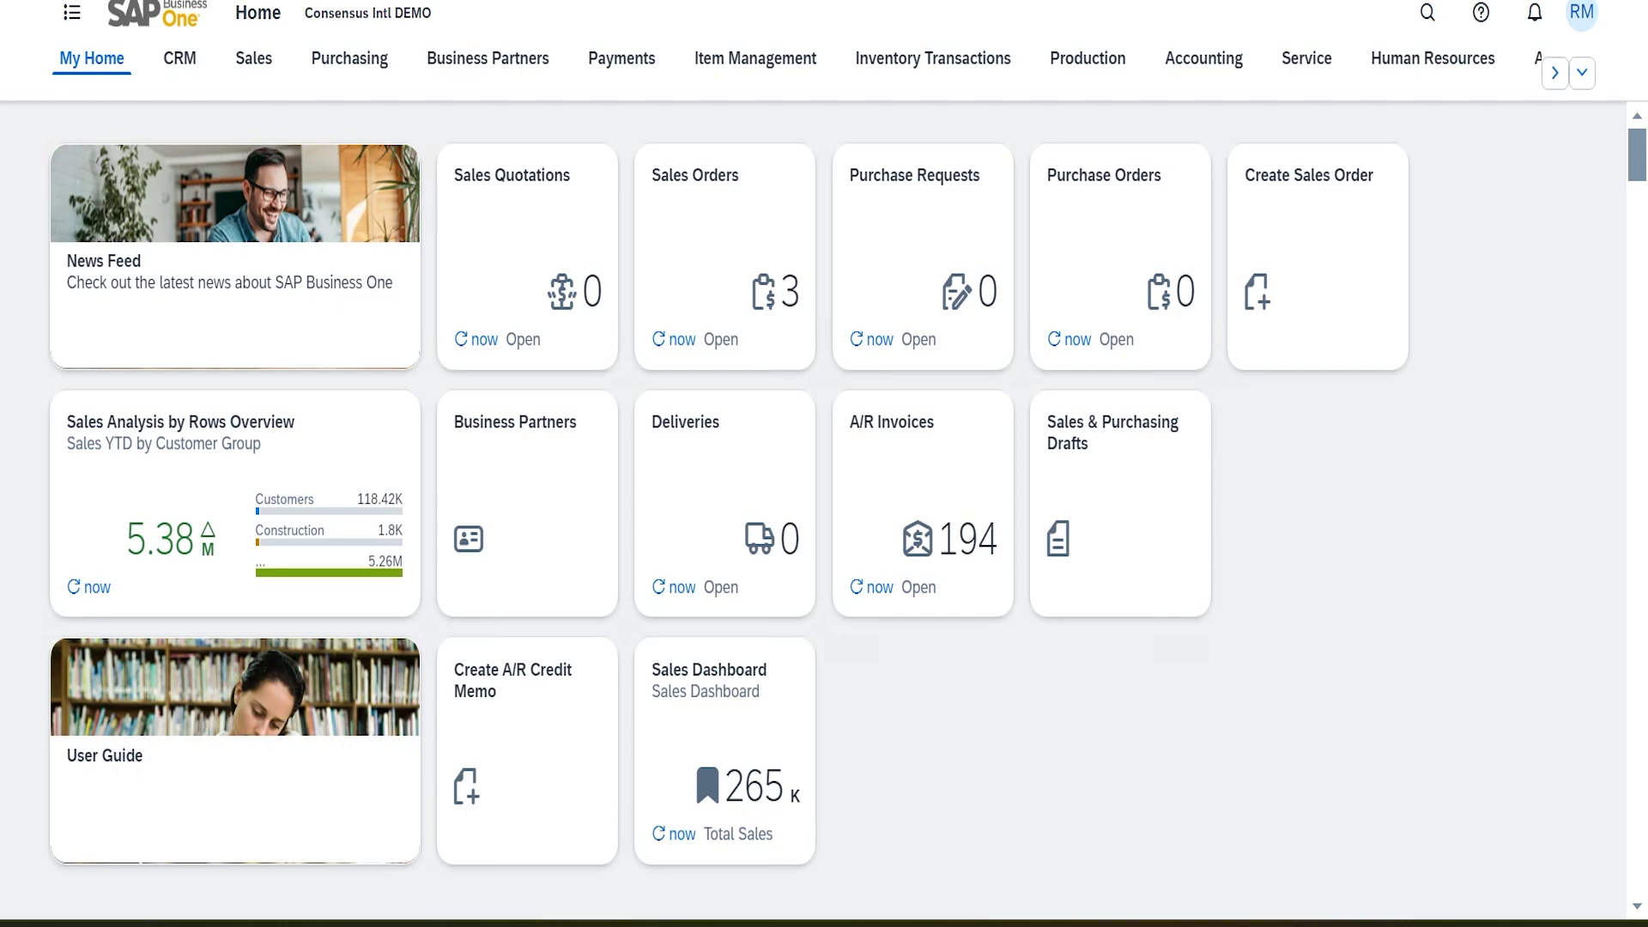
Open customer Maxi-Teq (C20000) from the Business Partners list and go to Views > Manage
click(493, 62)
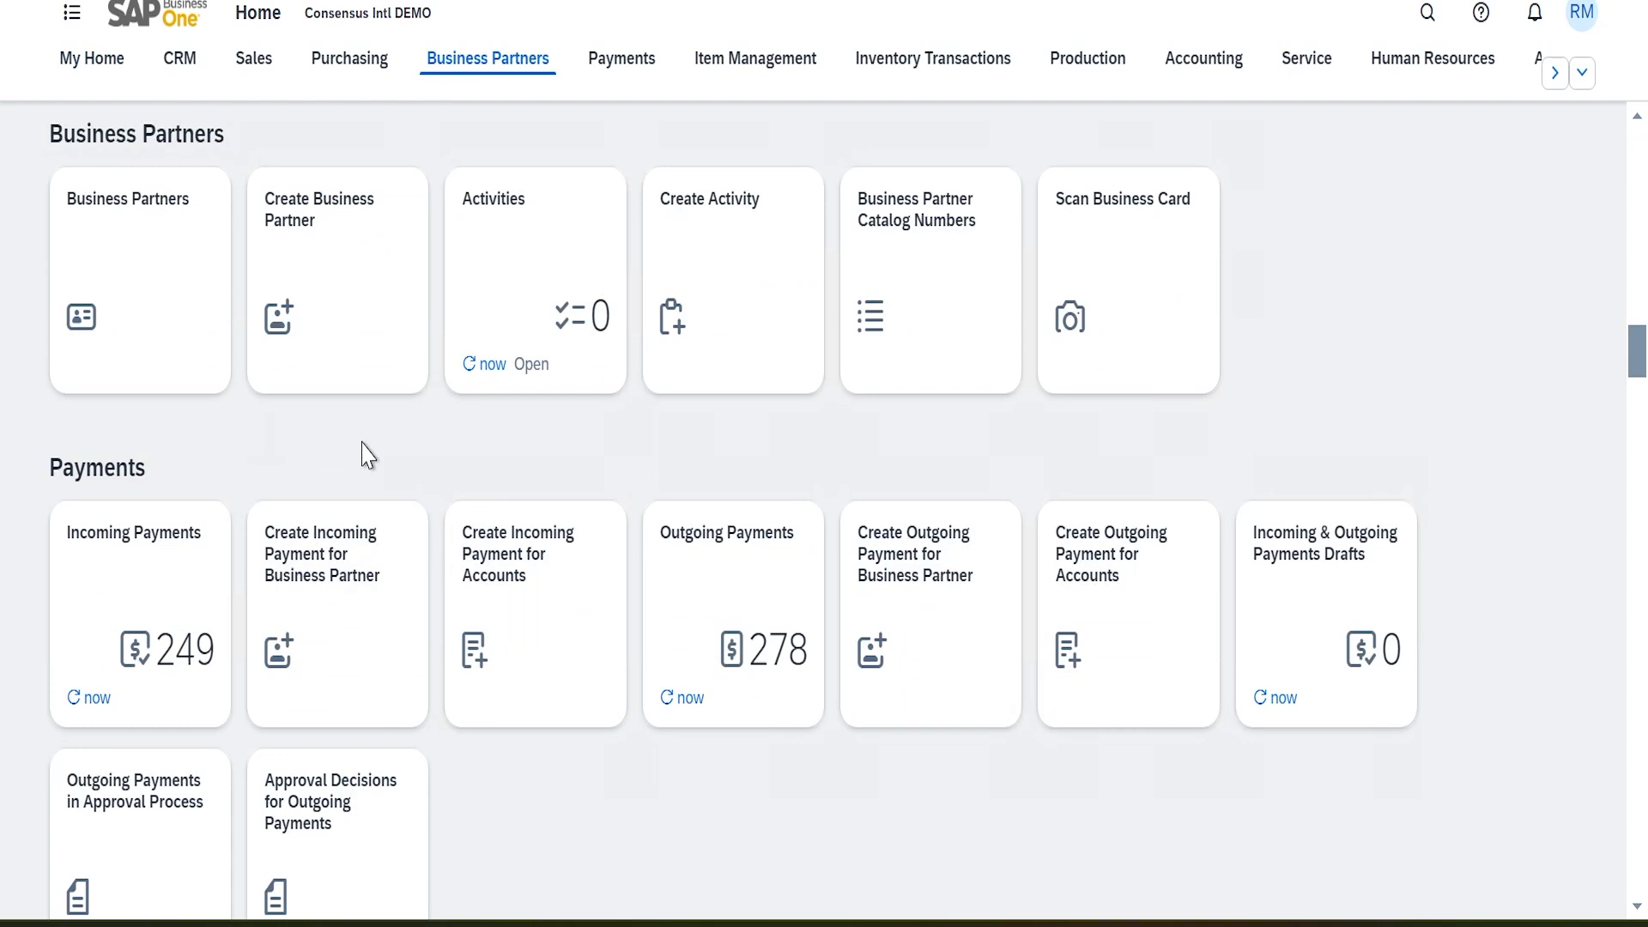
click(134, 253)
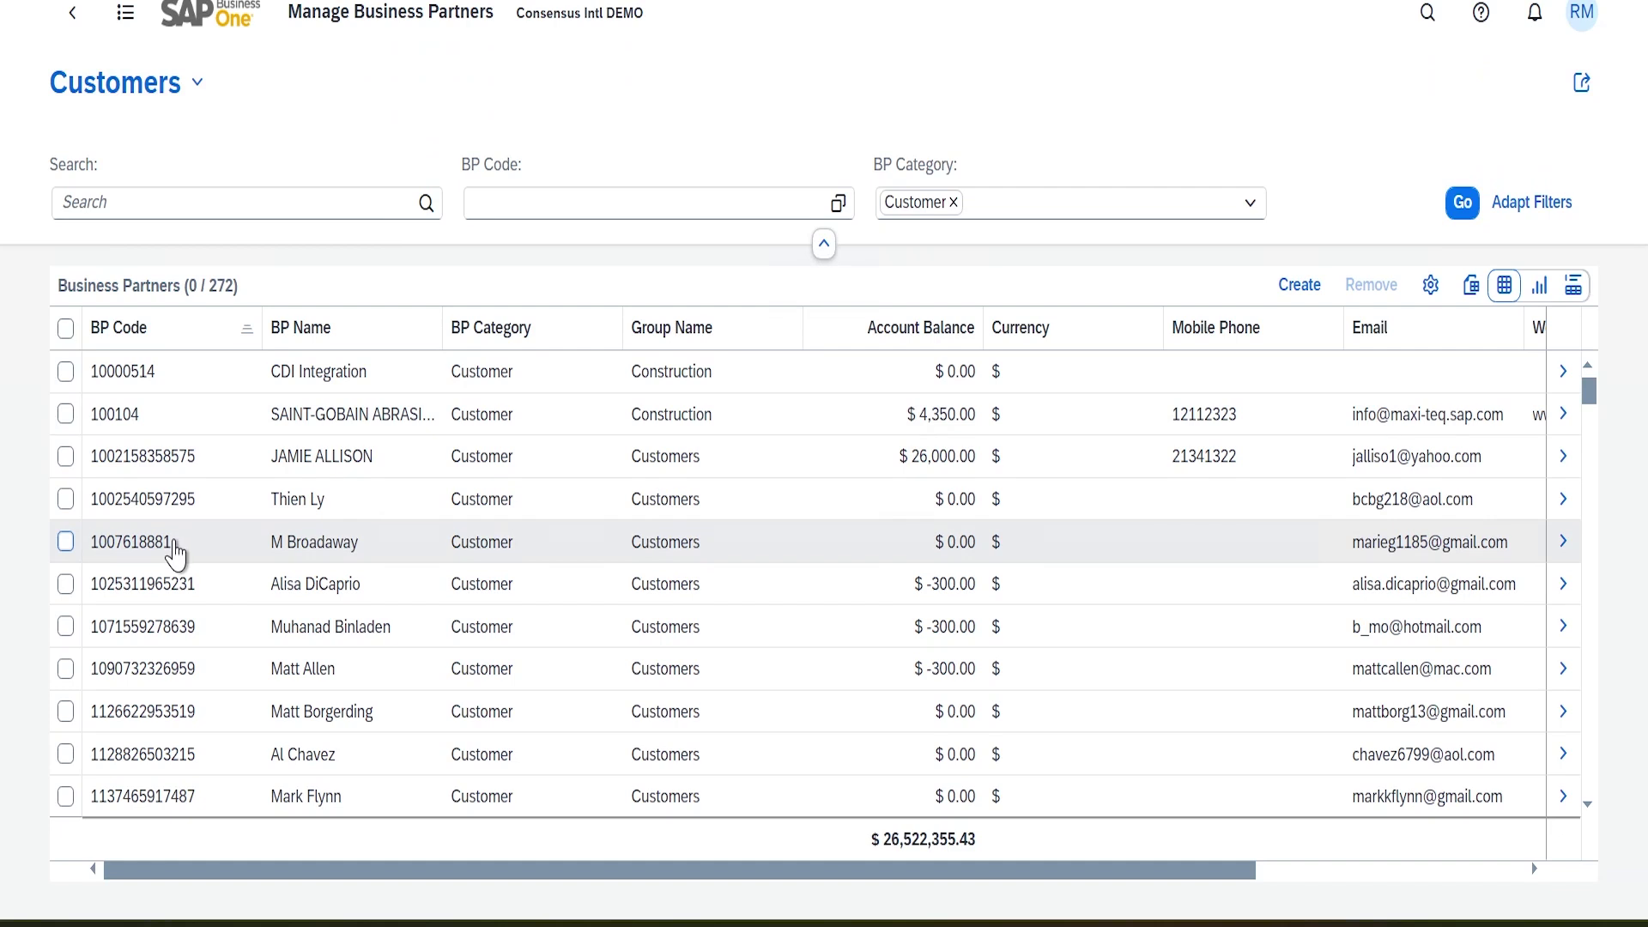
scroll(176, 553, down, 15)
scroll(331, 618, down, 15)
scroll(320, 619, down, 10)
click(318, 644)
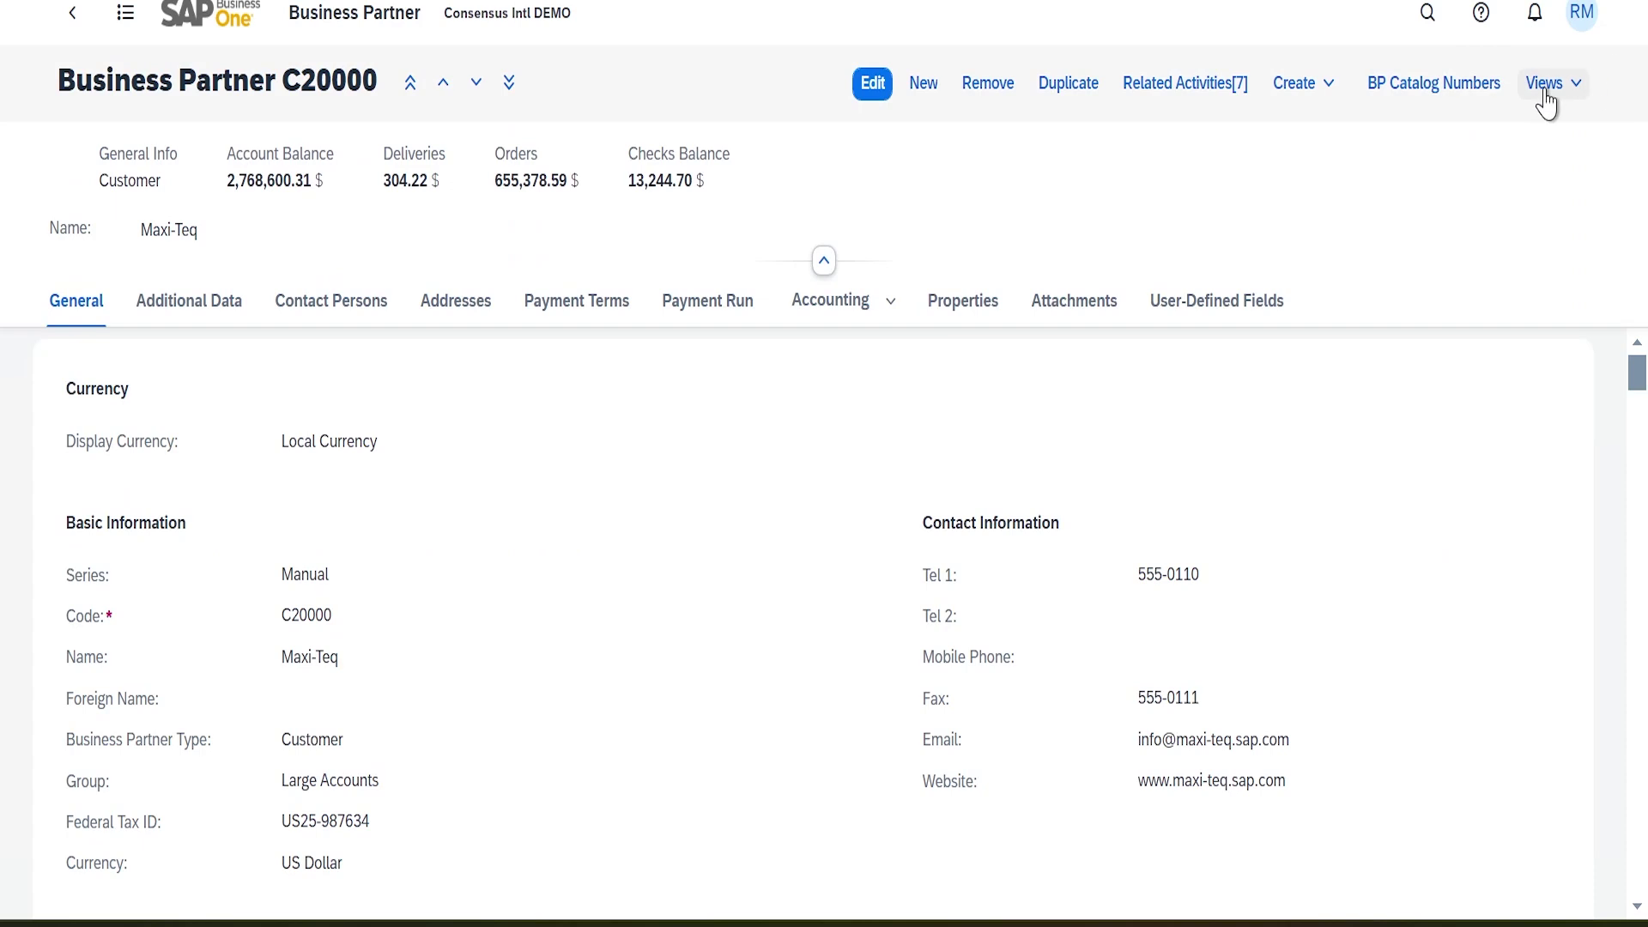
click(1575, 93)
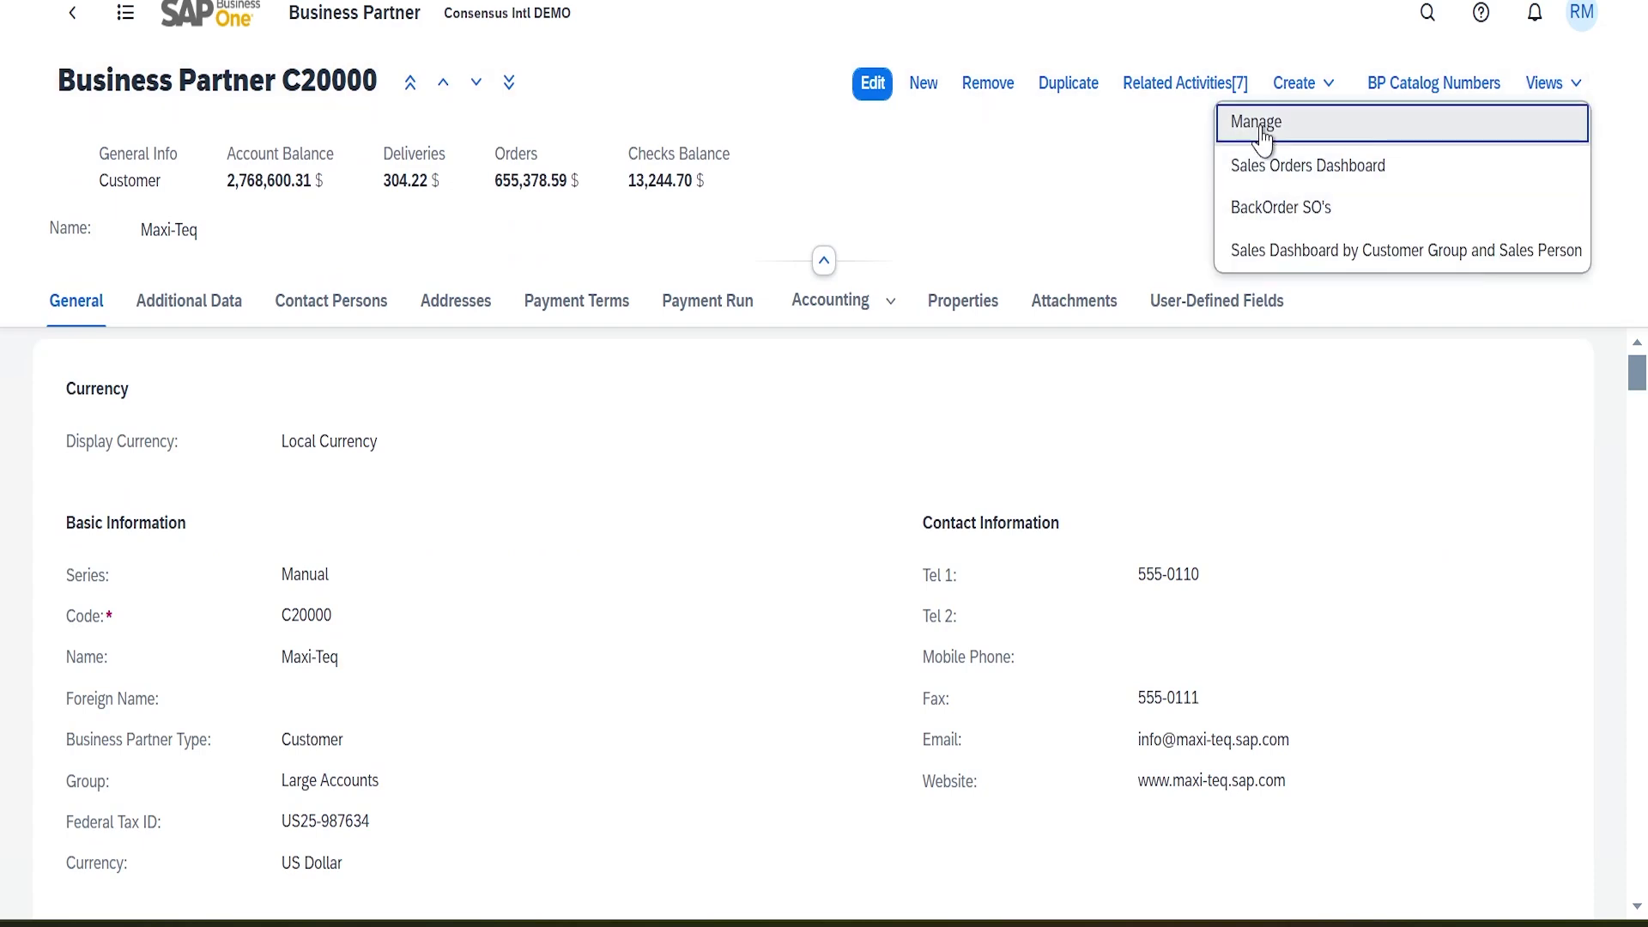
click(1258, 129)
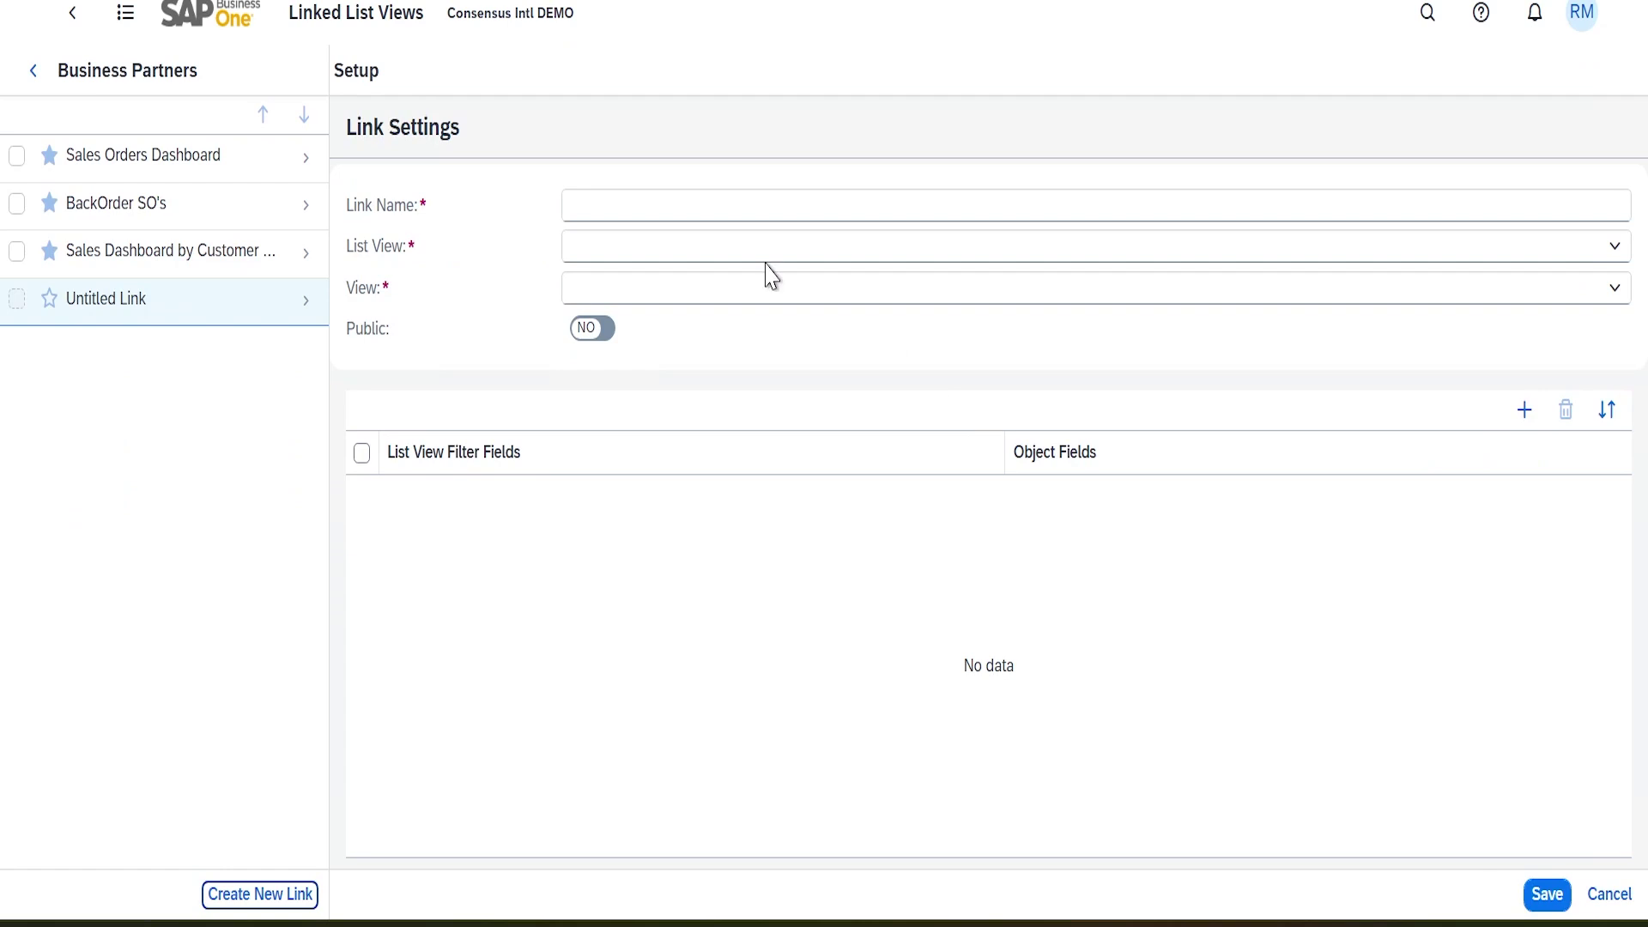
Name the new link 'Open AR Invoices List'
click(704, 197)
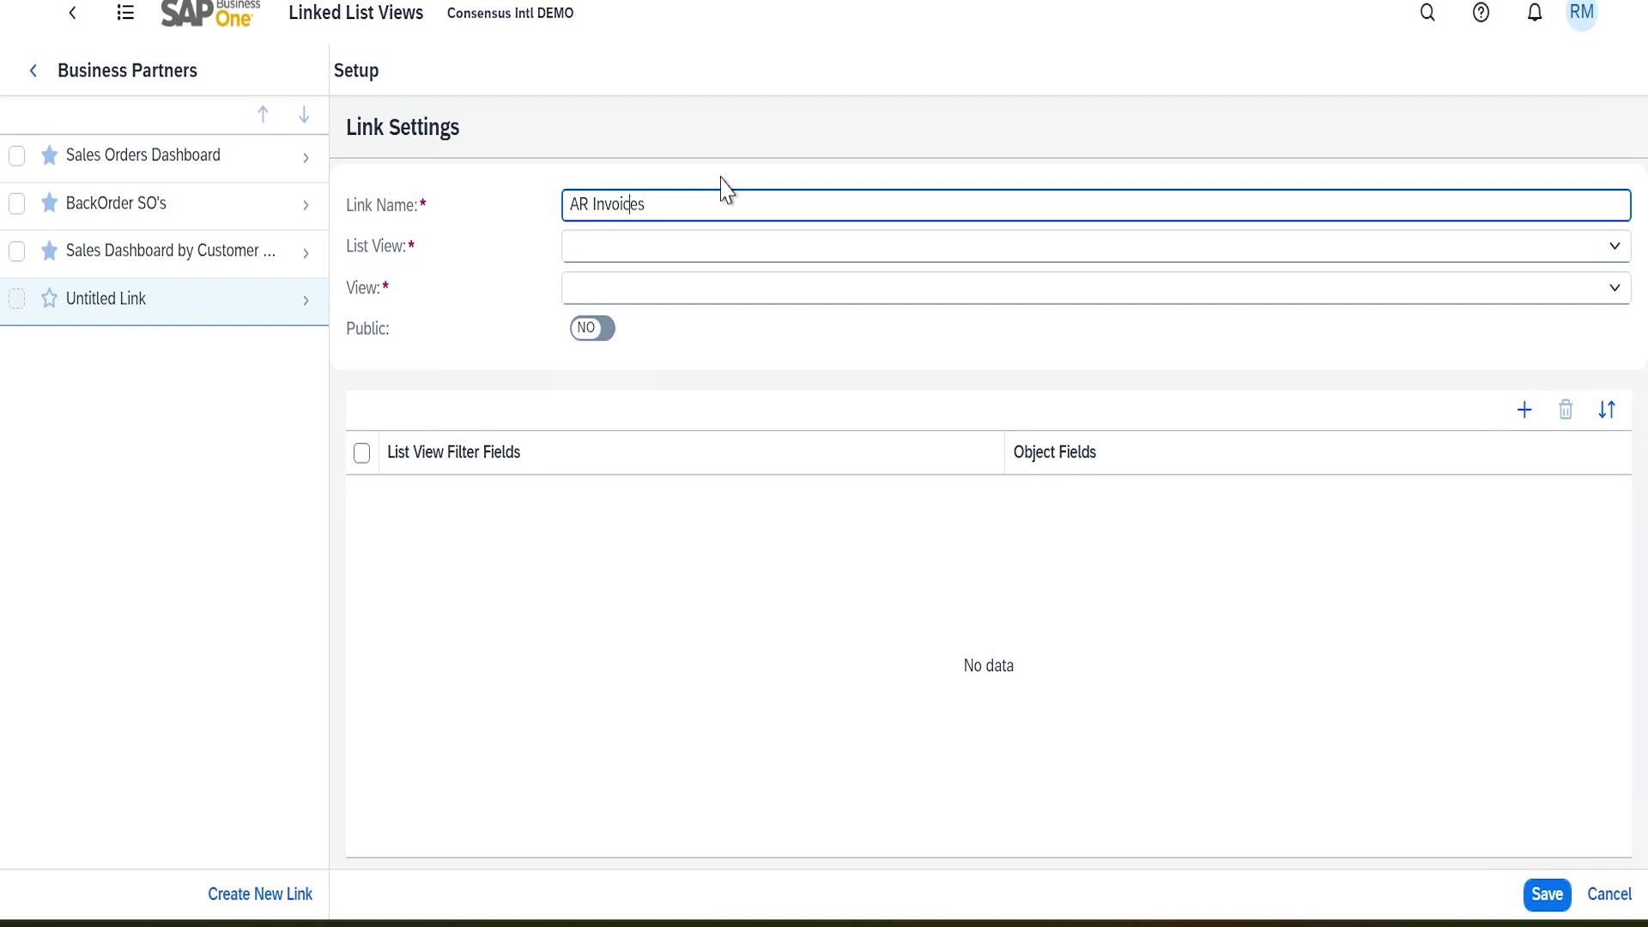
text(Open)
key(Tab)
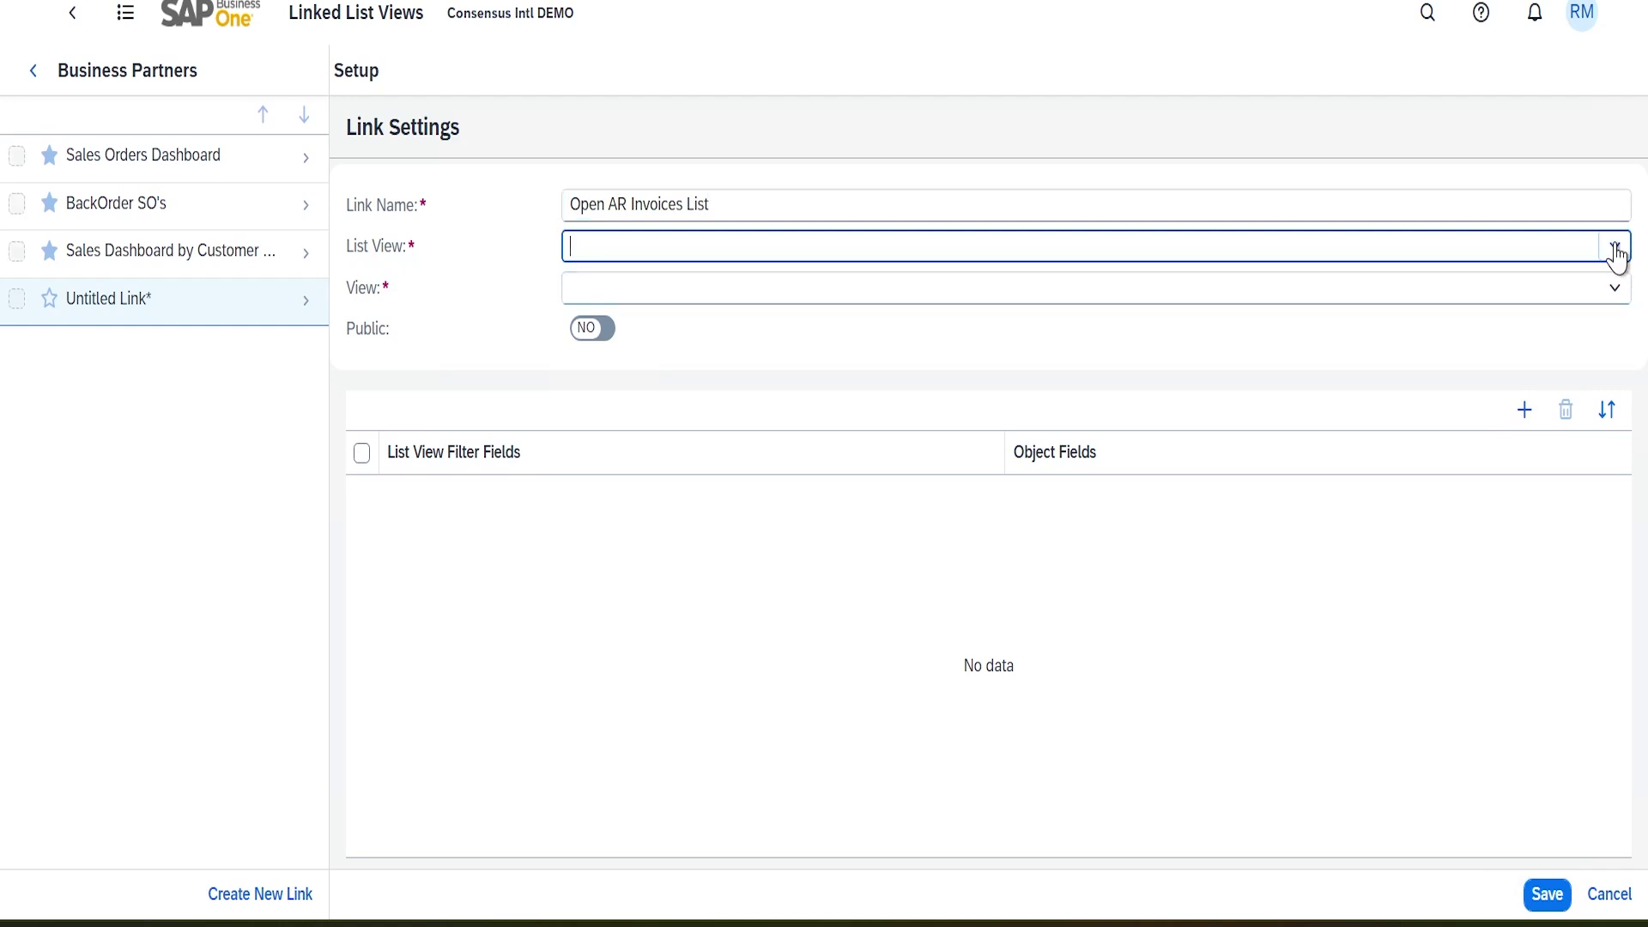
Base the link on the List of Open AR Invoices(General) user-defined query with its Standard view
click(1613, 246)
scroll(674, 441, down, 20)
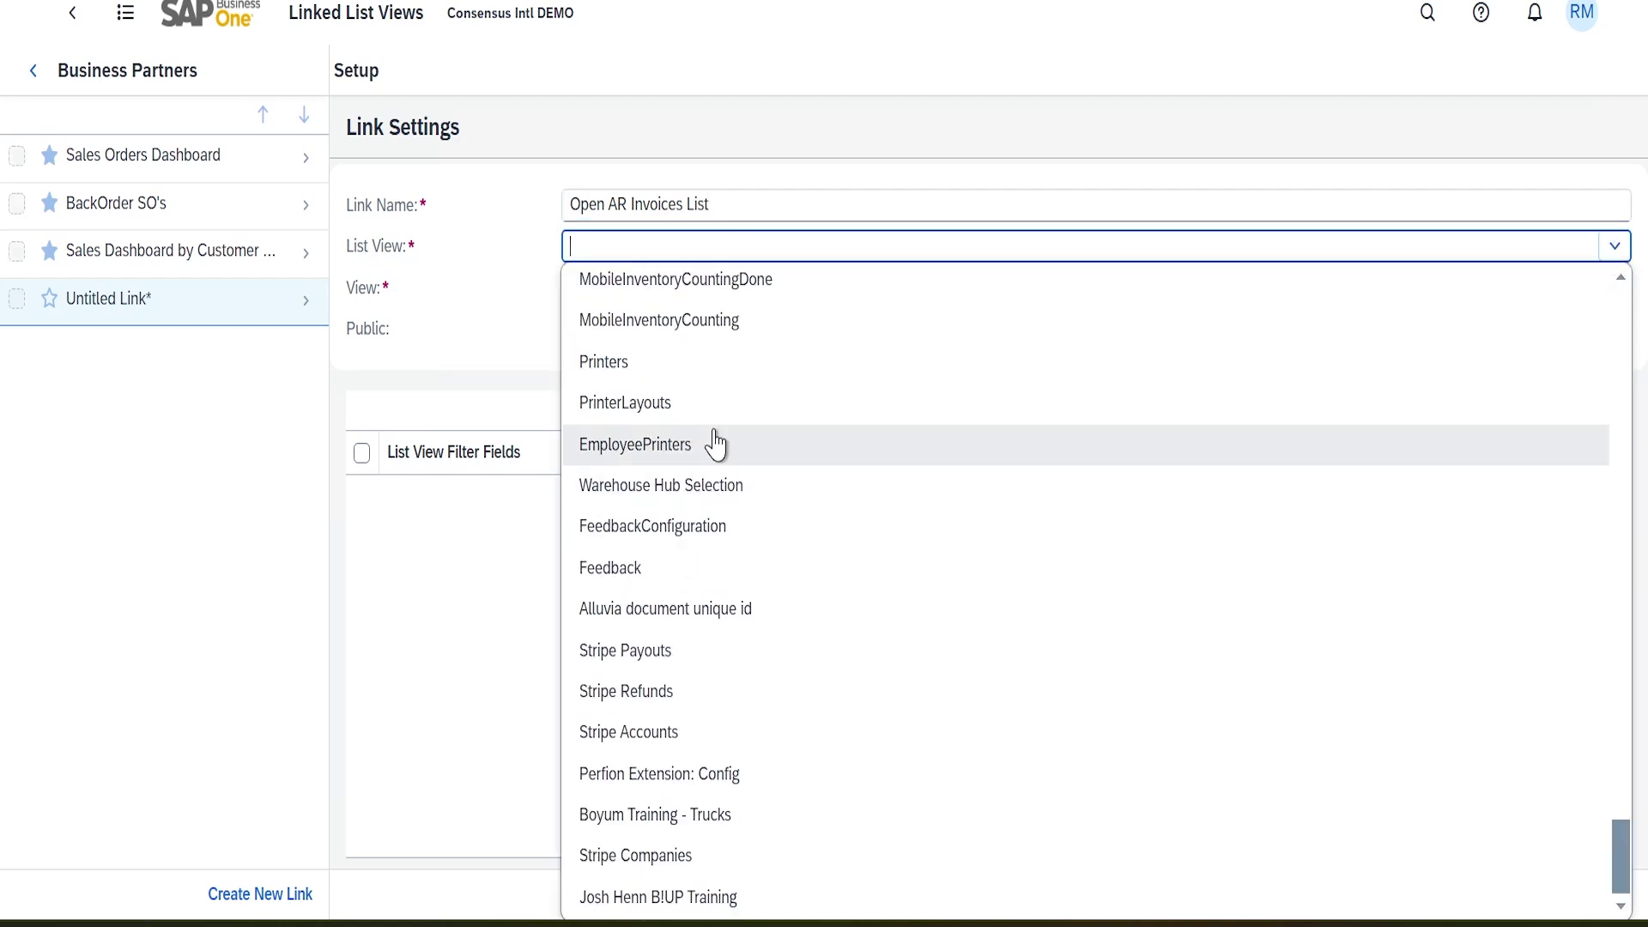
scroll(702, 442, up, 20)
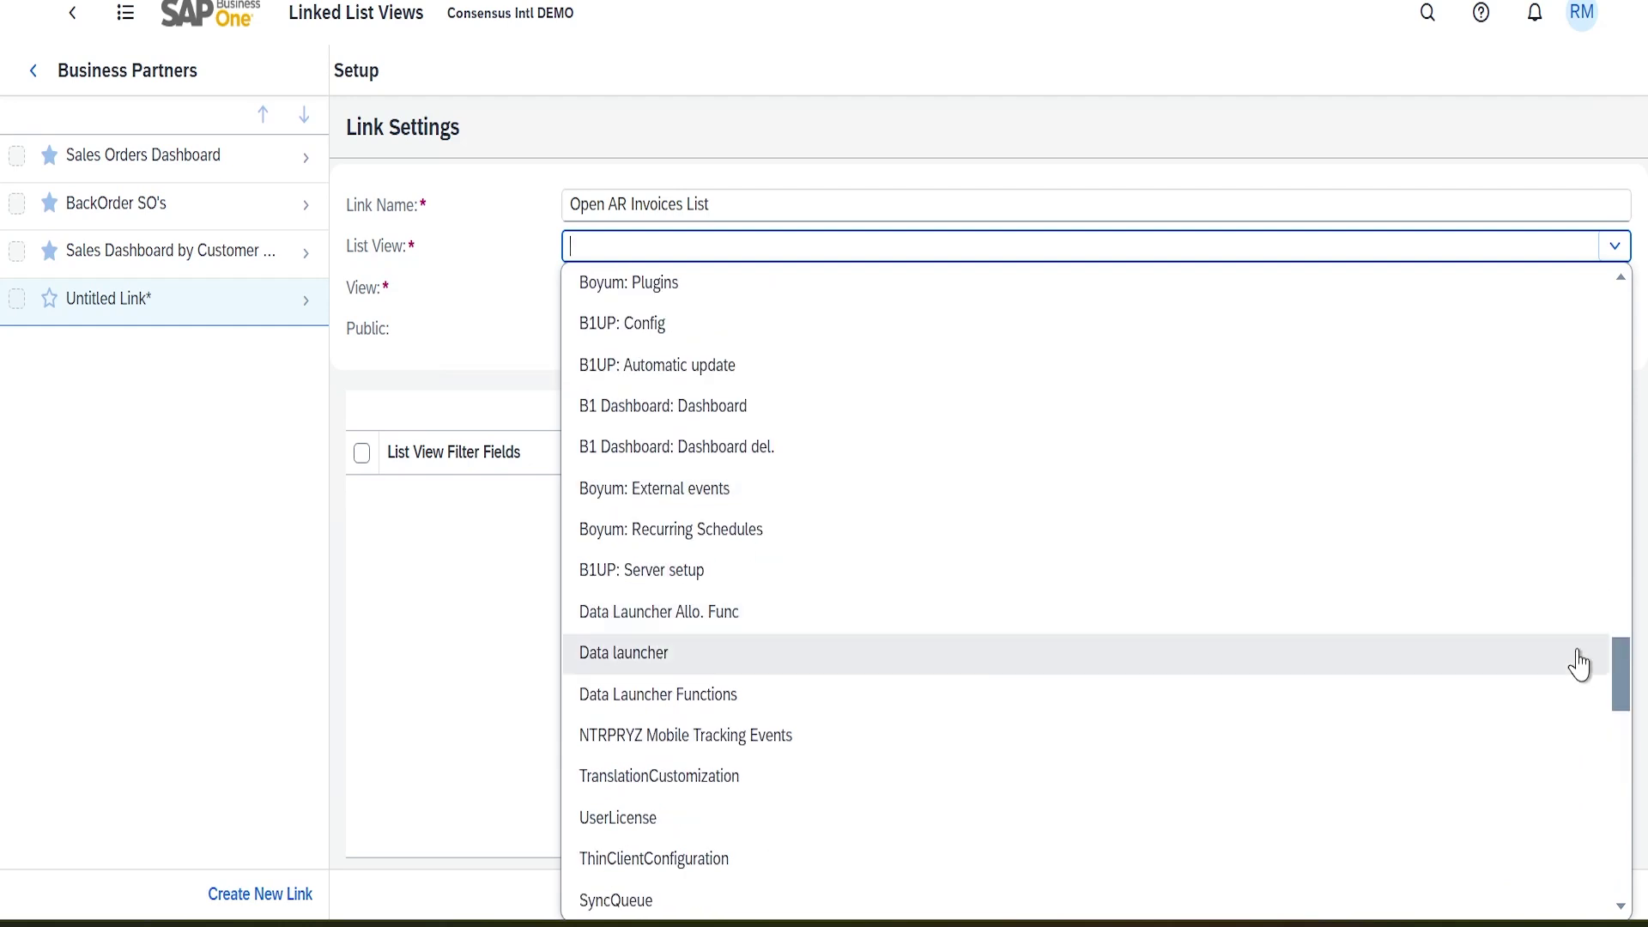
drag(1619, 672, 1619, 556)
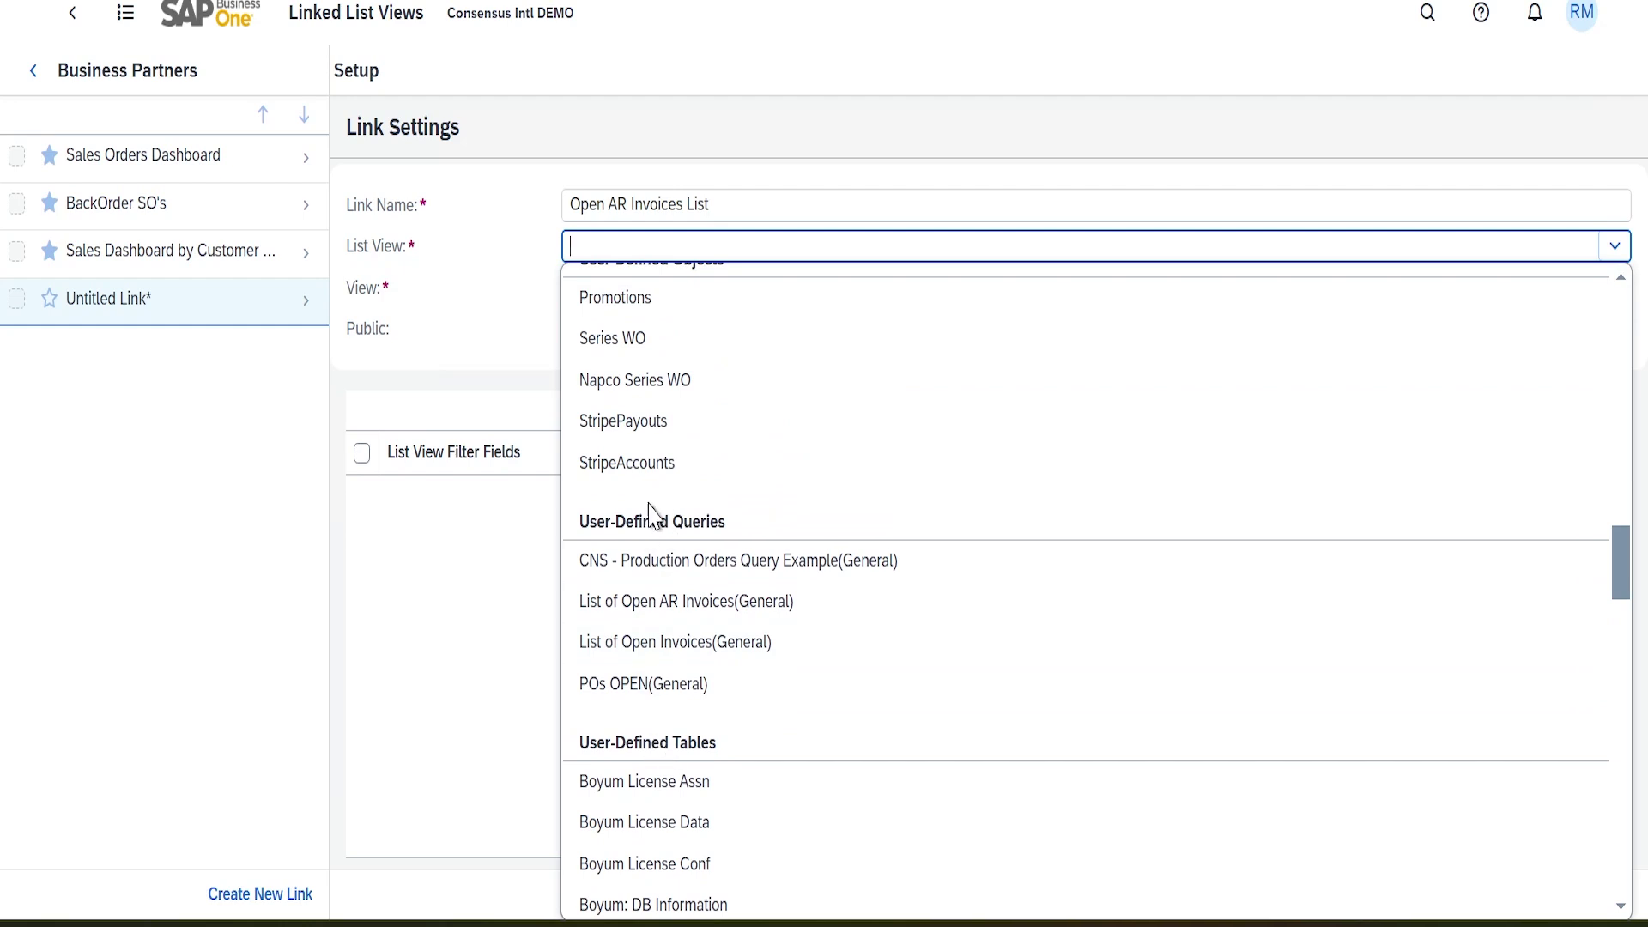
scroll(765, 669, up, 5)
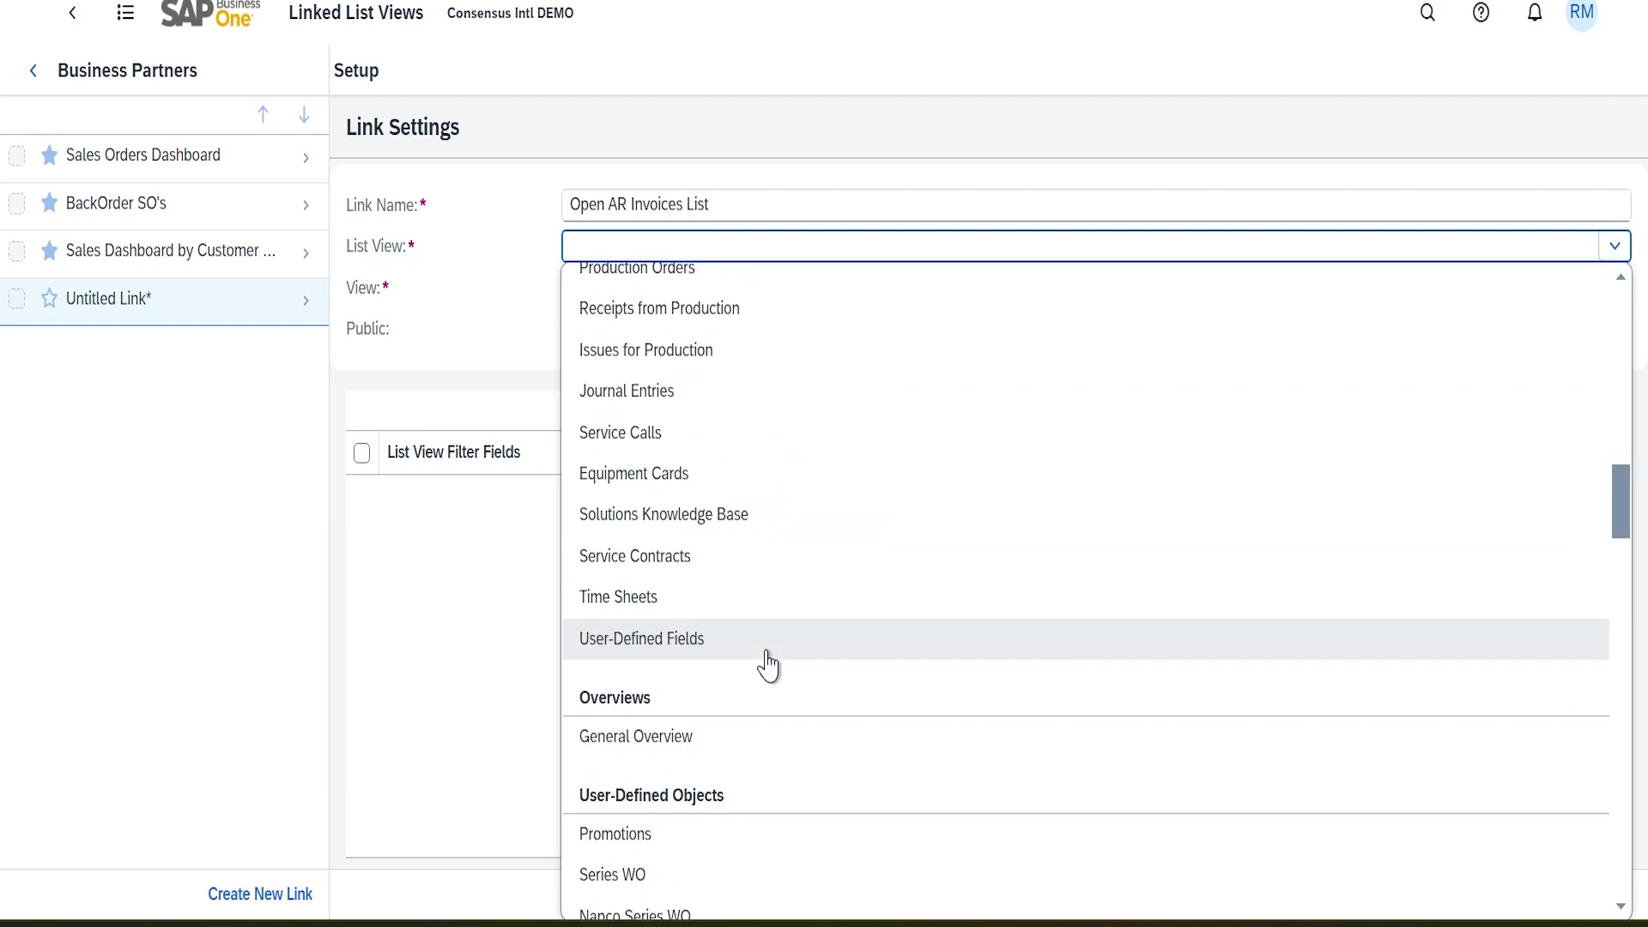
scroll(765, 670, up, 6)
scroll(764, 665, down, 15)
scroll(762, 656, down, 12)
drag(1617, 815, 1595, 592)
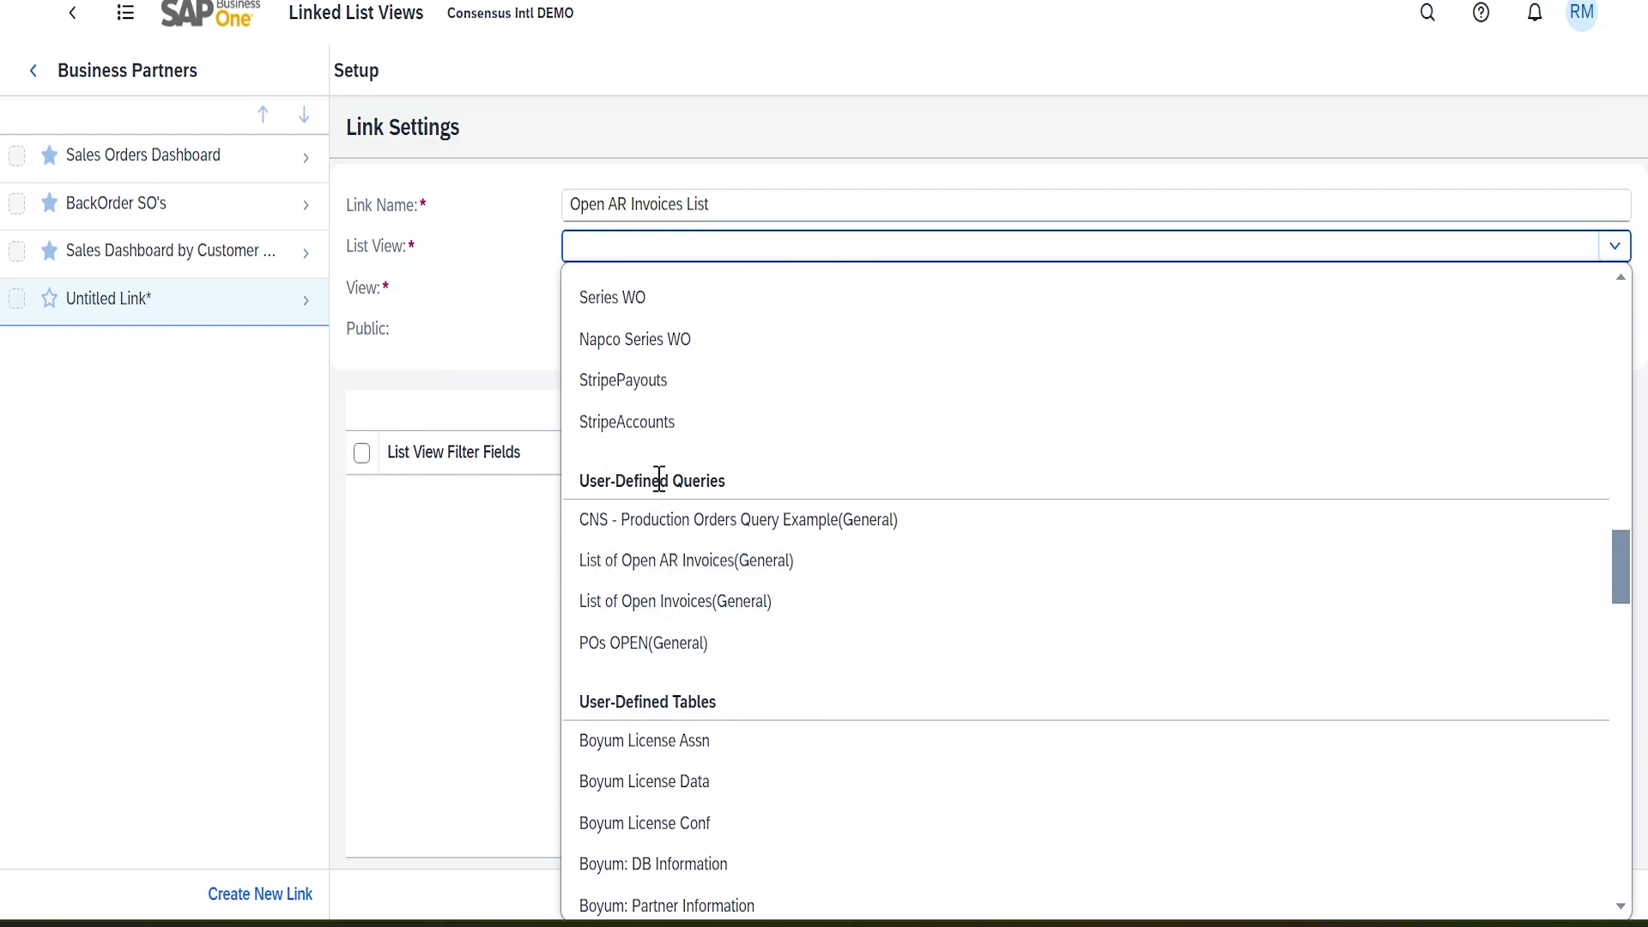
mouse_move(1619, 562)
mouse_down()
mouse_move(1622, 344)
mouse_move(1642, 597)
mouse_move(1637, 576)
mouse_up()
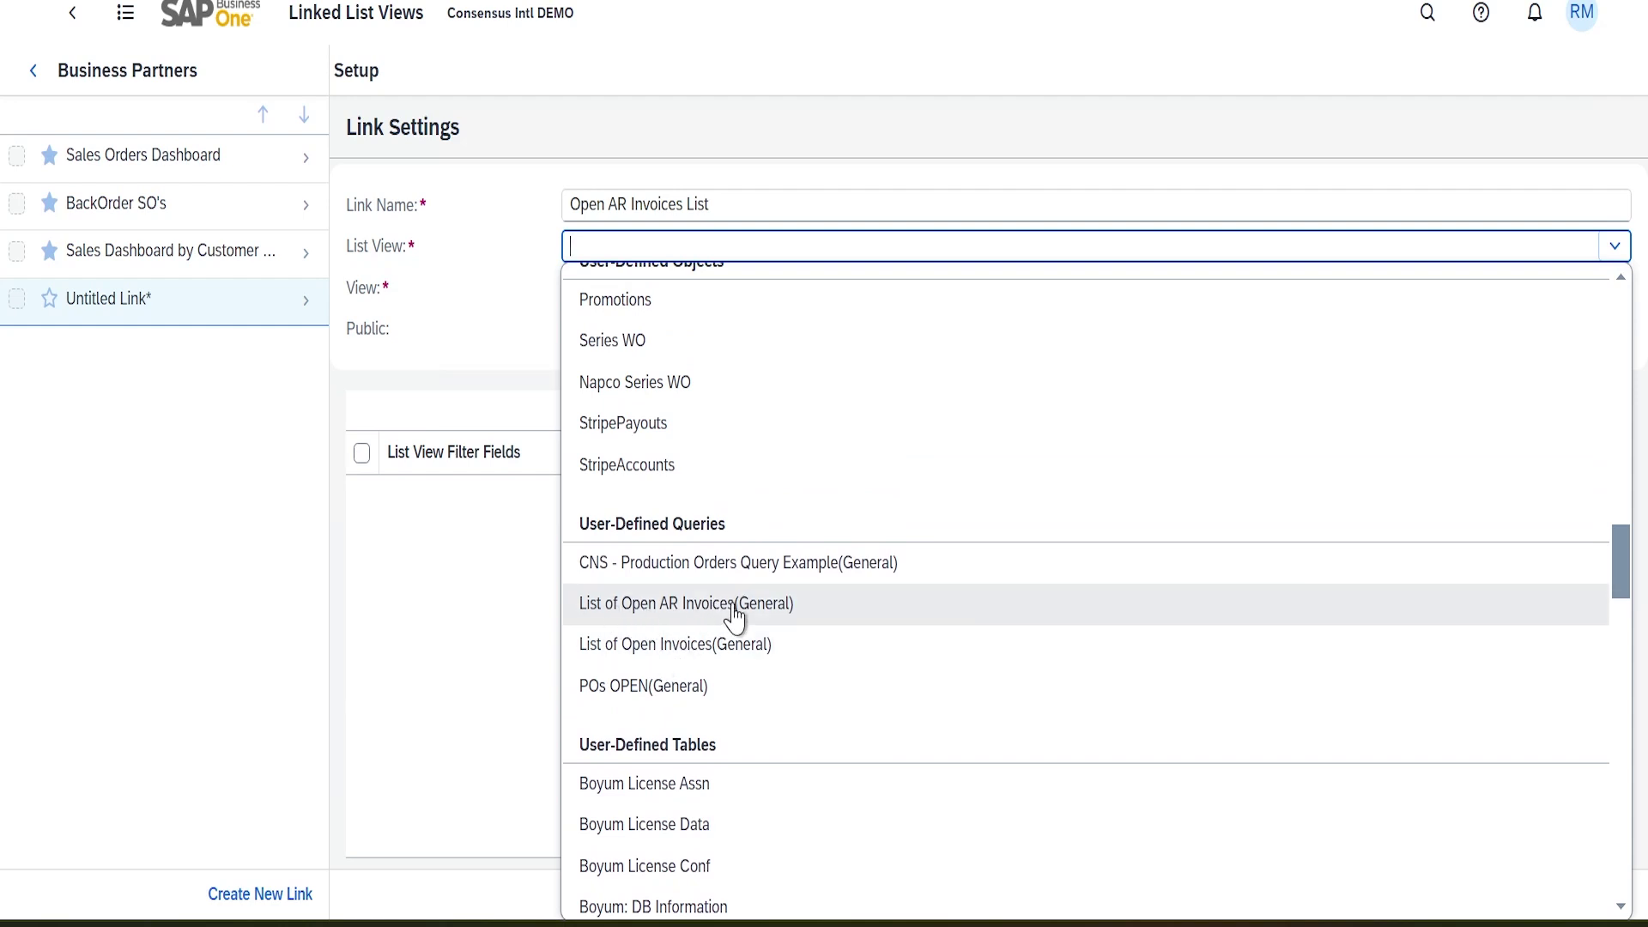
click(734, 605)
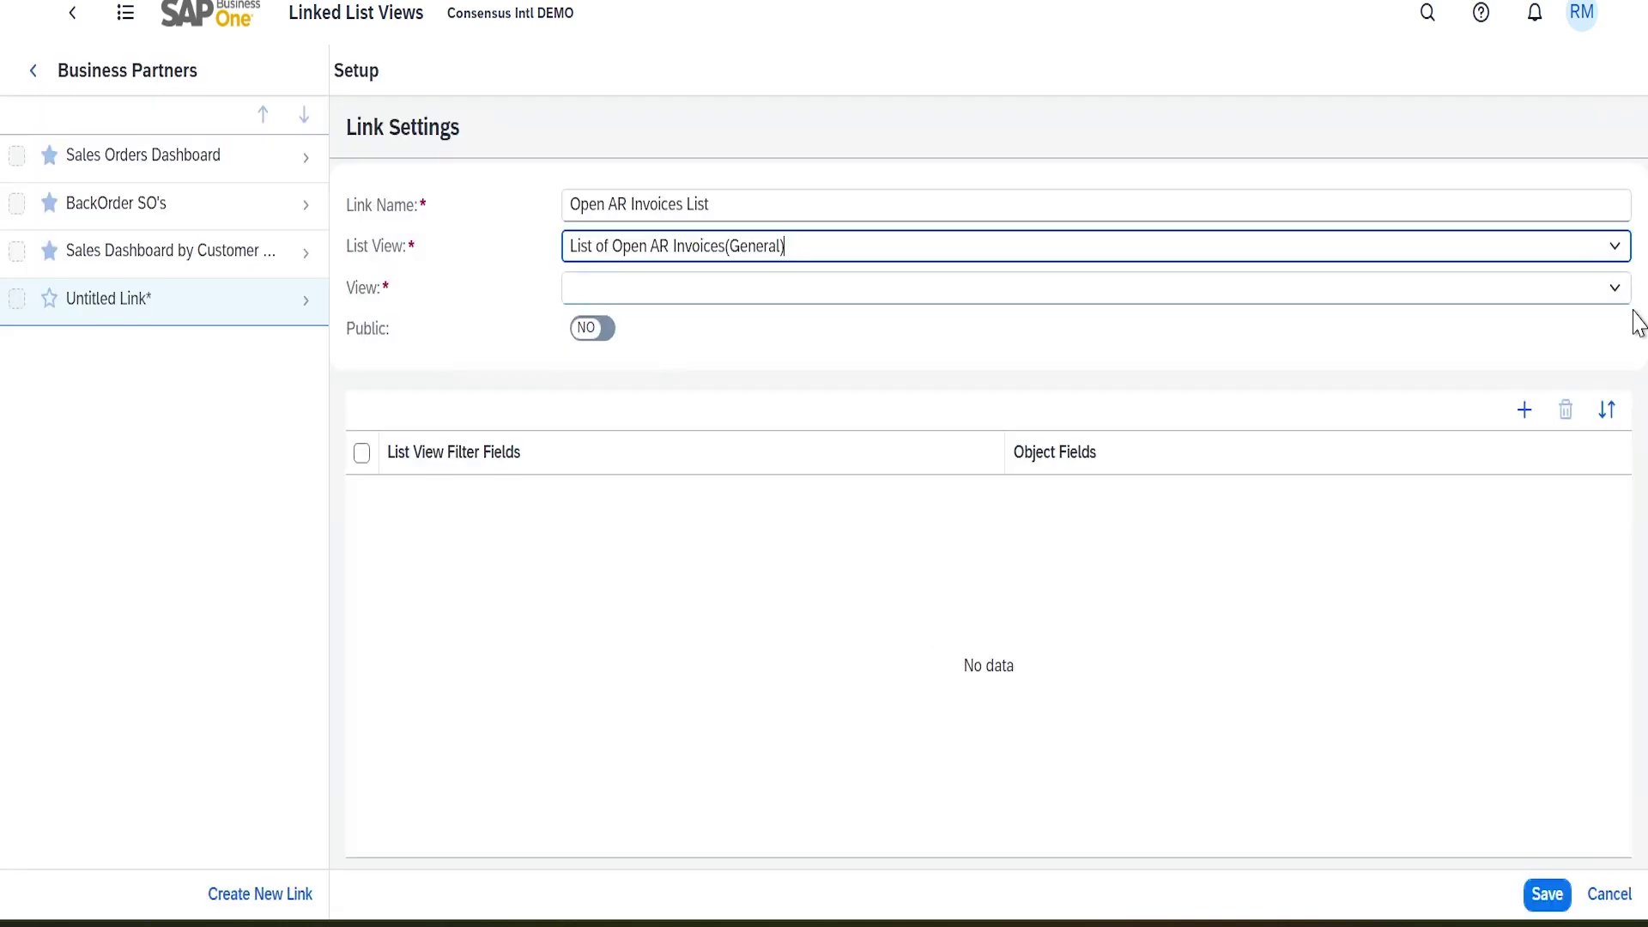
click(1615, 288)
click(640, 327)
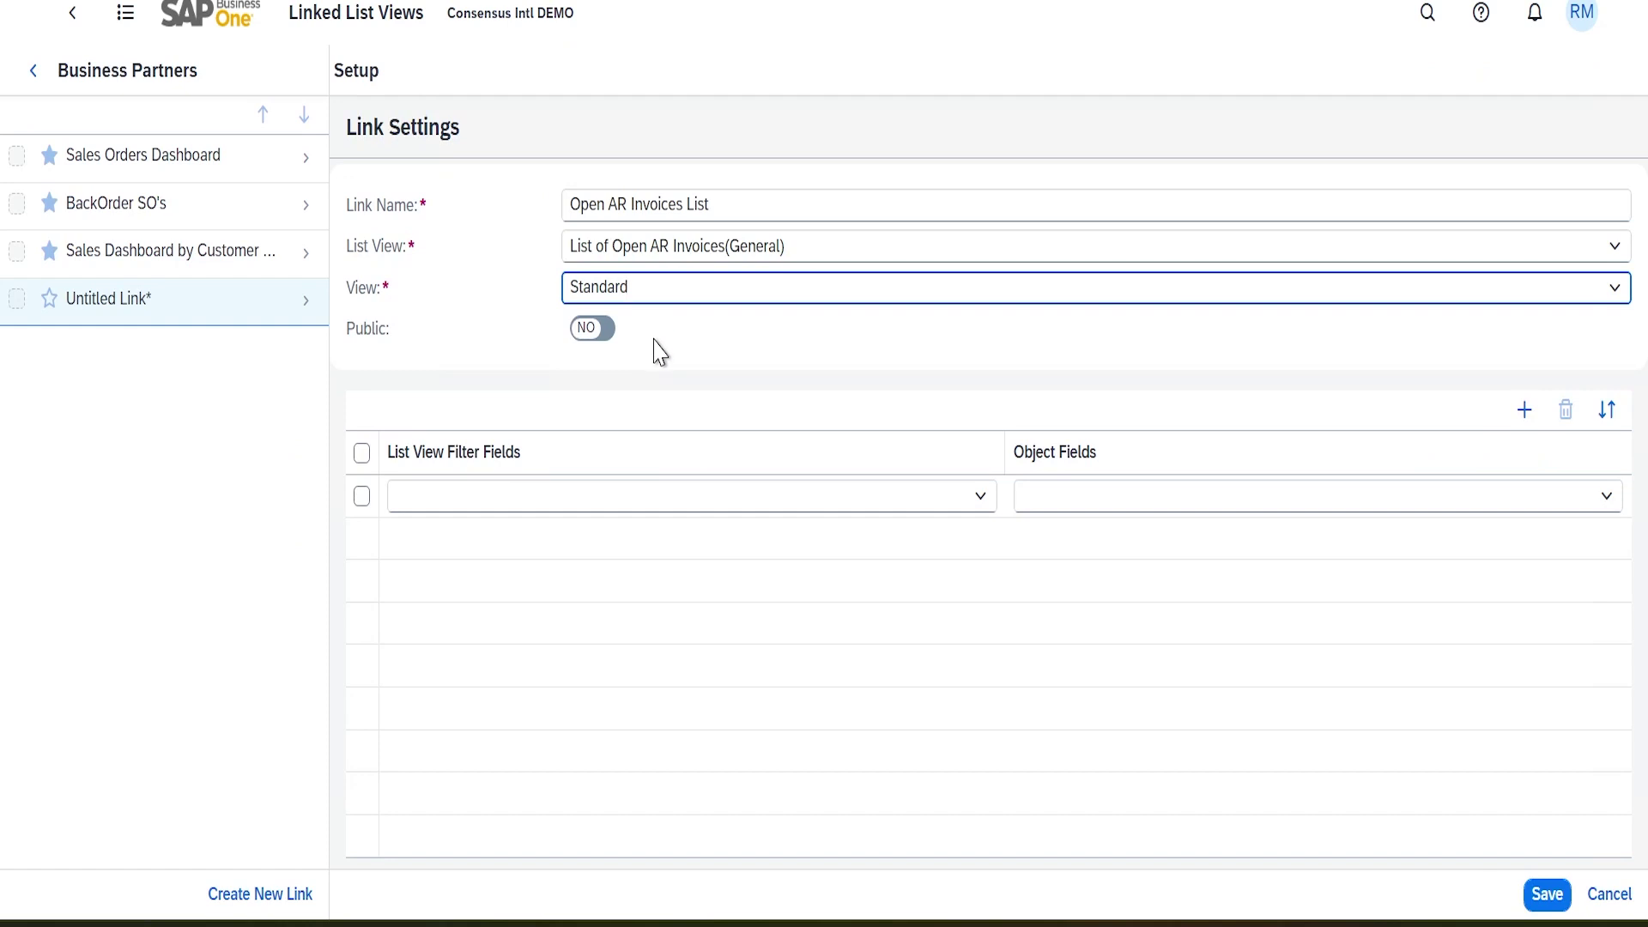
Make the link public, map Customer Code (CardCode) to BP Code, save it, and exit setup
click(585, 333)
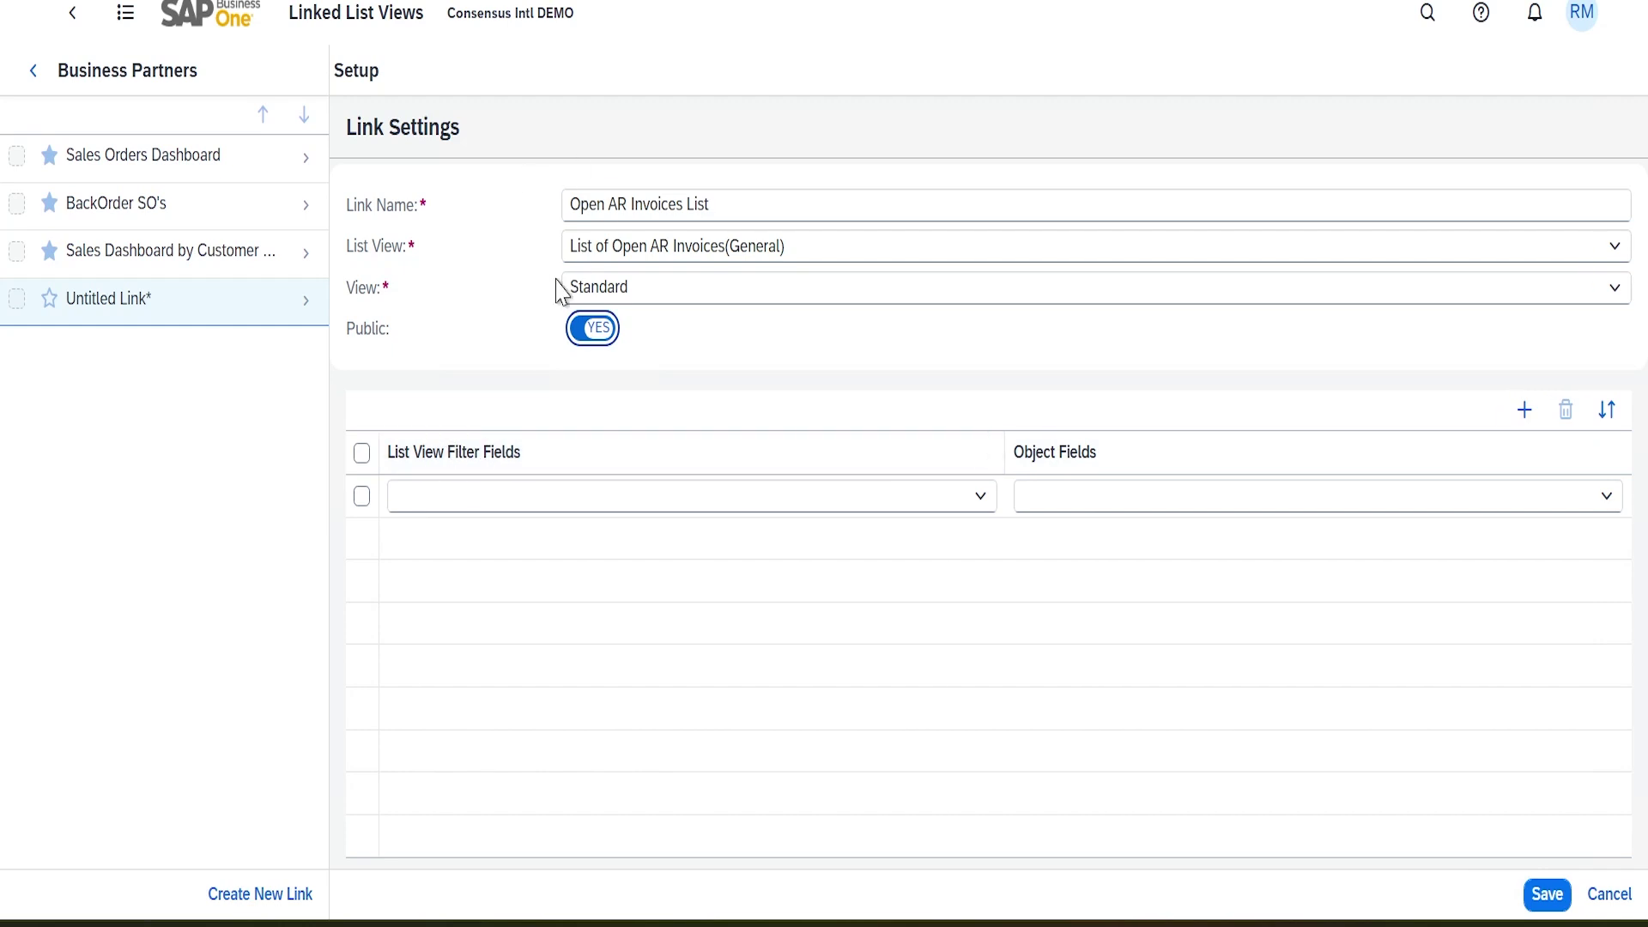
click(980, 496)
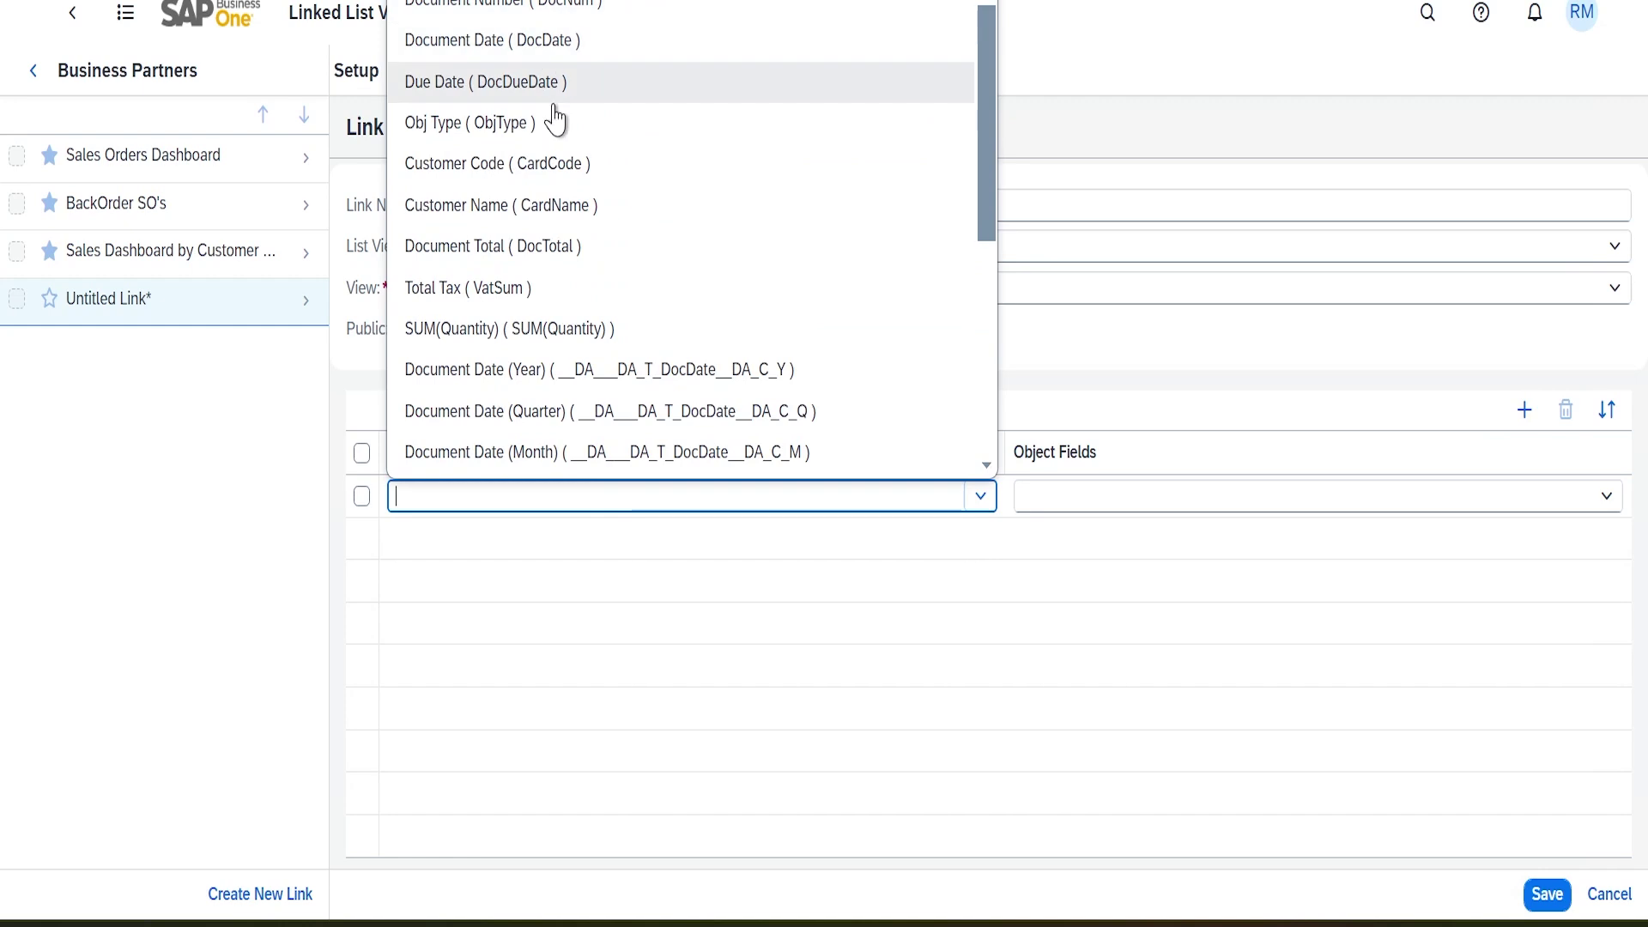
click(546, 165)
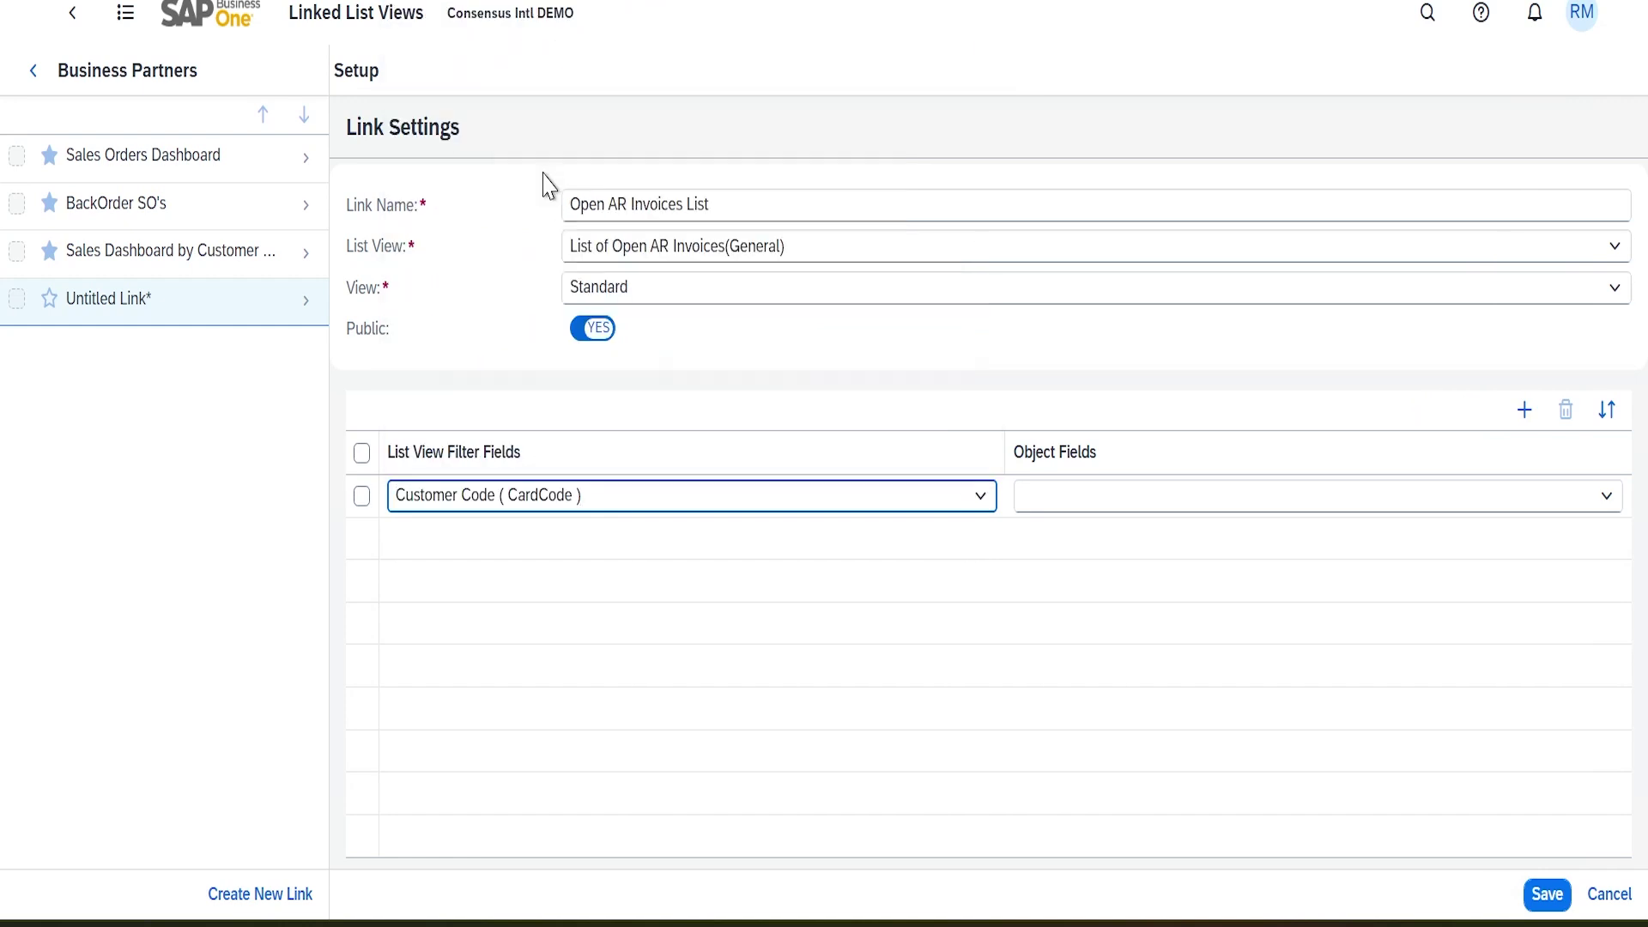
click(1604, 505)
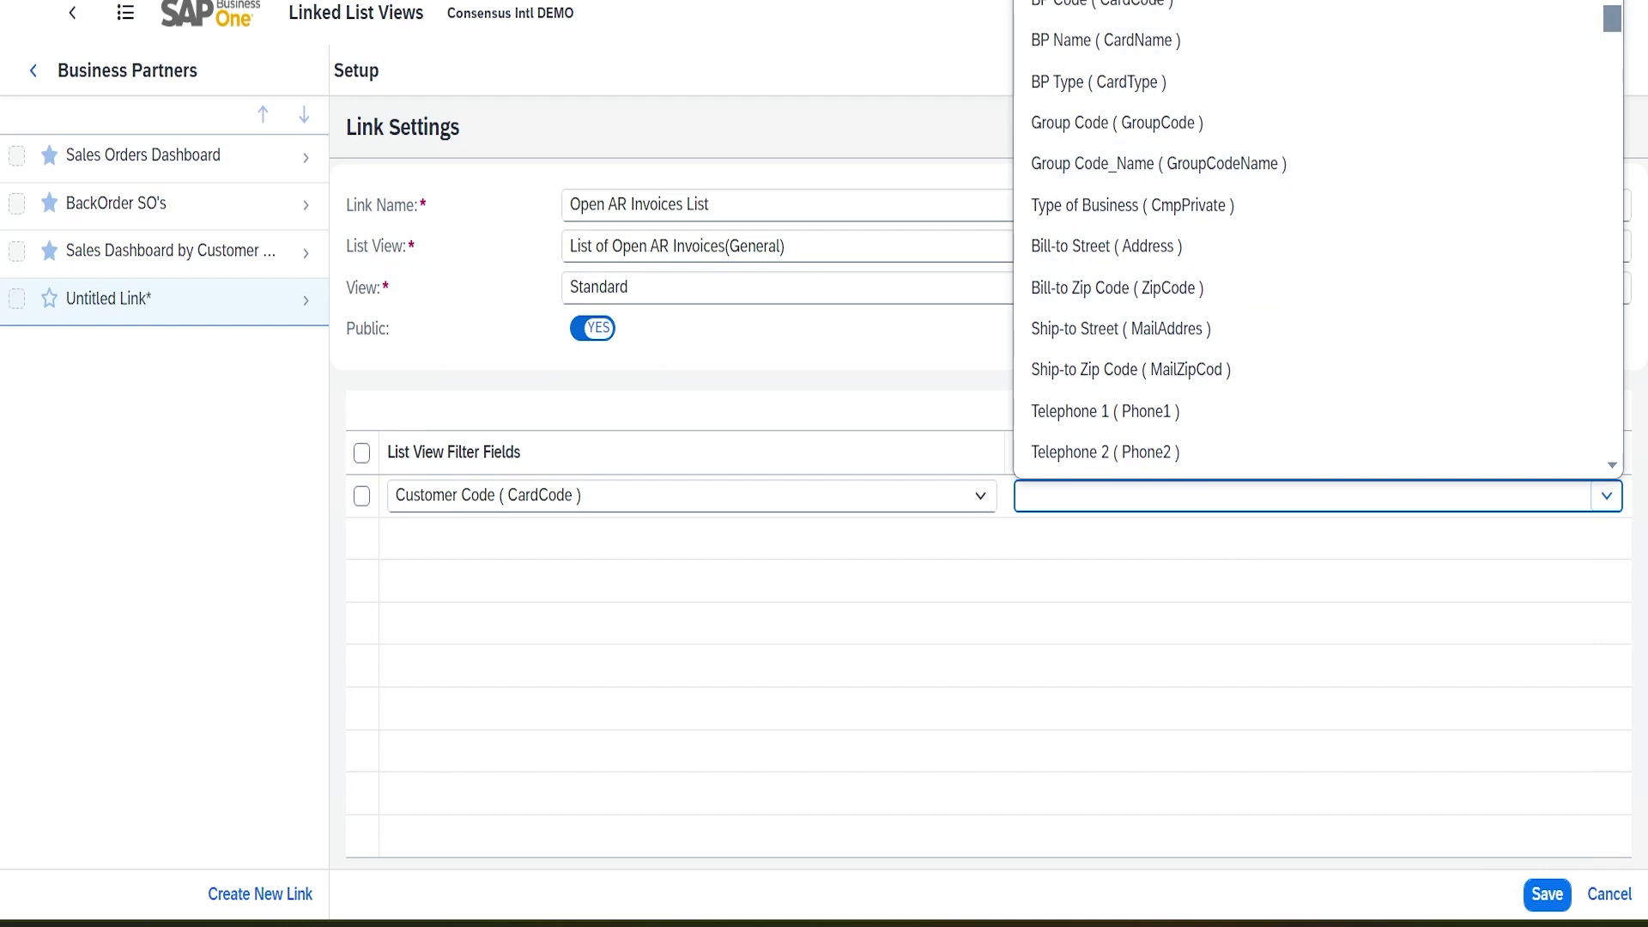
click(1152, 54)
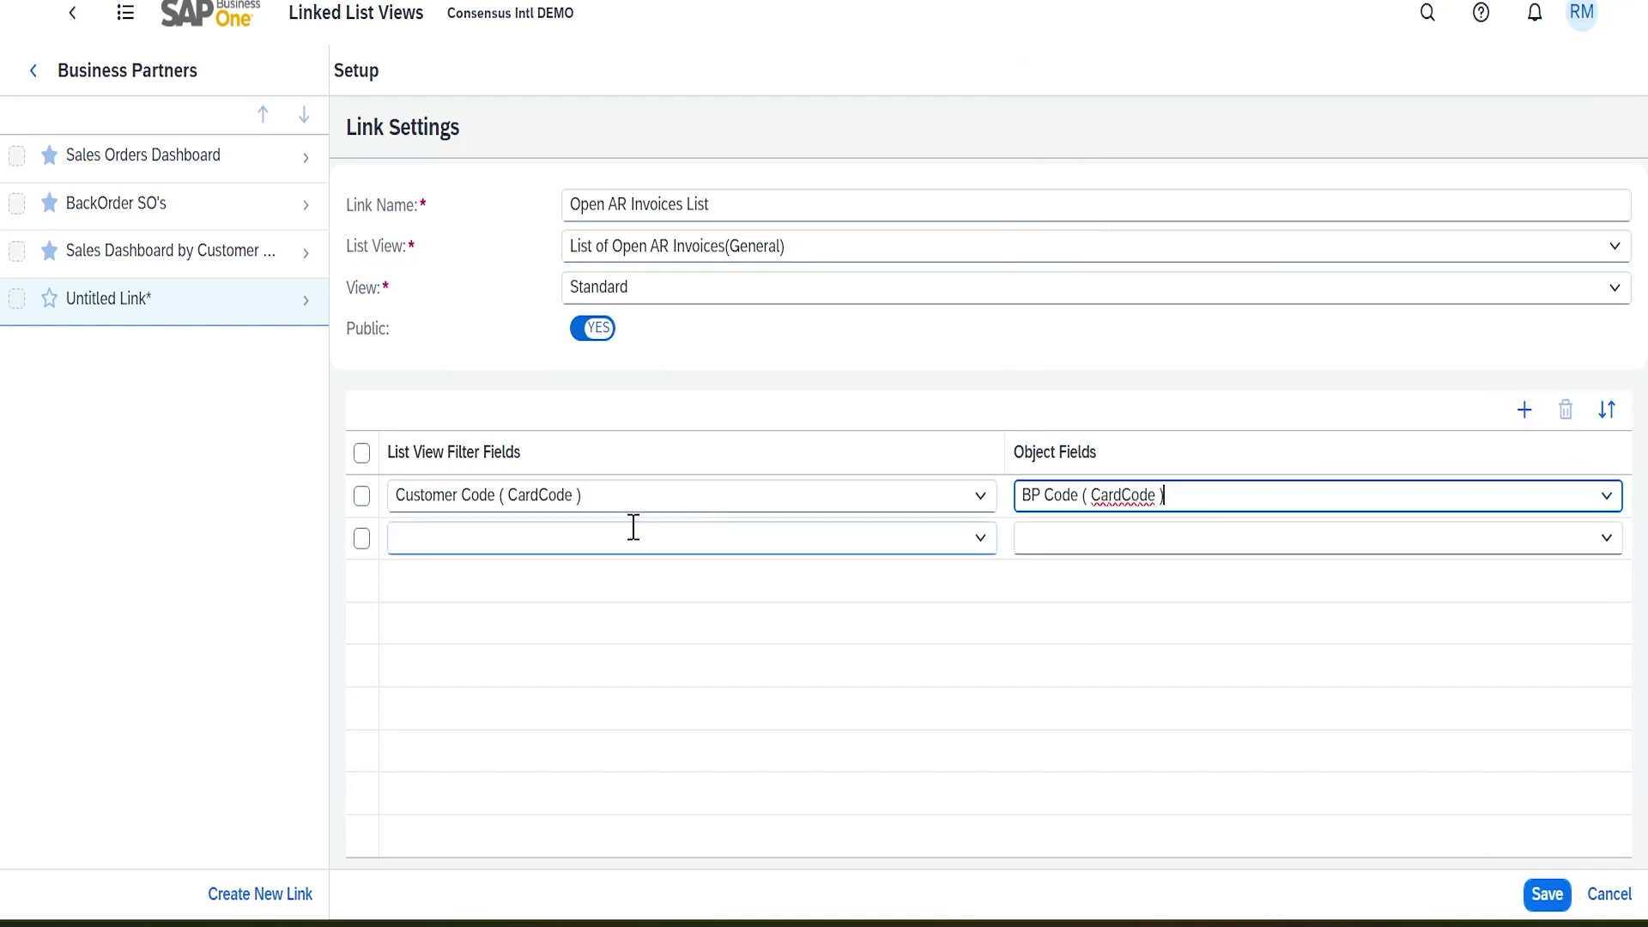
click(1556, 897)
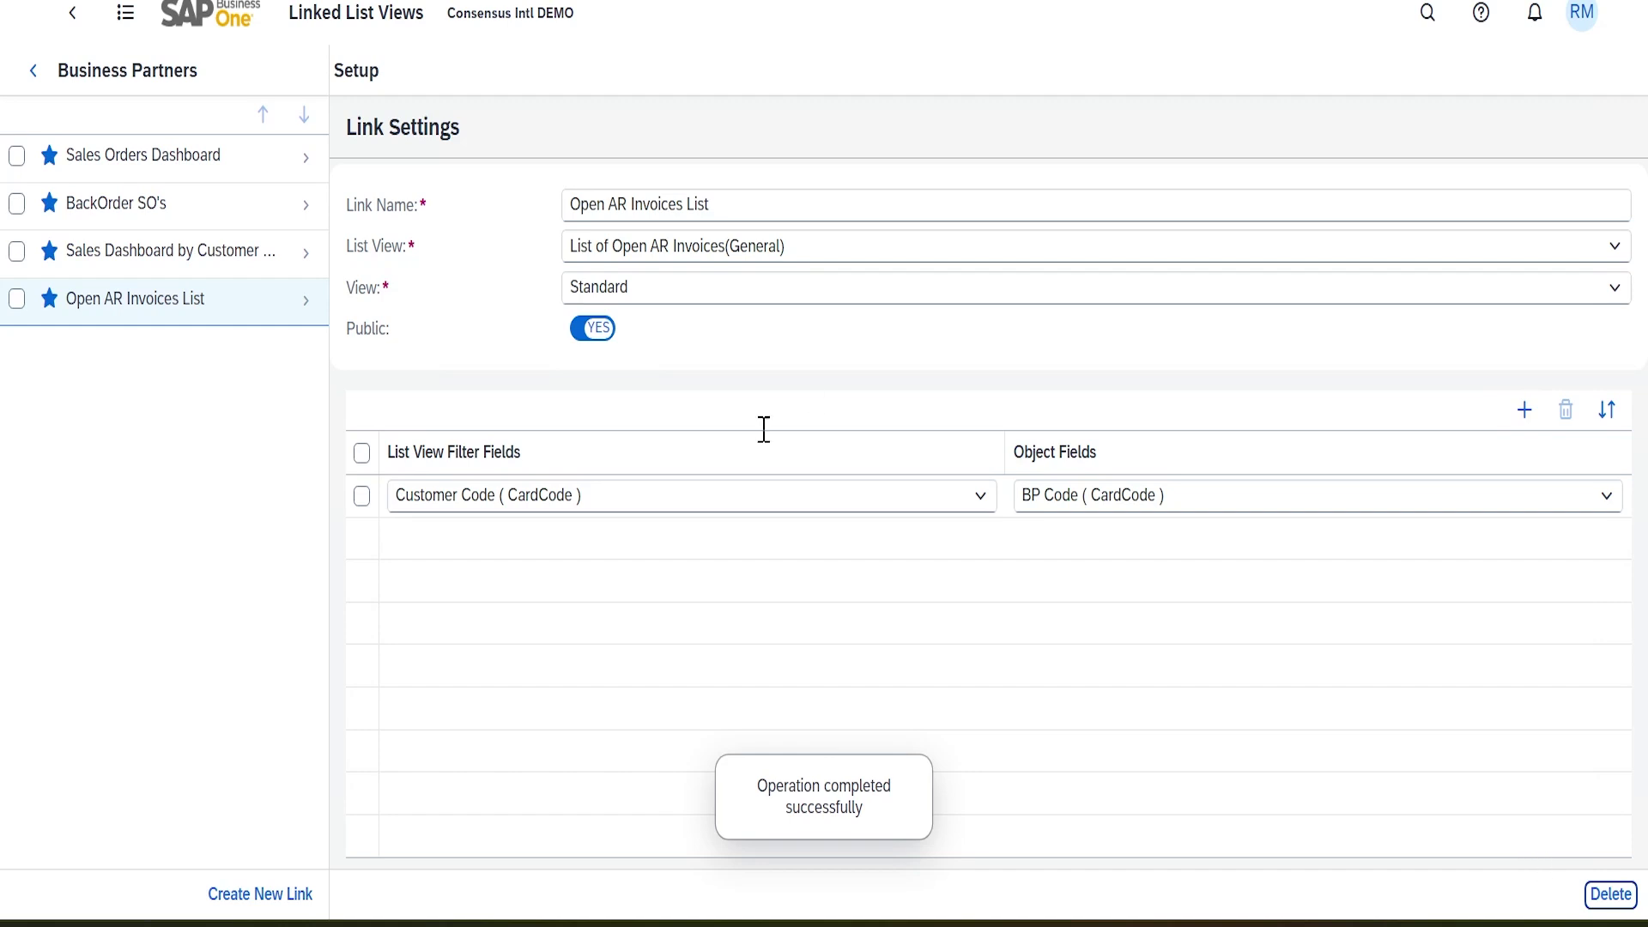
click(73, 14)
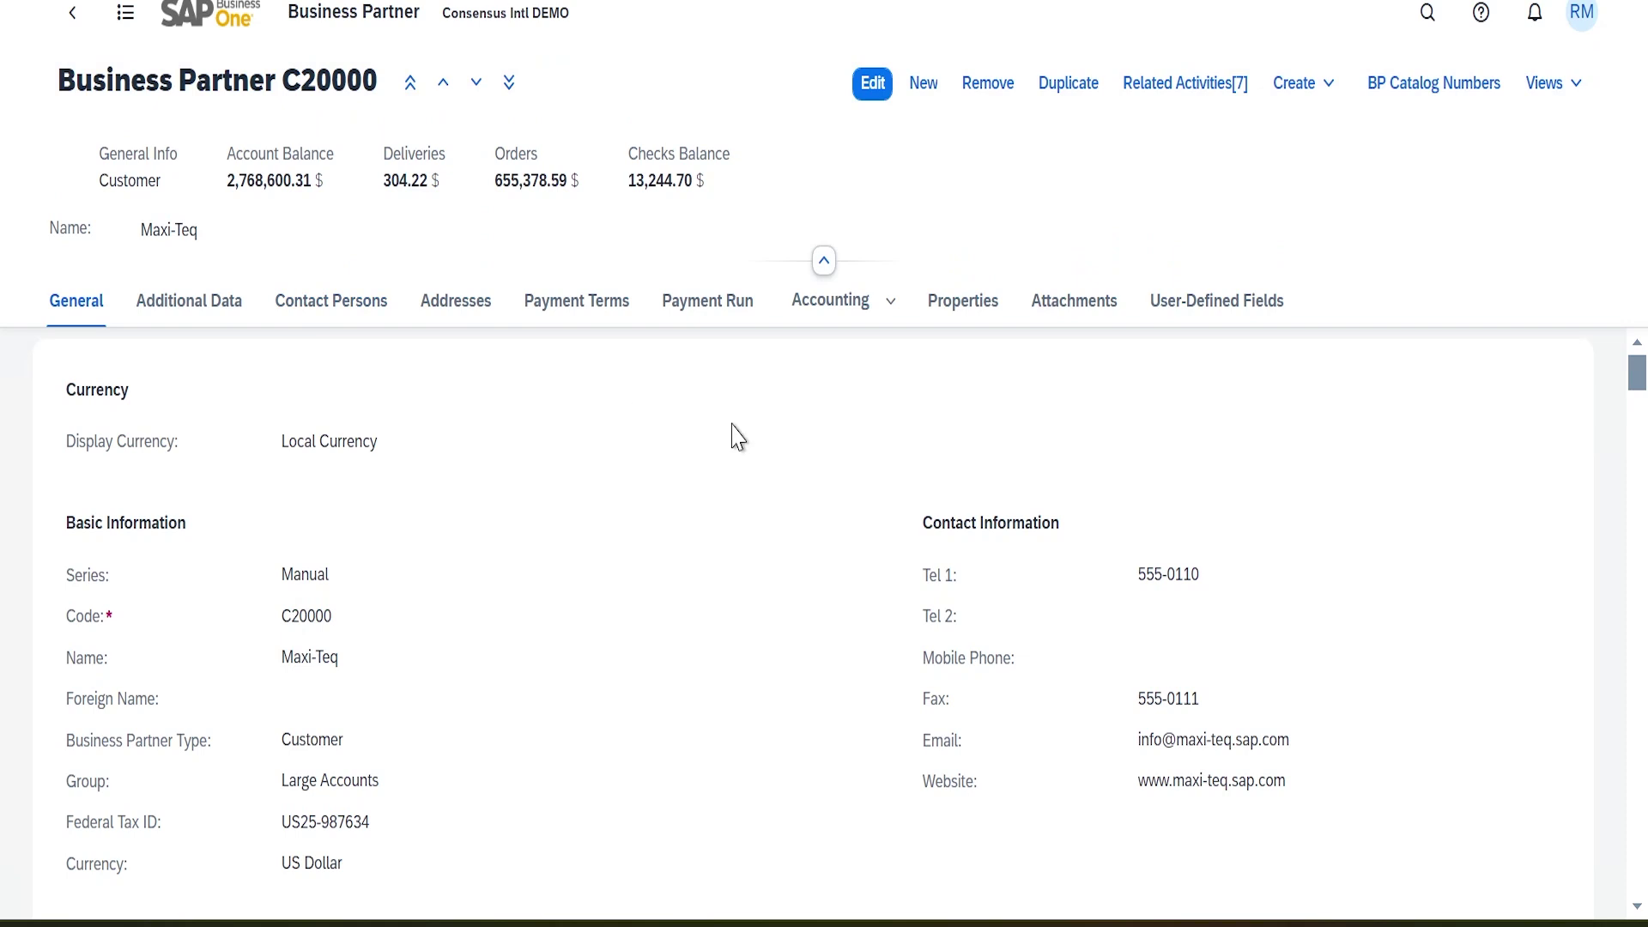
Launch Open AR Invoices List from Business Partner C20000's Views dropdown
click(1583, 82)
click(1248, 297)
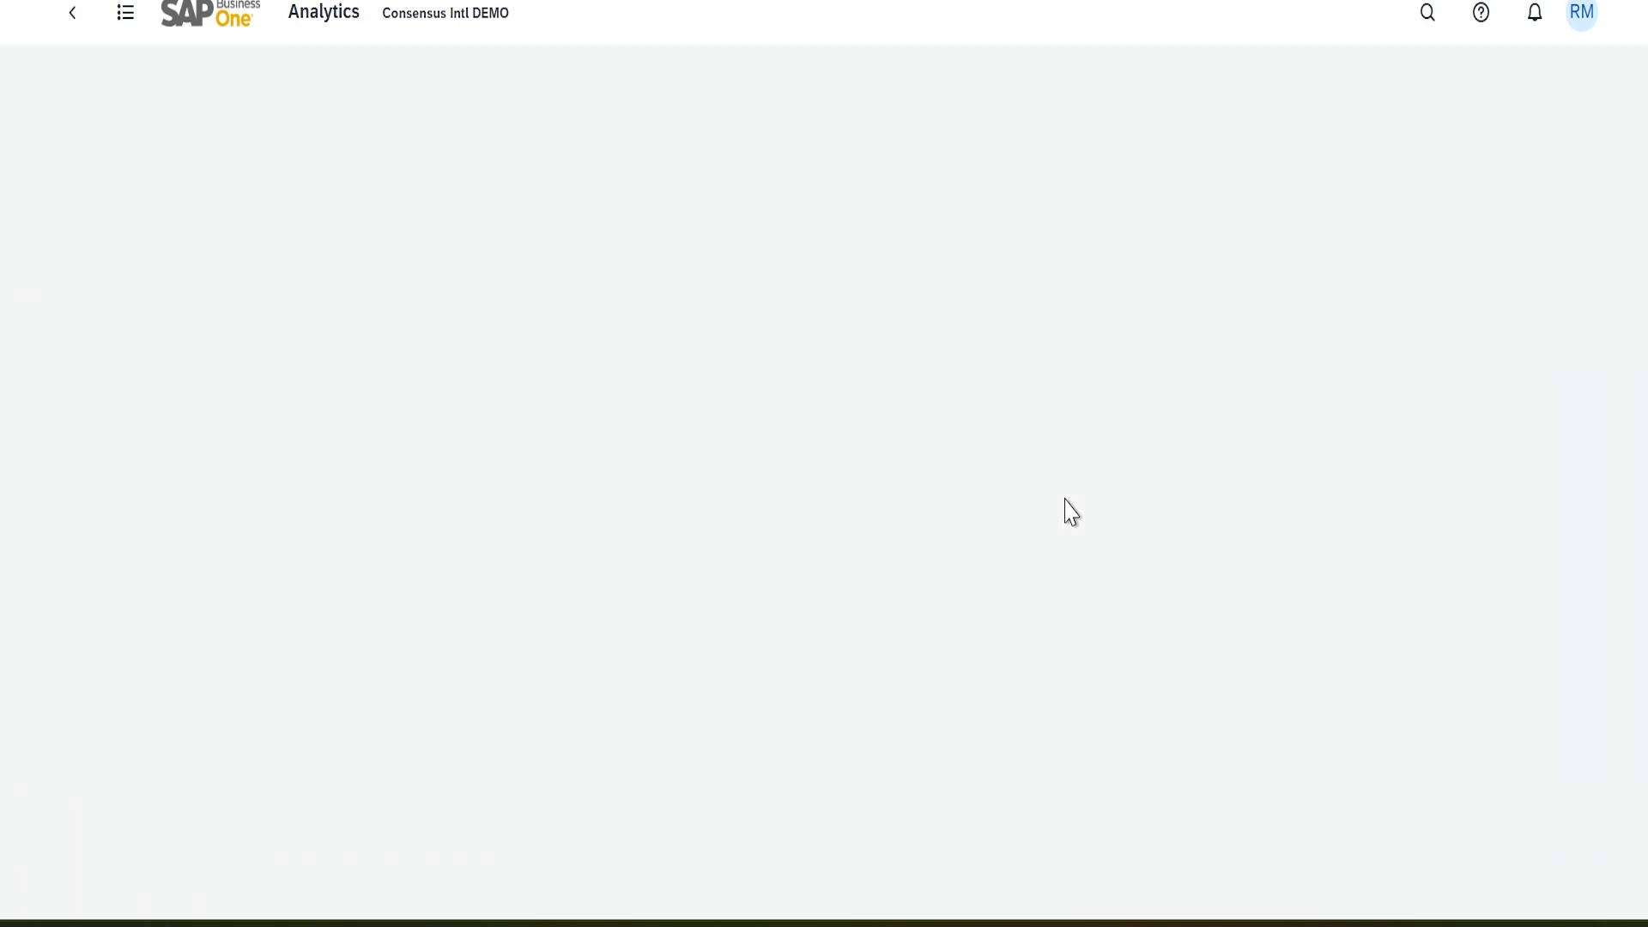
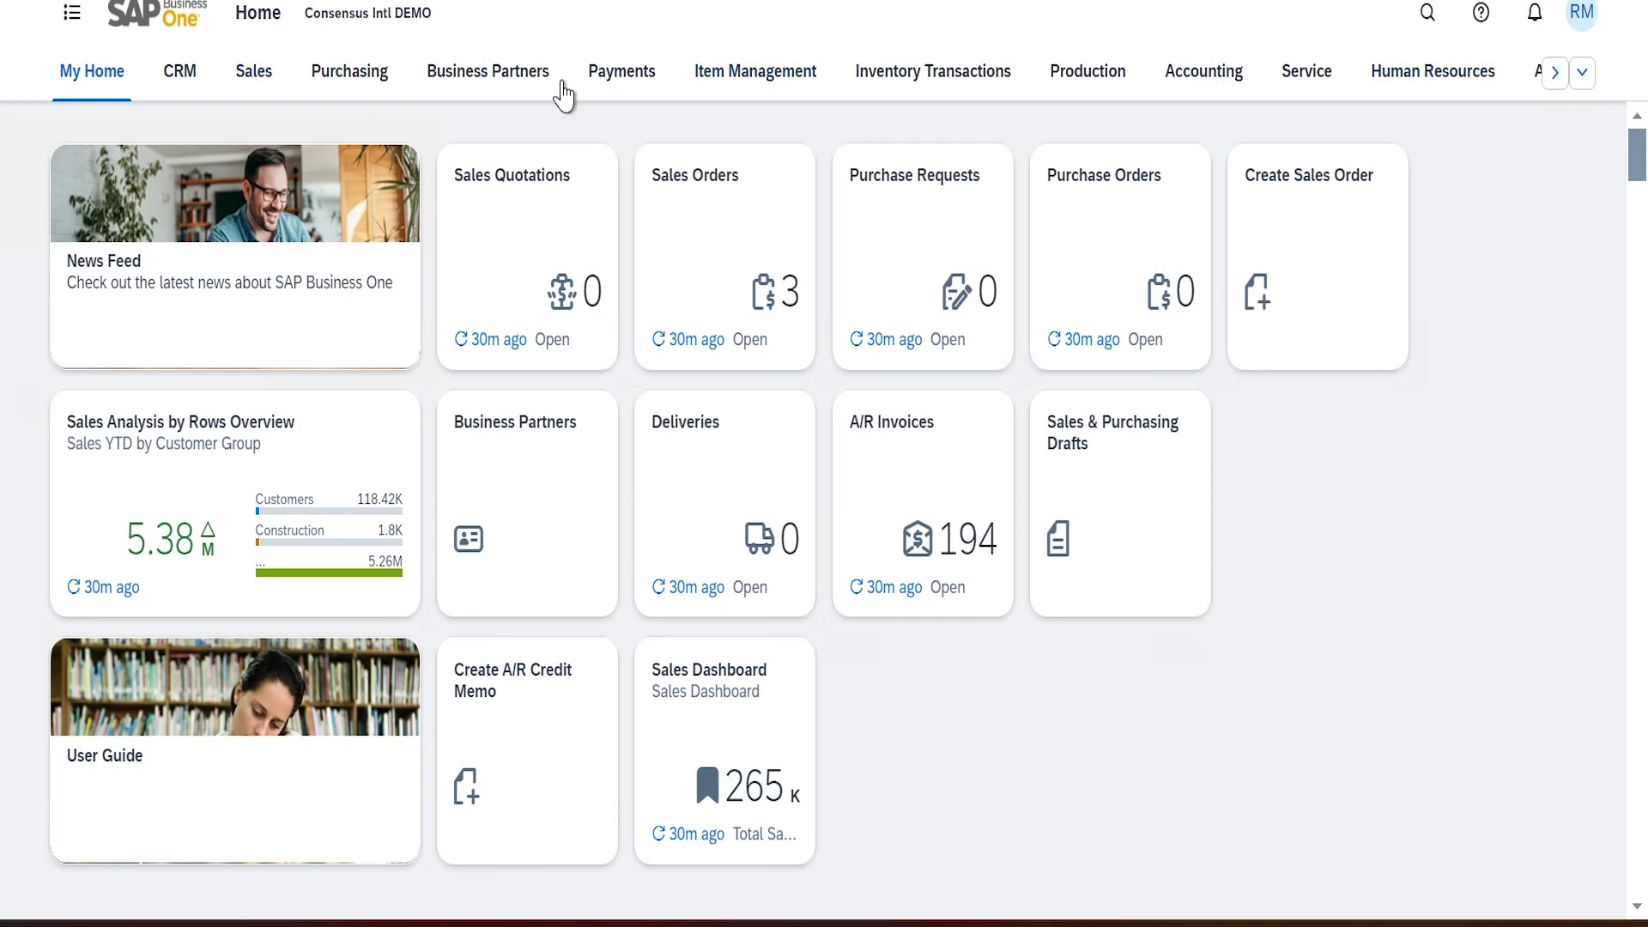
From the Analytics section, open Export and Import Views and expand General Overview and Sales Orders groups
click(1556, 73)
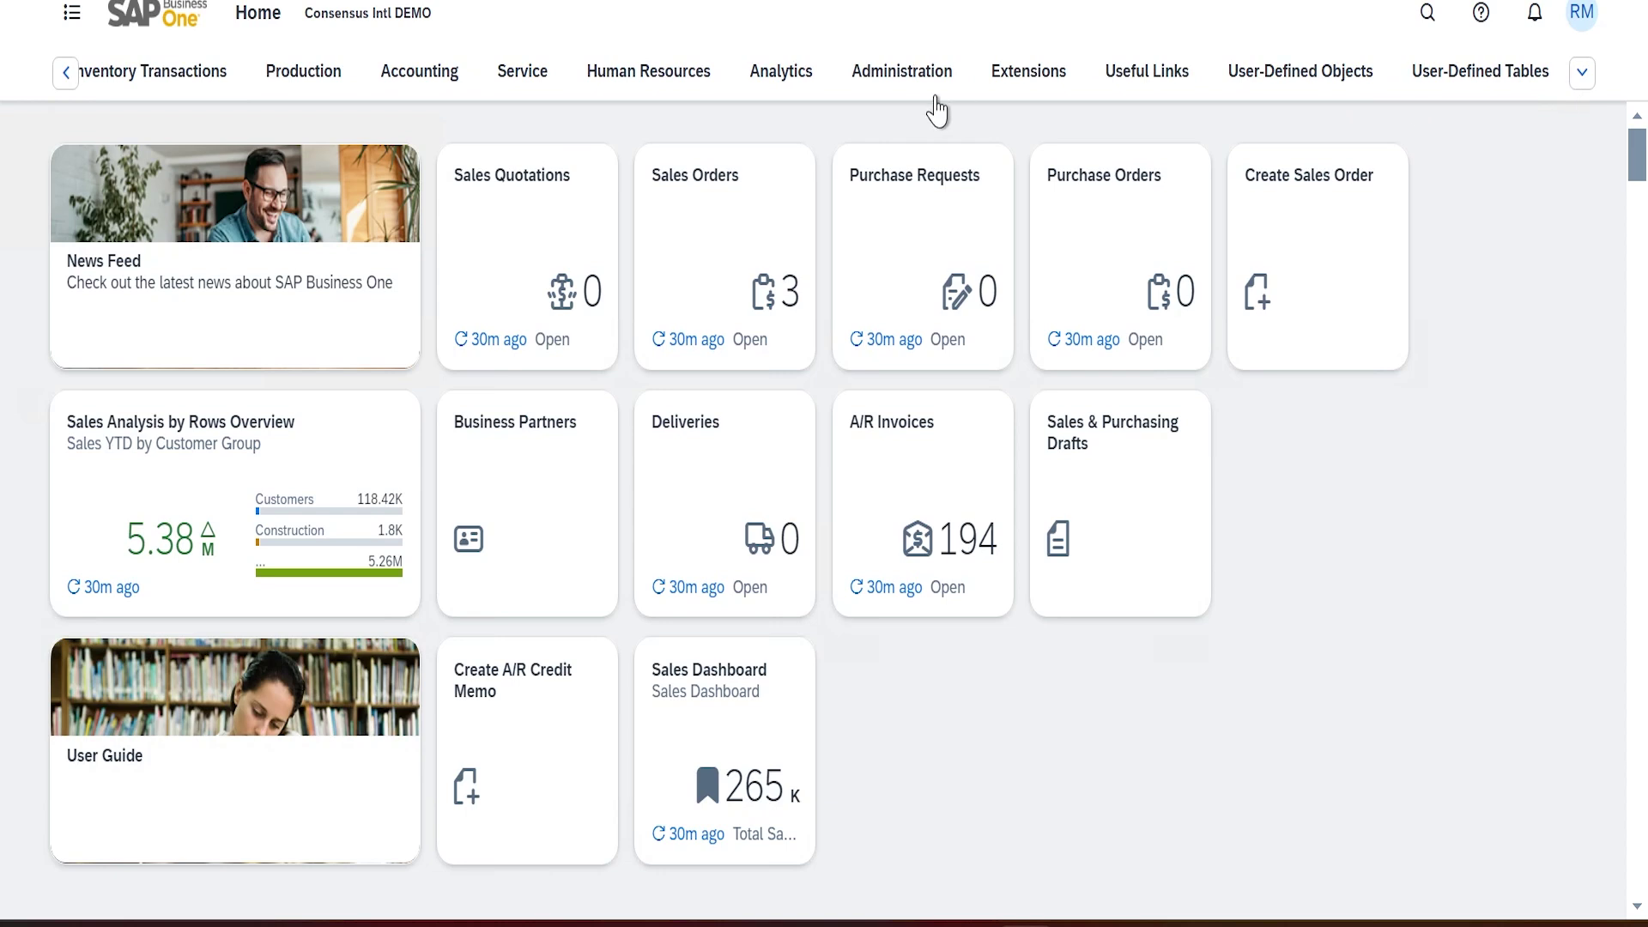
click(778, 73)
scroll(1189, 537, down, 10)
scroll(1198, 532, up, 5)
click(921, 505)
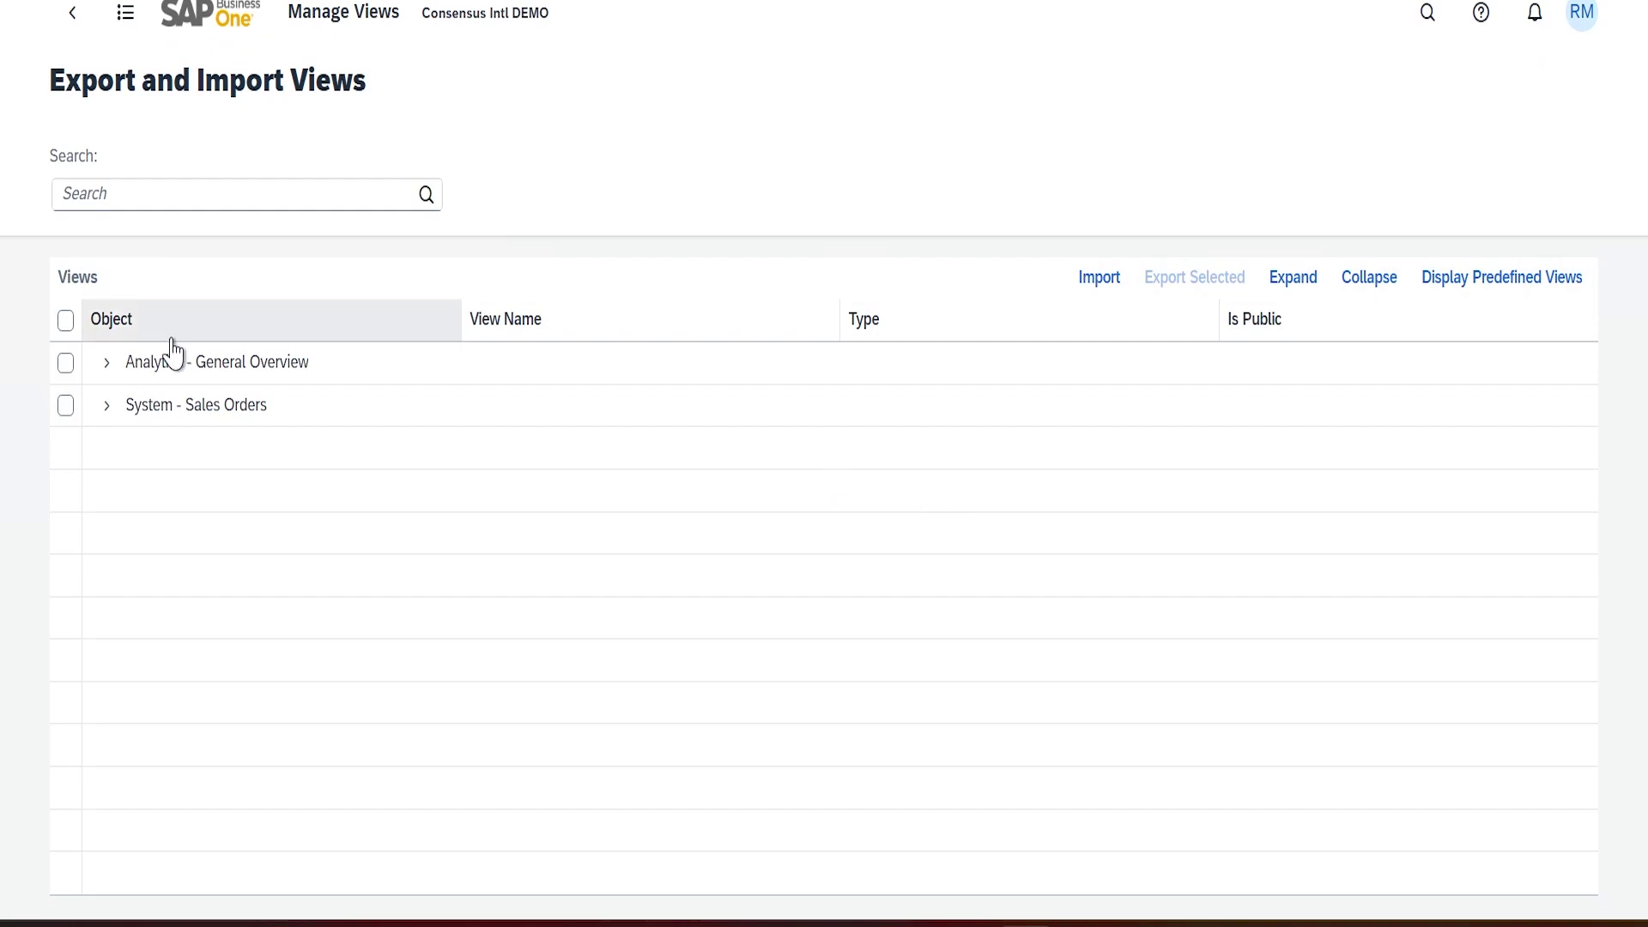
click(106, 362)
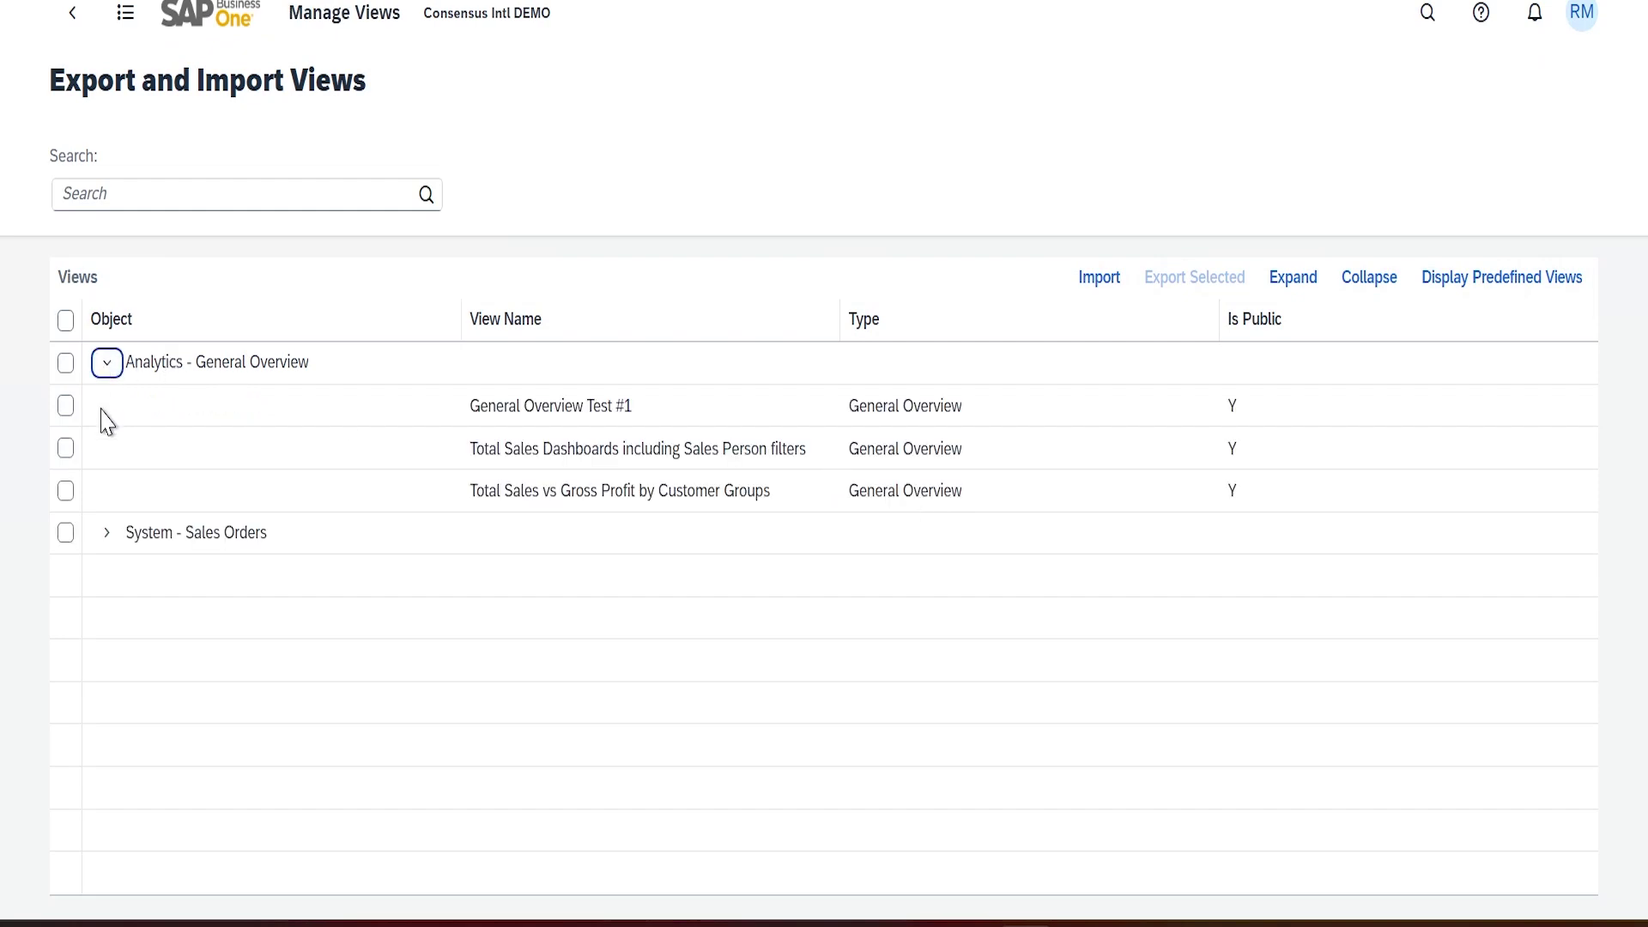
click(106, 534)
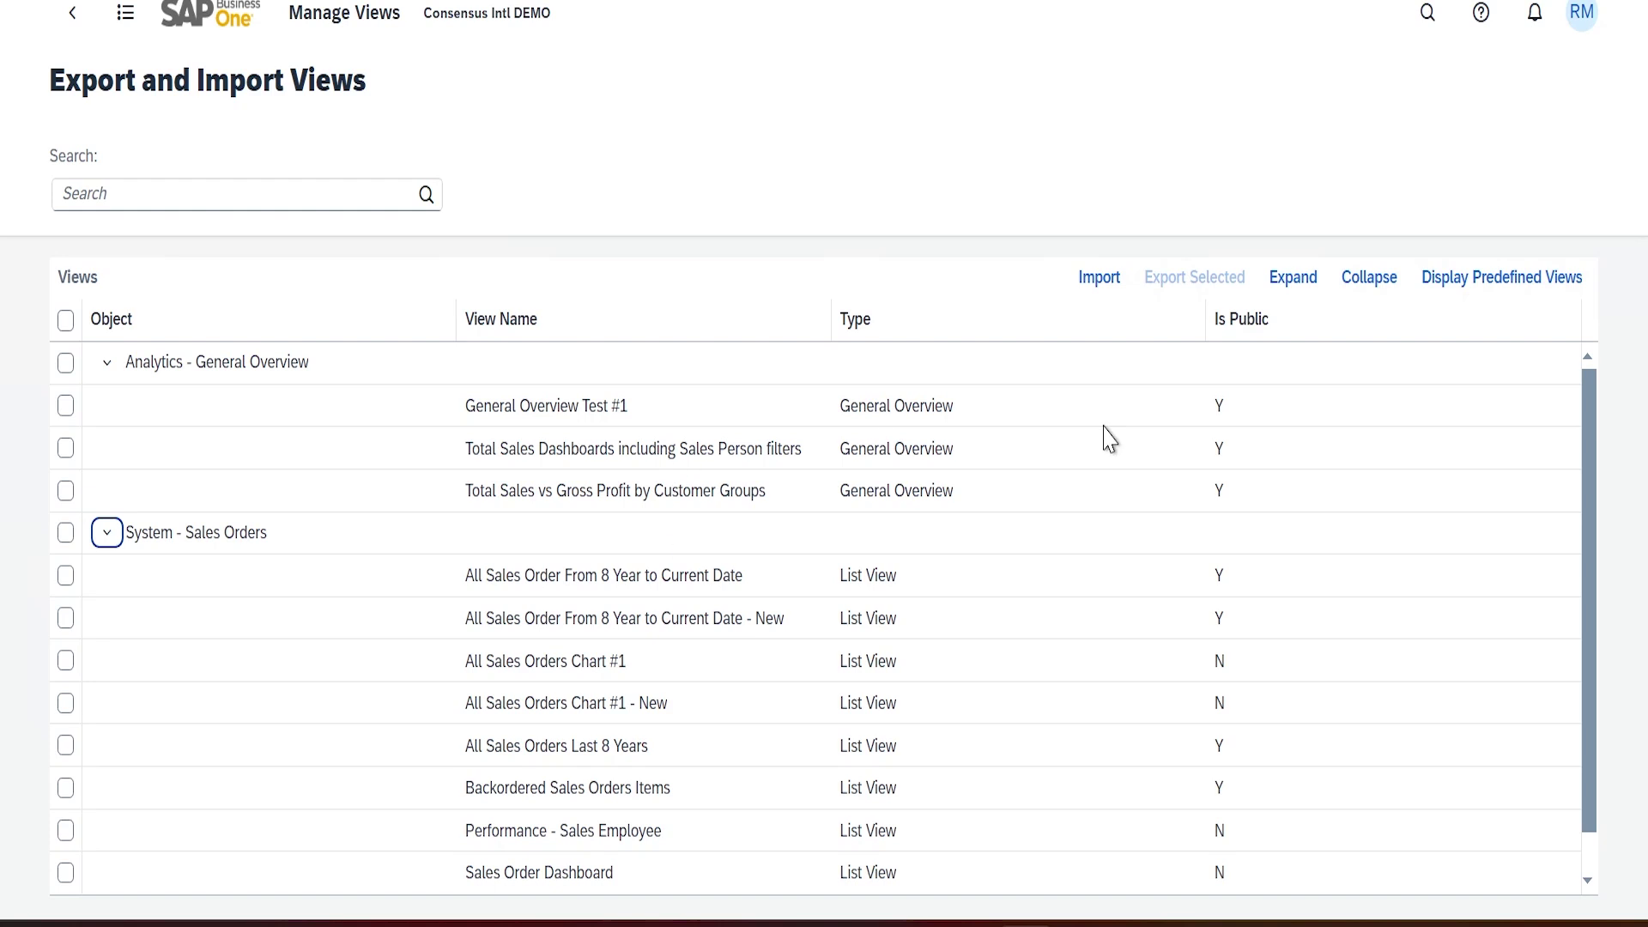
Display the predefined views and scroll through the expanded list
click(1491, 286)
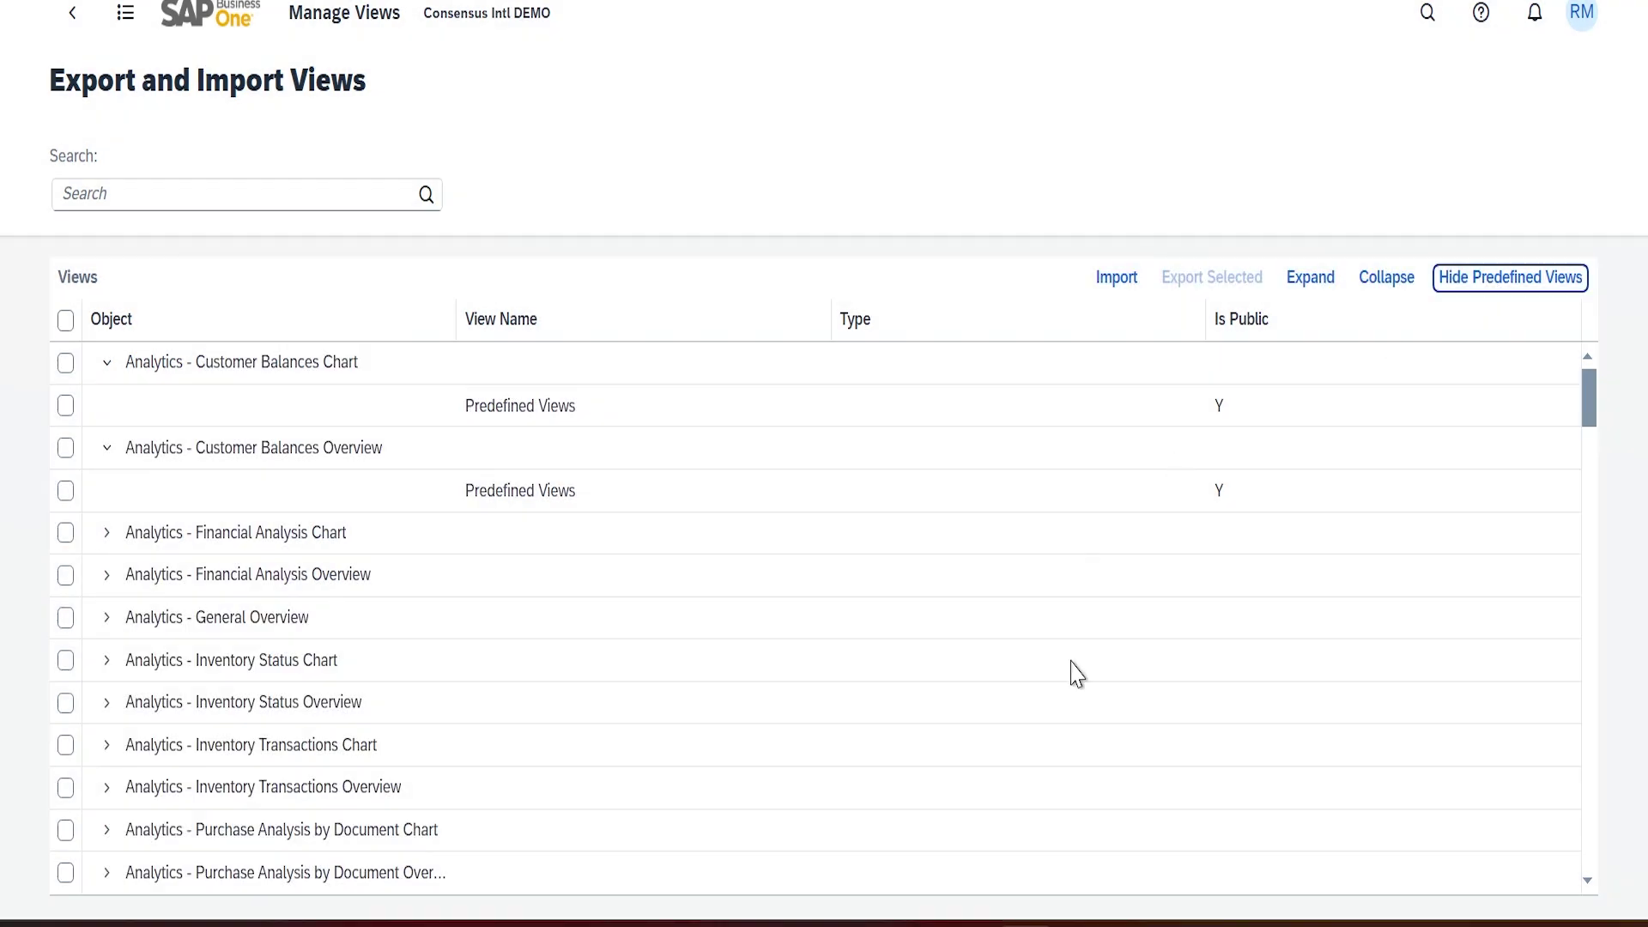
scroll(1033, 698, down, 15)
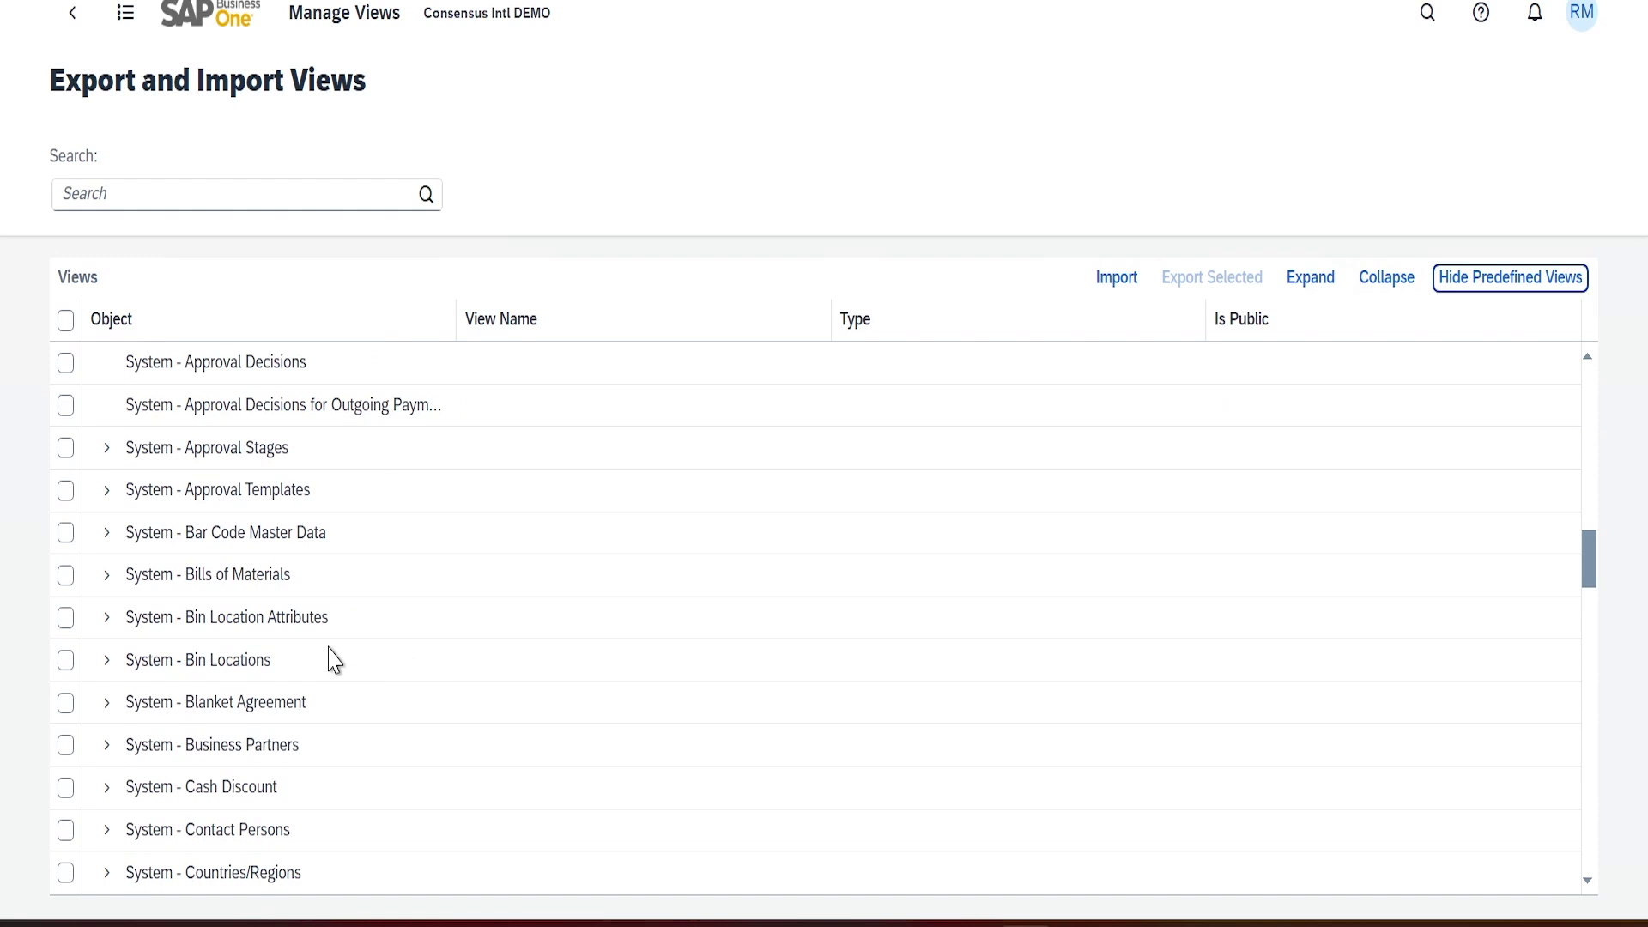
scroll(335, 661, down, 20)
scroll(333, 661, up, 20)
scroll(333, 657, up, 15)
scroll(333, 650, down, 4)
scroll(337, 645, down, 20)
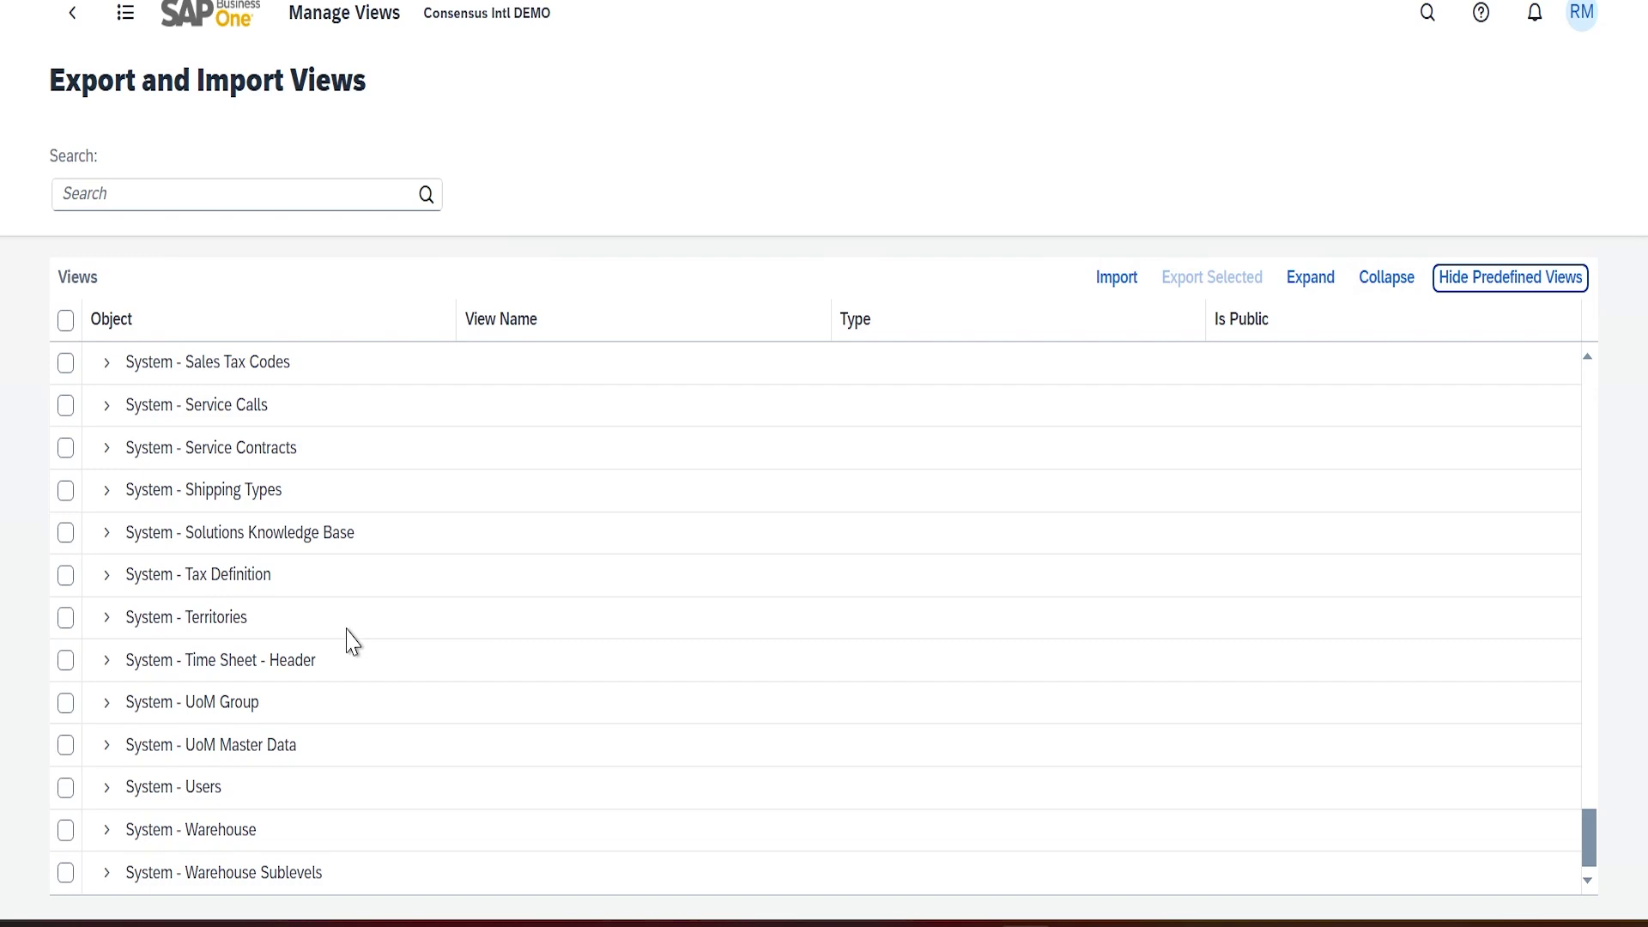
scroll(351, 635, up, 20)
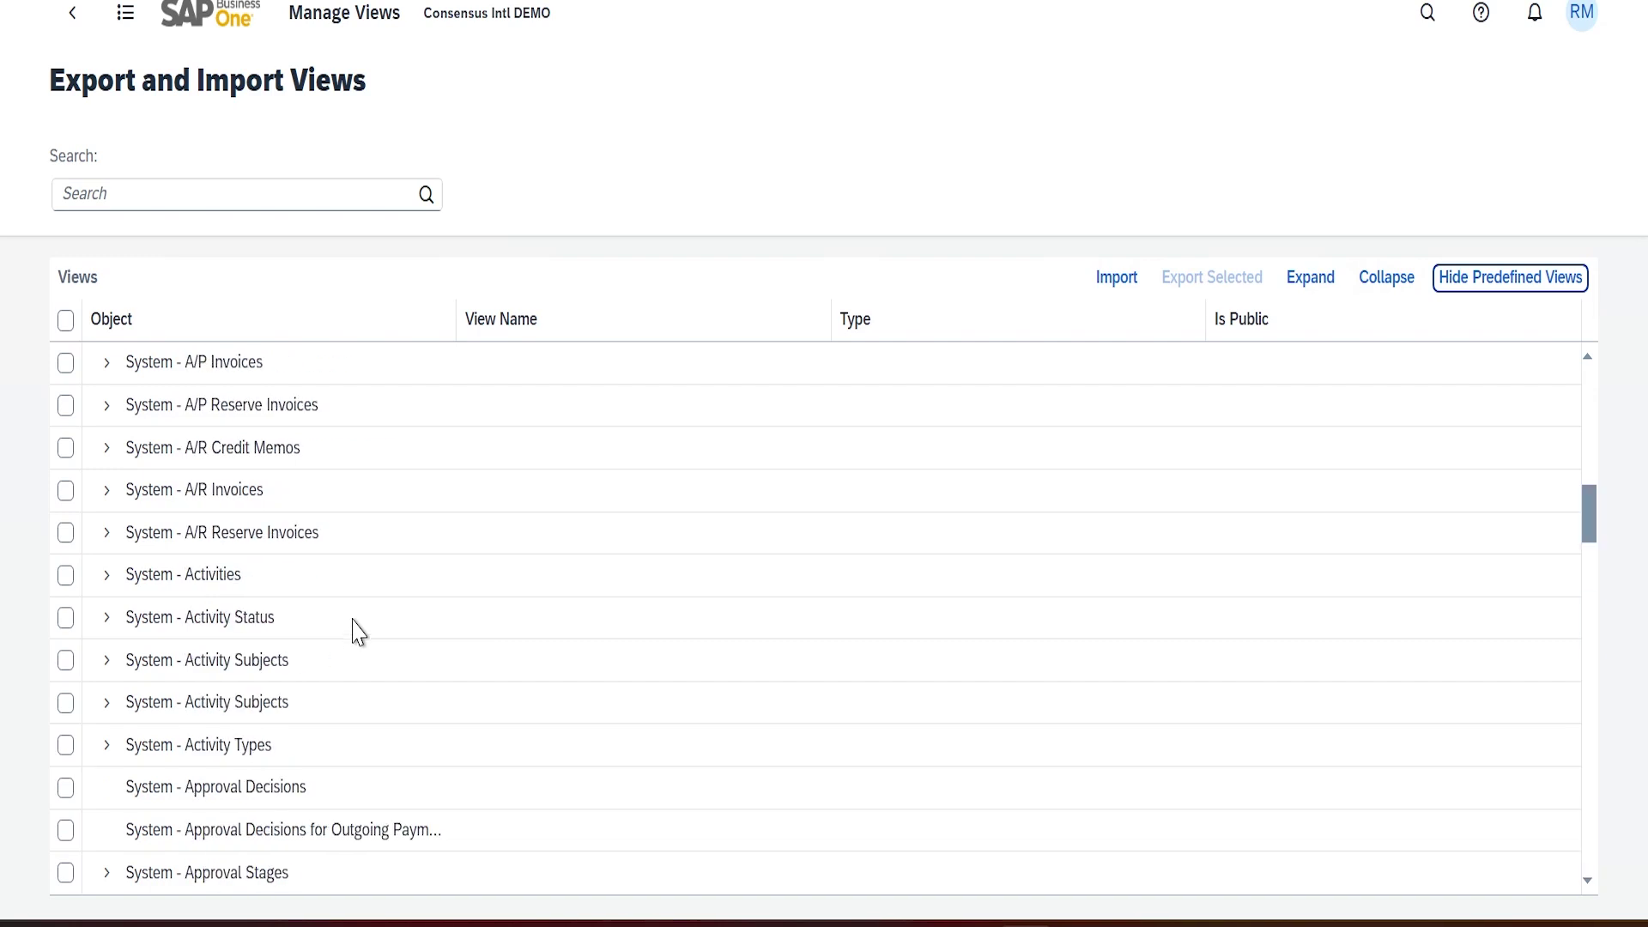
Hide predefined views and check General Overview Test #1, Total Sales Dashboards, Sales Order Dashboard, All Sales Orders Last 8 Years
click(1479, 286)
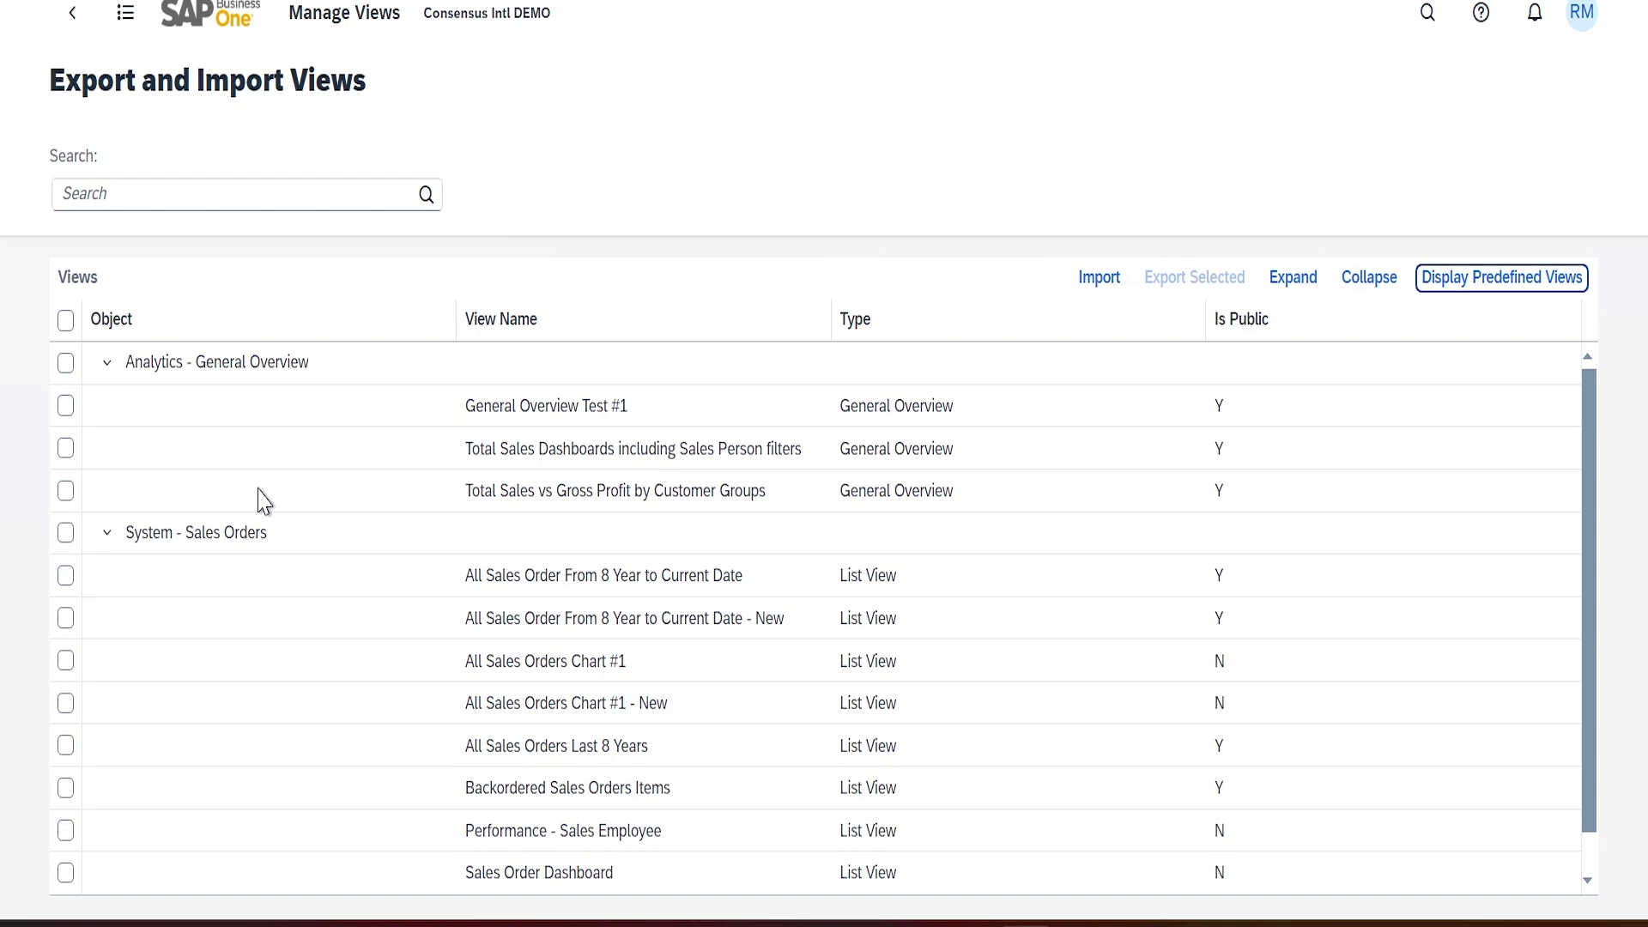
click(65, 405)
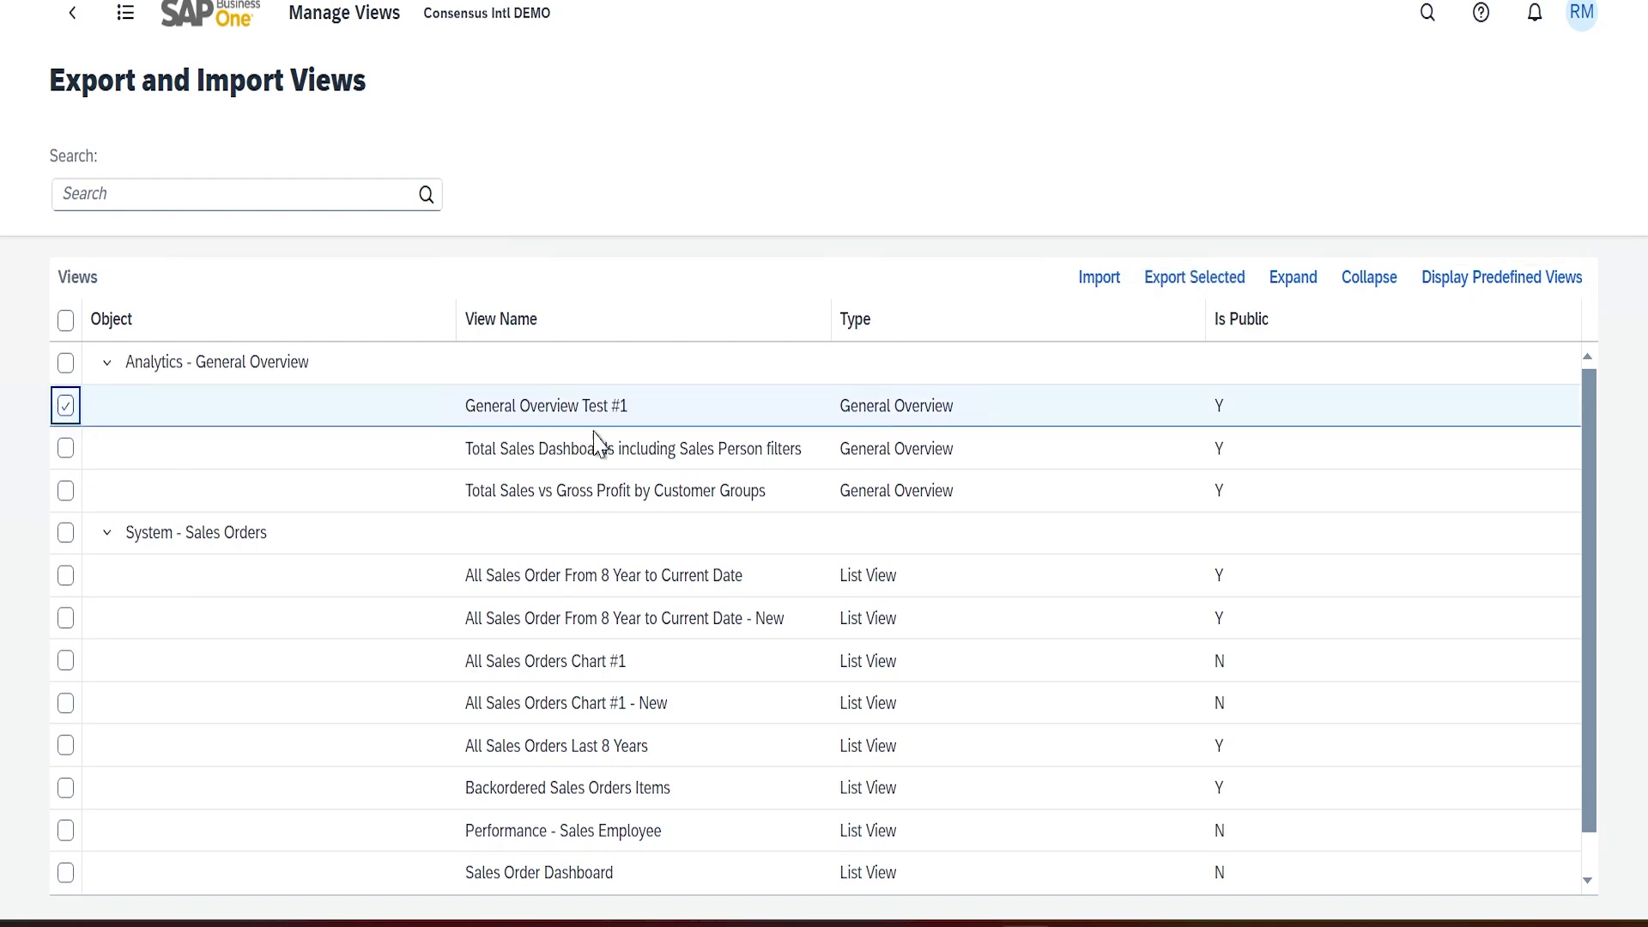
click(65, 449)
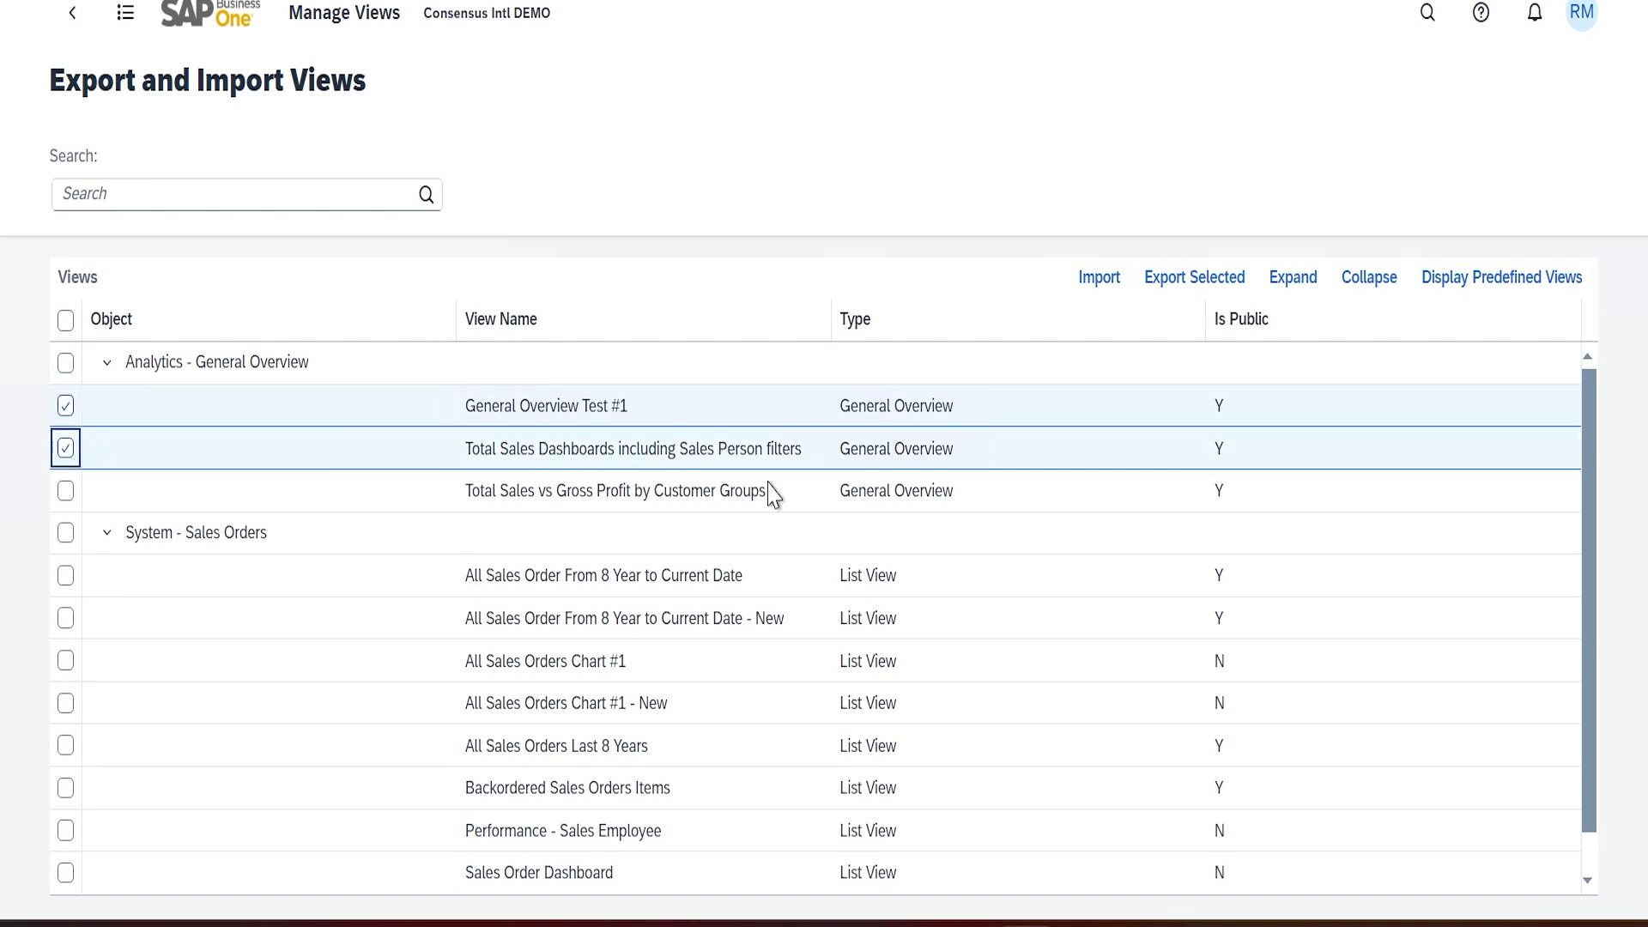
scroll(195, 694, down, 1)
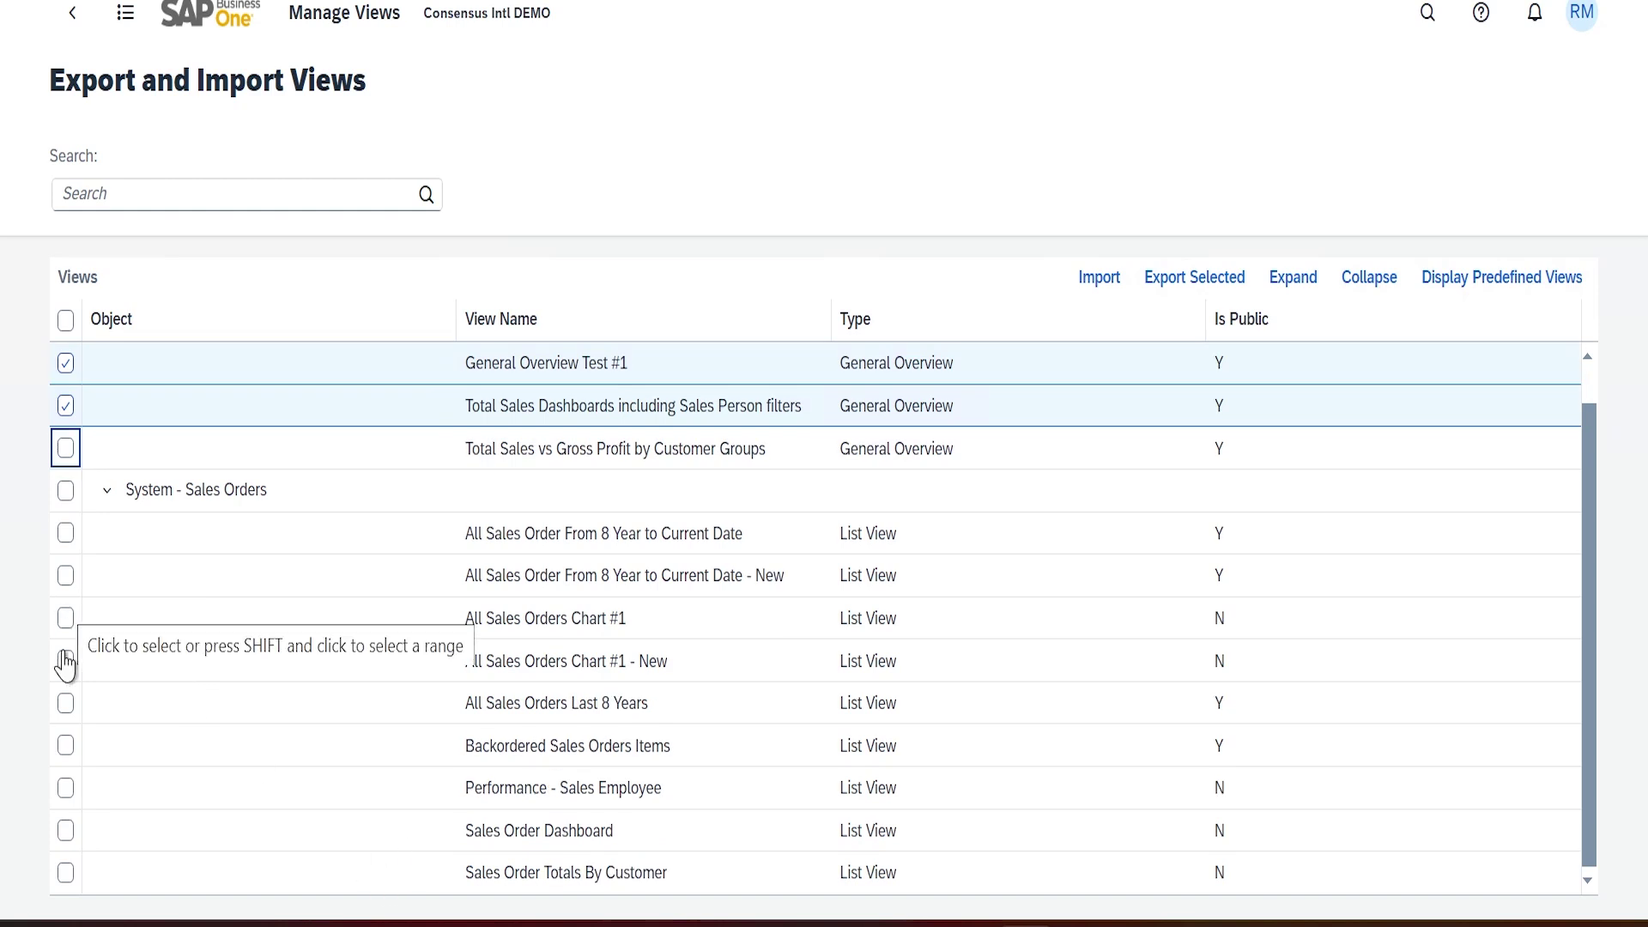
click(66, 831)
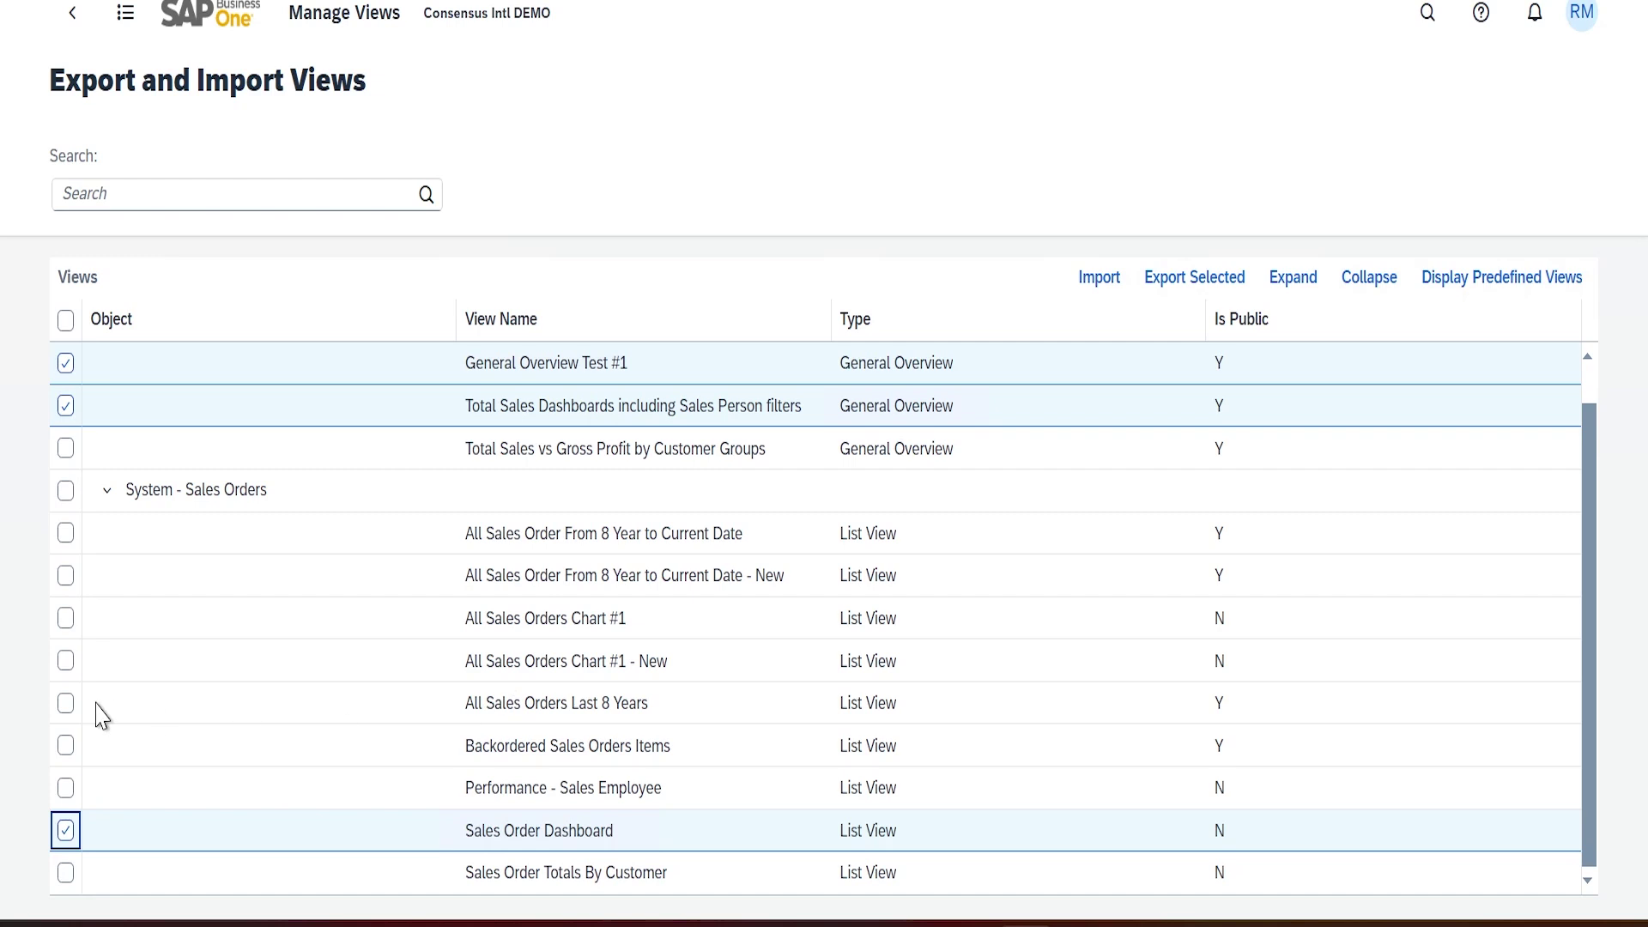
click(65, 706)
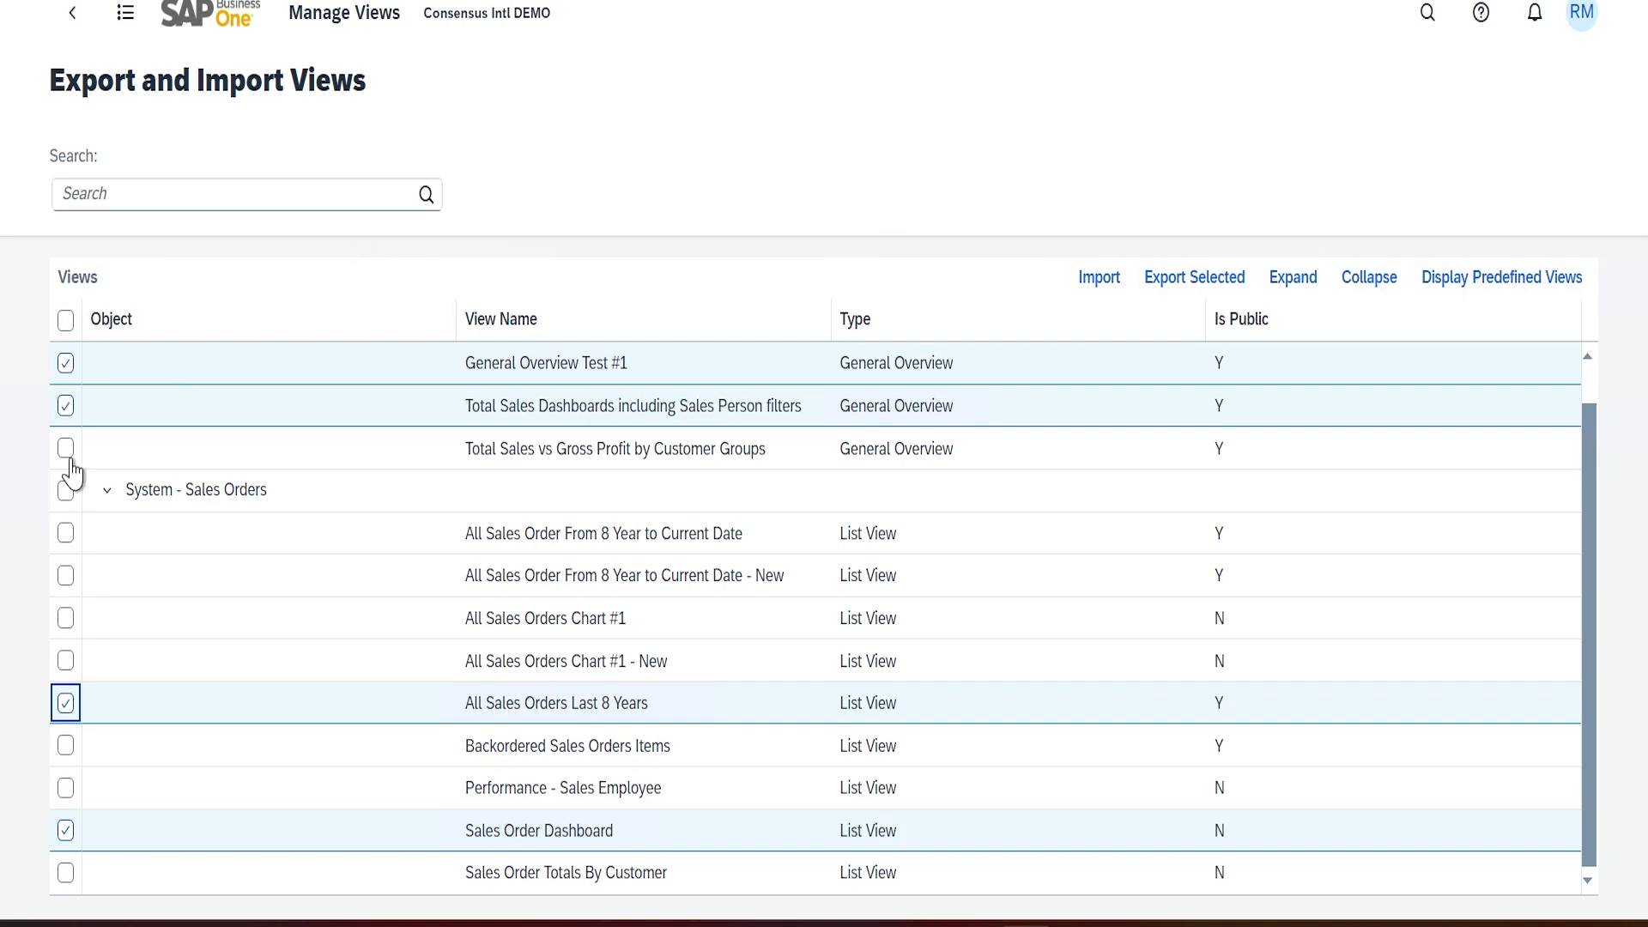
Export the four checked views with links to variants_20240911222654.vx
scroll(318, 486, up, 1)
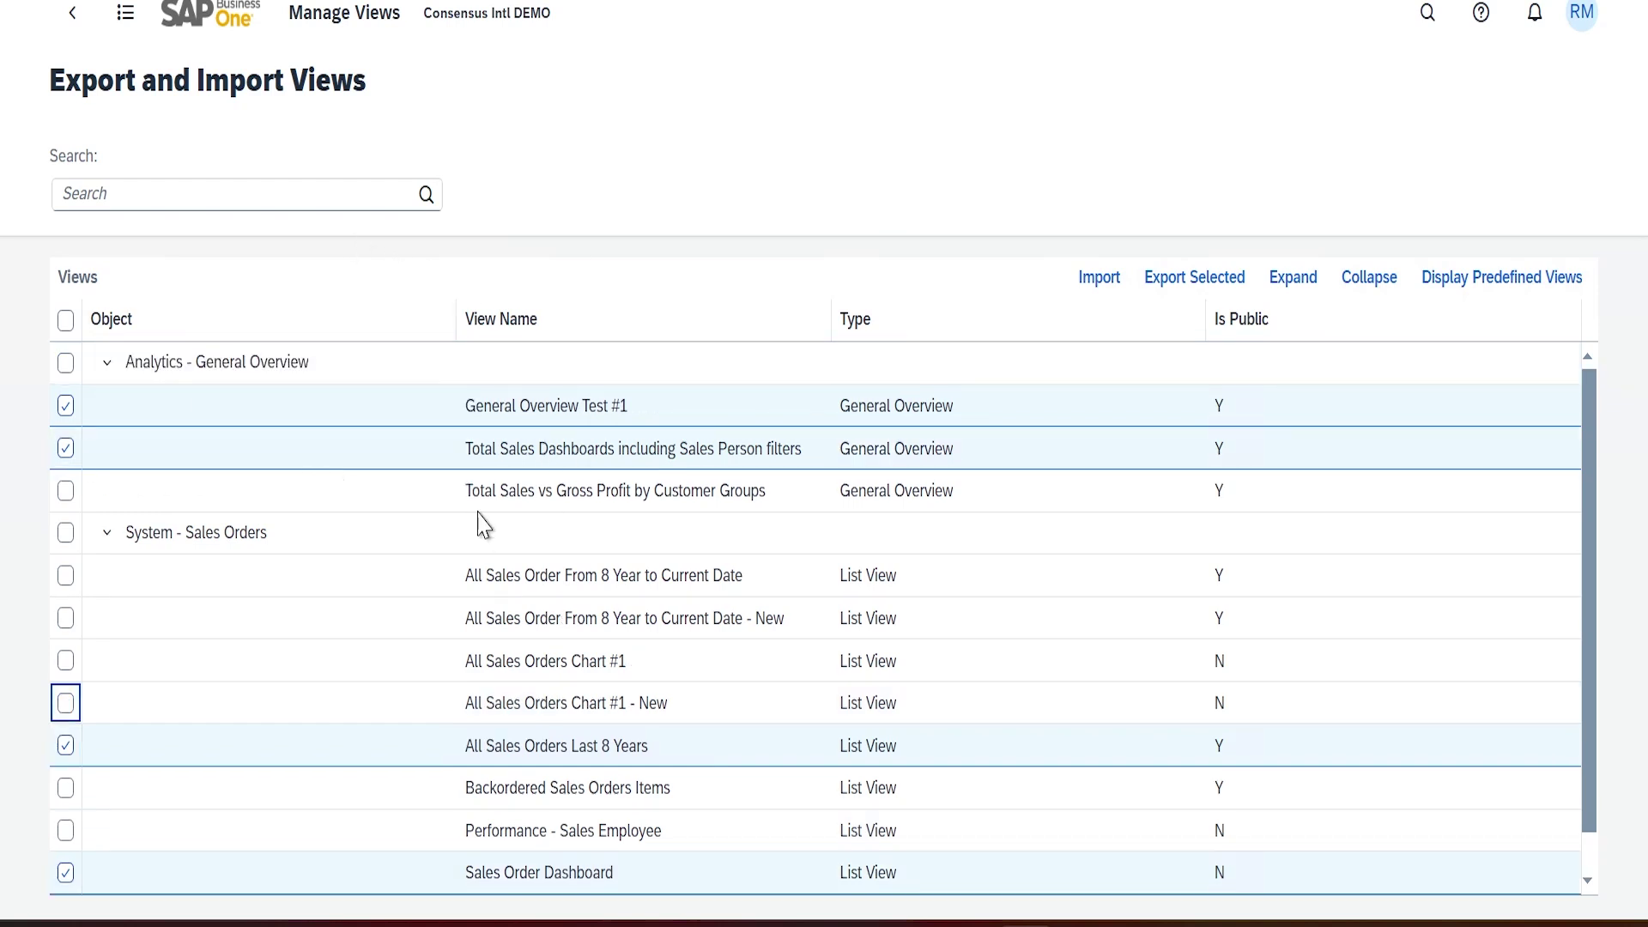
scroll(467, 493, down, 1)
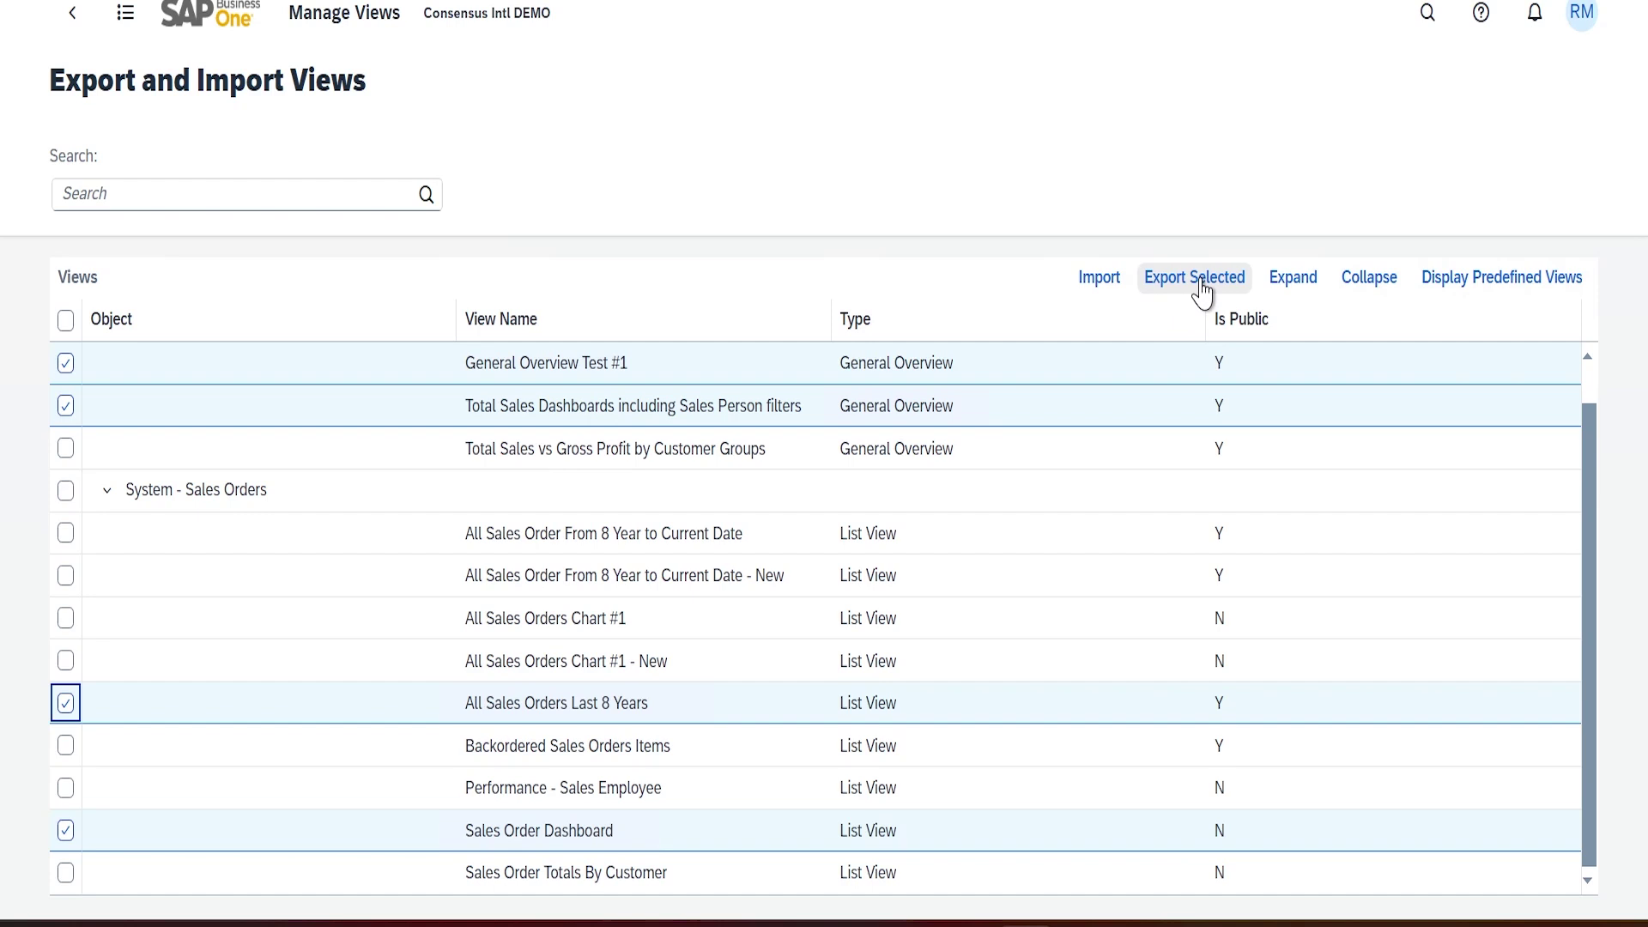
click(1196, 278)
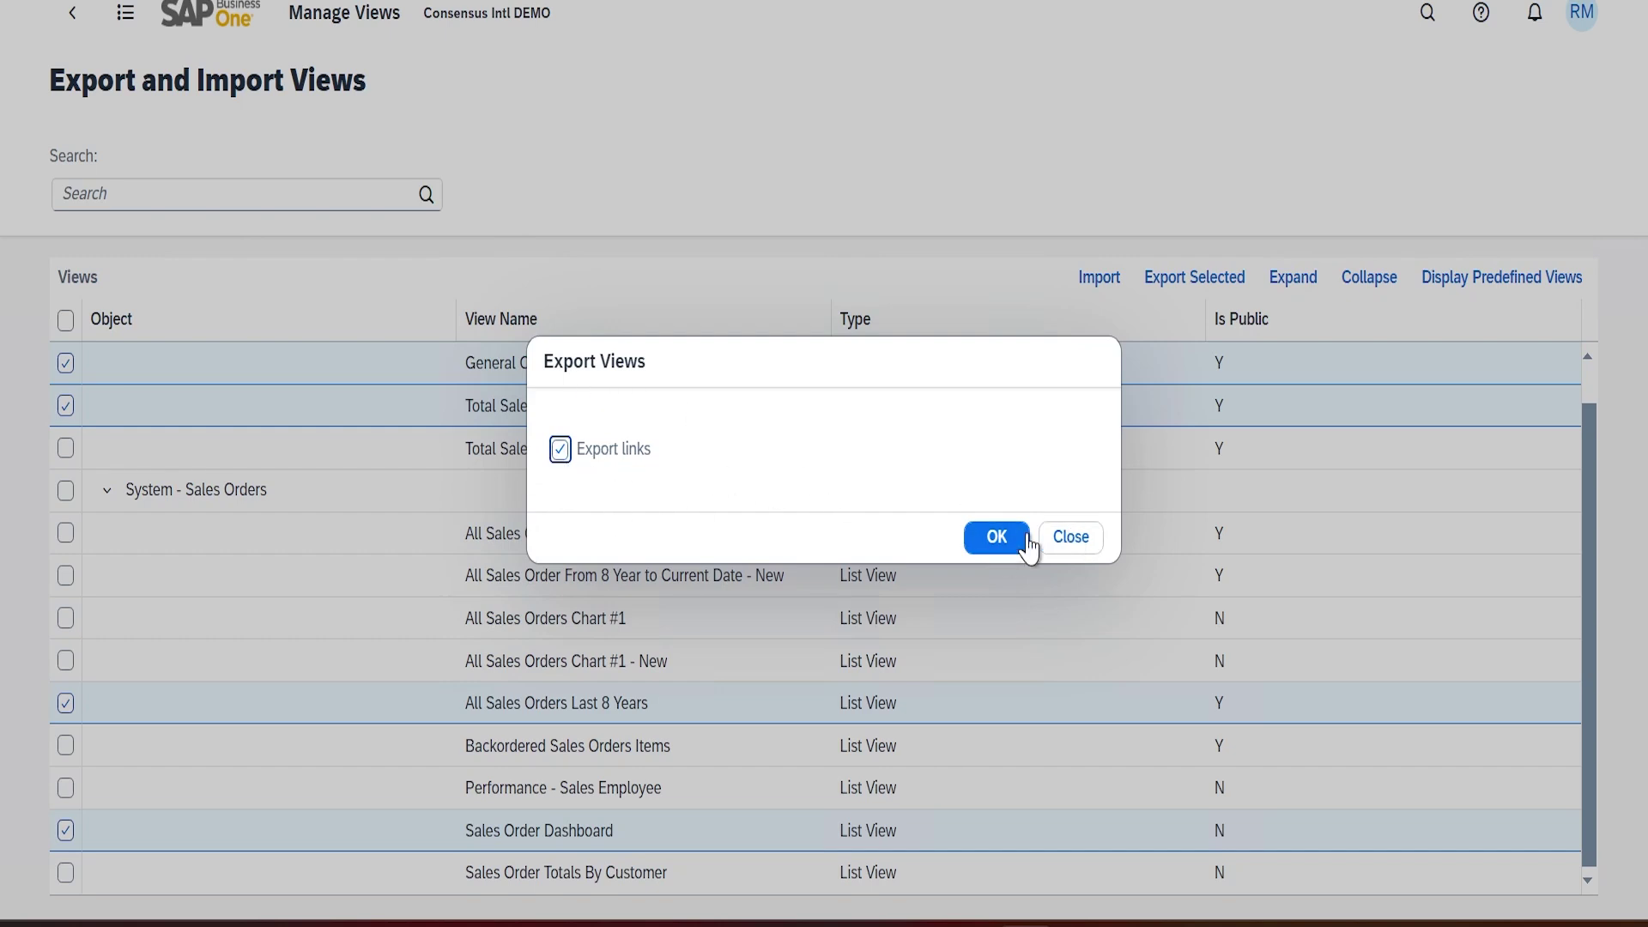
click(998, 540)
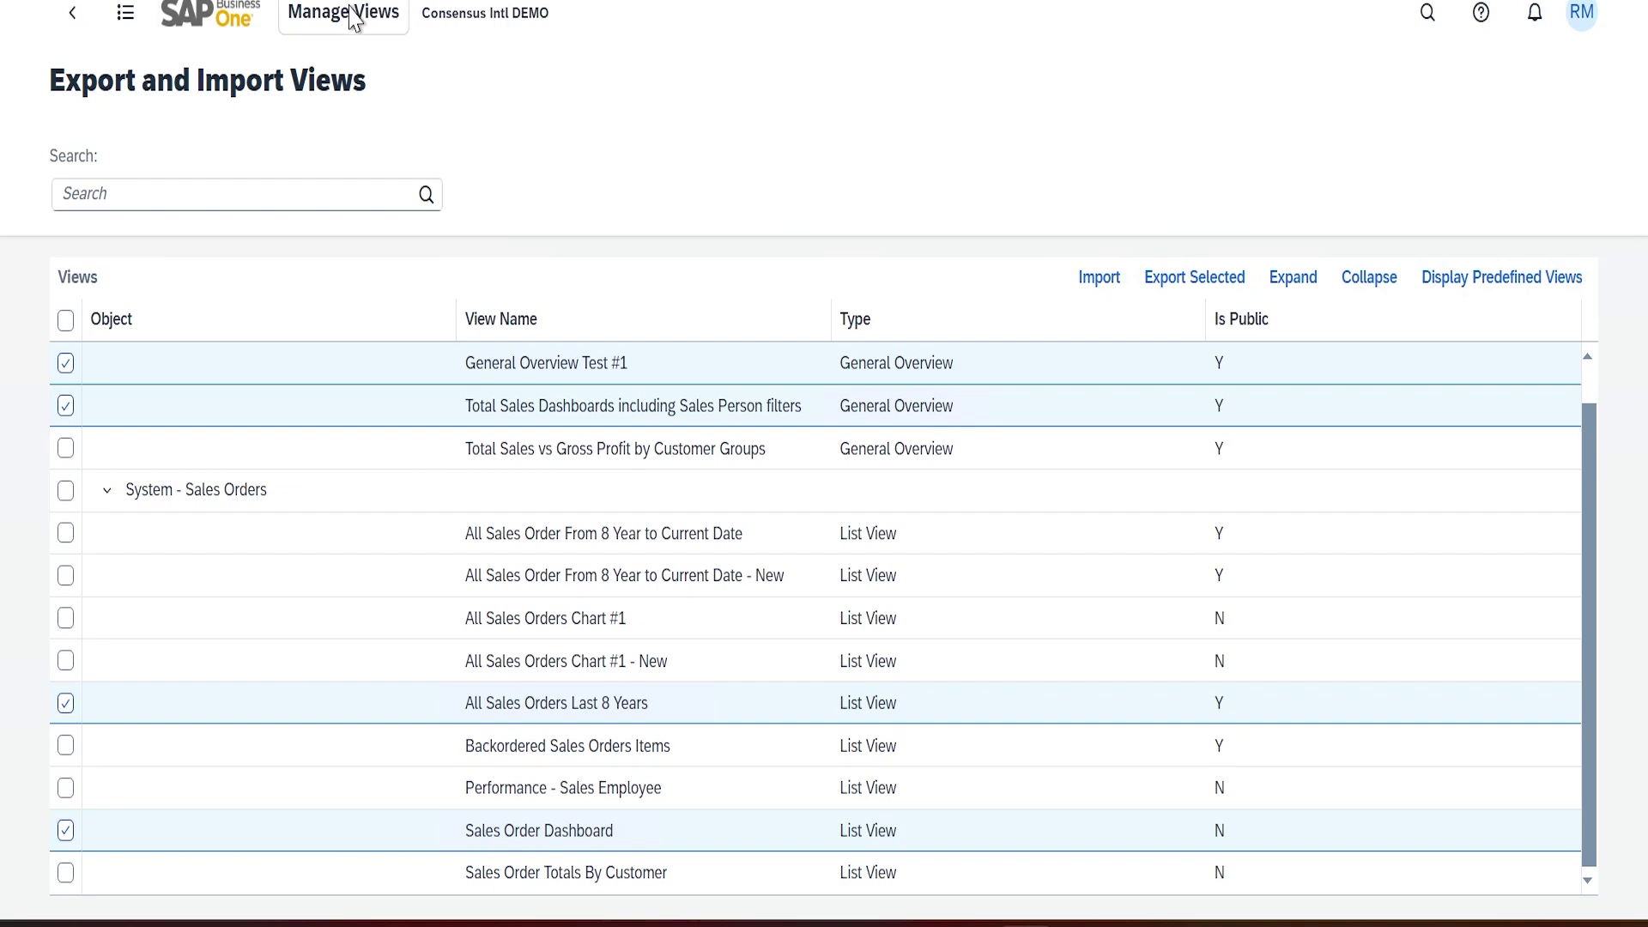
Sign out of the current session from the avatar menu and confirm
click(210, 22)
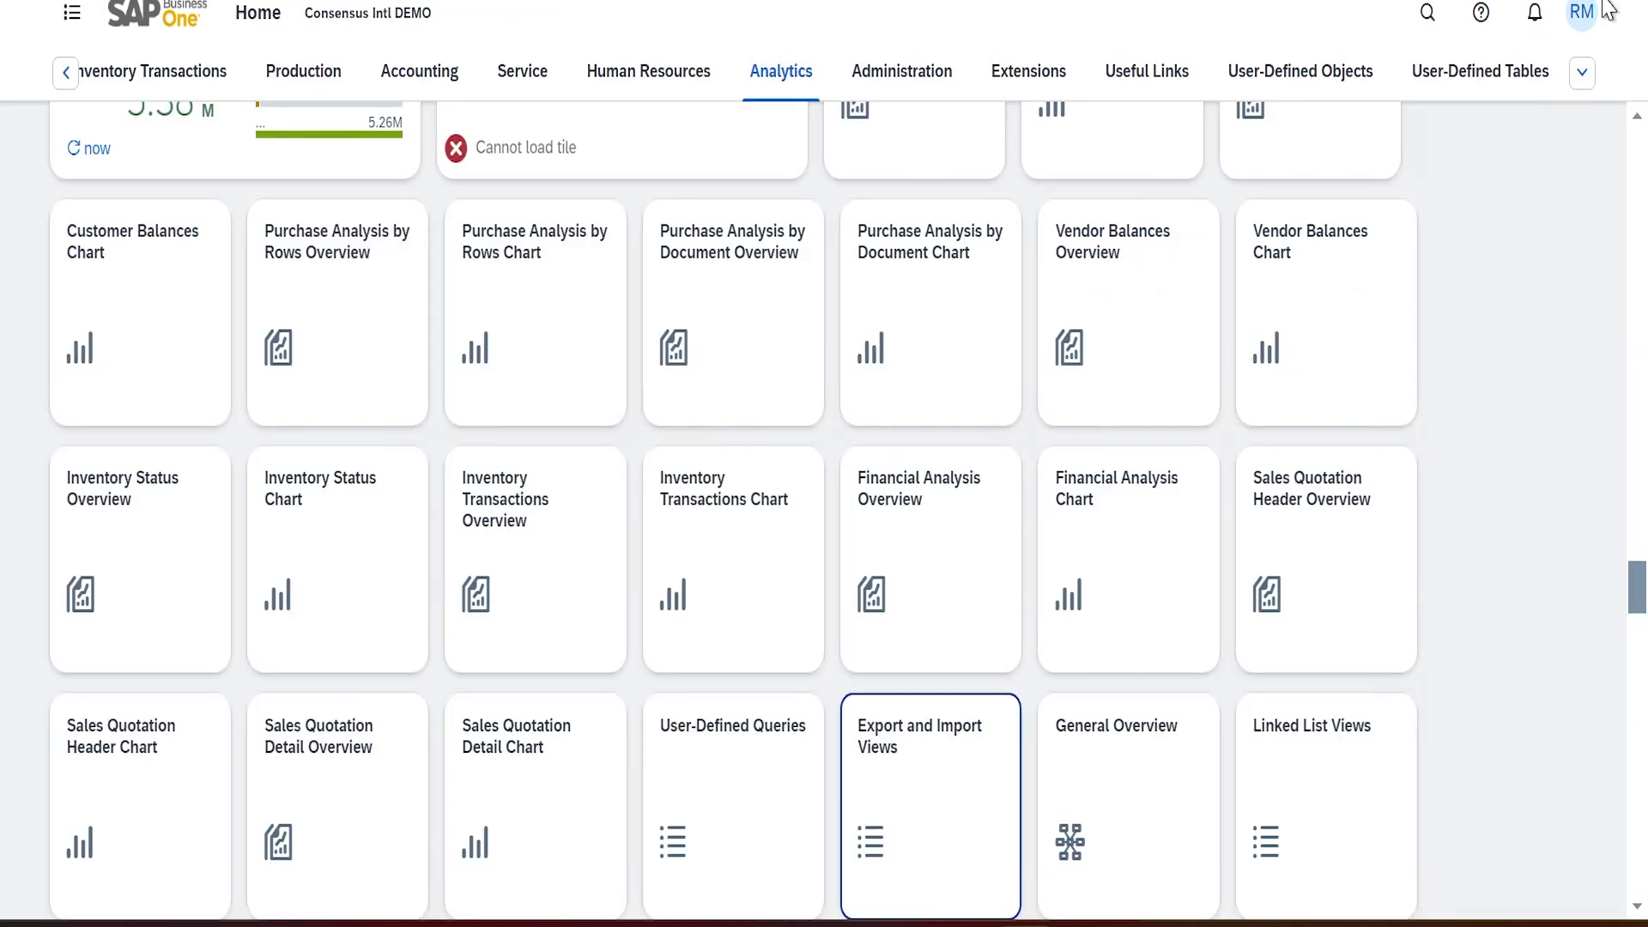
click(1584, 12)
click(1550, 422)
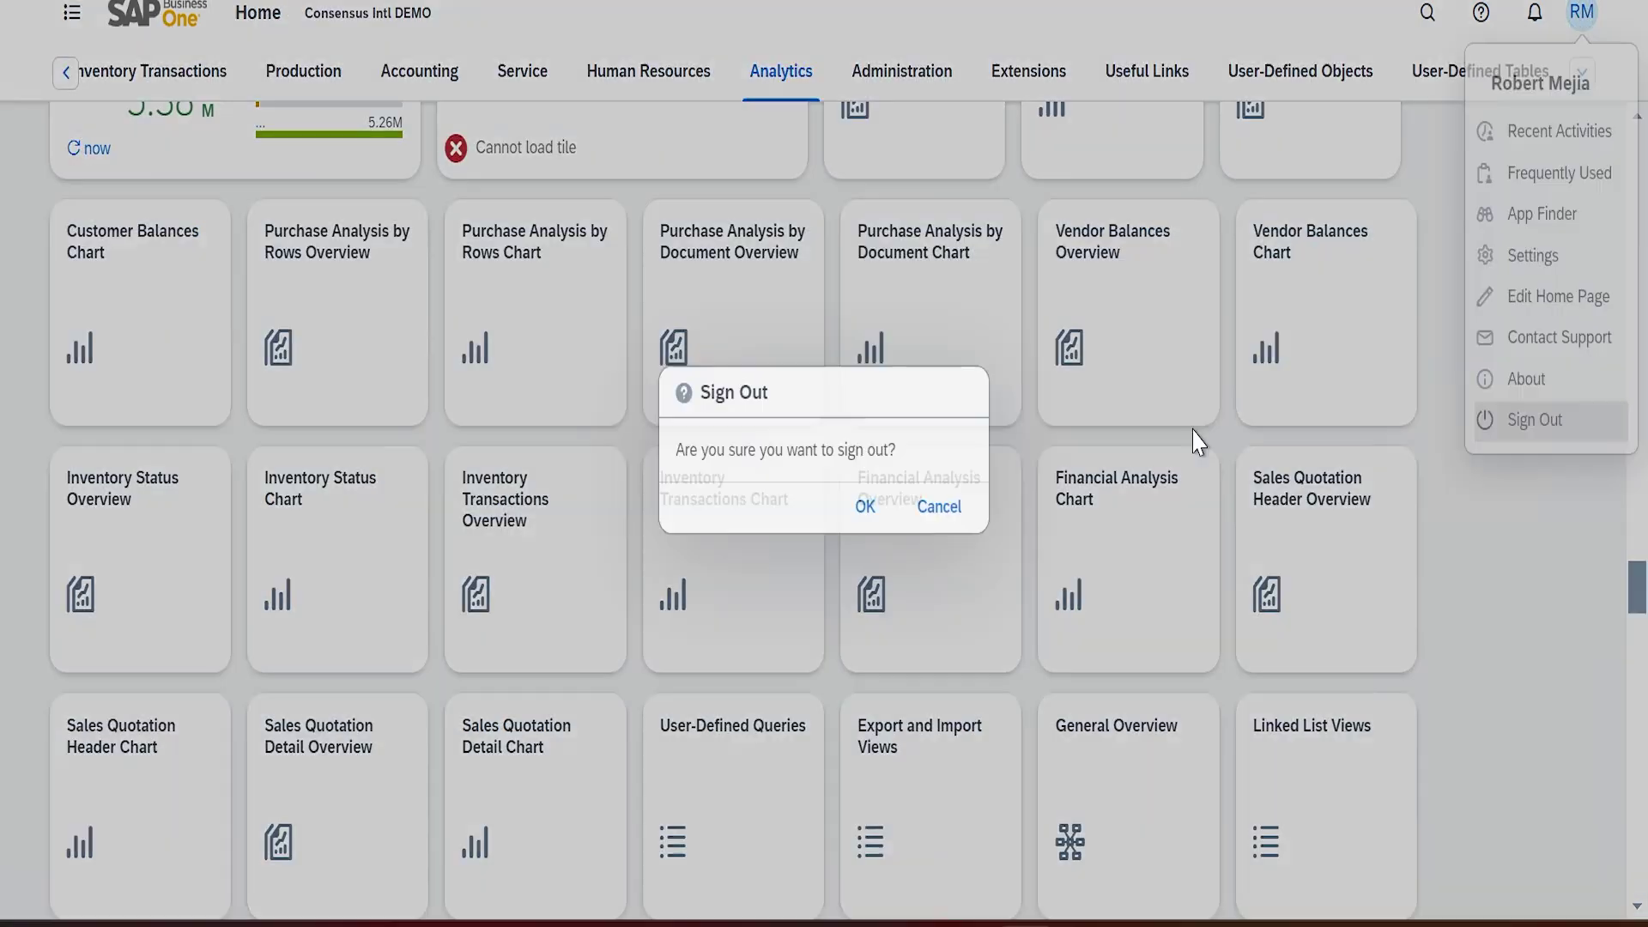
click(865, 507)
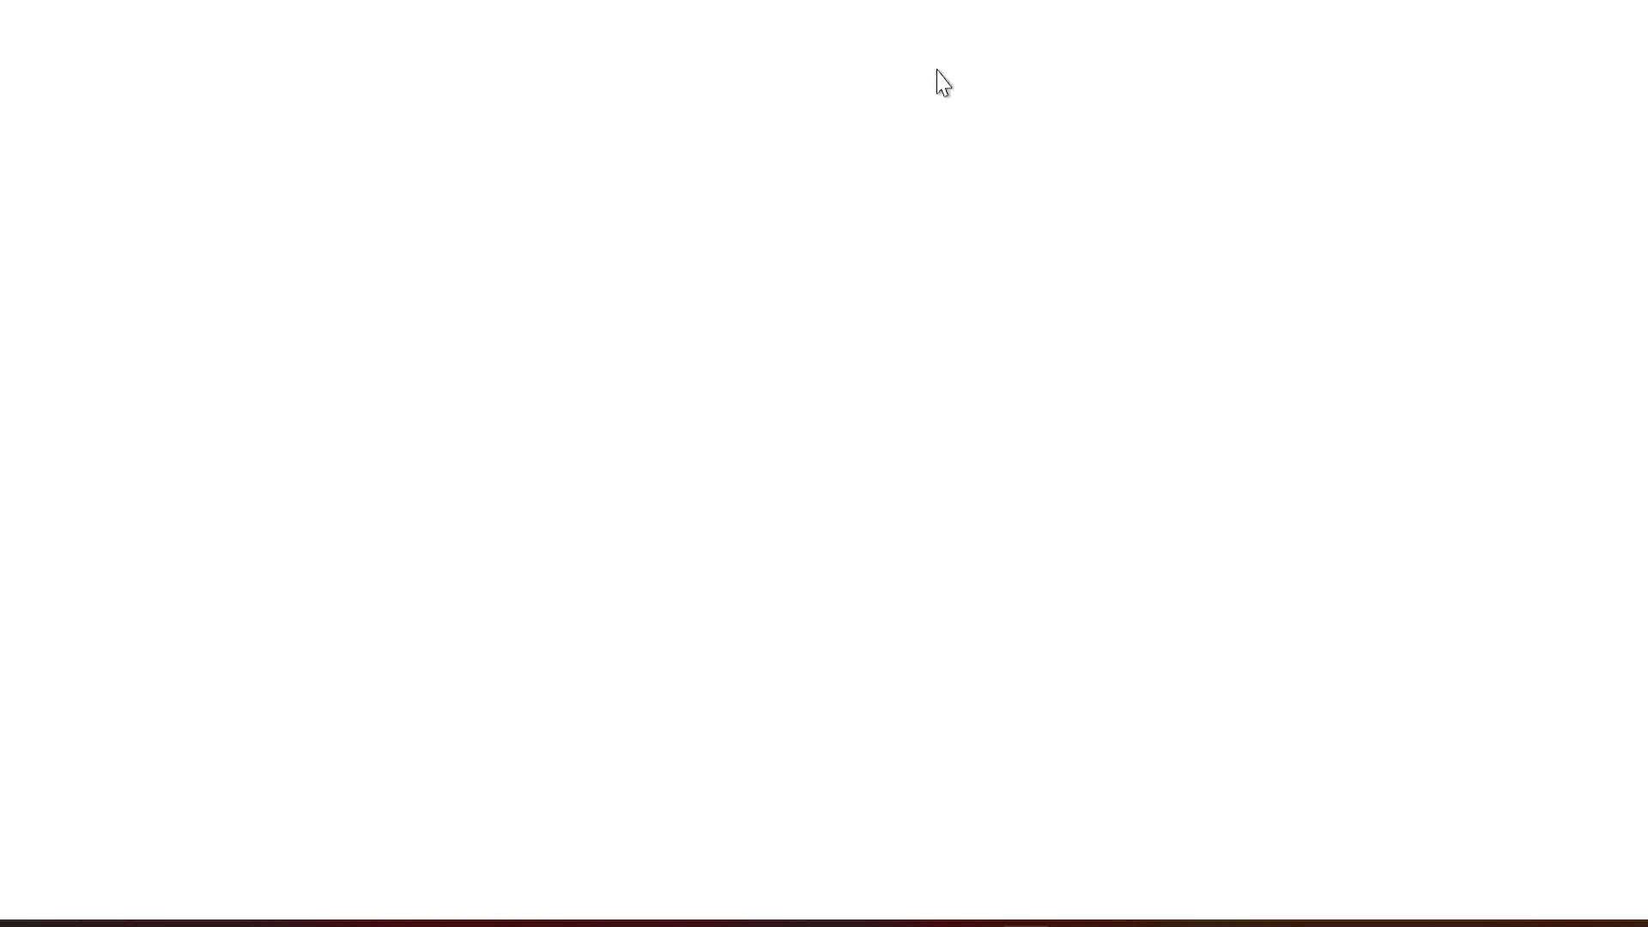
Proceed past the certificate warning and log back in with the saved username, loading the company
click(502, 760)
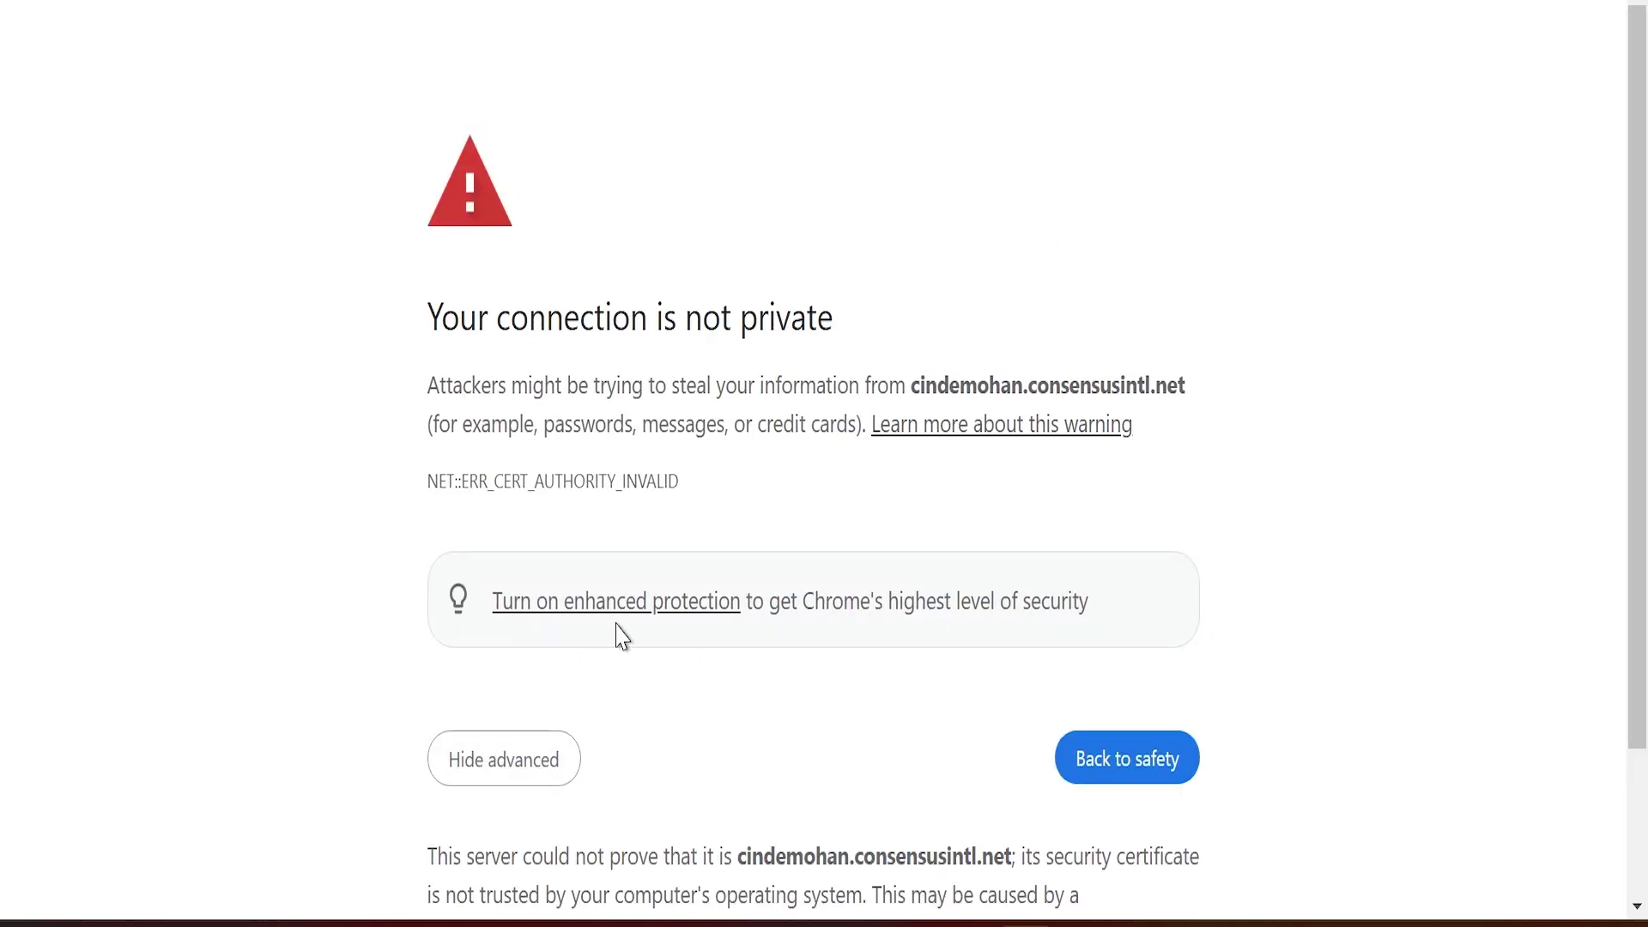
scroll(656, 693, down, 2)
click(685, 822)
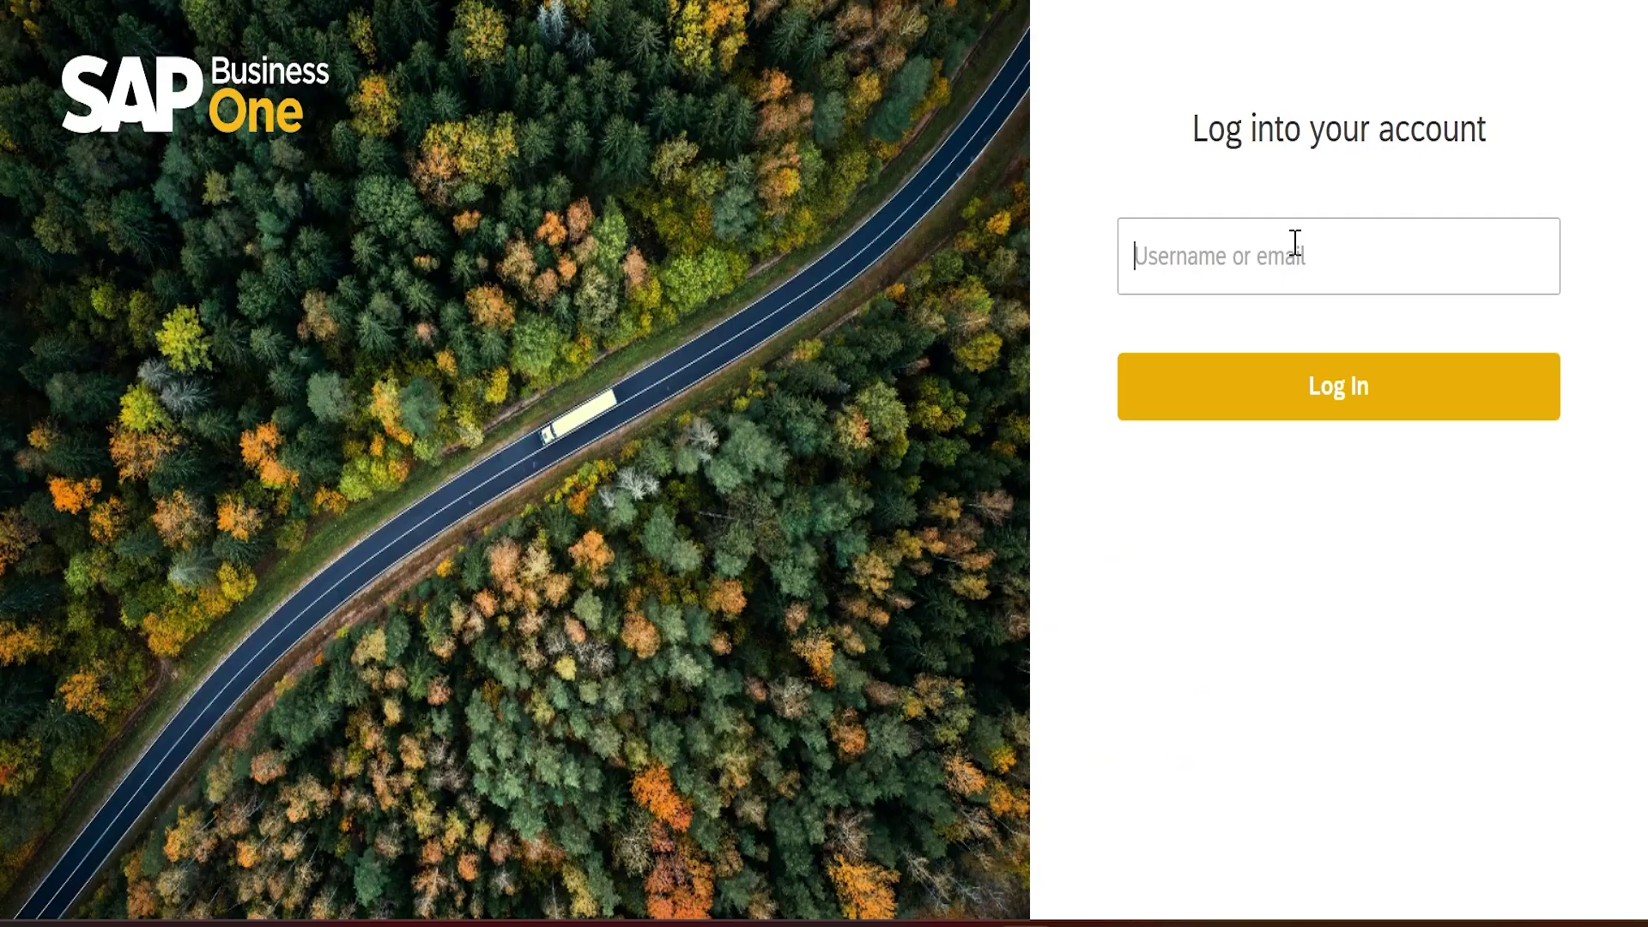
click(1297, 246)
click(1328, 405)
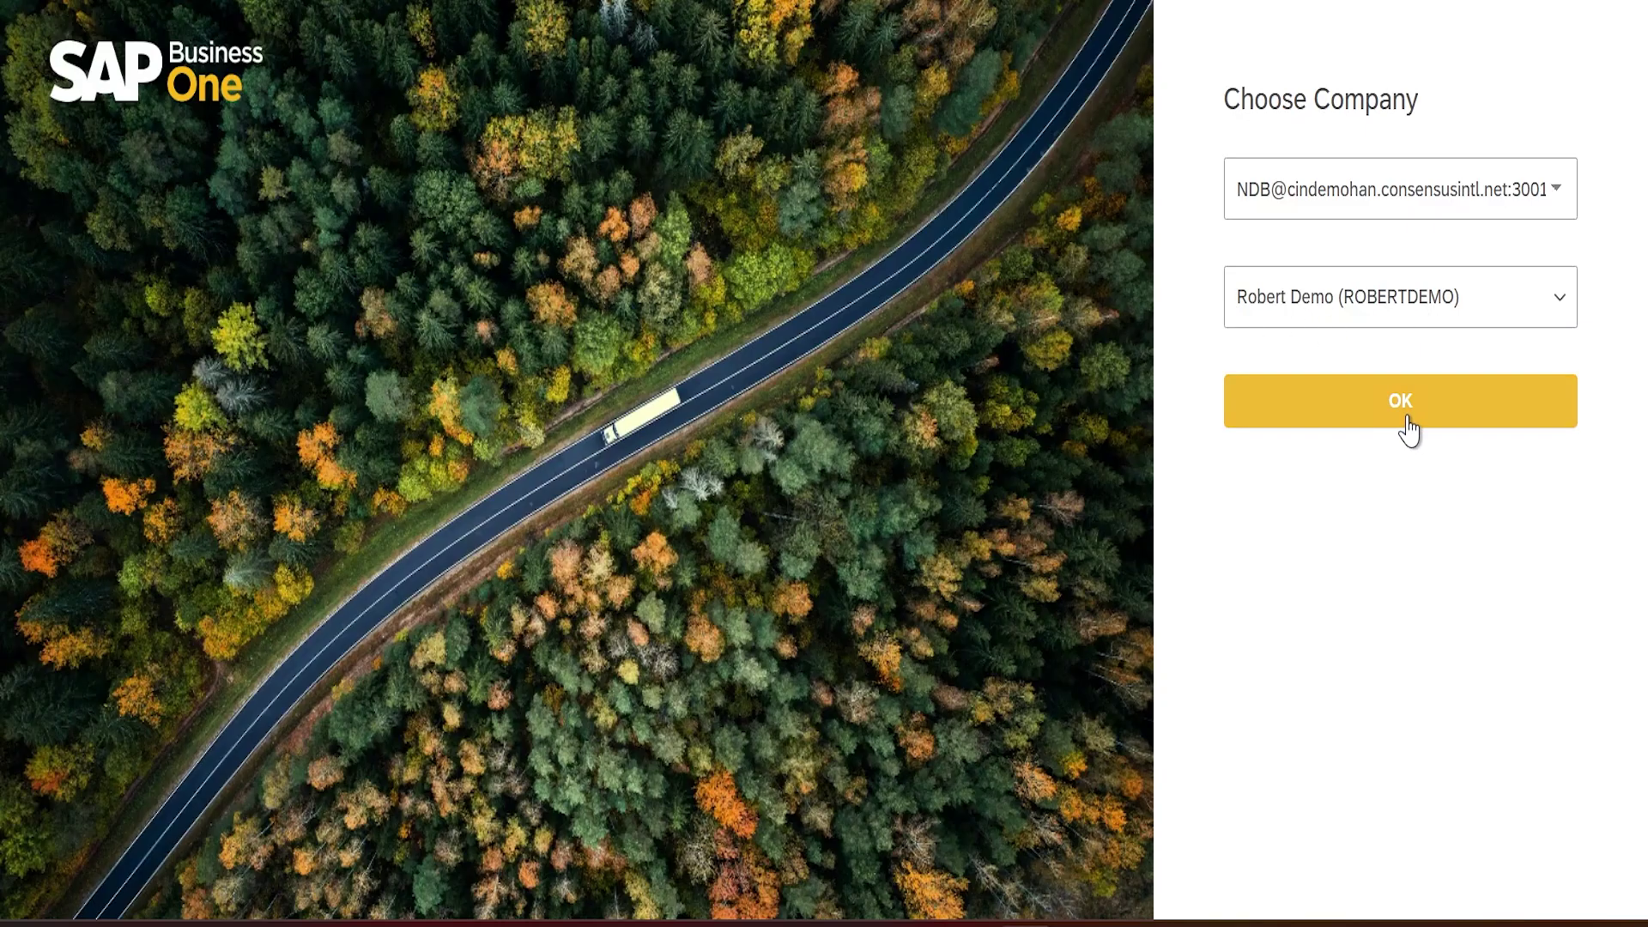
click(1406, 417)
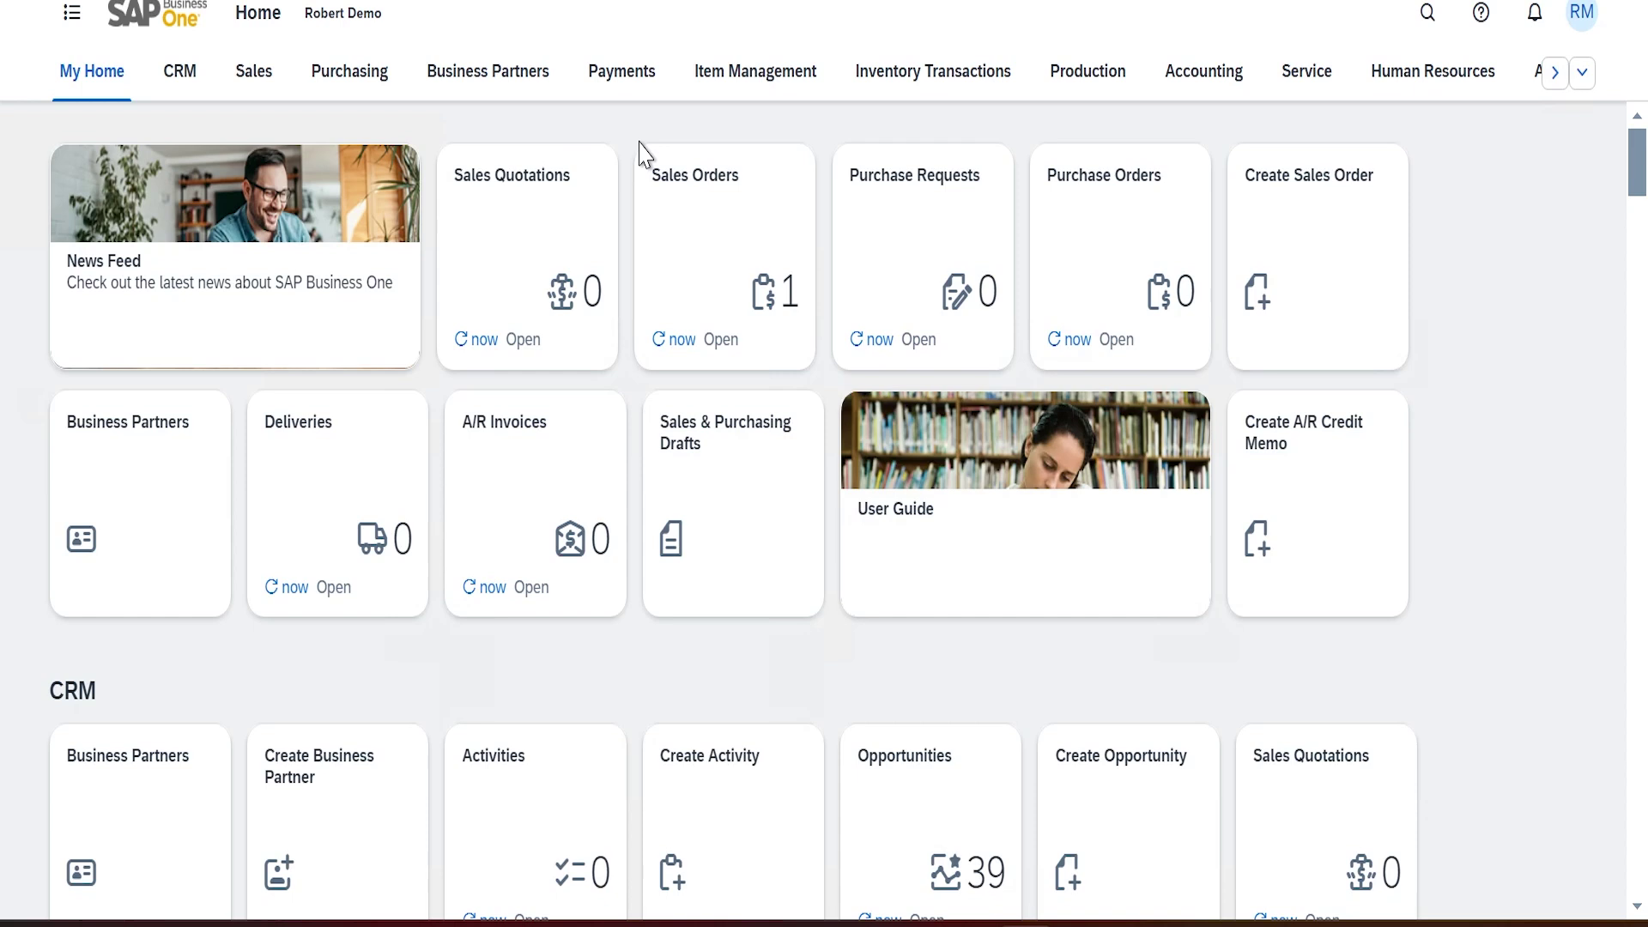
Open Export and Import Views from the home page's Analytics section and launch Import
click(1555, 72)
click(966, 70)
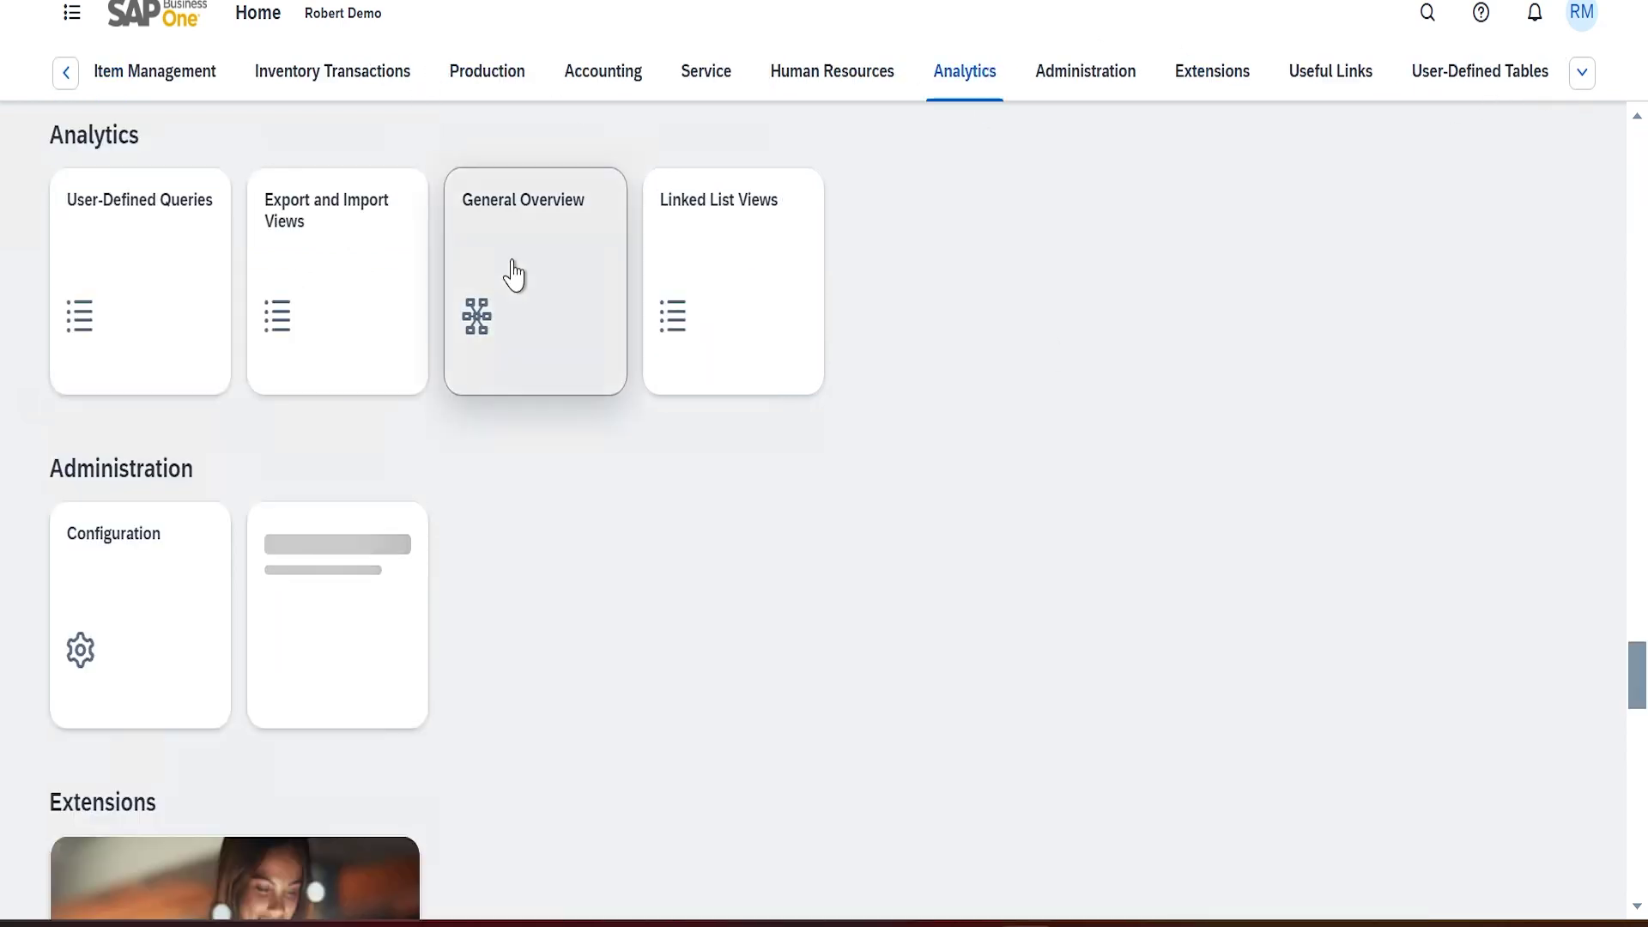
click(322, 259)
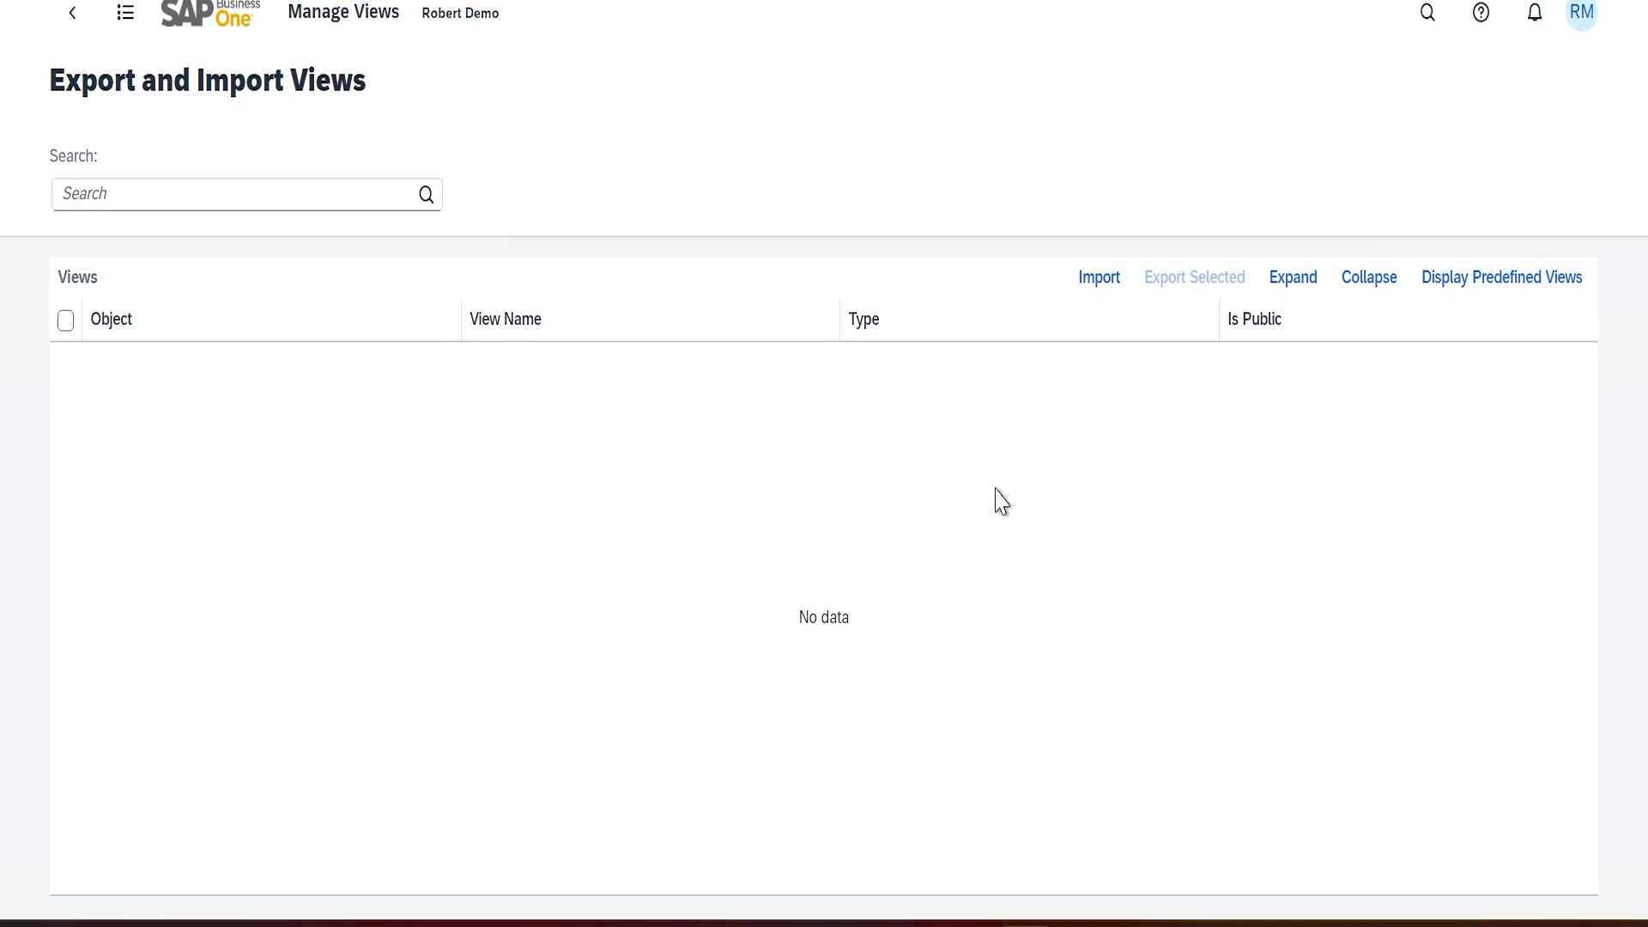
click(1105, 290)
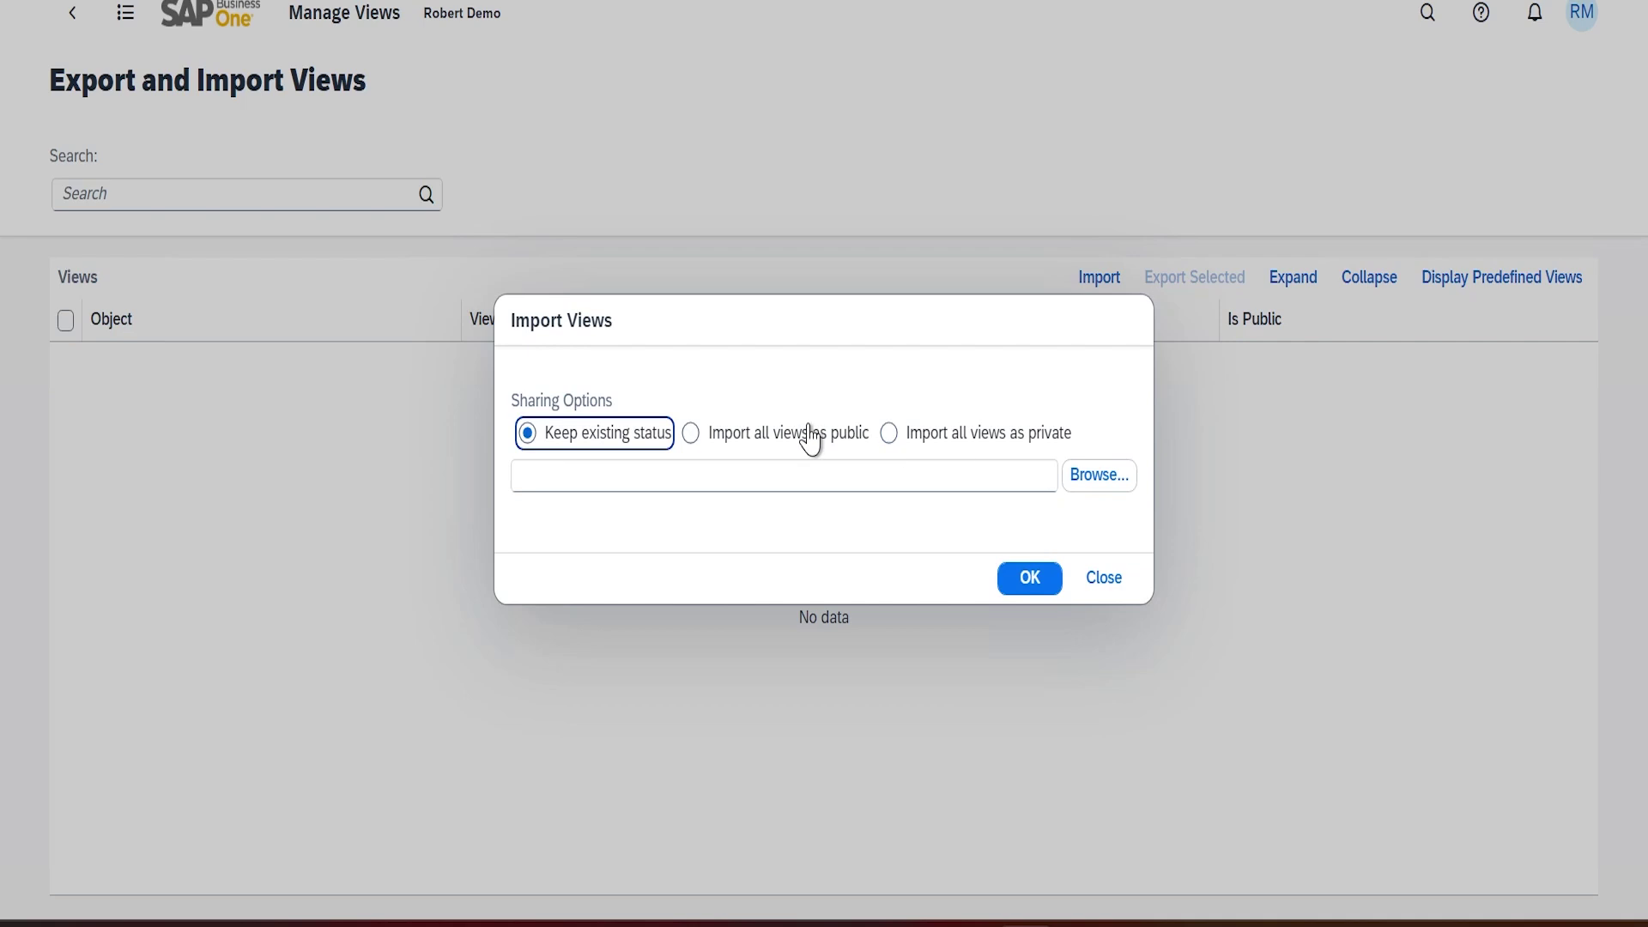
Import variants_20240911222654.vx with all views set to public
click(740, 437)
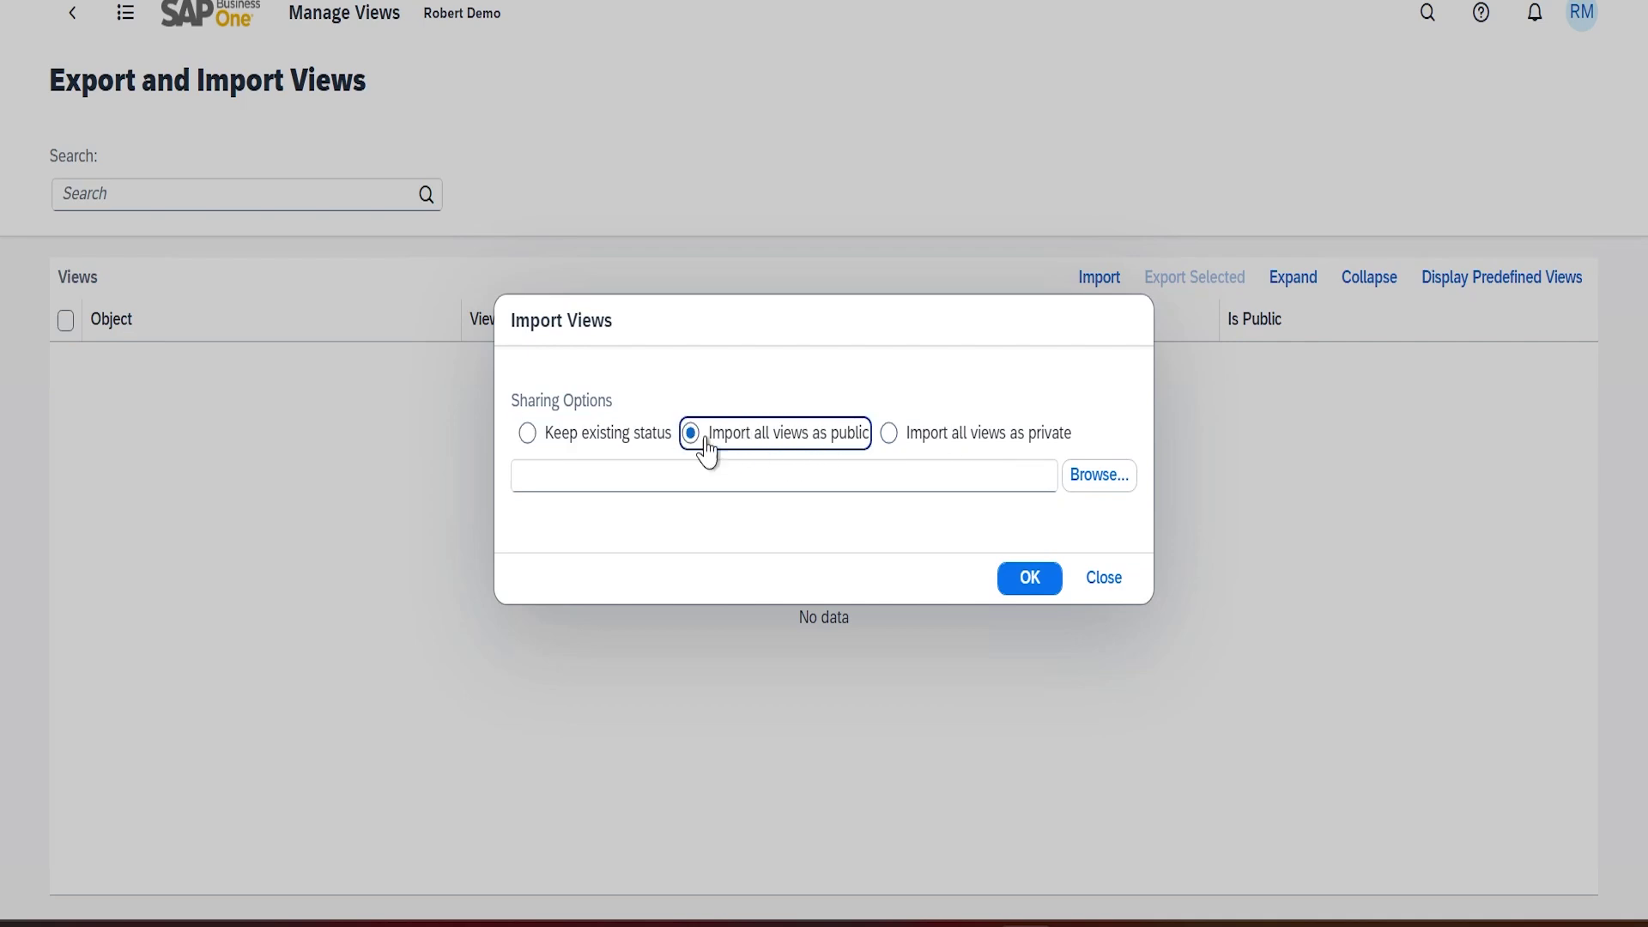
click(1108, 481)
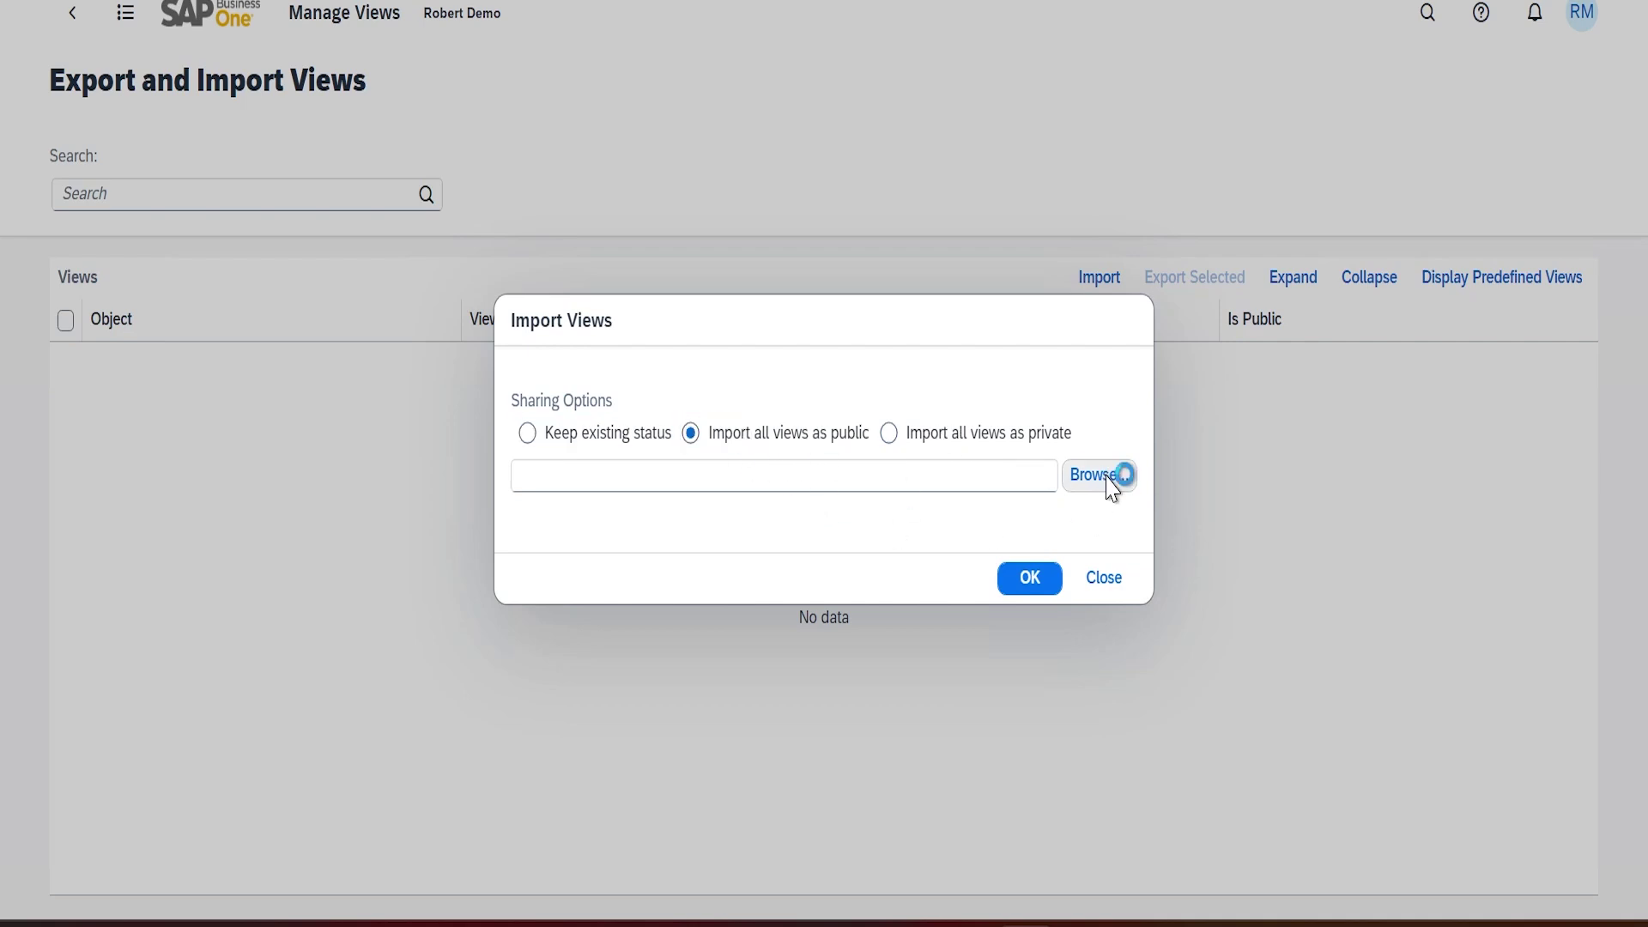
click(368, 119)
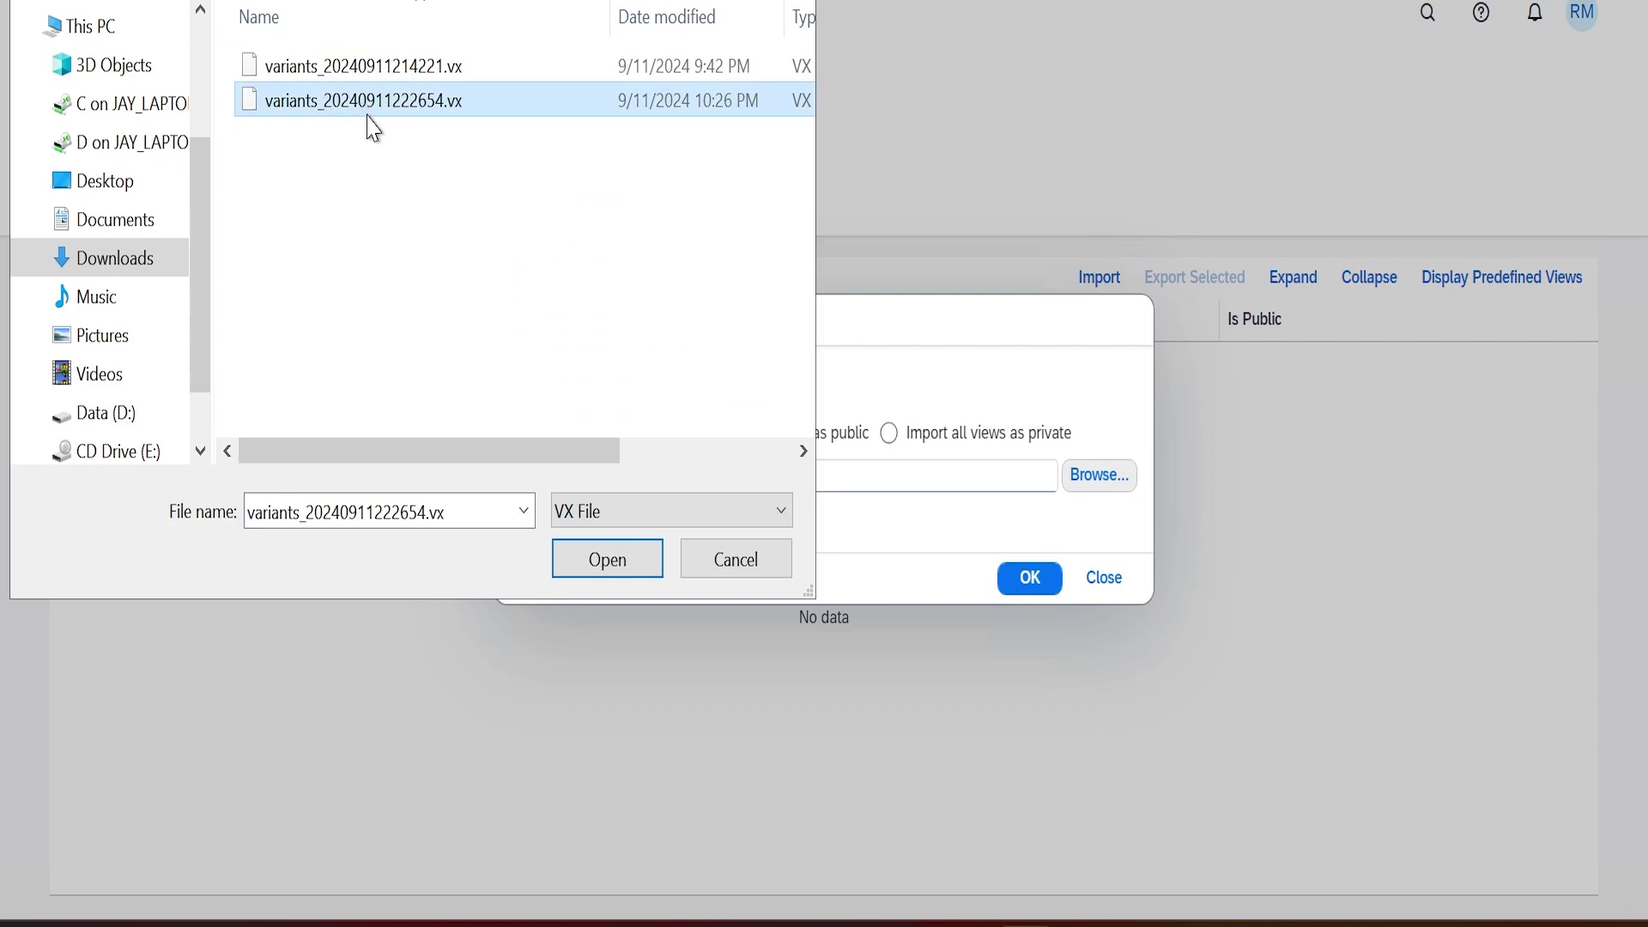
click(626, 568)
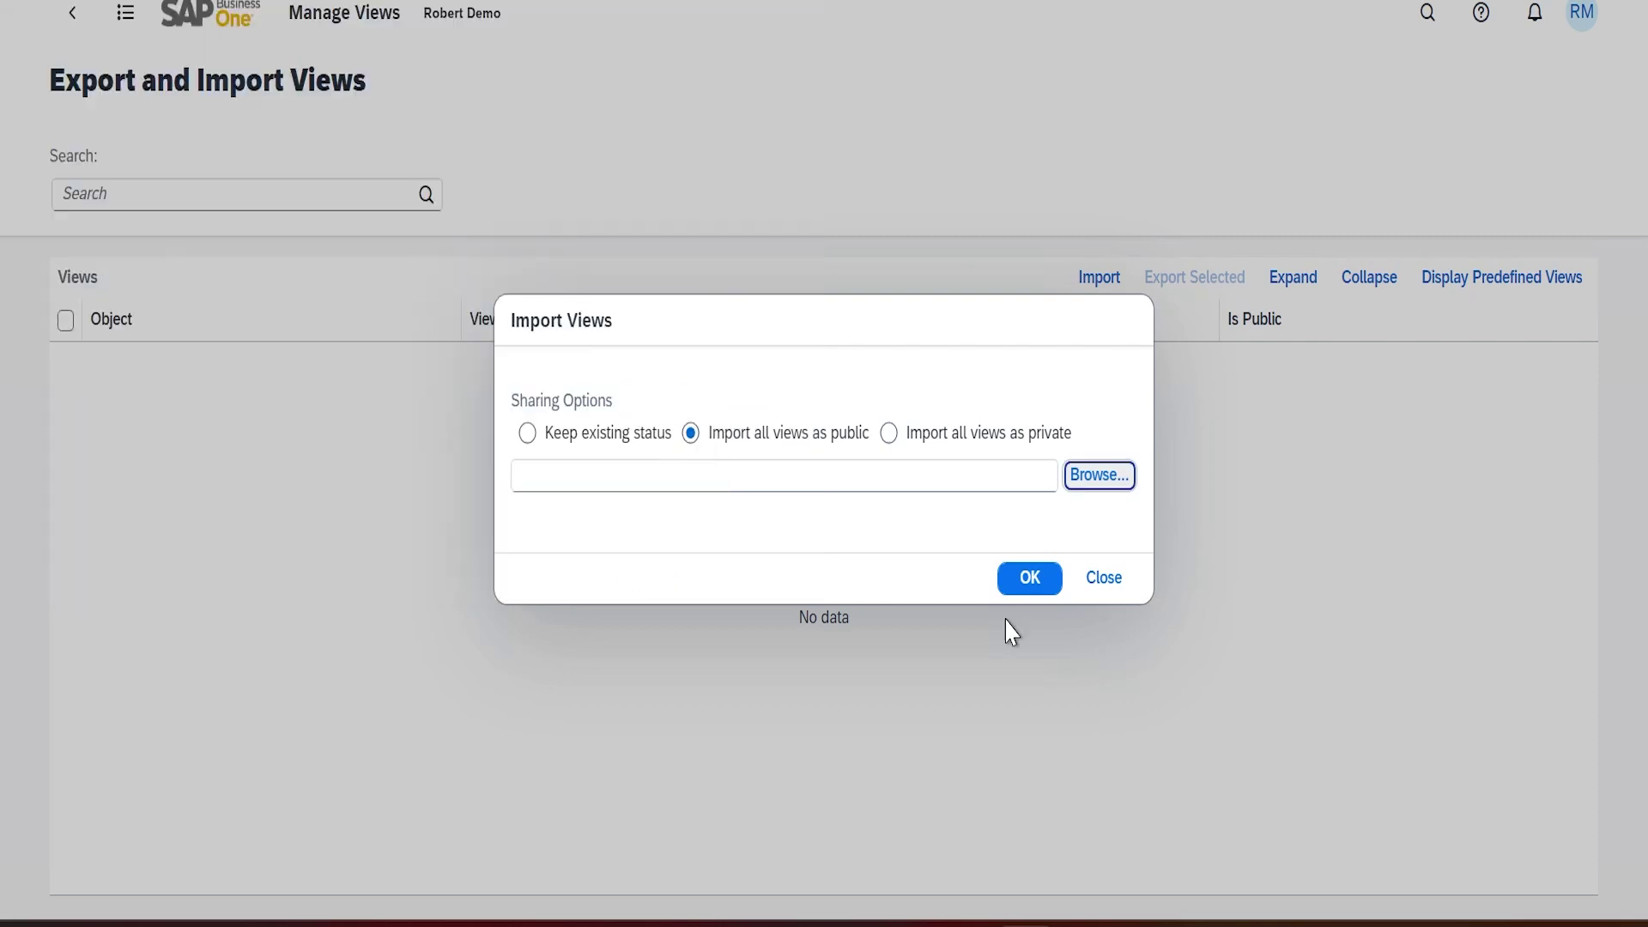
click(1039, 588)
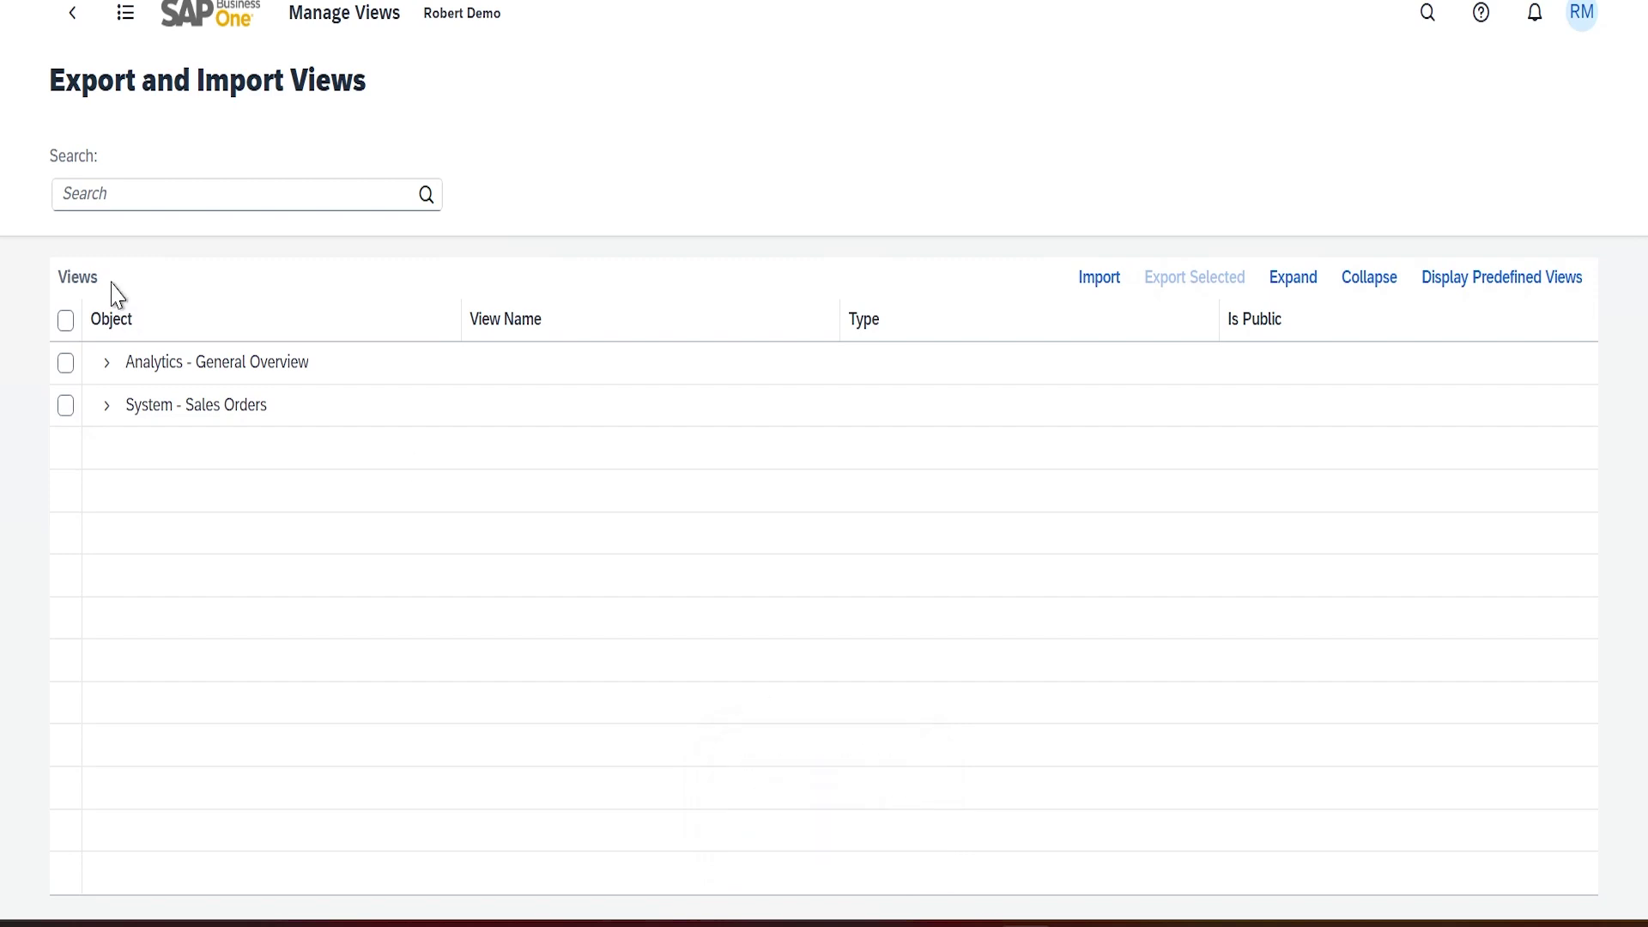
Expand and collapse the General Overview and Sales Orders groups to check the imported views
click(106, 363)
click(108, 489)
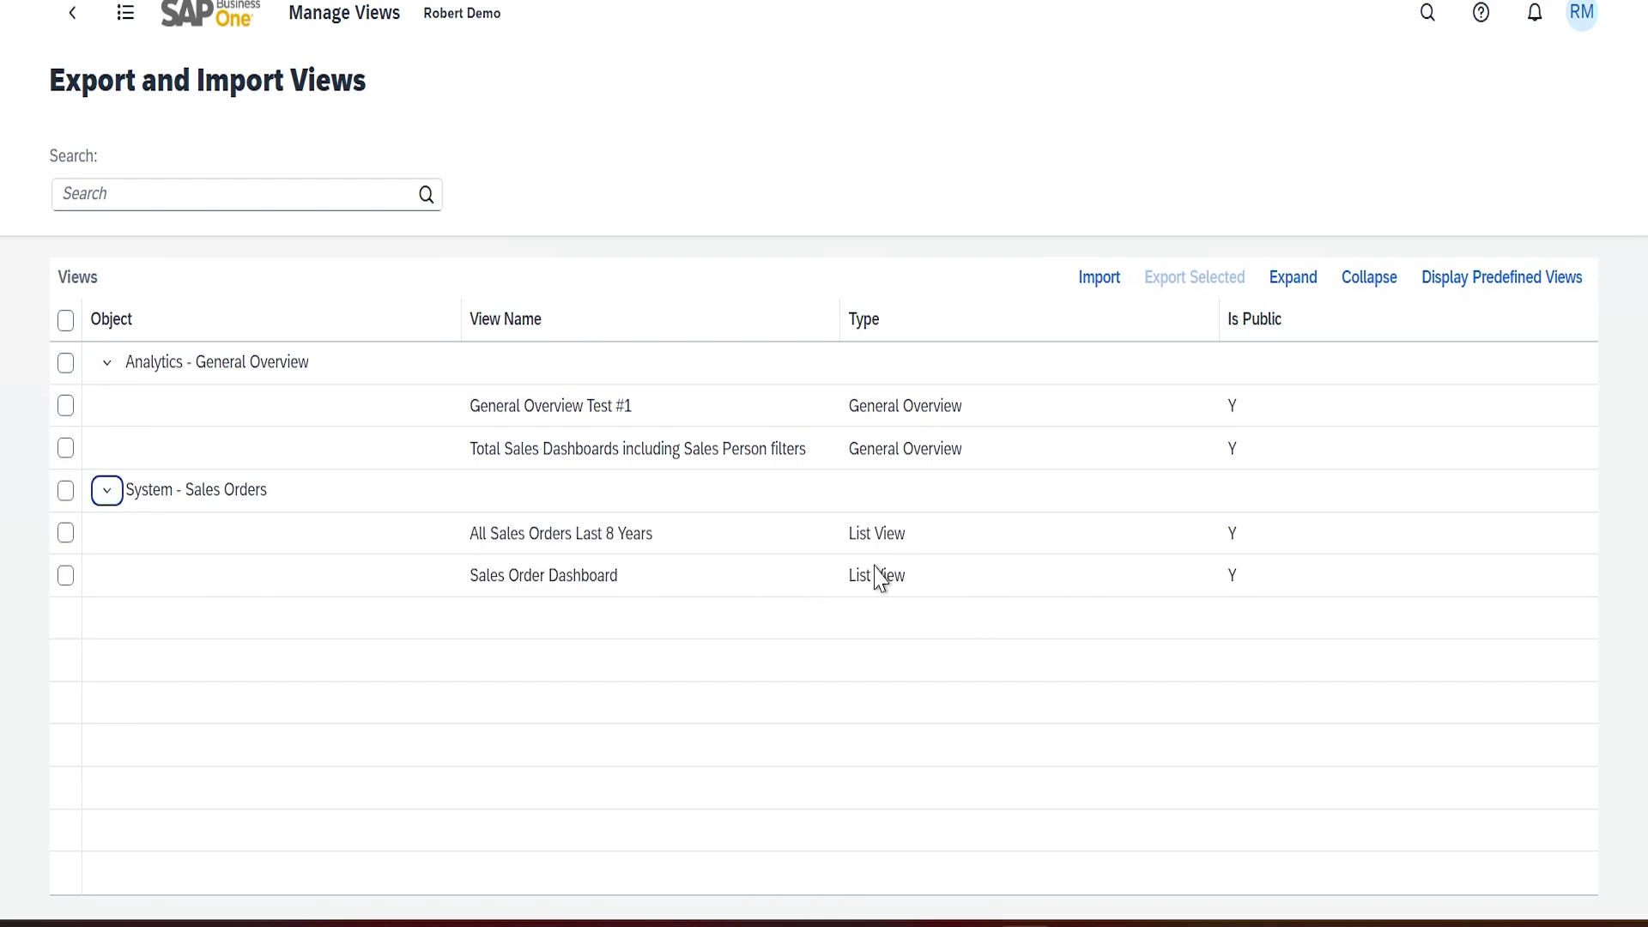
click(106, 363)
click(106, 405)
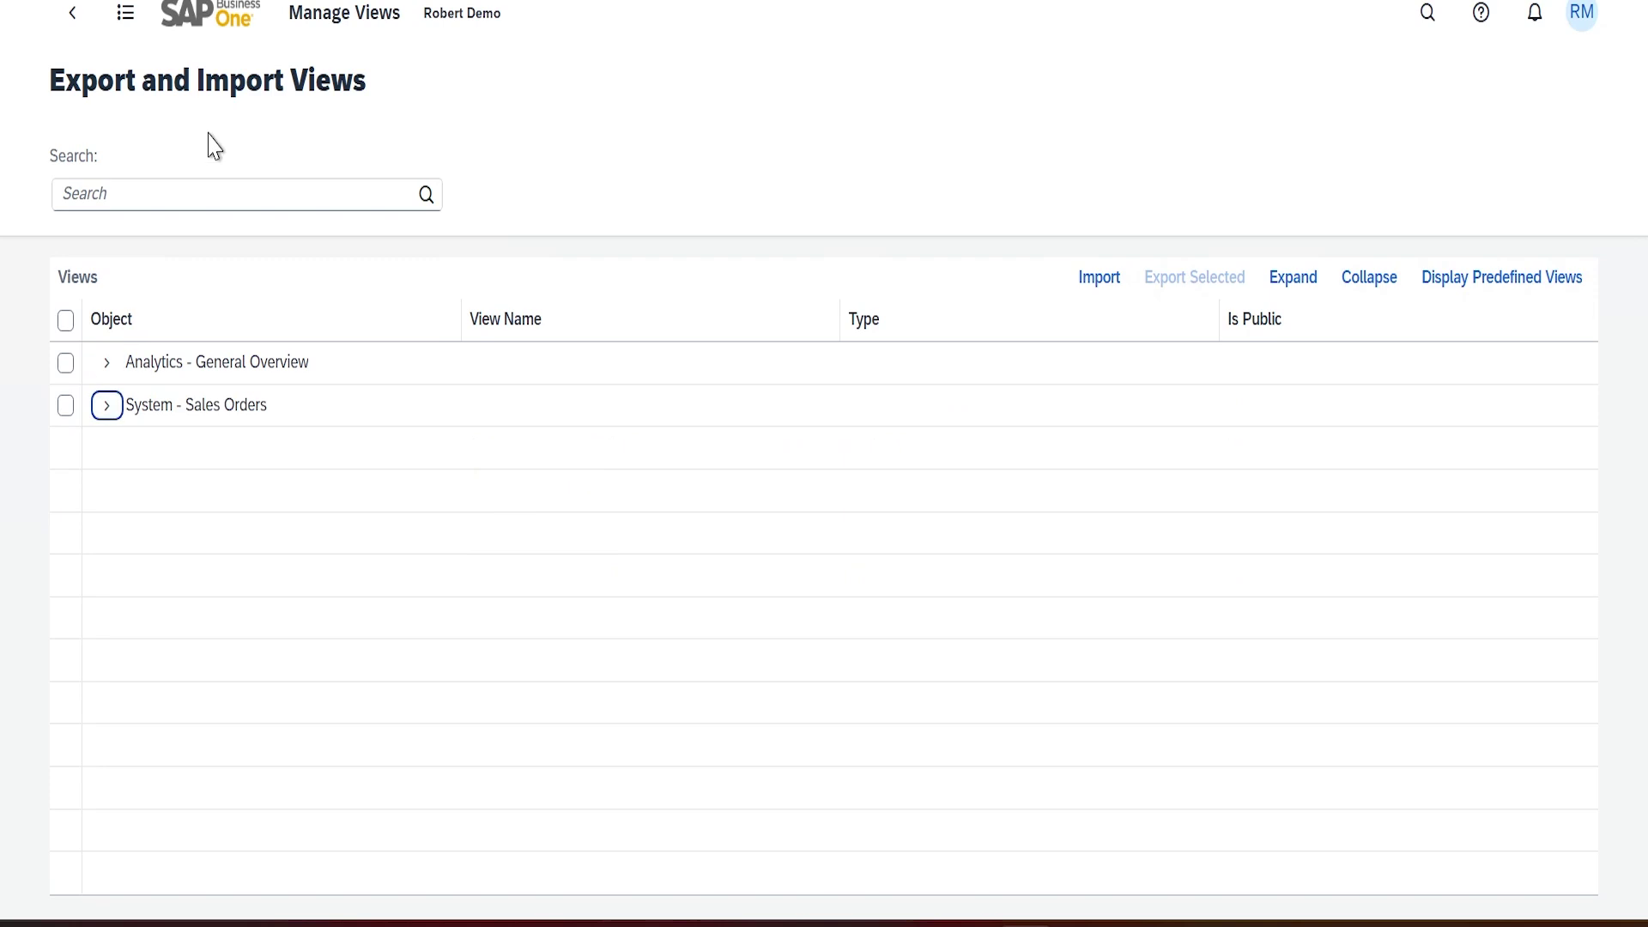
Open the General Overview dashboard and switch to the General Overview Test #1 view
click(213, 26)
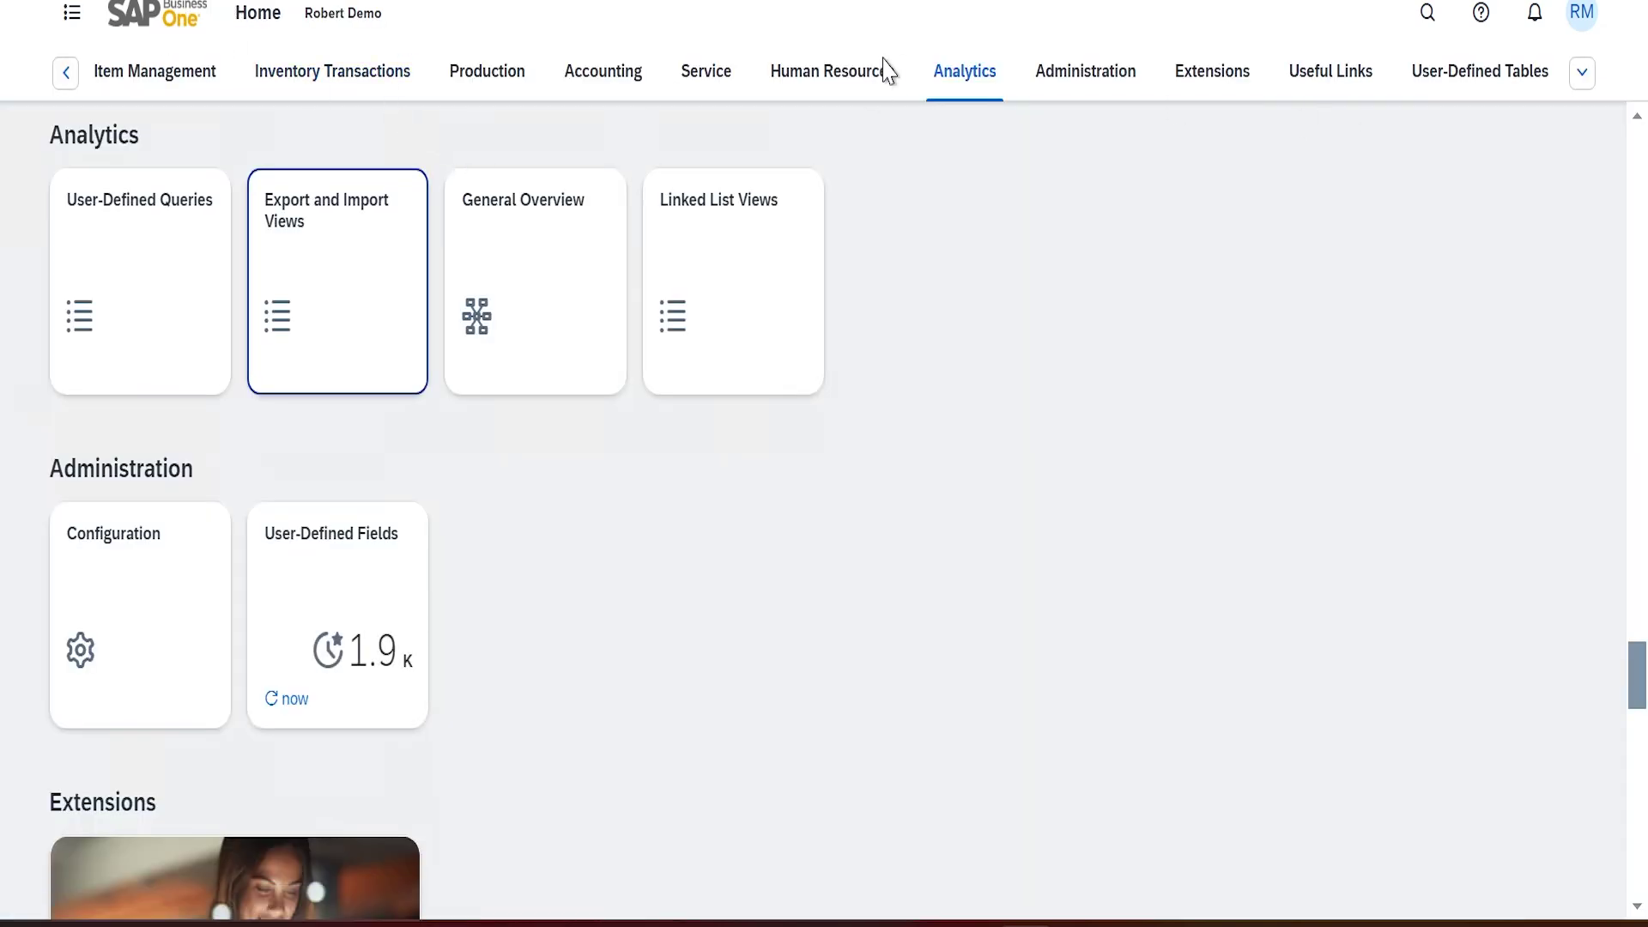
click(67, 73)
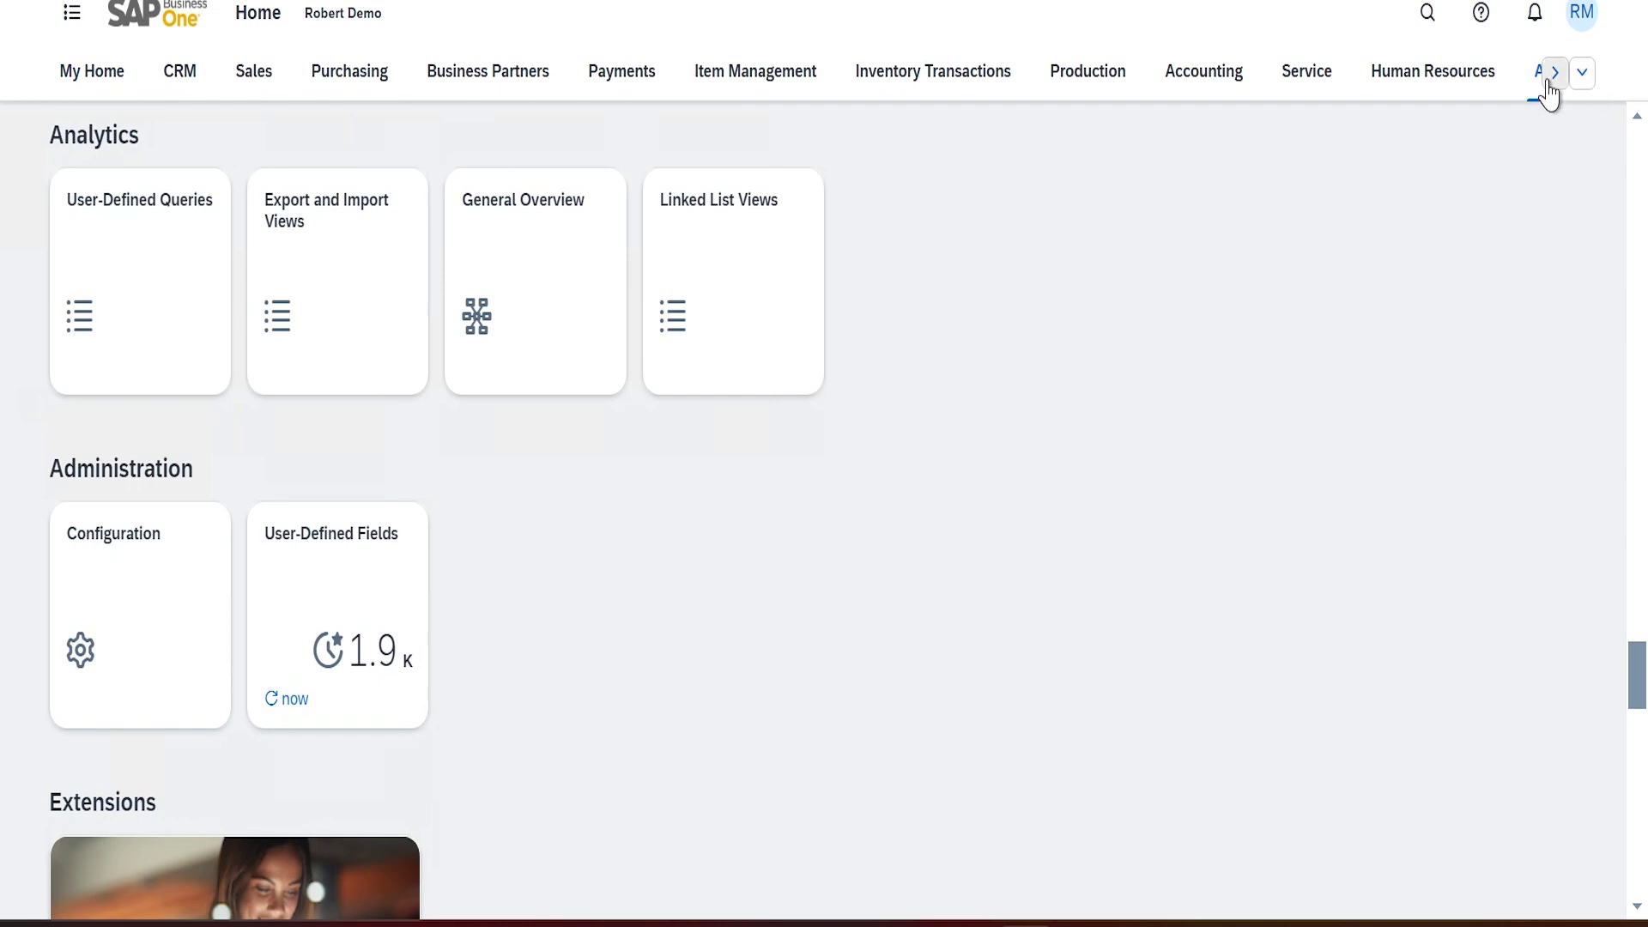
click(554, 277)
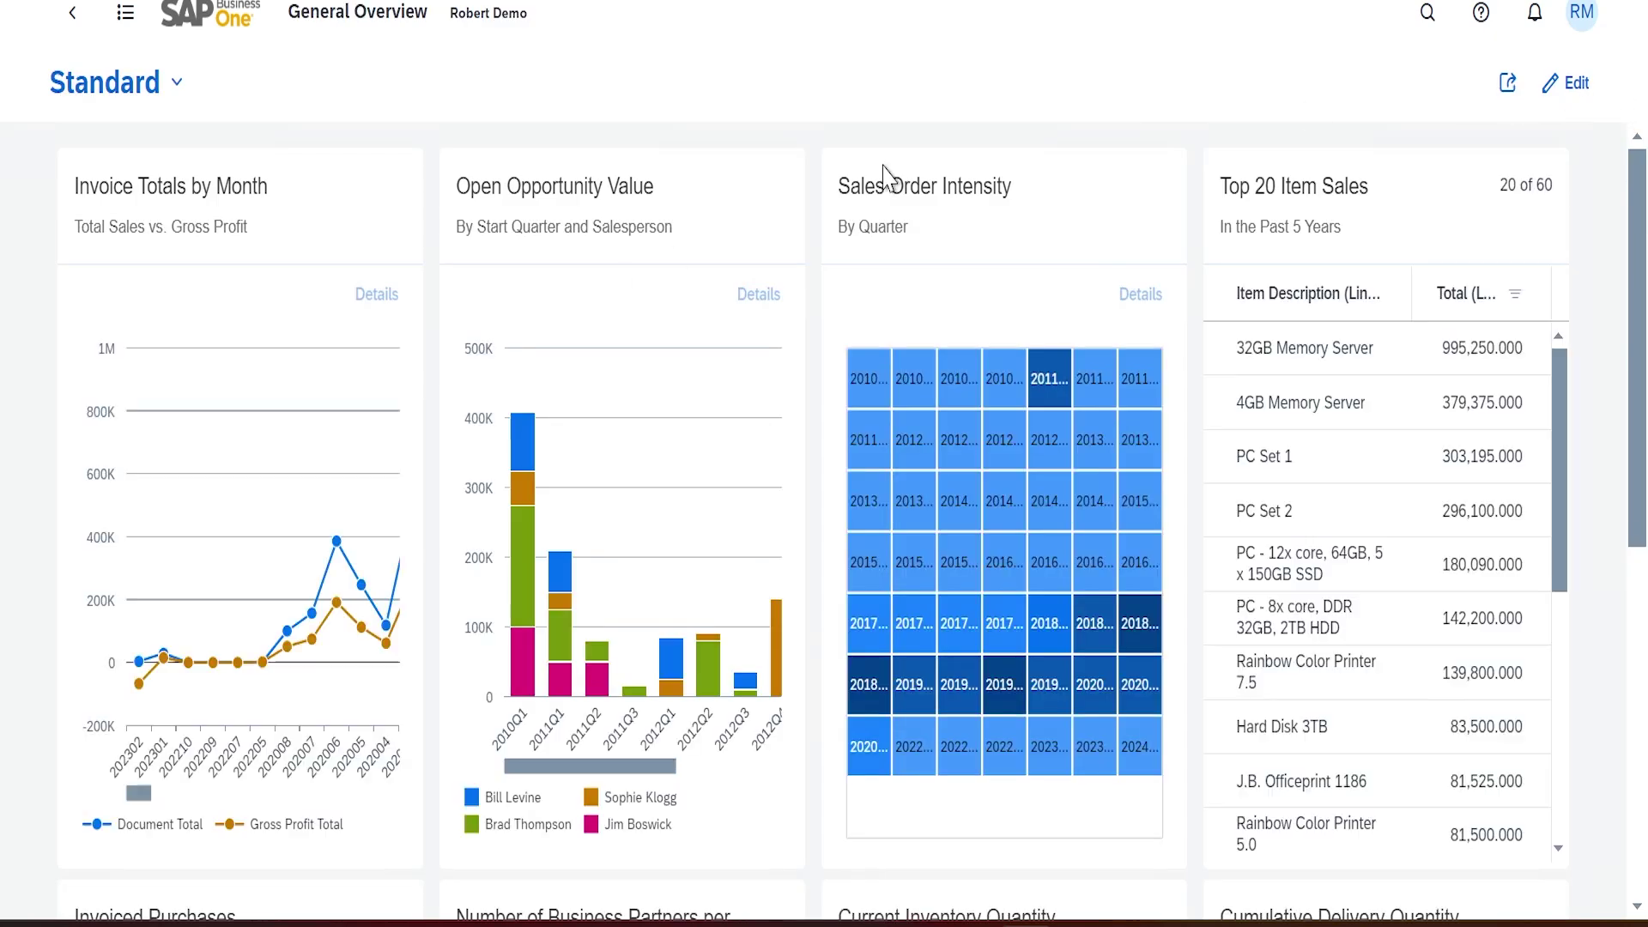
click(178, 83)
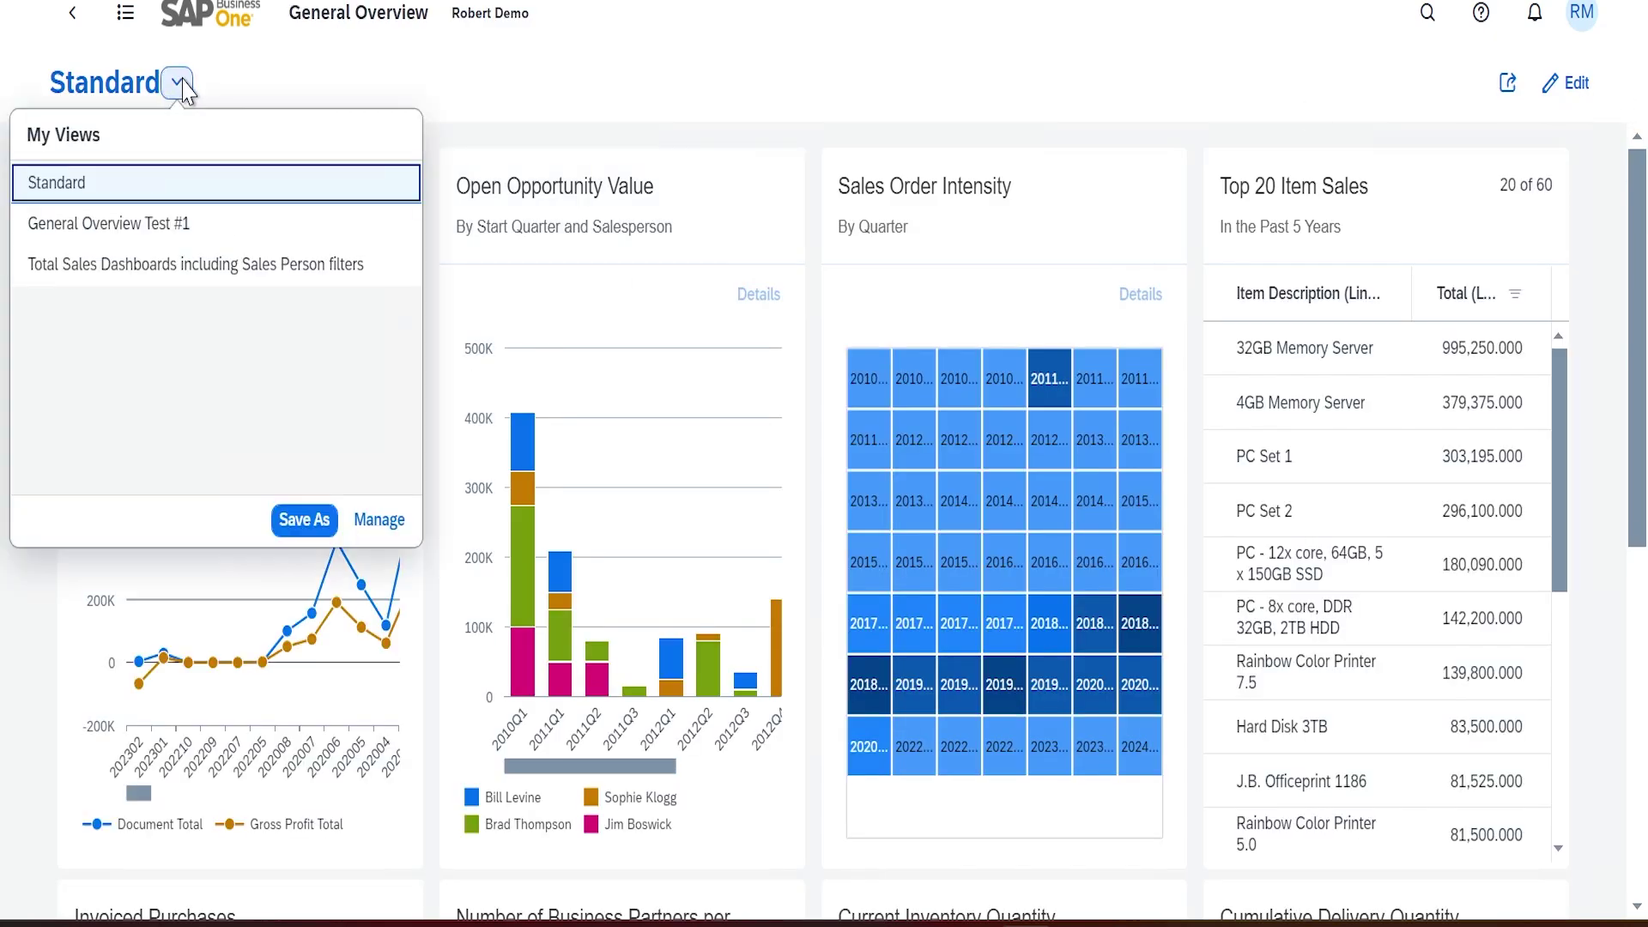
click(153, 230)
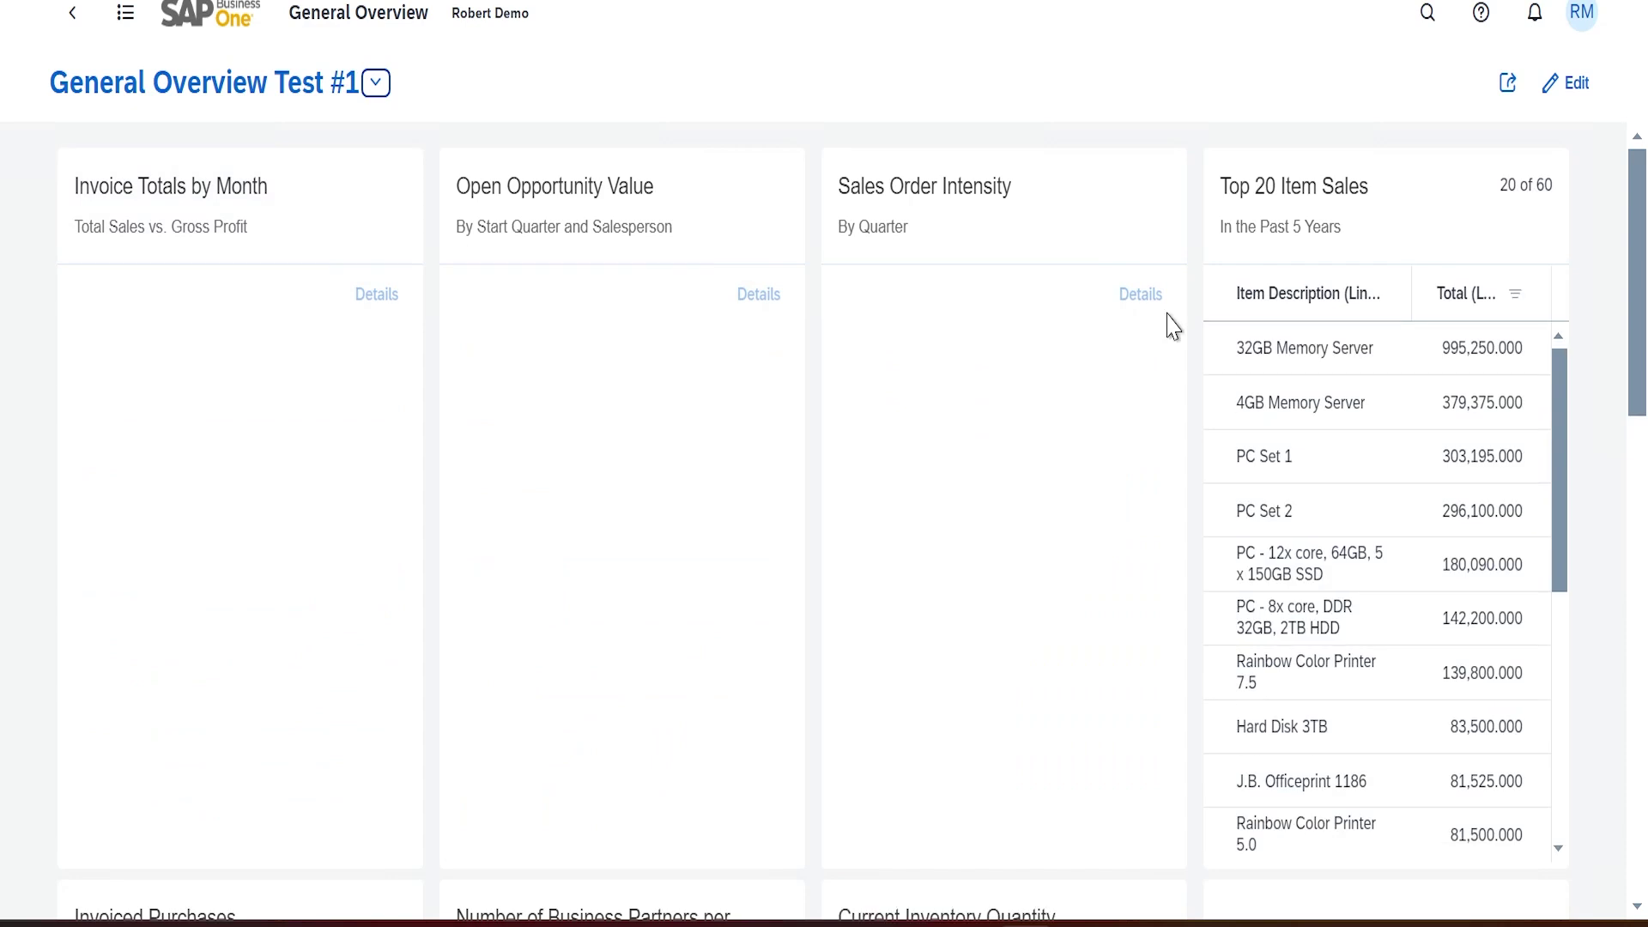
Switch to the Total Sales Dashboards including Sales Person filters view, then return home
click(378, 83)
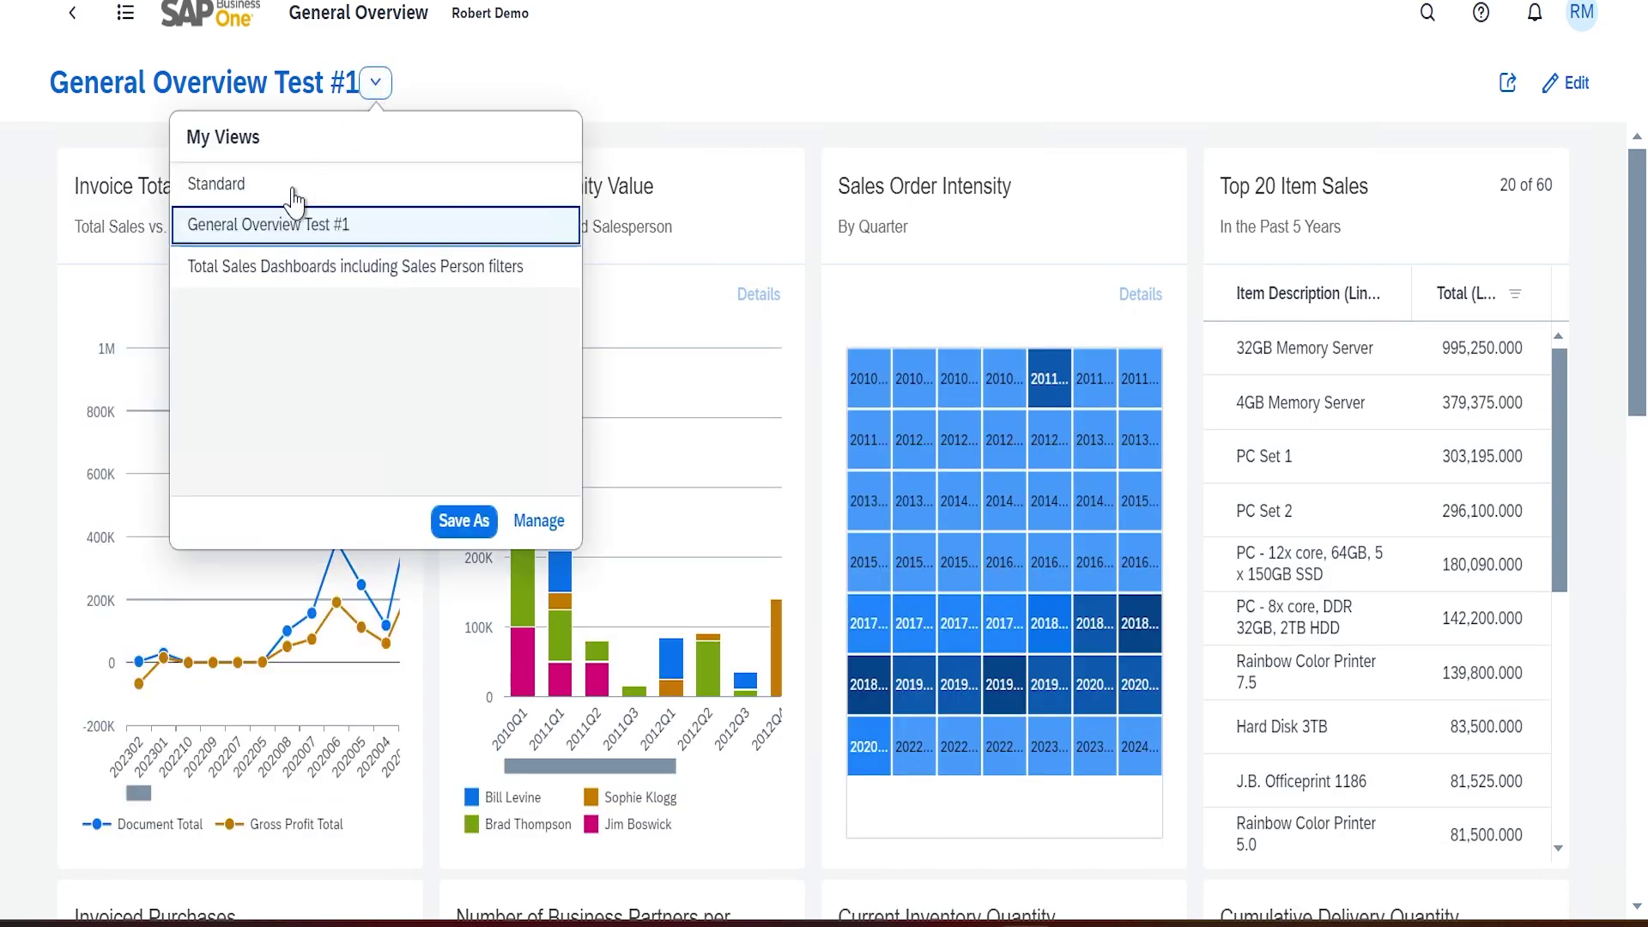
click(323, 269)
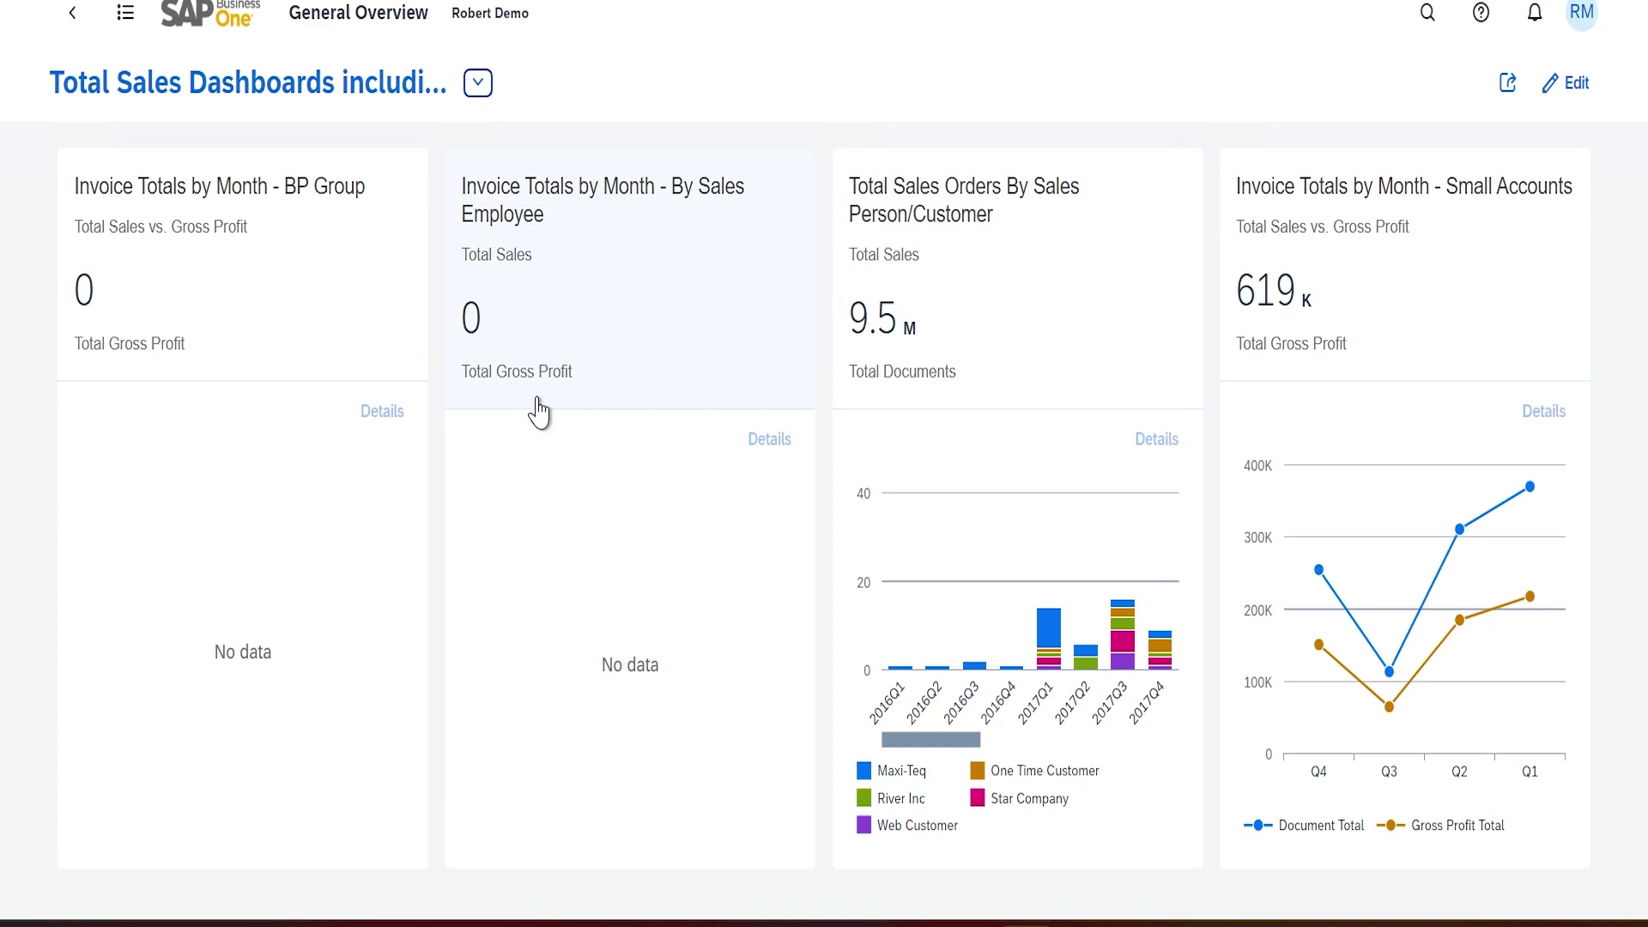
click(72, 12)
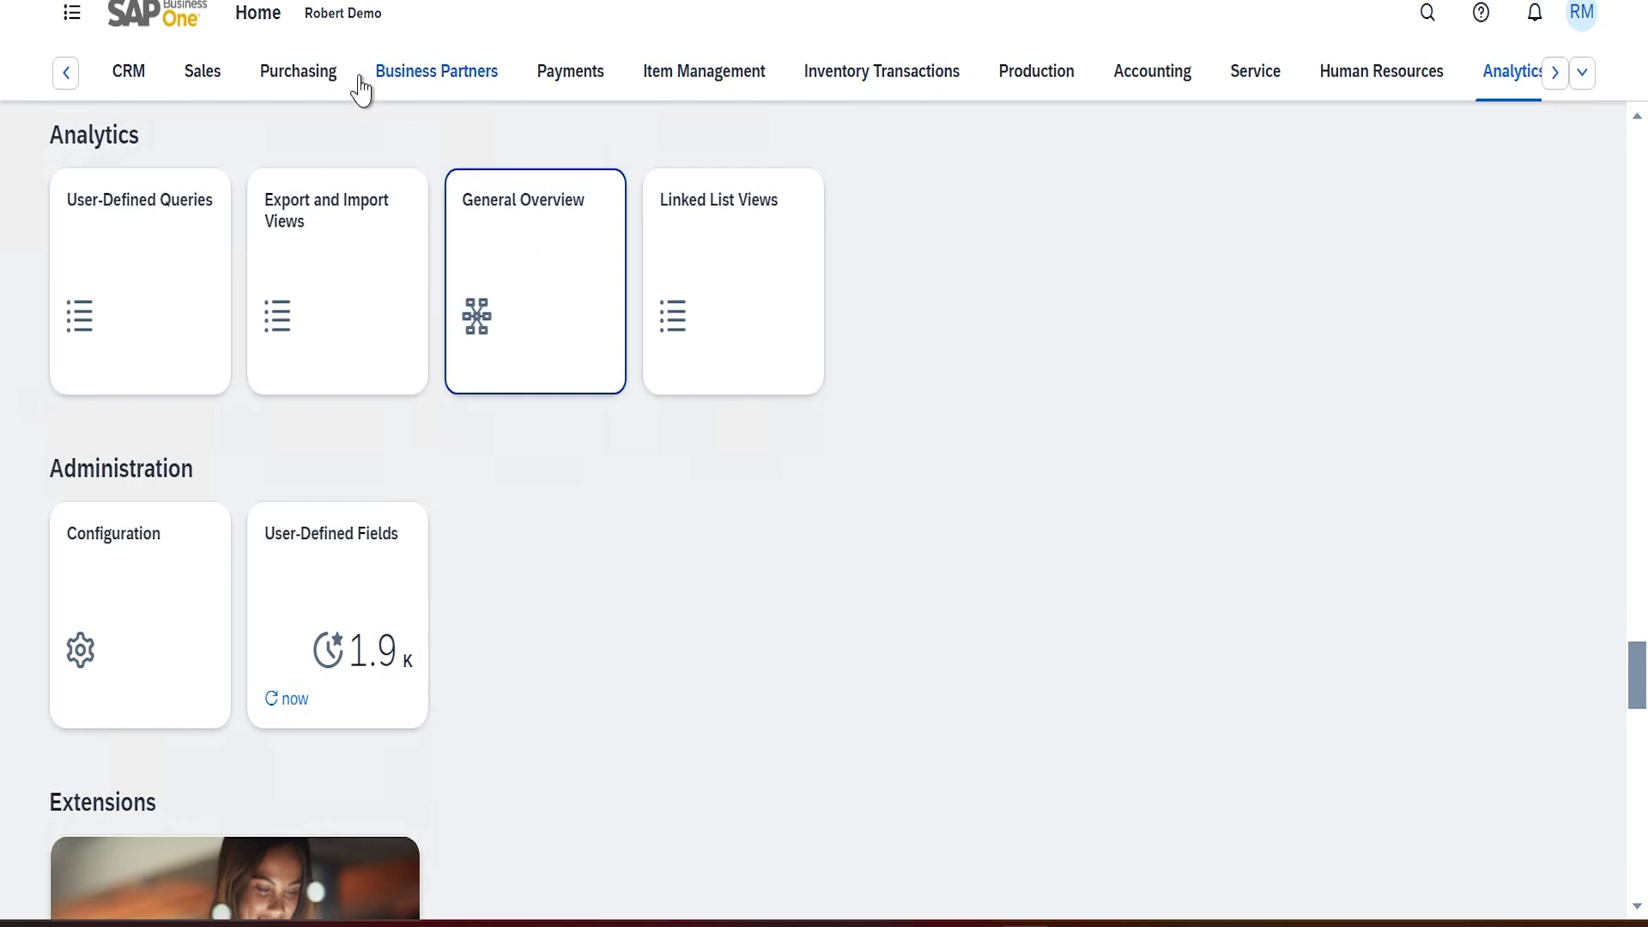
Open the Sales Orders list and switch to the All Sales Orders Last 8 Years view
click(195, 79)
click(546, 293)
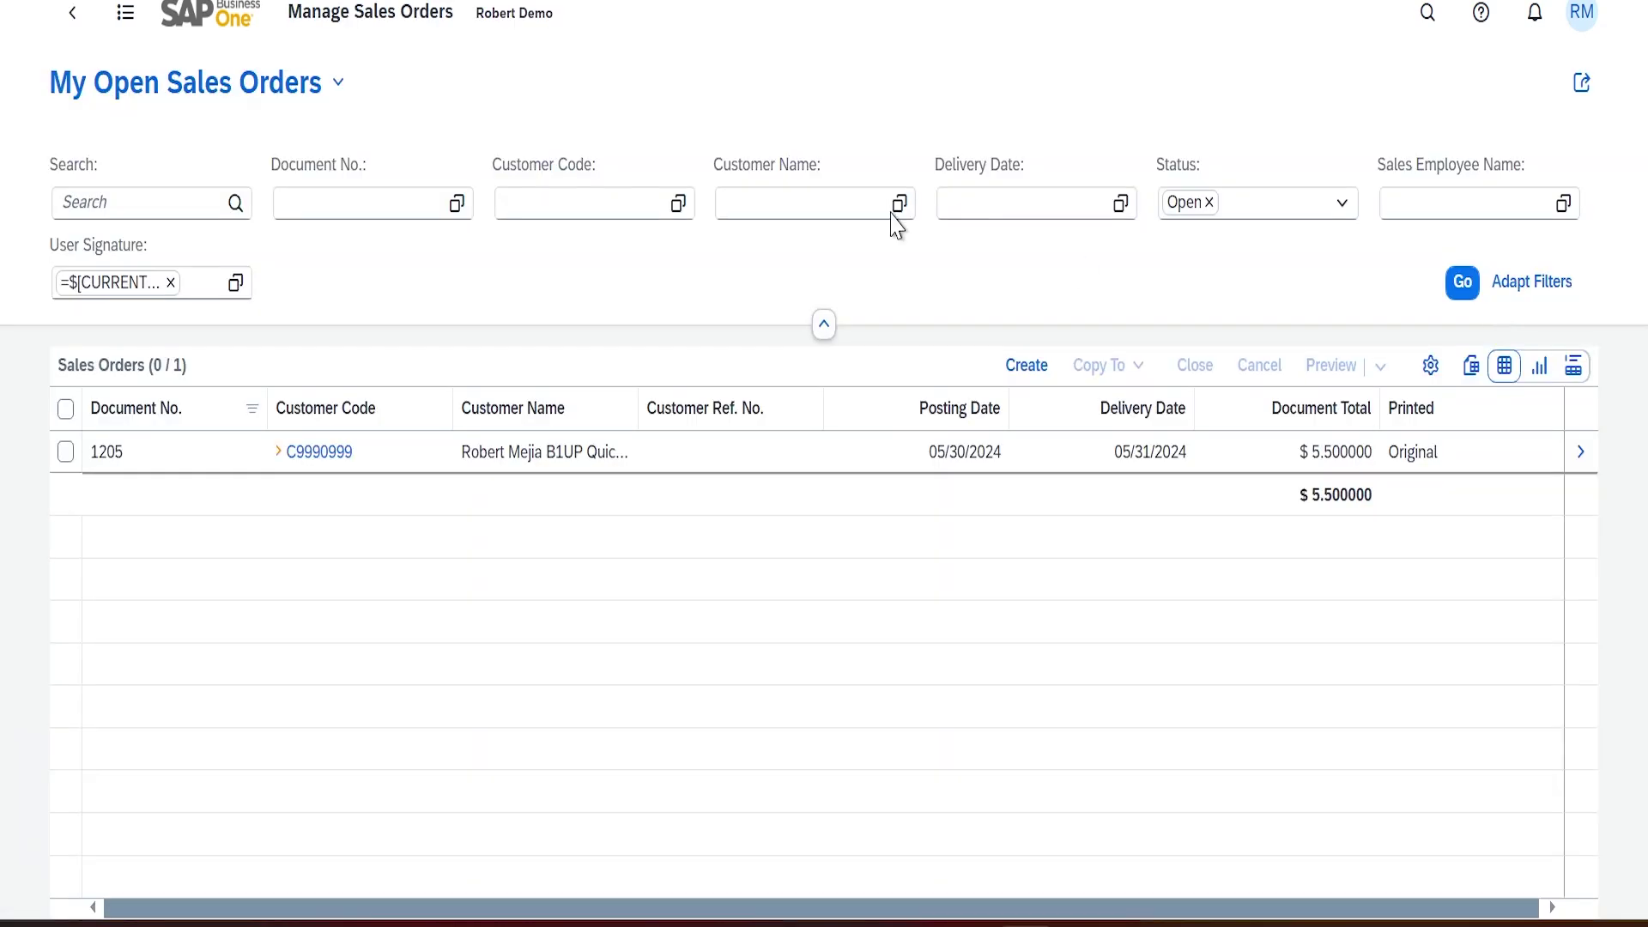
click(340, 83)
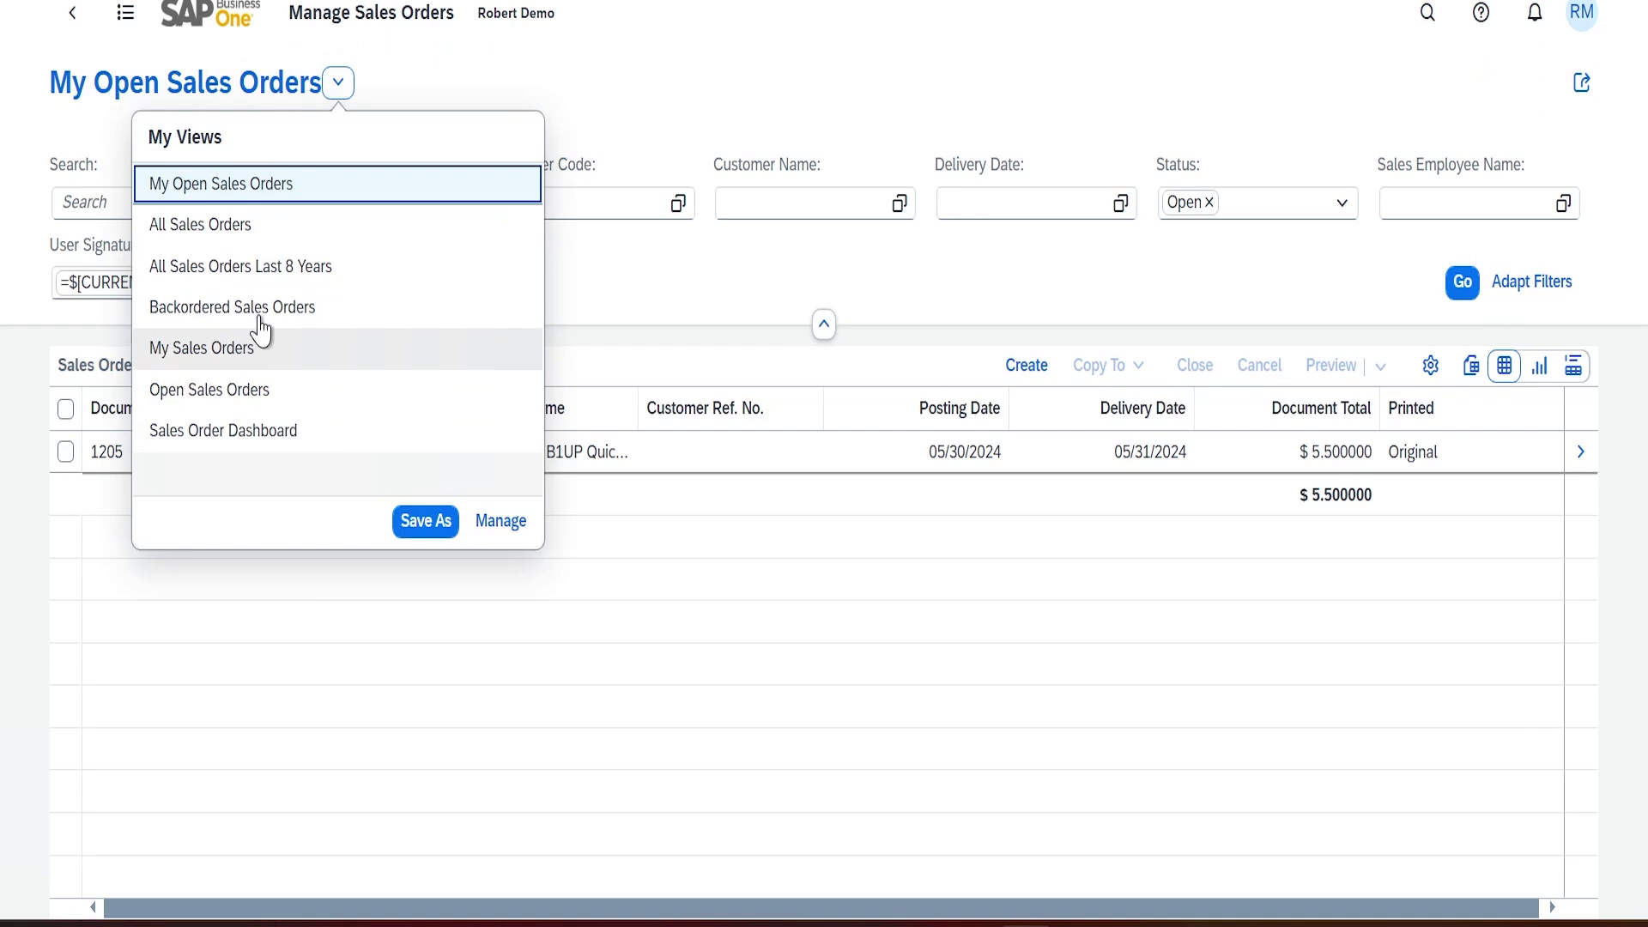
click(277, 268)
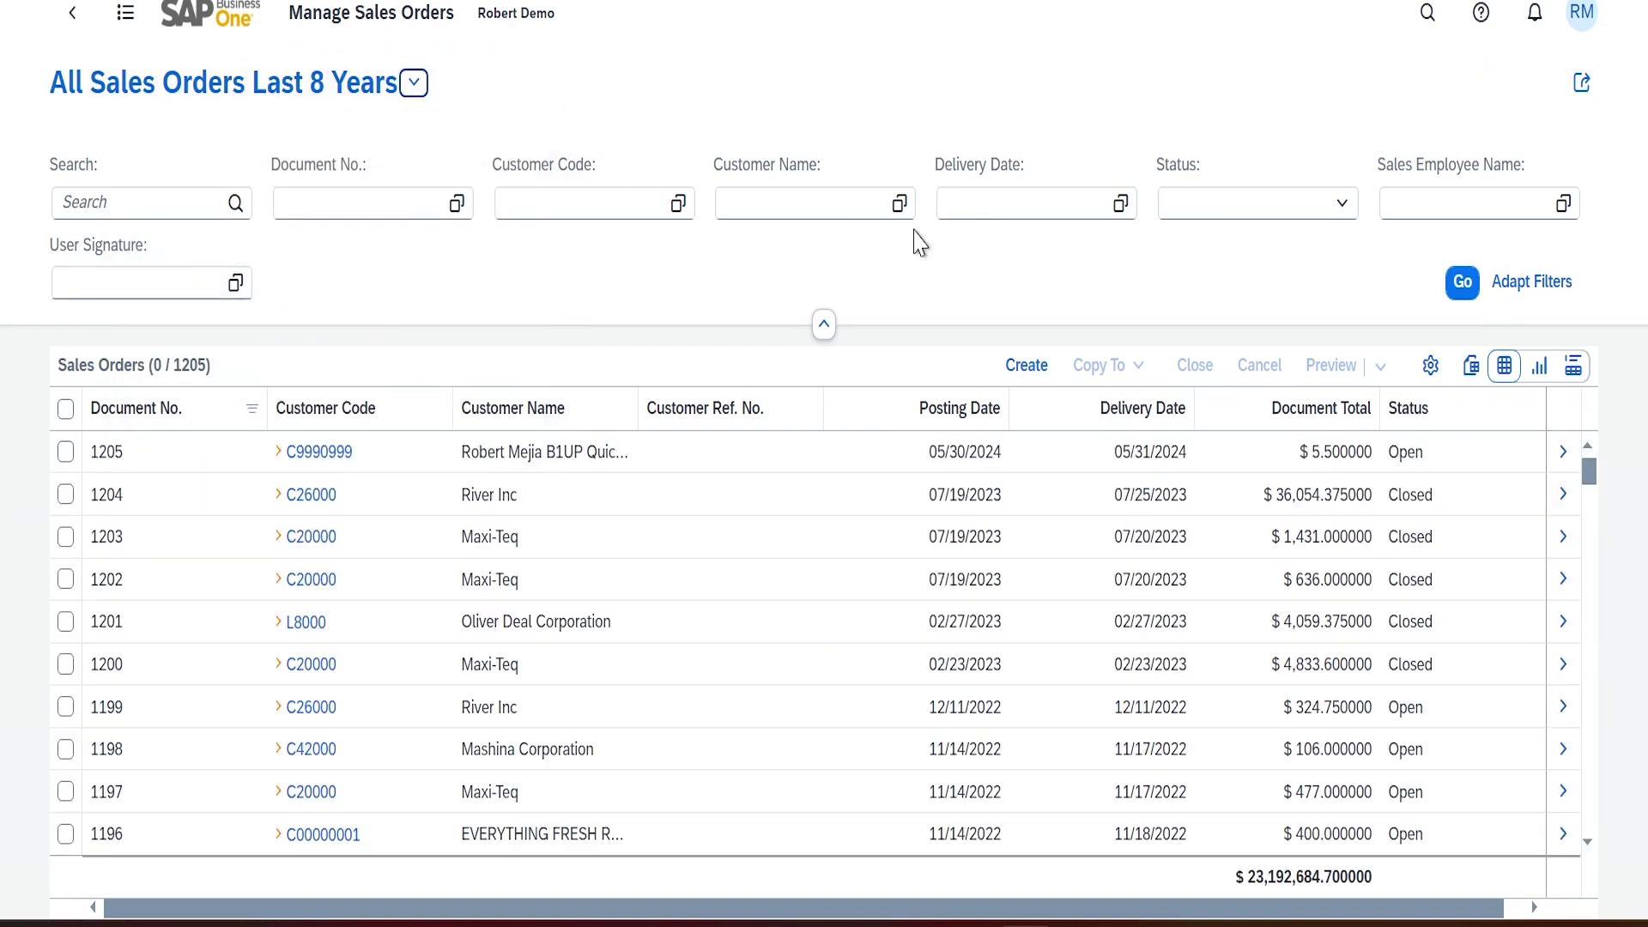
Switch to the Sales Order Dashboard view, then go back to the home page
click(414, 82)
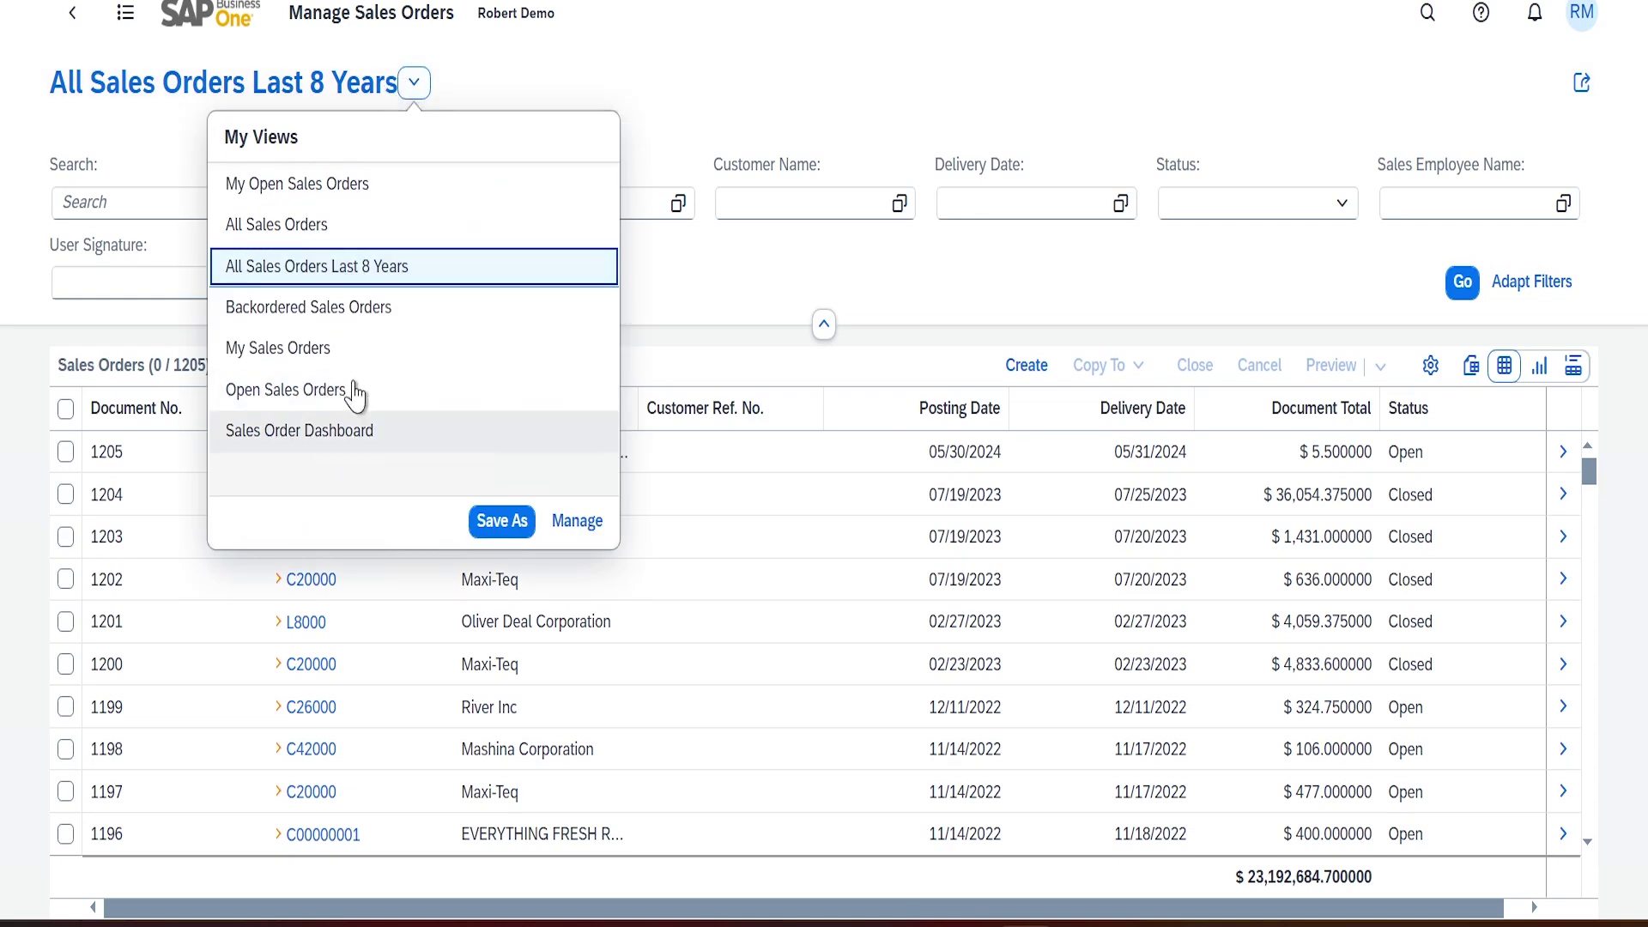
click(344, 439)
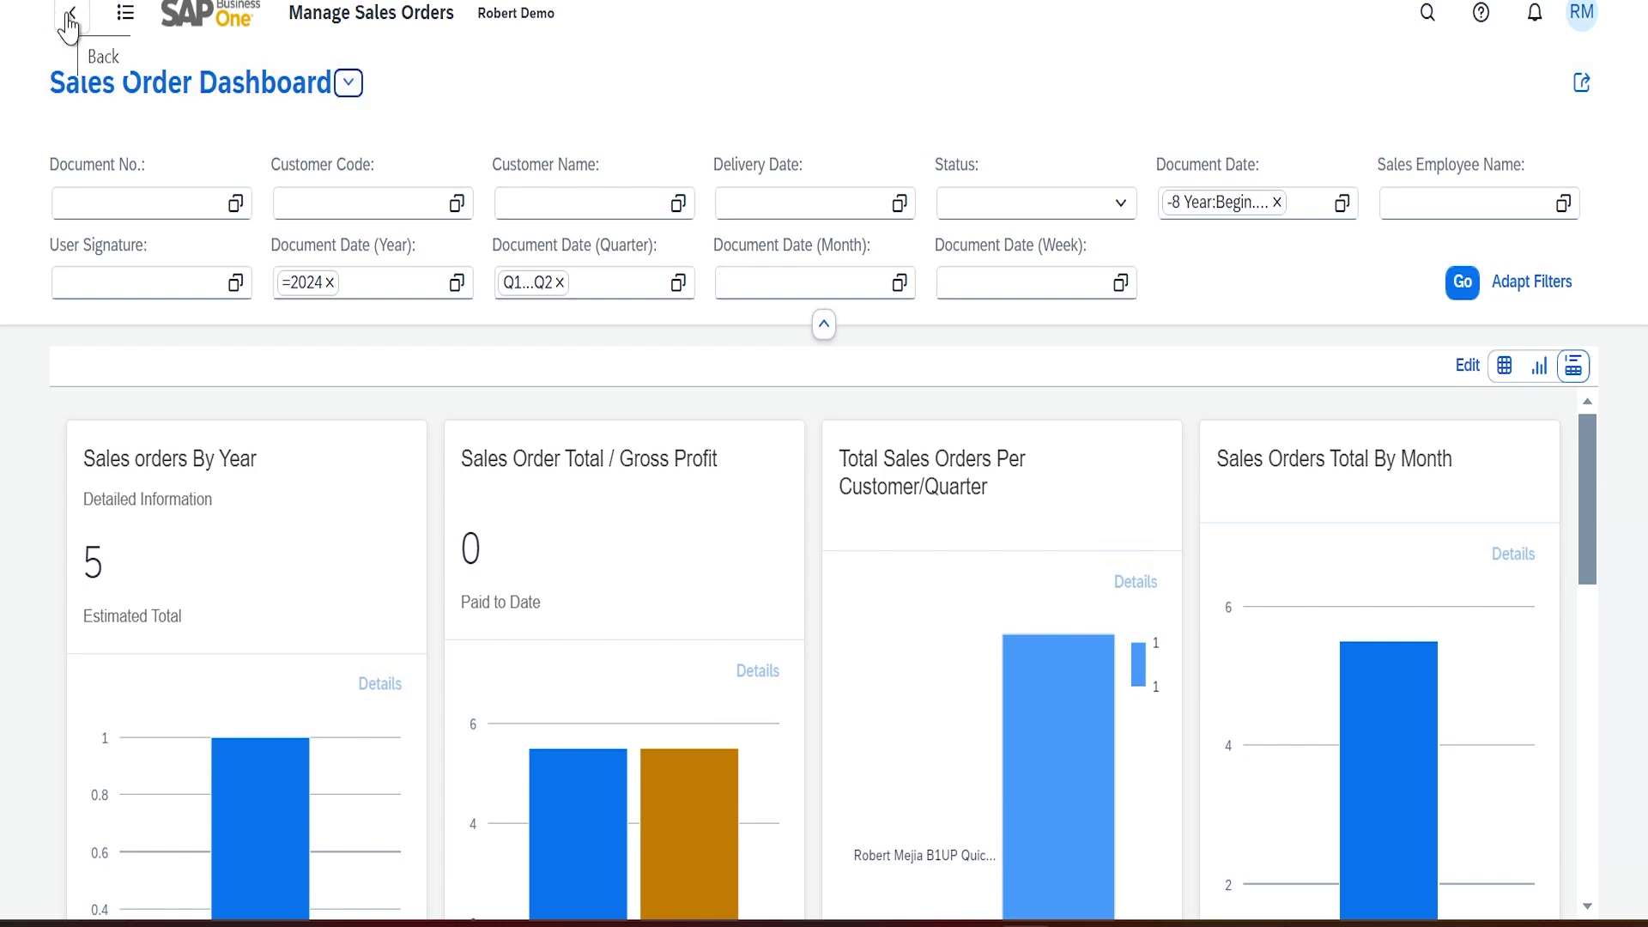
click(67, 19)
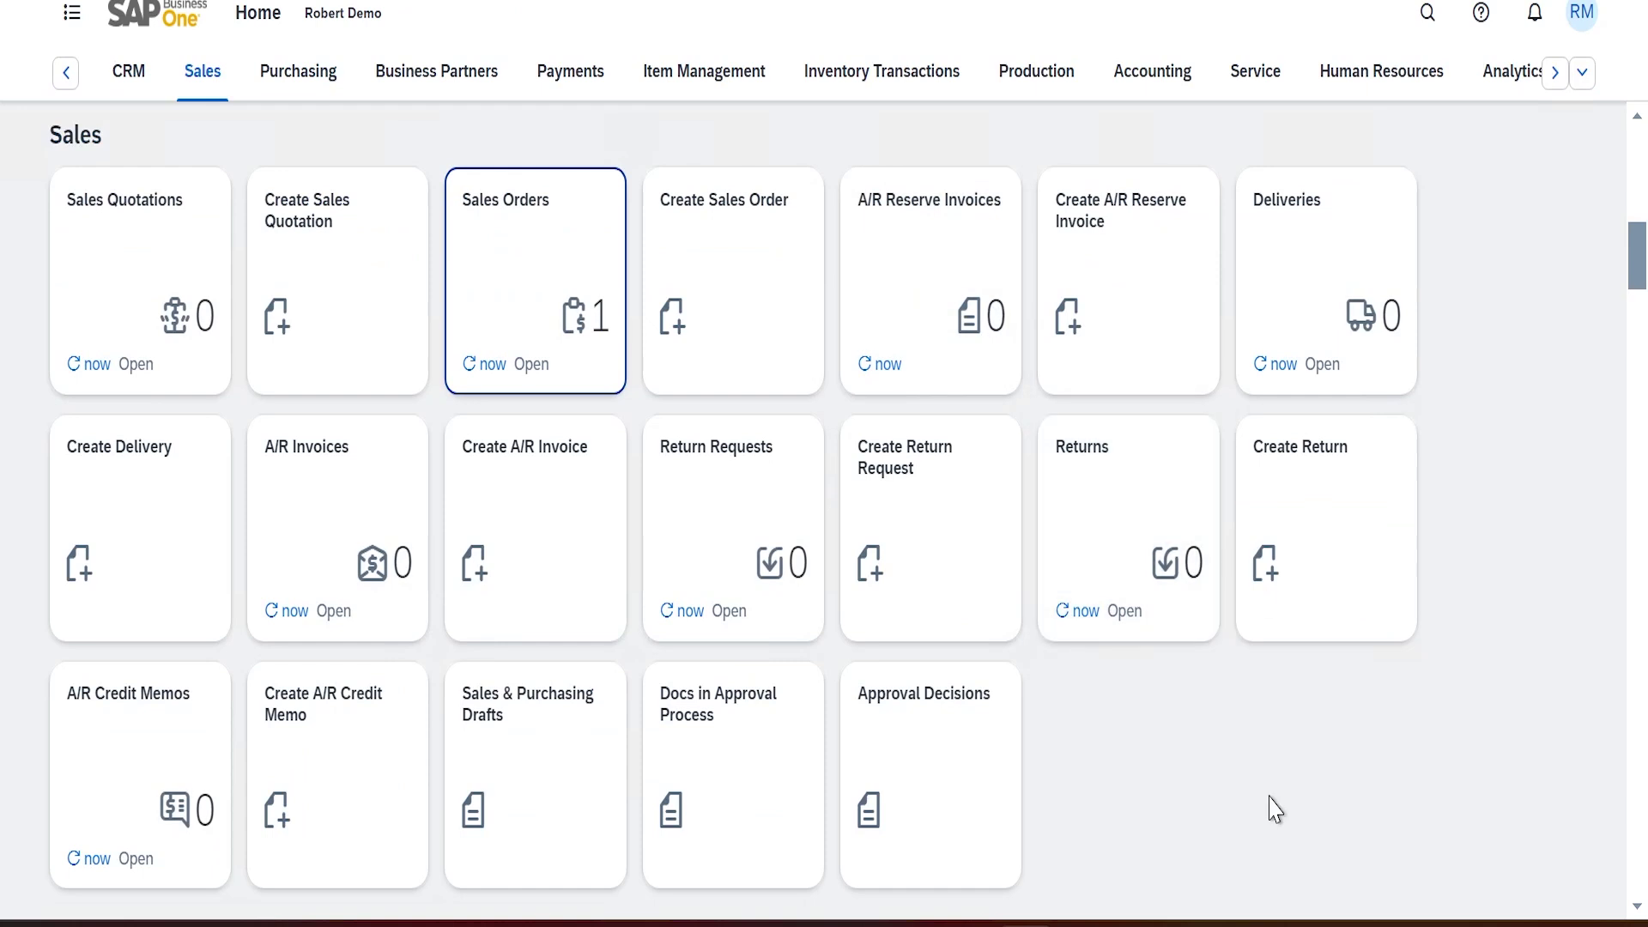